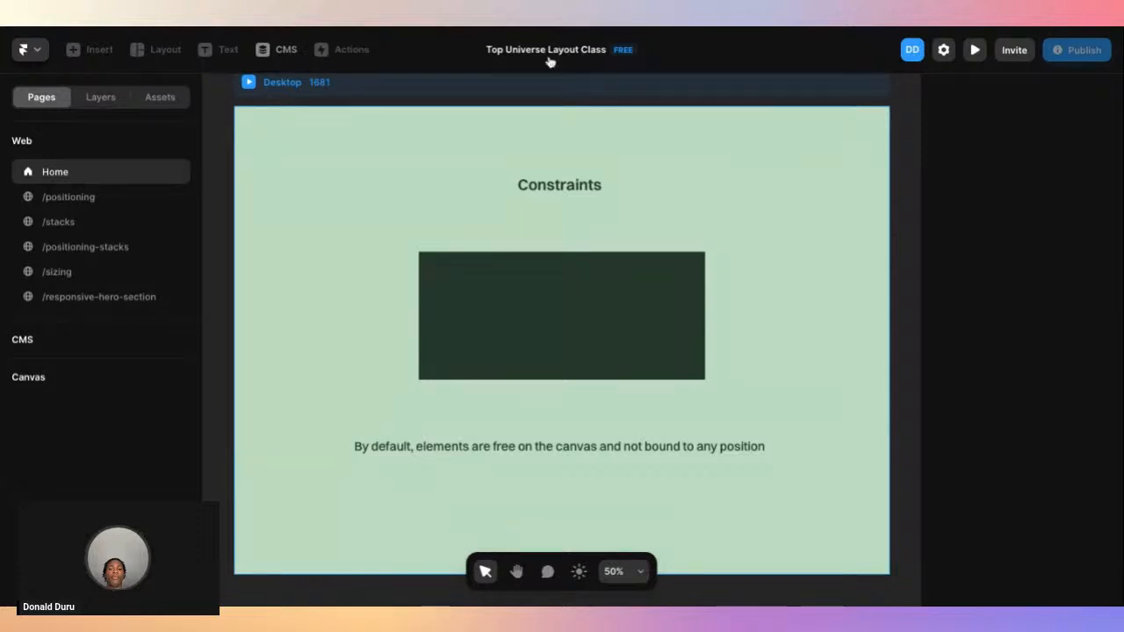
Examine the dark rectangle's position, its distances to the page edges and its size on the Constraints page.
{"action": "scroll", "coordinate": [519, 326], "scroll_direction": "down", "scroll_amount": 3}
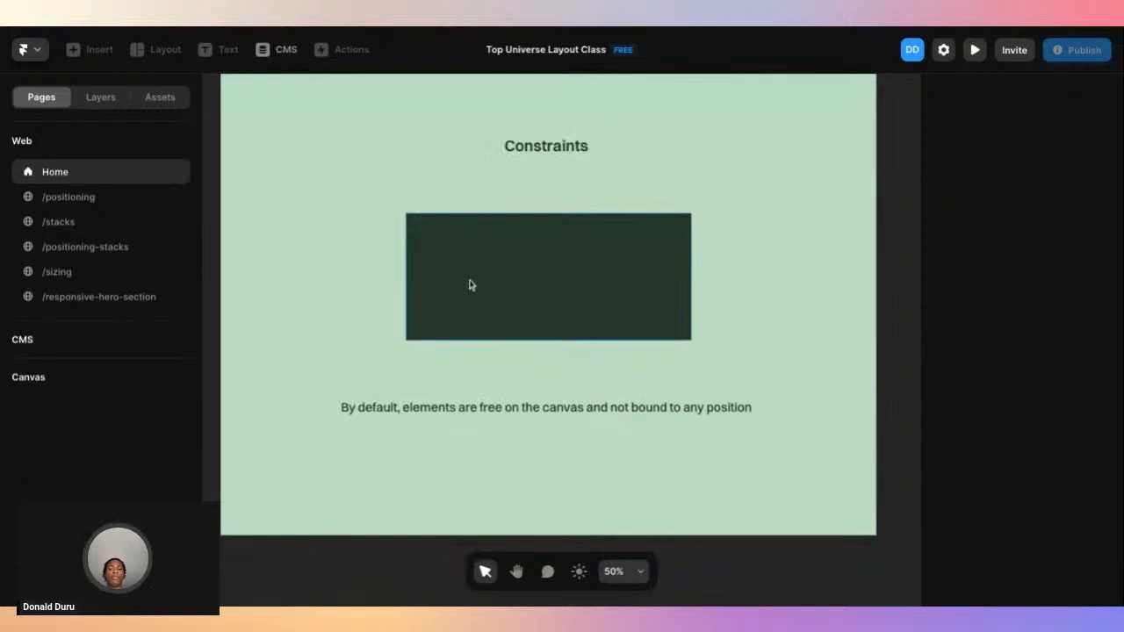
{"action": "scroll", "coordinate": [470, 284], "scroll_direction": "down", "scroll_amount": 2}
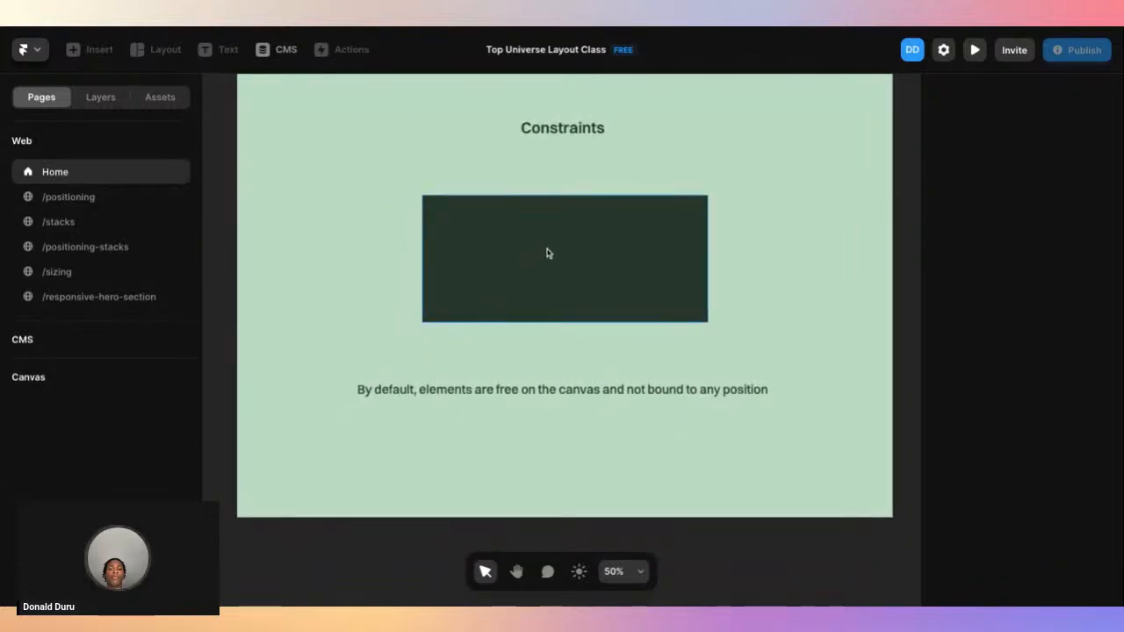
{"action": "left_click", "coordinate": [575, 292]}
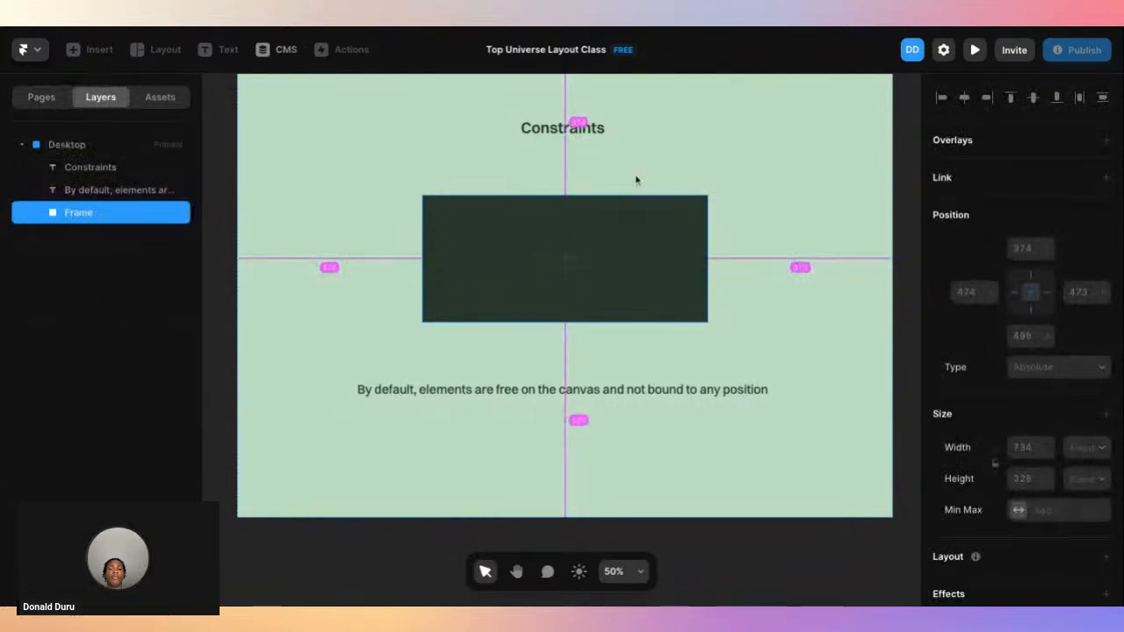
{"action": "scroll", "coordinate": [562, 188], "scroll_direction": "up", "scroll_amount": 3}
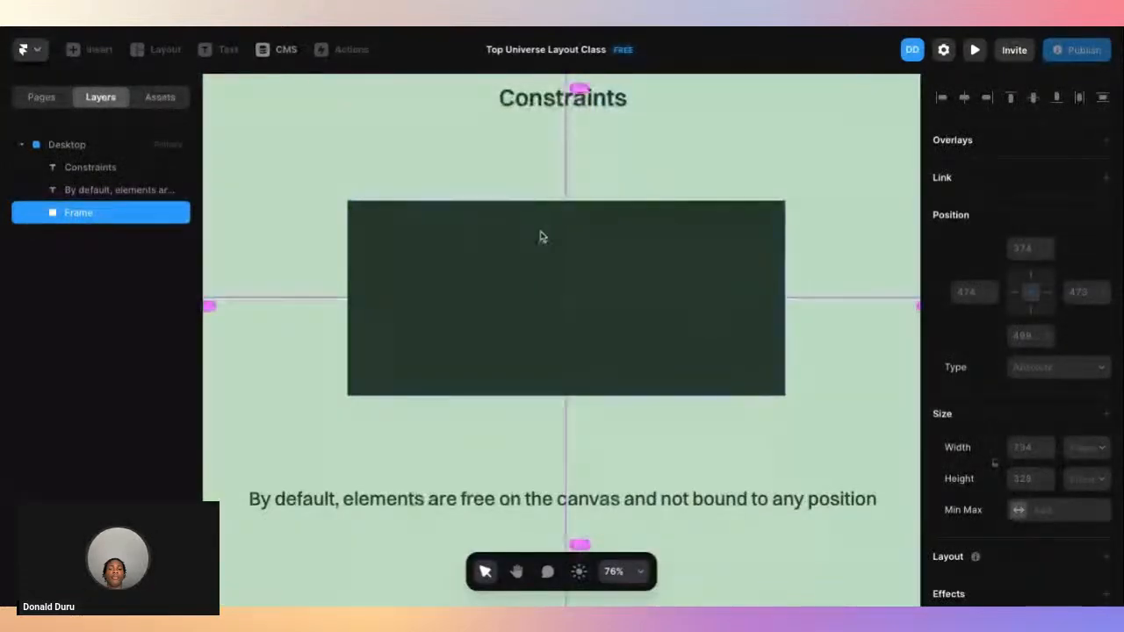
{"action": "scroll", "coordinate": [485, 339], "scroll_direction": "down", "scroll_amount": 1}
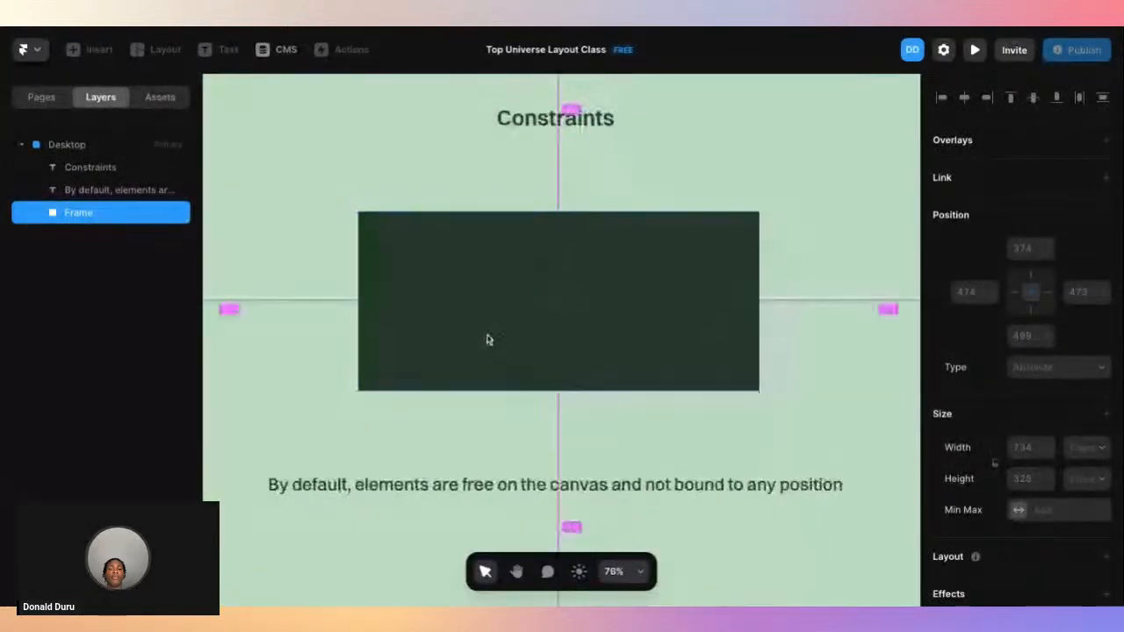
{"action": "scroll", "coordinate": [497, 363], "scroll_direction": "down", "scroll_amount": 3}
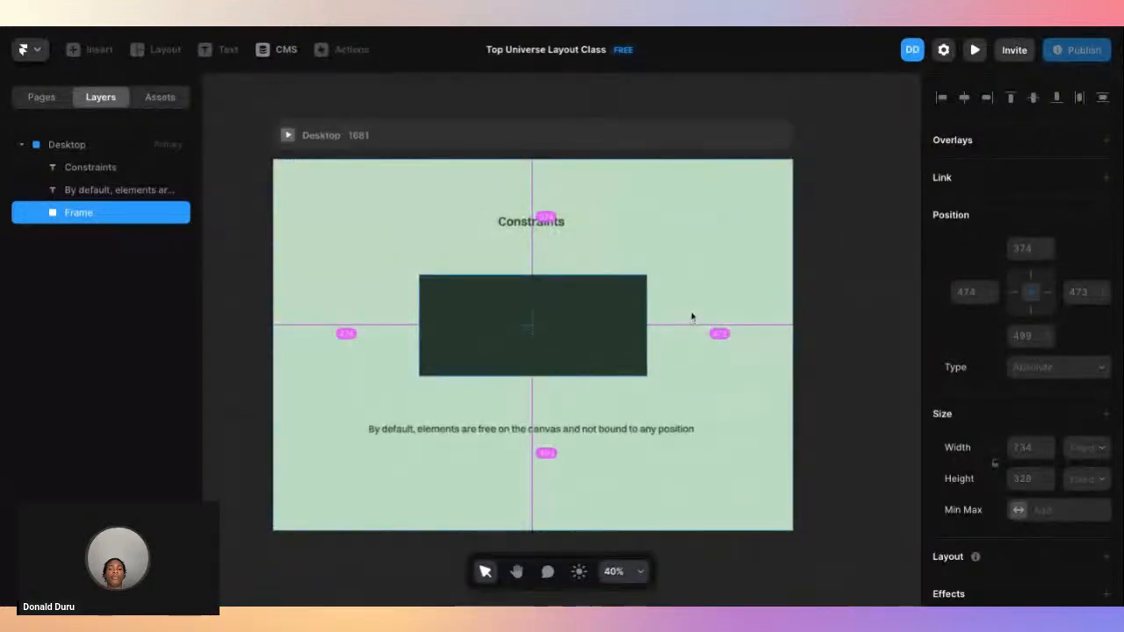
{"action": "left_click", "coordinate": [691, 305]}
{"action": "left_click", "coordinate": [587, 317]}
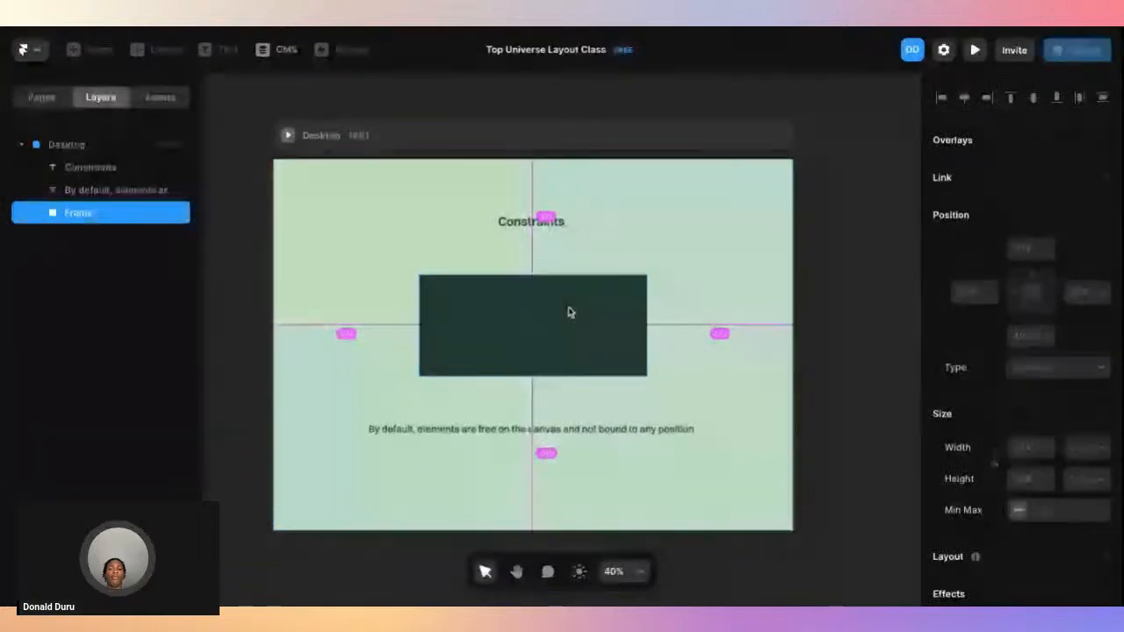
{"action": "scroll", "coordinate": [604, 309], "scroll_direction": "down", "scroll_amount": 1}
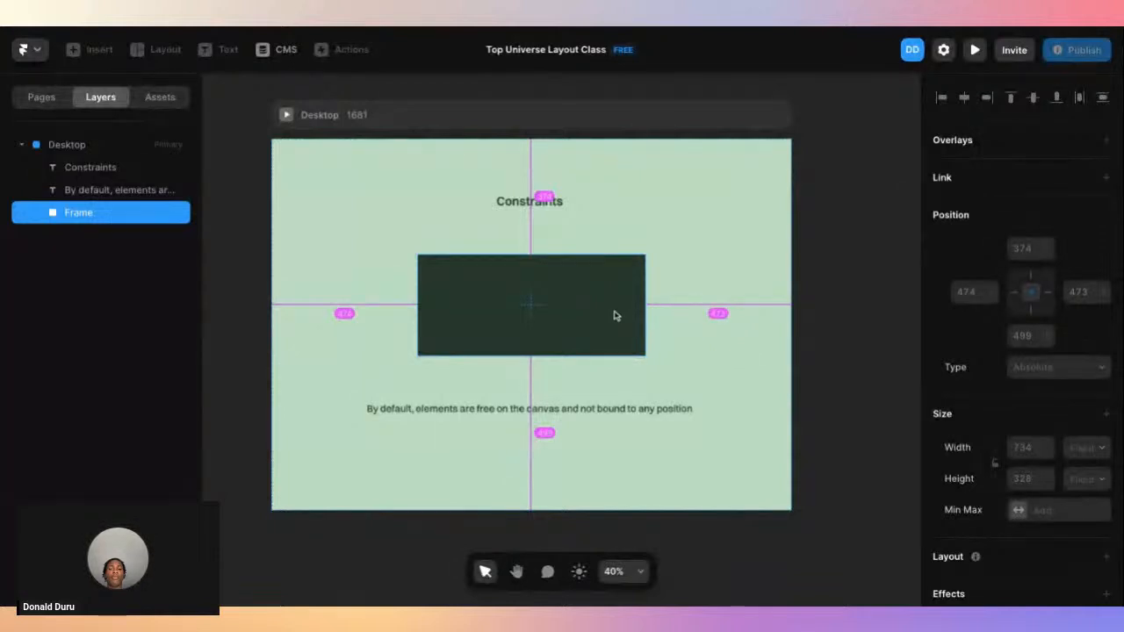
{"action": "left_click", "coordinate": [811, 301]}
{"action": "left_click", "coordinate": [579, 315]}
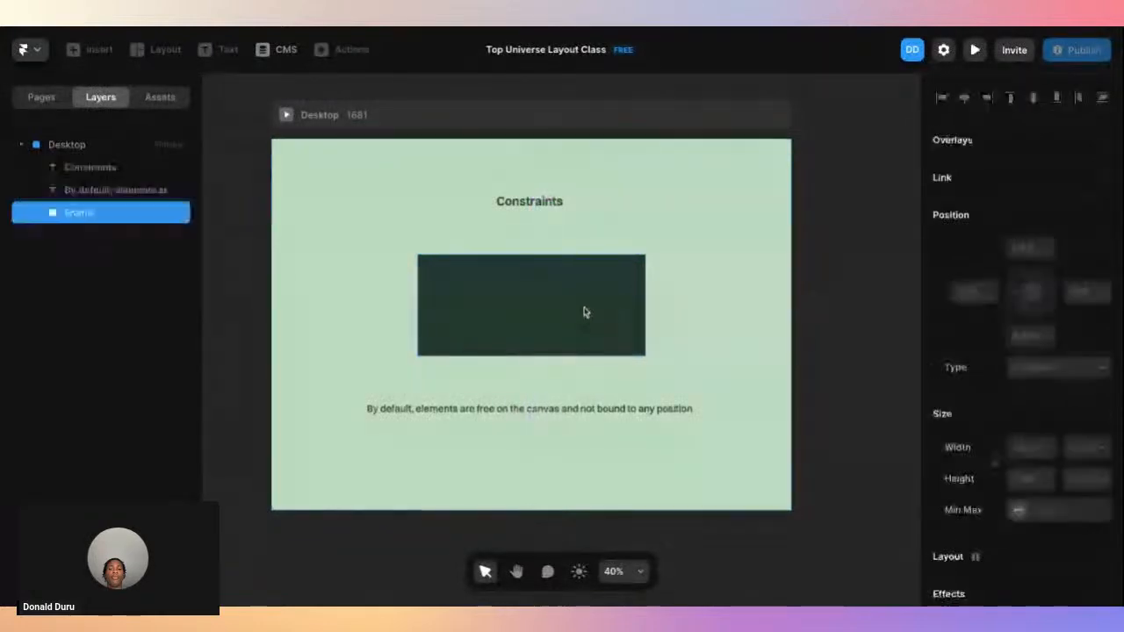
Inspect the dark rectangle's style properties and the position and text properties of the caption below it.
{"action": "scroll", "coordinate": [1023, 316], "scroll_direction": "down", "scroll_amount": 4}
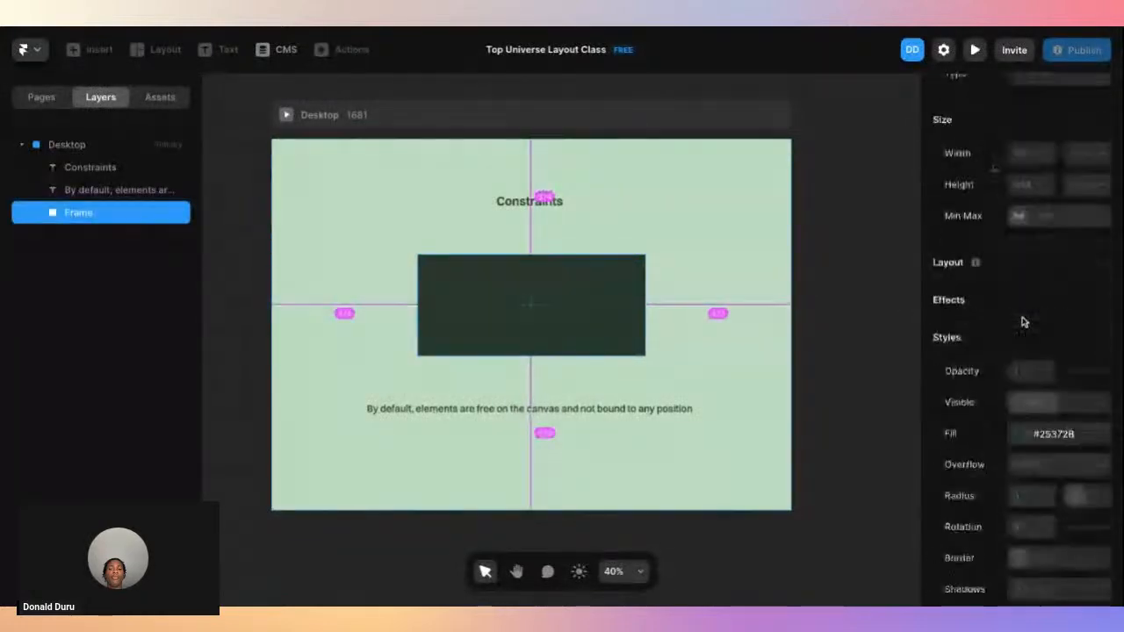
{"action": "scroll", "coordinate": [756, 206], "scroll_direction": "down", "scroll_amount": 2}
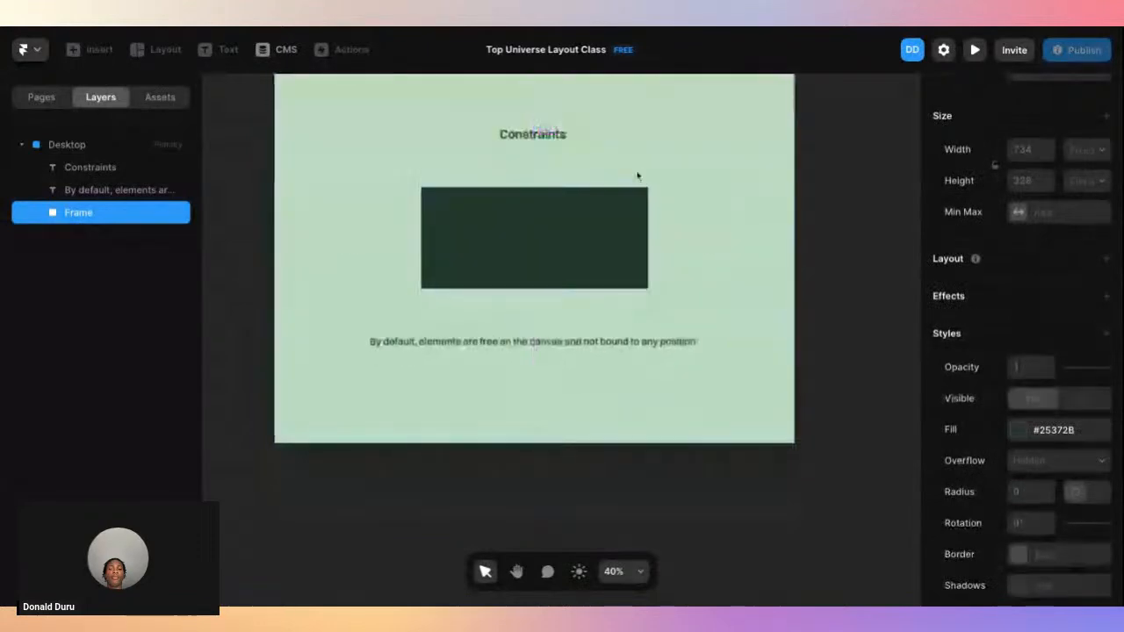
{"action": "scroll", "coordinate": [637, 176], "scroll_direction": "up", "scroll_amount": 1}
{"action": "right_click", "coordinate": [589, 268]}
{"action": "left_click", "coordinate": [560, 365]}
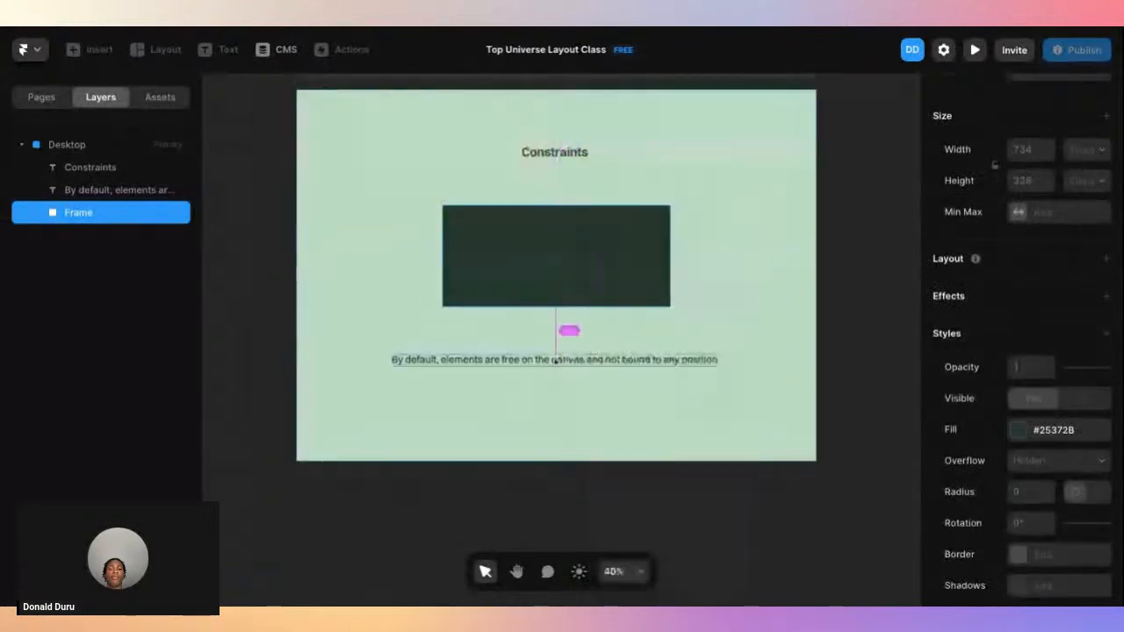
{"action": "left_click", "coordinate": [555, 360]}
{"action": "scroll", "coordinate": [552, 359], "scroll_direction": "up", "scroll_amount": 5}
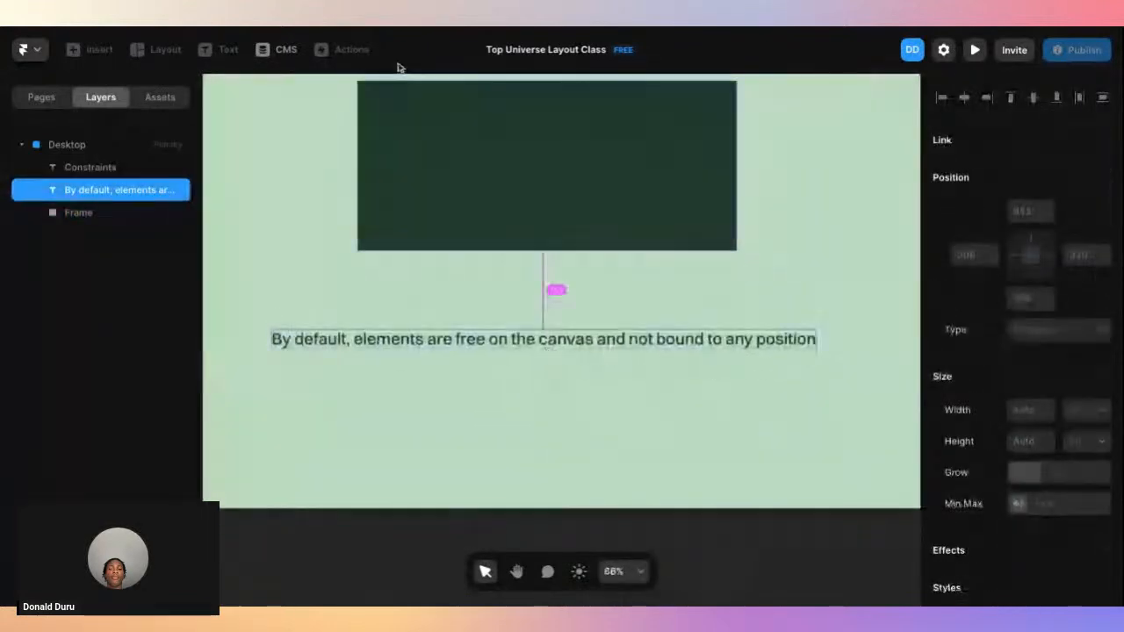
{"action": "left_click", "coordinate": [485, 219]}
{"action": "scroll", "coordinate": [1036, 176], "scroll_direction": "up", "scroll_amount": 3}
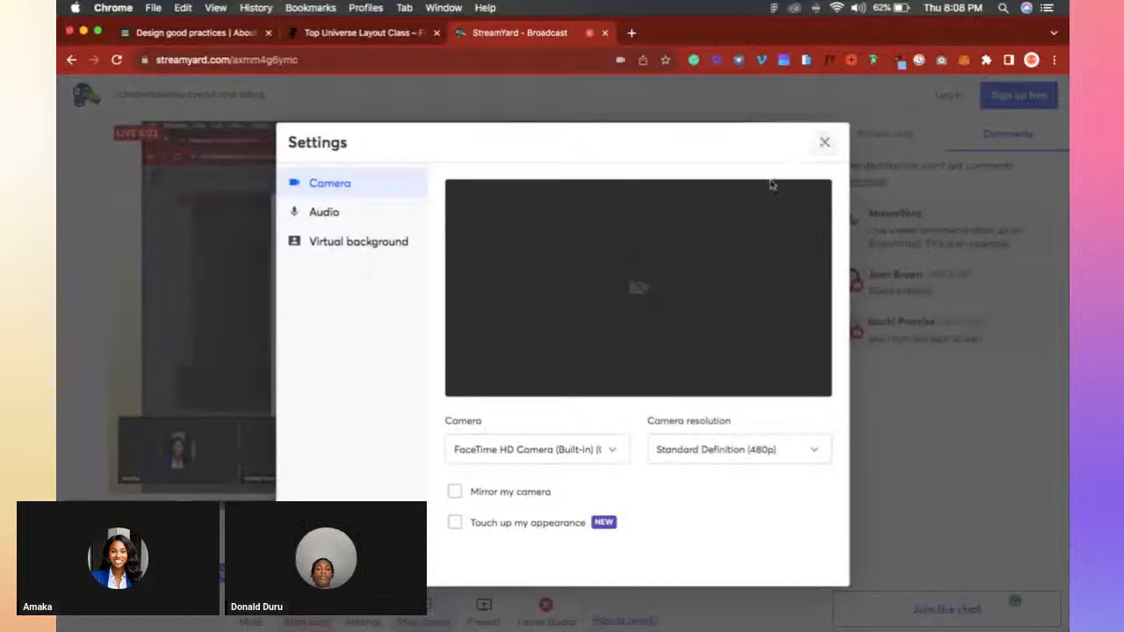
Close the StreamYard settings, then switch back to the Framer project and reload it.
{"action": "left_click", "coordinate": [826, 142]}
{"action": "left_click", "coordinate": [353, 37]}
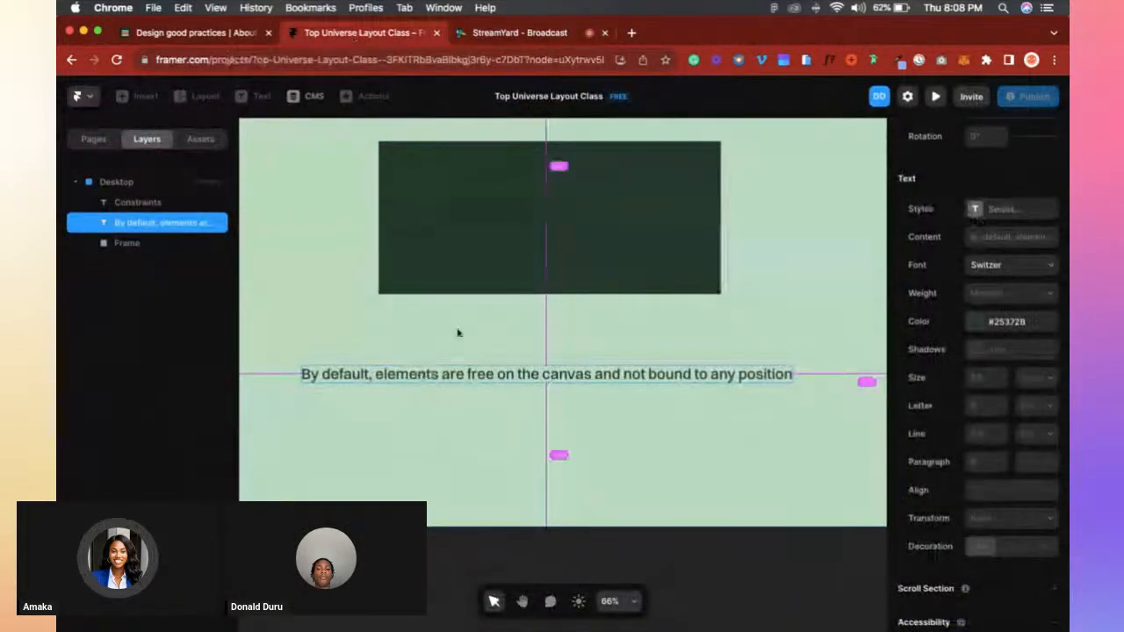
{"action": "left_click", "coordinate": [117, 60]}
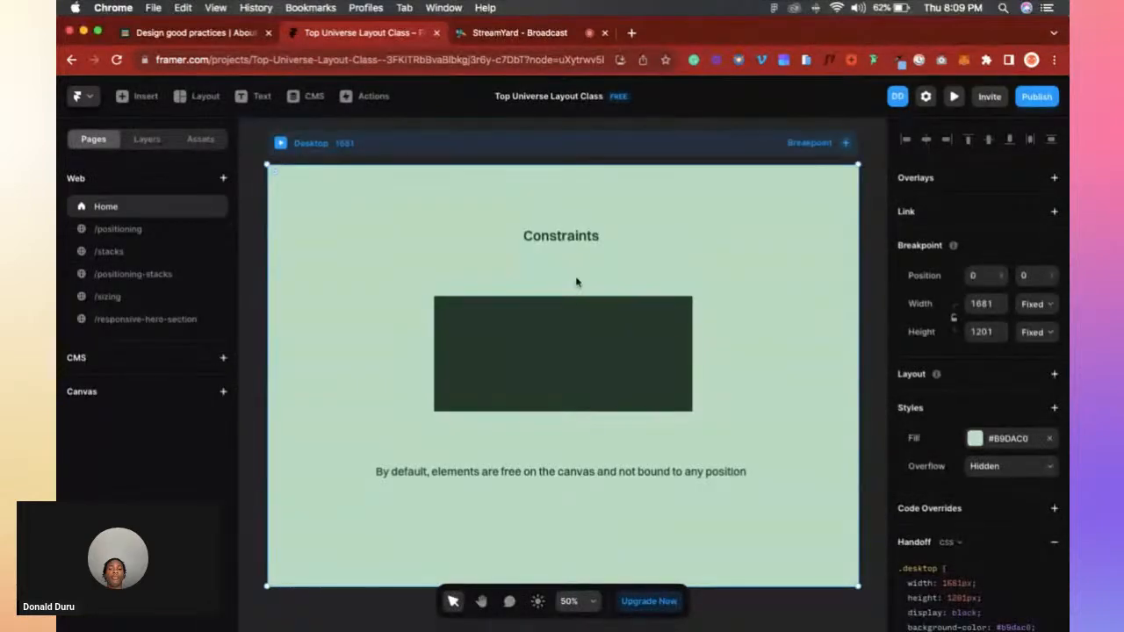
Select the dark rectangle and pin it to the left edge of the Desktop breakpoint.
{"action": "left_click", "coordinate": [563, 332]}
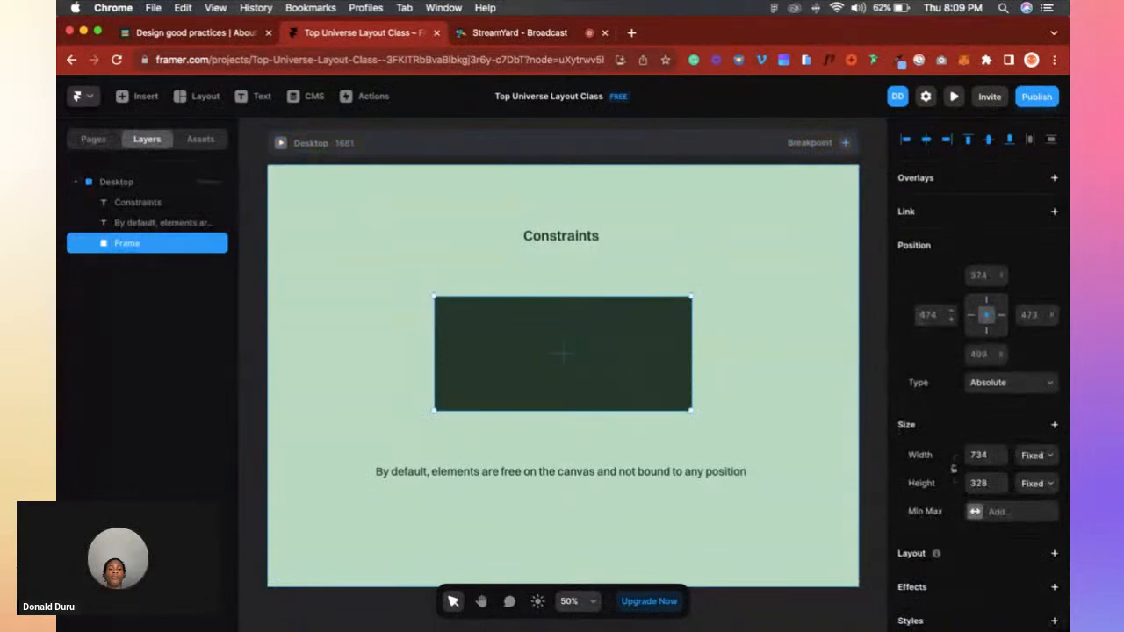
{"action": "scroll", "coordinate": [637, 348], "scroll_direction": "up", "scroll_amount": 3}
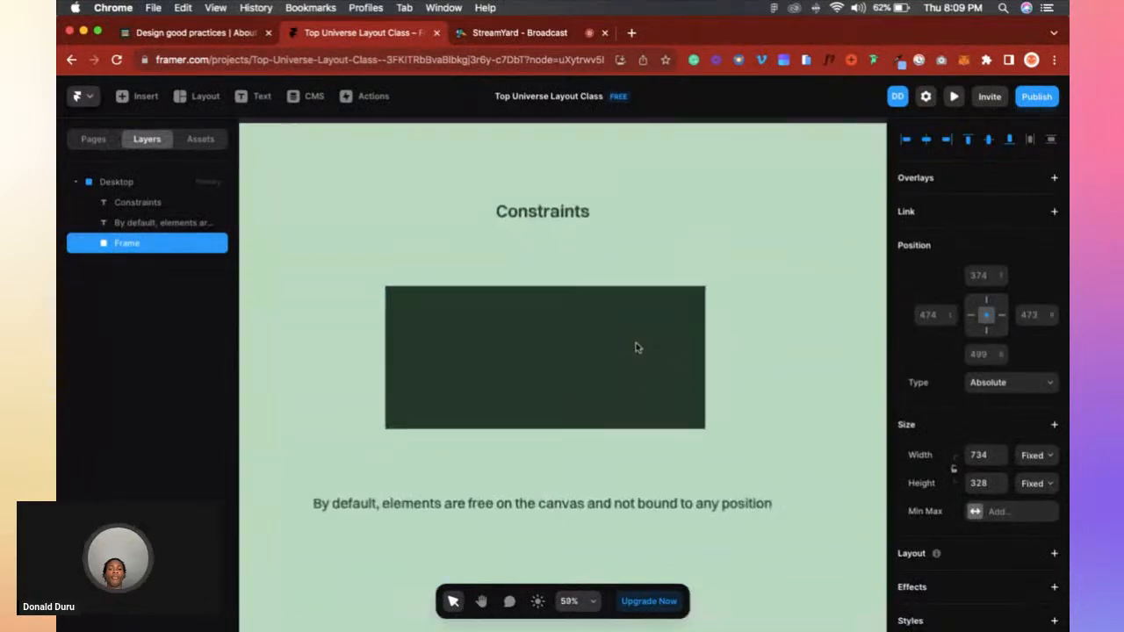
{"action": "scroll", "coordinate": [636, 346], "scroll_direction": "down", "scroll_amount": 5}
{"action": "scroll", "coordinate": [765, 374], "scroll_direction": "up", "scroll_amount": 3}
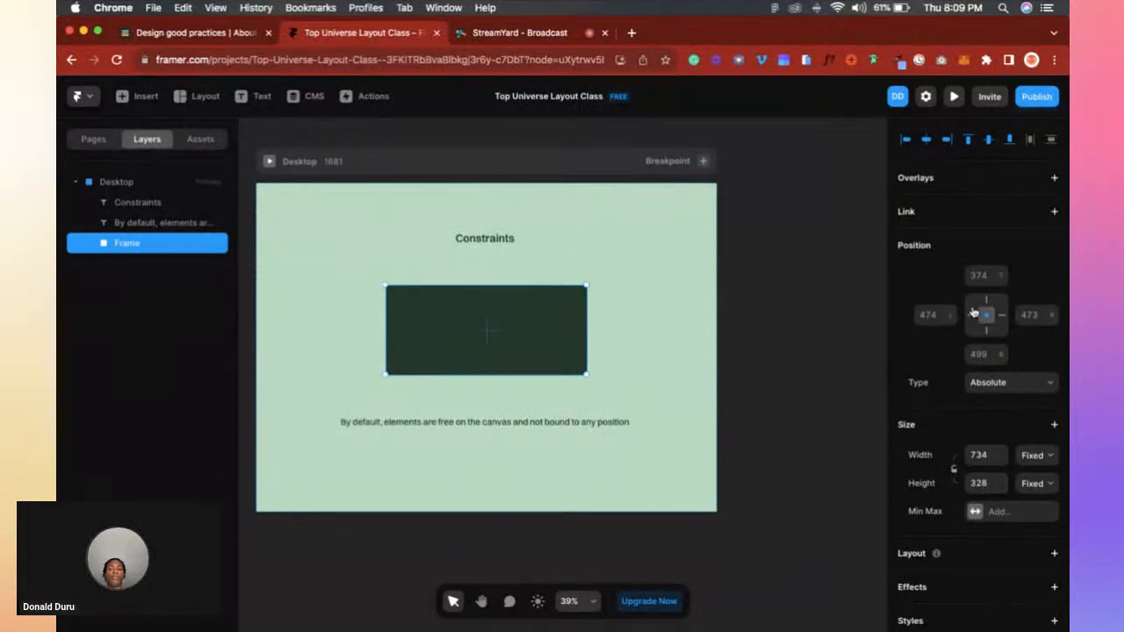
{"action": "scroll", "coordinate": [598, 307], "scroll_direction": "up", "scroll_amount": 2}
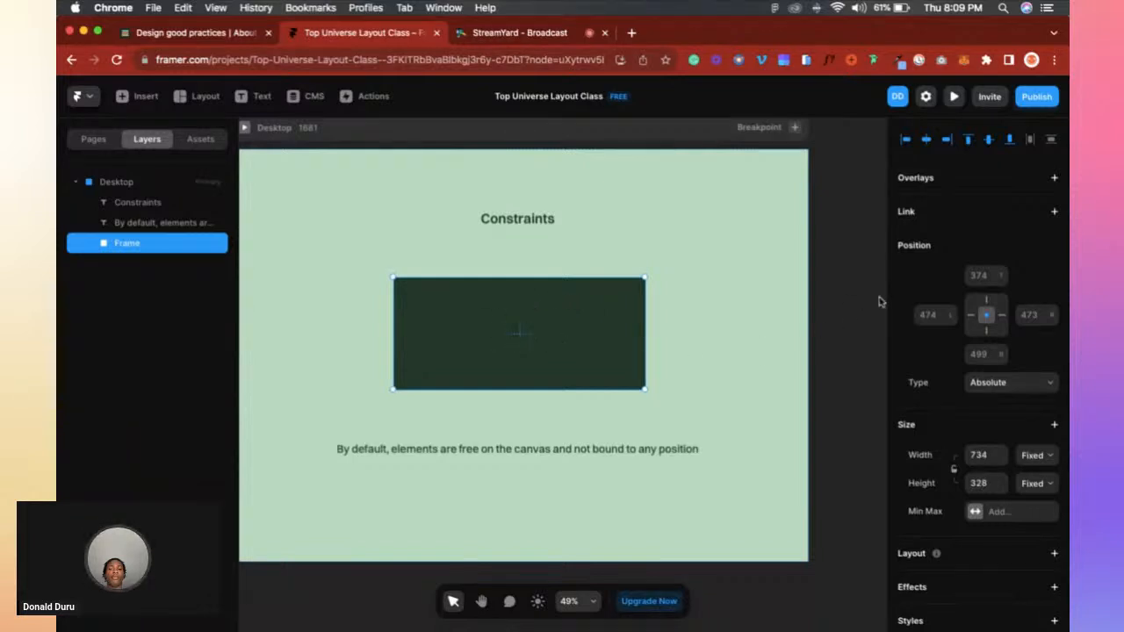
{"action": "left_click", "coordinate": [971, 316]}
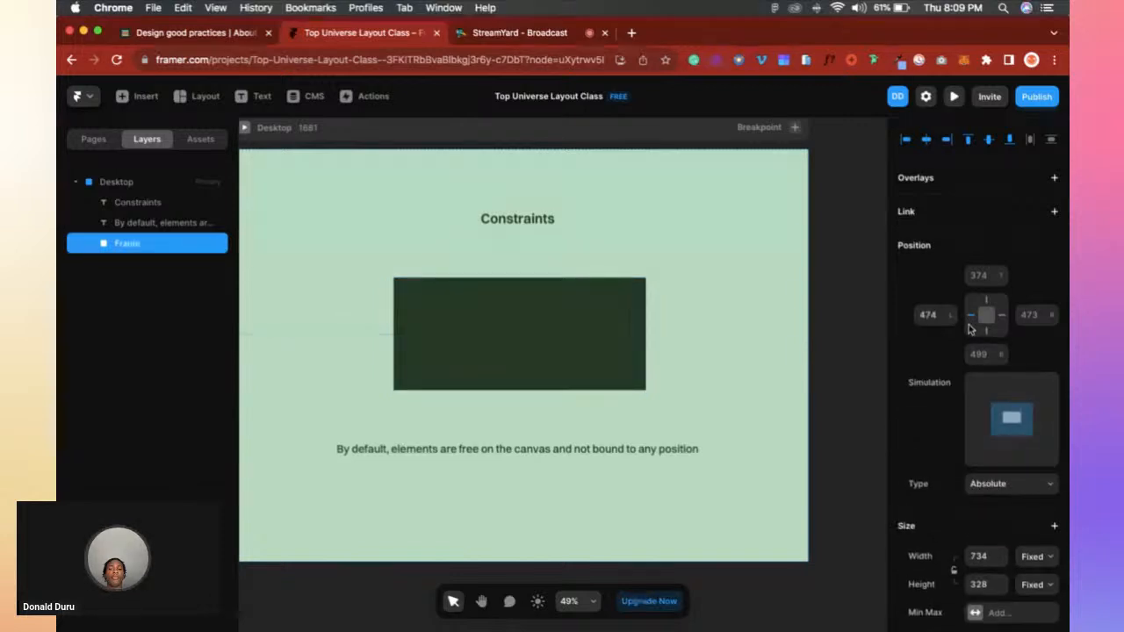
{"action": "scroll", "coordinate": [486, 357], "scroll_direction": "left", "scroll_amount": 3}
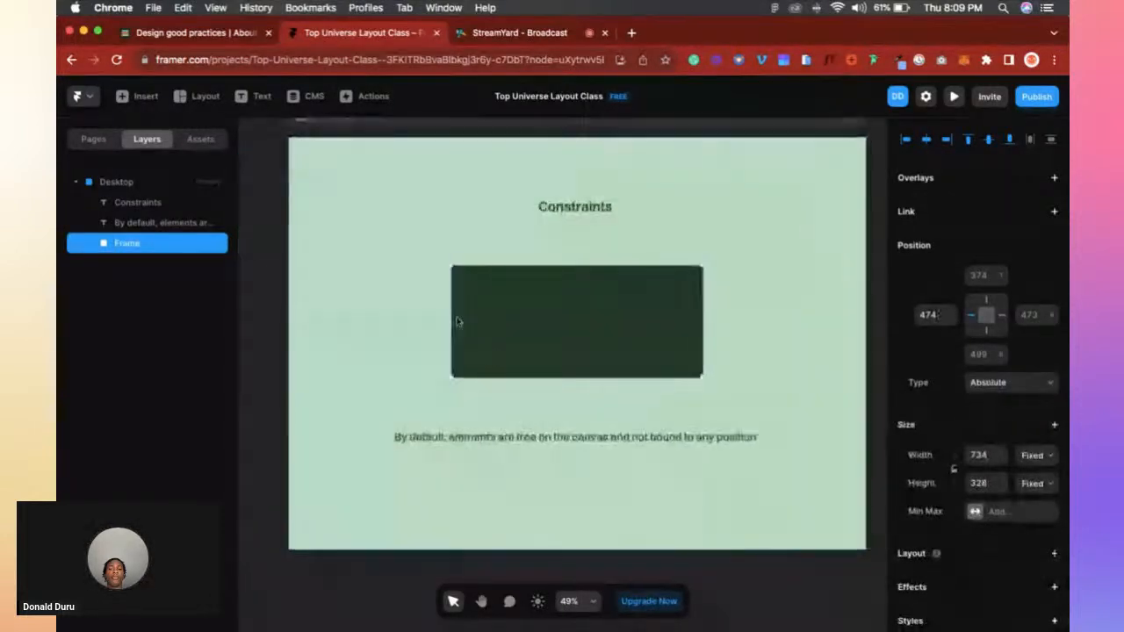
{"action": "scroll", "coordinate": [474, 238], "scroll_direction": "up", "scroll_amount": 3}
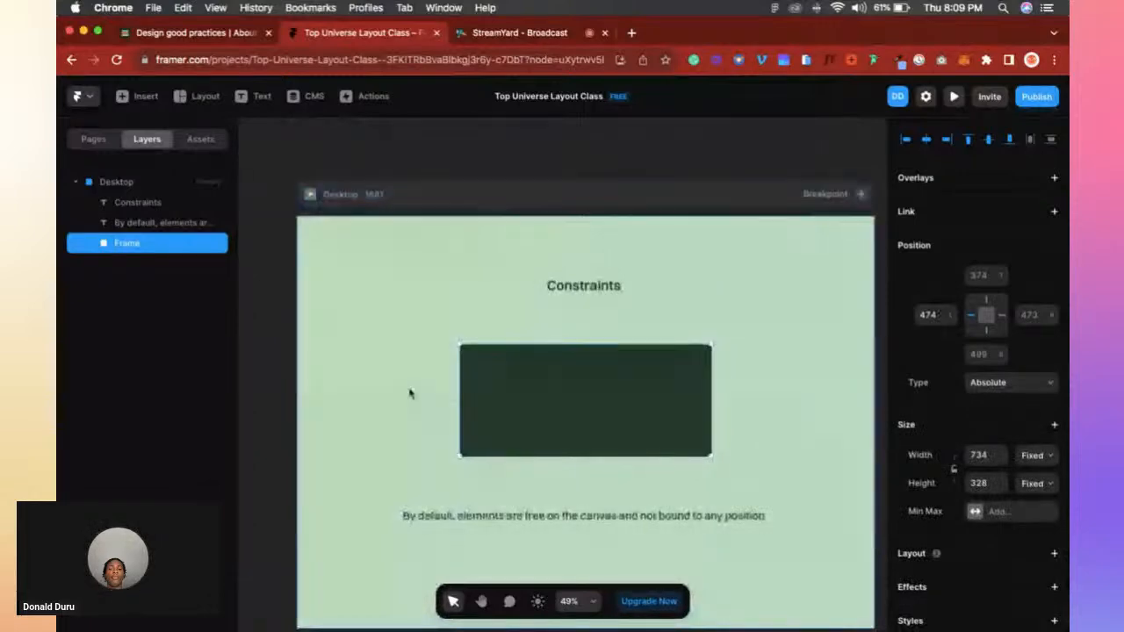
{"action": "scroll", "coordinate": [363, 464], "scroll_direction": "up", "scroll_amount": 3}
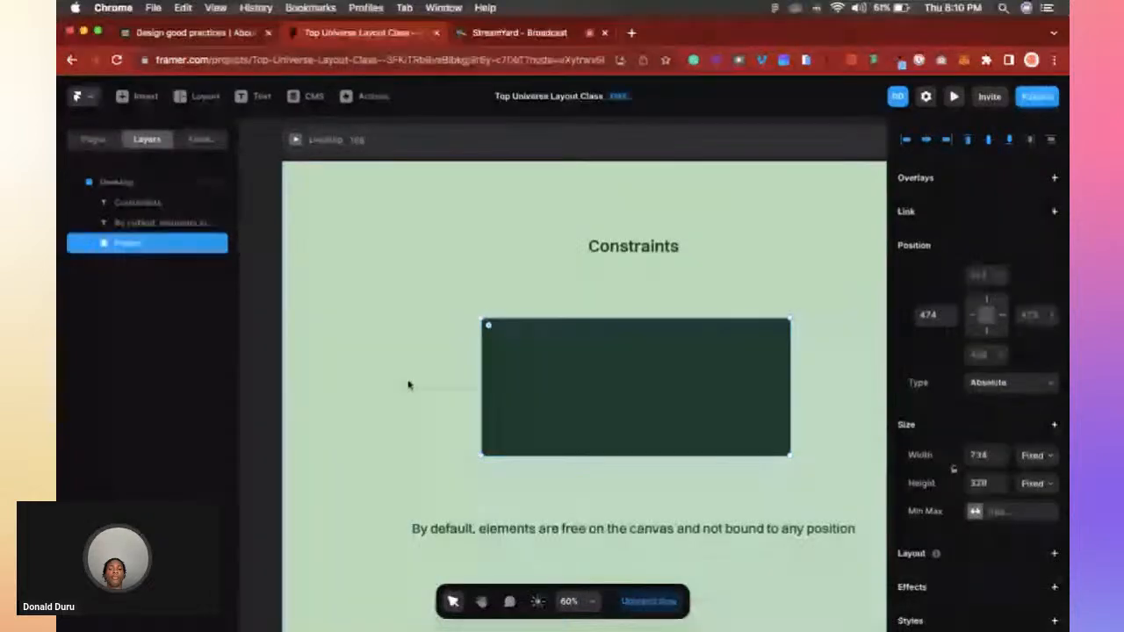
Test the left pin by resizing Desktop to 2863 wide, back to 1681, and out on its left side to 3546.
{"action": "scroll", "coordinate": [348, 348], "scroll_direction": "down", "scroll_amount": 5}
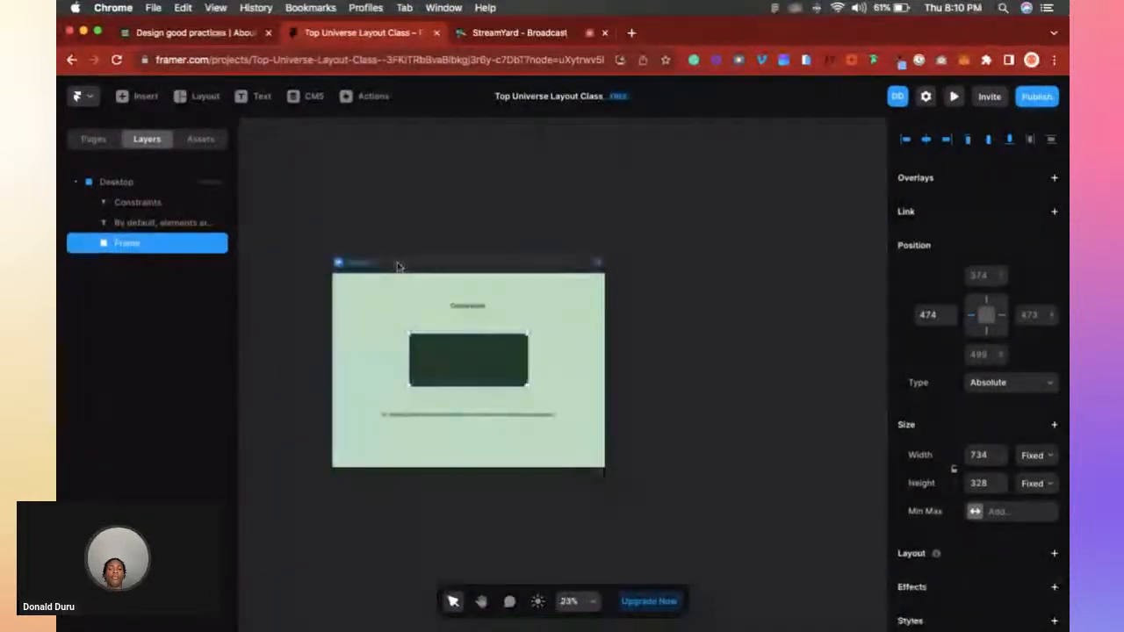
{"action": "left_click", "coordinate": [398, 266]}
{"action": "left_click_drag", "start_coordinate": [602, 346], "coordinate": [764, 376]}
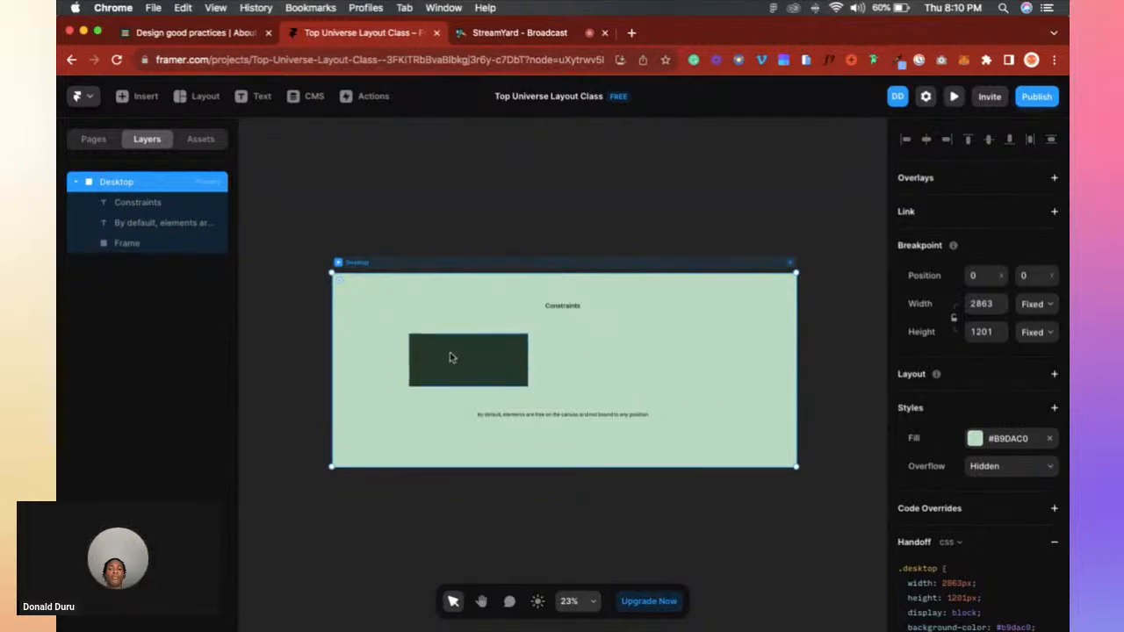
{"action": "left_click_drag", "start_coordinate": [796, 376], "coordinate": [604, 381]}
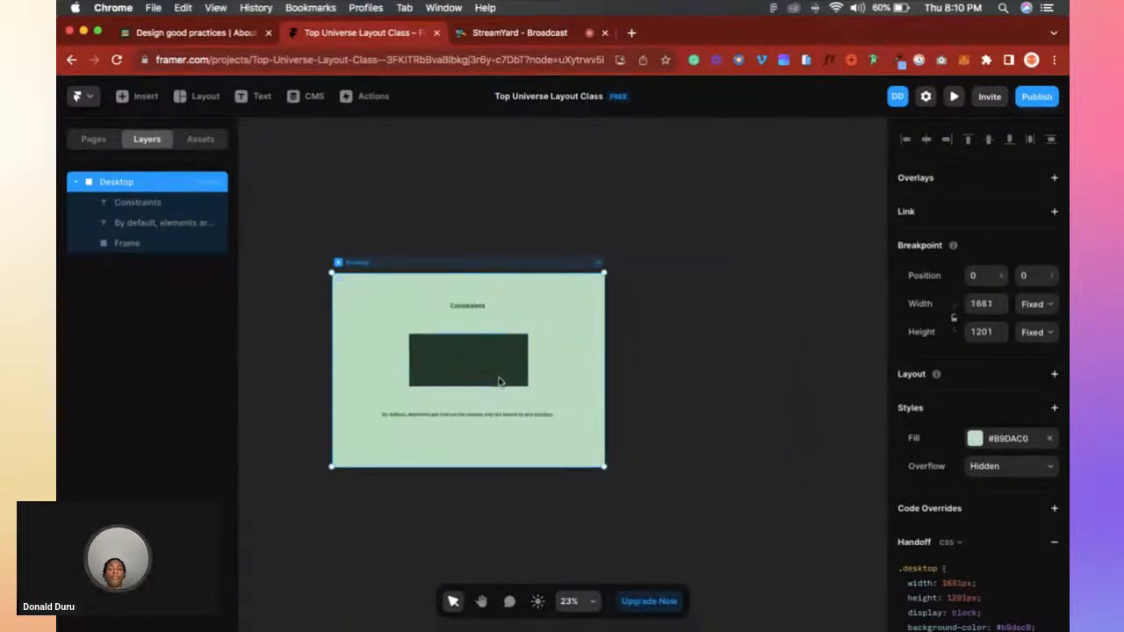
{"action": "left_click_drag", "start_coordinate": [331, 328], "coordinate": [207, 331]}
{"action": "scroll", "coordinate": [384, 346], "scroll_direction": "left", "scroll_amount": 2}
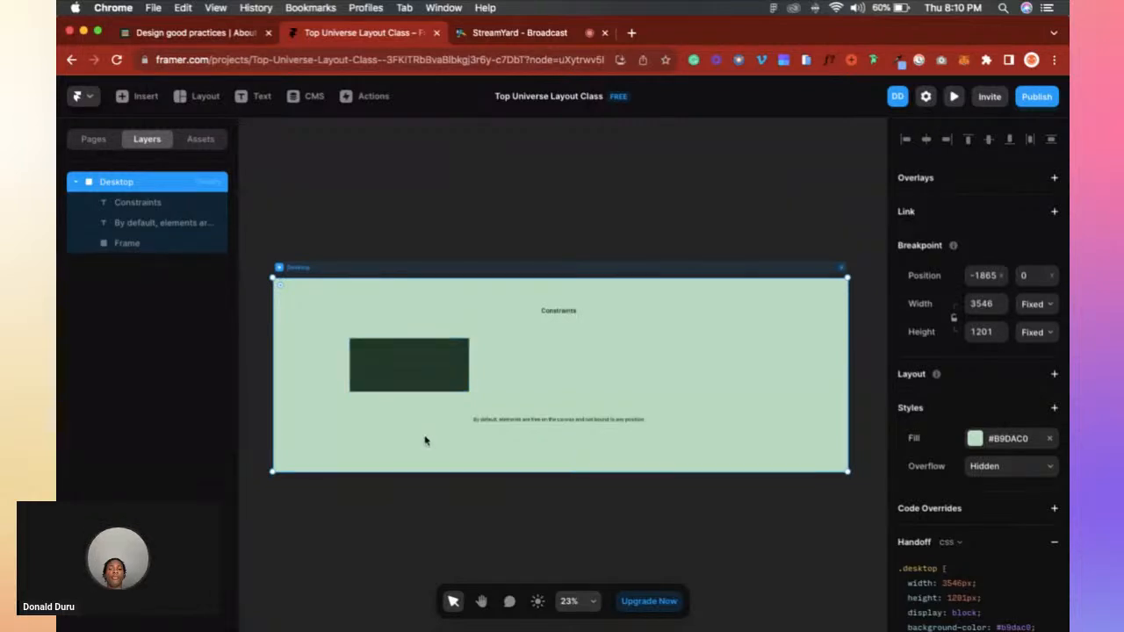
Pin the dark rectangle to the right, bottom and top edges too, and reselect the Desktop breakpoint.
{"action": "left_click", "coordinate": [426, 378]}
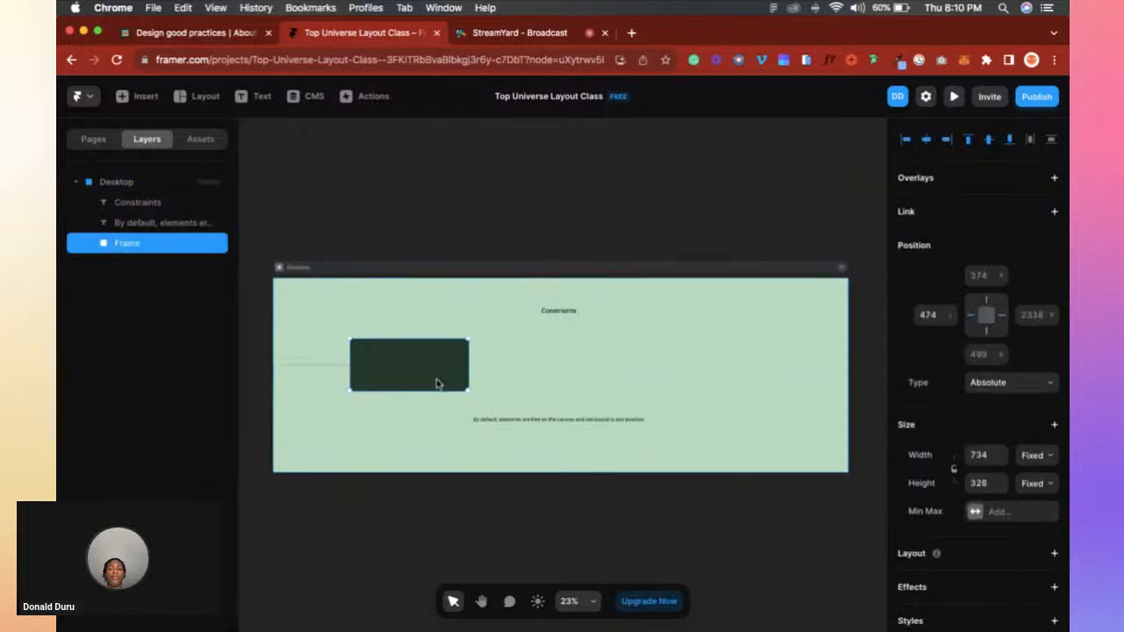
{"action": "left_click", "coordinate": [1001, 316]}
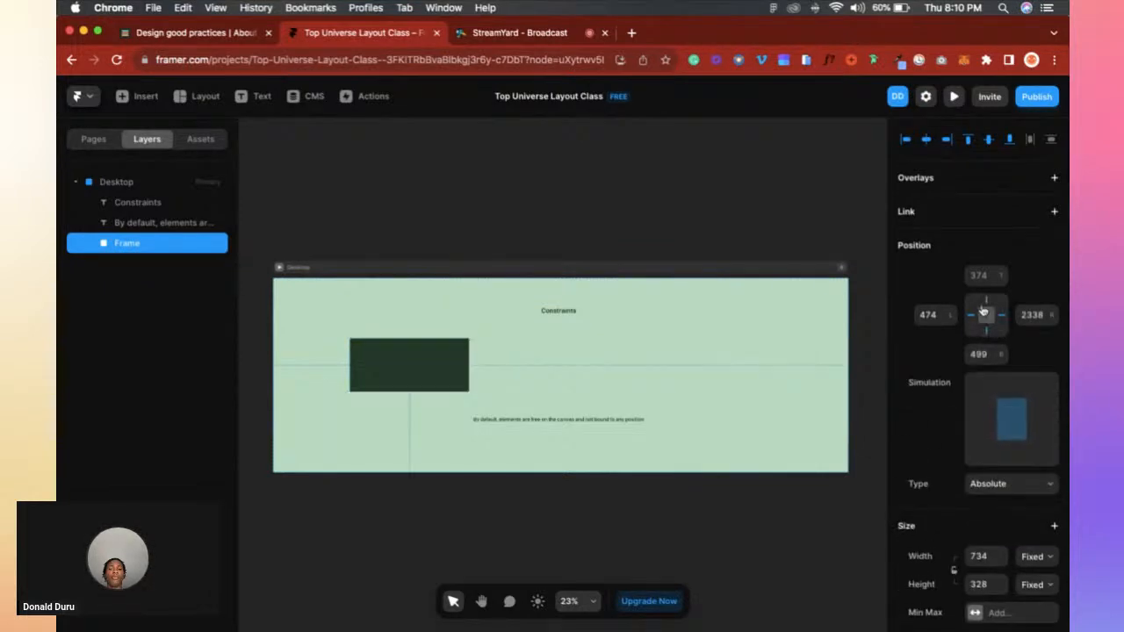
{"action": "left_click", "coordinate": [987, 300]}
{"action": "left_click", "coordinate": [543, 267]}
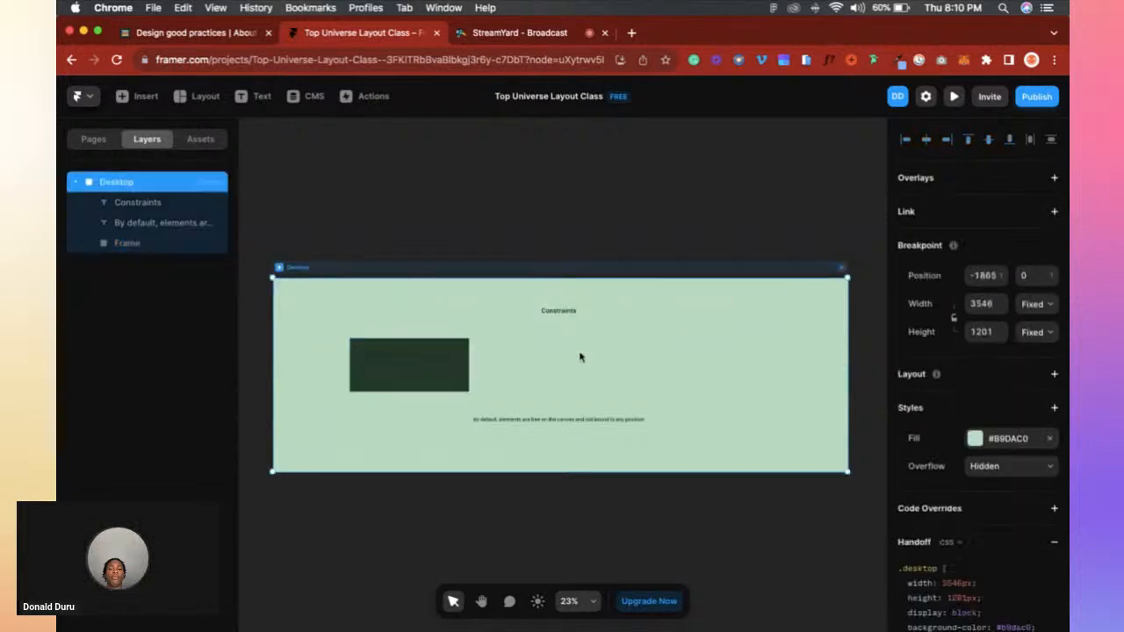
Undo the added edge pins and the leftward widening of the Desktop breakpoint.
{"action": "left_click", "coordinate": [610, 496]}
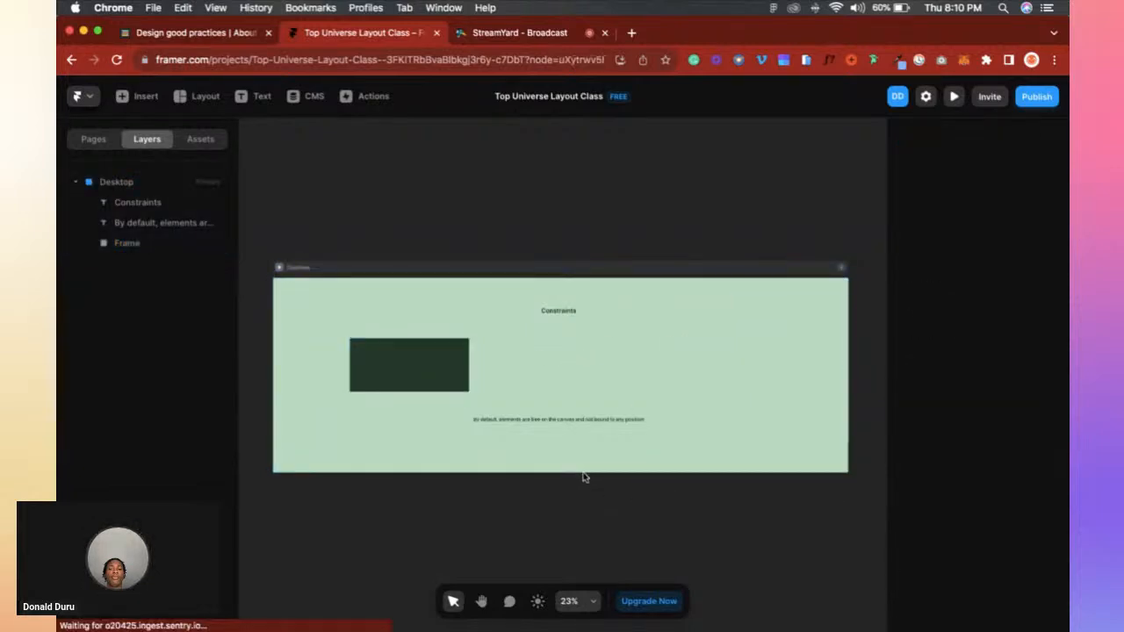
{"action": "key", "text": "super+z"}
{"action": "key", "text": "super+z"}
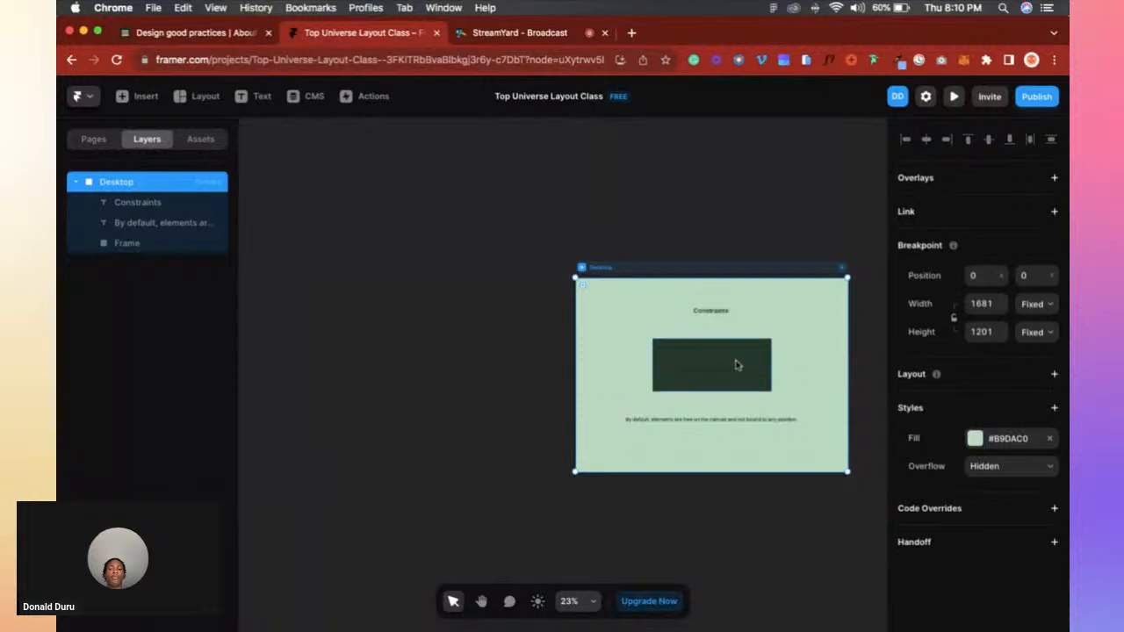
Select the dark rectangle and pin it to the right edge of Desktop in addition to the left.
{"action": "scroll", "coordinate": [736, 365], "scroll_direction": "right", "scroll_amount": 2}
{"action": "scroll", "coordinate": [737, 364], "scroll_direction": "up", "scroll_amount": 5}
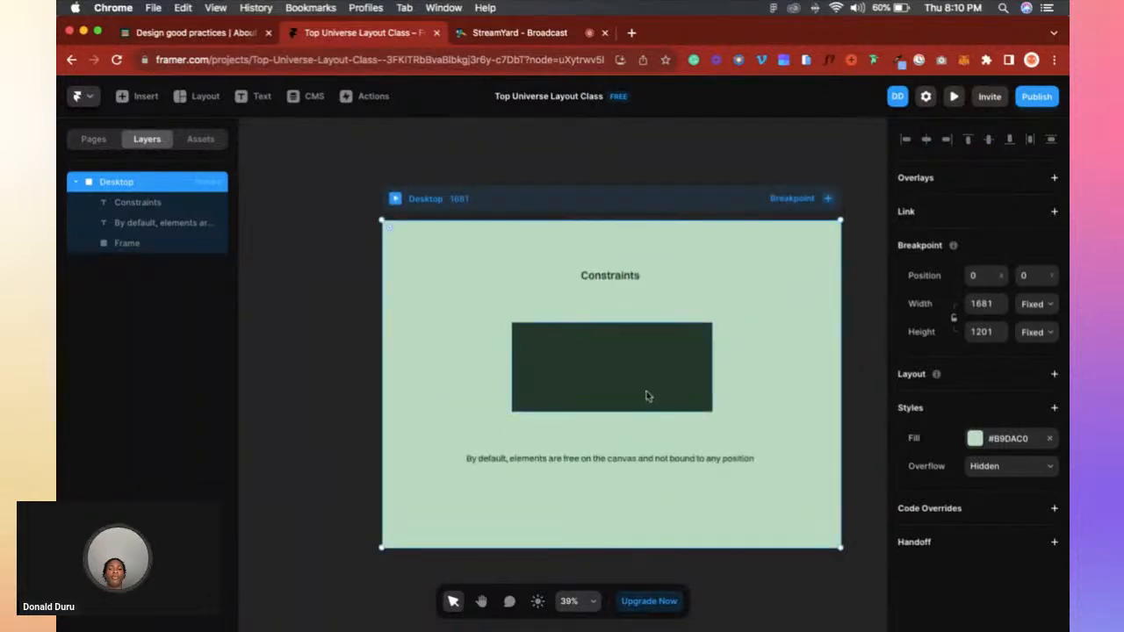
{"action": "left_click", "coordinate": [651, 394]}
{"action": "left_click", "coordinate": [999, 318]}
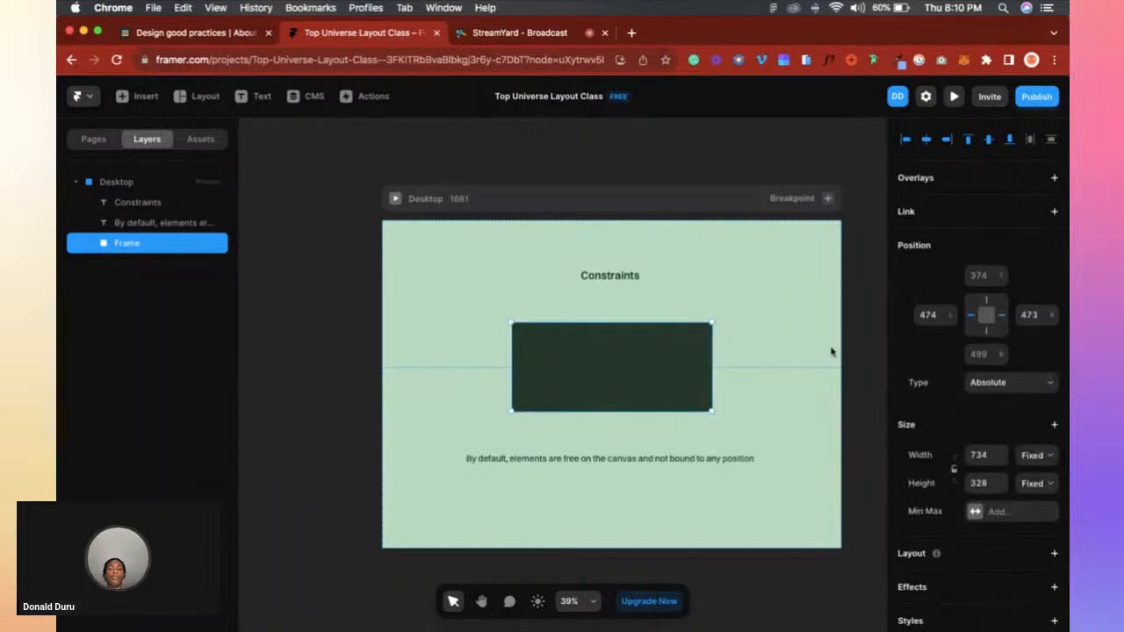
Widen the Desktop breakpoint to 2019 to test the left and right pins, and reselect the dark rectangle.
{"action": "left_click", "coordinate": [687, 211]}
{"action": "left_click_drag", "start_coordinate": [840, 396], "coordinate": [865, 420]}
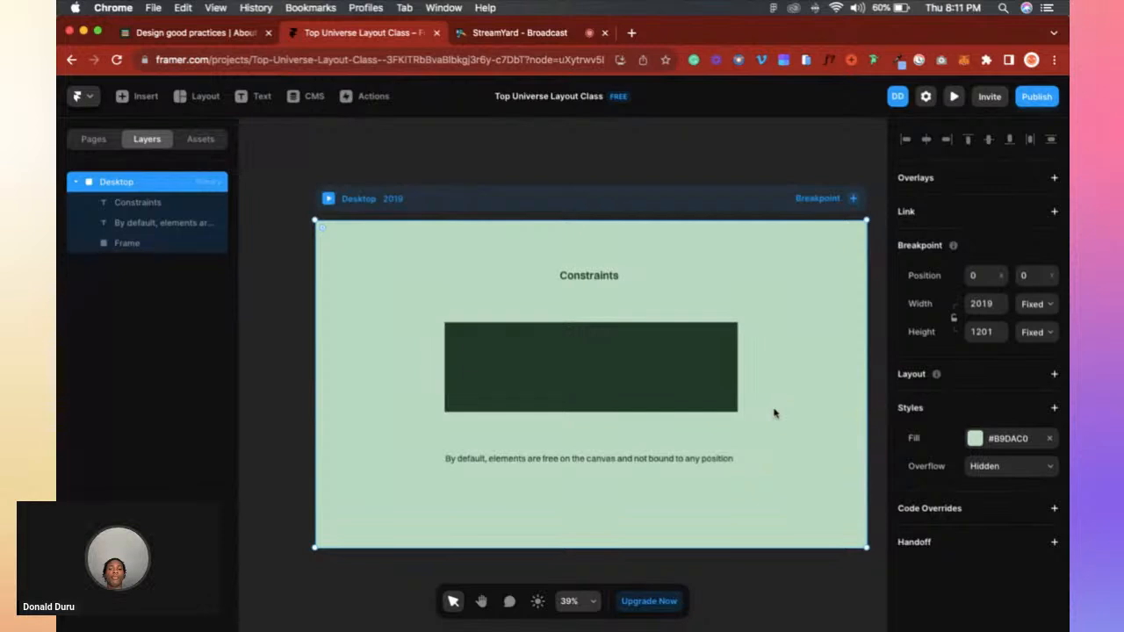
{"action": "left_click", "coordinate": [582, 277]}
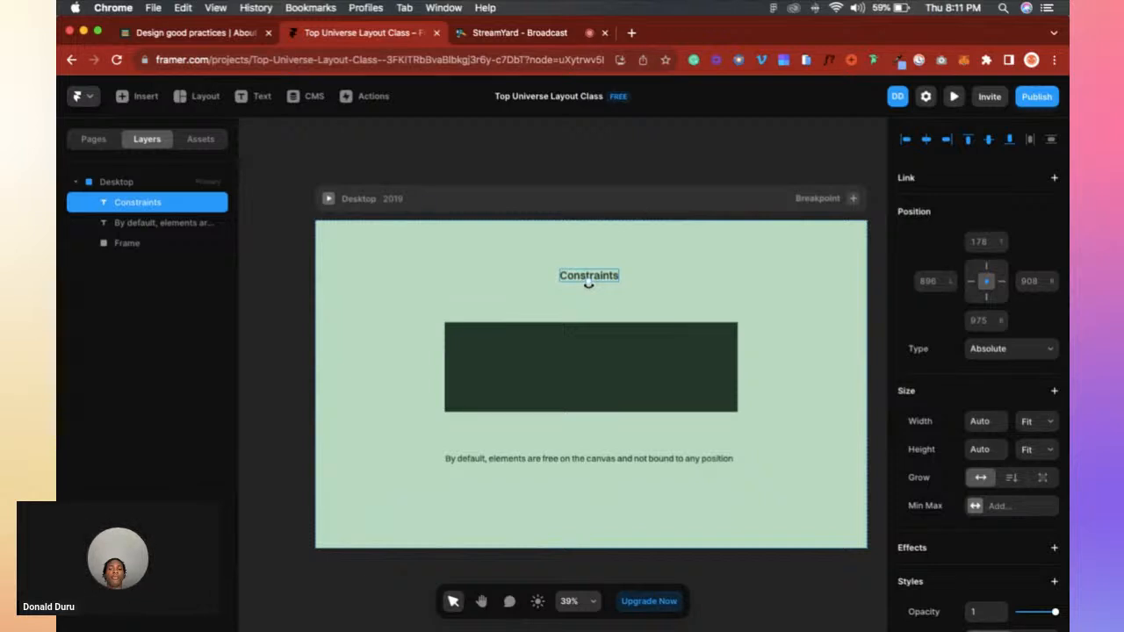
{"action": "left_click", "coordinate": [525, 395]}
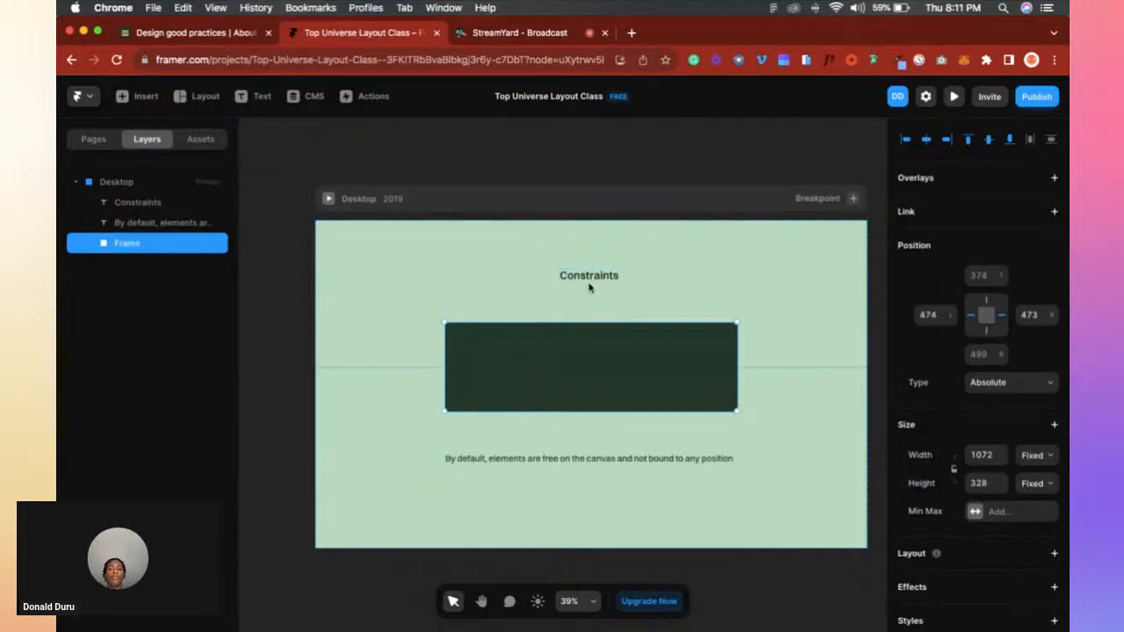
Open the /positioning page and compare the position types of the Absolute and Fixed squares, keeping the latter set to Fixed.
{"action": "left_click", "coordinate": [94, 140]}
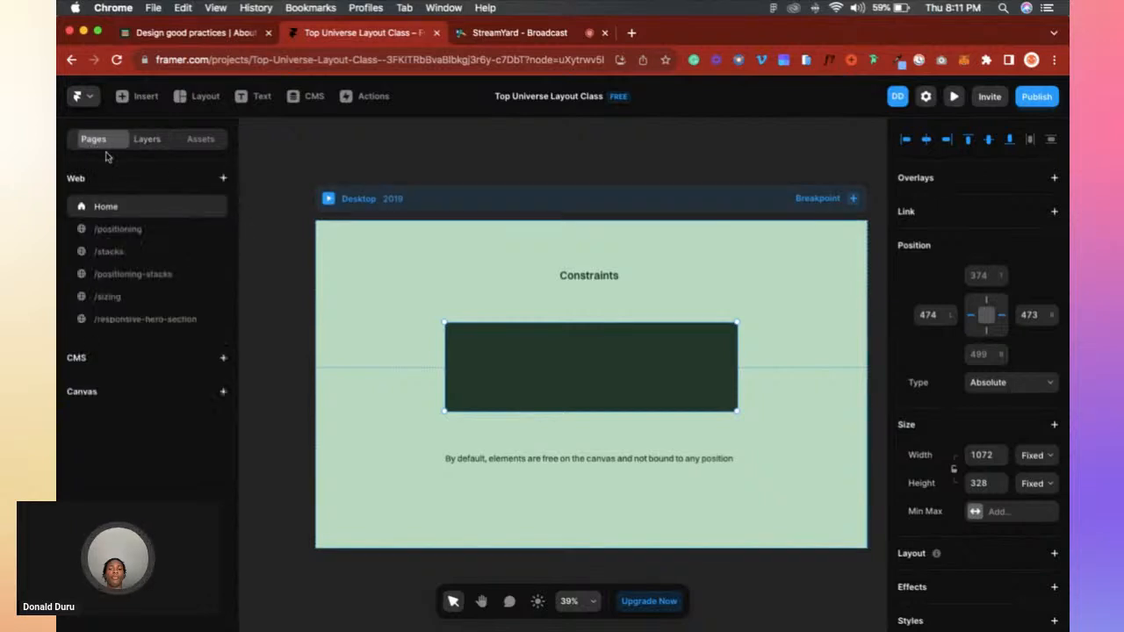
{"action": "left_click", "coordinate": [128, 229]}
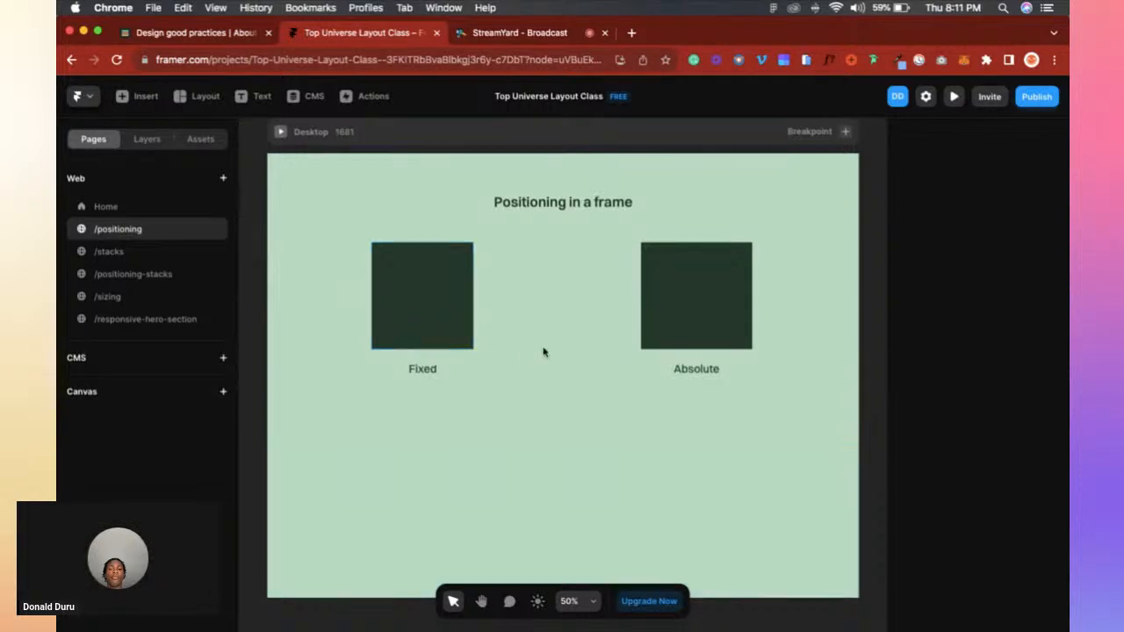
{"action": "left_click", "coordinate": [675, 320]}
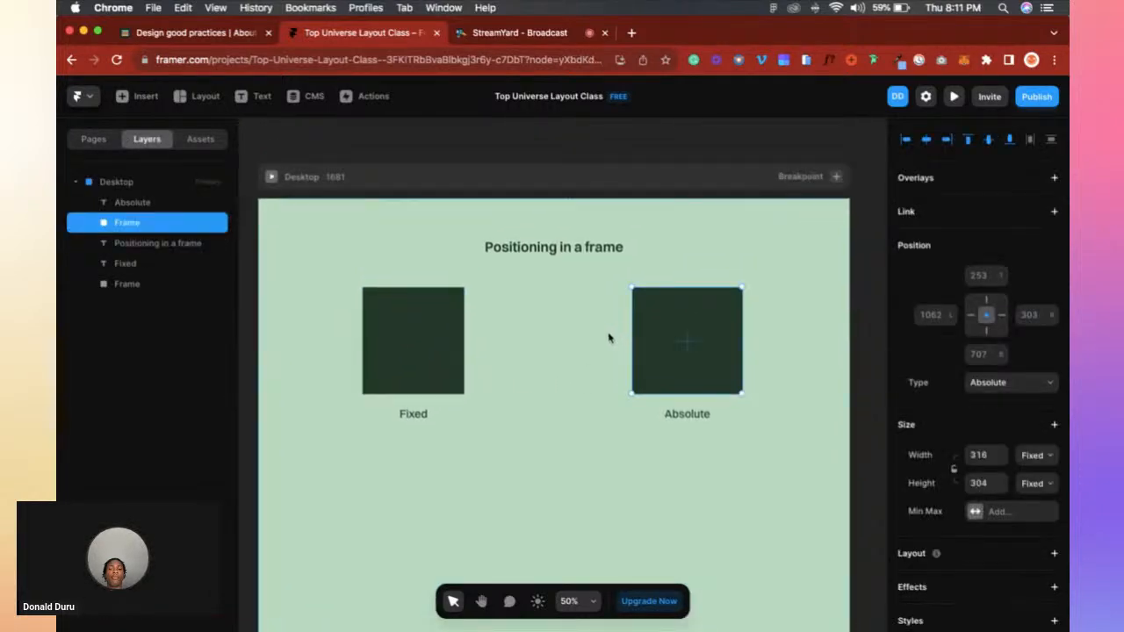
{"action": "left_click", "coordinate": [427, 342]}
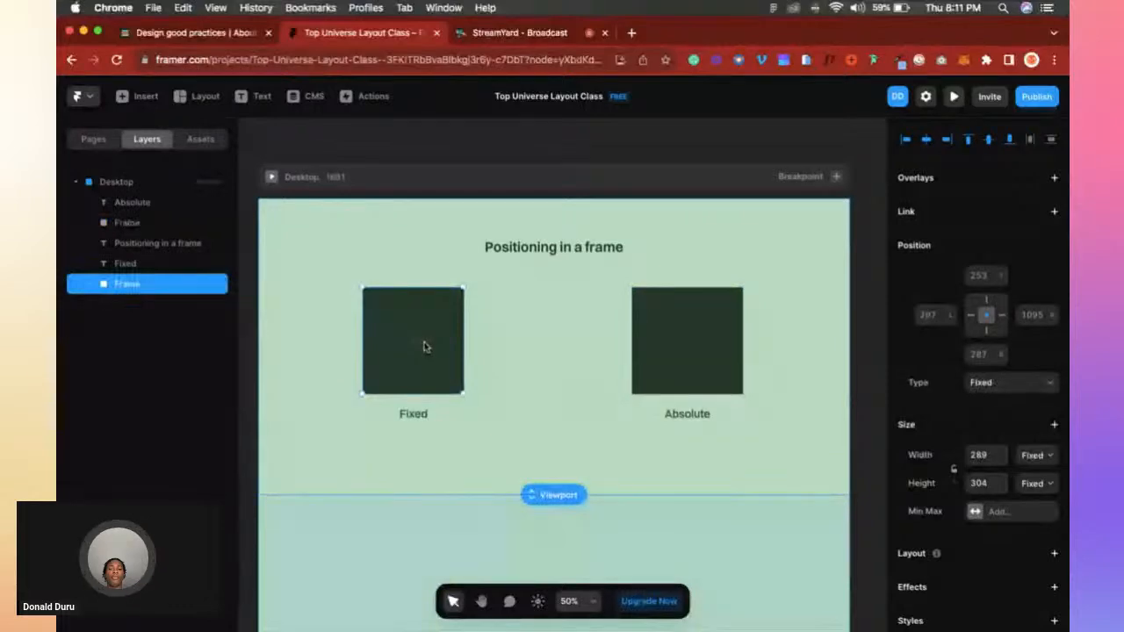
{"action": "left_click", "coordinate": [1001, 384]}
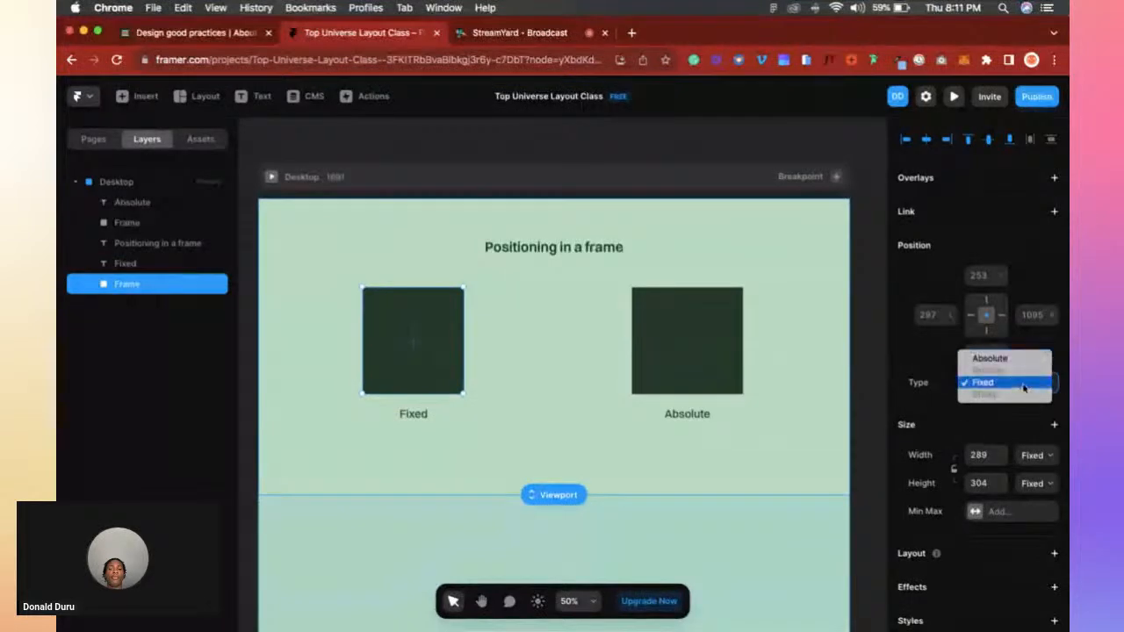
{"action": "left_click", "coordinate": [988, 383]}
Preview the positioning page, scroll through it to compare the Fixed and Absolute squares, and return to the editor.
{"action": "left_click", "coordinate": [271, 177]}
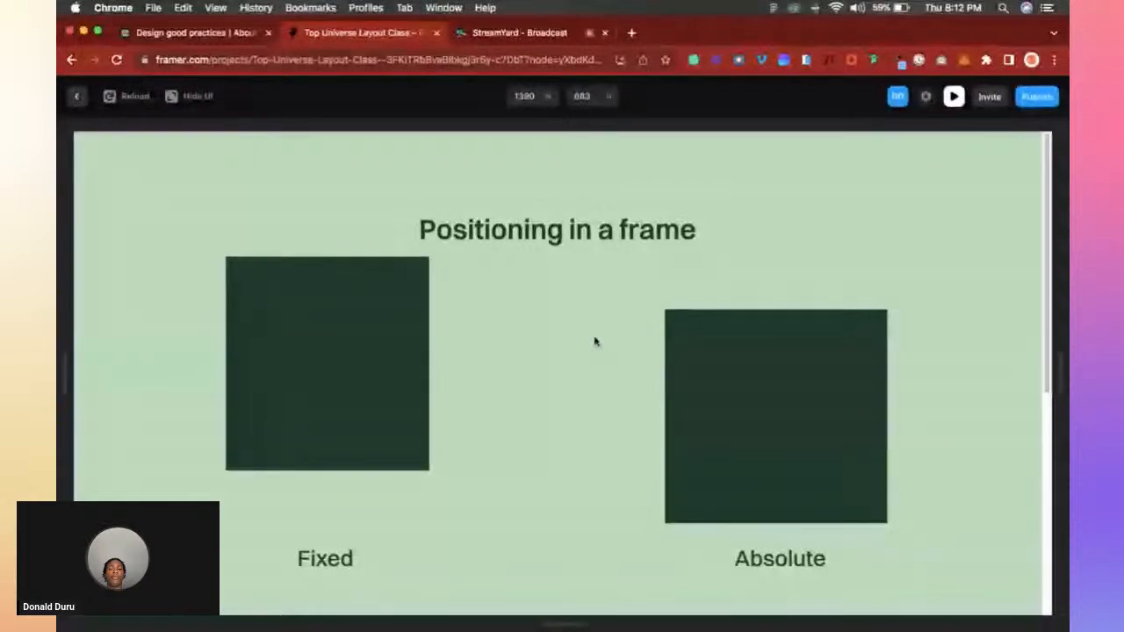
{"action": "scroll", "coordinate": [594, 342], "scroll_direction": "down", "scroll_amount": 5}
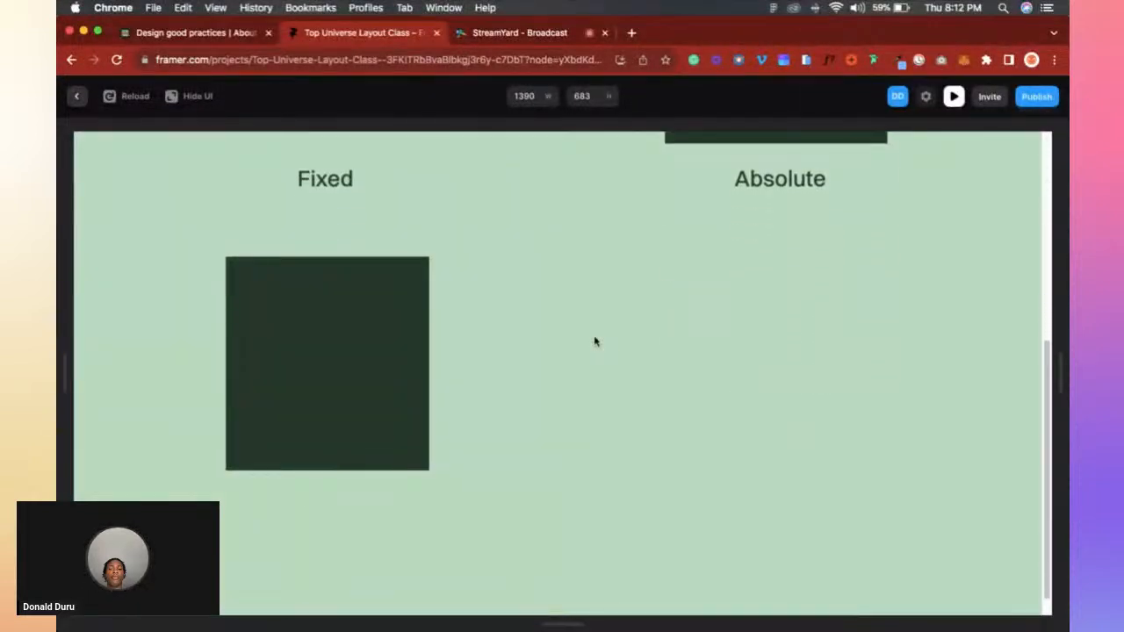
{"action": "scroll", "coordinate": [595, 342], "scroll_direction": "up", "scroll_amount": 3}
{"action": "scroll", "coordinate": [594, 342], "scroll_direction": "down", "scroll_amount": 5}
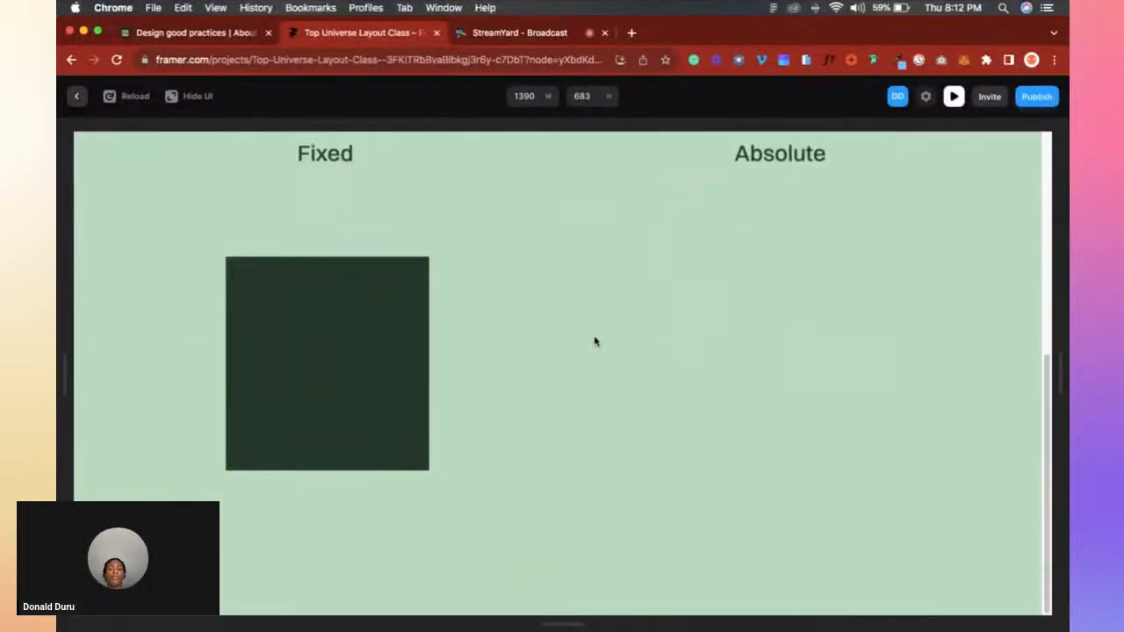
{"action": "scroll", "coordinate": [410, 317], "scroll_direction": "up", "scroll_amount": 3}
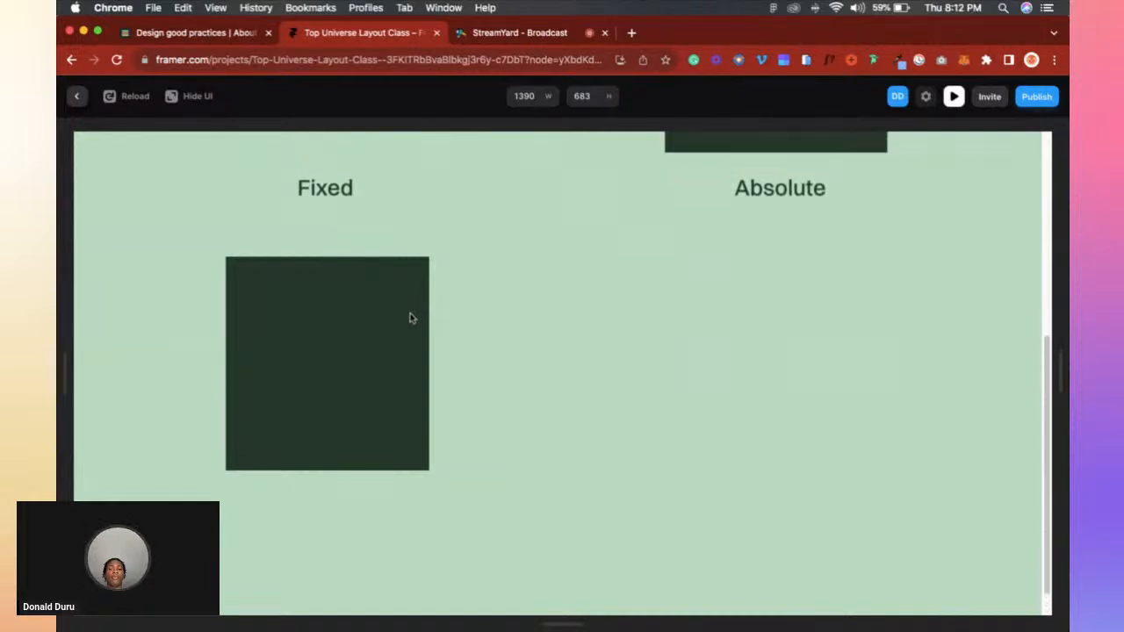
{"action": "scroll", "coordinate": [410, 318], "scroll_direction": "up", "scroll_amount": 4}
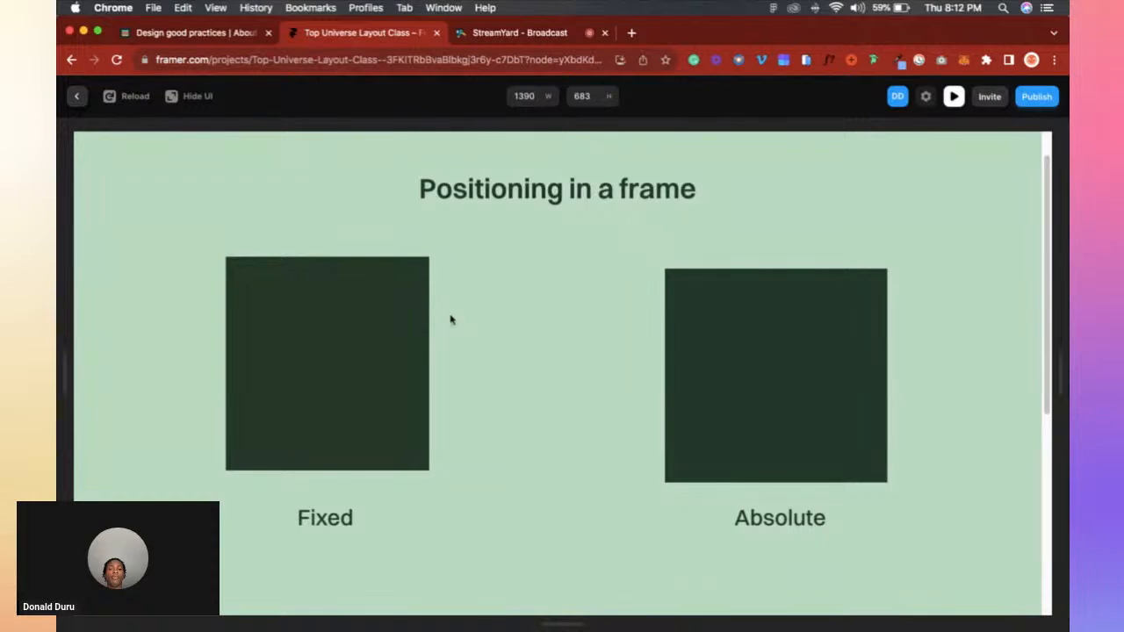
{"action": "key", "text": "Escape"}
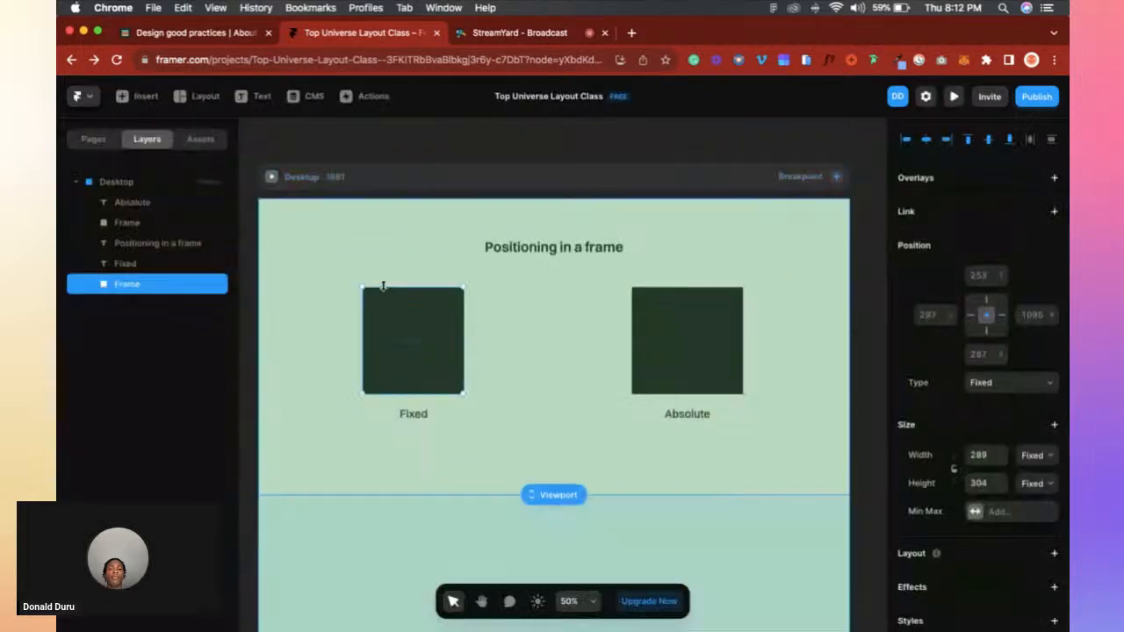
Try moving the Absolute square up toward the corner of Desktop, put it back above its label, and select Desktop.
{"action": "left_click", "coordinate": [693, 343]}
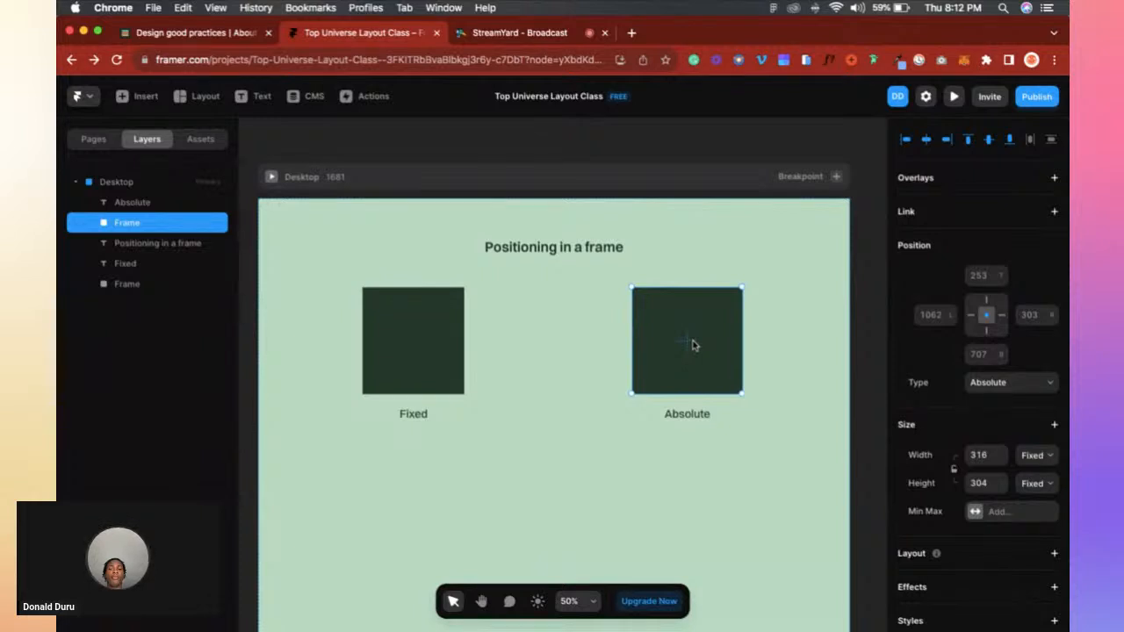
{"action": "left_click_drag", "start_coordinate": [691, 345], "coordinate": [757, 320]}
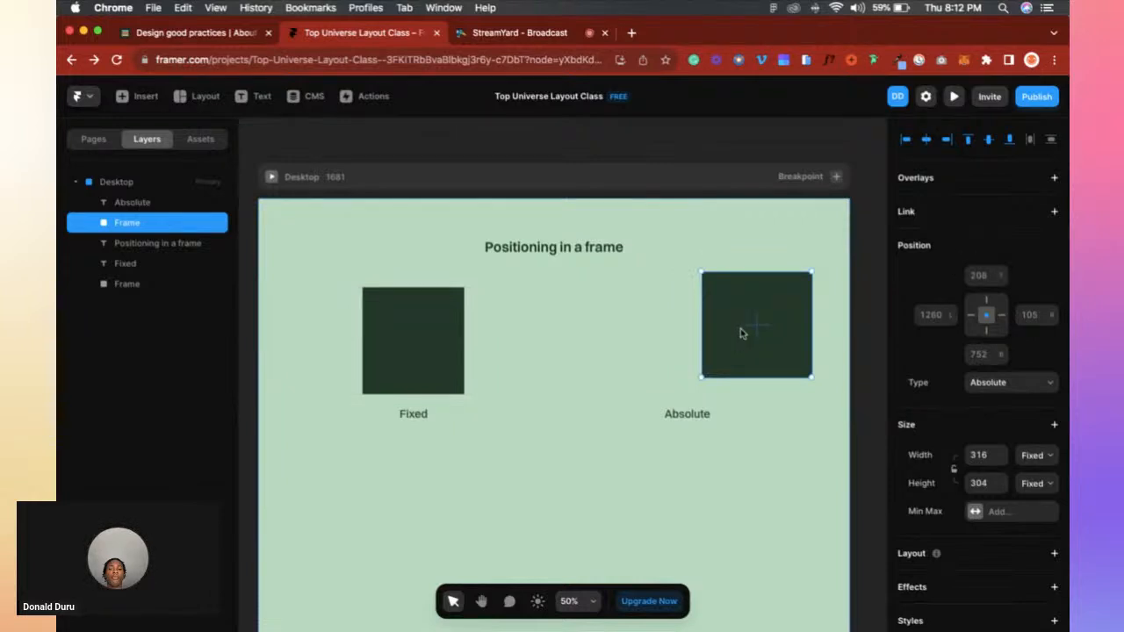
{"action": "left_click_drag", "start_coordinate": [728, 329], "coordinate": [673, 350]}
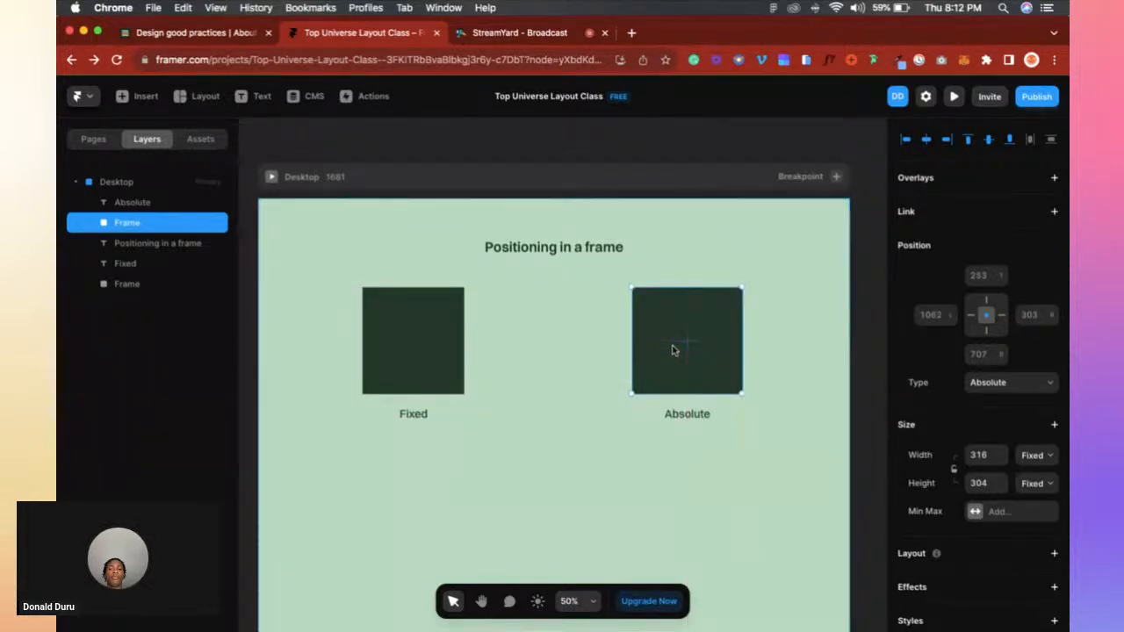
{"action": "left_click", "coordinate": [564, 176]}
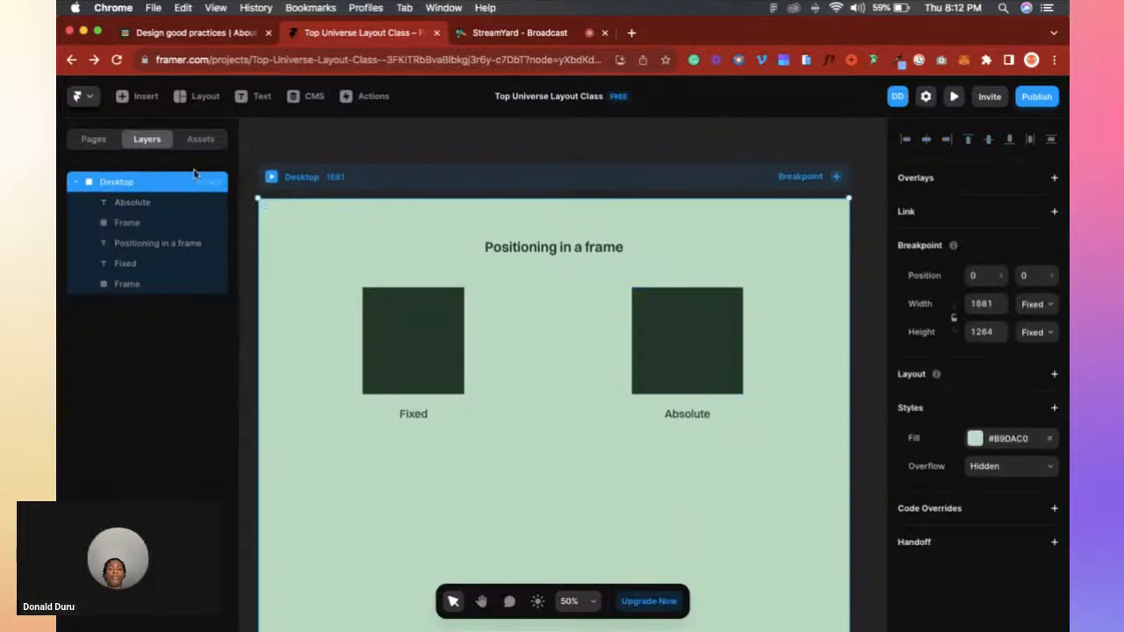
Look over the /stacks, /positioning-stacks and /positioning pages and return to the /stacks page.
{"action": "left_click", "coordinate": [88, 143]}
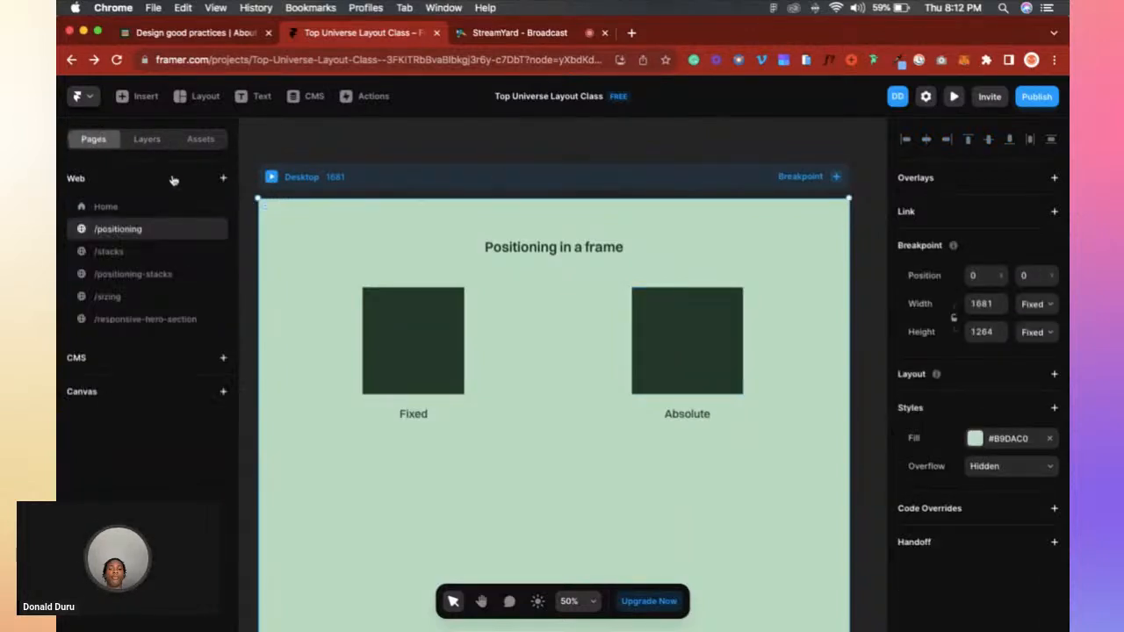
{"action": "left_click", "coordinate": [148, 253]}
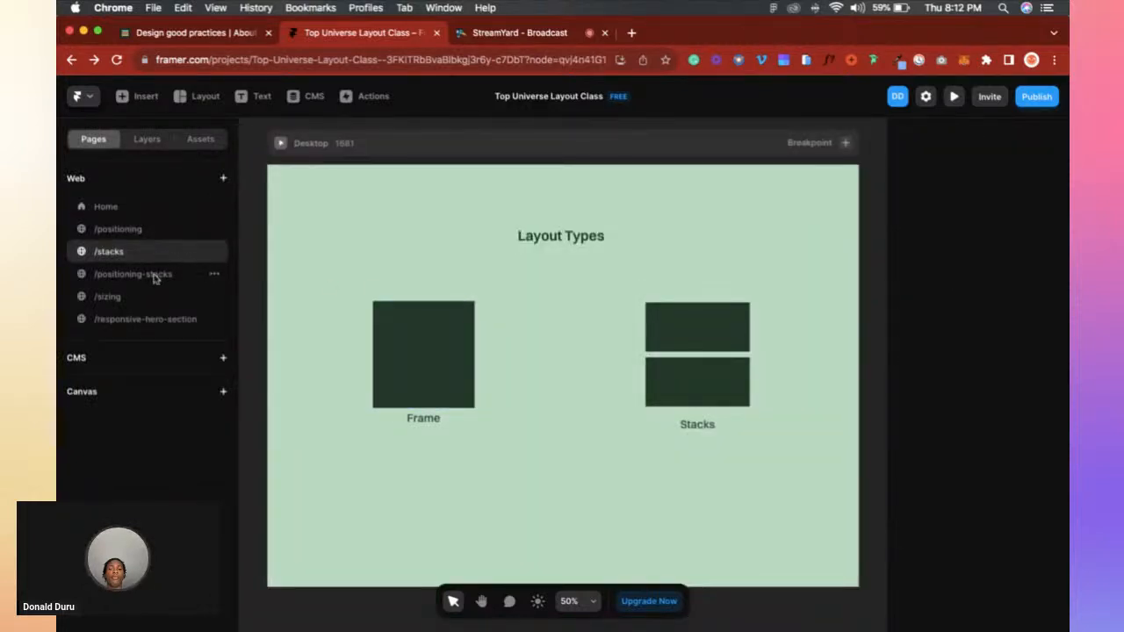
{"action": "left_click", "coordinate": [154, 276]}
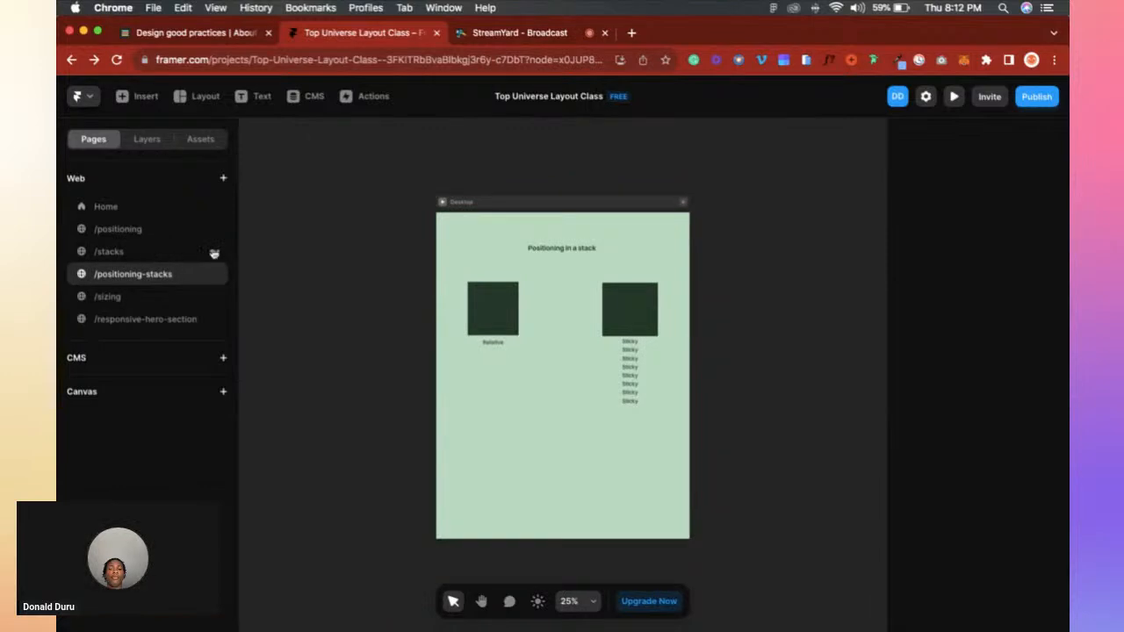
{"action": "scroll", "coordinate": [535, 313], "scroll_direction": "up", "scroll_amount": 5}
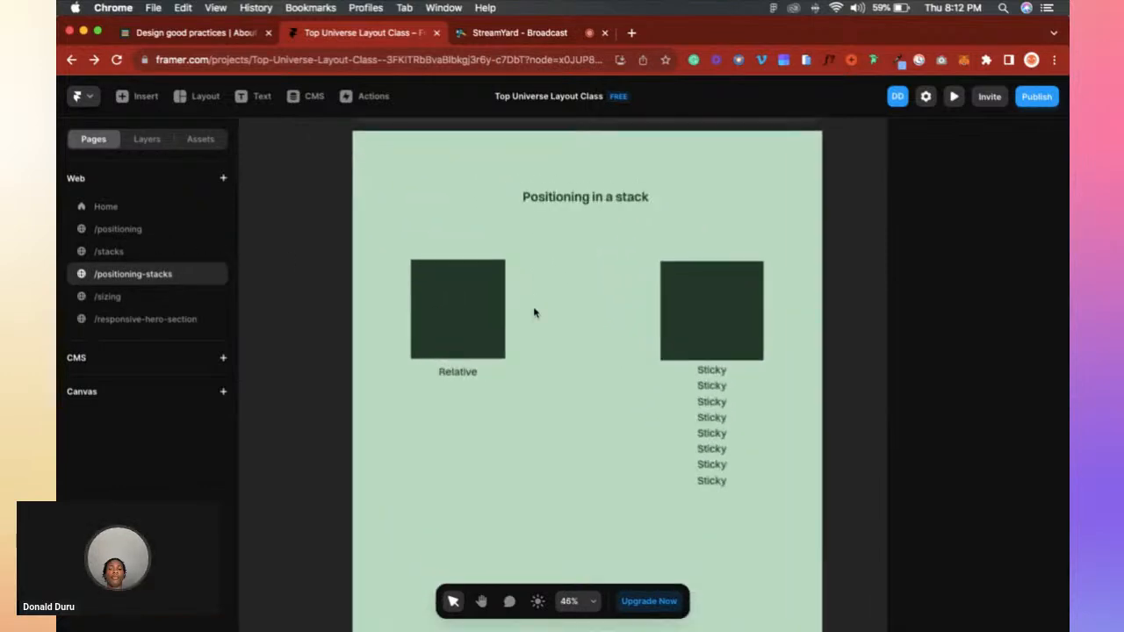
{"action": "left_click", "coordinate": [130, 228]}
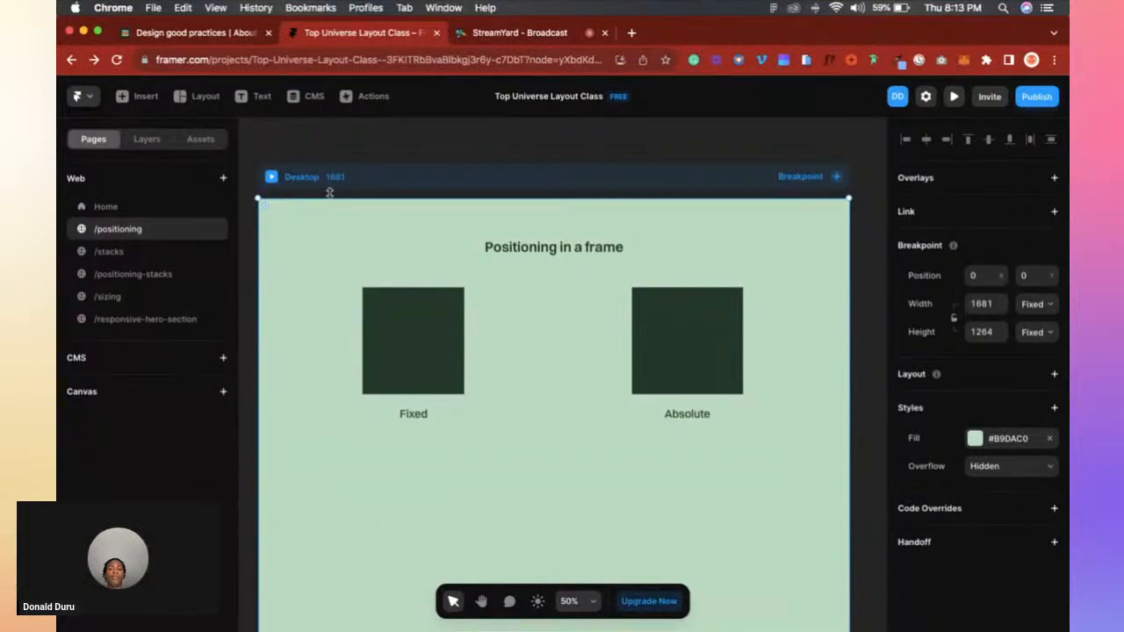
{"action": "left_click", "coordinate": [136, 252]}
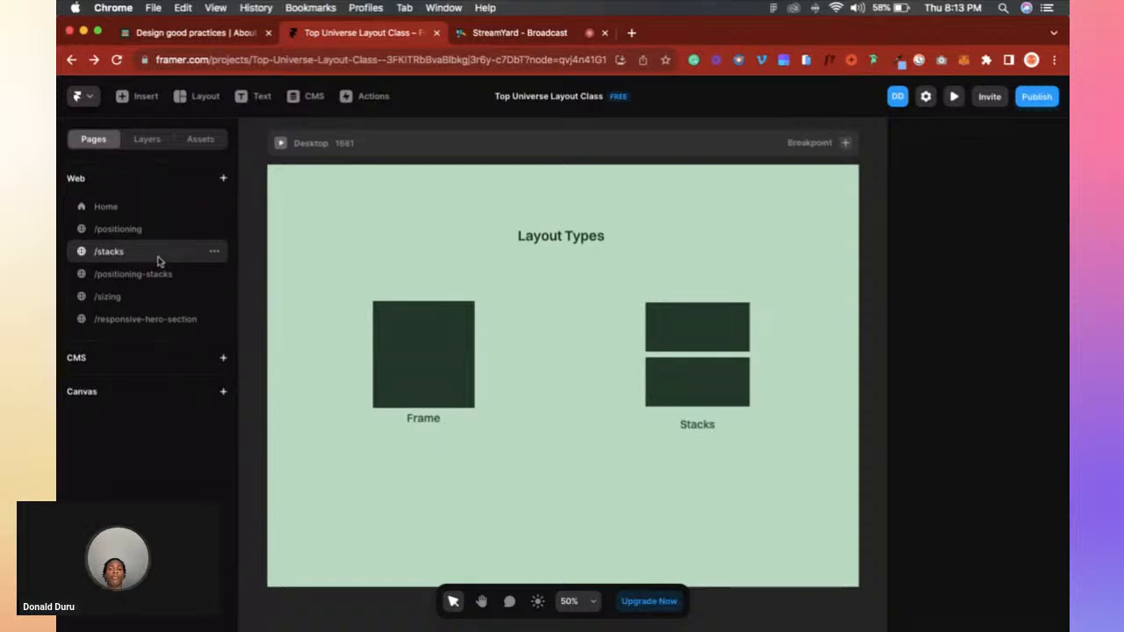
{"action": "left_click", "coordinate": [114, 257]}
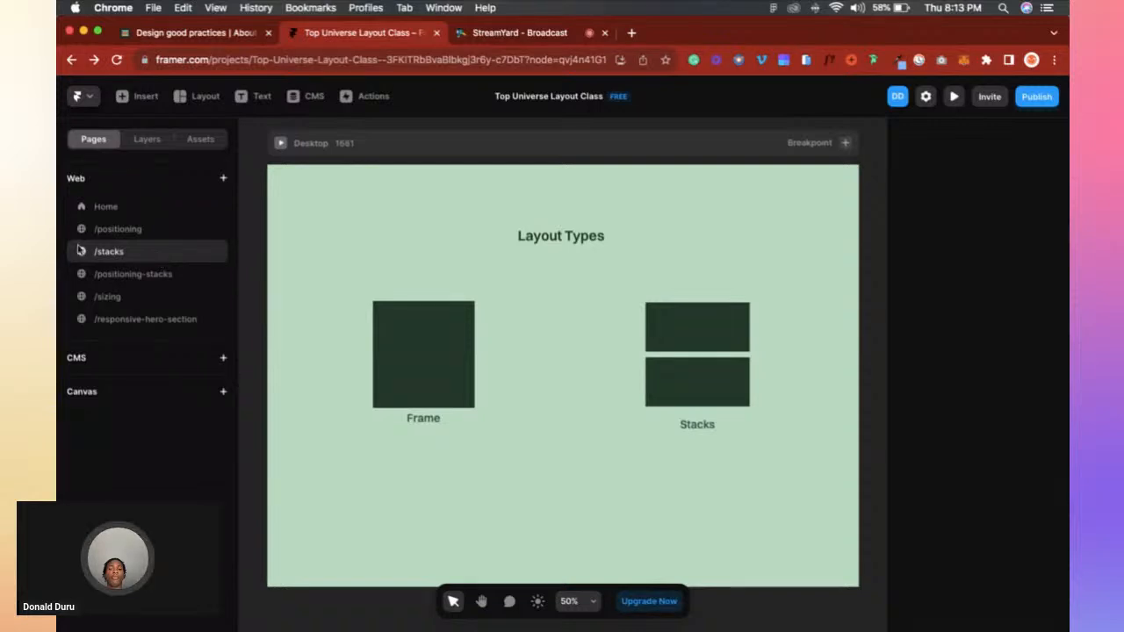
Inspect the Frame and Stacks examples, comparing the square with its parent frame, and leave the square selected.
{"action": "left_click", "coordinate": [410, 352]}
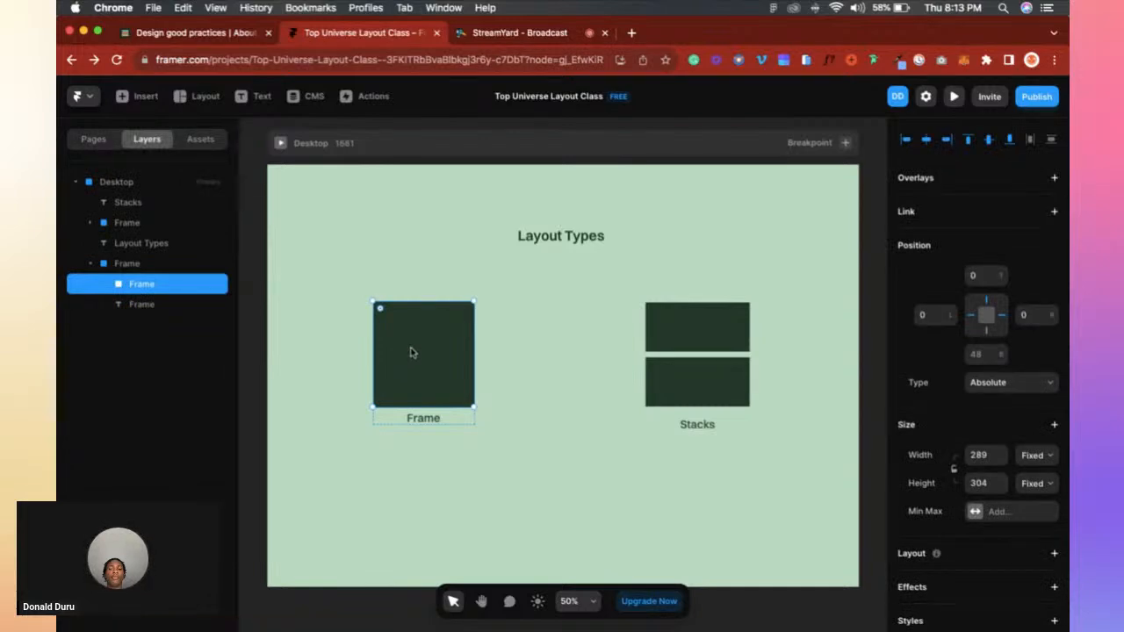
{"action": "left_click", "coordinate": [699, 344]}
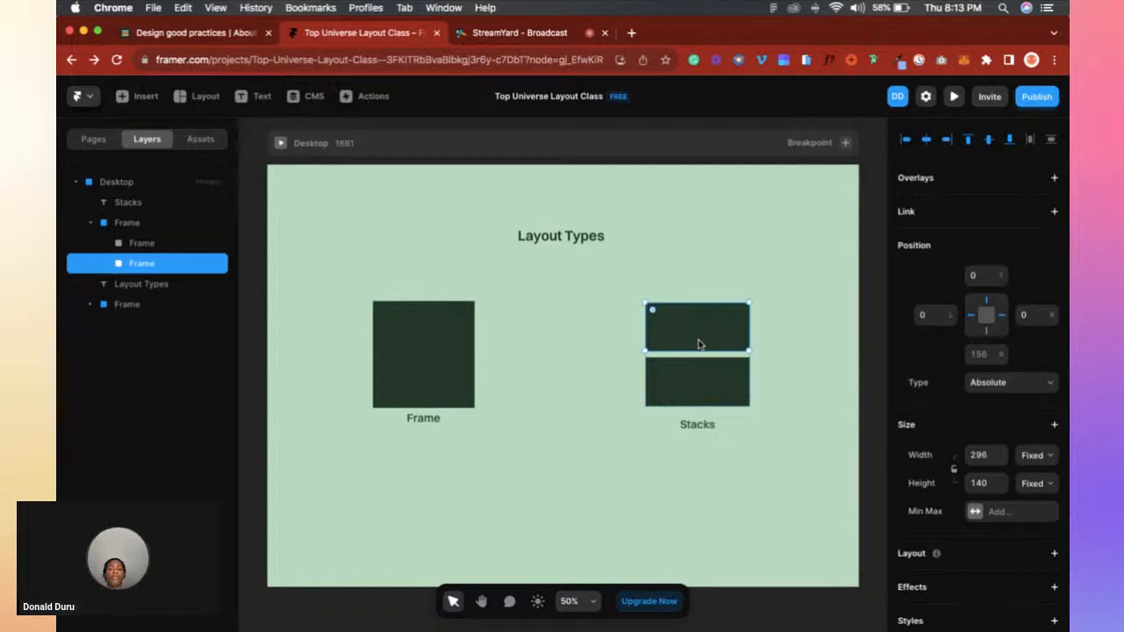
{"action": "left_click", "coordinate": [462, 389]}
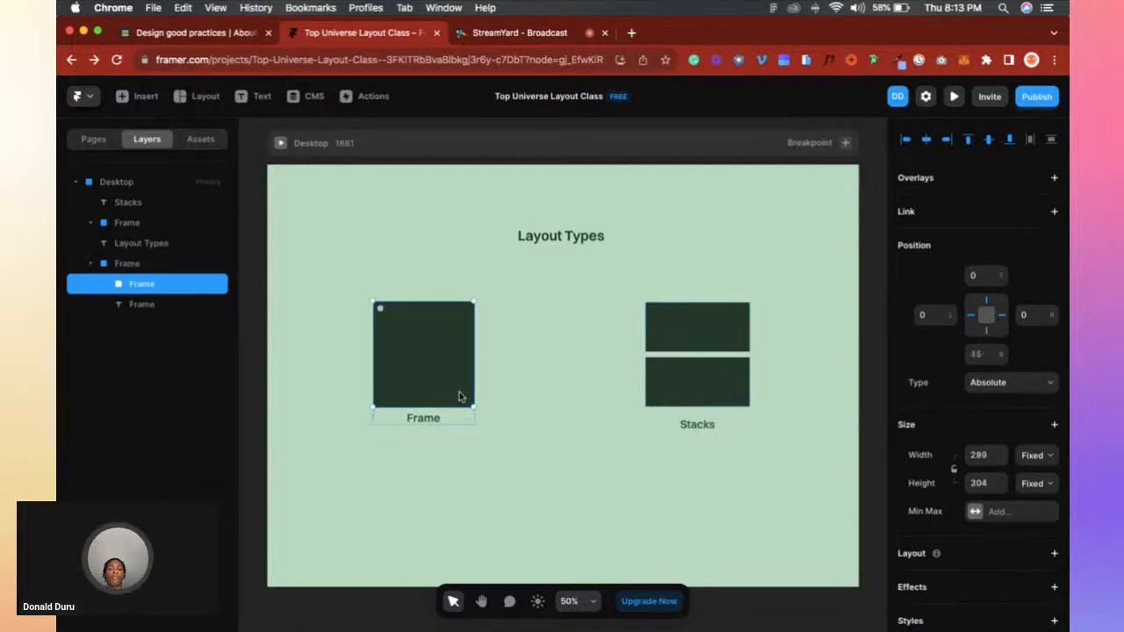
{"action": "left_click", "coordinate": [463, 422]}
{"action": "scroll", "coordinate": [412, 413], "scroll_direction": "up", "scroll_amount": 5, "text": "ctrl"}
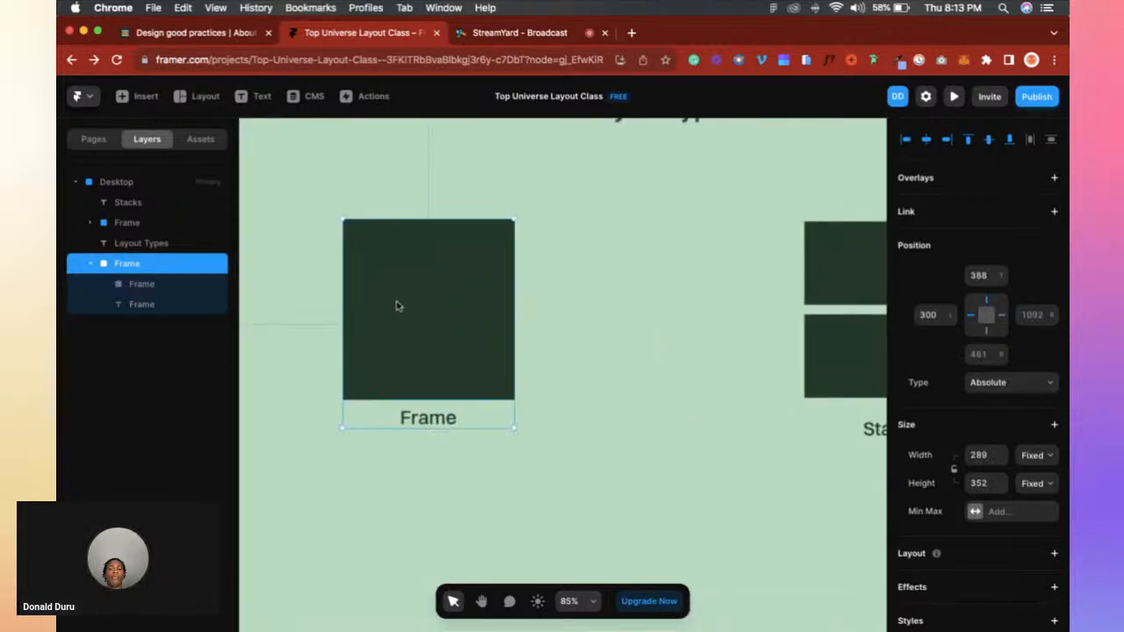
{"action": "left_click", "coordinate": [419, 420]}
{"action": "left_click", "coordinate": [365, 426]}
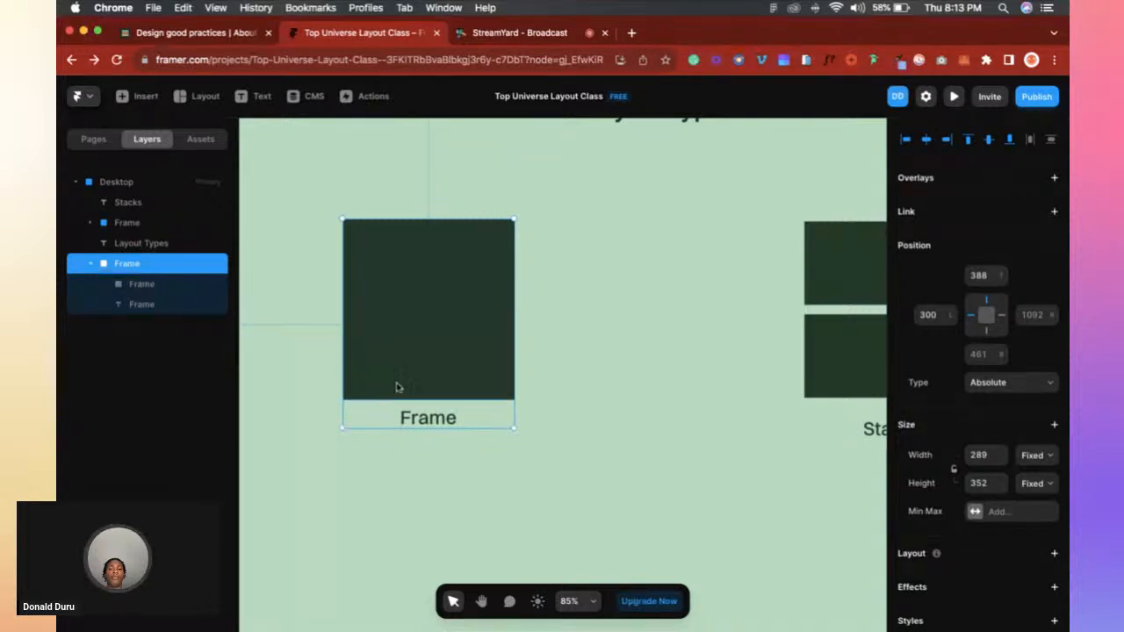
{"action": "left_click", "coordinate": [425, 363]}
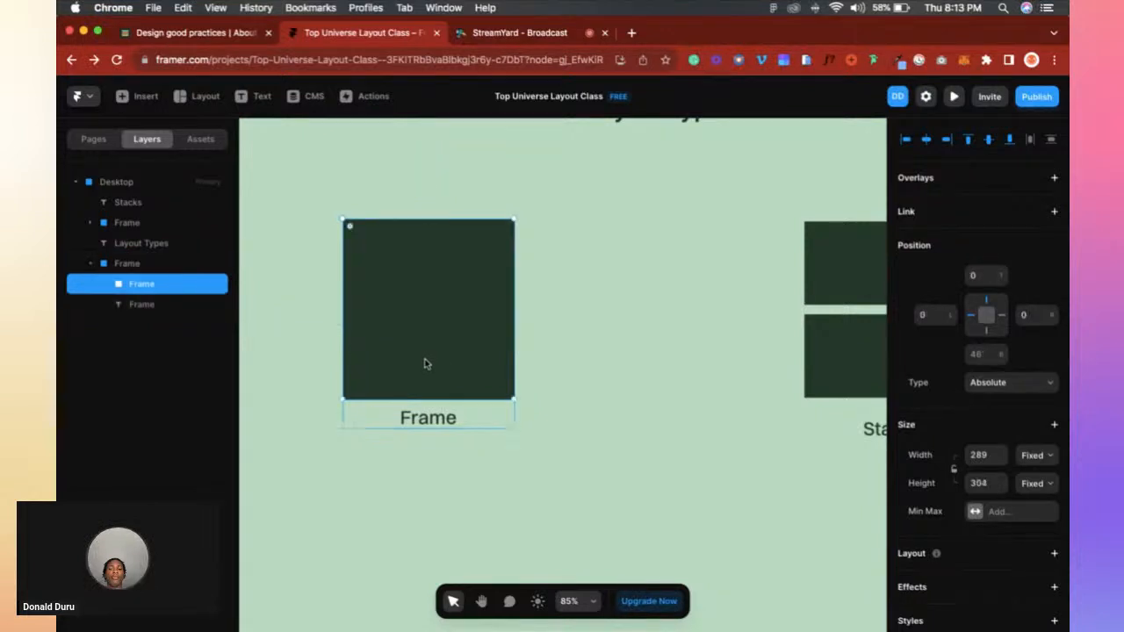
Move the square to left -47, top -62 and its label slightly higher within the parent frame, and check the available position types.
{"action": "left_click_drag", "start_coordinate": [408, 304], "coordinate": [451, 301]}
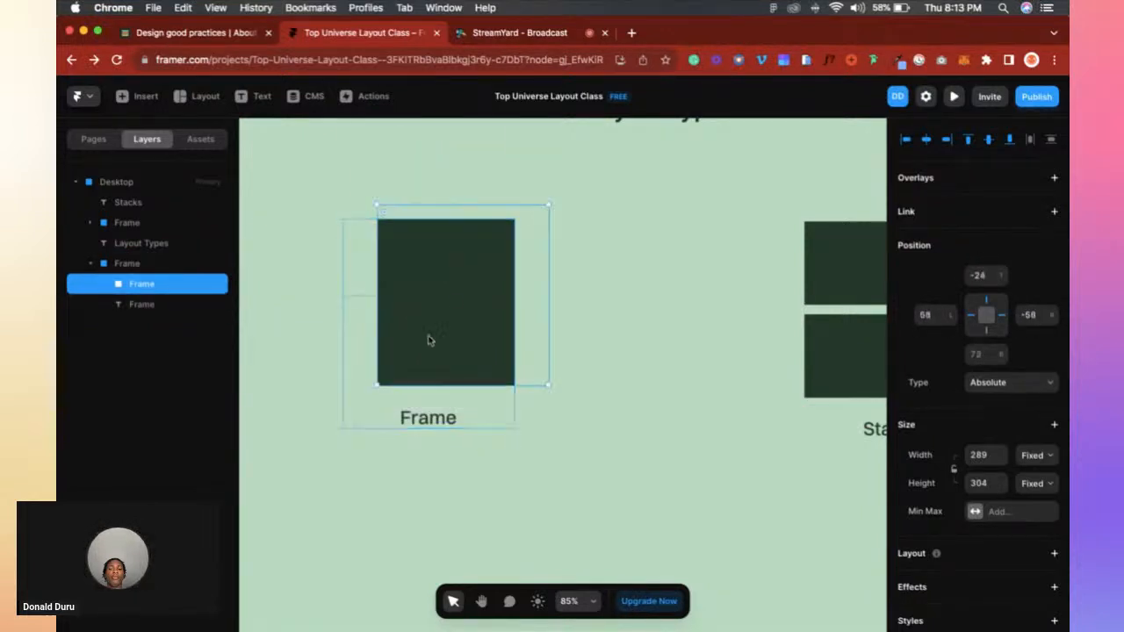
{"action": "left_click_drag", "start_coordinate": [427, 420], "coordinate": [427, 409]}
{"action": "left_click_drag", "start_coordinate": [397, 342], "coordinate": [452, 359]}
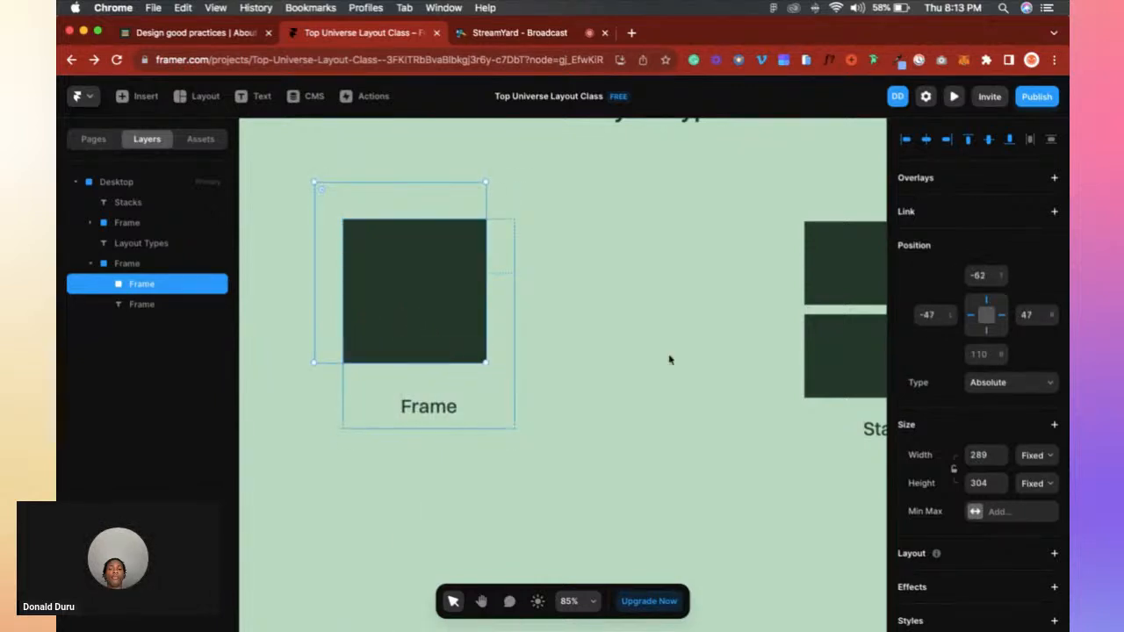
{"action": "left_click", "coordinate": [1045, 385]}
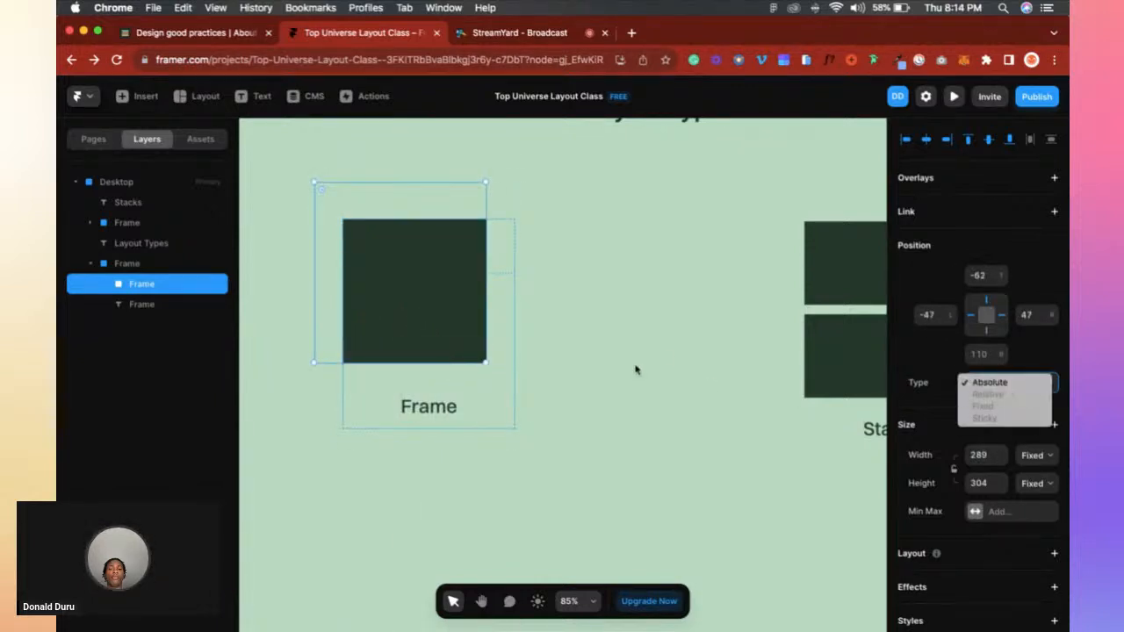
{"action": "left_click", "coordinate": [443, 318]}
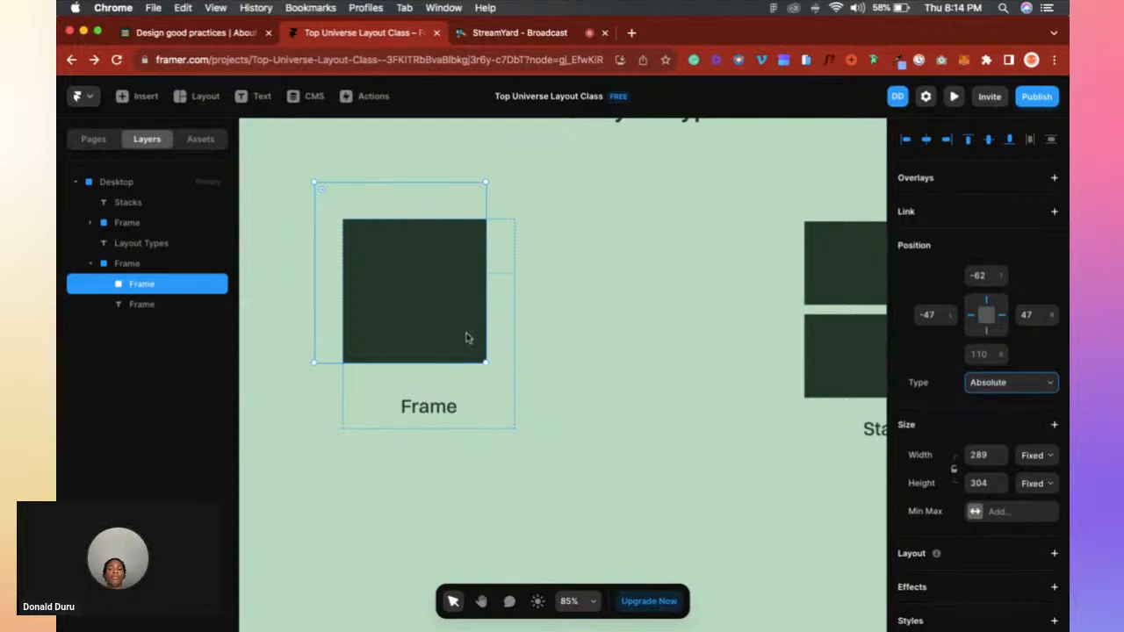
Move the Frame example's square back over its parent frame at left 0, top -30.
{"action": "scroll", "coordinate": [504, 340], "scroll_direction": "down", "scroll_amount": 5}
{"action": "left_click", "coordinate": [504, 340]}
{"action": "scroll", "coordinate": [504, 340], "scroll_direction": "up", "scroll_amount": 2}
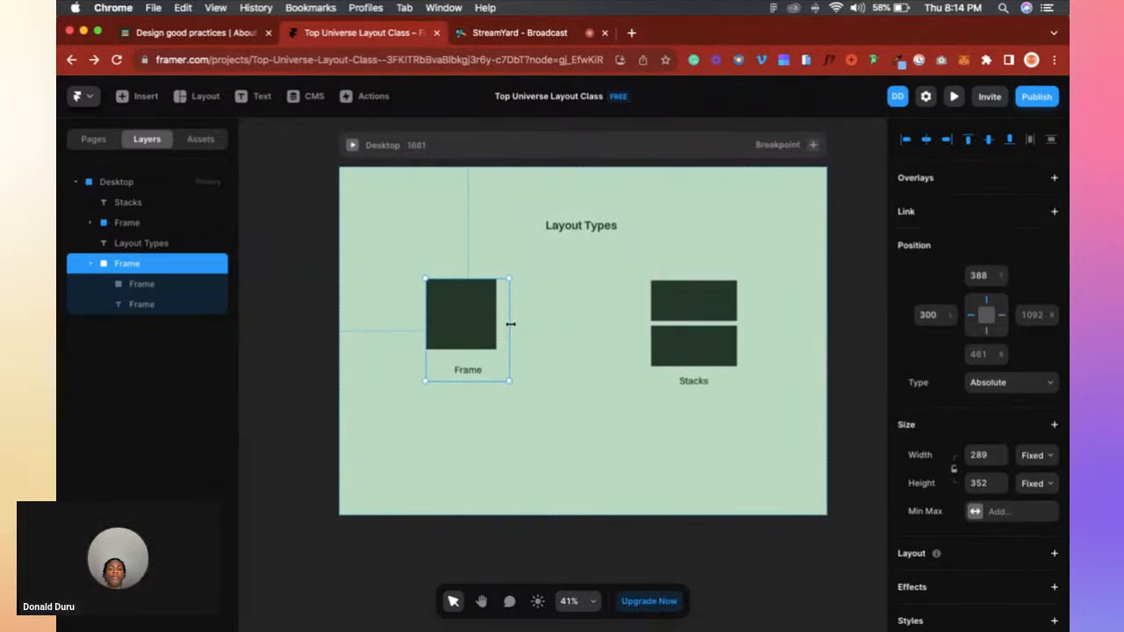
{"action": "left_click_drag", "start_coordinate": [481, 320], "coordinate": [494, 330]}
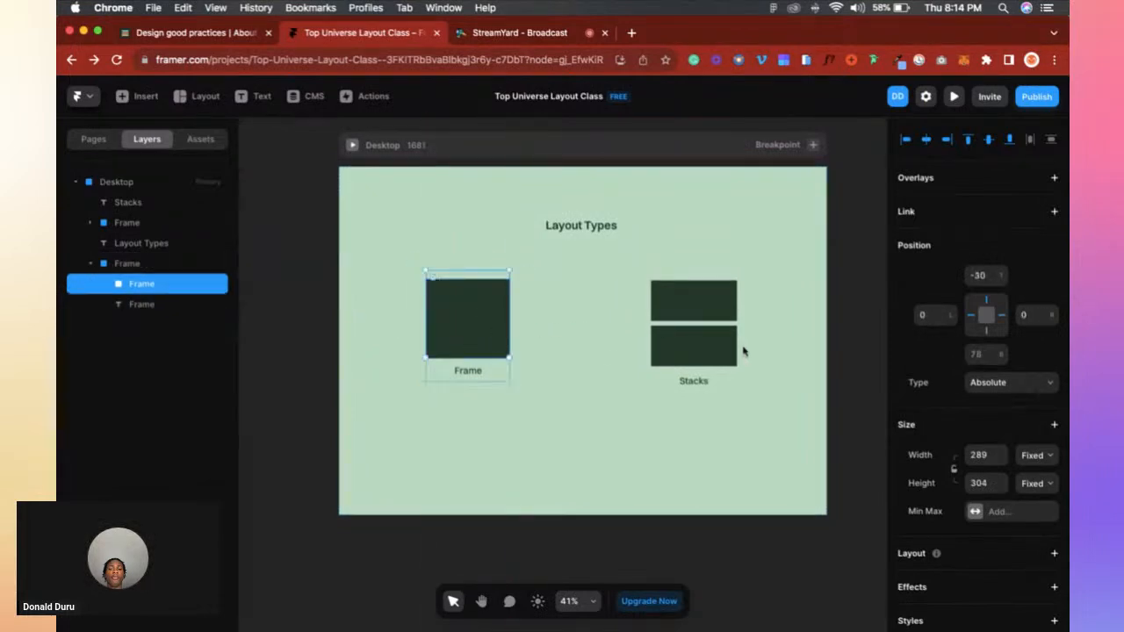
Wrap the frame holding the two Stacks rectangles in a new stack and remove the wrapper's stack layout.
{"action": "left_click", "coordinate": [694, 338]}
{"action": "scroll", "coordinate": [716, 322], "scroll_direction": "up", "scroll_amount": 3}
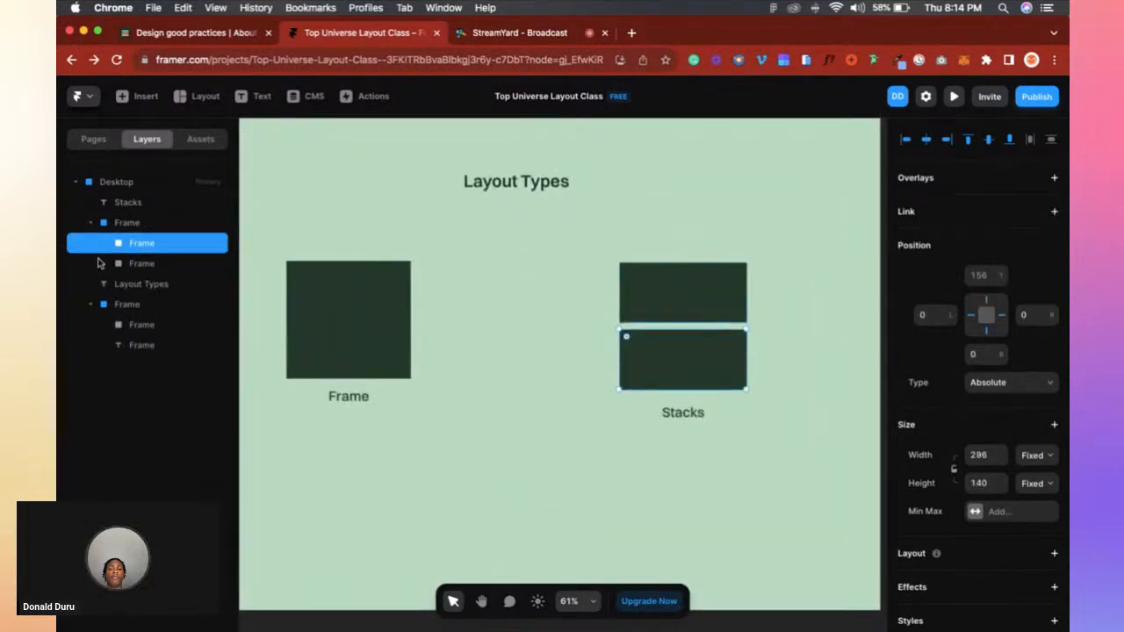
{"action": "left_click", "coordinate": [141, 224]}
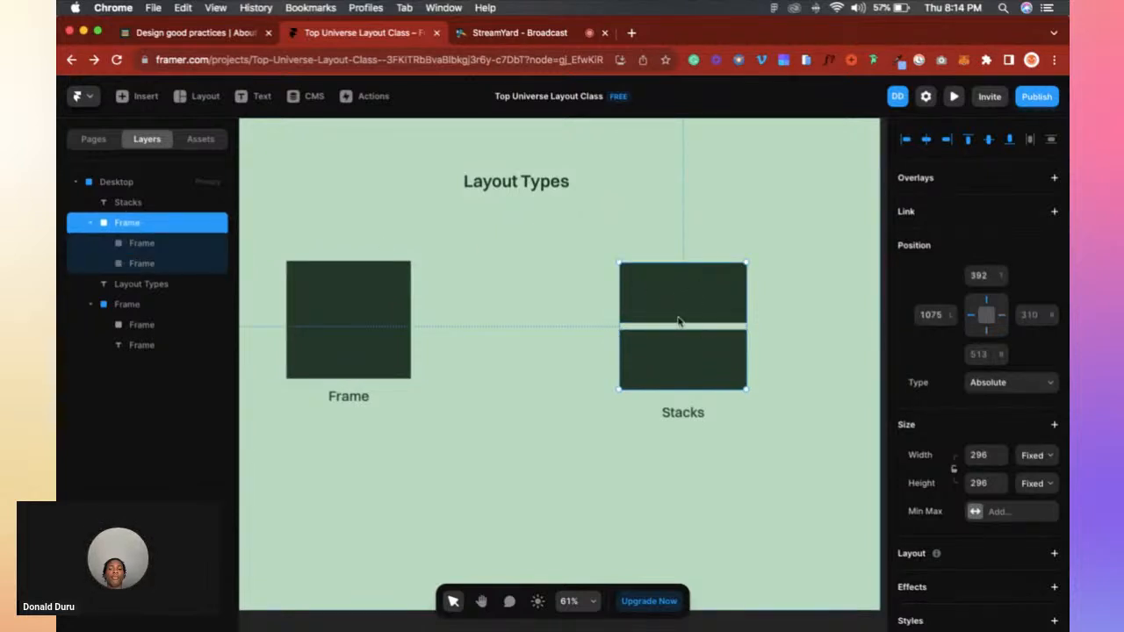
{"action": "right_click", "coordinate": [213, 227]}
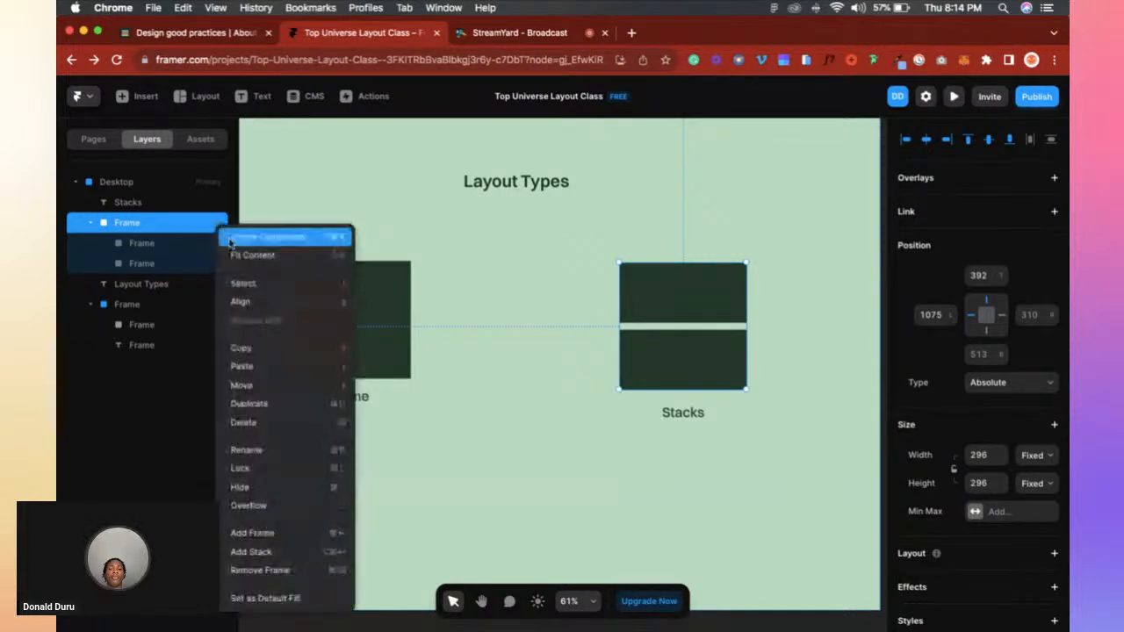
{"action": "left_click", "coordinate": [285, 552]}
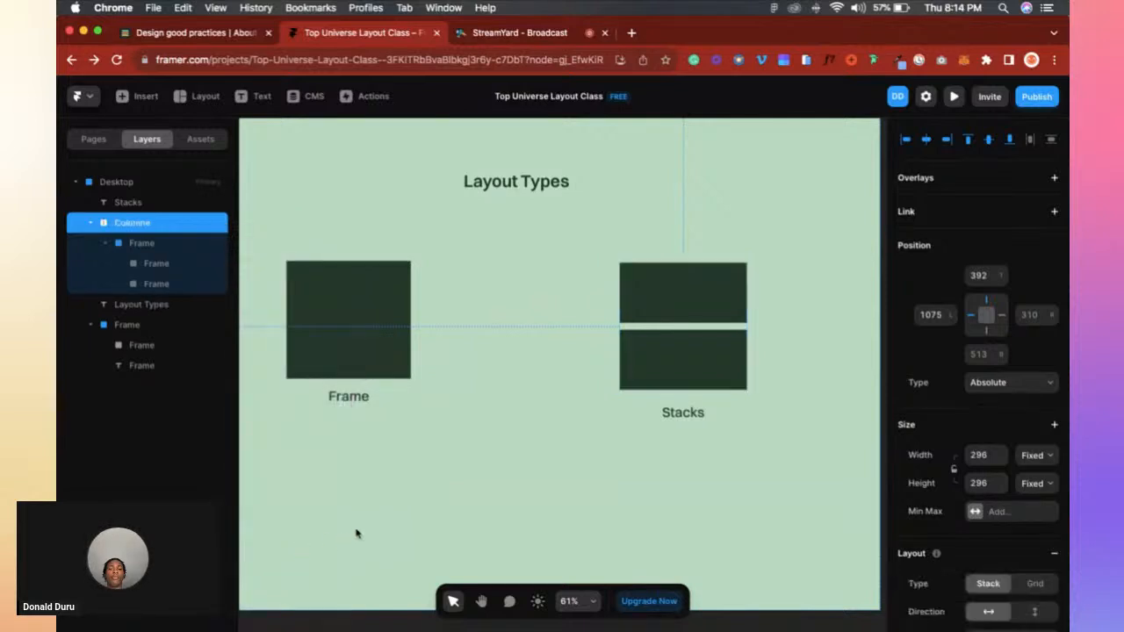
{"action": "scroll", "coordinate": [966, 351], "scroll_direction": "down", "scroll_amount": 5}
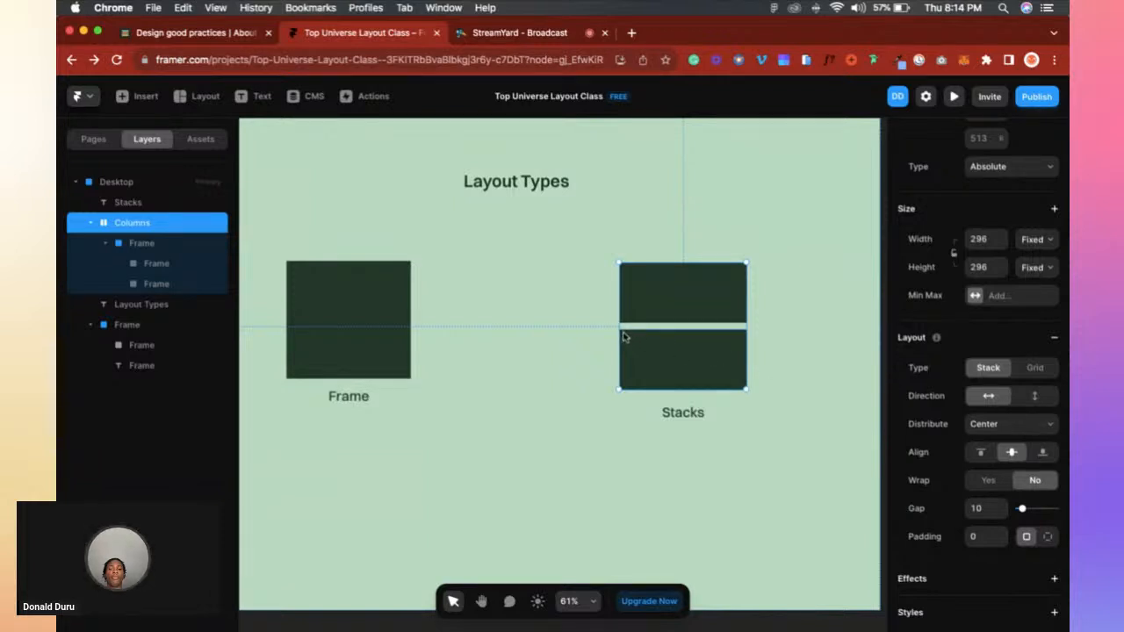
{"action": "left_click", "coordinate": [1054, 337]}
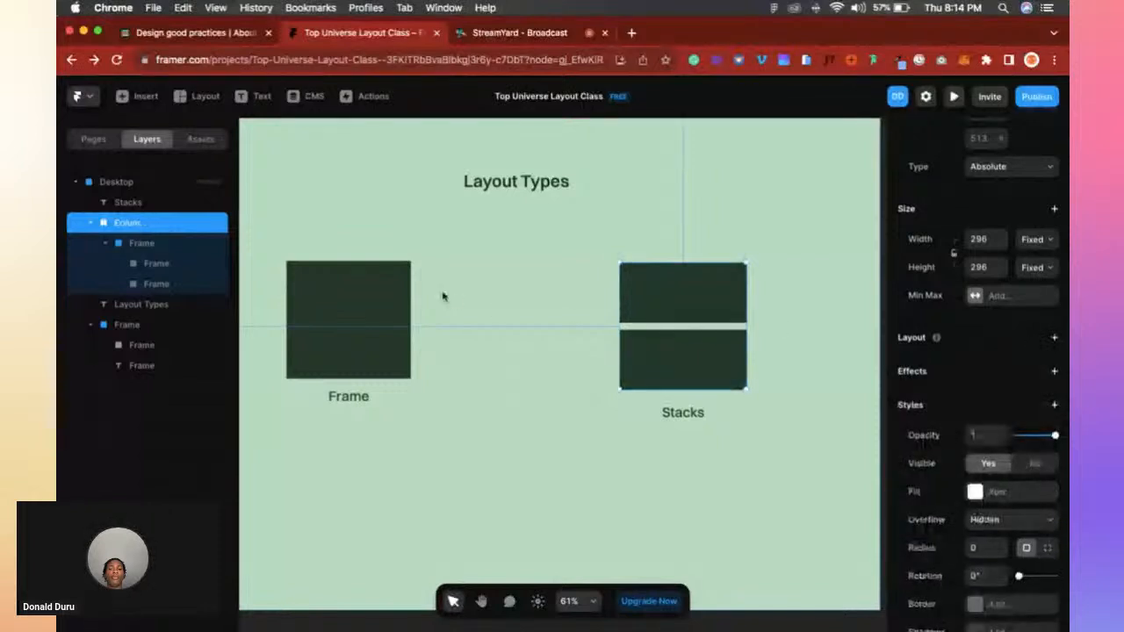
Move the Frame example's square down to top 10 inside its parent frame, overlapping the label.
{"action": "left_click", "coordinate": [351, 261]}
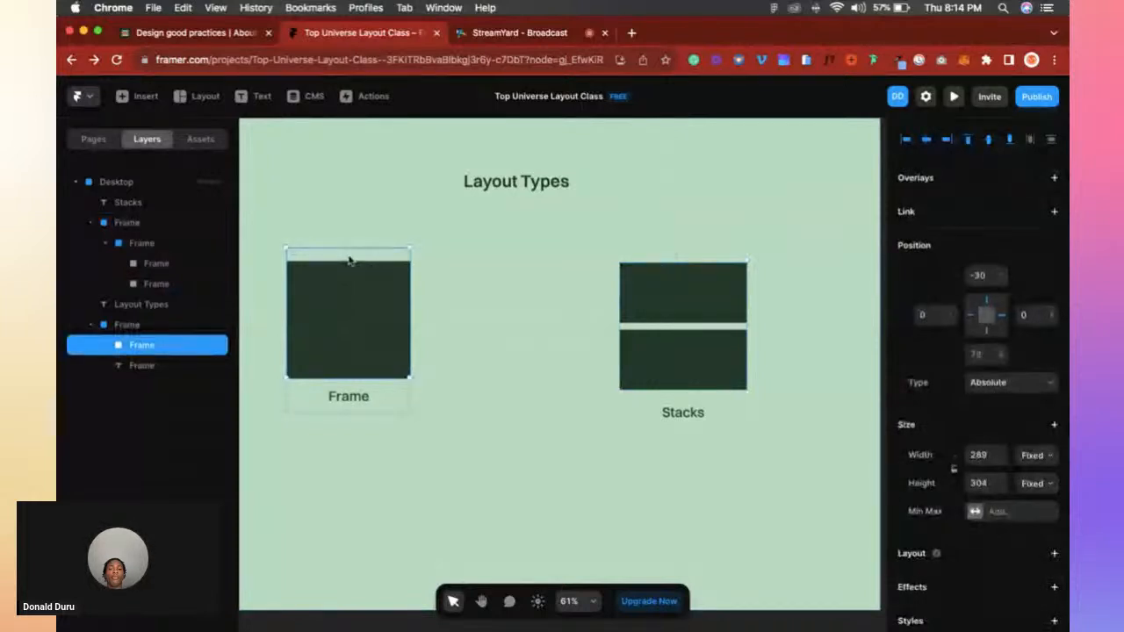
{"action": "mouse_move", "coordinate": [344, 299]}
{"action": "left_mouse_down"}
{"action": "mouse_move", "coordinate": [336, 289]}
{"action": "mouse_move", "coordinate": [356, 306]}
{"action": "mouse_move", "coordinate": [346, 320]}
{"action": "mouse_move", "coordinate": [354, 314]}
{"action": "left_mouse_up"}
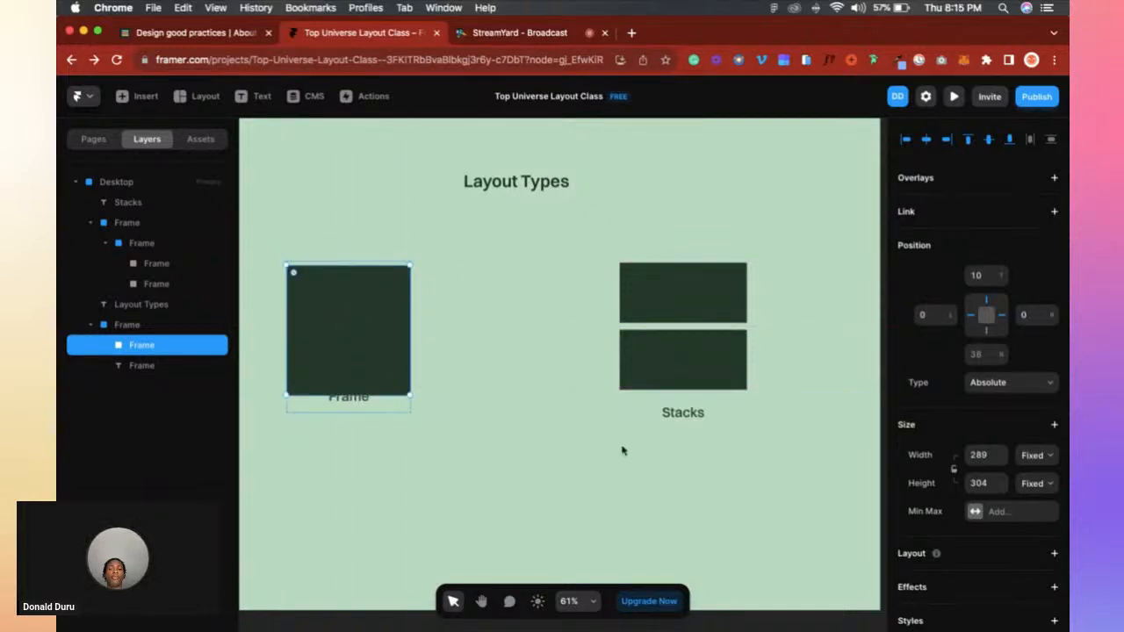
Inspect the nested frames of the Stacks example and check the actions available for the inner frame.
{"action": "left_click", "coordinate": [665, 350]}
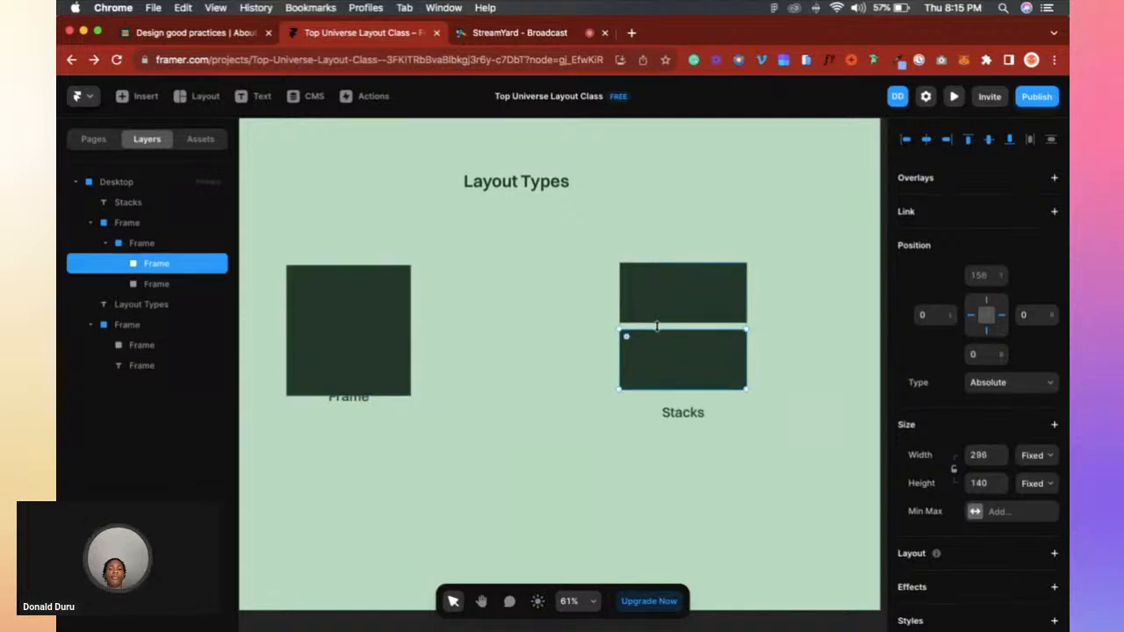
{"action": "left_click", "coordinate": [646, 328]}
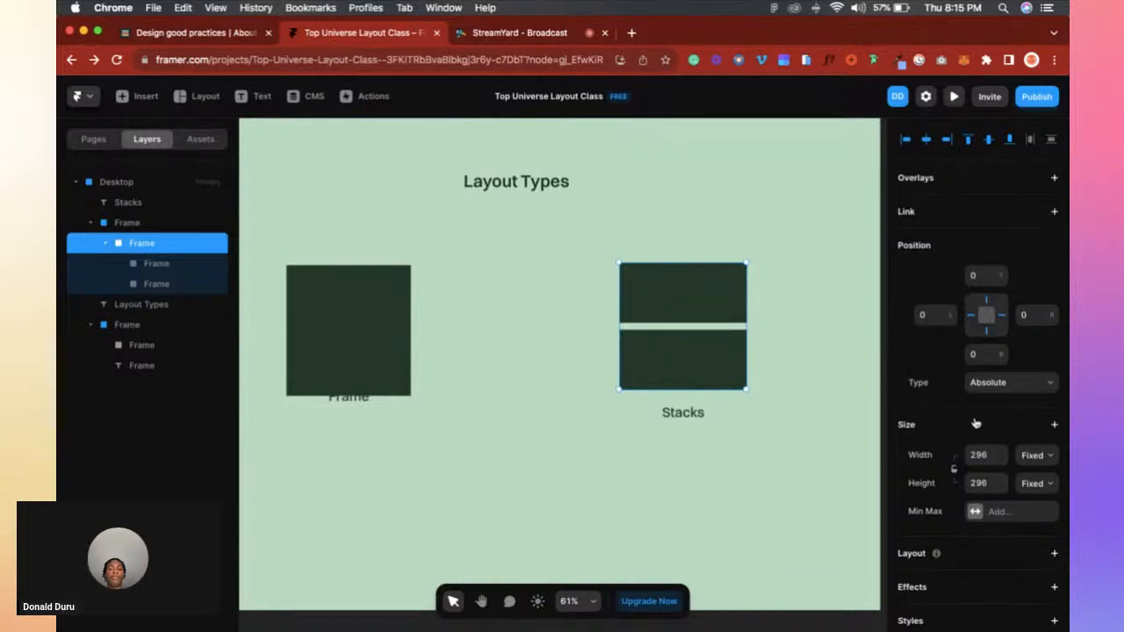
{"action": "left_click", "coordinate": [150, 221]}
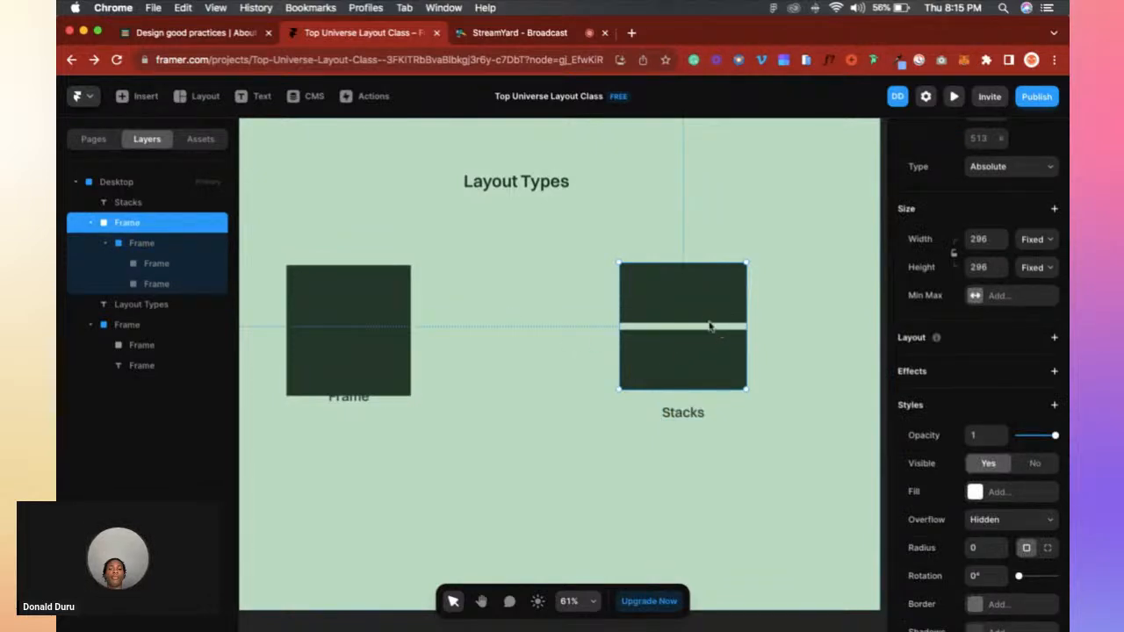
{"action": "left_click", "coordinate": [144, 245]}
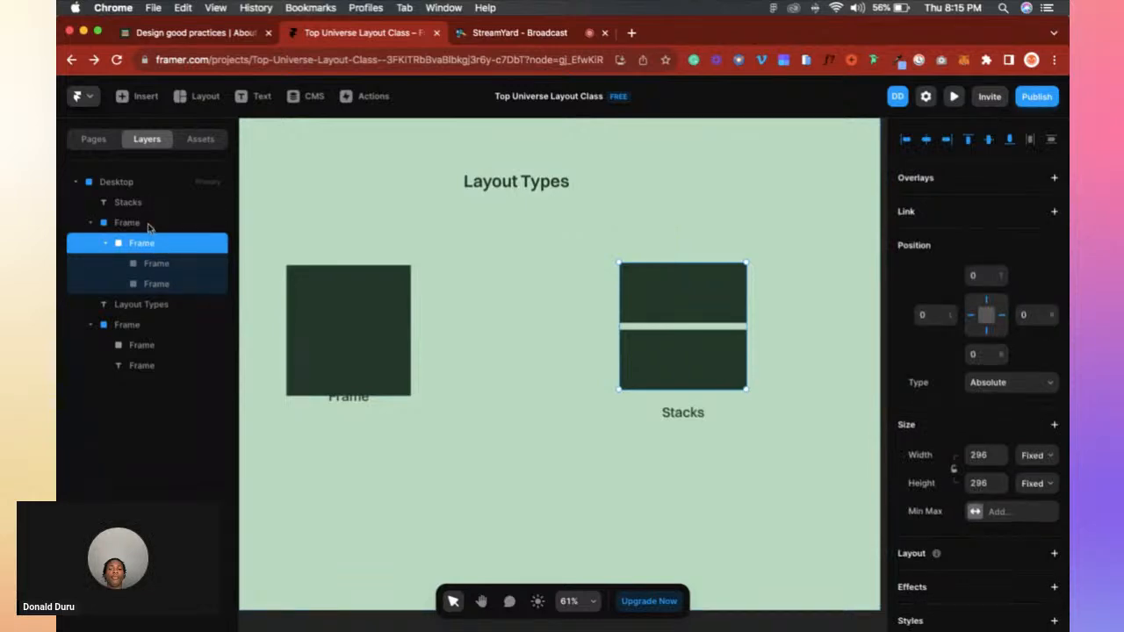
{"action": "right_click", "coordinate": [149, 242]}
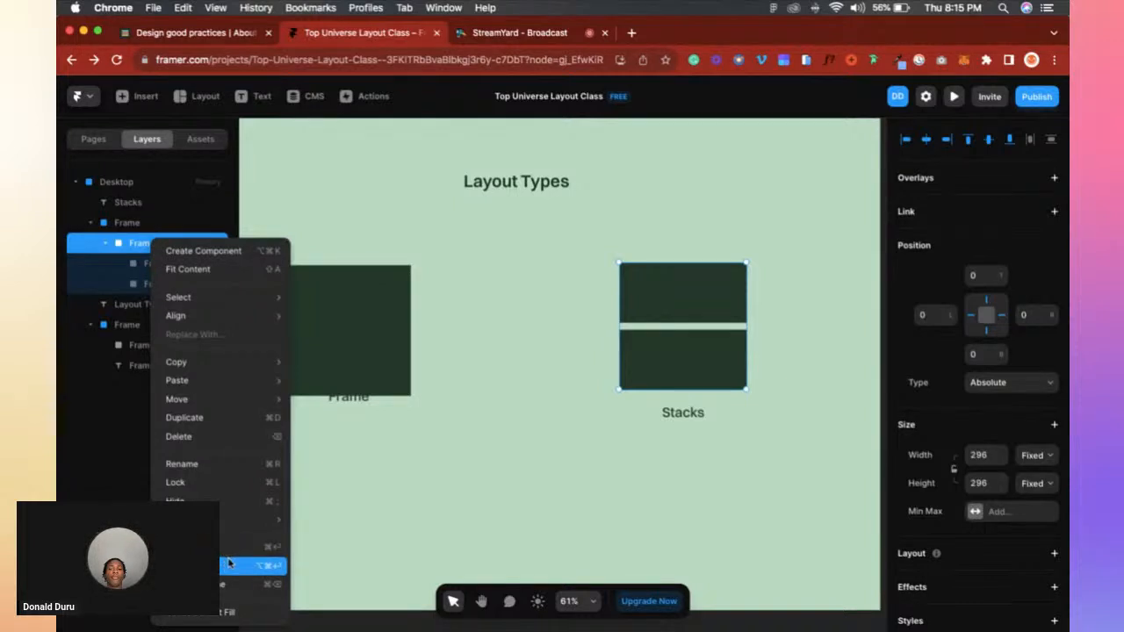
{"action": "left_click", "coordinate": [817, 407]}
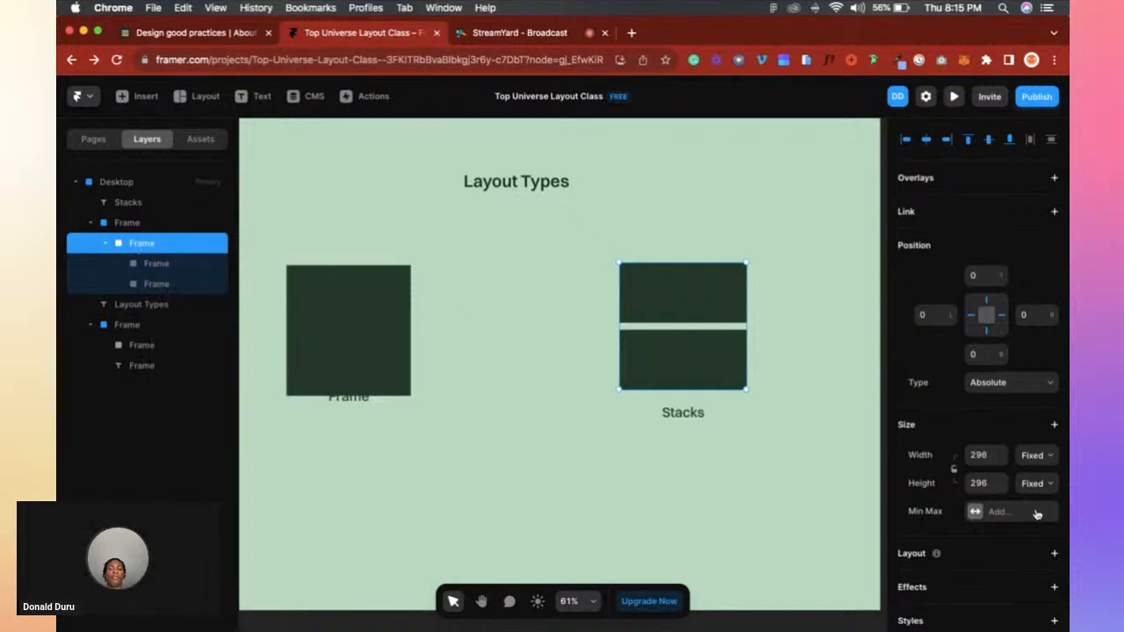
Apply a stack layout to the inner frame holding the two rectangles and remove its outer wrapper frame.
{"action": "scroll", "coordinate": [999, 455], "scroll_direction": "down", "scroll_amount": 3}
{"action": "mouse_move", "coordinate": [918, 465]}
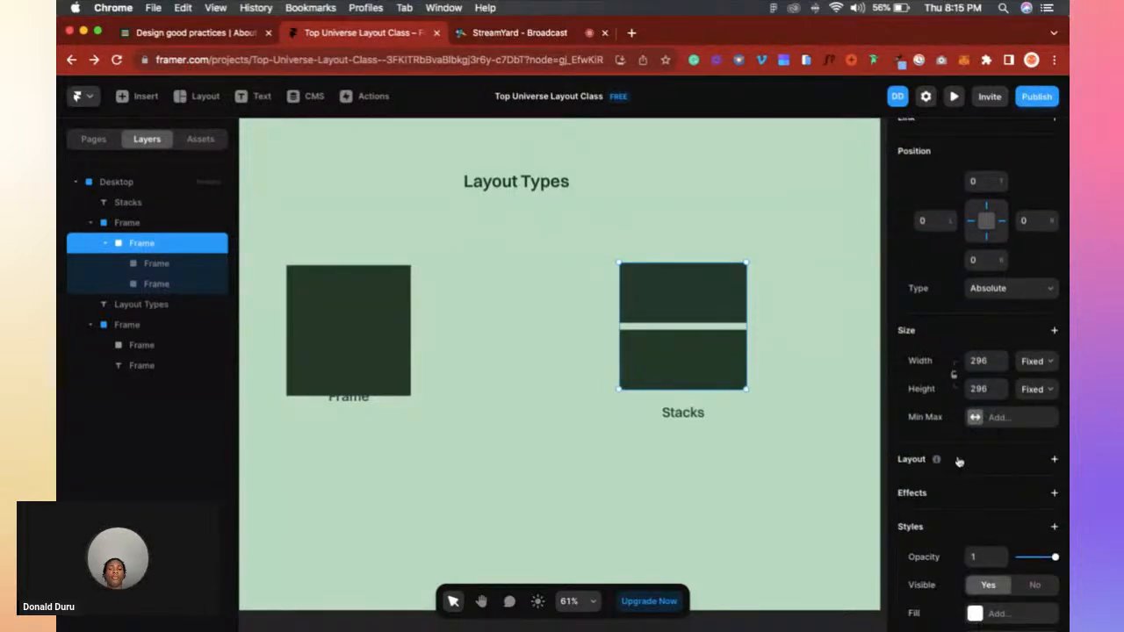
{"action": "scroll", "coordinate": [1054, 439], "scroll_direction": "down", "scroll_amount": 1}
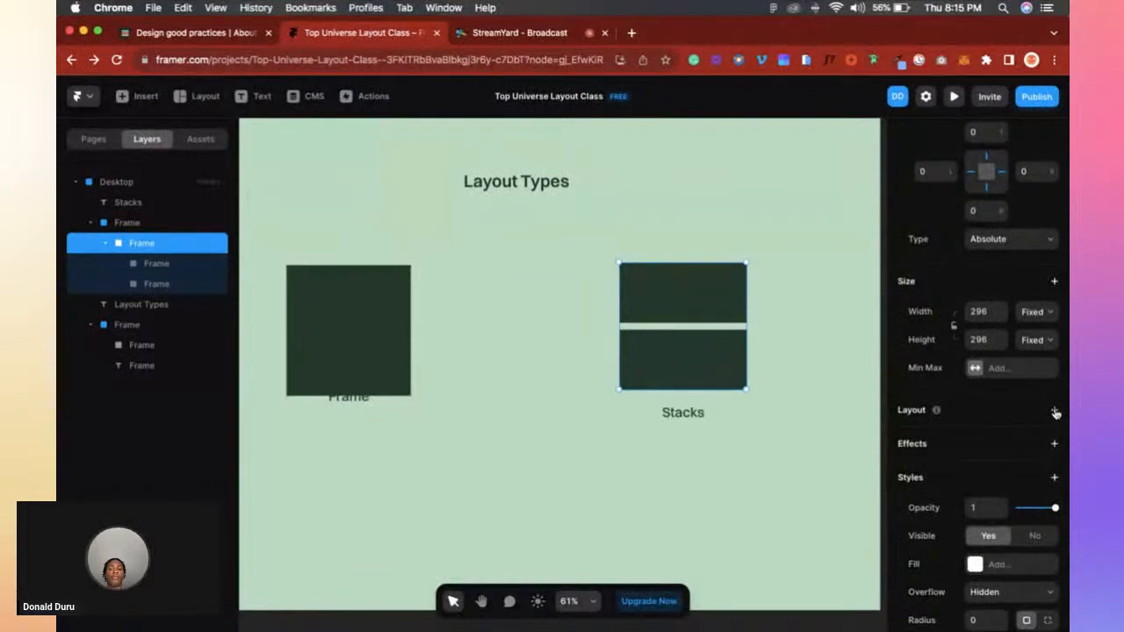
{"action": "left_click", "coordinate": [1054, 411]}
{"action": "scroll", "coordinate": [992, 430], "scroll_direction": "down", "scroll_amount": 3}
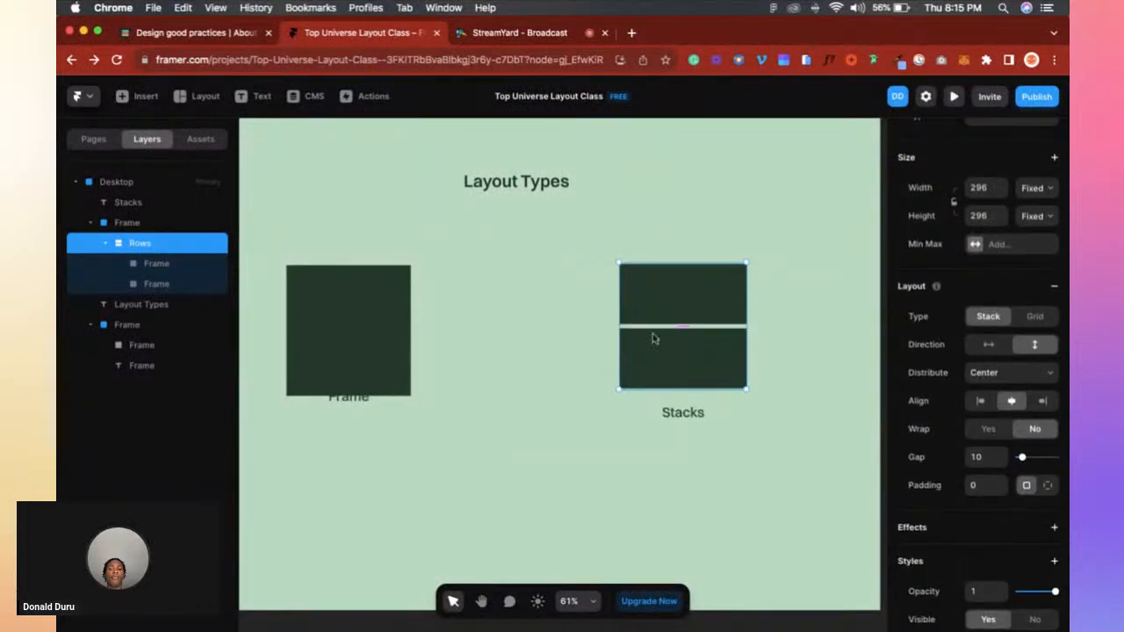
{"action": "left_click", "coordinate": [179, 230]}
{"action": "key", "text": "super+BackSpace"}
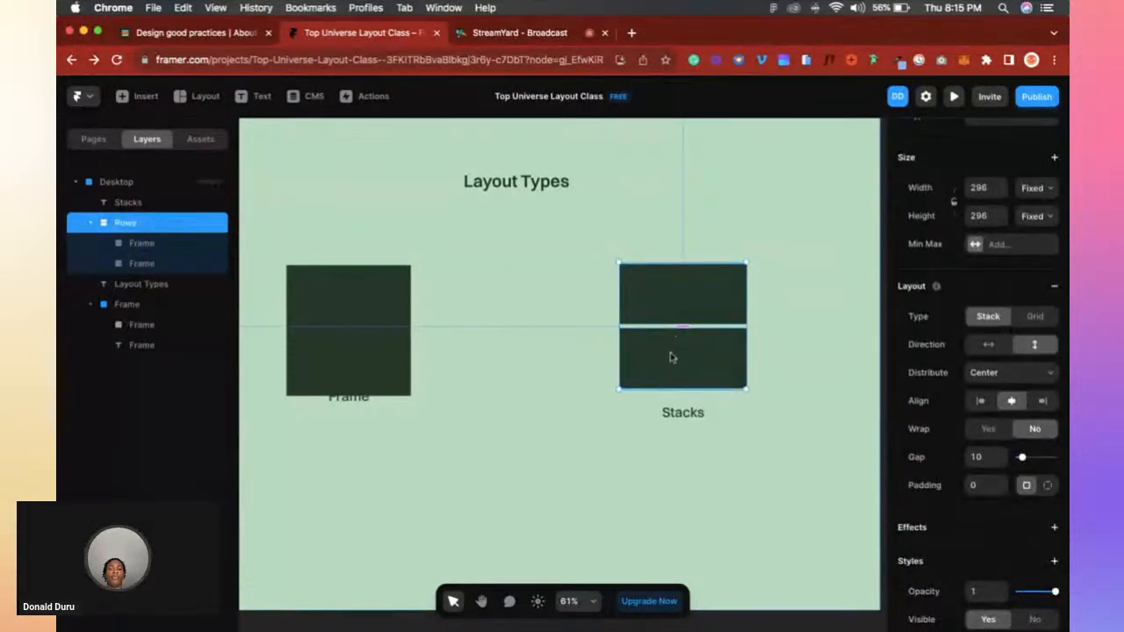
Switch the stack's direction between Horizontal and Vertical, ending on Vertical.
{"action": "left_click", "coordinate": [1006, 346]}
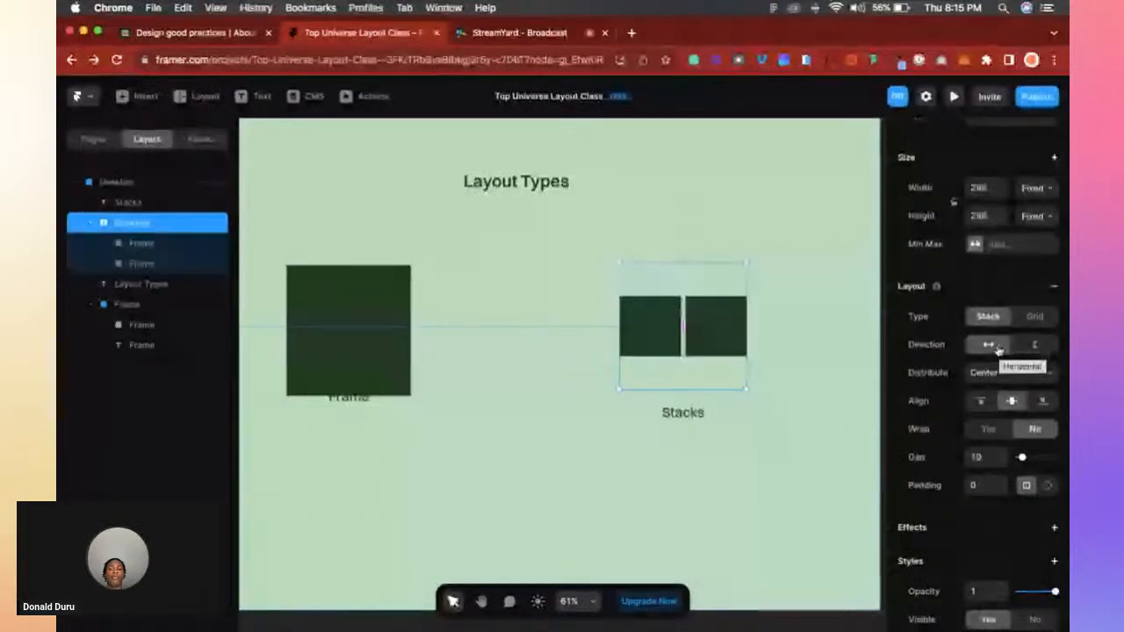
{"action": "left_click", "coordinate": [997, 348]}
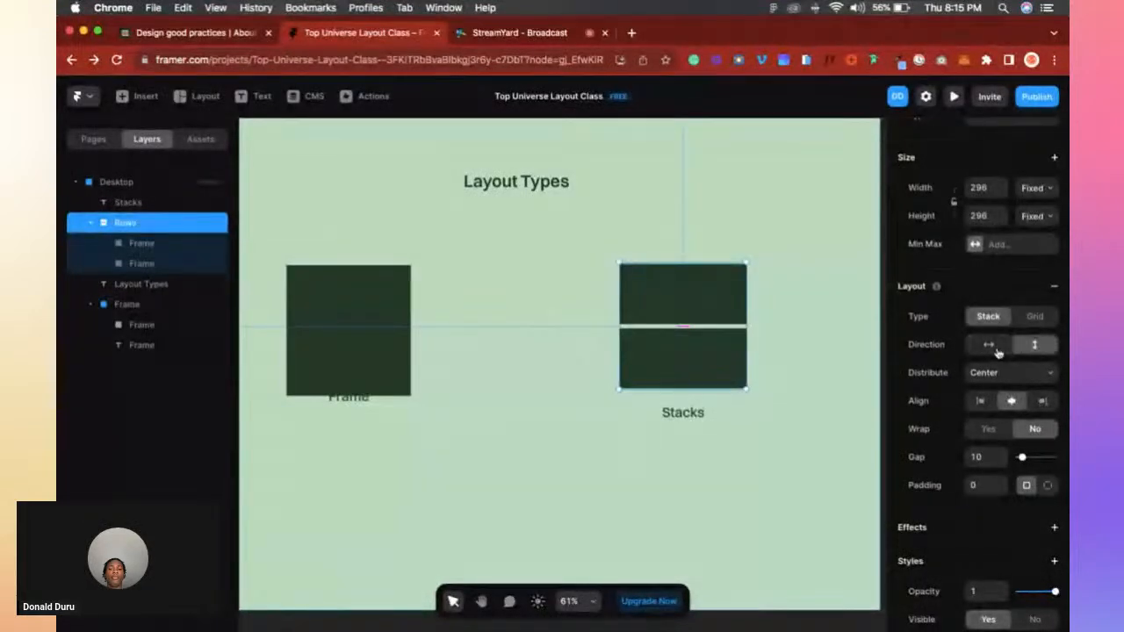
{"action": "left_click", "coordinate": [995, 347]}
{"action": "left_click", "coordinate": [1034, 346]}
Try the End and Start distribution options on the vertical stack.
{"action": "left_click", "coordinate": [1003, 375]}
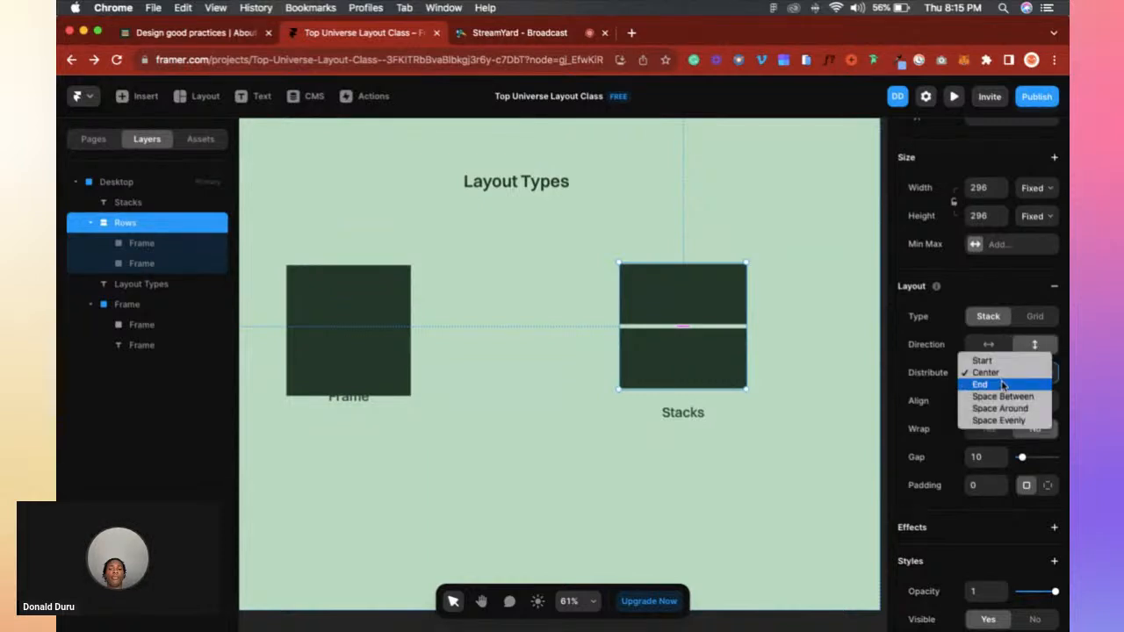
{"action": "left_click", "coordinate": [981, 385]}
{"action": "left_click", "coordinate": [1002, 378]}
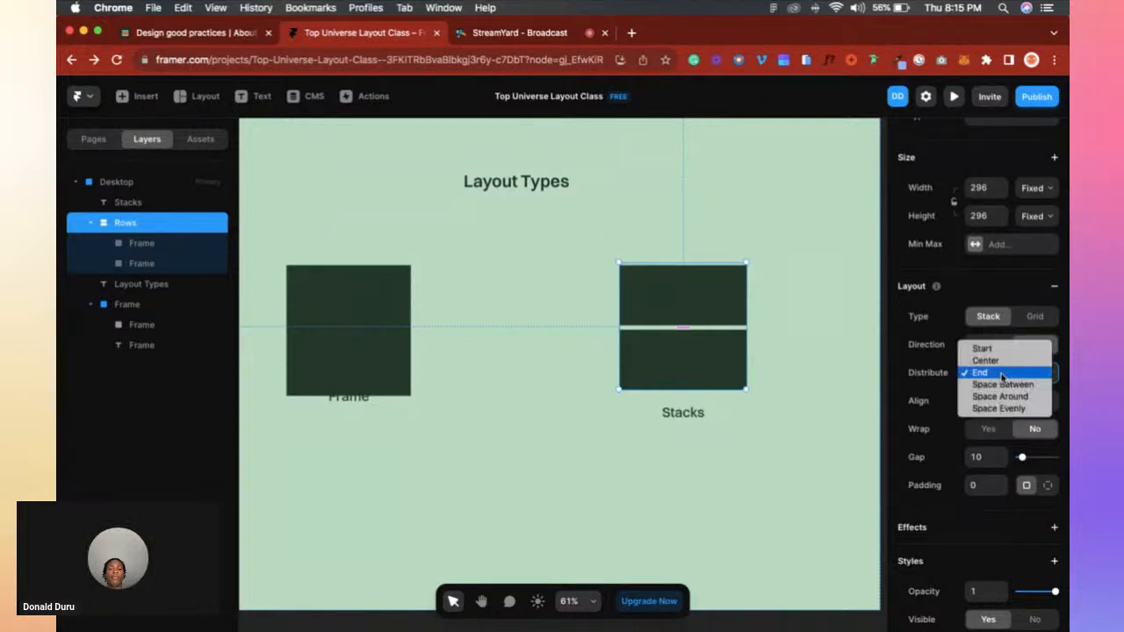
{"action": "left_click", "coordinate": [984, 348]}
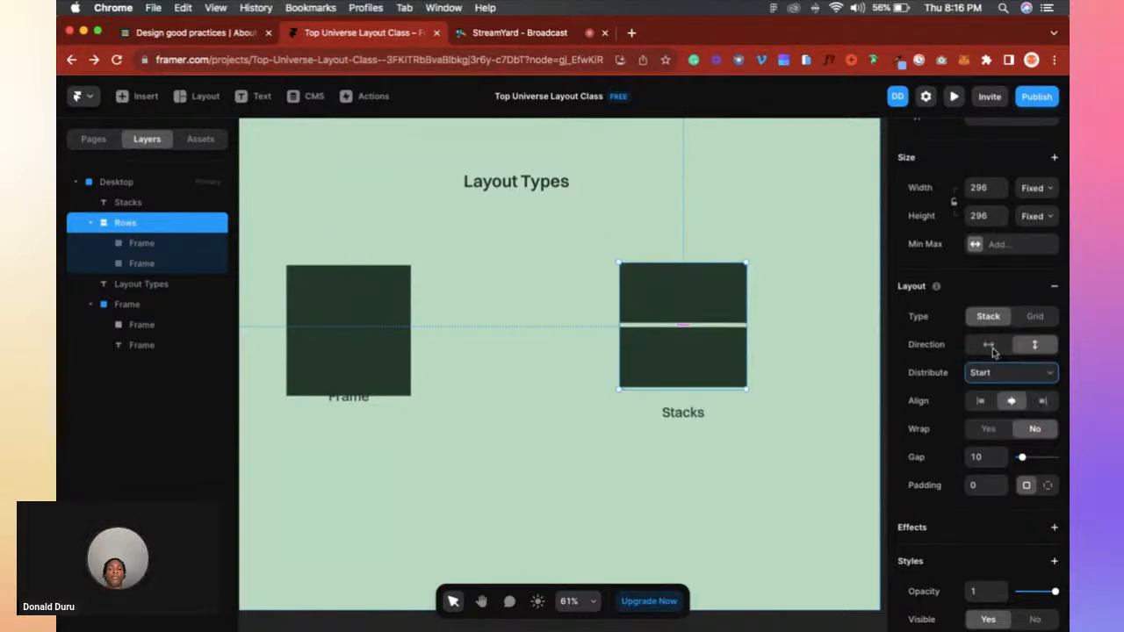
{"action": "scroll", "coordinate": [661, 389], "scroll_direction": "up", "scroll_amount": 2}
{"action": "scroll", "coordinate": [661, 389], "scroll_direction": "up", "scroll_amount": 1}
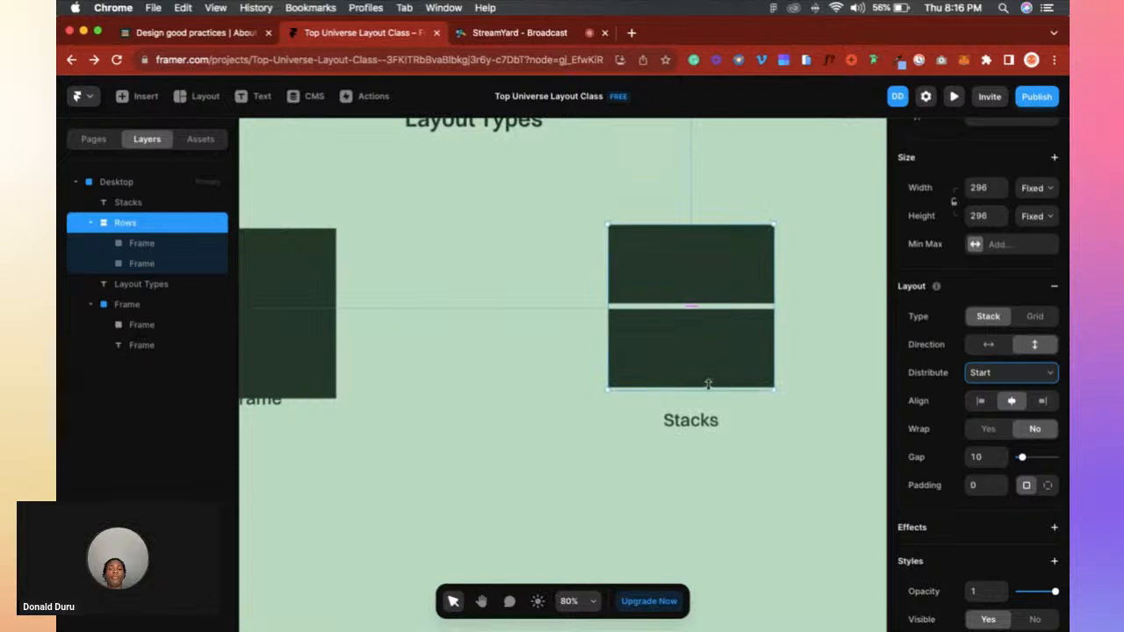
Try the Center, Space Around and Space Evenly distributions on the stack and return it to Center.
{"action": "left_click", "coordinate": [981, 374]}
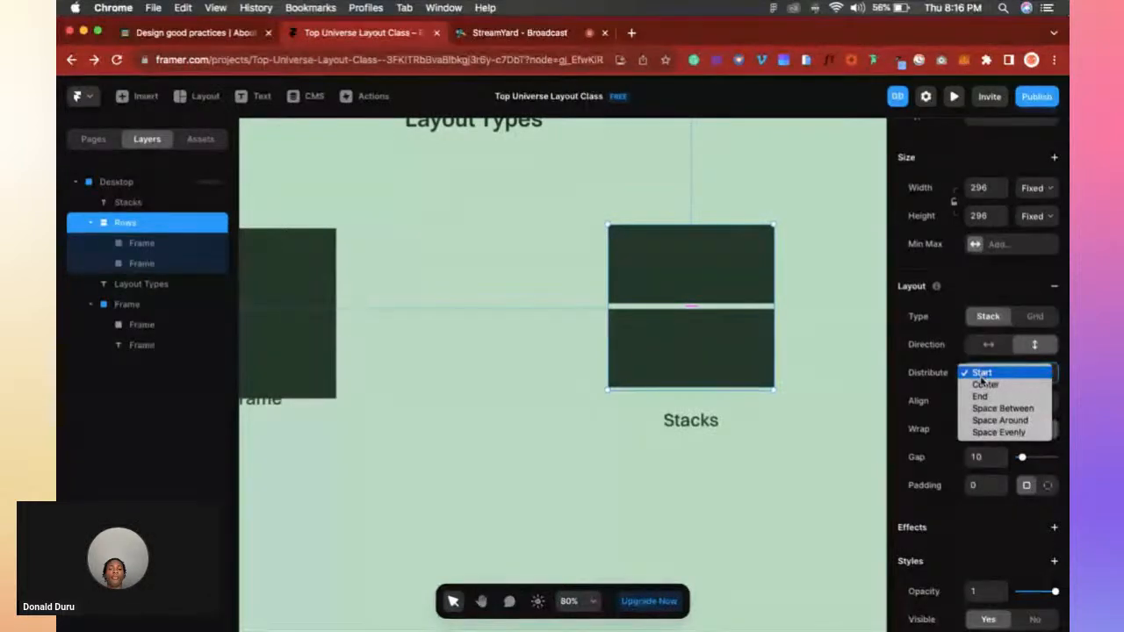
{"action": "left_click", "coordinate": [983, 384]}
{"action": "left_click", "coordinate": [983, 378]}
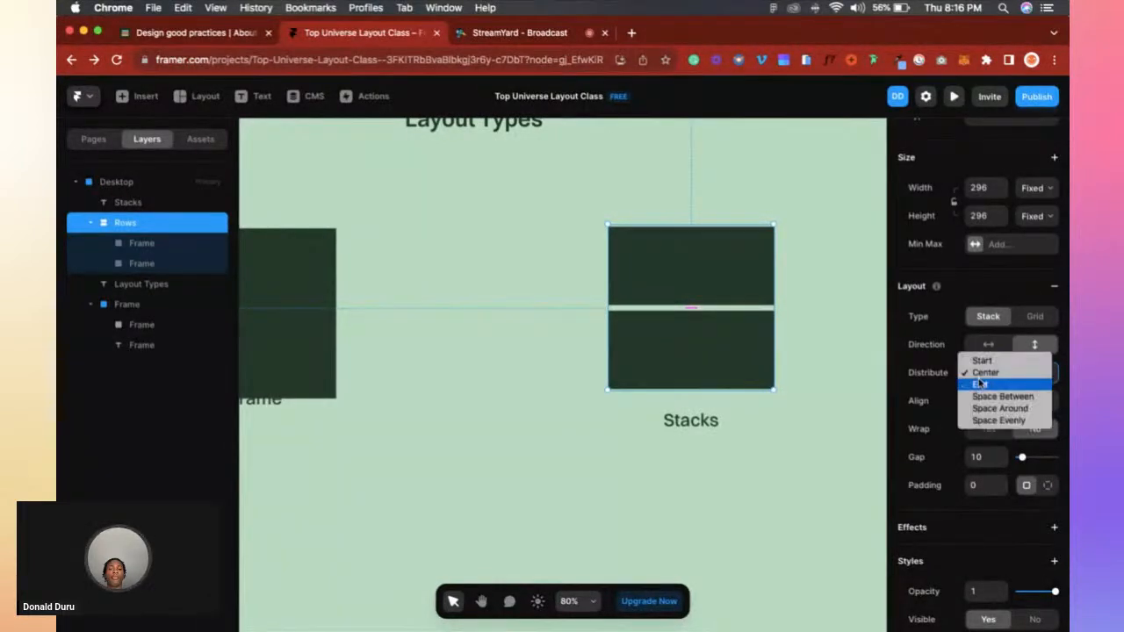
{"action": "left_click", "coordinate": [981, 410]}
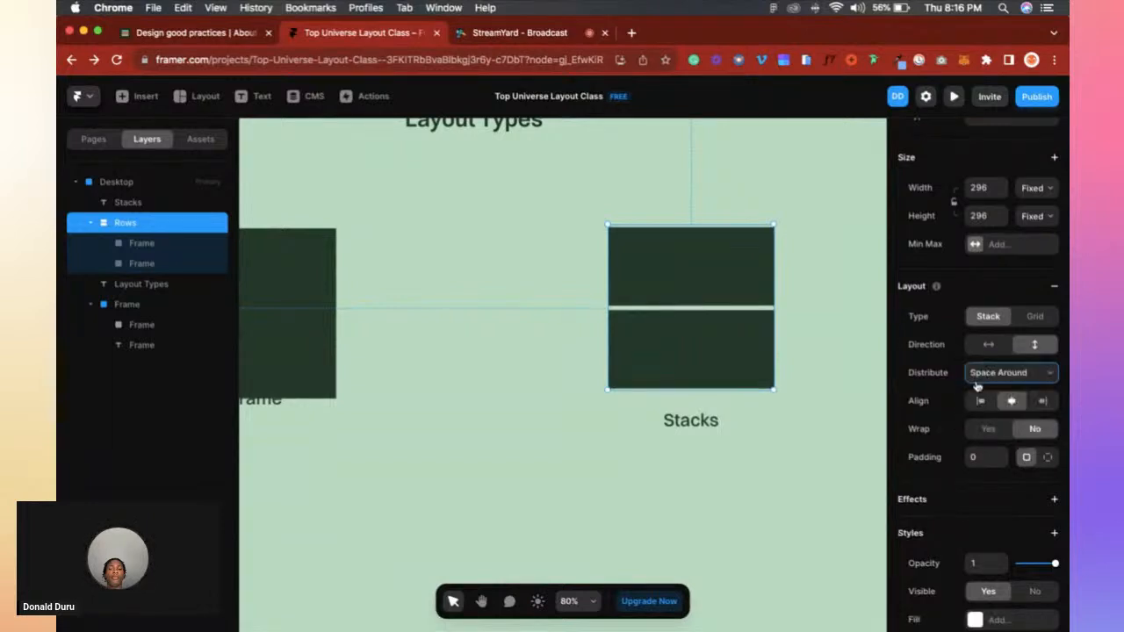
{"action": "left_click", "coordinate": [978, 378]}
{"action": "left_click", "coordinate": [977, 384]}
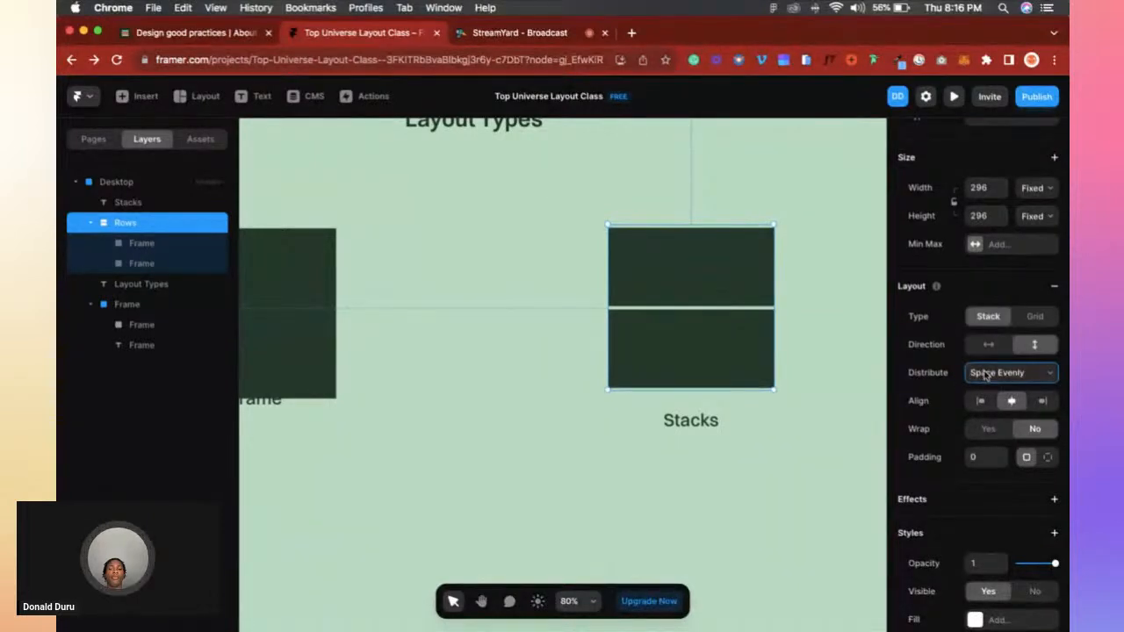
{"action": "left_click", "coordinate": [986, 375]}
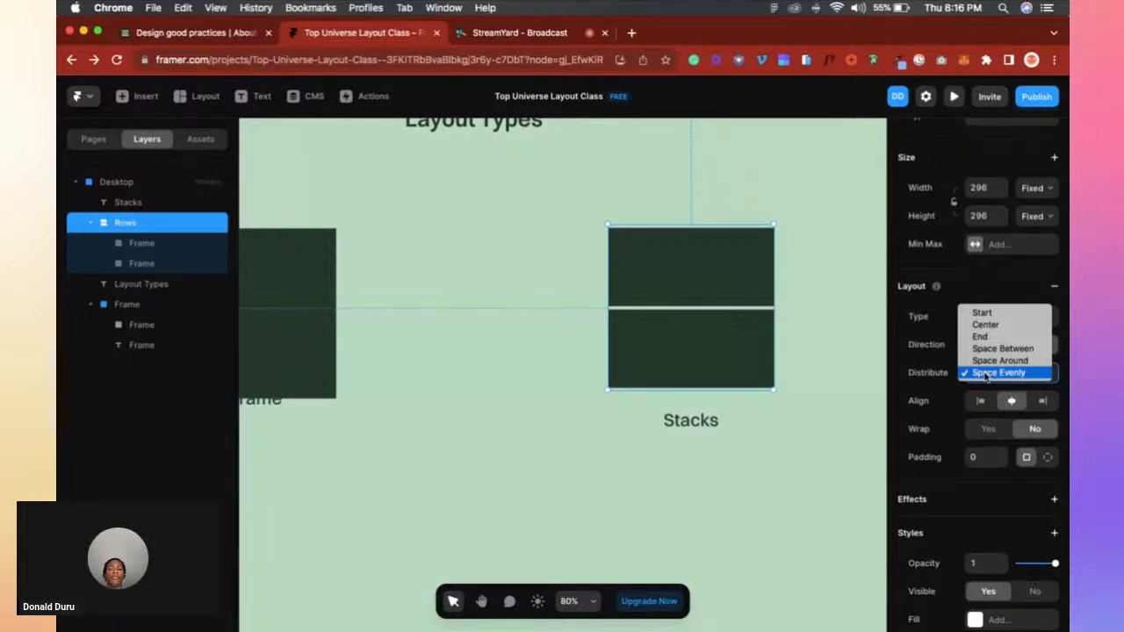
{"action": "left_click", "coordinate": [985, 325]}
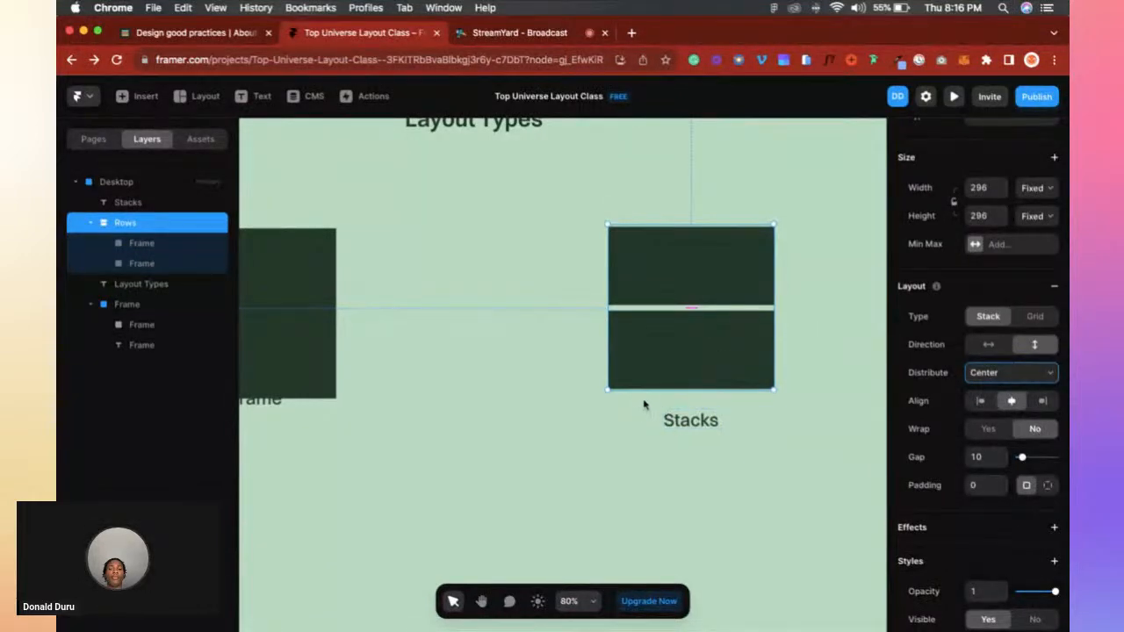
Inspect the stack together with its Stacks label and the lower rectangle's properties, and clear the selection.
{"action": "left_click", "coordinate": [668, 424], "text": "shift"}
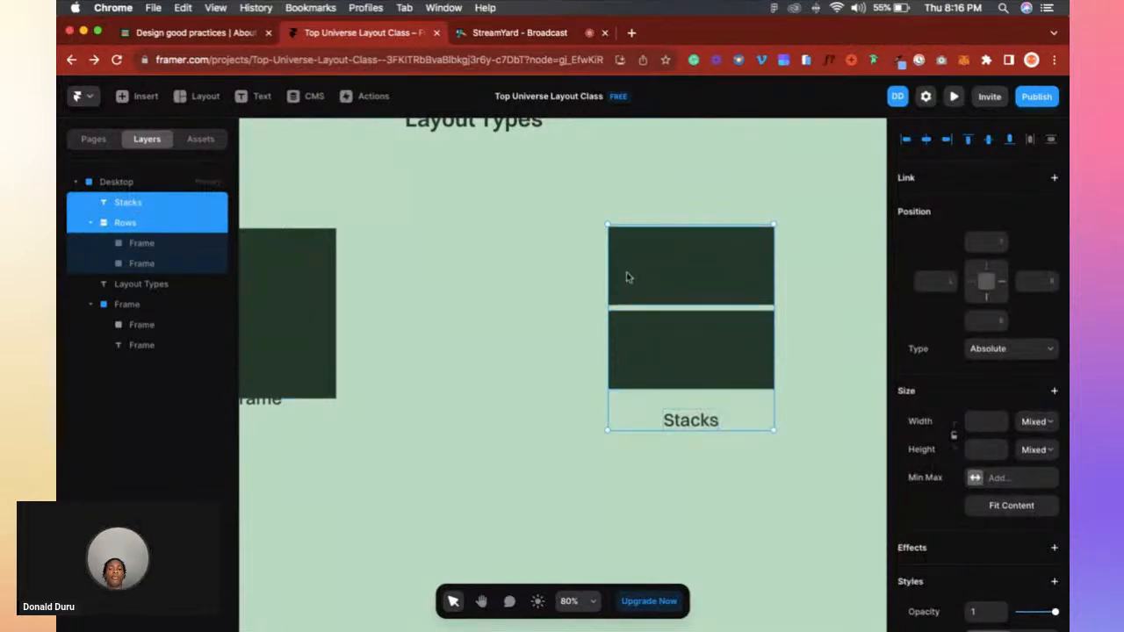
{"action": "left_click", "coordinate": [652, 333]}
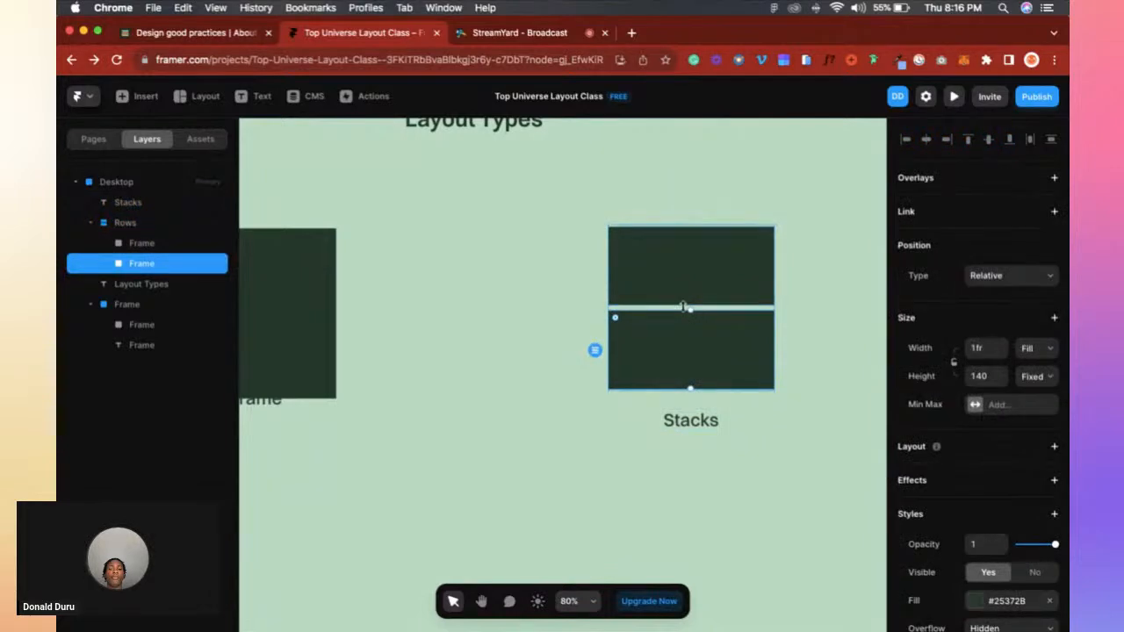
{"action": "left_click", "coordinate": [795, 318]}
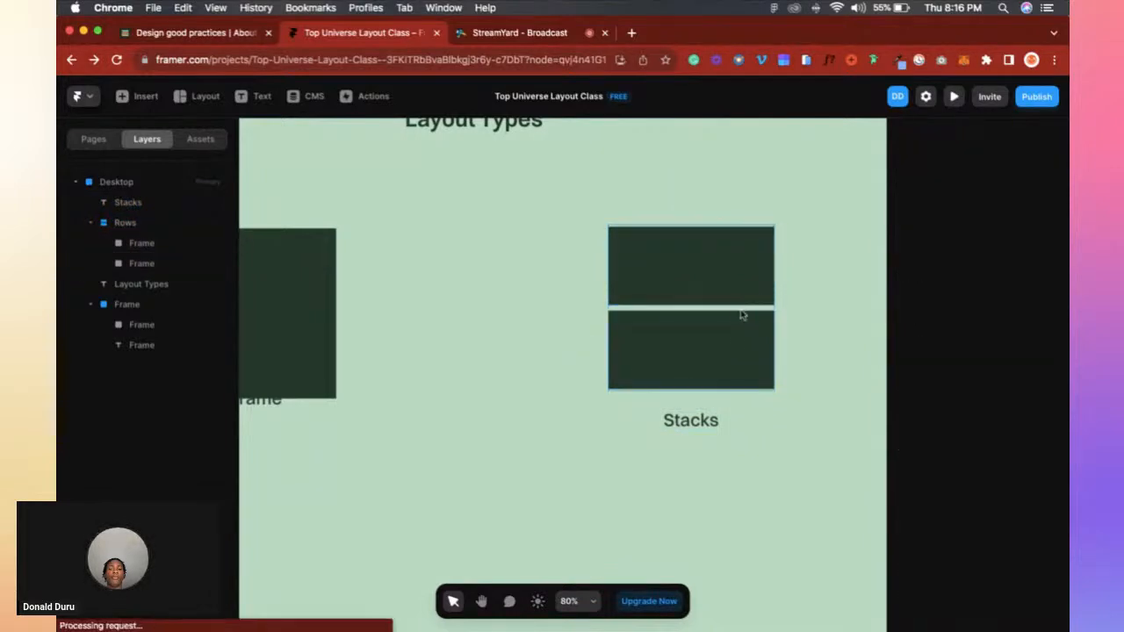
Wrap the two-rectangle stack and its Stacks label together in a new parent stack.
{"action": "left_click", "coordinate": [743, 314]}
{"action": "left_click", "coordinate": [698, 421]}
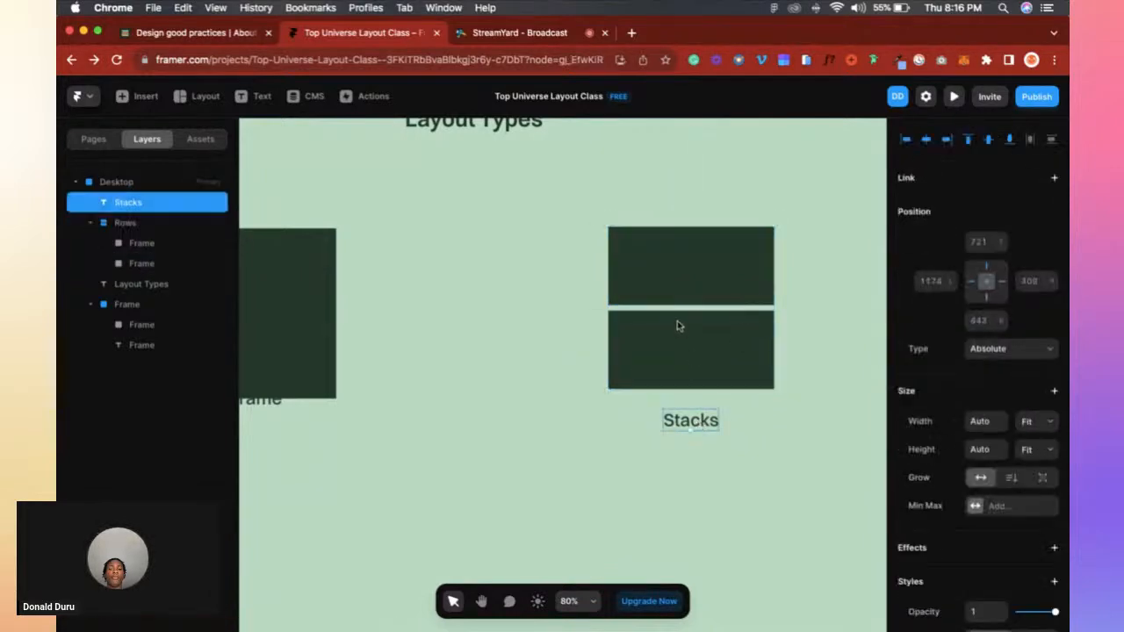
{"action": "left_click", "coordinate": [156, 226], "text": "shift"}
{"action": "right_click", "coordinate": [148, 225]}
{"action": "left_click", "coordinate": [233, 531]}
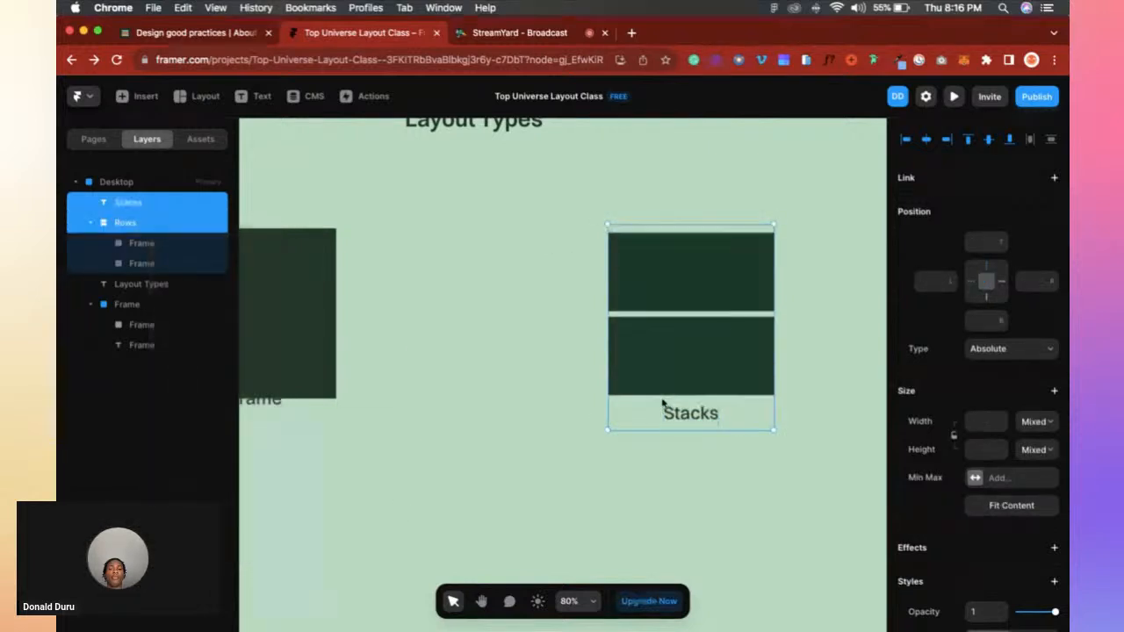
Try the start and center alignments on the parent stack, settle on end alignment, and set Wrap to Yes.
{"action": "scroll", "coordinate": [1010, 439], "scroll_direction": "down", "scroll_amount": 5}
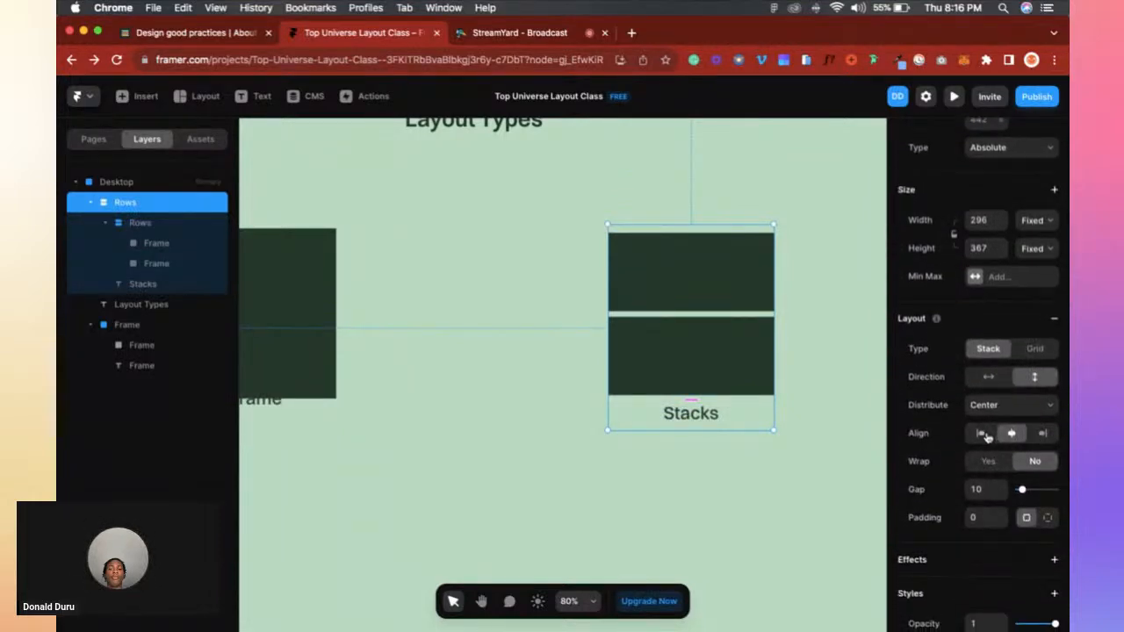
{"action": "left_click", "coordinate": [984, 434]}
{"action": "left_click", "coordinate": [1014, 434]}
{"action": "left_click", "coordinate": [1042, 433]}
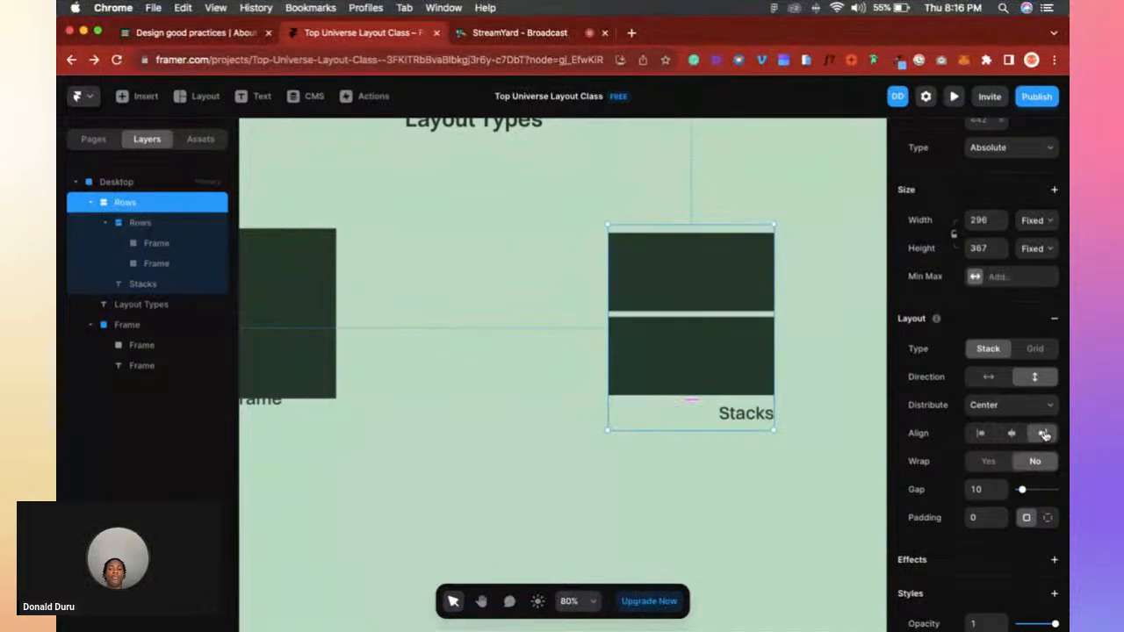
{"action": "left_click", "coordinate": [990, 461]}
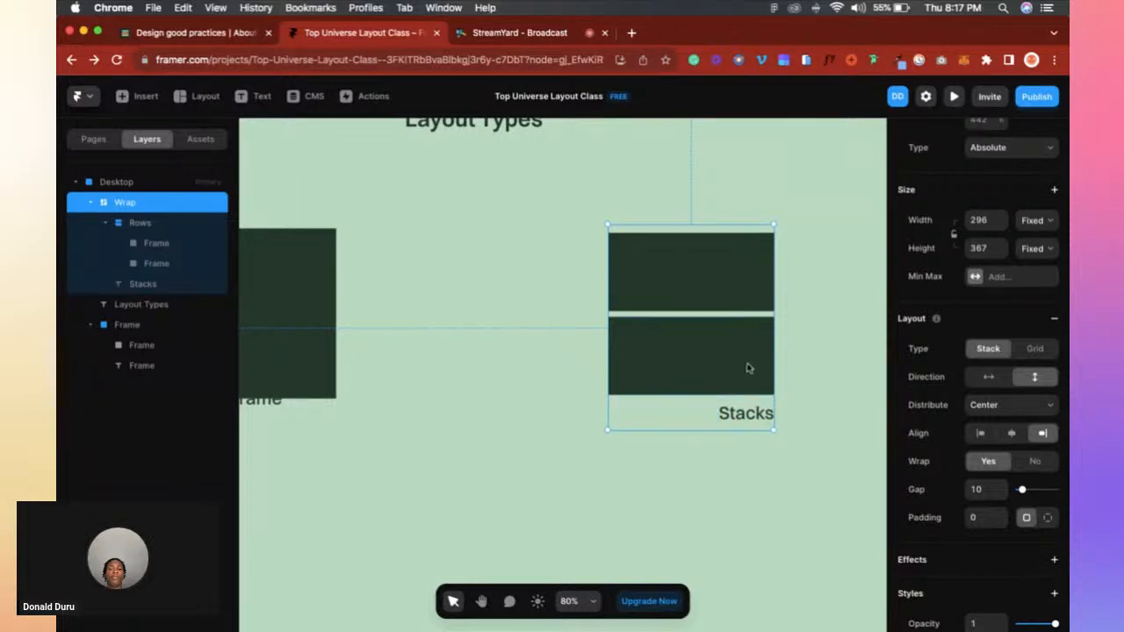
Try a gap of 40 on the wrapping parent stack, and settle on a gap of 80.
{"action": "left_click", "coordinate": [977, 490]}
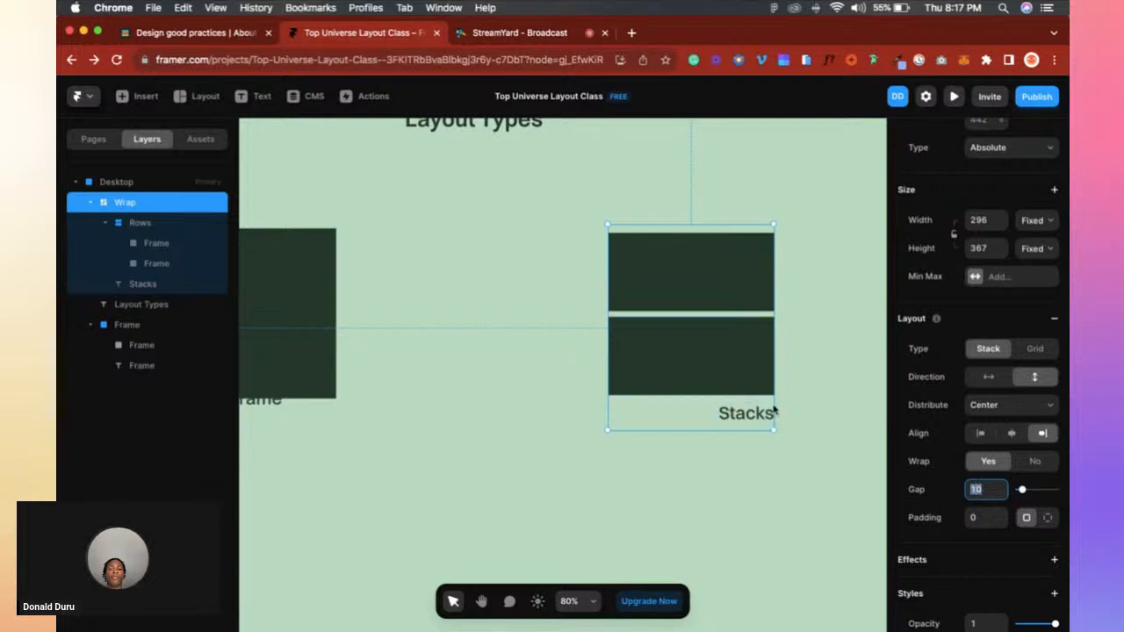
{"action": "type", "text": "40"}
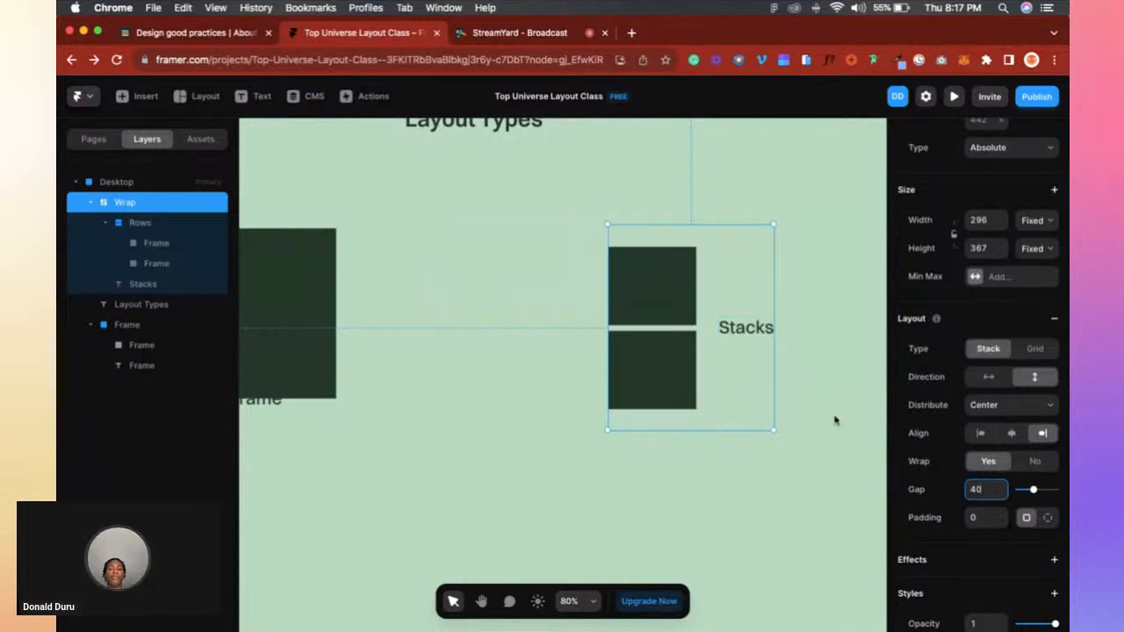
{"action": "key", "text": "BackSpace"}
{"action": "key", "text": "BackSpace"}
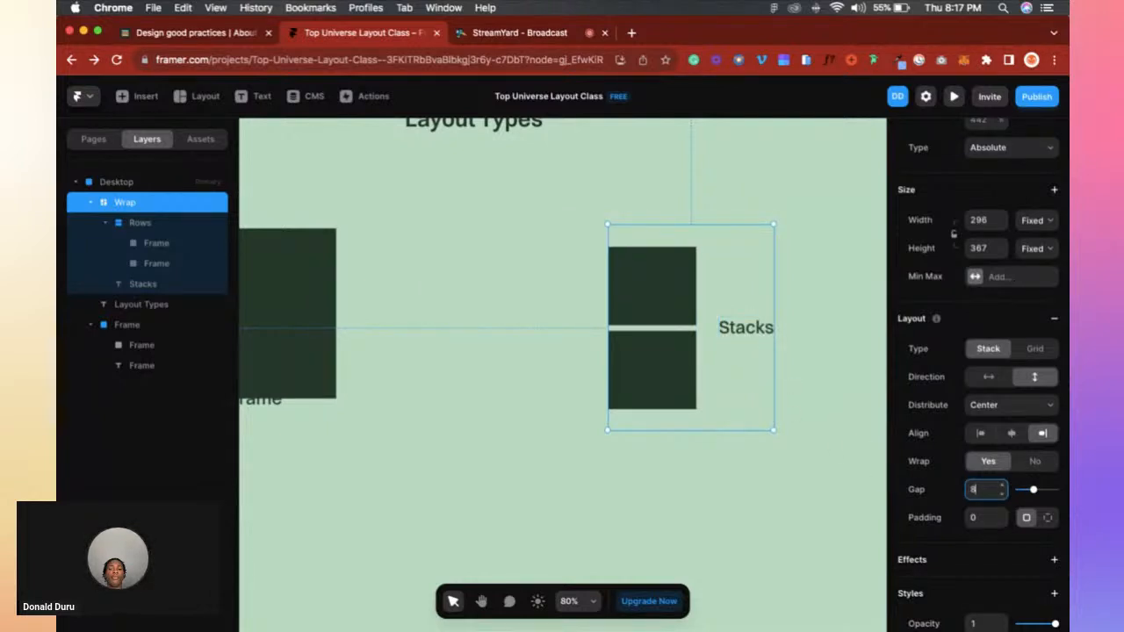
{"action": "type", "text": "8"}
{"action": "key", "text": "Return"}
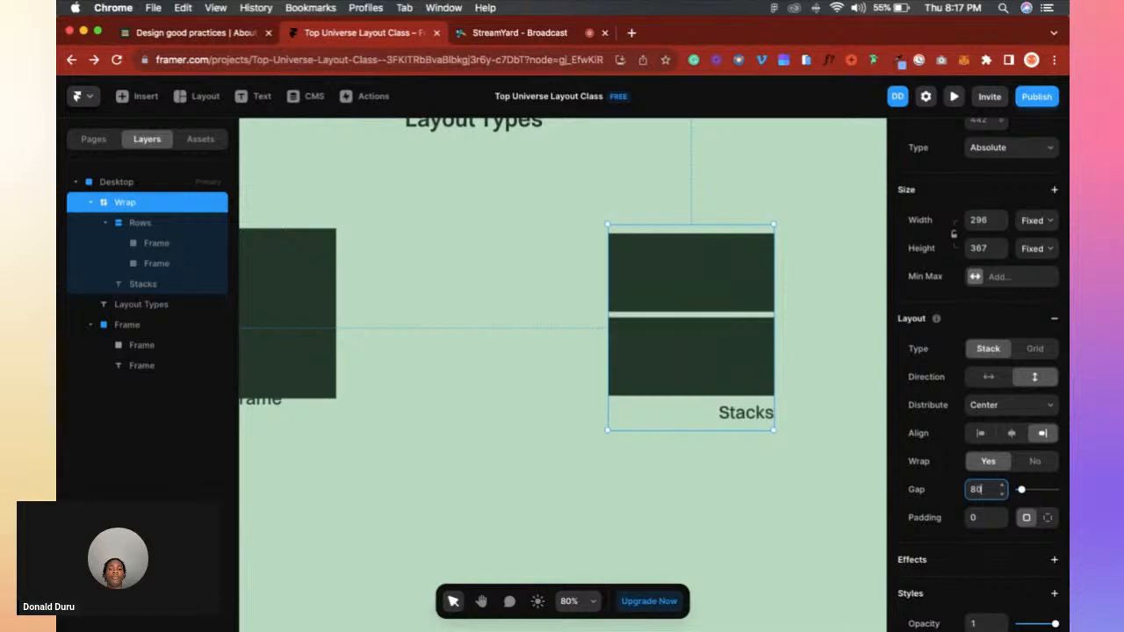
{"action": "type", "text": "0"}
{"action": "key", "text": "Return"}
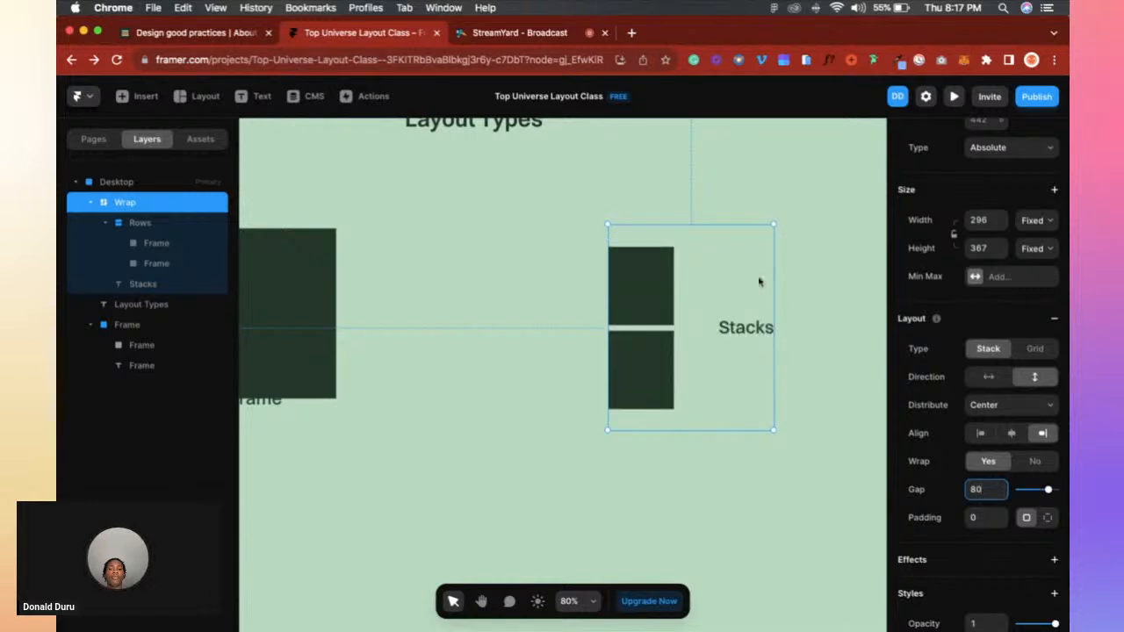
Set both the width and the height of the wrapping parent stack to Fit Content.
{"action": "left_click", "coordinate": [865, 360]}
{"action": "left_click", "coordinate": [703, 307]}
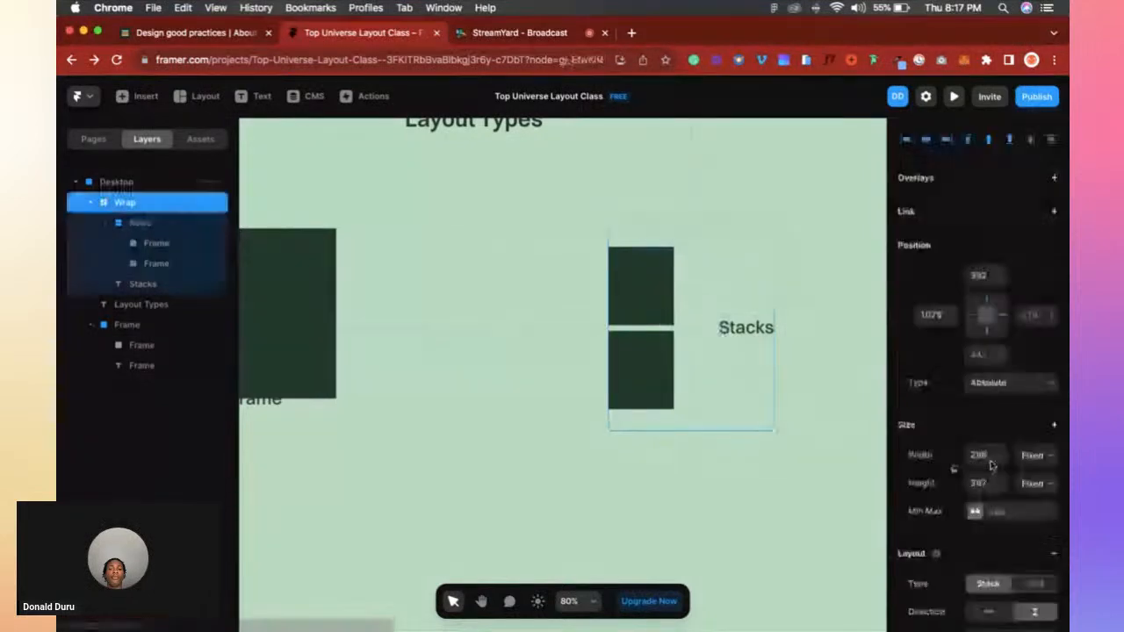
{"action": "left_click", "coordinate": [1001, 518]}
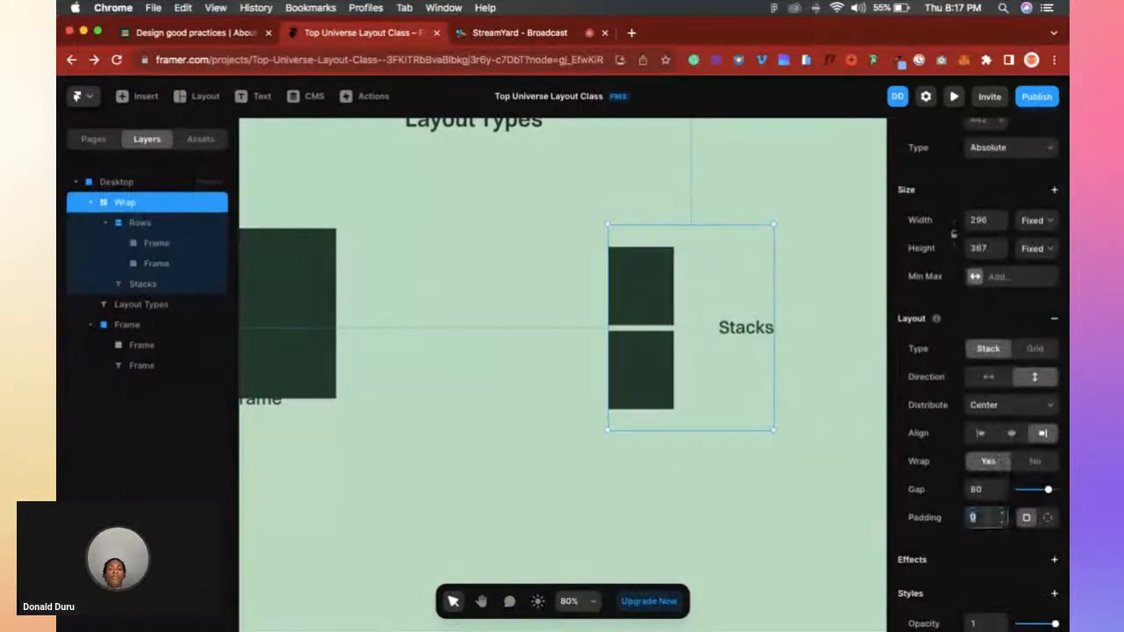
{"action": "left_click", "coordinate": [1031, 220]}
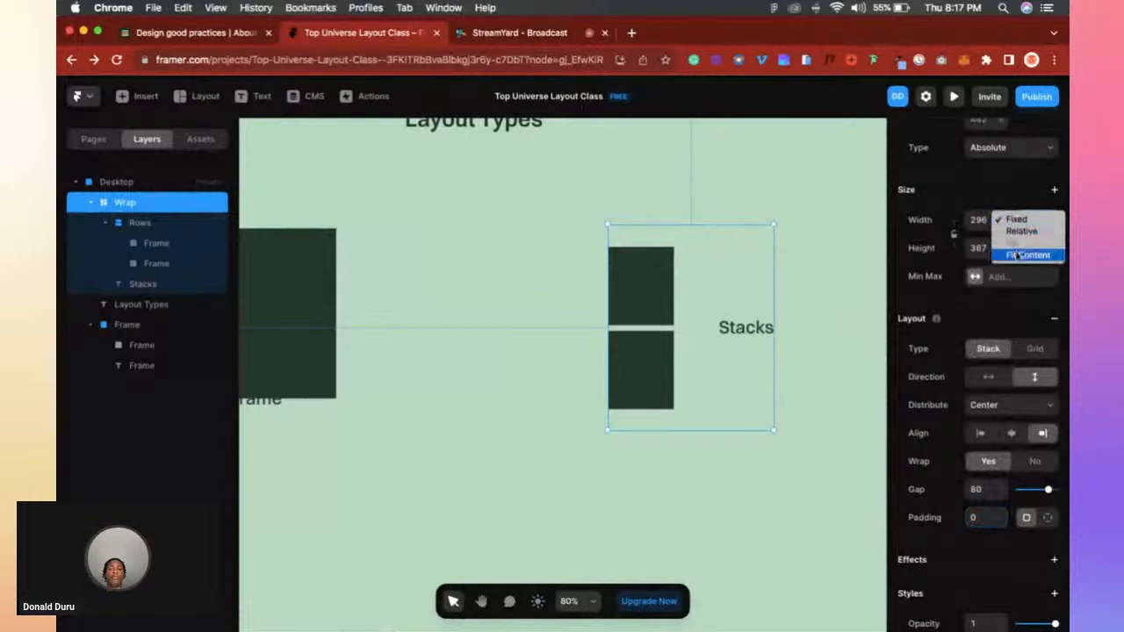
{"action": "left_click", "coordinate": [1024, 253]}
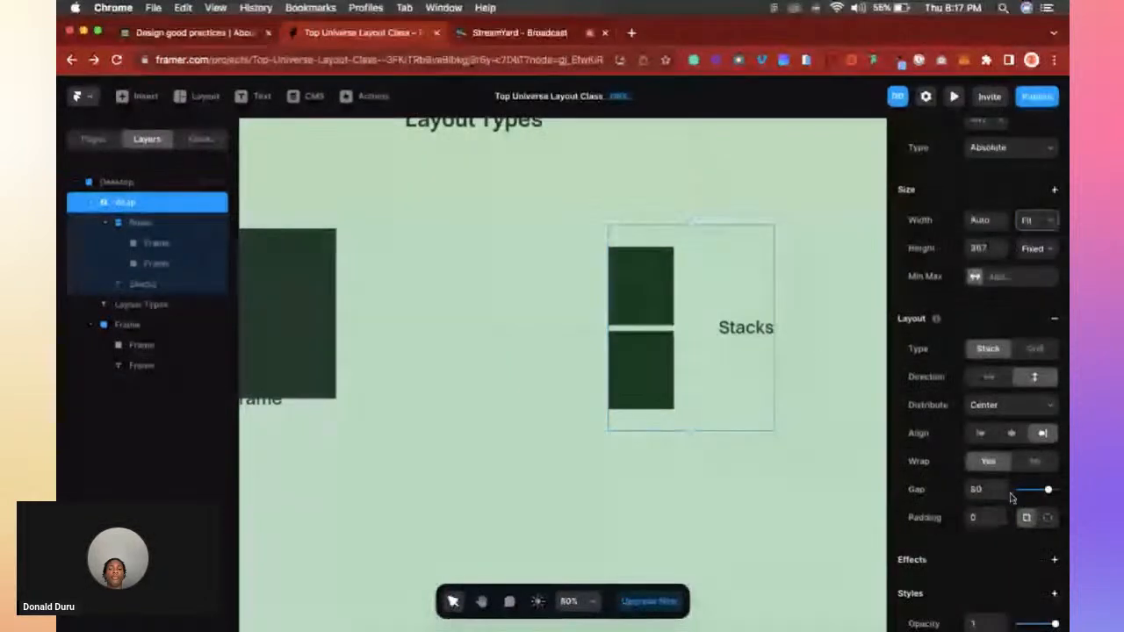
{"action": "left_click", "coordinate": [1030, 253]}
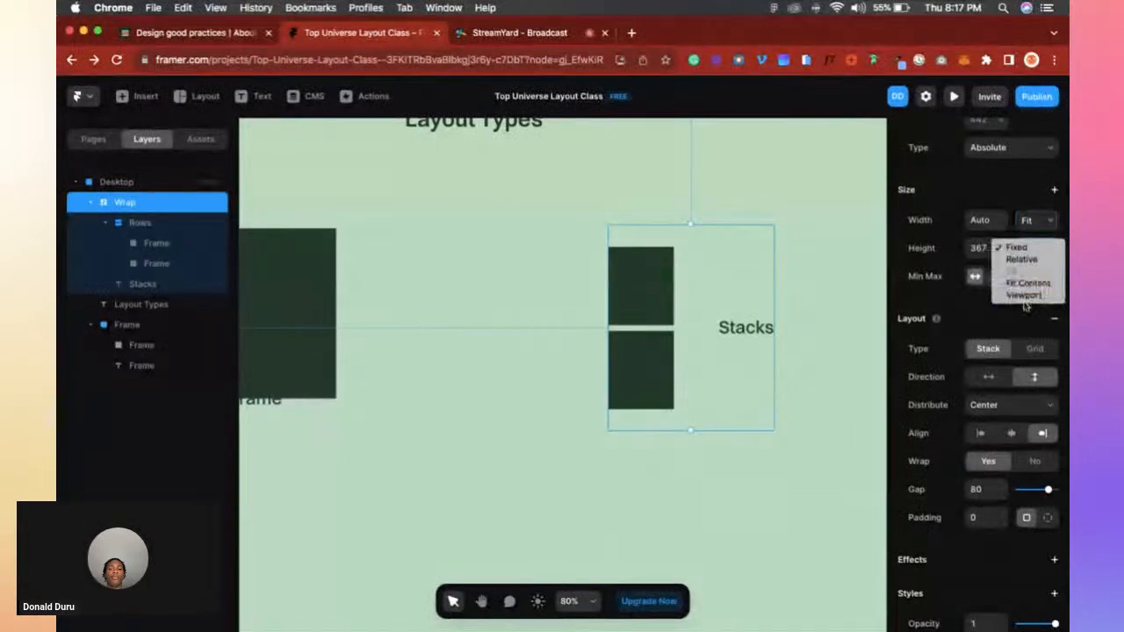
{"action": "left_click", "coordinate": [1027, 284]}
Set the parent stack's padding to 20 on all sides and examine the spacing around its contents.
{"action": "left_click", "coordinate": [977, 517]}
{"action": "type", "text": "20"}
{"action": "key", "text": "Return"}
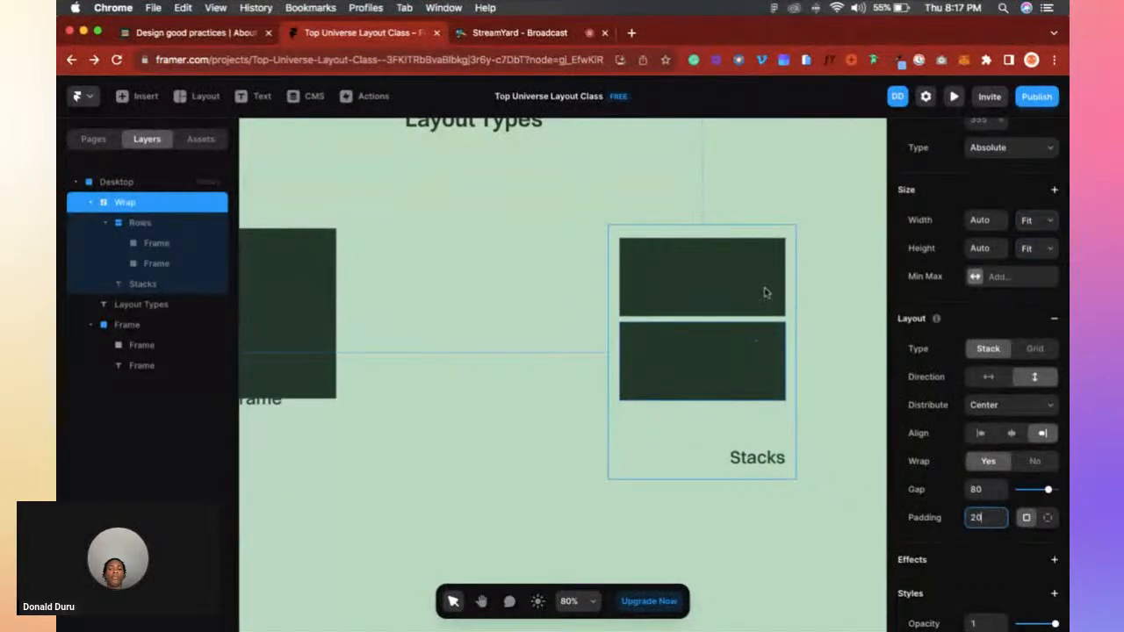
{"action": "scroll", "coordinate": [619, 239], "scroll_direction": "up", "scroll_amount": 3}
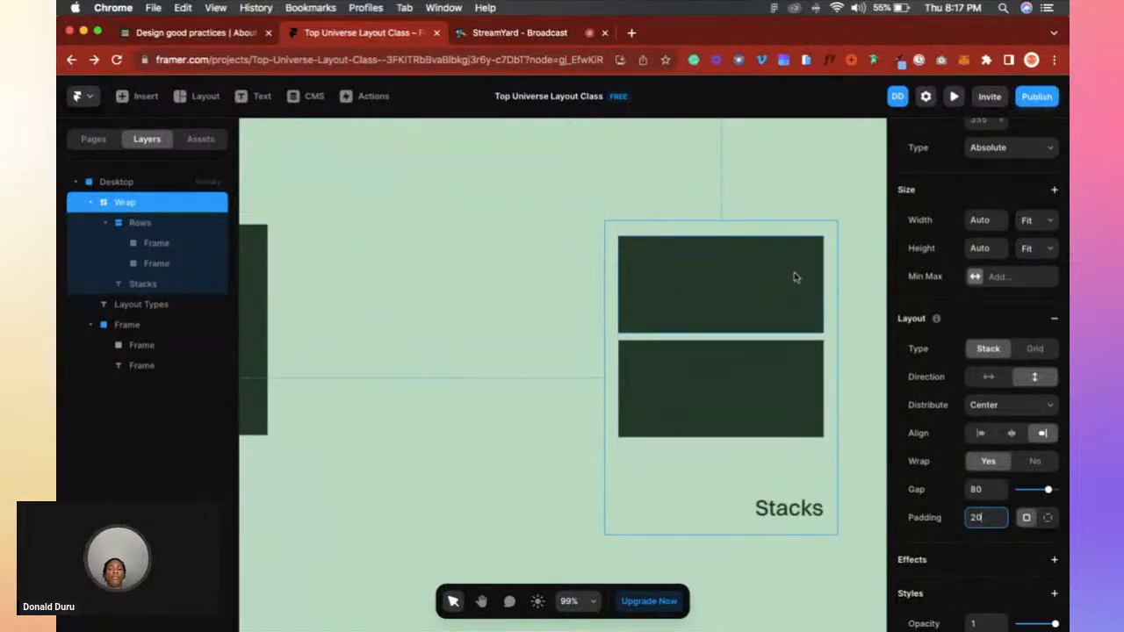
{"action": "scroll", "coordinate": [794, 277], "scroll_direction": "up", "scroll_amount": 3}
{"action": "scroll", "coordinate": [794, 277], "scroll_direction": "down", "scroll_amount": 3}
{"action": "scroll", "coordinate": [820, 321], "scroll_direction": "up", "scroll_amount": 3}
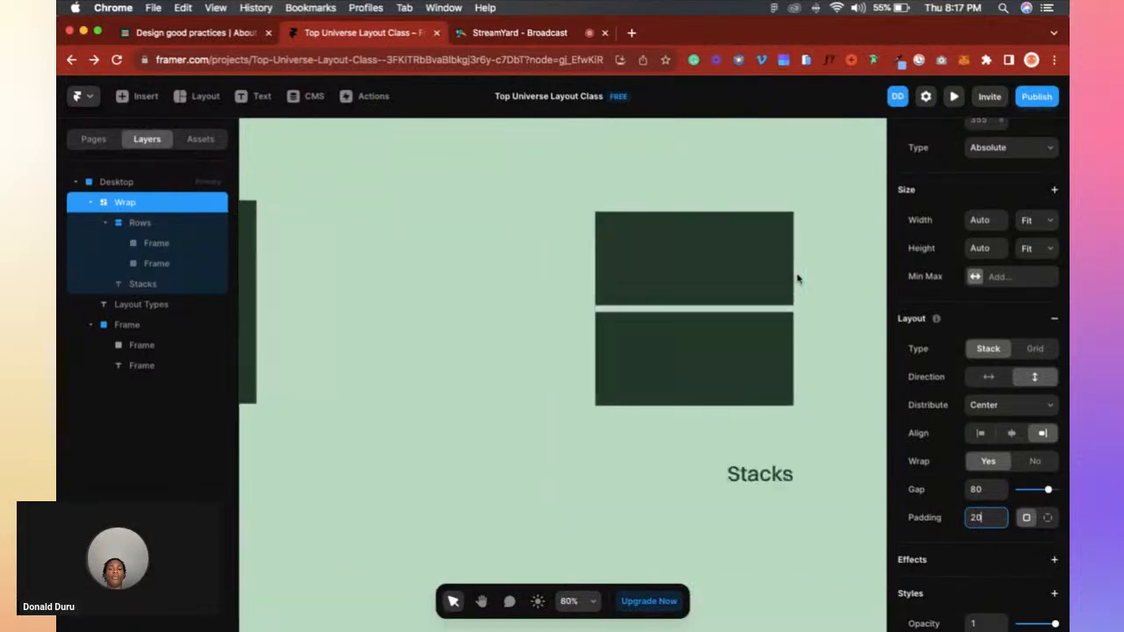
Give the parent stack a white #FFFFFF fill and clear the selection.
{"action": "scroll", "coordinate": [998, 494], "scroll_direction": "down", "scroll_amount": 5}
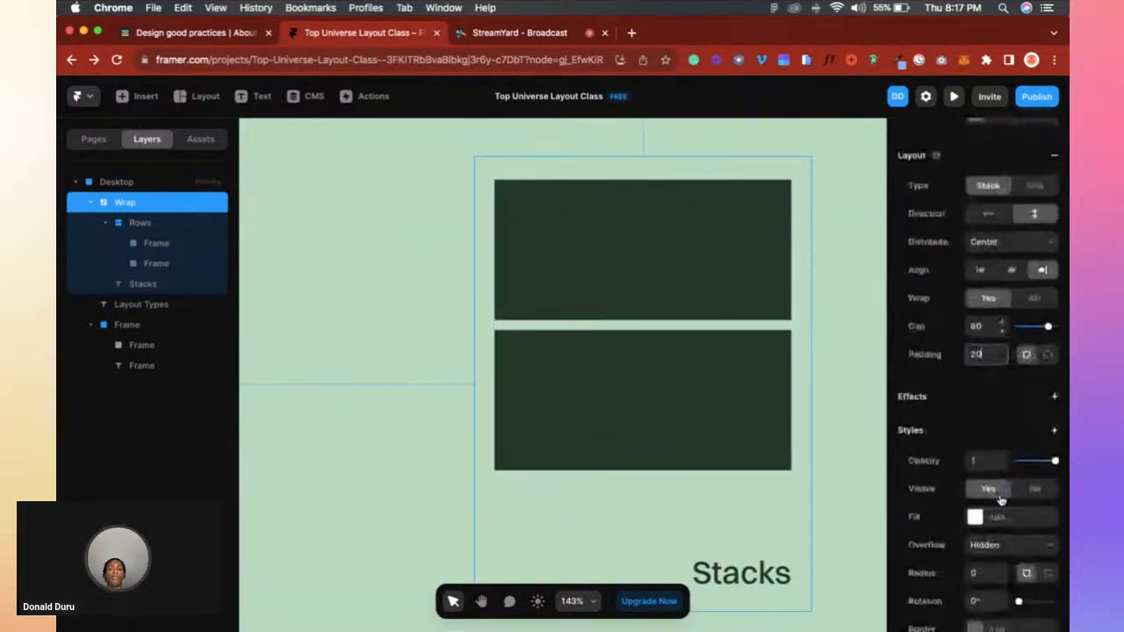
{"action": "left_click", "coordinate": [997, 510]}
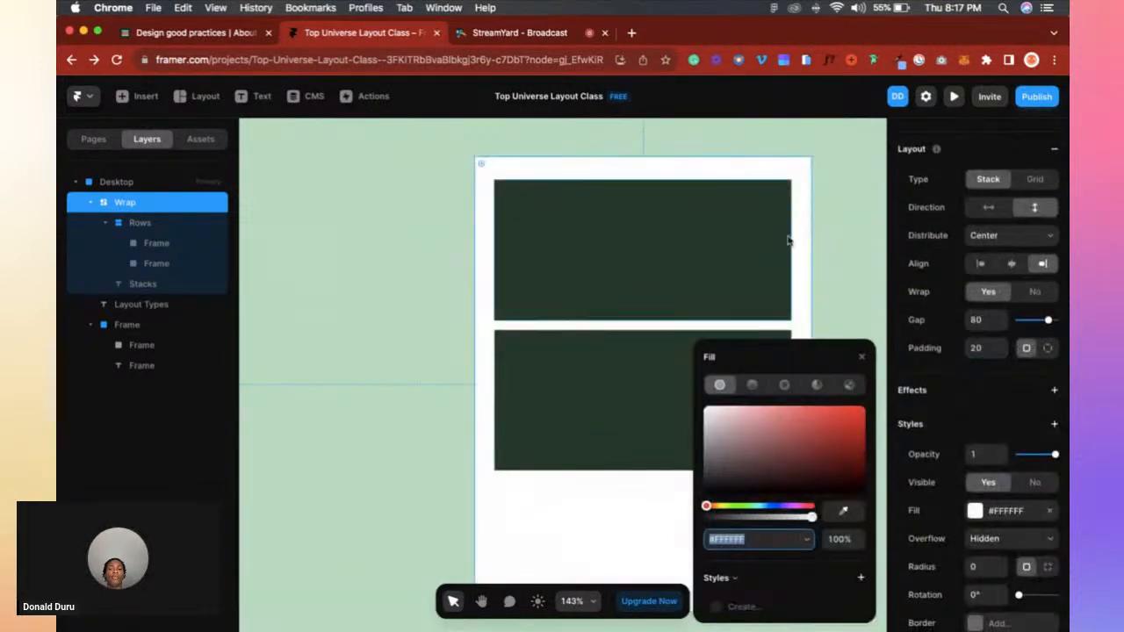
{"action": "left_click", "coordinate": [827, 251]}
{"action": "left_click", "coordinate": [860, 358]}
{"action": "scroll", "coordinate": [859, 359], "scroll_direction": "right", "scroll_amount": 1}
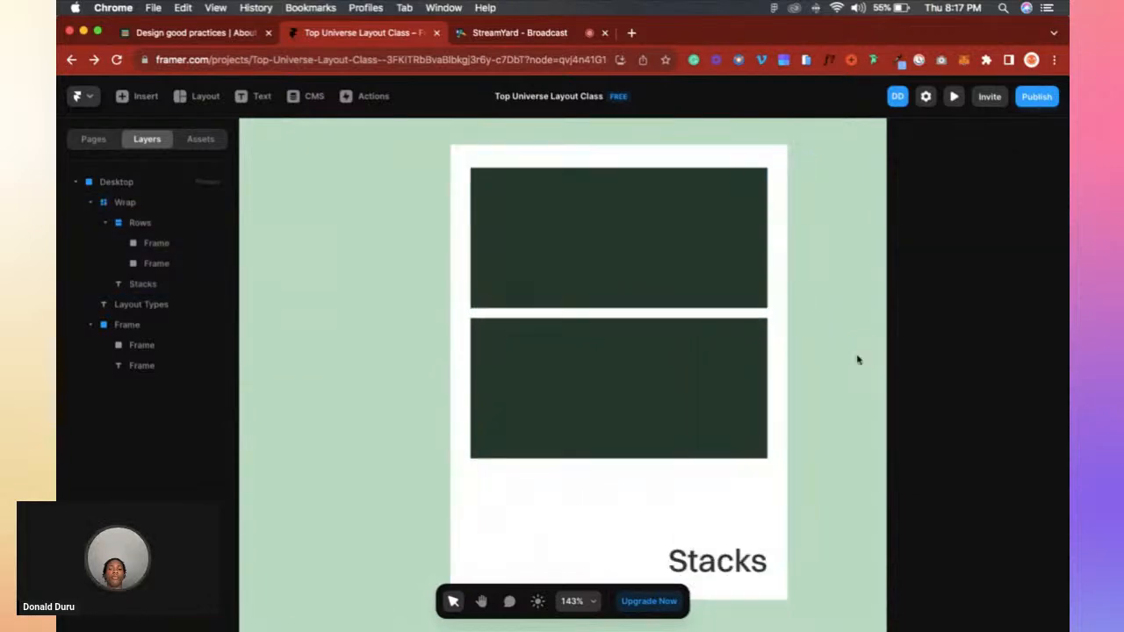
Switch the parent stack to individual padding per side and set its top padding to 40.
{"action": "scroll", "coordinate": [683, 445], "scroll_direction": "down", "scroll_amount": 1}
{"action": "left_click", "coordinate": [677, 446]}
{"action": "scroll", "coordinate": [665, 442], "scroll_direction": "down", "scroll_amount": 5}
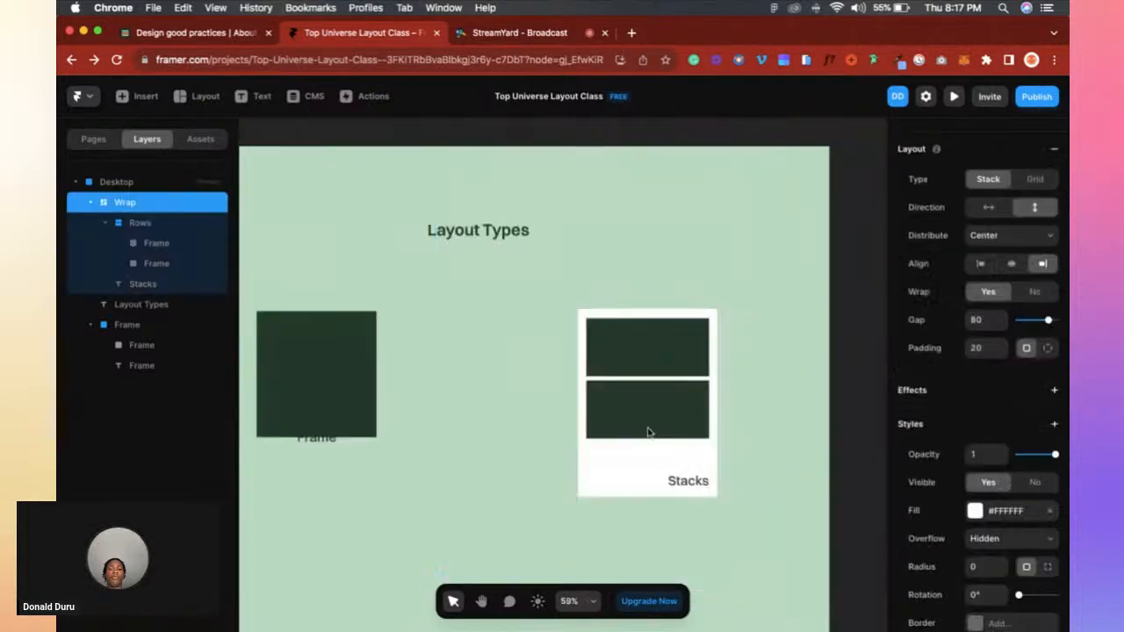
{"action": "scroll", "coordinate": [624, 432], "scroll_direction": "up", "scroll_amount": 1}
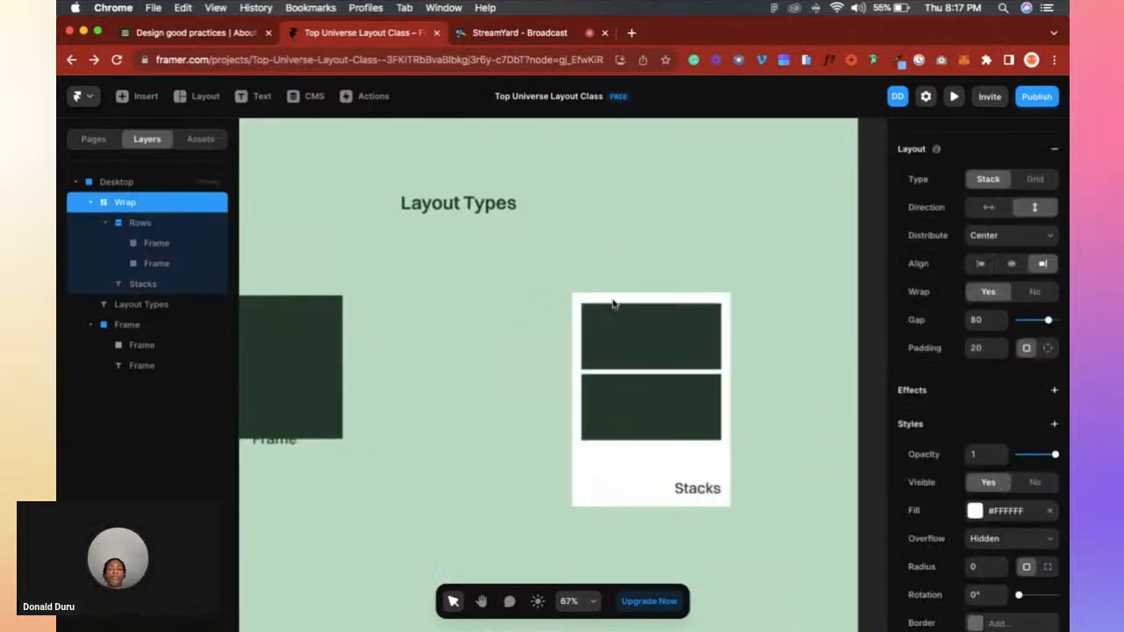
{"action": "right_click", "coordinate": [678, 553]}
{"action": "left_click", "coordinate": [1050, 350]}
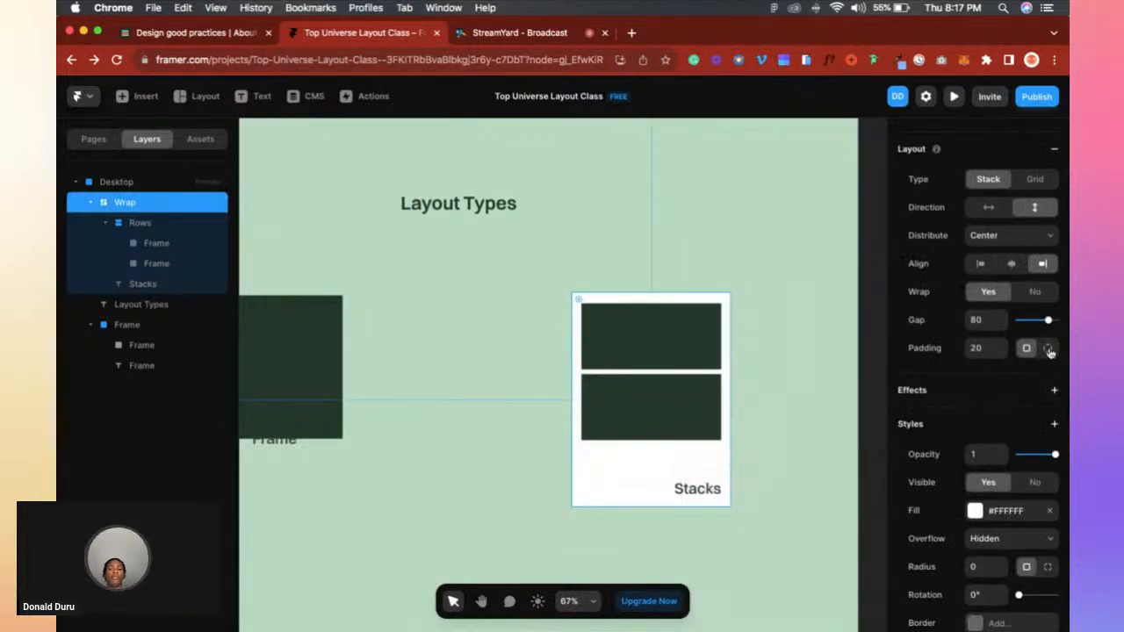
{"action": "left_click", "coordinate": [1050, 350]}
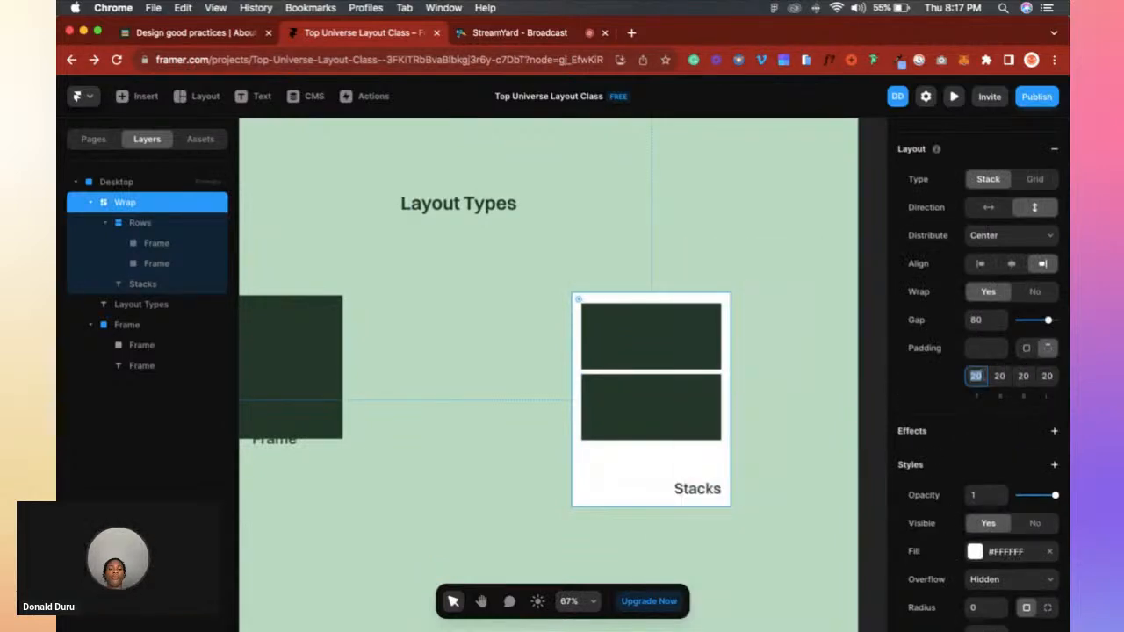
{"action": "type", "text": "40"}
{"action": "key", "text": "Return"}
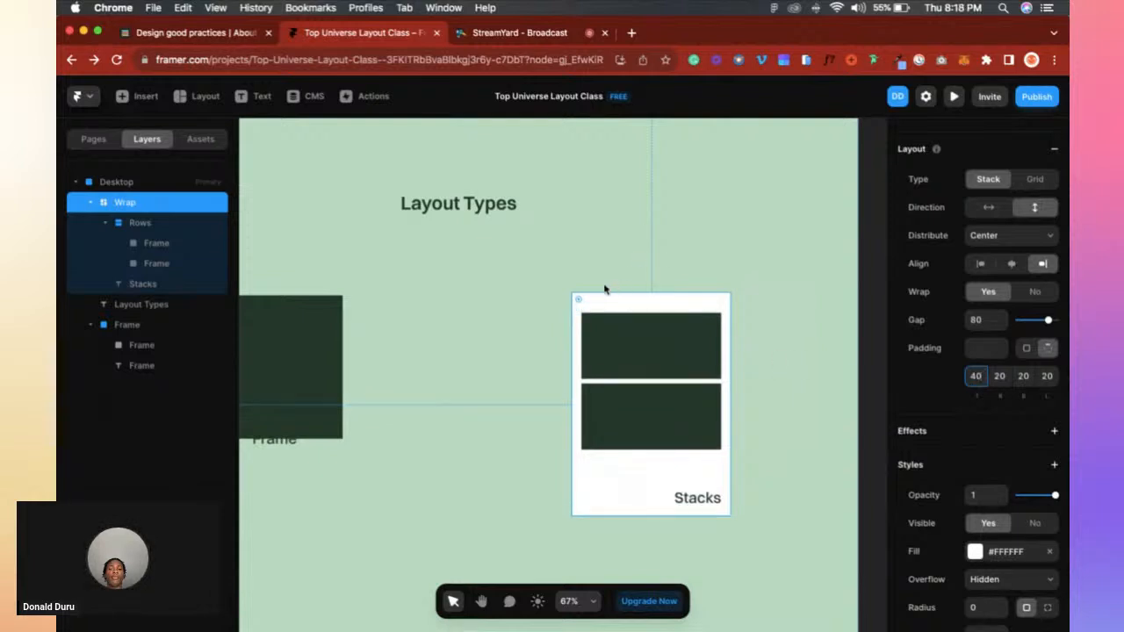
Review the Frame and Stacks examples side by side, and open the /positioning-stacks page.
{"action": "scroll", "coordinate": [604, 288], "scroll_direction": "up", "scroll_amount": 3}
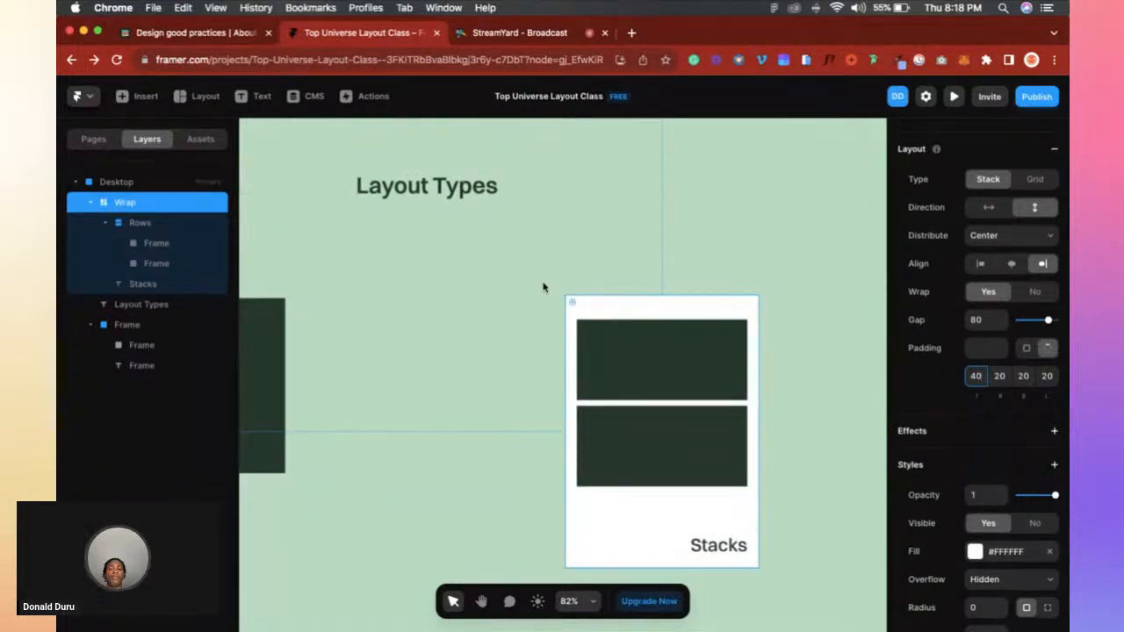
{"action": "scroll", "coordinate": [544, 286], "scroll_direction": "down", "scroll_amount": 5}
{"action": "scroll", "coordinate": [451, 293], "scroll_direction": "up", "scroll_amount": 3}
{"action": "scroll", "coordinate": [602, 339], "scroll_direction": "up", "scroll_amount": 1}
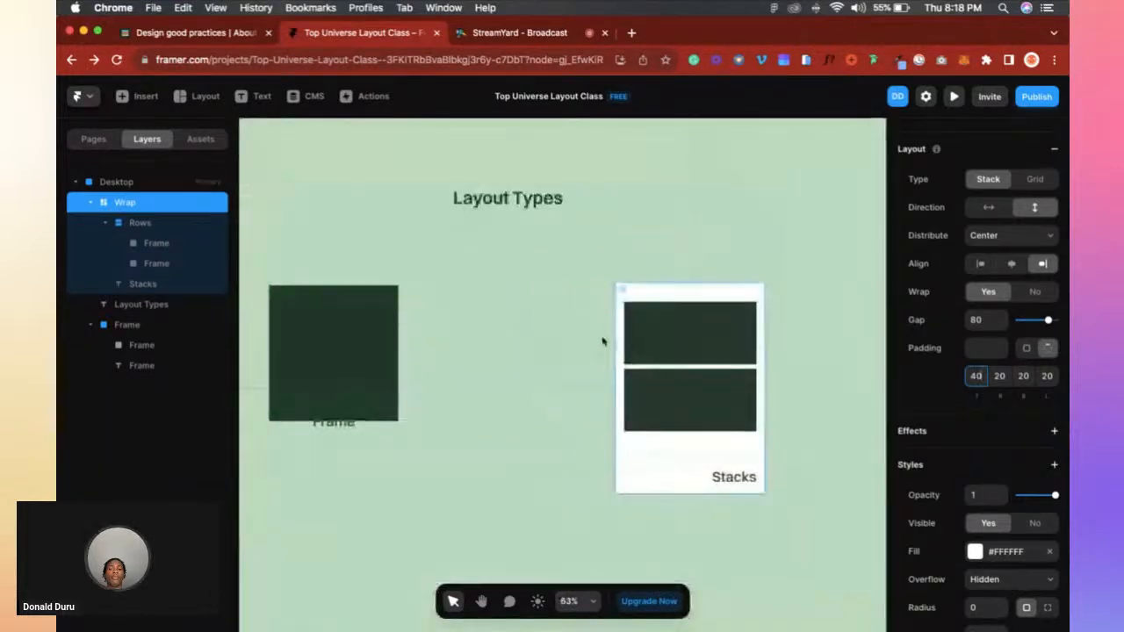
{"action": "scroll", "coordinate": [642, 377], "scroll_direction": "down", "scroll_amount": 2}
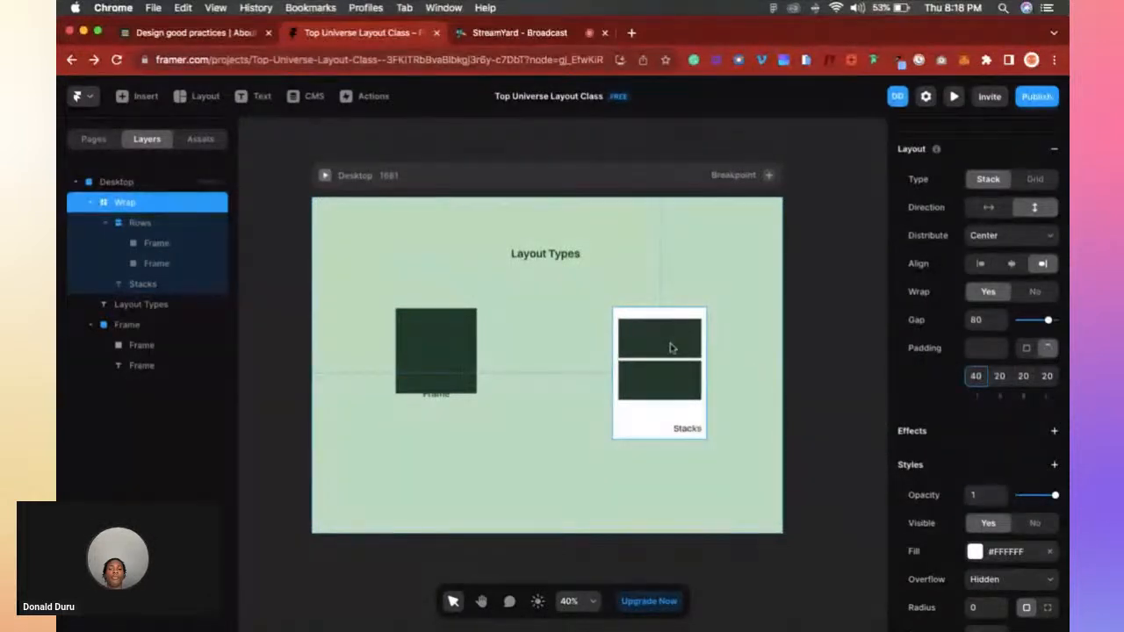
{"action": "left_click", "coordinate": [94, 139]}
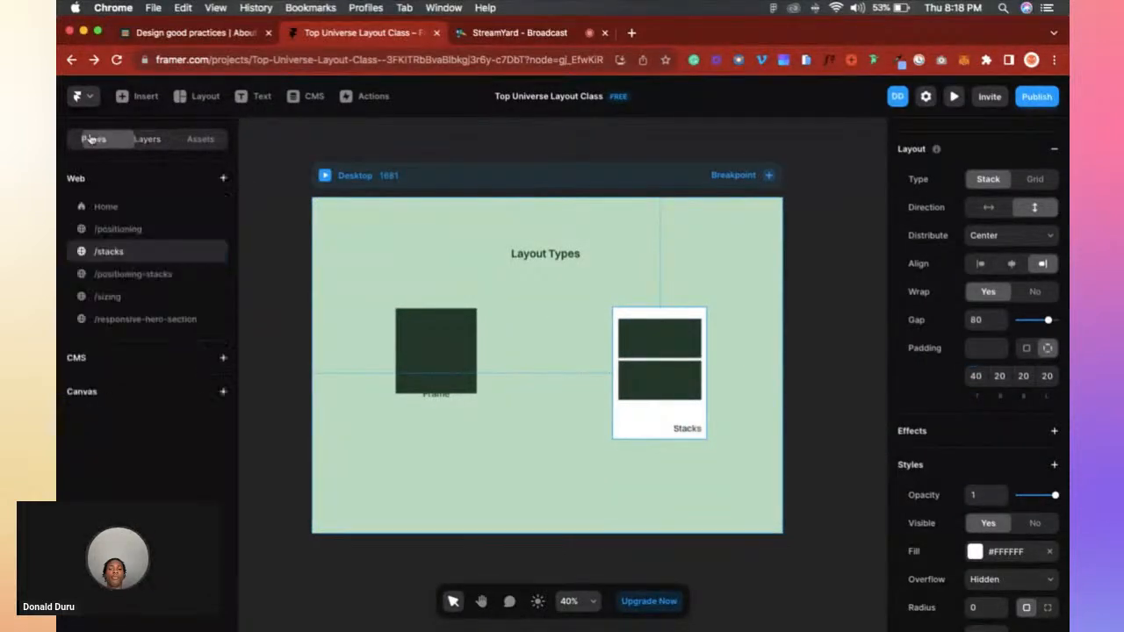
{"action": "left_click", "coordinate": [139, 274]}
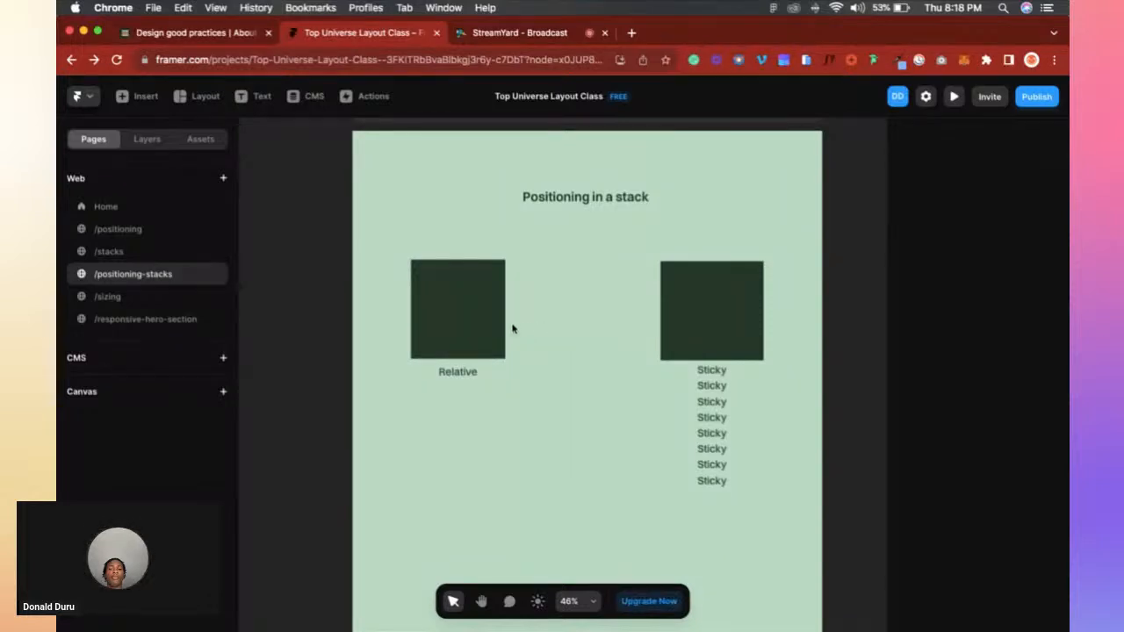
Inspect the position settings of the Relative stack and of the dark frame inside it.
{"action": "left_click", "coordinate": [482, 350]}
{"action": "left_click", "coordinate": [493, 374]}
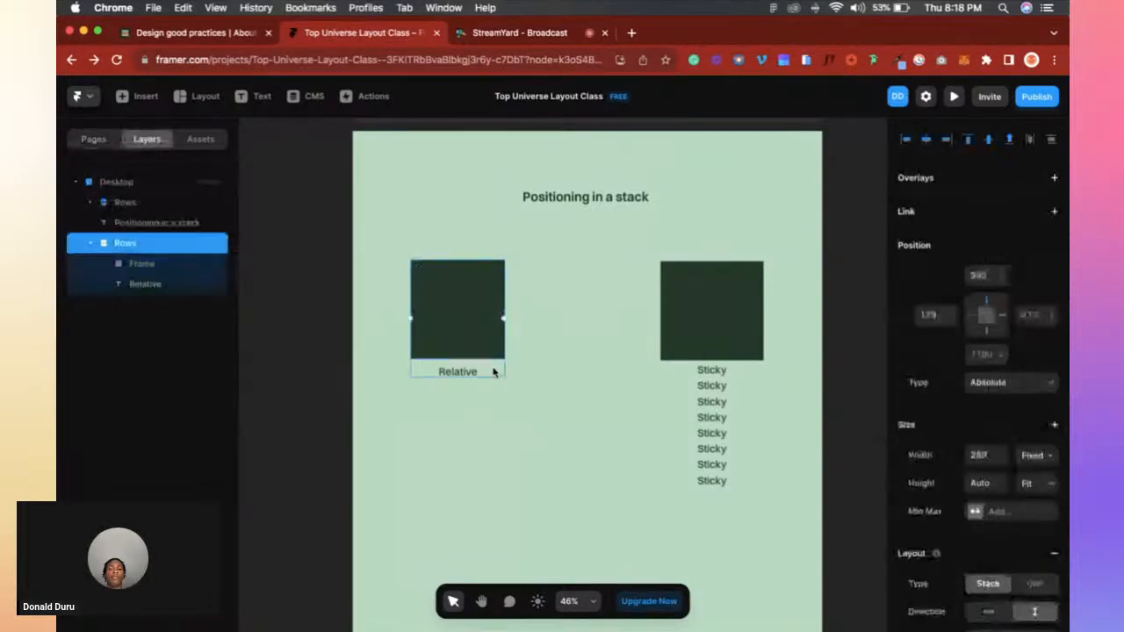
{"action": "left_click", "coordinate": [460, 348]}
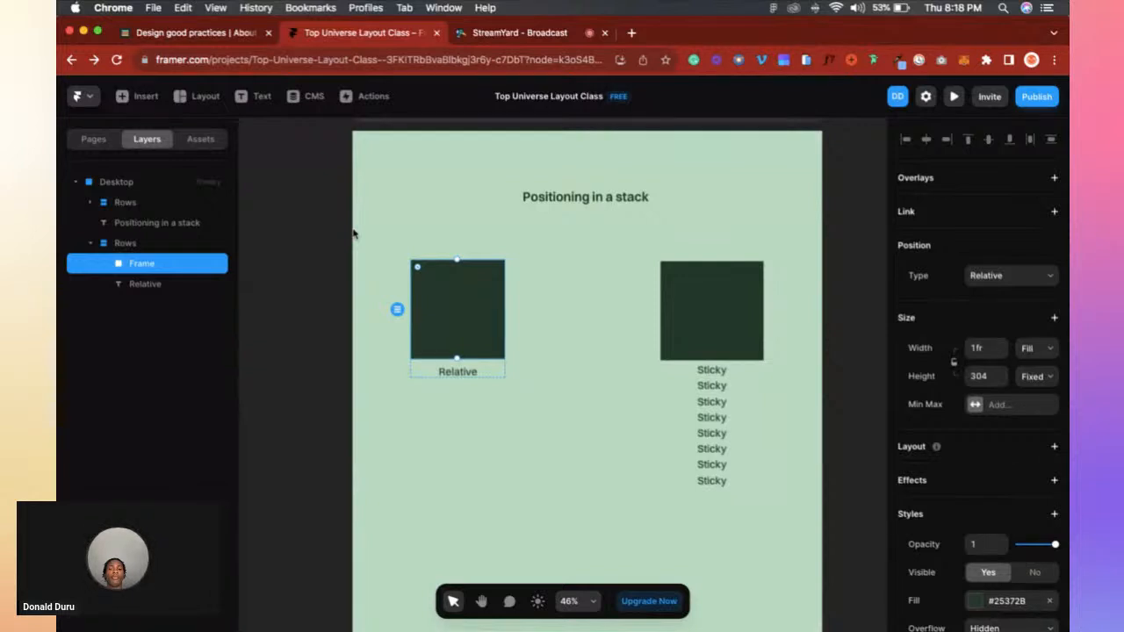
{"action": "scroll", "coordinate": [430, 380], "scroll_direction": "up", "scroll_amount": 5}
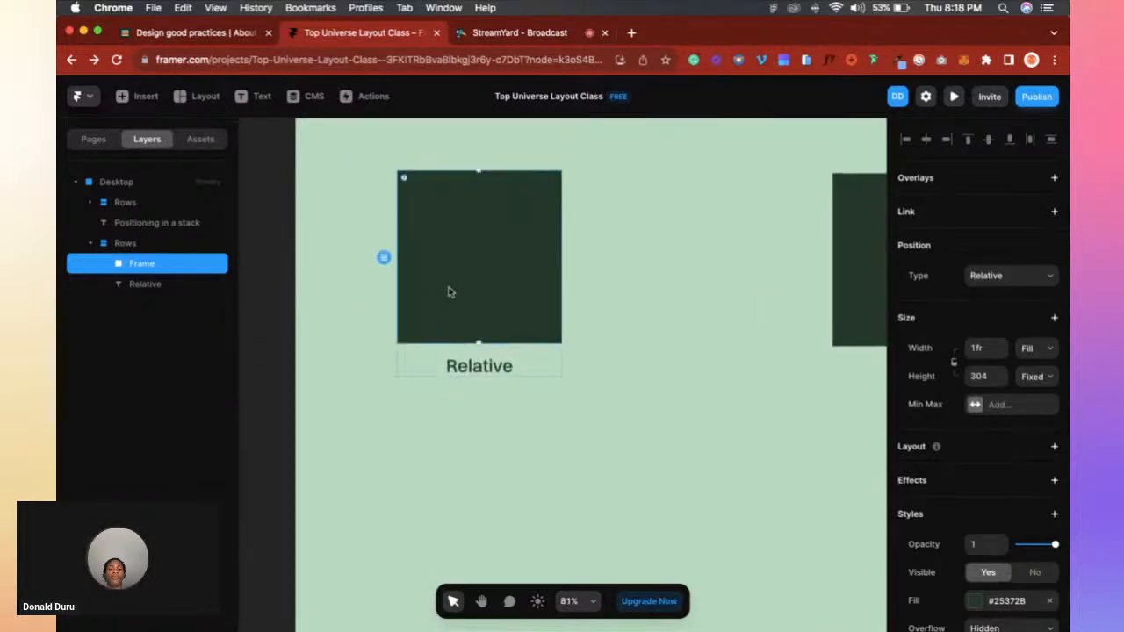
{"action": "scroll", "coordinate": [448, 281], "scroll_direction": "down", "scroll_amount": 5}
{"action": "scroll", "coordinate": [444, 264], "scroll_direction": "up", "scroll_amount": 4}
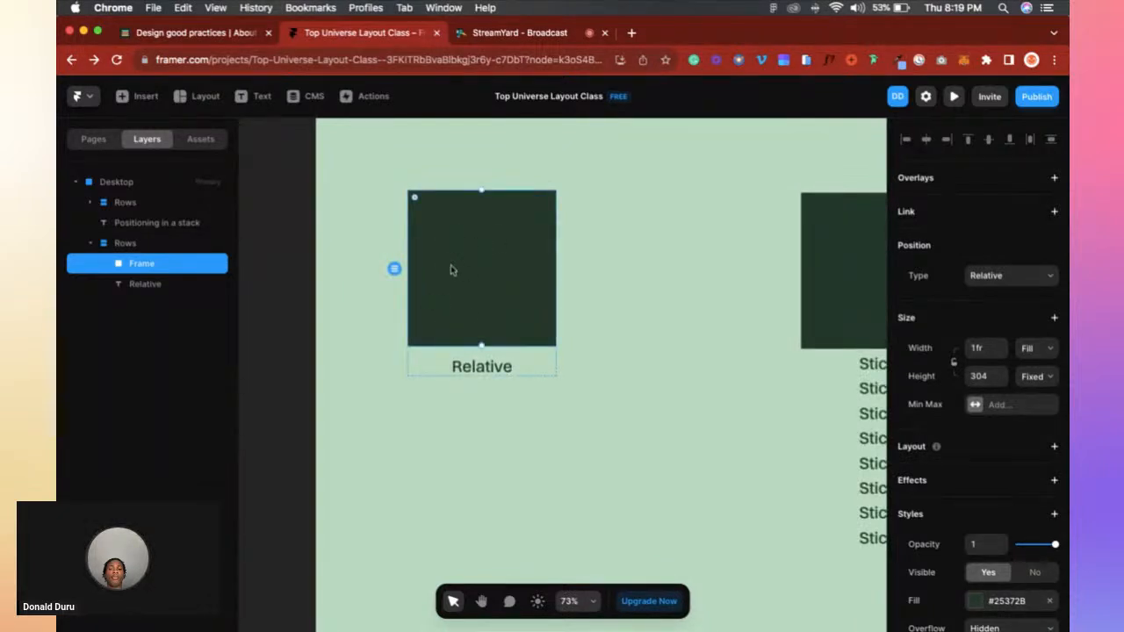
Review the position type options of the dark frame and compare the frame with the Relative text in the same stack.
{"action": "left_click", "coordinate": [990, 276]}
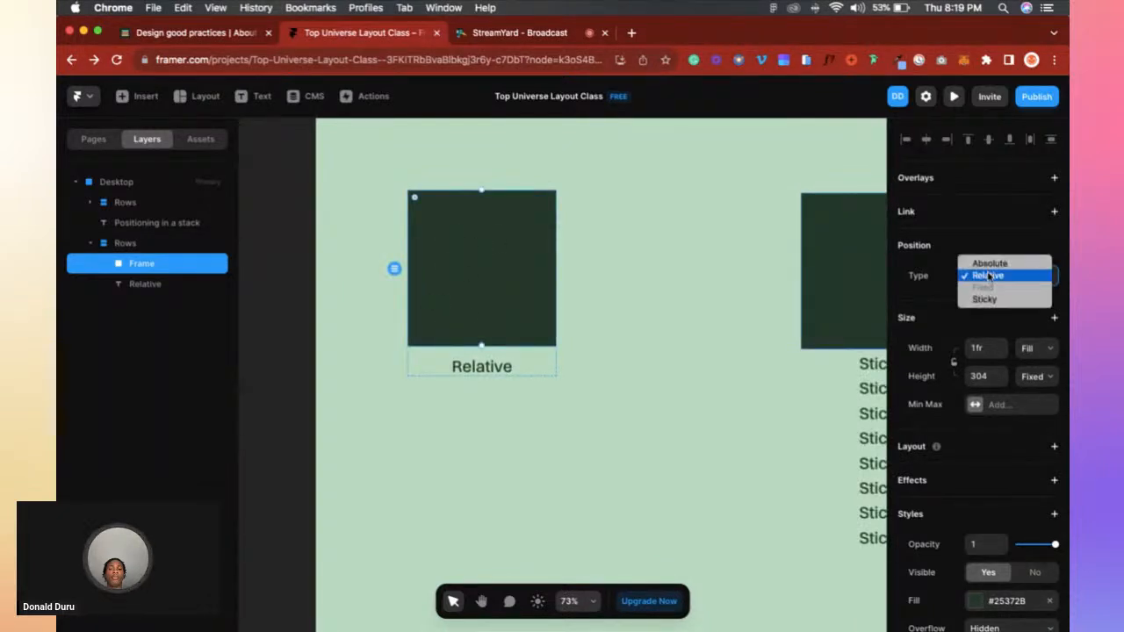
{"action": "left_click", "coordinate": [990, 278]}
{"action": "left_click_drag", "start_coordinate": [466, 301], "coordinate": [520, 327]}
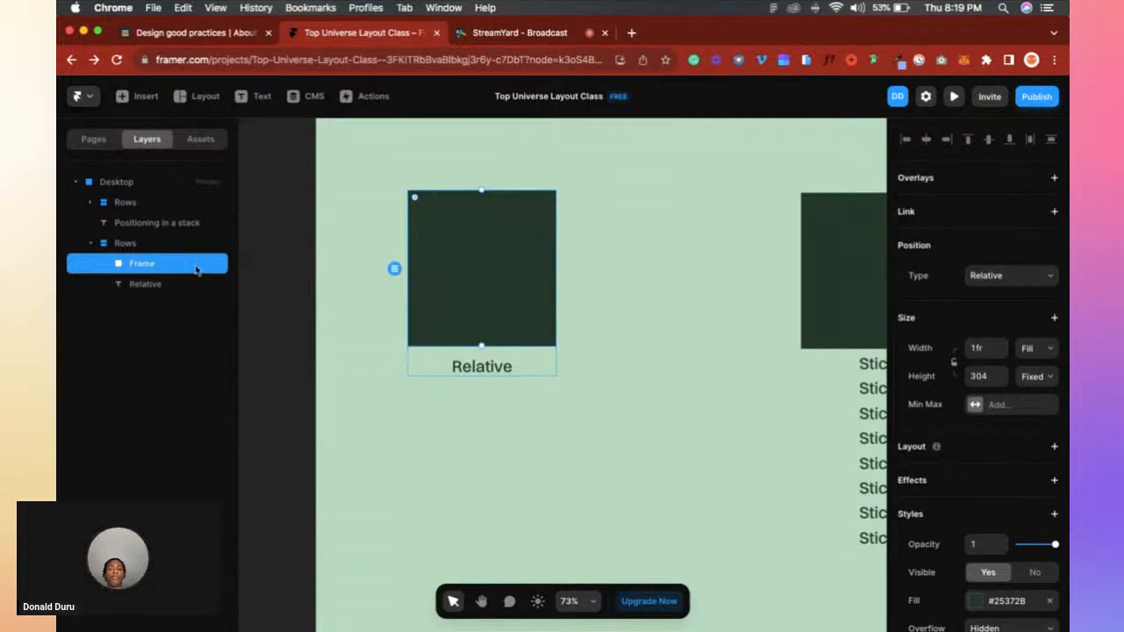
{"action": "left_click", "coordinate": [143, 285]}
{"action": "left_click", "coordinate": [143, 266]}
{"action": "left_click", "coordinate": [147, 287]}
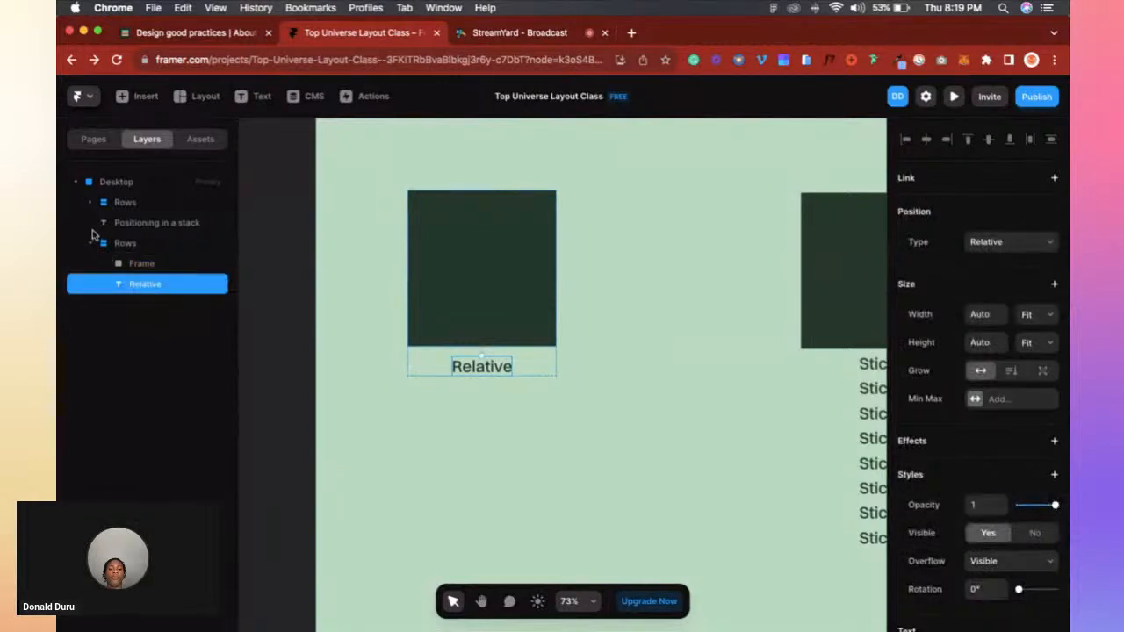
Duplicate the dark frame twice and the Relative text twice inside the Relative stack.
{"action": "left_click", "coordinate": [157, 271]}
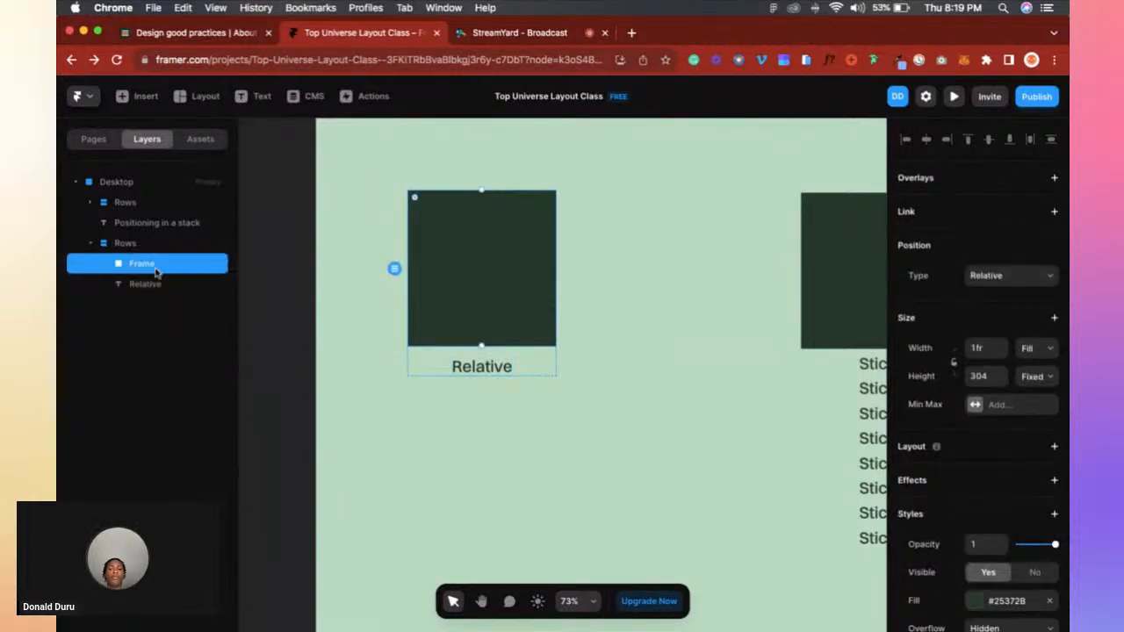
{"action": "key", "text": "super+d"}
{"action": "key", "text": "super+d"}
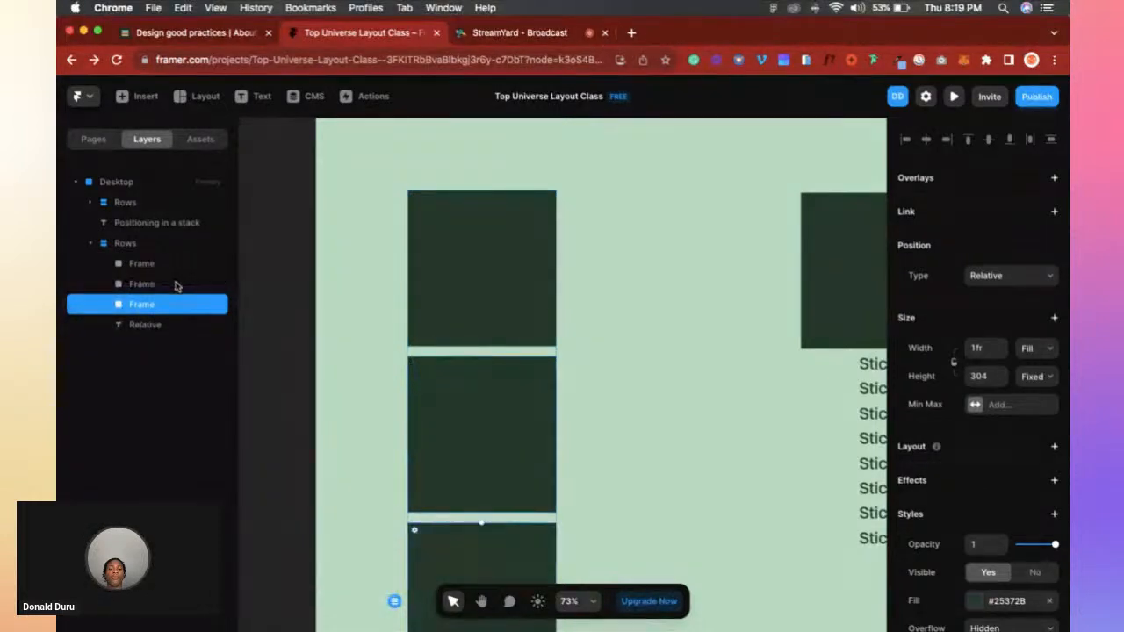
{"action": "left_click", "coordinate": [162, 325]}
{"action": "key", "text": "super+d"}
{"action": "key", "text": "super+d"}
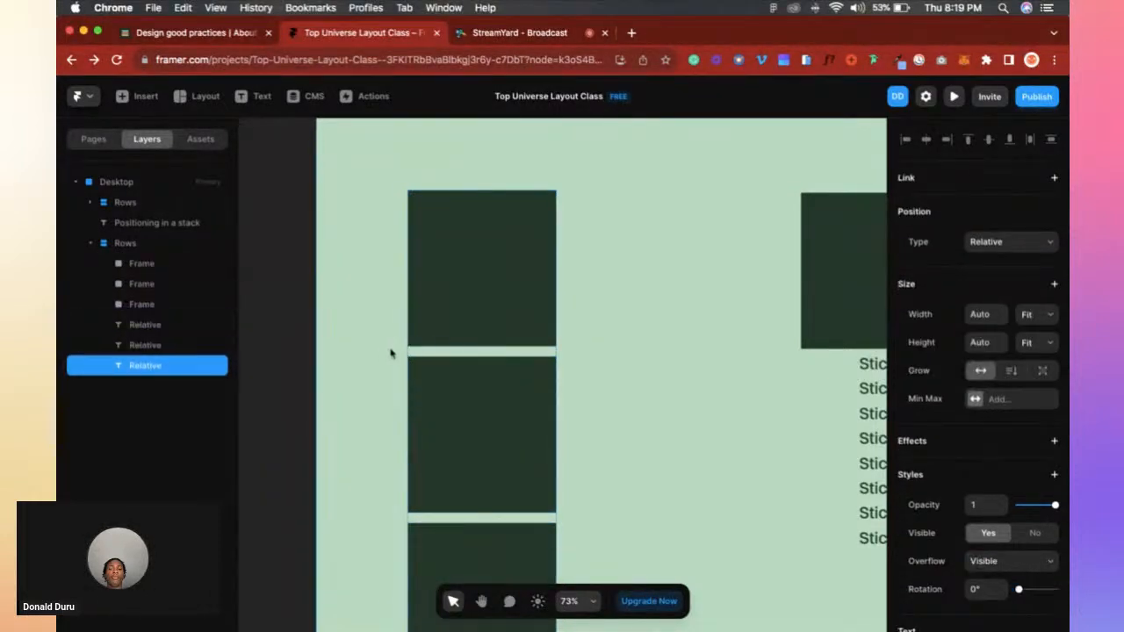
Reorder the Relative texts in the stack so that each dark frame is followed by its own Relative label.
{"action": "scroll", "coordinate": [399, 351], "scroll_direction": "down", "scroll_amount": 3}
{"action": "scroll", "coordinate": [488, 398], "scroll_direction": "down", "scroll_amount": 3}
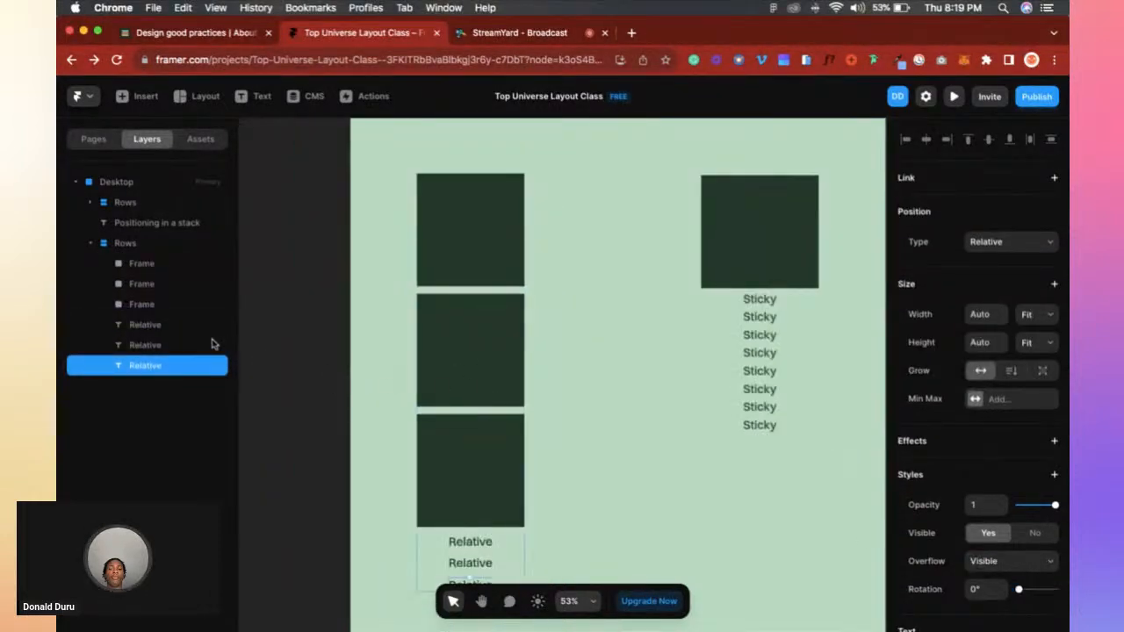
{"action": "left_click", "coordinate": [144, 304]}
{"action": "left_click", "coordinate": [167, 330]}
{"action": "key", "text": "Up"}
{"action": "key", "text": "Up"}
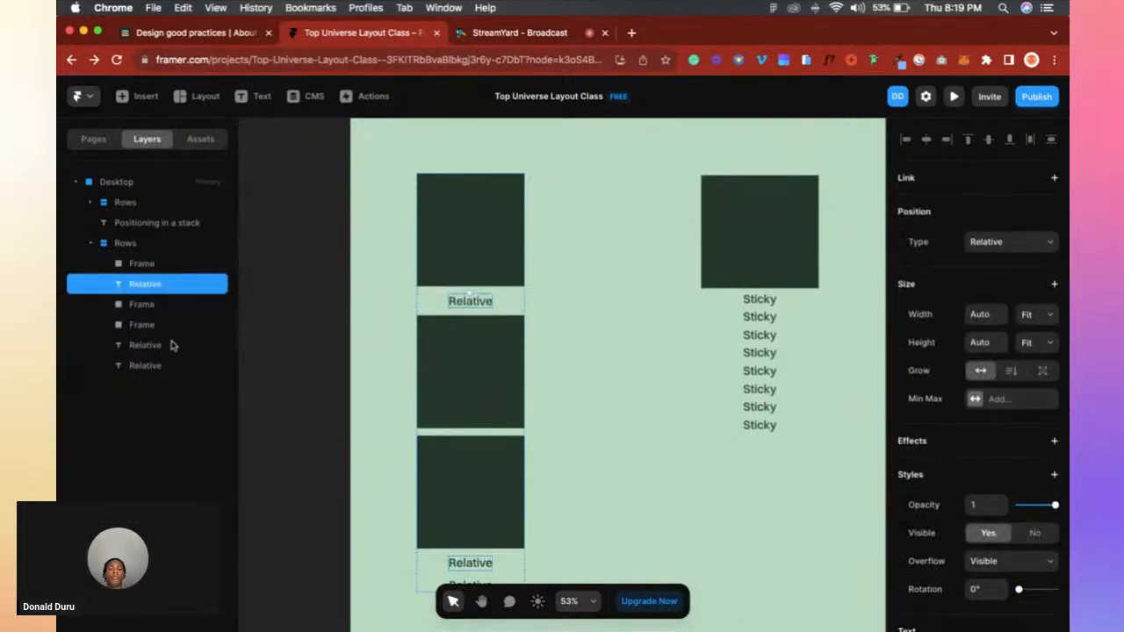
{"action": "left_click", "coordinate": [172, 345]}
{"action": "key", "text": "Up"}
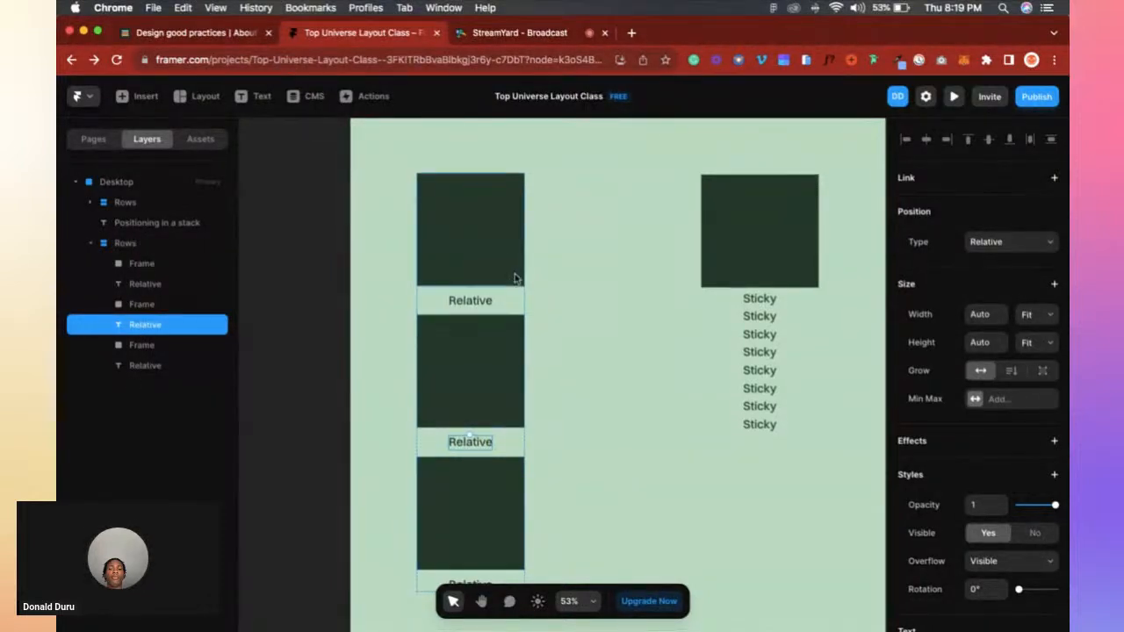
Examine the position type options of the middle Relative label, and select the first label and its parent stack.
{"action": "scroll", "coordinate": [509, 268], "scroll_direction": "up", "scroll_amount": 5}
{"action": "scroll", "coordinate": [491, 197], "scroll_direction": "up", "scroll_amount": 2}
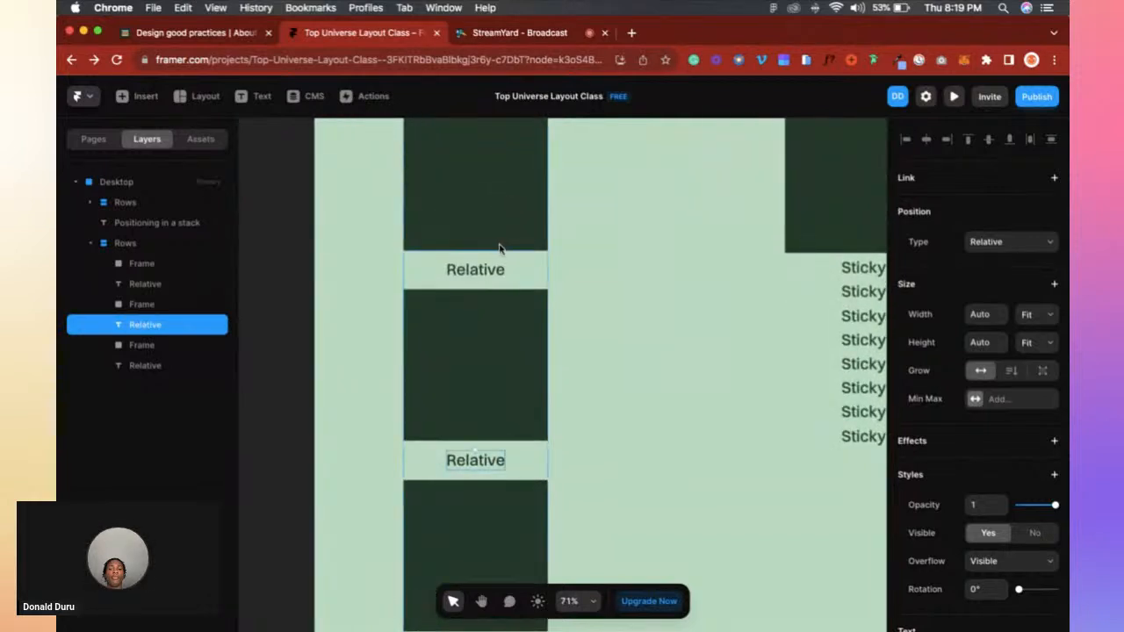
{"action": "scroll", "coordinate": [500, 255], "scroll_direction": "down", "scroll_amount": 5}
{"action": "left_click", "coordinate": [1031, 246]}
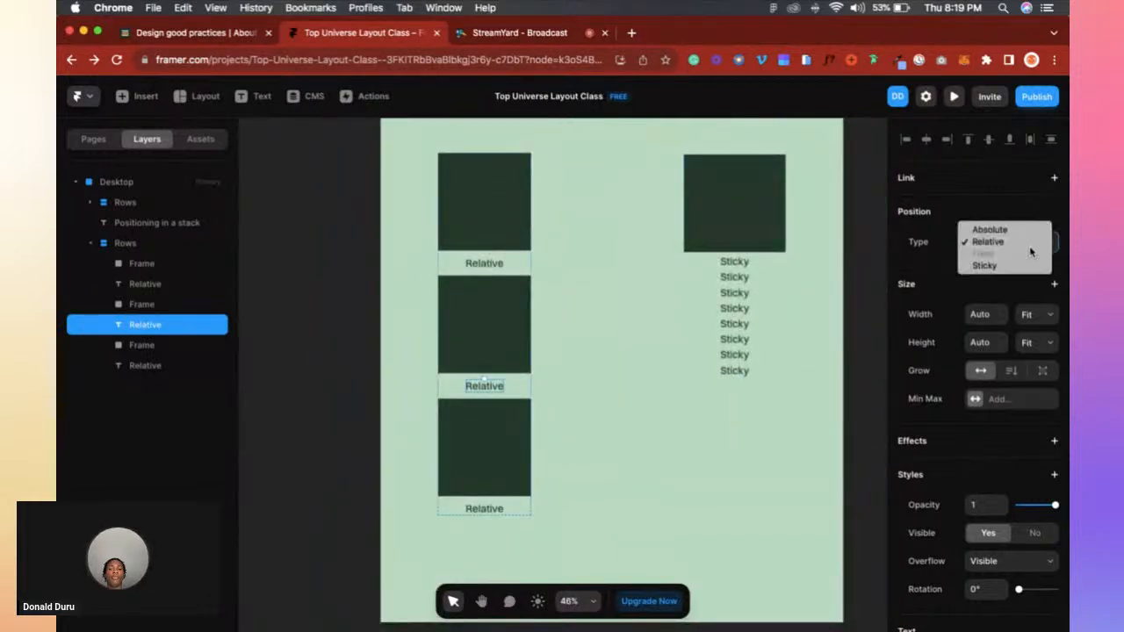
{"action": "left_click", "coordinate": [1031, 246]}
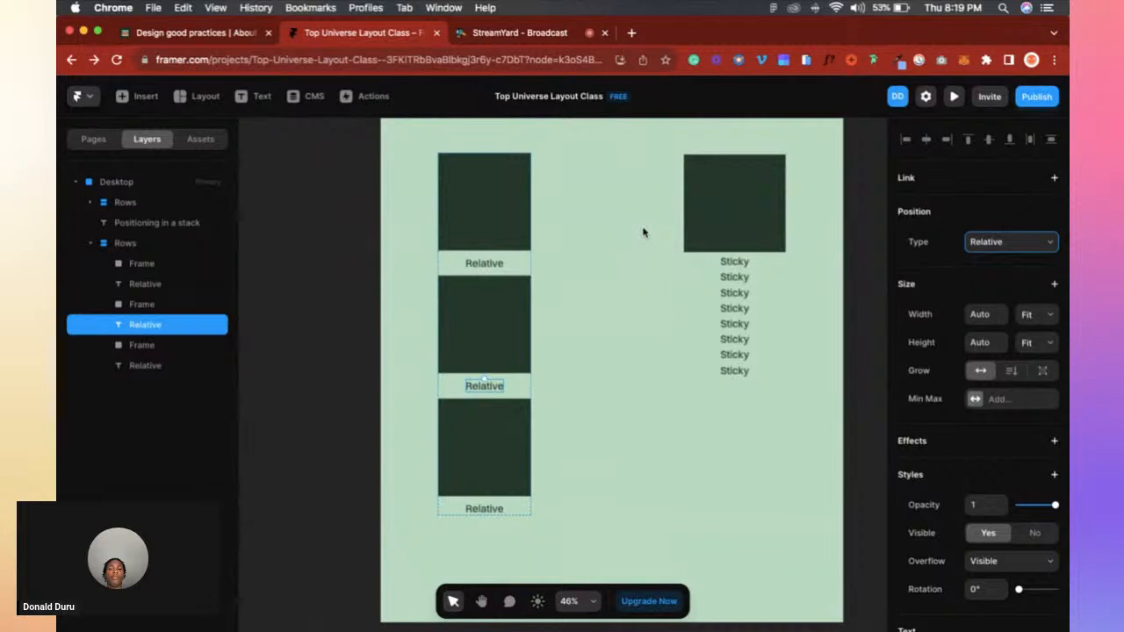
{"action": "scroll", "coordinate": [512, 252], "scroll_direction": "up", "scroll_amount": 2}
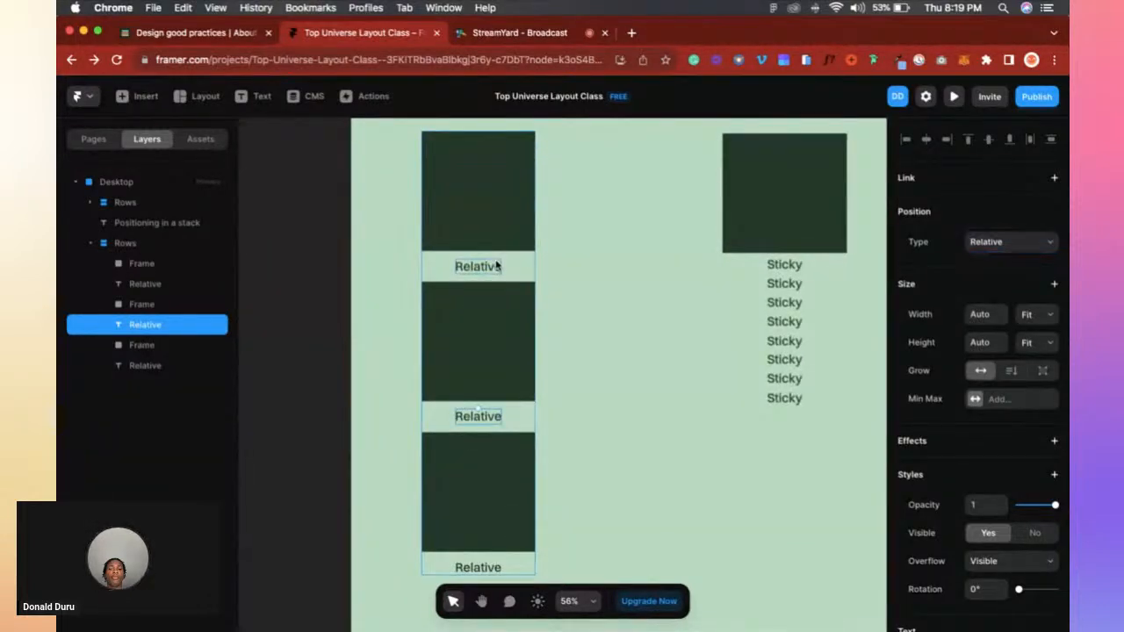
{"action": "left_click", "coordinate": [496, 265]}
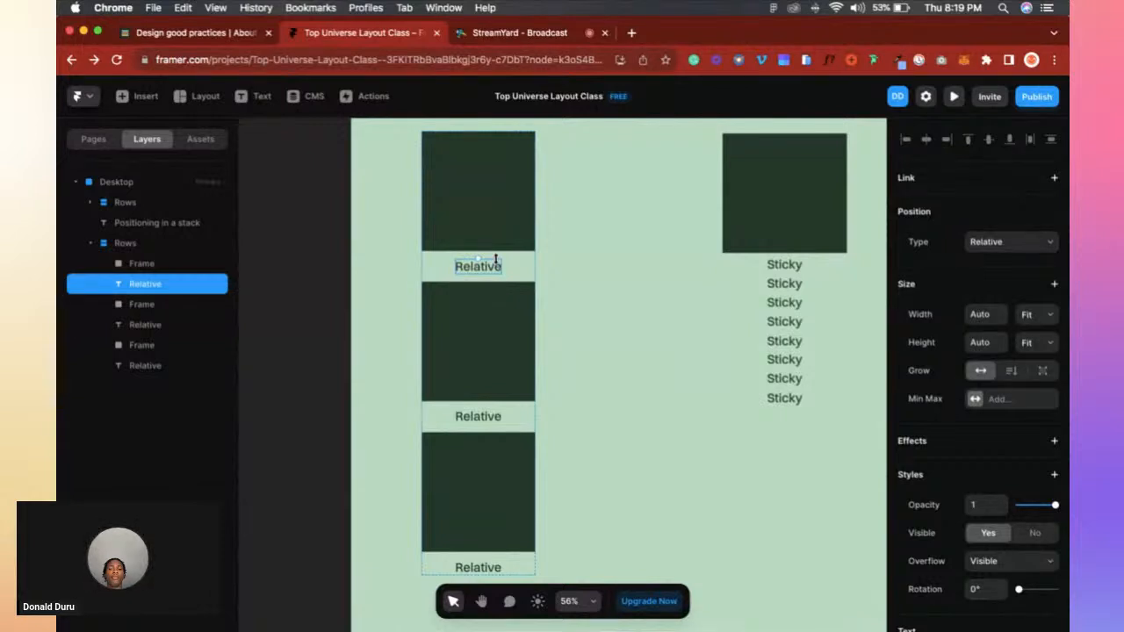
{"action": "scroll", "coordinate": [509, 268], "scroll_direction": "down", "scroll_amount": 4}
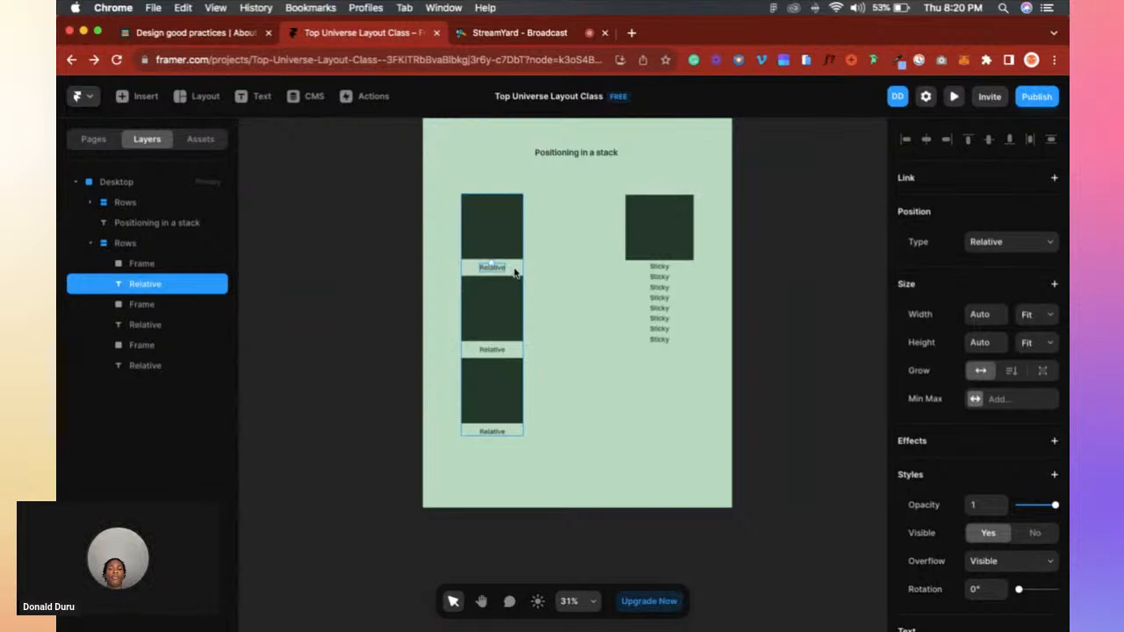
{"action": "key", "text": "Escape"}
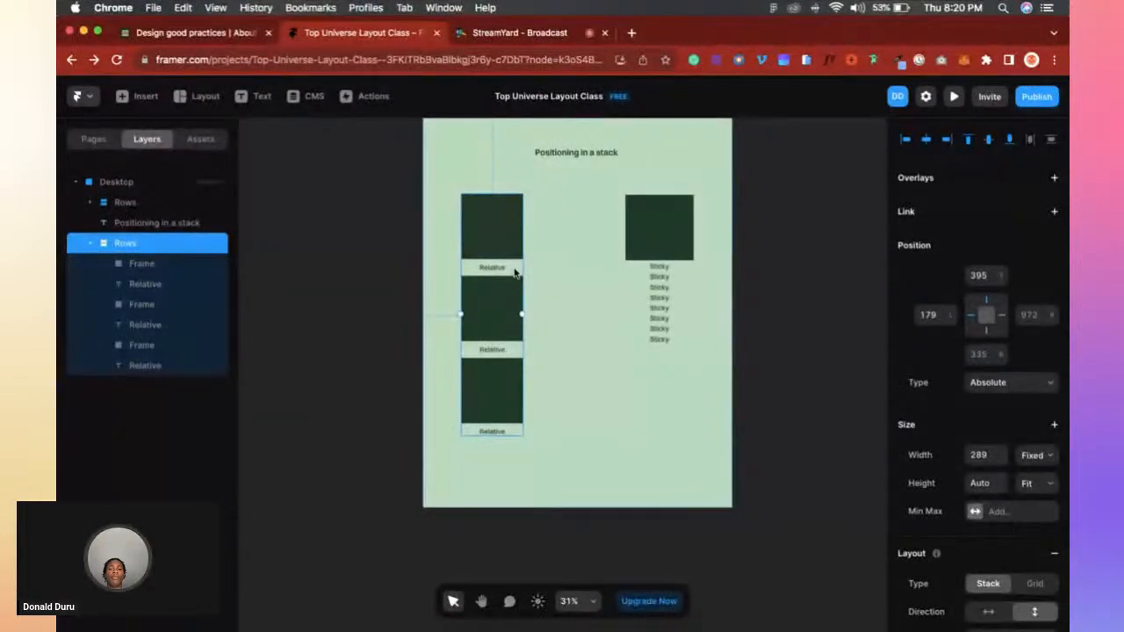
Select the stack containing the dark frame and the Sticky texts to inspect its layers and position settings.
{"action": "scroll", "coordinate": [667, 258], "scroll_direction": "up", "scroll_amount": 5}
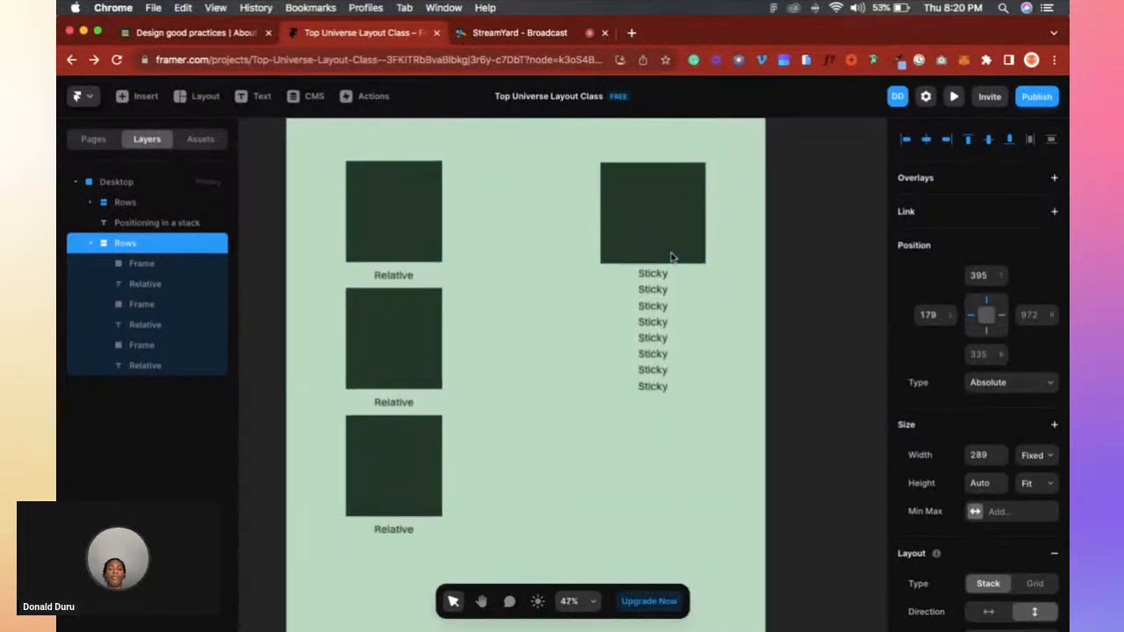
{"action": "scroll", "coordinate": [621, 265], "scroll_direction": "up", "scroll_amount": 4}
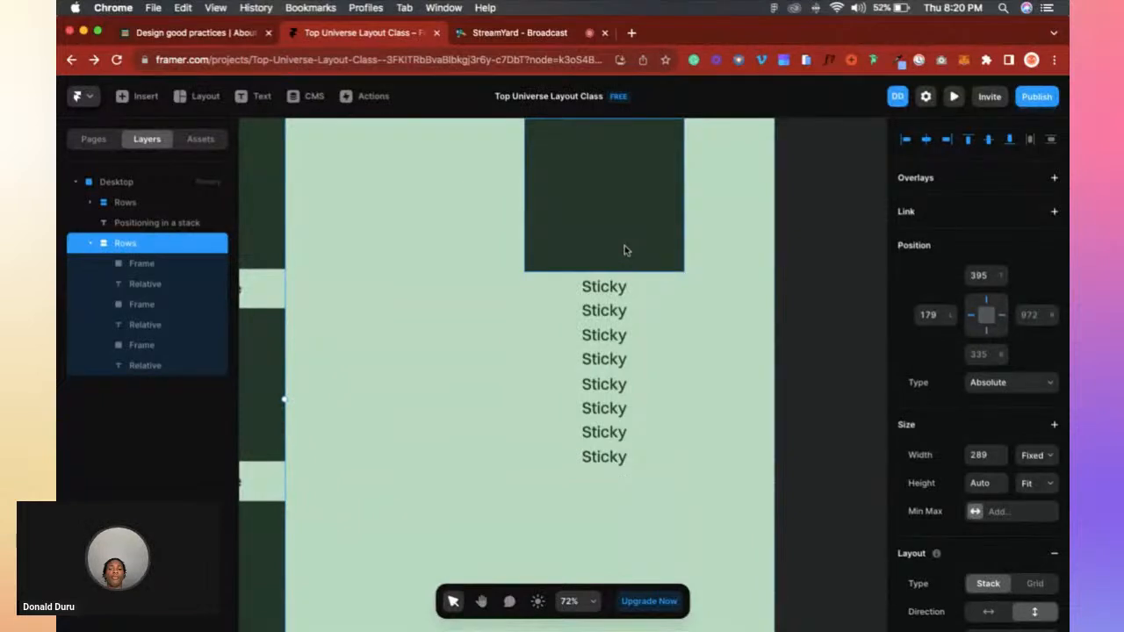
{"action": "left_click", "coordinate": [552, 307]}
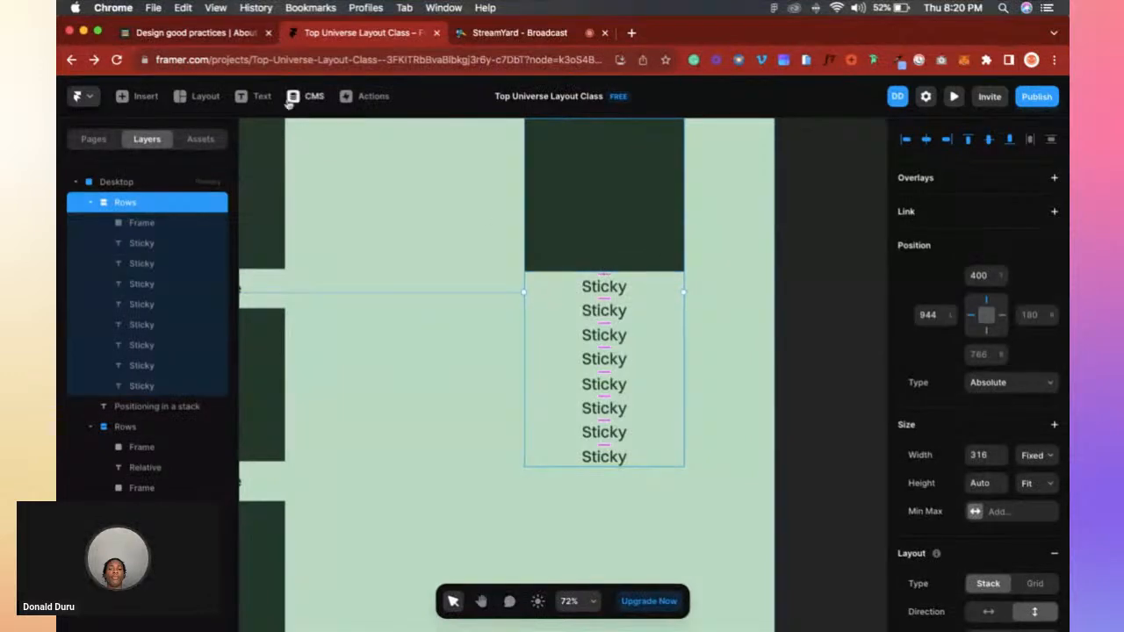
{"action": "scroll", "coordinate": [444, 271], "scroll_direction": "down", "scroll_amount": 5}
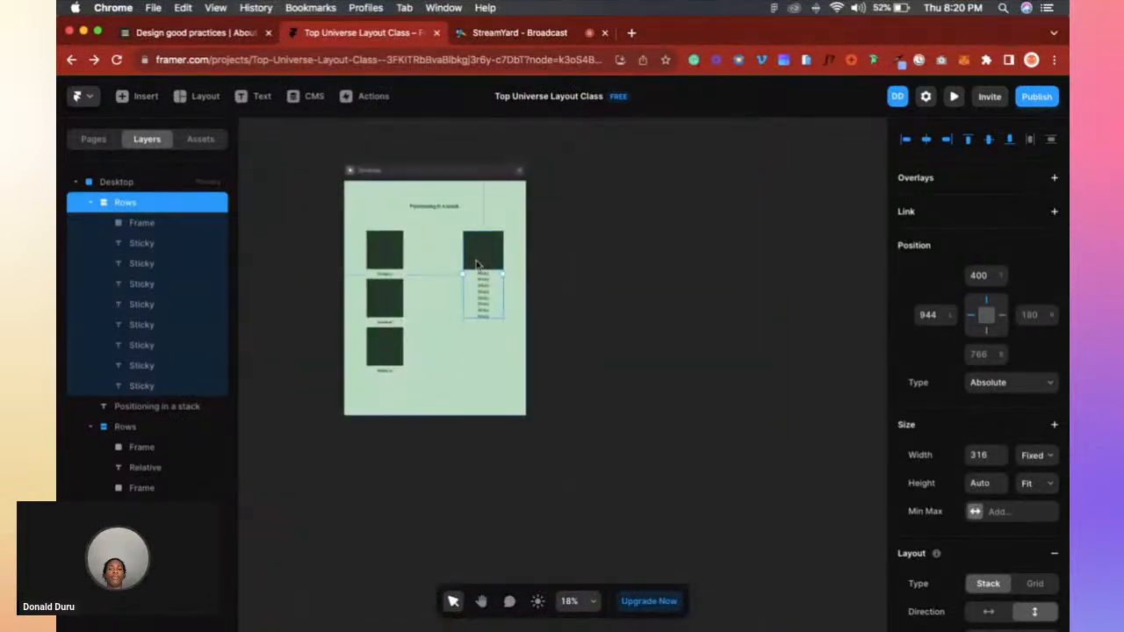
Preview the page and examine how the Relative and Sticky stacks start out side by side.
{"action": "key", "text": "super+p"}
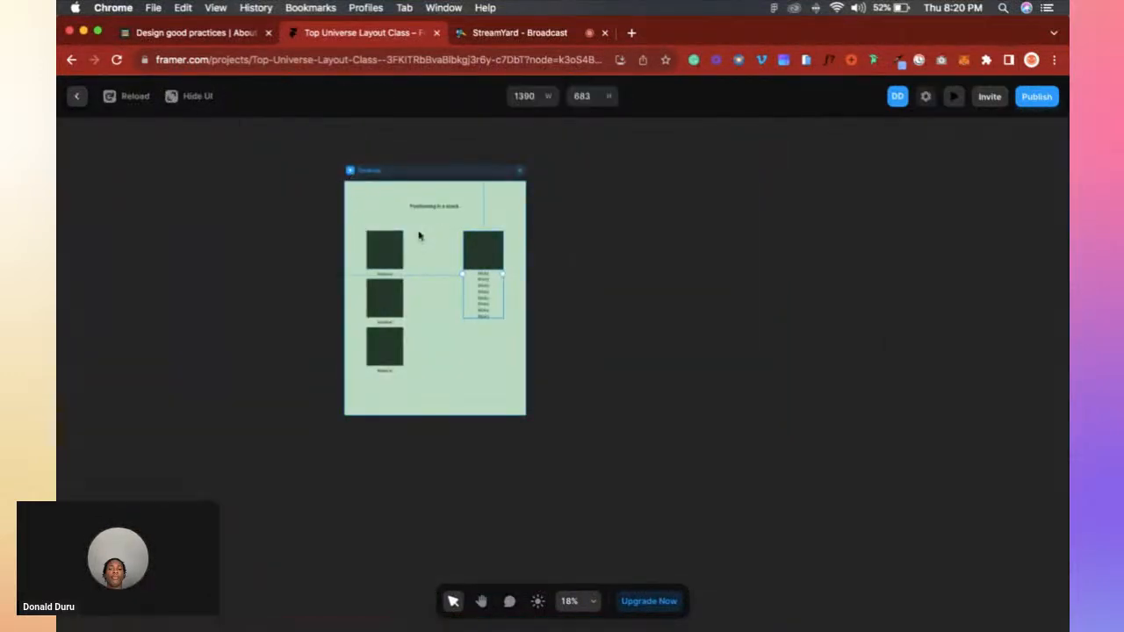
{"action": "scroll", "coordinate": [682, 383], "scroll_direction": "down", "scroll_amount": 5}
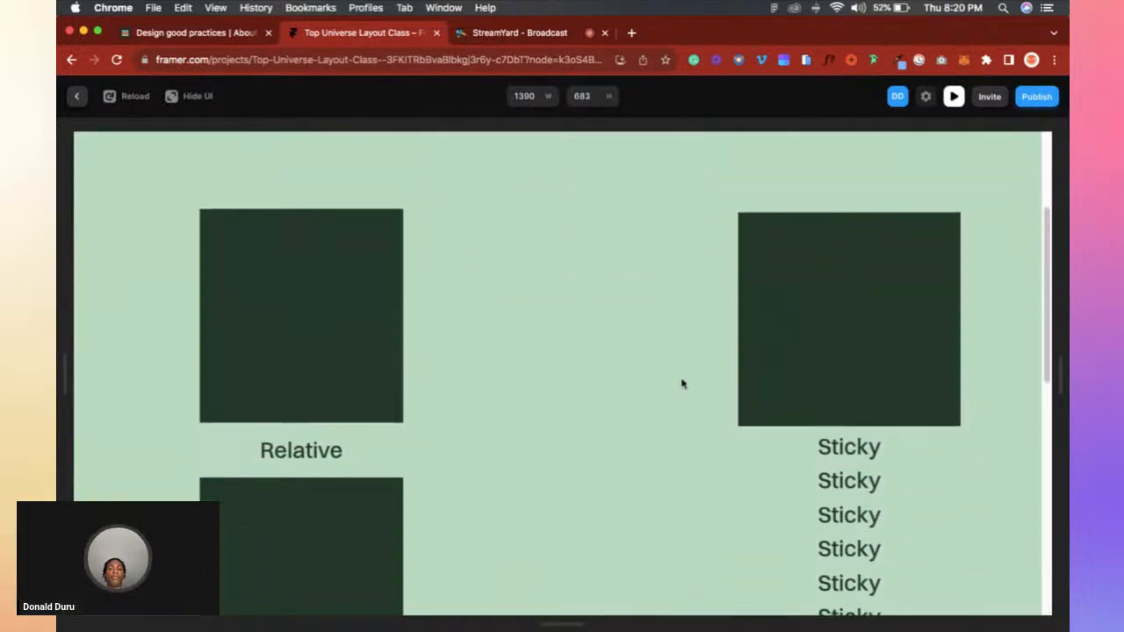
{"action": "scroll", "coordinate": [682, 383], "scroll_direction": "up", "scroll_amount": 3}
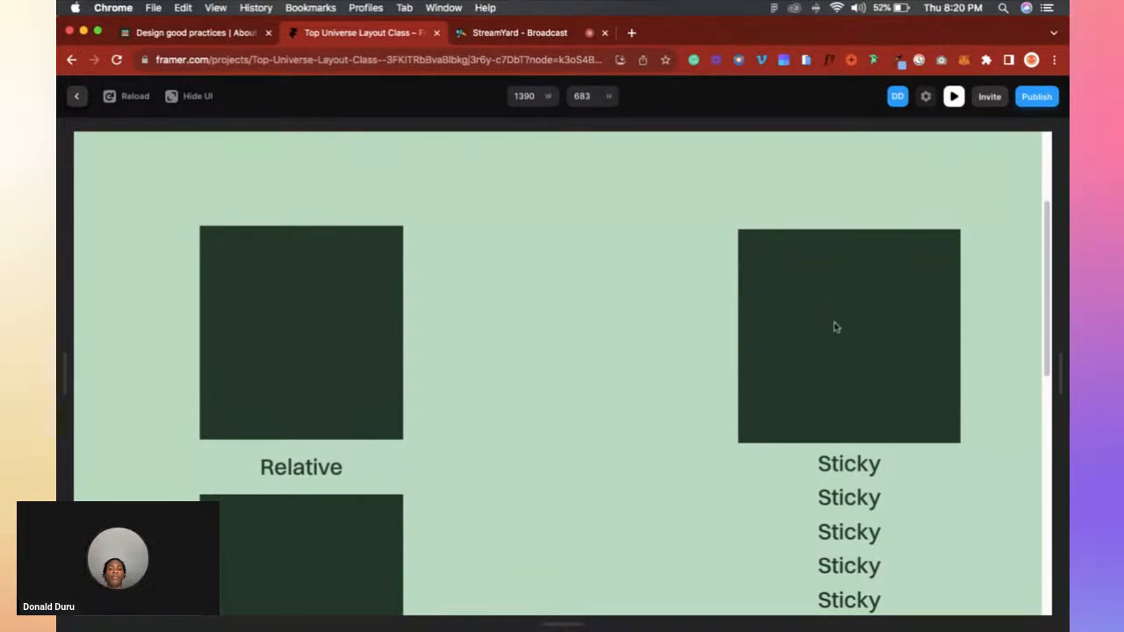
{"action": "scroll", "coordinate": [820, 324], "scroll_direction": "down", "scroll_amount": 2}
{"action": "scroll", "coordinate": [822, 337], "scroll_direction": "down", "scroll_amount": 1}
{"action": "scroll", "coordinate": [821, 337], "scroll_direction": "up", "scroll_amount": 1}
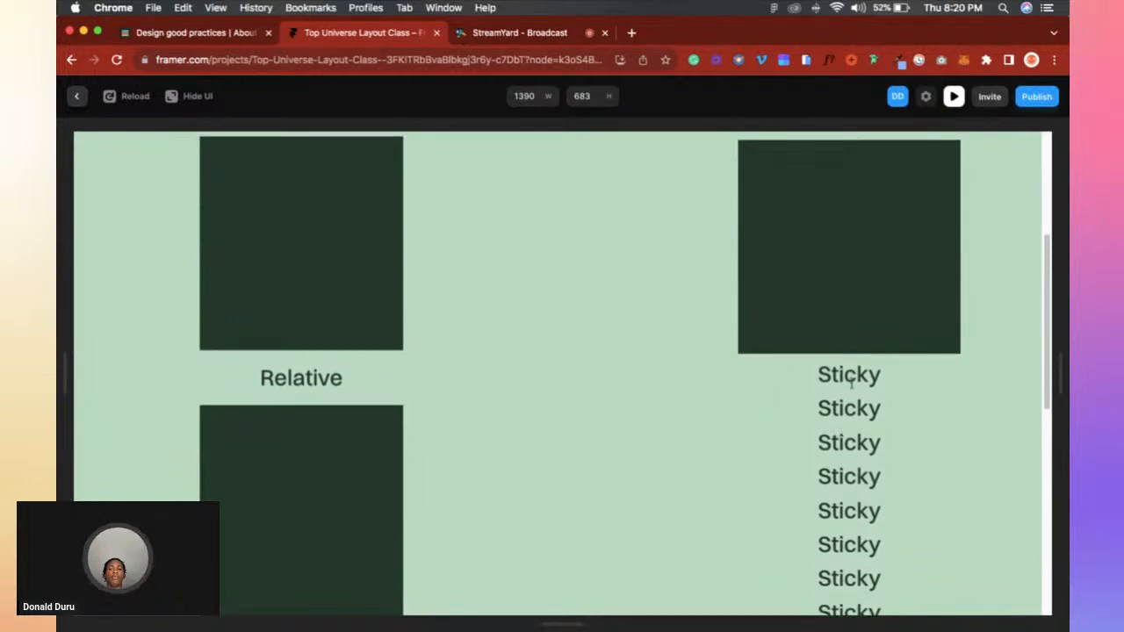
{"action": "scroll", "coordinate": [835, 324], "scroll_direction": "down", "scroll_amount": 1}
{"action": "scroll", "coordinate": [837, 325], "scroll_direction": "up", "scroll_amount": 1}
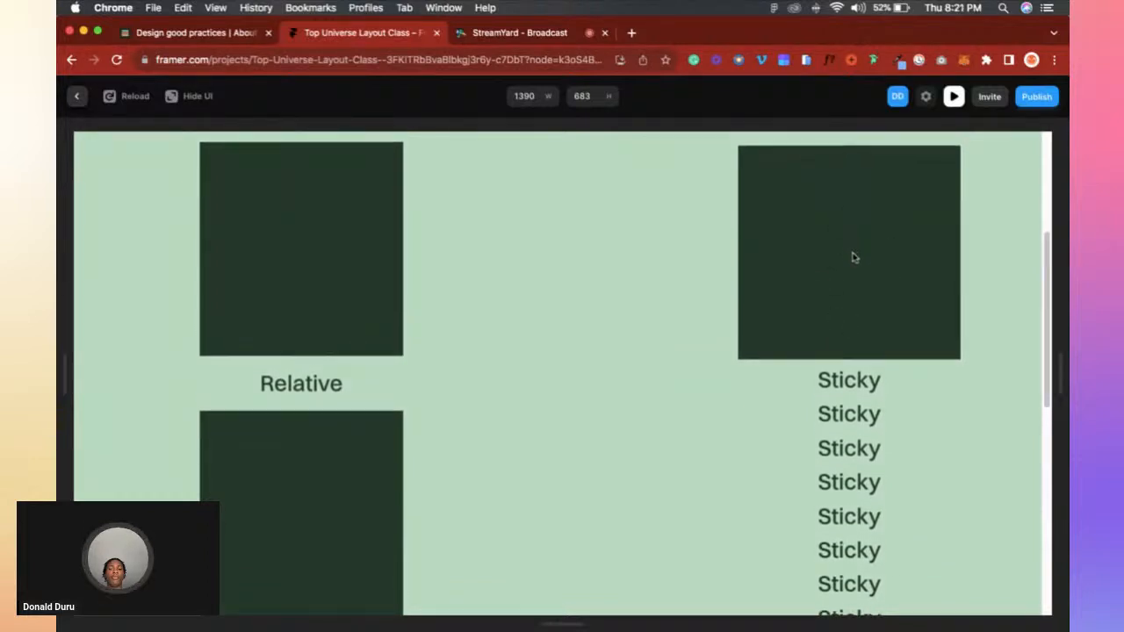
Scroll through the whole preview and back to compare how the Sticky frame and the Relative frames behave.
{"action": "scroll", "coordinate": [852, 256], "scroll_direction": "down", "scroll_amount": 2}
{"action": "scroll", "coordinate": [851, 257], "scroll_direction": "down", "scroll_amount": 4}
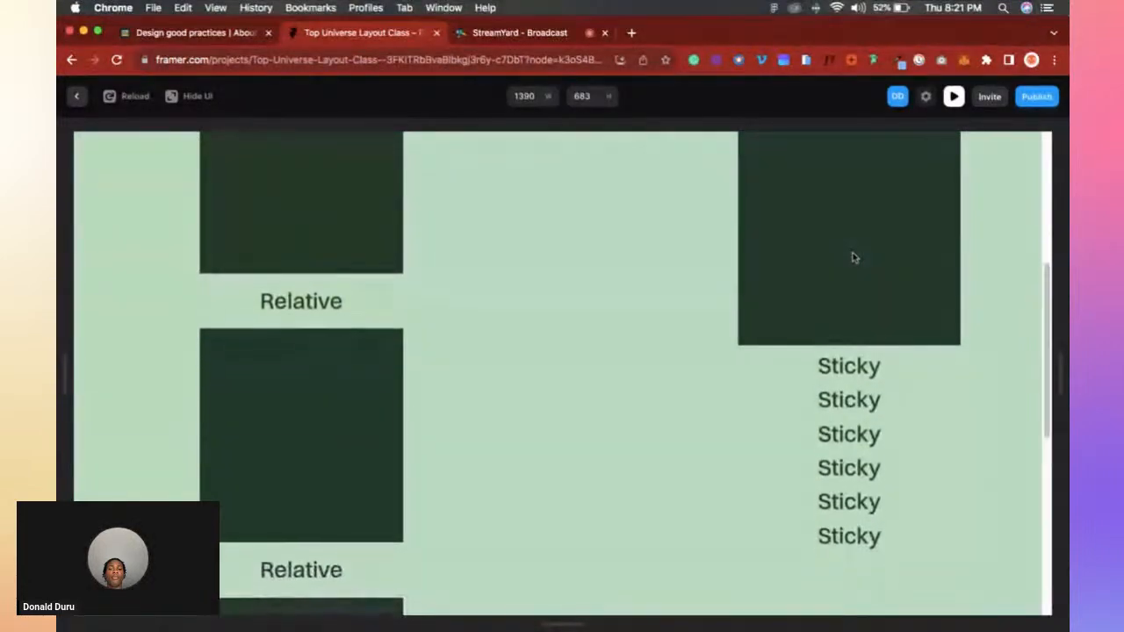
{"action": "scroll", "coordinate": [852, 257], "scroll_direction": "down", "scroll_amount": 7}
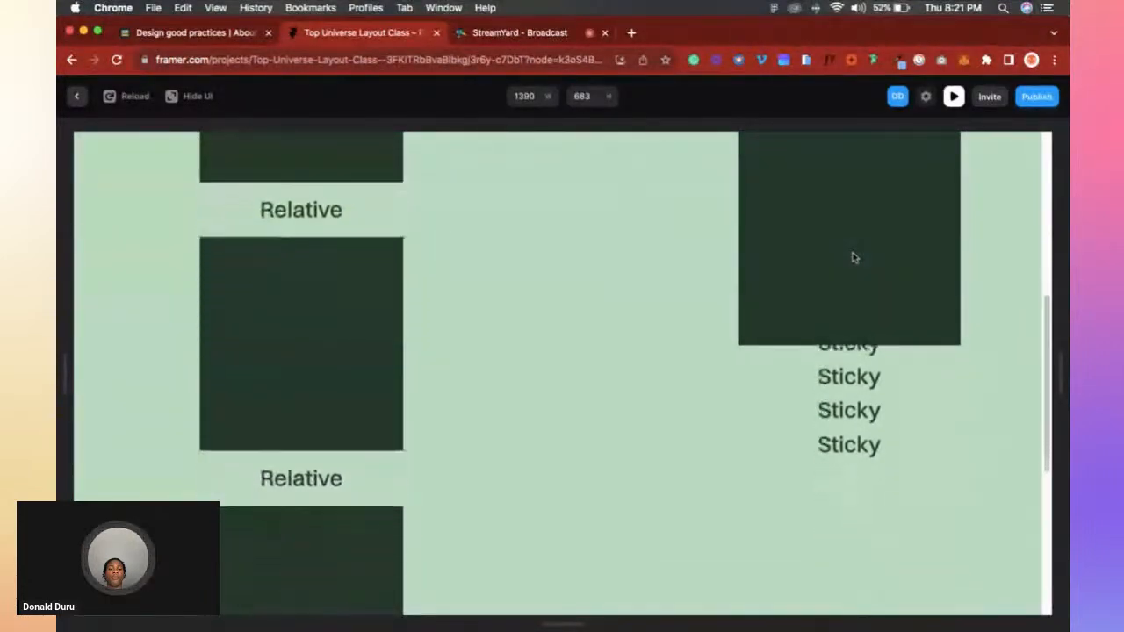
{"action": "scroll", "coordinate": [852, 258], "scroll_direction": "down", "scroll_amount": 8}
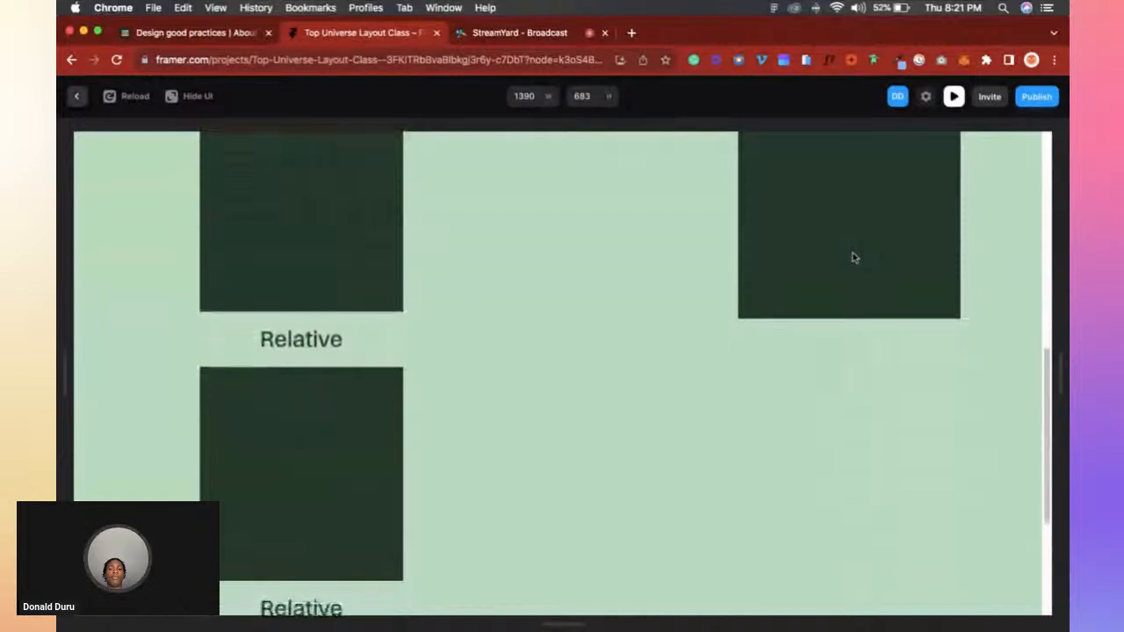
{"action": "scroll", "coordinate": [852, 257], "scroll_direction": "down", "scroll_amount": 8}
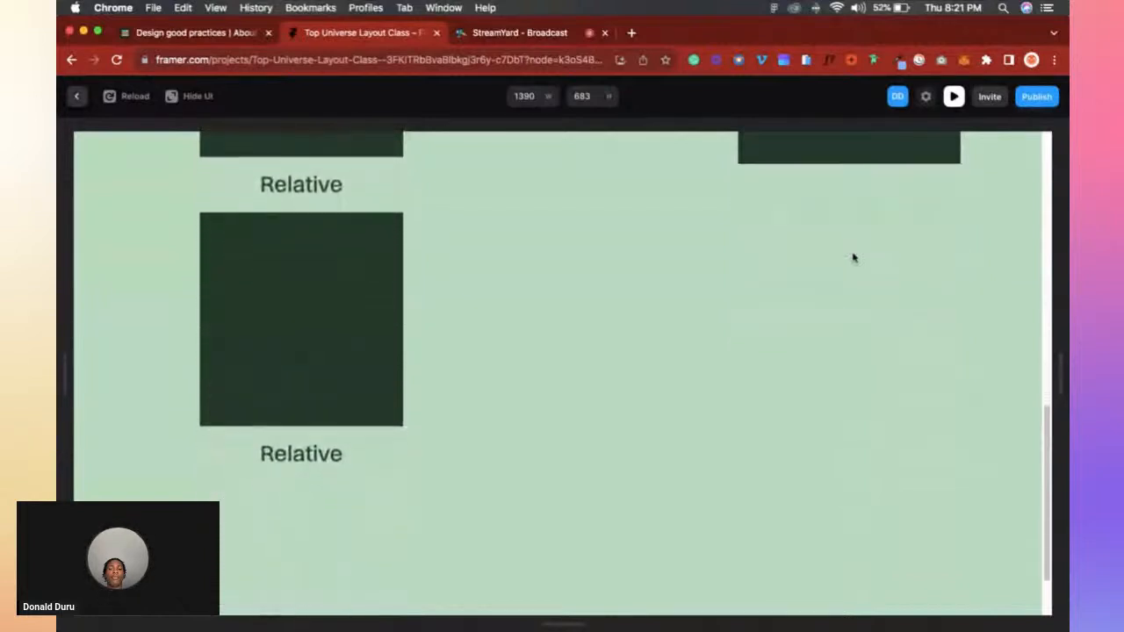
{"action": "scroll", "coordinate": [851, 257], "scroll_direction": "up", "scroll_amount": 15}
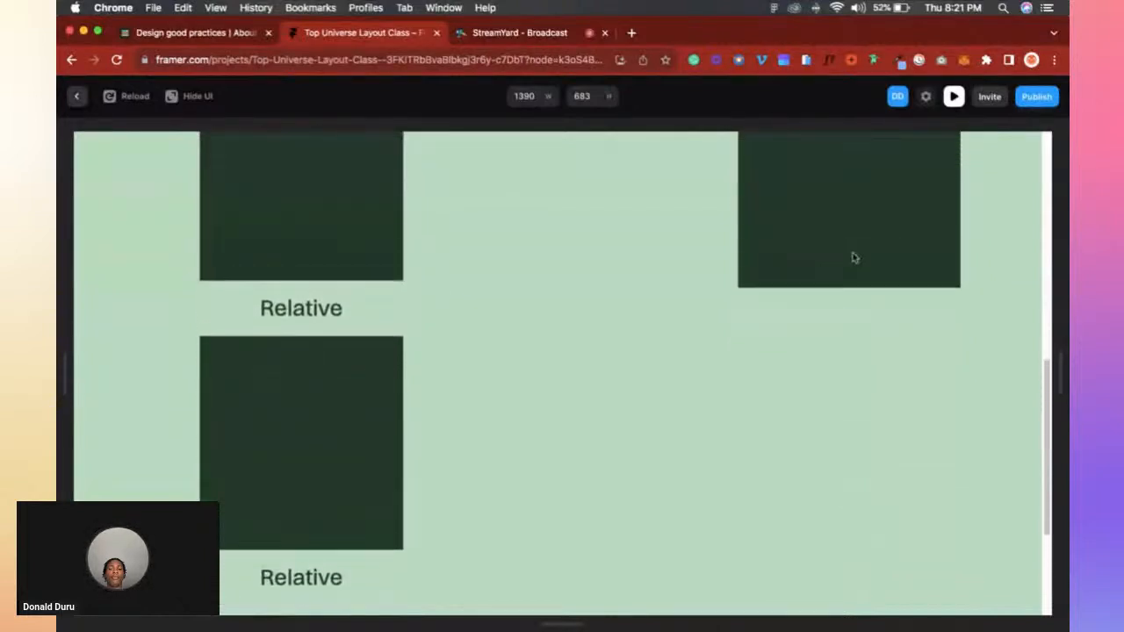
{"action": "scroll", "coordinate": [852, 257], "scroll_direction": "down", "scroll_amount": 15}
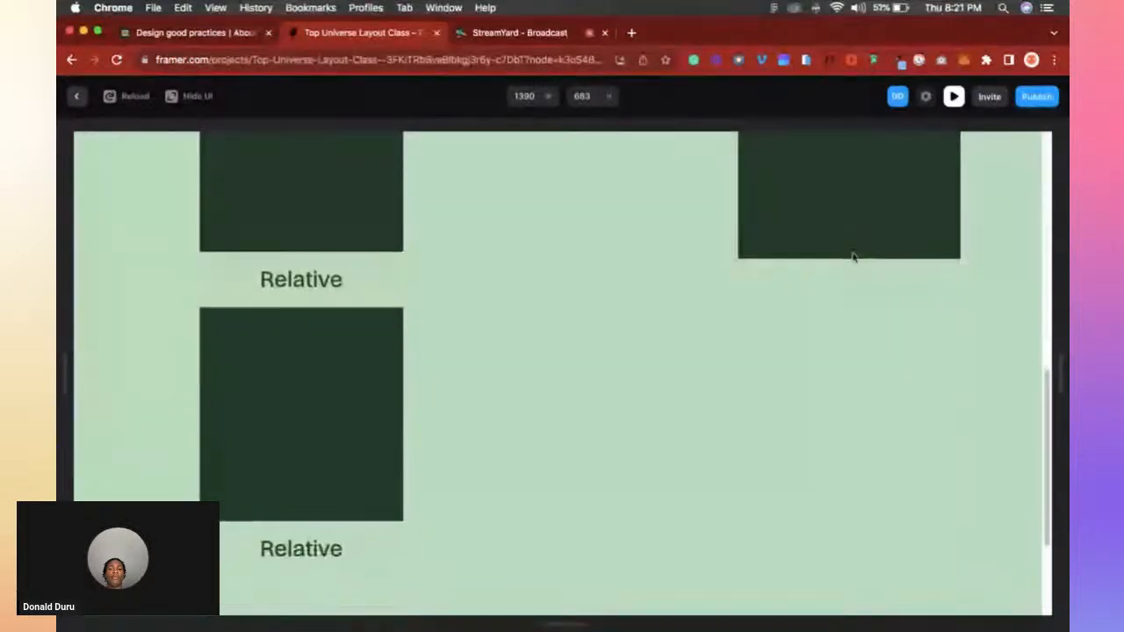
{"action": "scroll", "coordinate": [852, 257], "scroll_direction": "down", "scroll_amount": 4}
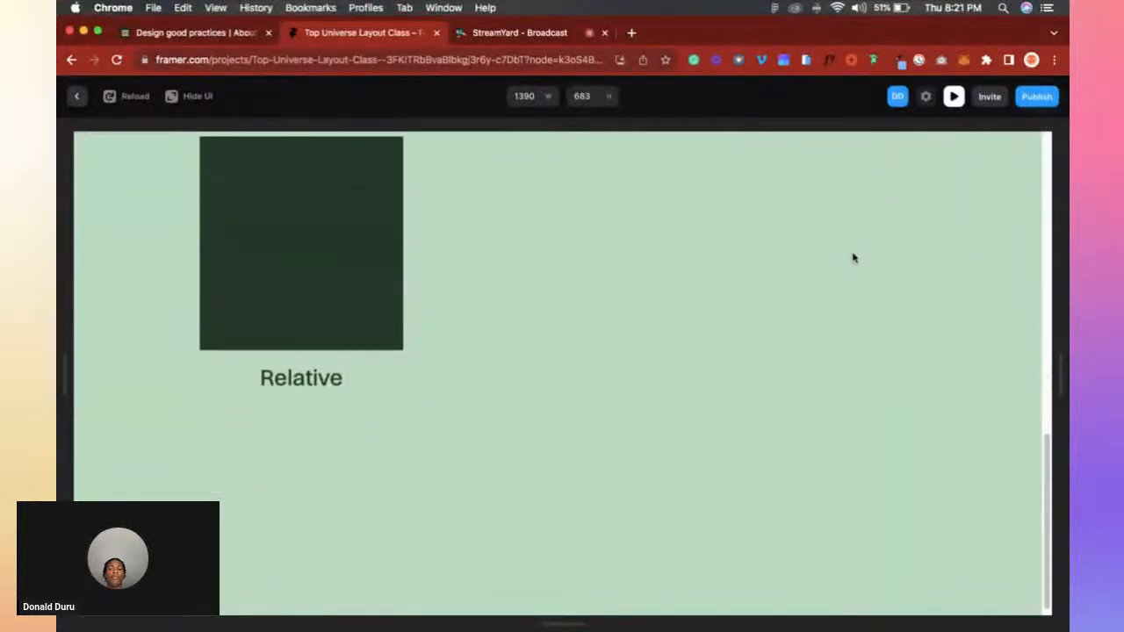
{"action": "scroll", "coordinate": [851, 258], "scroll_direction": "up", "scroll_amount": 10}
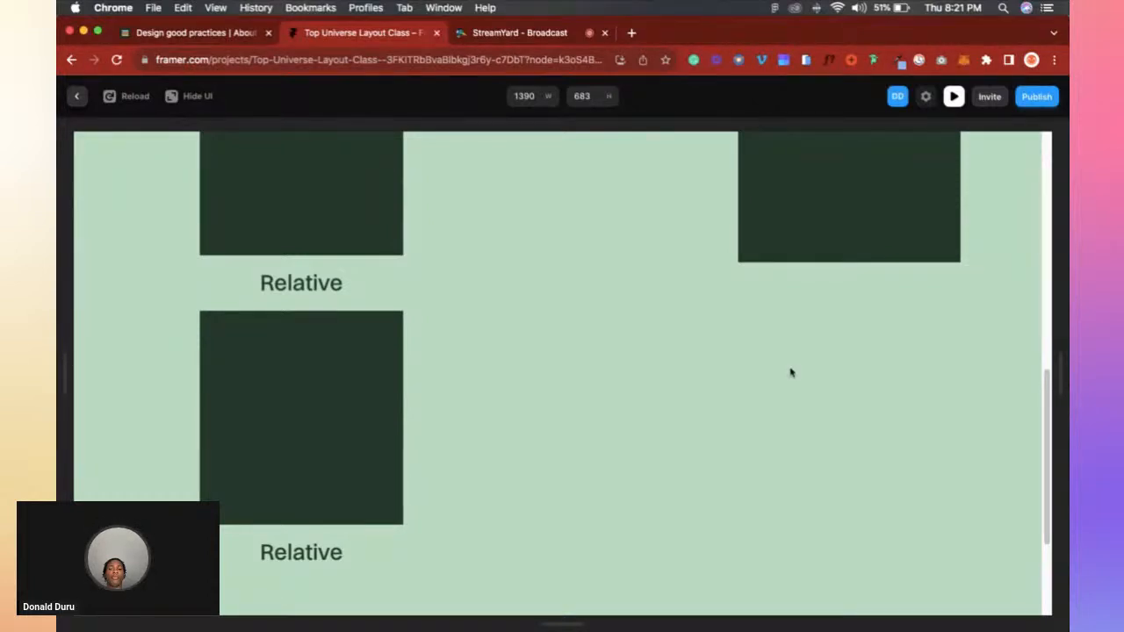
{"action": "scroll", "coordinate": [788, 402], "scroll_direction": "up", "scroll_amount": 10}
{"action": "scroll", "coordinate": [787, 404], "scroll_direction": "up", "scroll_amount": 5}
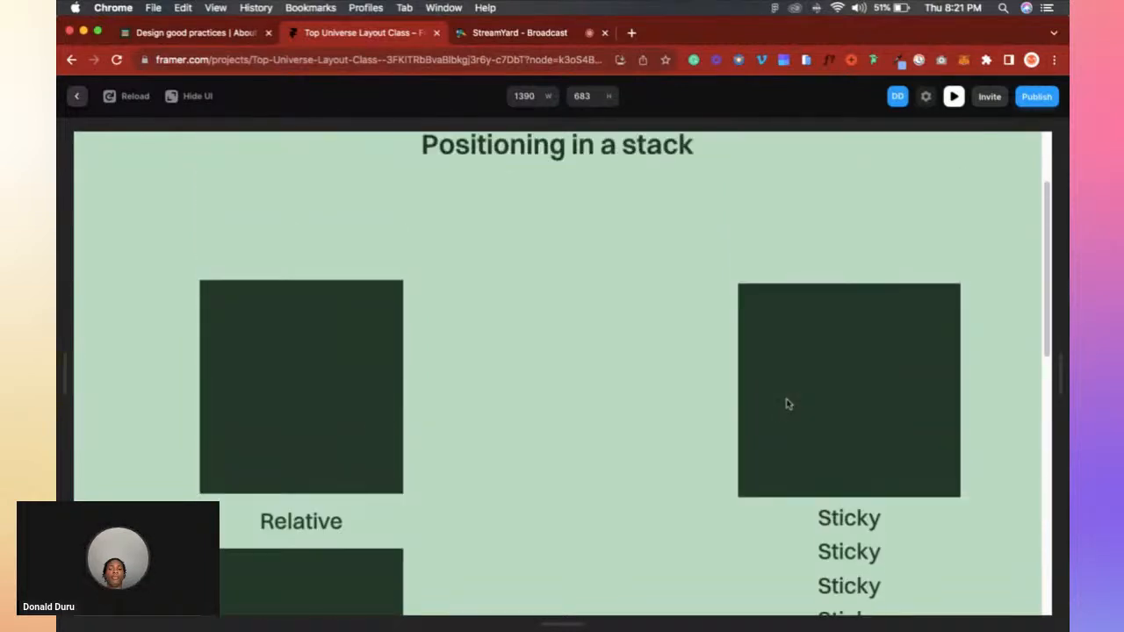
{"action": "scroll", "coordinate": [787, 404], "scroll_direction": "down", "scroll_amount": 5}
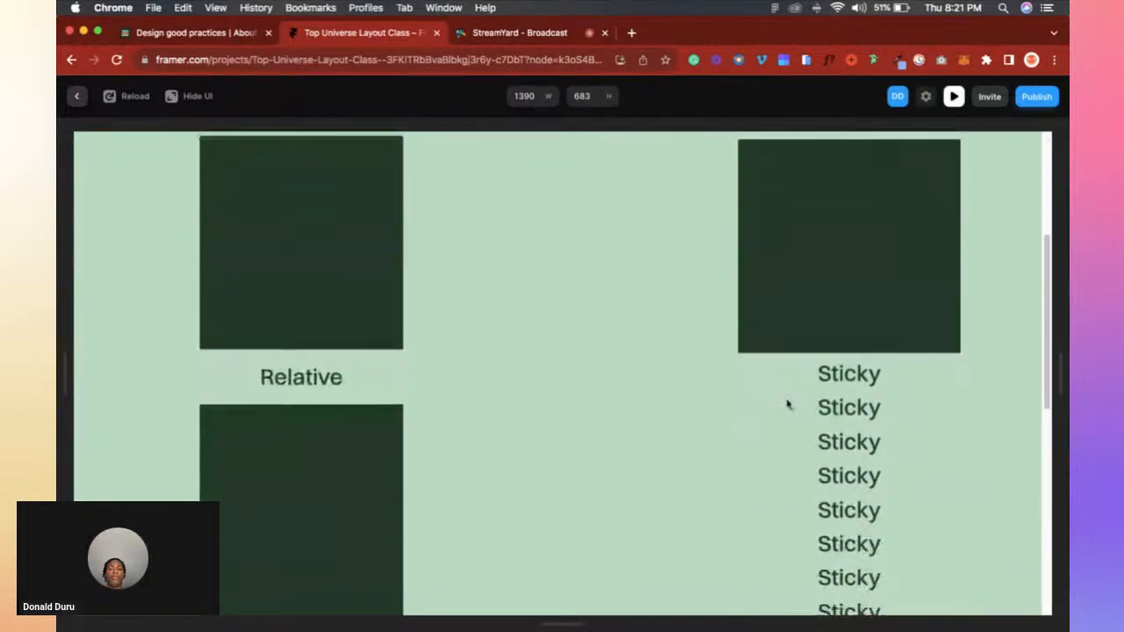
Scroll down the preview to its end, following how the Sticky frame moves against its texts and the Relative frames.
{"action": "scroll", "coordinate": [788, 404], "scroll_direction": "up", "scroll_amount": 3}
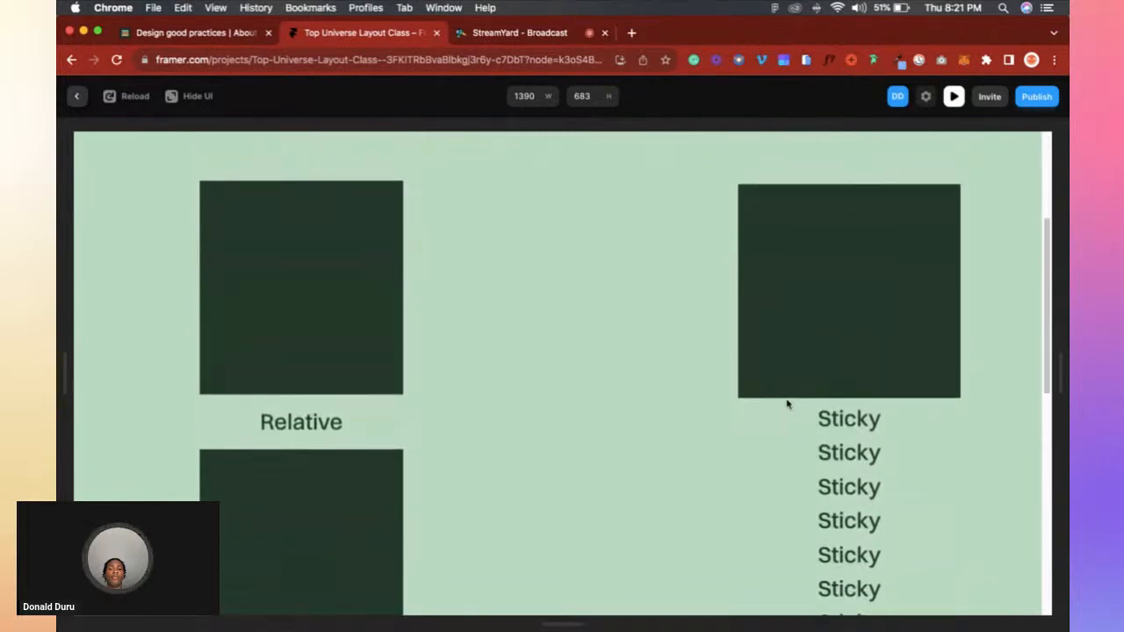
{"action": "scroll", "coordinate": [780, 258], "scroll_direction": "down", "scroll_amount": 2}
{"action": "scroll", "coordinate": [783, 261], "scroll_direction": "down", "scroll_amount": 1}
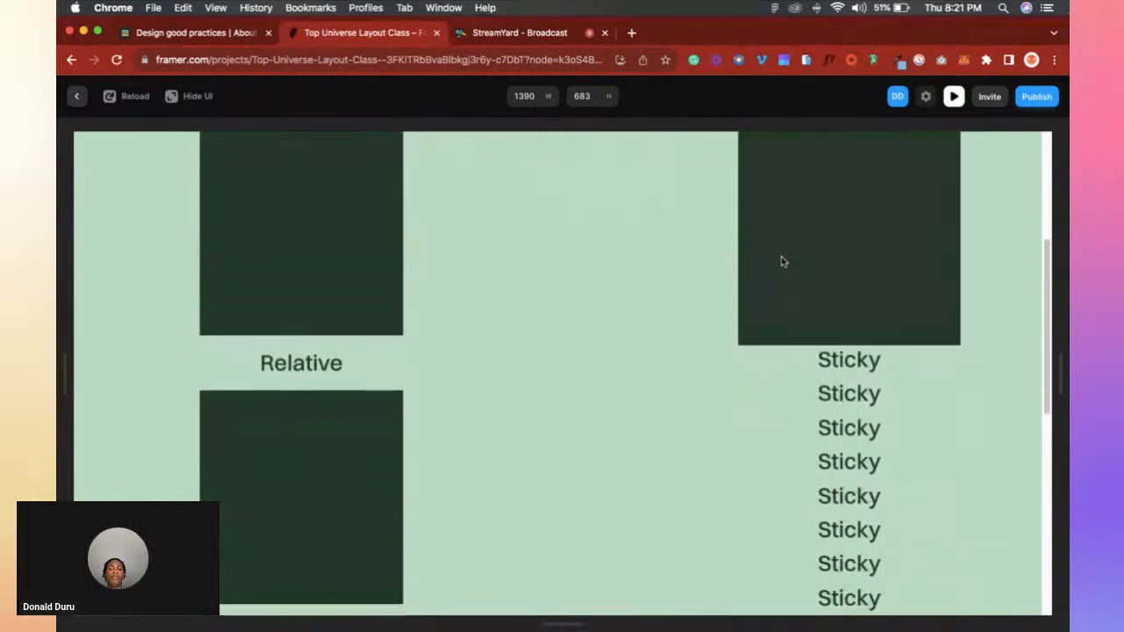
{"action": "scroll", "coordinate": [784, 261], "scroll_direction": "down", "scroll_amount": 3}
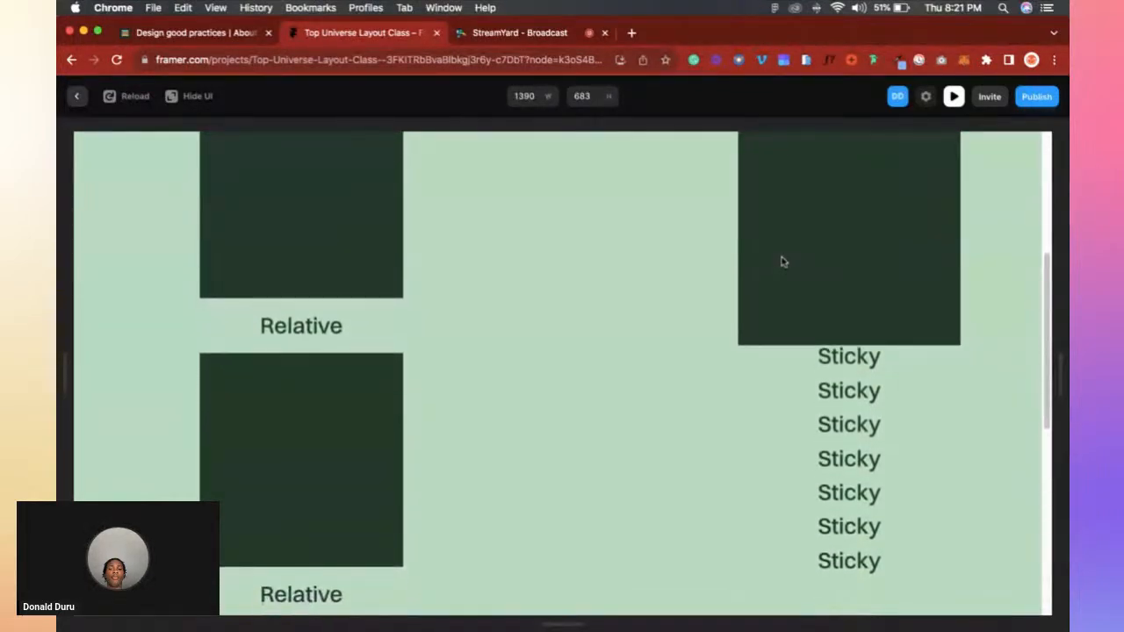
{"action": "scroll", "coordinate": [783, 262], "scroll_direction": "down", "scroll_amount": 6}
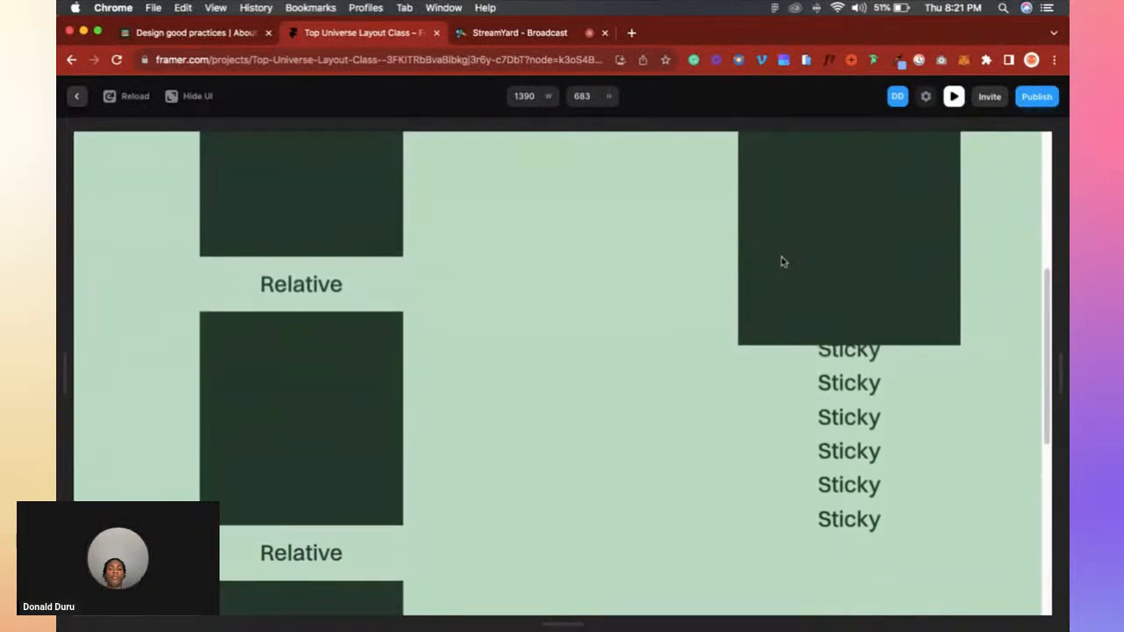
{"action": "scroll", "coordinate": [784, 261], "scroll_direction": "down", "scroll_amount": 5}
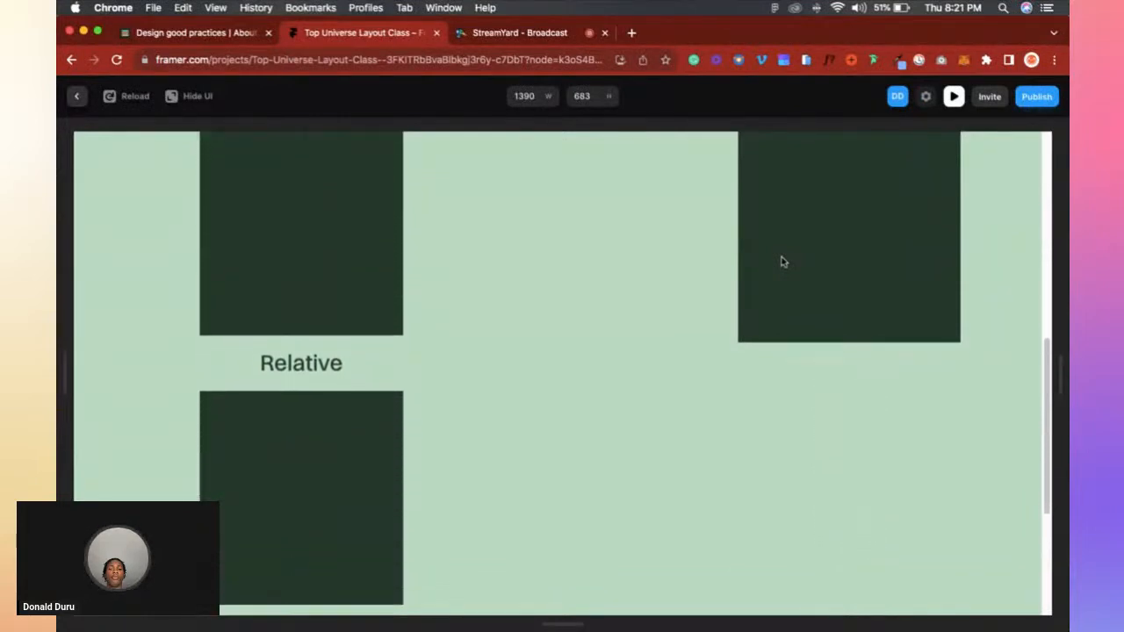
{"action": "scroll", "coordinate": [784, 261], "scroll_direction": "down", "scroll_amount": 3}
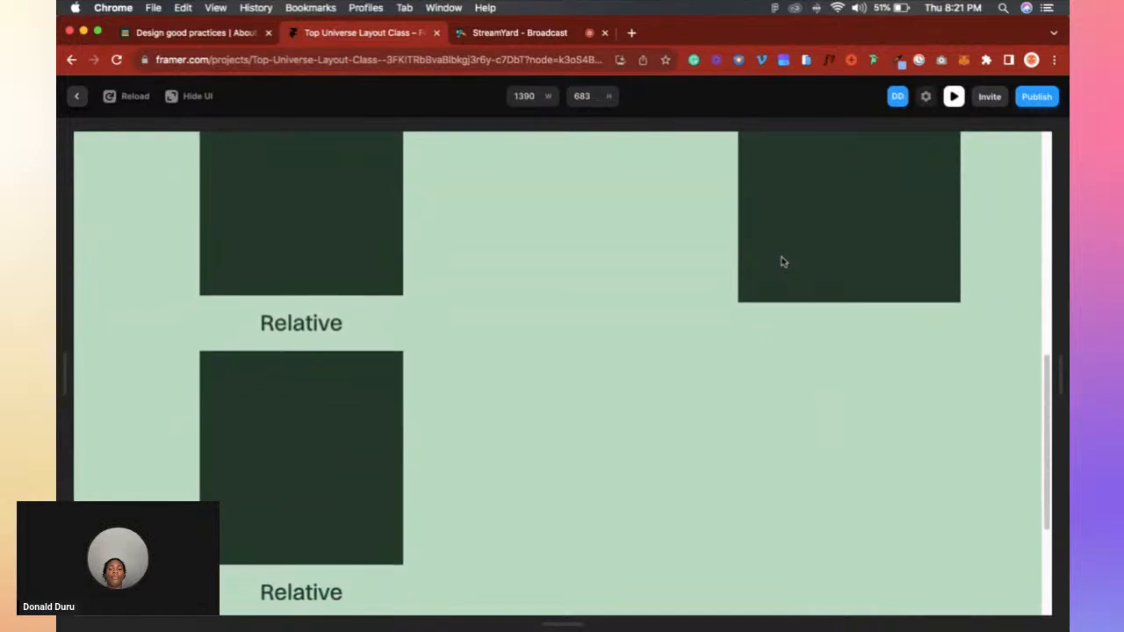
{"action": "scroll", "coordinate": [783, 261], "scroll_direction": "down", "scroll_amount": 6}
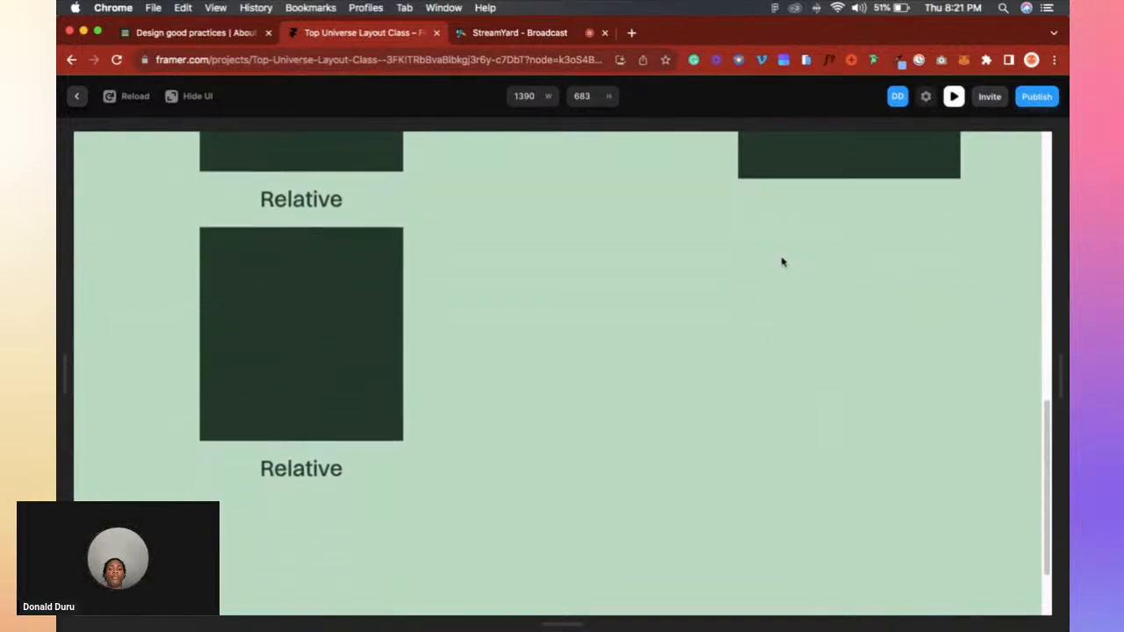
{"action": "scroll", "coordinate": [783, 261], "scroll_direction": "down", "scroll_amount": 3}
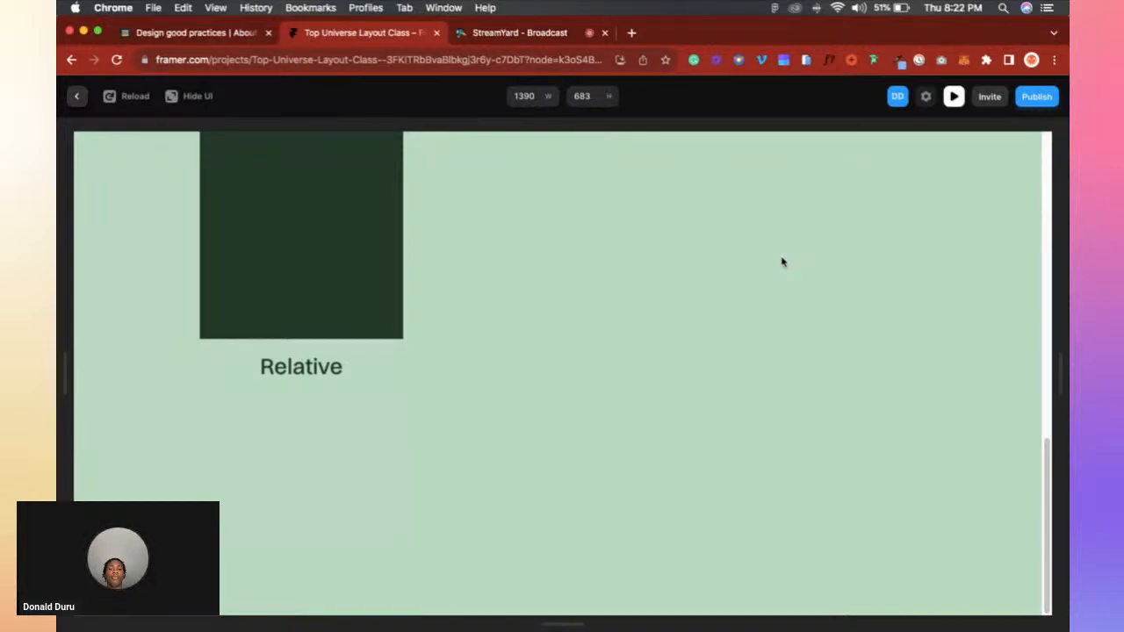
Scroll the preview back up to the first Relative and Sticky frames, and close the preview.
{"action": "scroll", "coordinate": [783, 262], "scroll_direction": "up", "scroll_amount": 1}
{"action": "scroll", "coordinate": [782, 258], "scroll_direction": "up", "scroll_amount": 3}
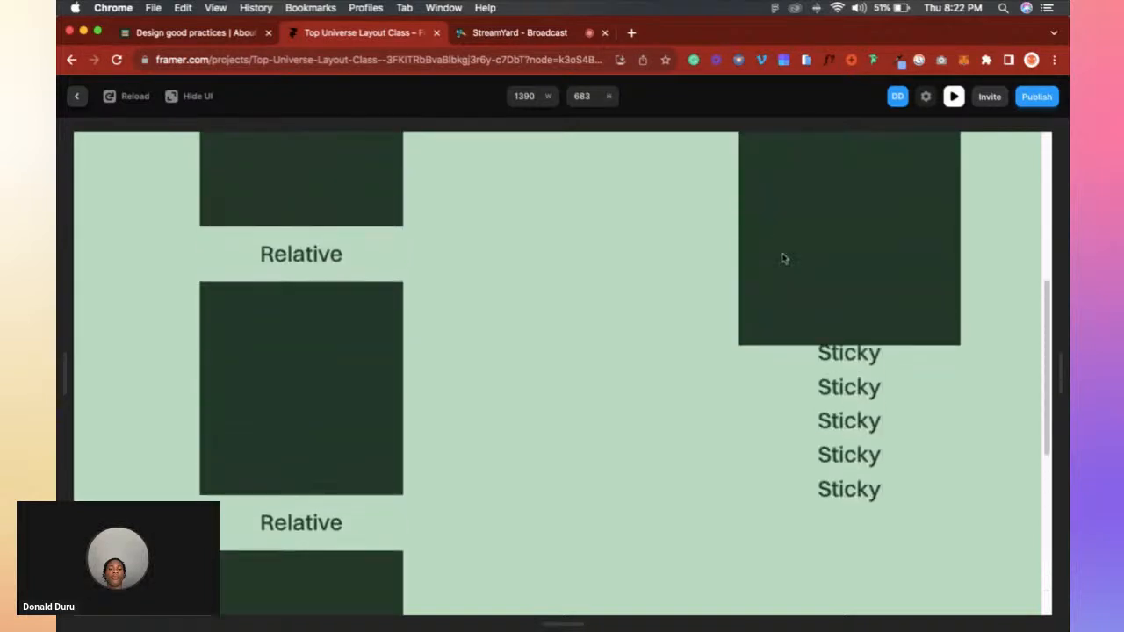
{"action": "scroll", "coordinate": [782, 258], "scroll_direction": "up", "scroll_amount": 5}
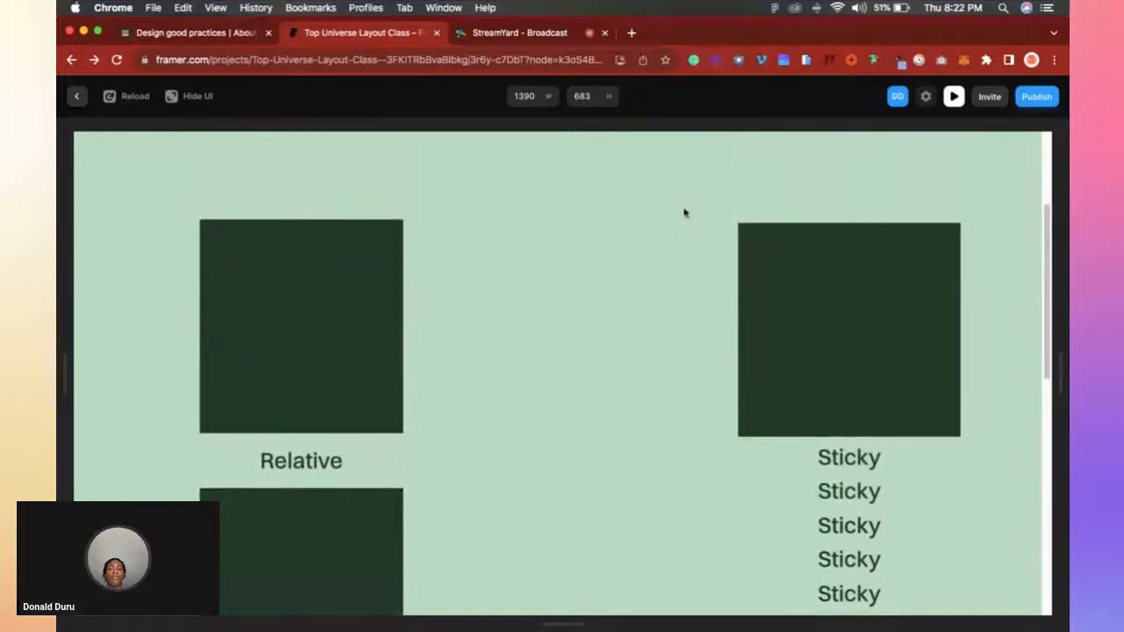
{"action": "key", "text": "Escape"}
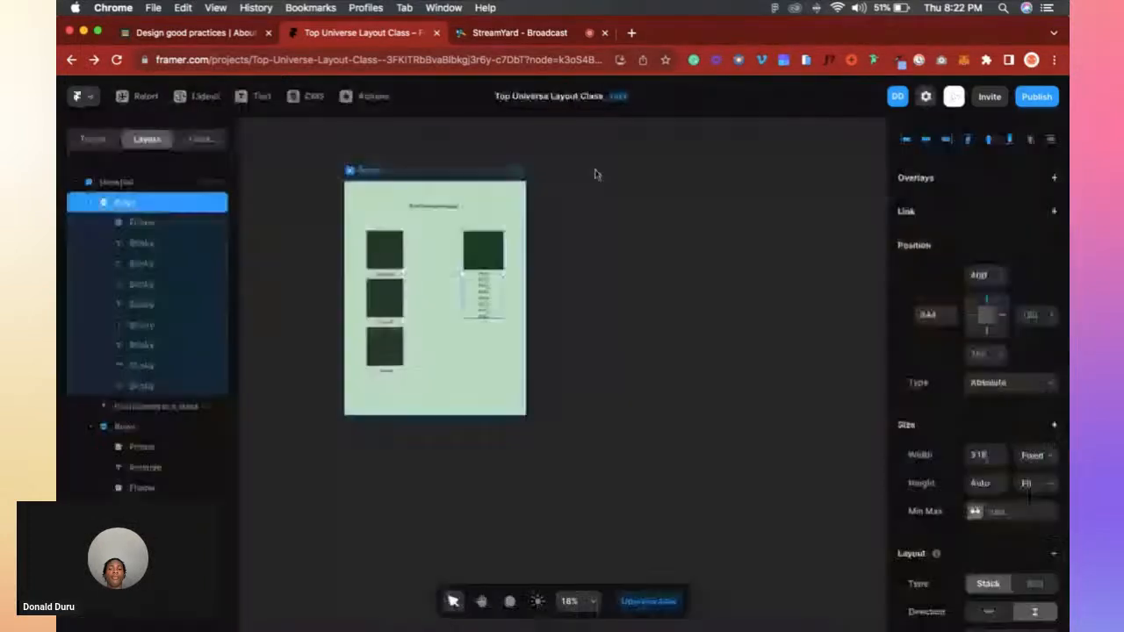
Open the /sizing page and look over its heading, dark frame and paragraph.
{"action": "left_click", "coordinate": [94, 139]}
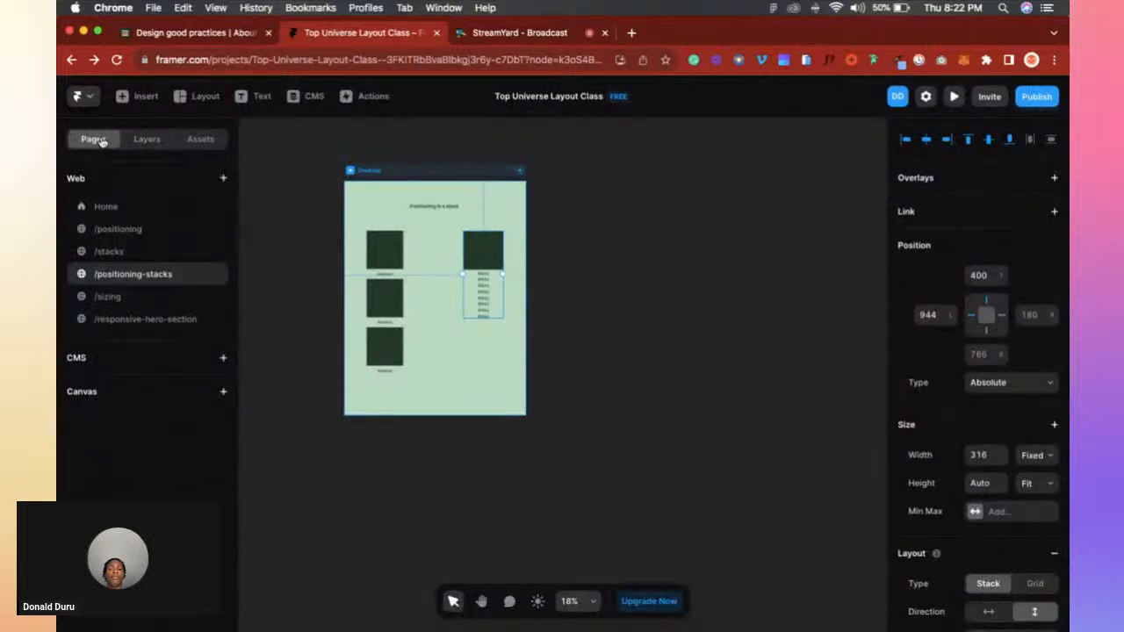
{"action": "left_click", "coordinate": [110, 297]}
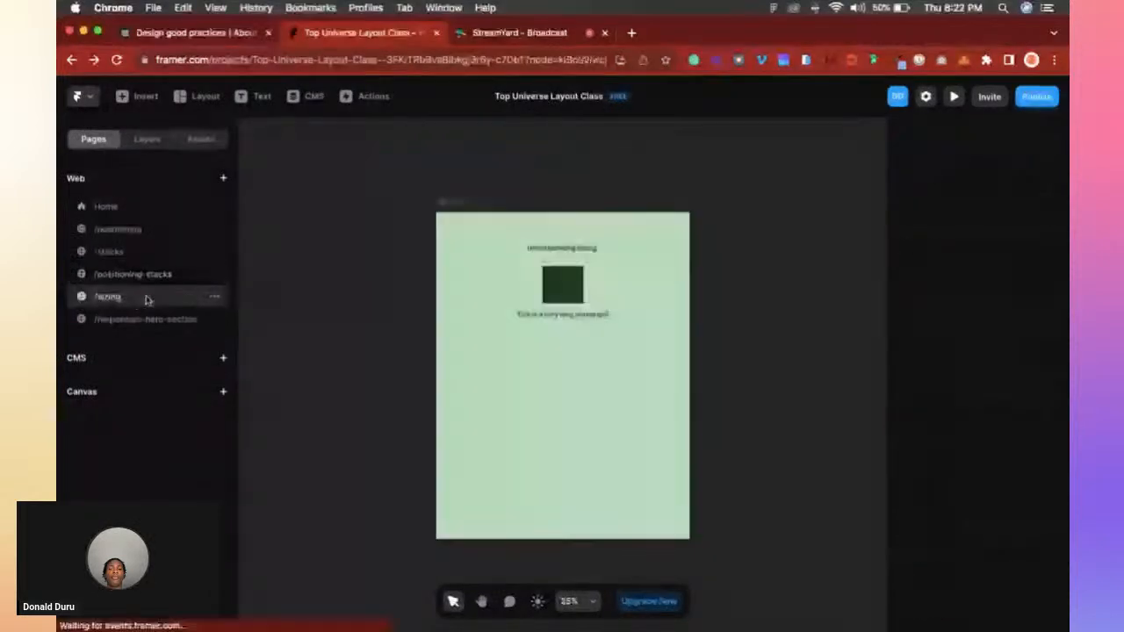
{"action": "scroll", "coordinate": [501, 293], "scroll_direction": "up", "scroll_amount": 5}
{"action": "scroll", "coordinate": [502, 293], "scroll_direction": "right", "scroll_amount": 2}
{"action": "scroll", "coordinate": [517, 276], "scroll_direction": "down", "scroll_amount": 3}
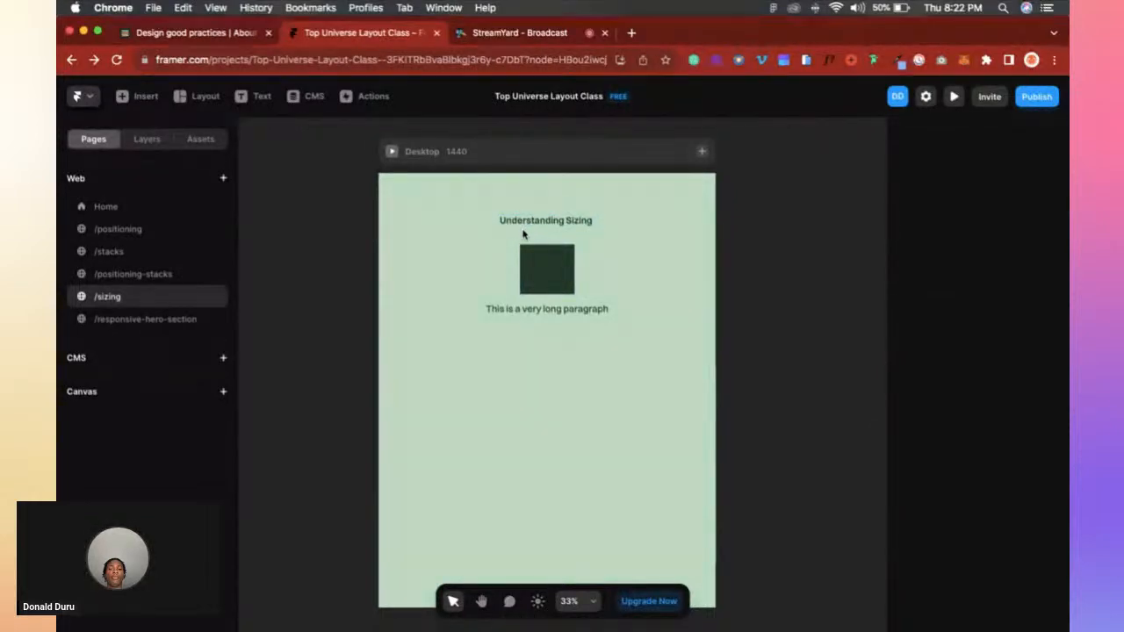
{"action": "scroll", "coordinate": [538, 270], "scroll_direction": "up", "scroll_amount": 3}
{"action": "scroll", "coordinate": [537, 269], "scroll_direction": "up", "scroll_amount": 3}
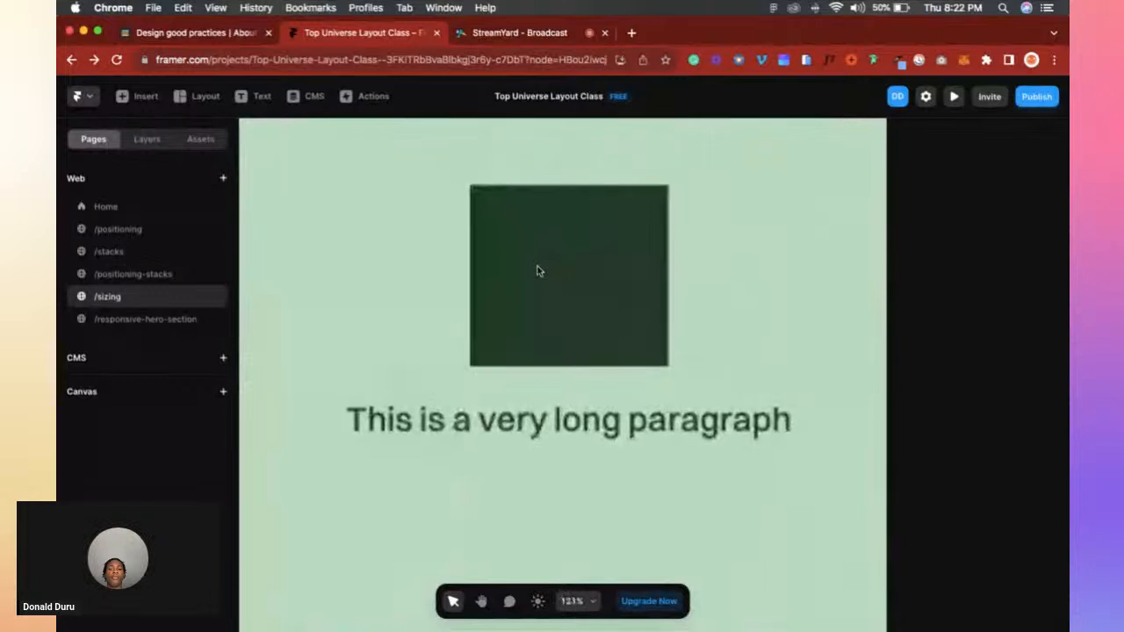
{"action": "scroll", "coordinate": [540, 281], "scroll_direction": "down", "scroll_amount": 3}
{"action": "scroll", "coordinate": [548, 307], "scroll_direction": "down", "scroll_amount": 2}
{"action": "scroll", "coordinate": [550, 304], "scroll_direction": "down", "scroll_amount": 1}
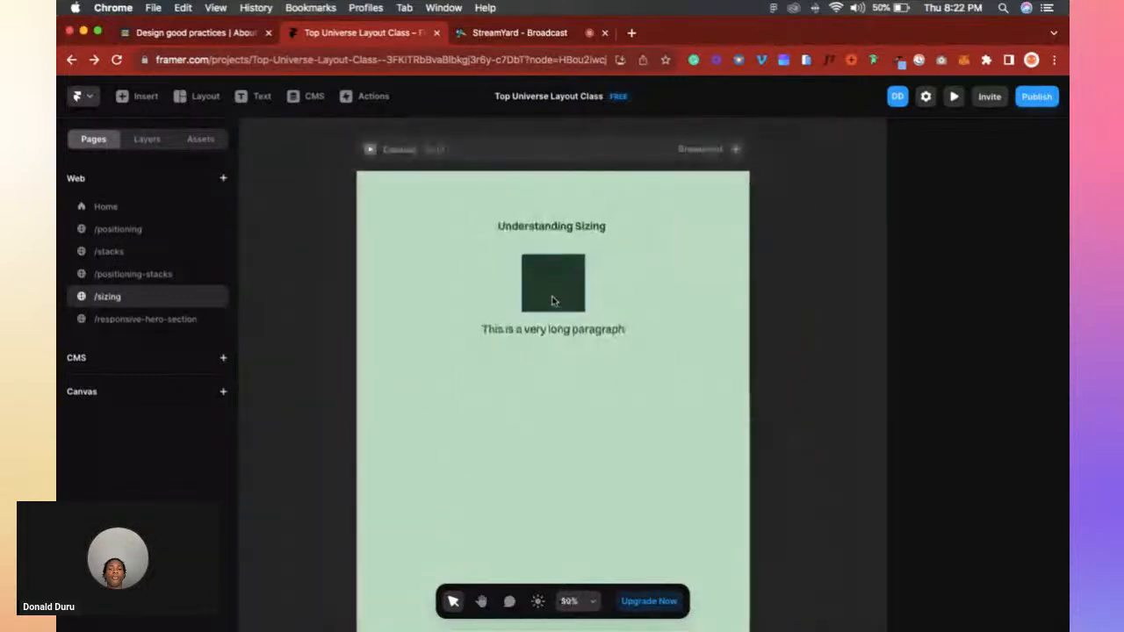
Select the dark frame under the Understanding Sizing heading and examine its width sizing options and dimensions.
{"action": "left_click", "coordinate": [553, 303]}
{"action": "left_click", "coordinate": [1045, 457]}
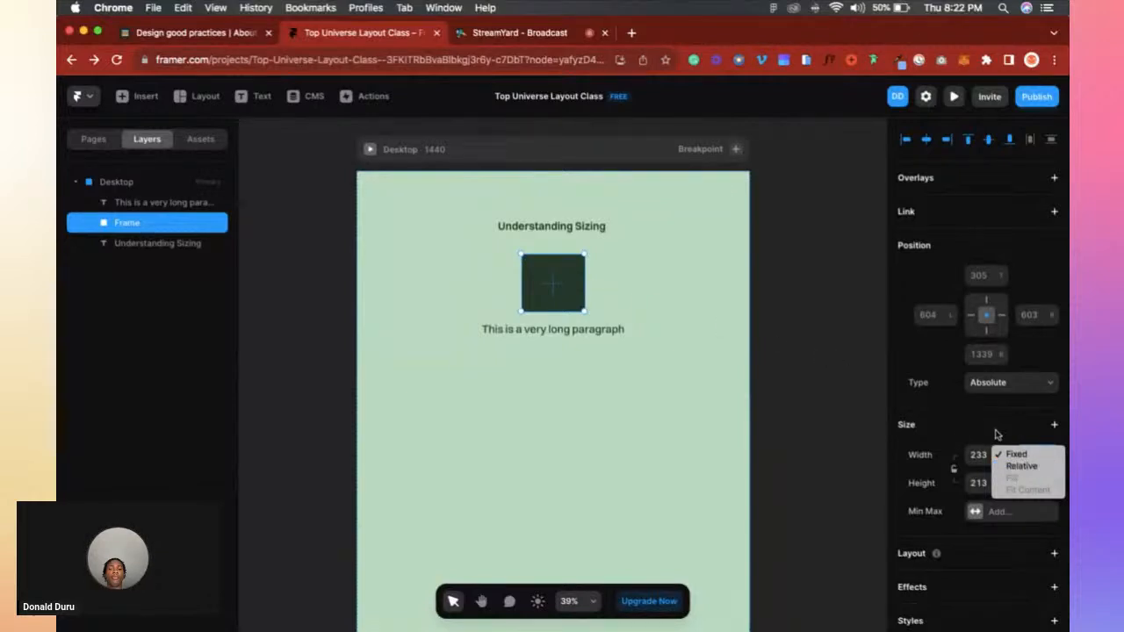
{"action": "left_click", "coordinate": [966, 438]}
{"action": "scroll", "coordinate": [502, 252], "scroll_direction": "up", "scroll_amount": 5}
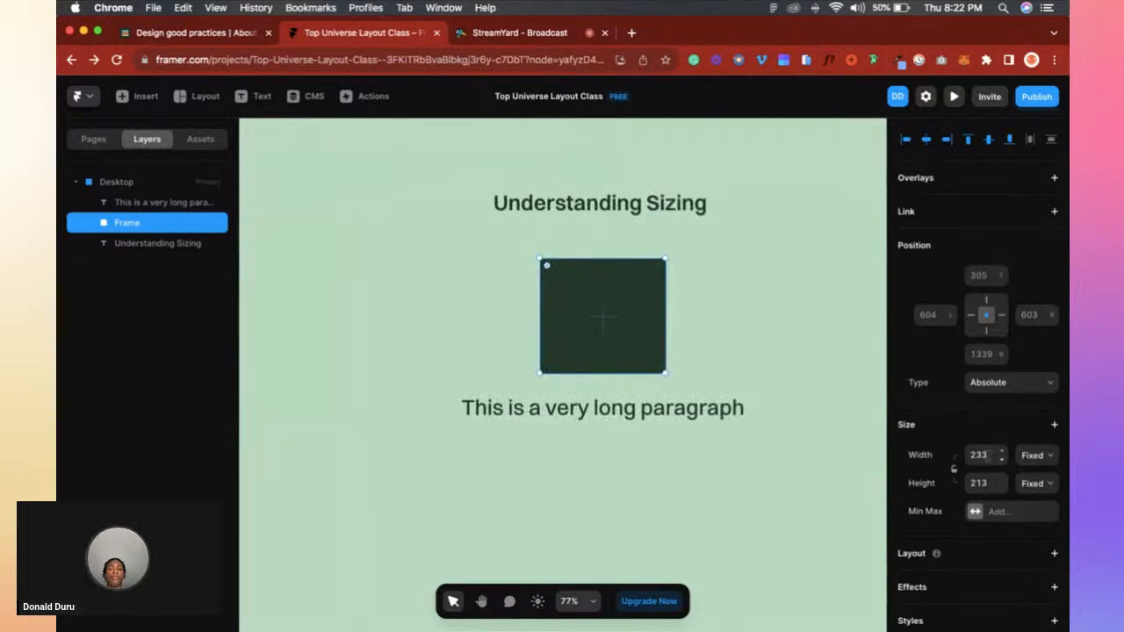
{"action": "scroll", "coordinate": [584, 299], "scroll_direction": "down", "scroll_amount": 5}
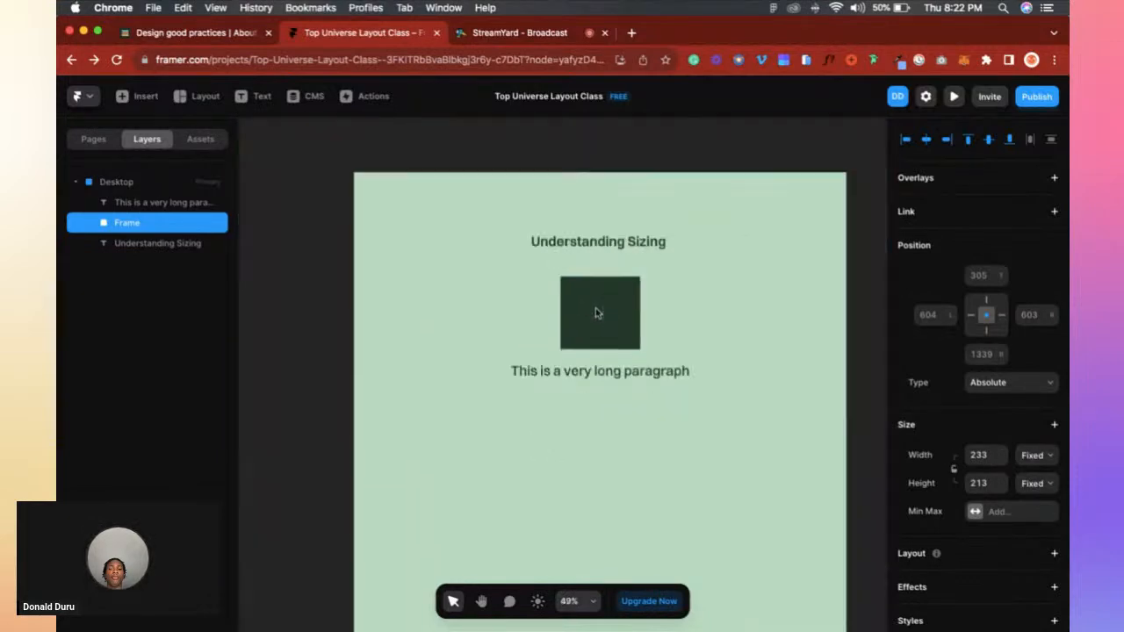
{"action": "scroll", "coordinate": [606, 318], "scroll_direction": "up", "scroll_amount": 4}
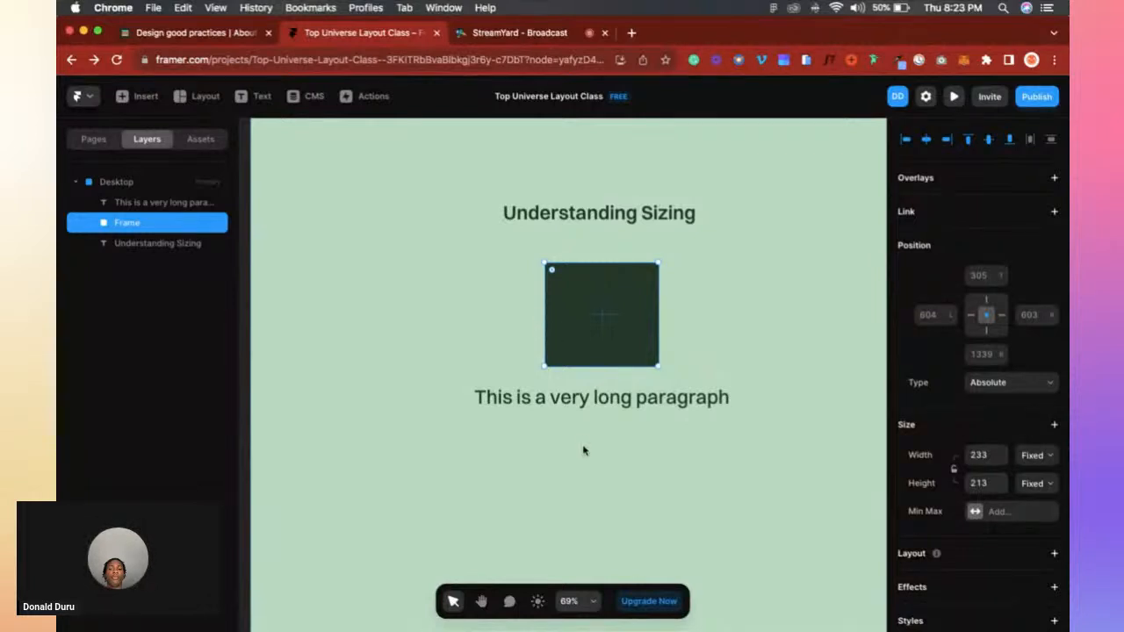
Wrap the paragraph text and the dark frame together in a new parent frame.
{"action": "left_click", "coordinate": [567, 399]}
{"action": "left_click", "coordinate": [606, 345], "text": "shift"}
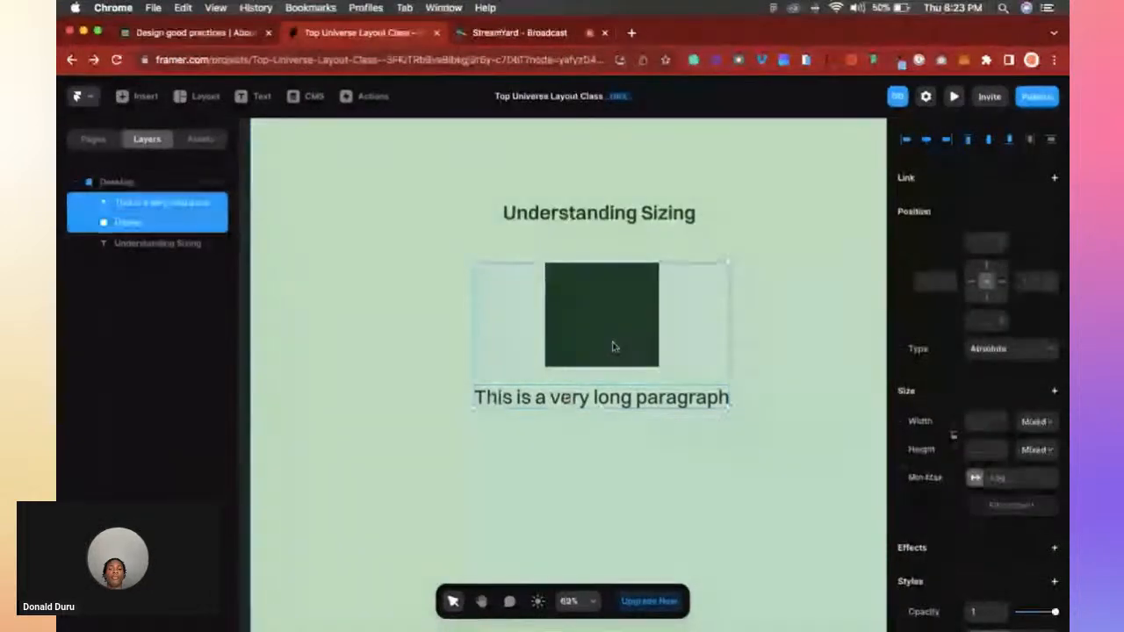
{"action": "key", "text": "super+alt+g"}
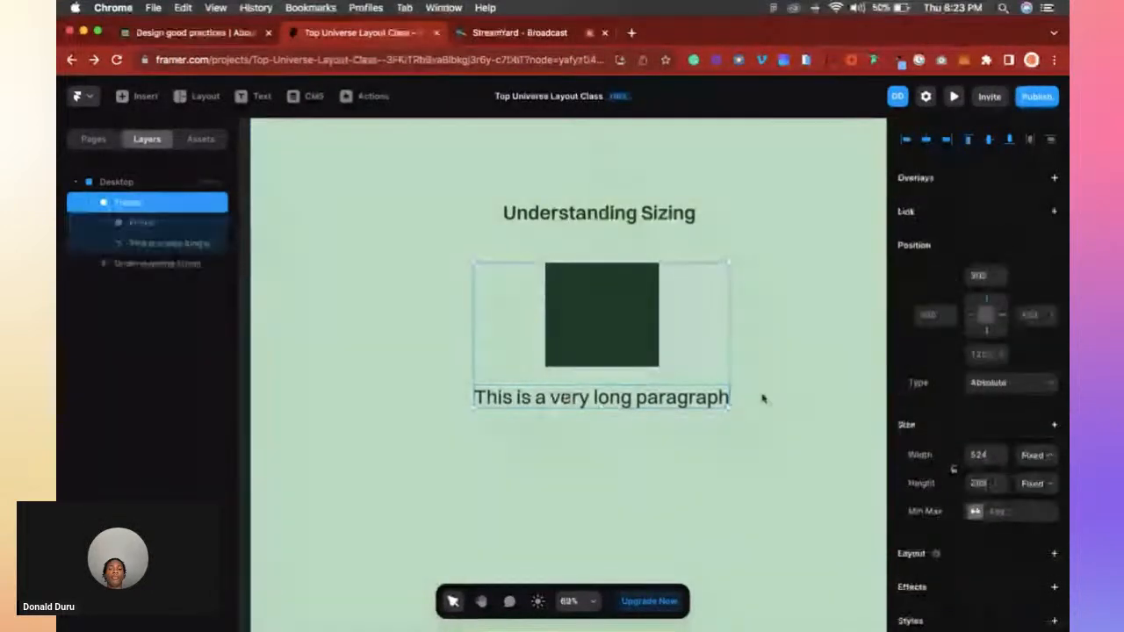
Examine the parent frame's width sizing options, including Fit Content, and inspect the dark frame and paragraph inside it.
{"action": "left_click", "coordinate": [1032, 455]}
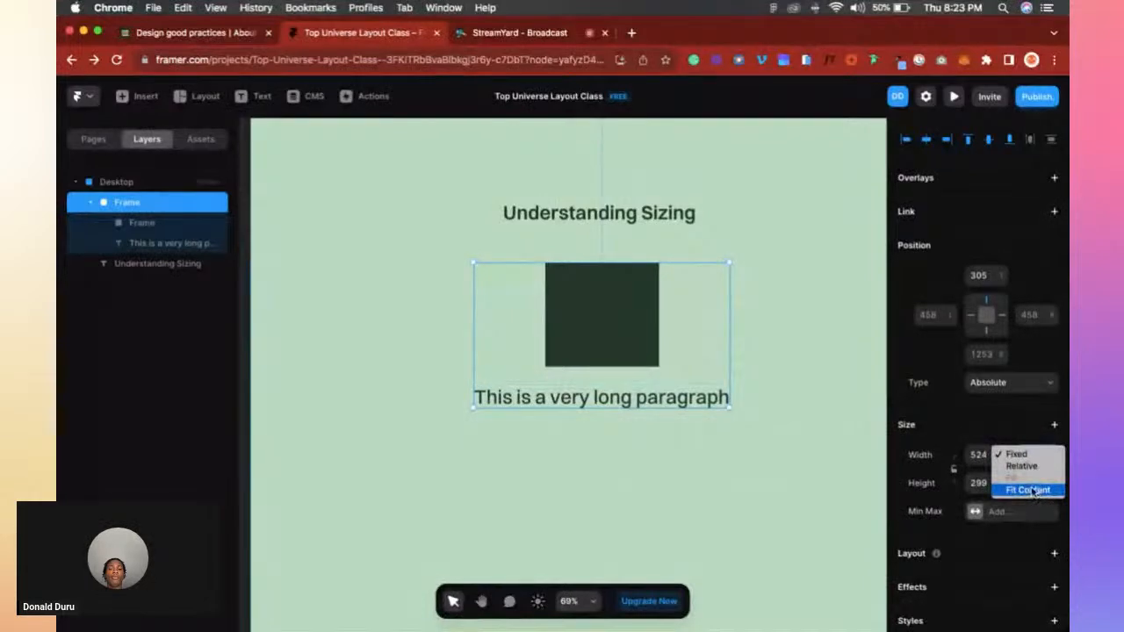
{"action": "left_click", "coordinate": [976, 435]}
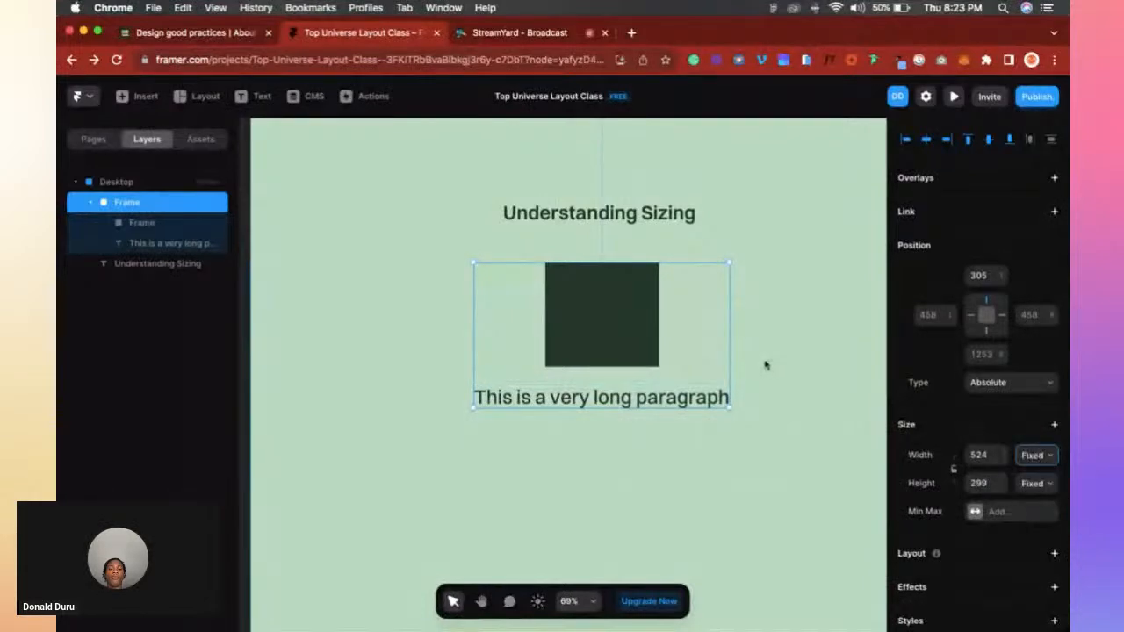
{"action": "left_click", "coordinate": [641, 316]}
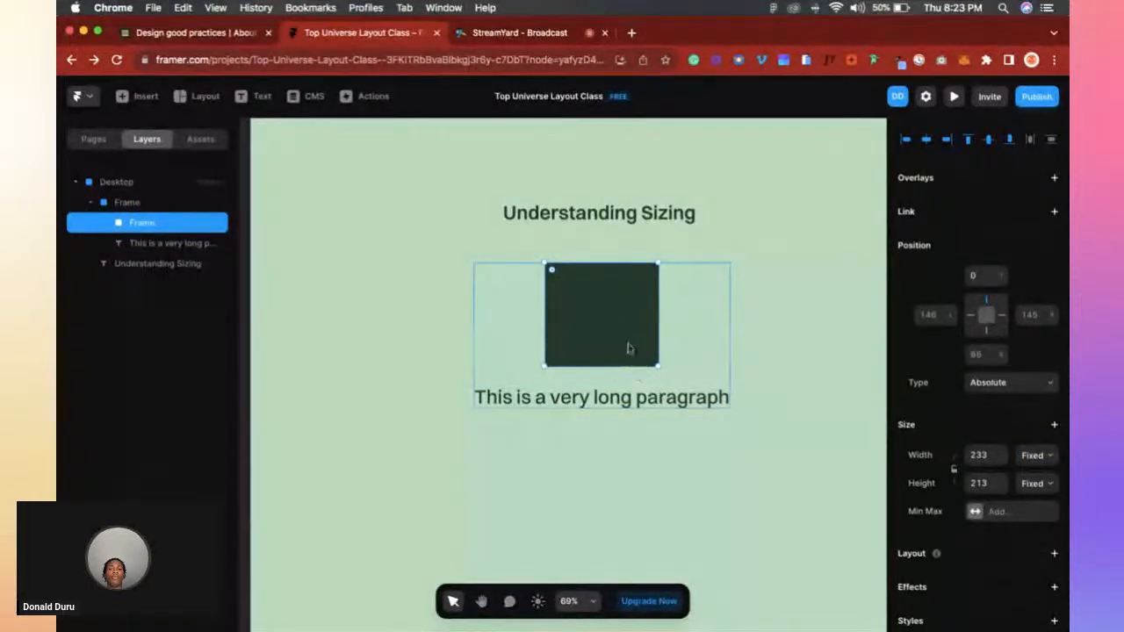
{"action": "left_click", "coordinate": [625, 400]}
Switch the nested dark frame's width sizing to Relative and compare it with the parent frame's width.
{"action": "left_click", "coordinate": [604, 351]}
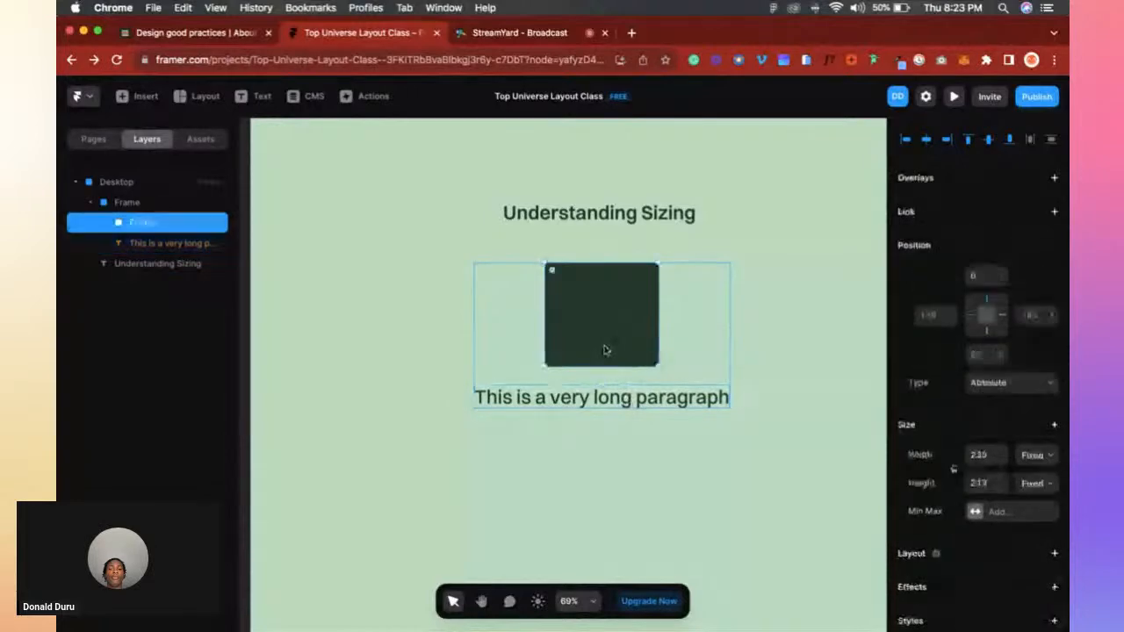
{"action": "left_click", "coordinate": [1034, 456]}
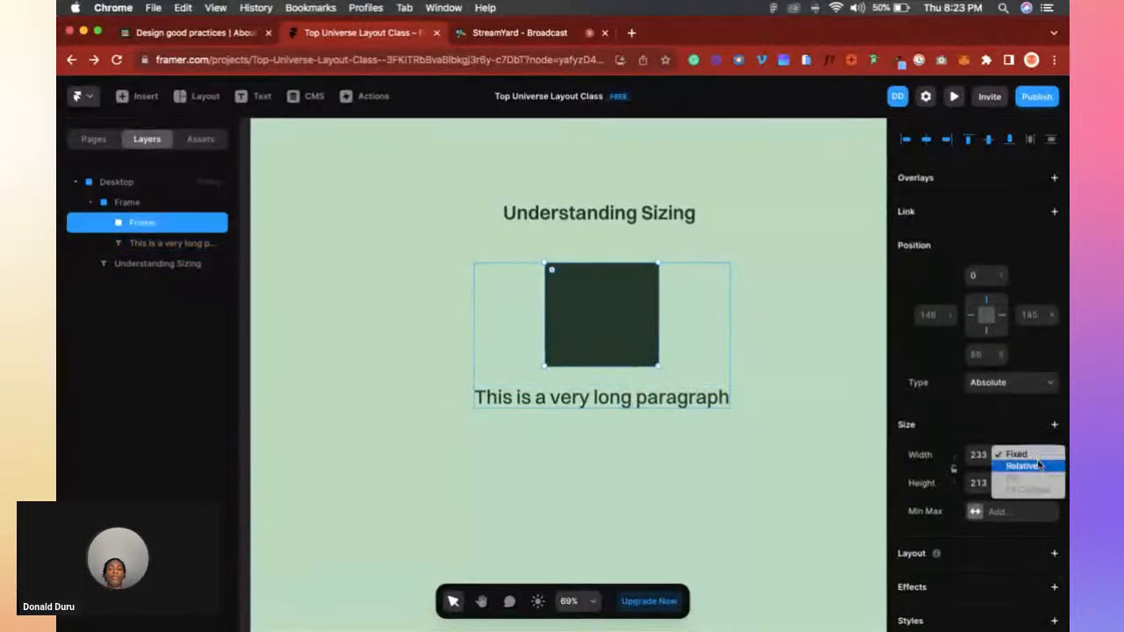
{"action": "left_click", "coordinate": [1039, 467]}
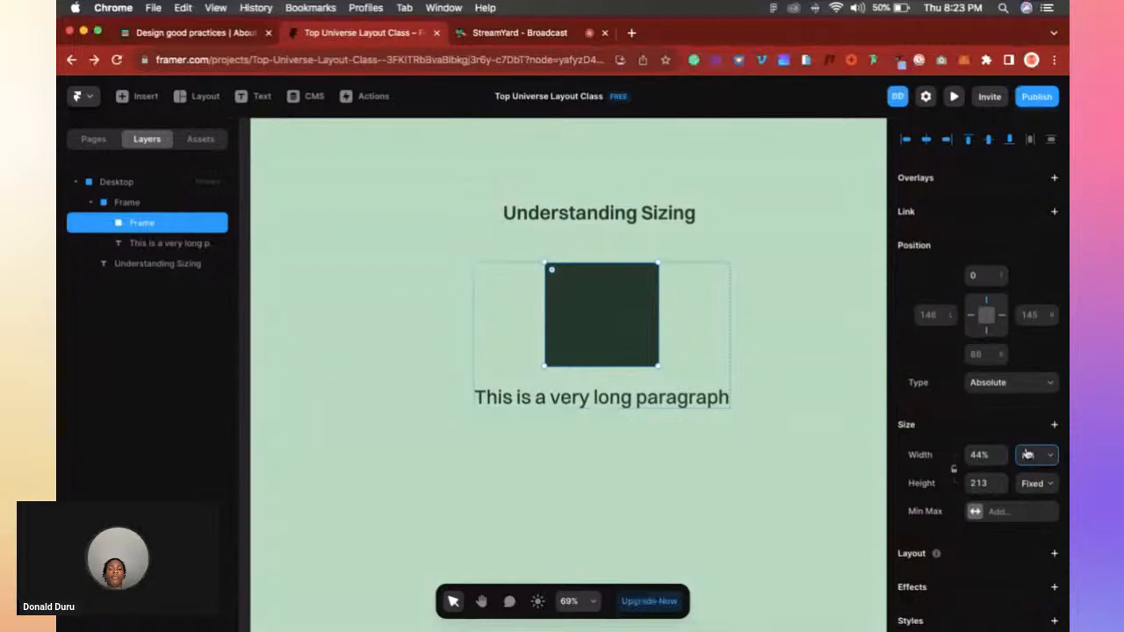
{"action": "left_click", "coordinate": [699, 316]}
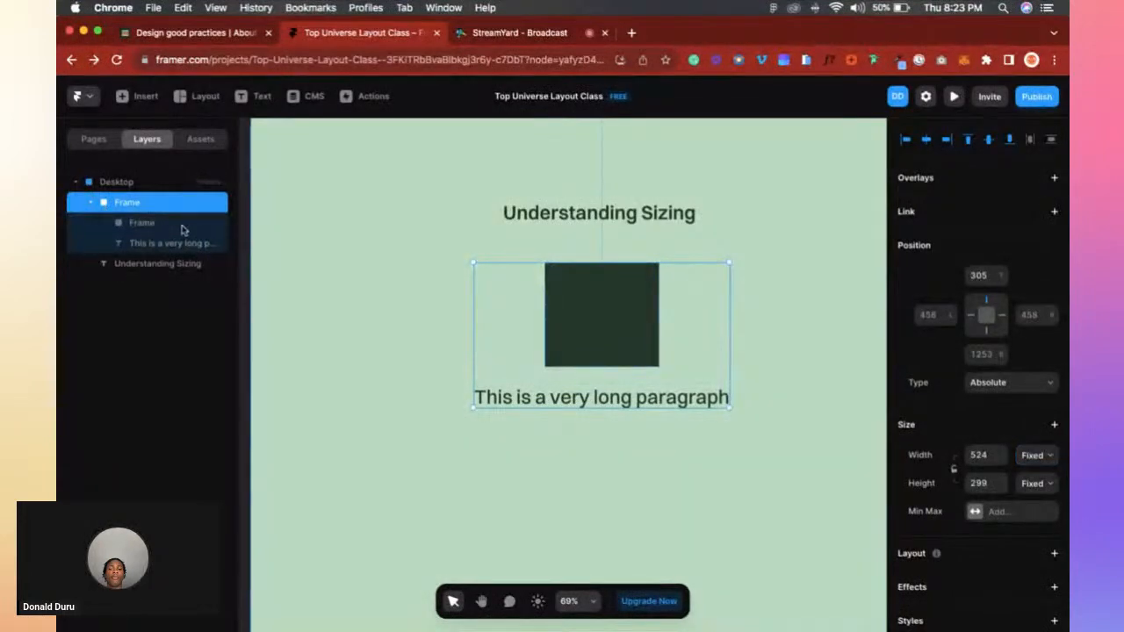
{"action": "left_click", "coordinate": [591, 343]}
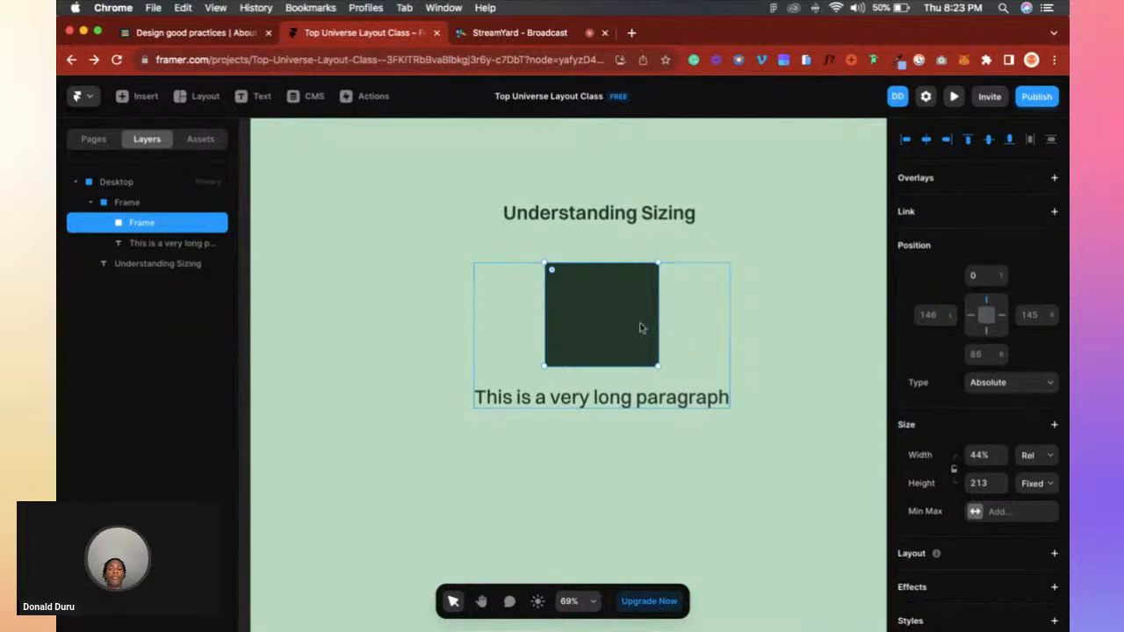
Set the nested dark frame's relative width to 50% and compare it with its parent frame.
{"action": "left_click", "coordinate": [982, 455]}
{"action": "type", "text": "50"}
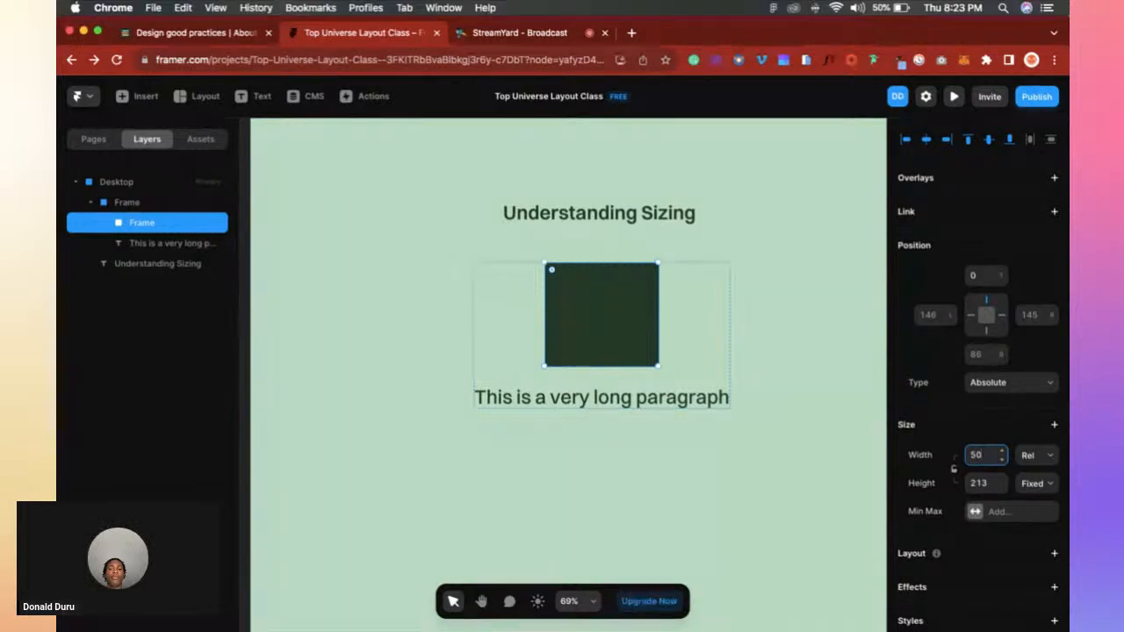
{"action": "type", "text": "%"}
{"action": "key", "text": "Return"}
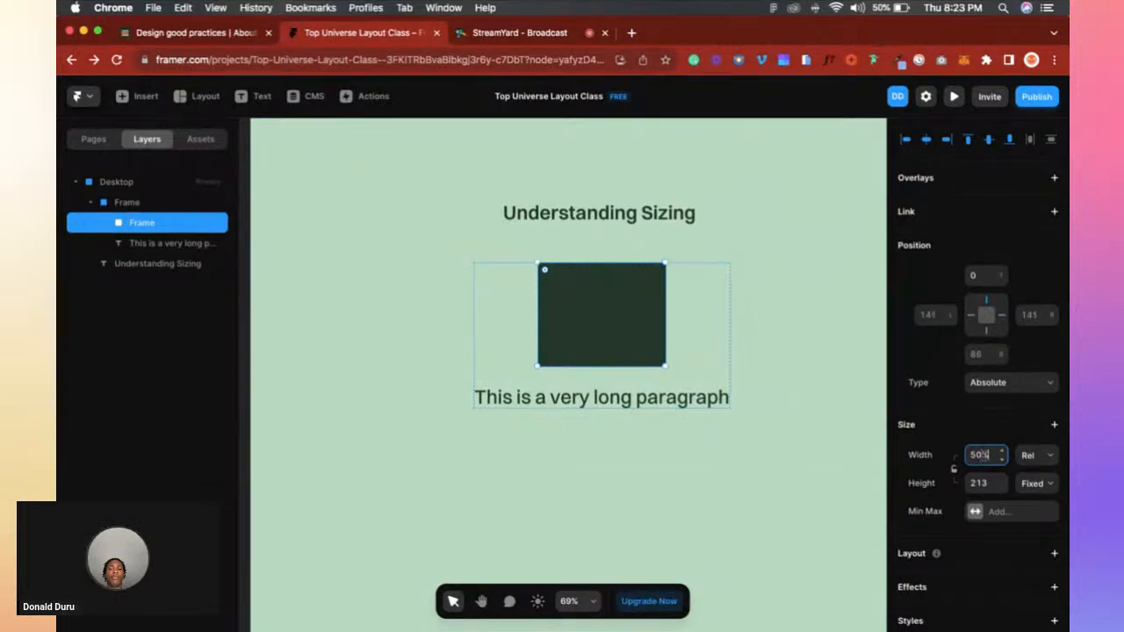
{"action": "left_click", "coordinate": [714, 313]}
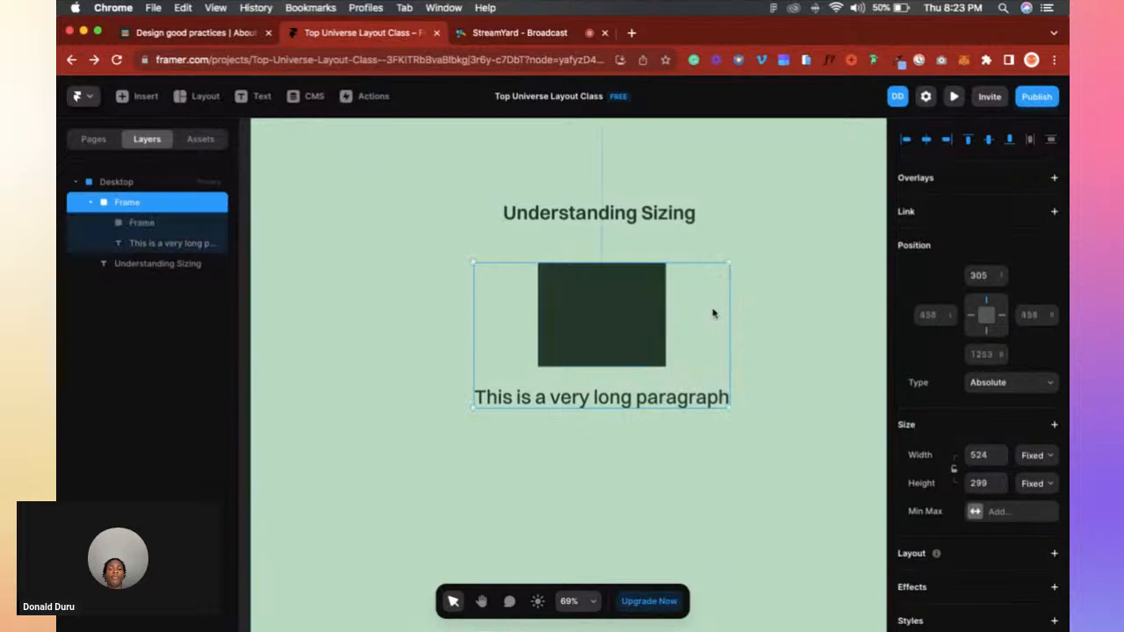
{"action": "left_click", "coordinate": [602, 320]}
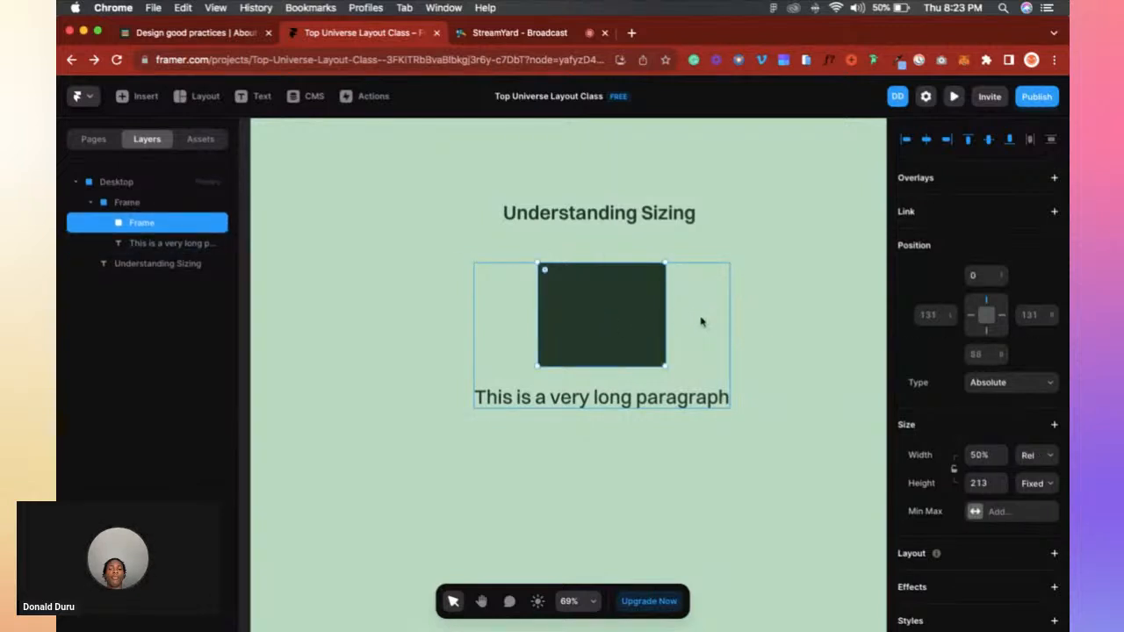
{"action": "scroll", "coordinate": [700, 321], "scroll_direction": "up", "scroll_amount": 5}
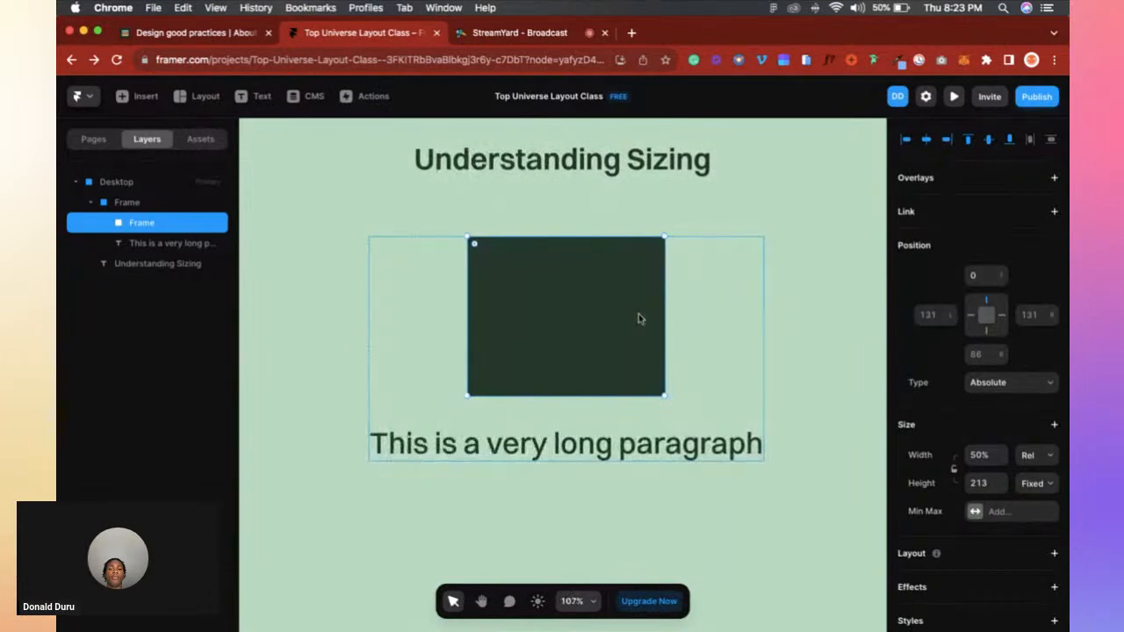
Set the nested dark frame's relative width to 100%.
{"action": "scroll", "coordinate": [638, 316], "scroll_direction": "up", "scroll_amount": 3}
{"action": "scroll", "coordinate": [639, 316], "scroll_direction": "down", "scroll_amount": 6}
{"action": "scroll", "coordinate": [620, 321], "scroll_direction": "up", "scroll_amount": 1}
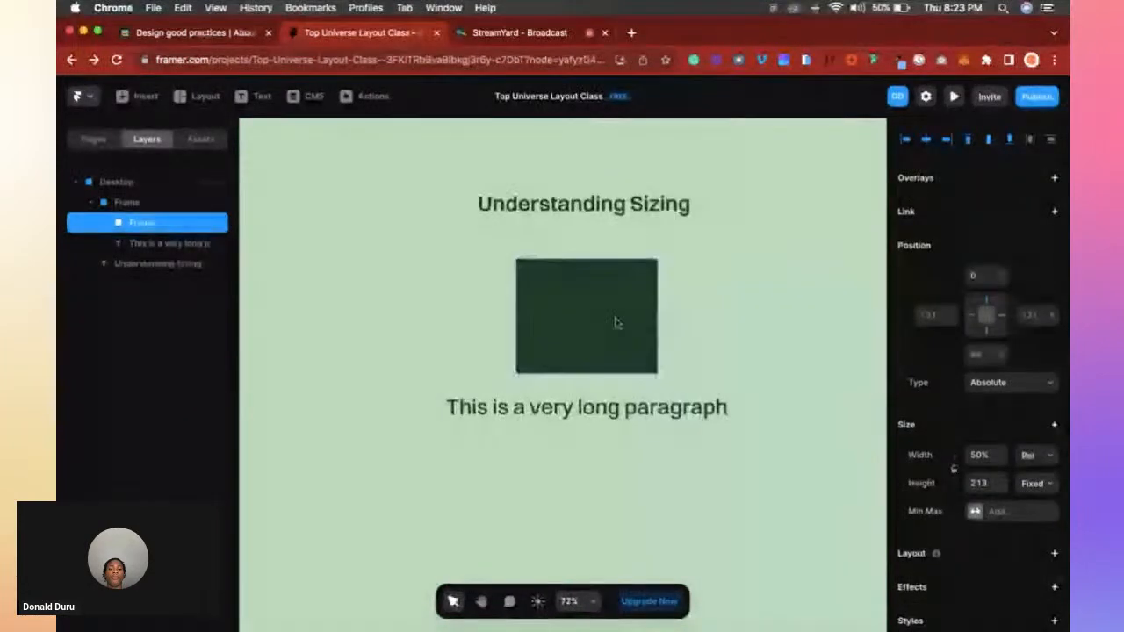
{"action": "left_click", "coordinate": [980, 454]}
{"action": "type", "text": "100%"}
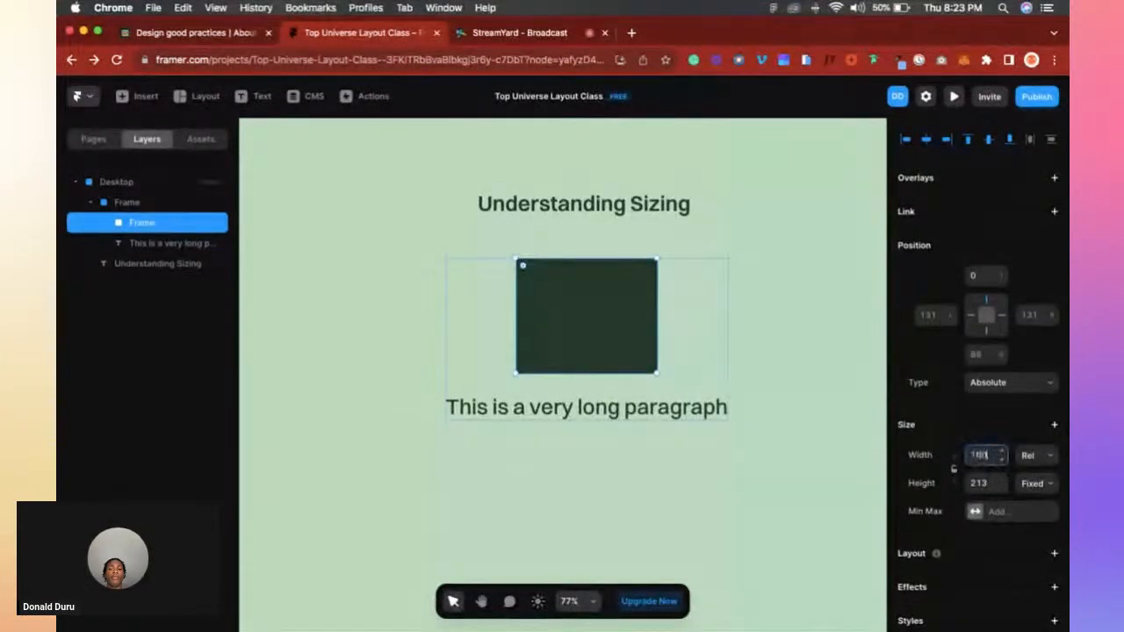
Narrow the parent frame from its right edge to about half its width and check the nested dark frame's sizing.
{"action": "left_click", "coordinate": [577, 384]}
{"action": "scroll", "coordinate": [583, 373], "scroll_direction": "right", "scroll_amount": 2}
{"action": "scroll", "coordinate": [586, 367], "scroll_direction": "right", "scroll_amount": 2}
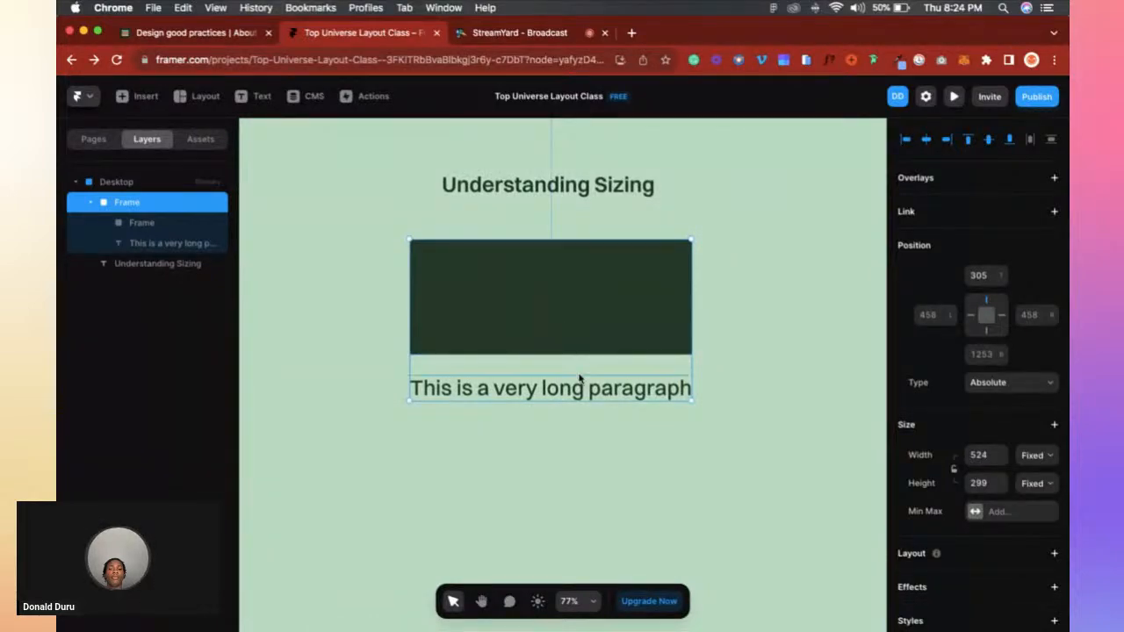
{"action": "left_click_drag", "start_coordinate": [691, 367], "coordinate": [532, 328]}
{"action": "left_click", "coordinate": [492, 330]}
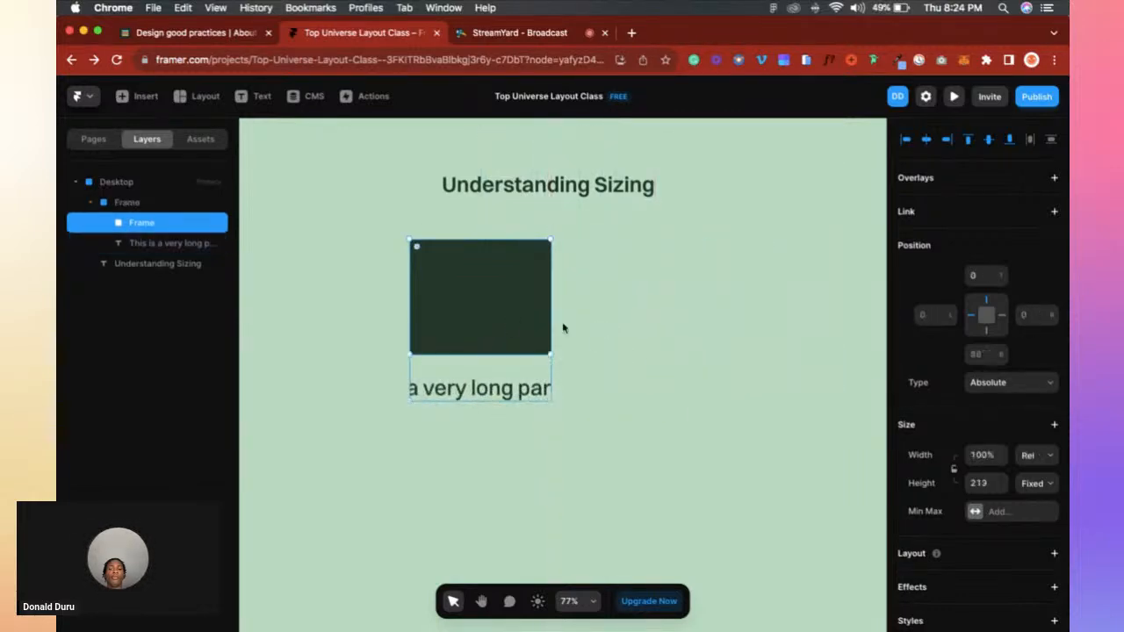
Set the nested dark frame's relative width to 50% and widen the parent frame to 446.
{"action": "left_click", "coordinate": [982, 454]}
{"action": "type", "text": "50"}
{"action": "key", "text": "Return"}
{"action": "left_click", "coordinate": [546, 323]}
{"action": "left_click_drag", "start_coordinate": [550, 314], "coordinate": [650, 345]}
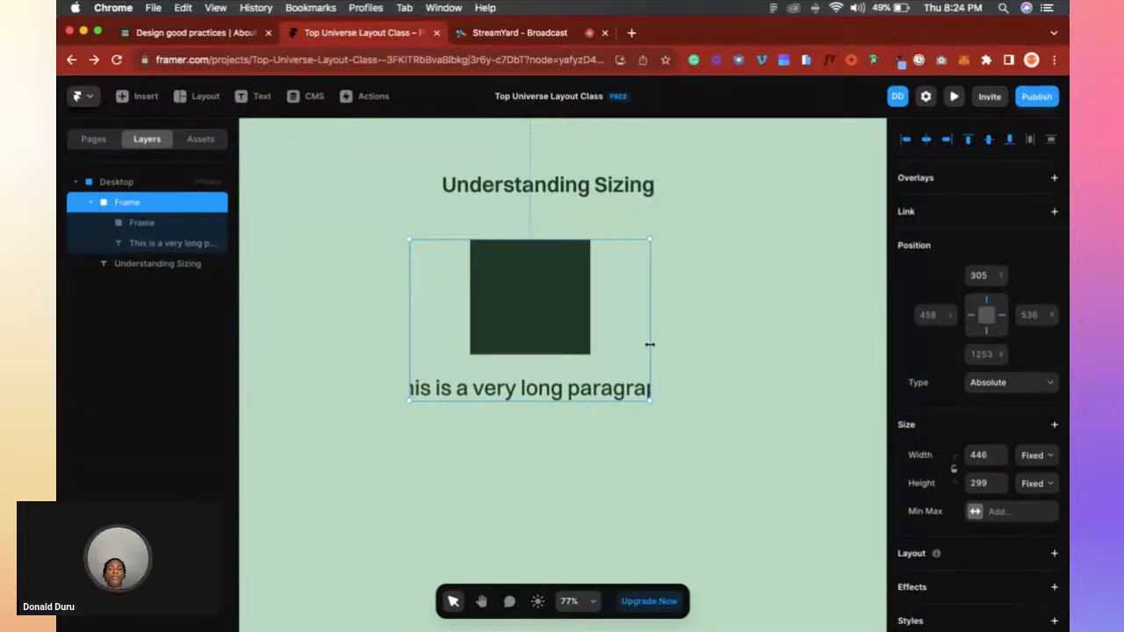
{"action": "left_click", "coordinate": [548, 313]}
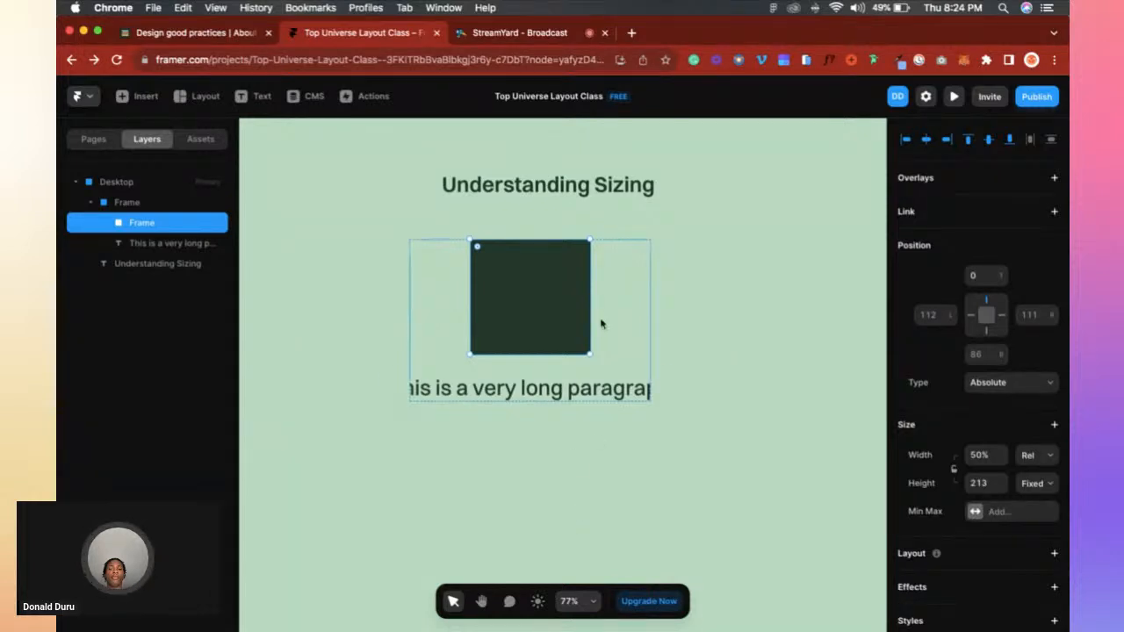
Examine the nested dark frame's relative width against the parent frame's fixed width.
{"action": "scroll", "coordinate": [600, 321], "scroll_direction": "up", "scroll_amount": 5}
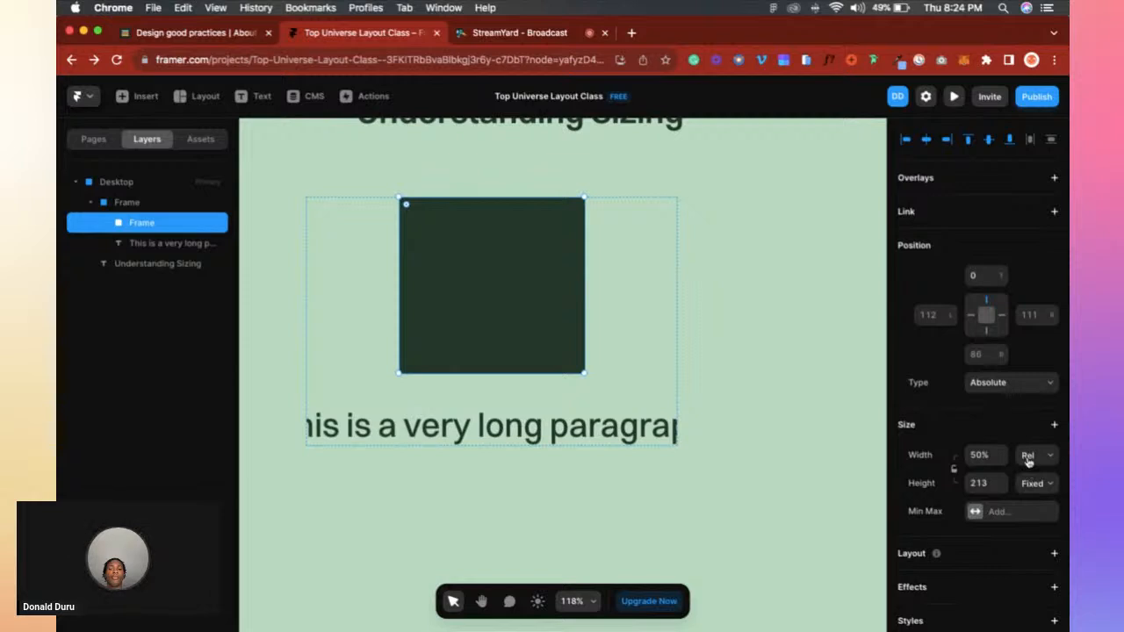
{"action": "scroll", "coordinate": [524, 246], "scroll_direction": "down", "scroll_amount": 5}
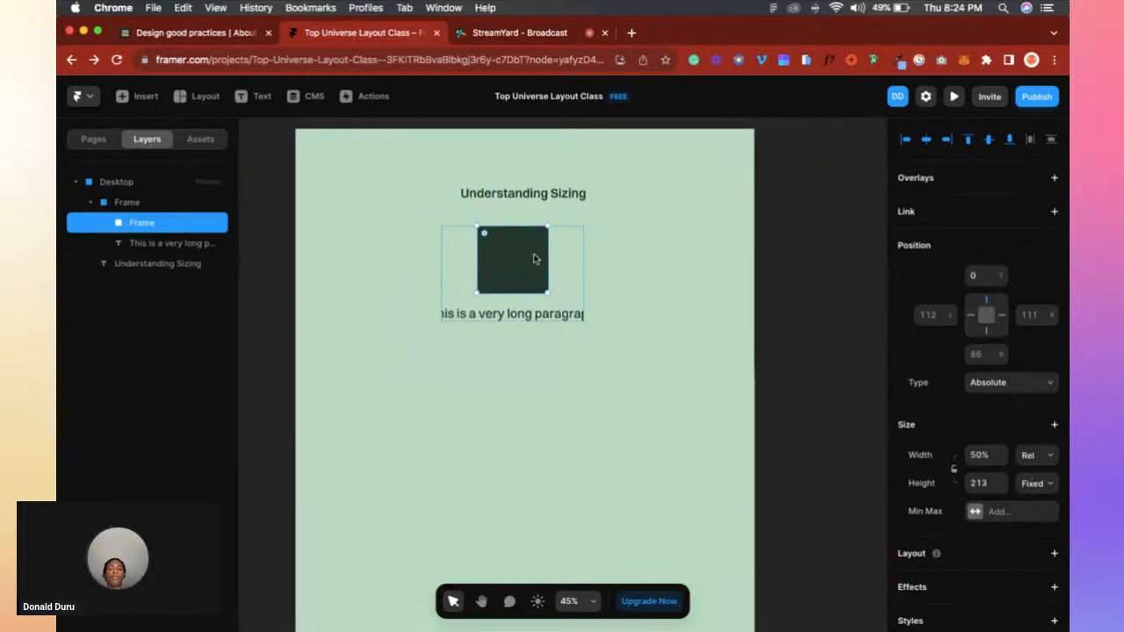
{"action": "scroll", "coordinate": [526, 252], "scroll_direction": "up", "scroll_amount": 5}
{"action": "left_click", "coordinate": [560, 346]}
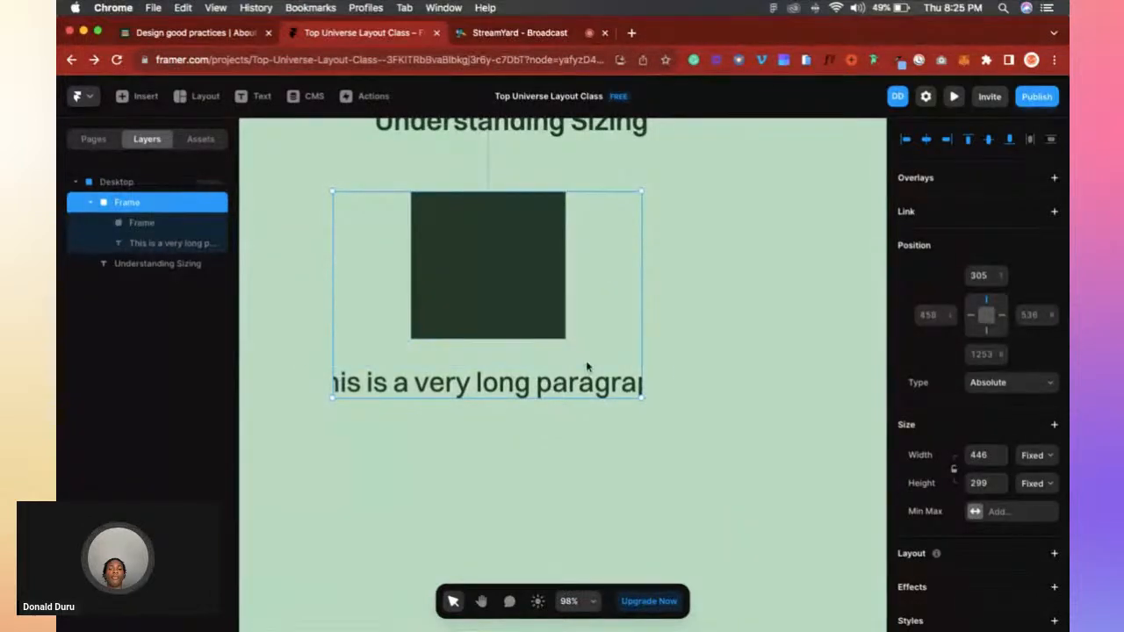
{"action": "scroll", "coordinate": [587, 366], "scroll_direction": "down", "scroll_amount": 5}
{"action": "scroll", "coordinate": [507, 342], "scroll_direction": "up", "scroll_amount": 3}
{"action": "scroll", "coordinate": [508, 341], "scroll_direction": "up", "scroll_amount": 3}
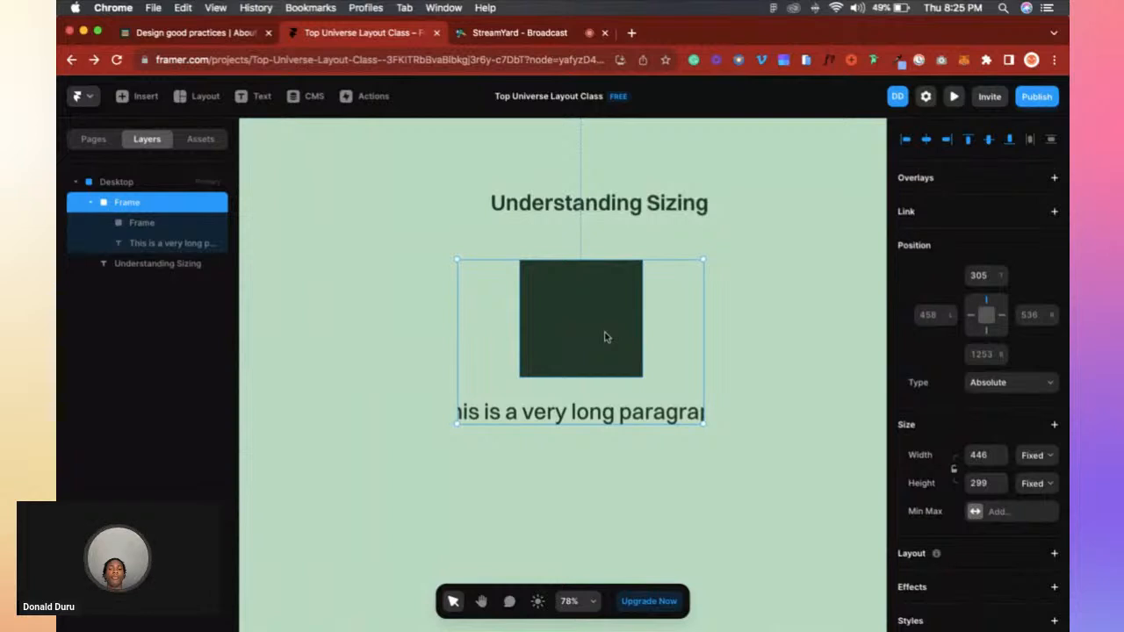
{"action": "scroll", "coordinate": [627, 342], "scroll_direction": "up", "scroll_amount": 3}
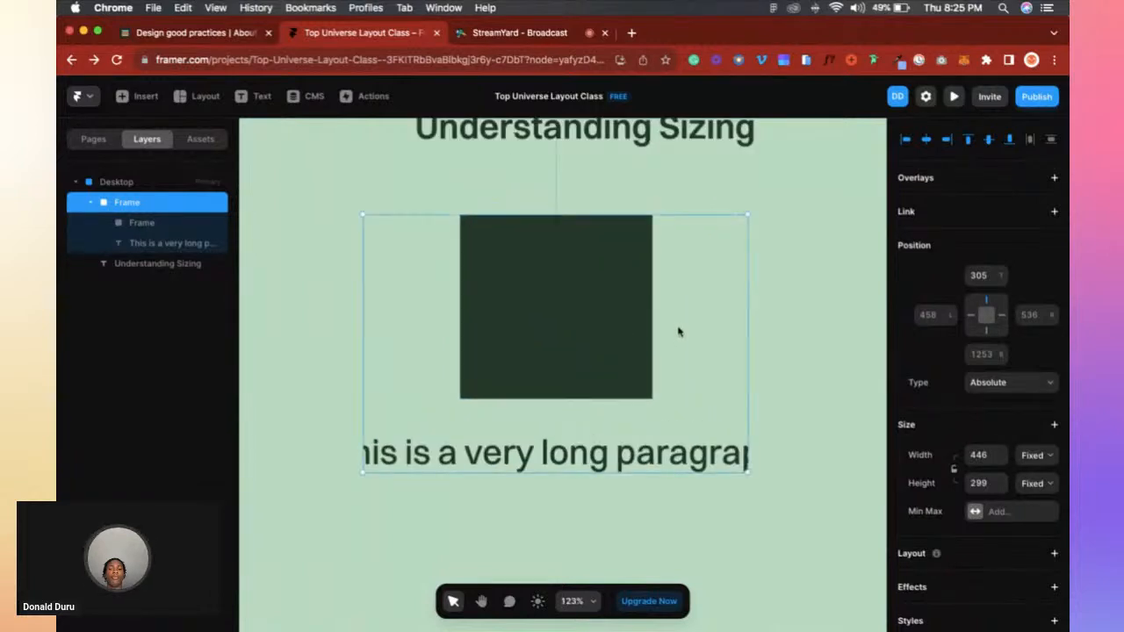
{"action": "left_click", "coordinate": [571, 313]}
{"action": "scroll", "coordinate": [568, 324], "scroll_direction": "down", "scroll_amount": 2}
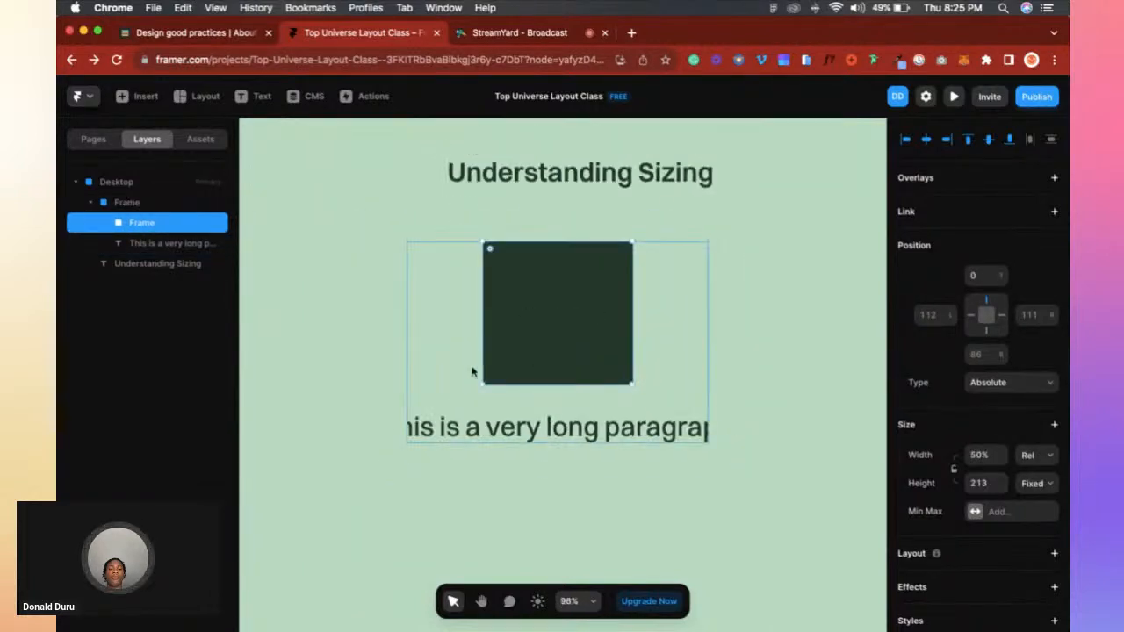
Switch the paragraph text's width sizing to Relative and set it to 50%.
{"action": "left_click", "coordinate": [559, 435]}
{"action": "scroll", "coordinate": [585, 431], "scroll_direction": "up", "scroll_amount": 2}
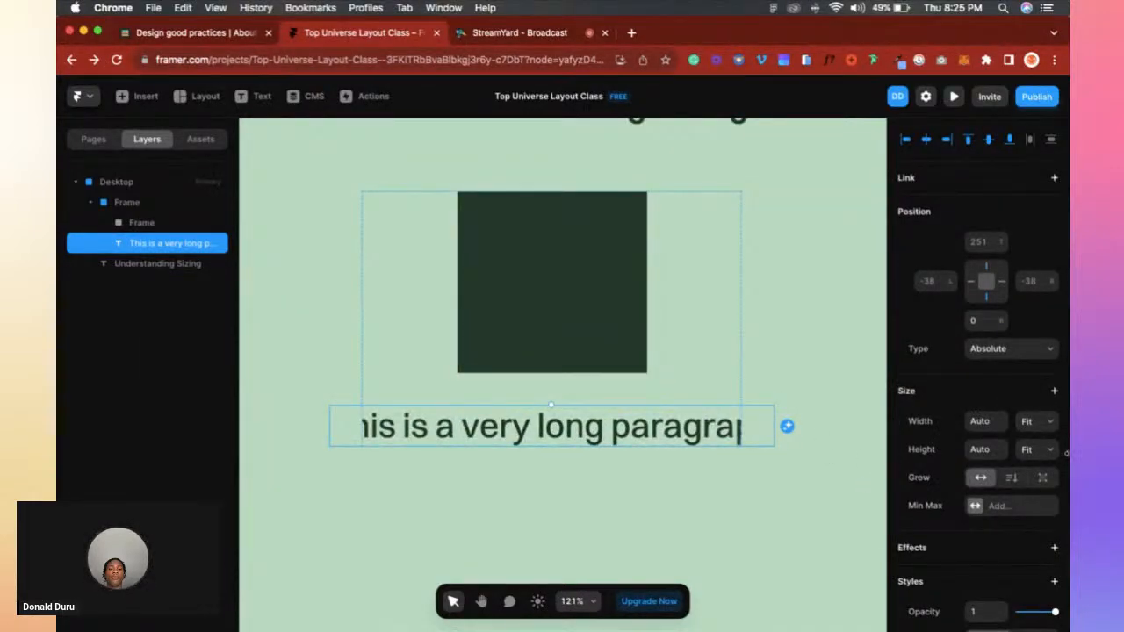
{"action": "left_click", "coordinate": [1045, 425]}
{"action": "left_click", "coordinate": [1021, 397]}
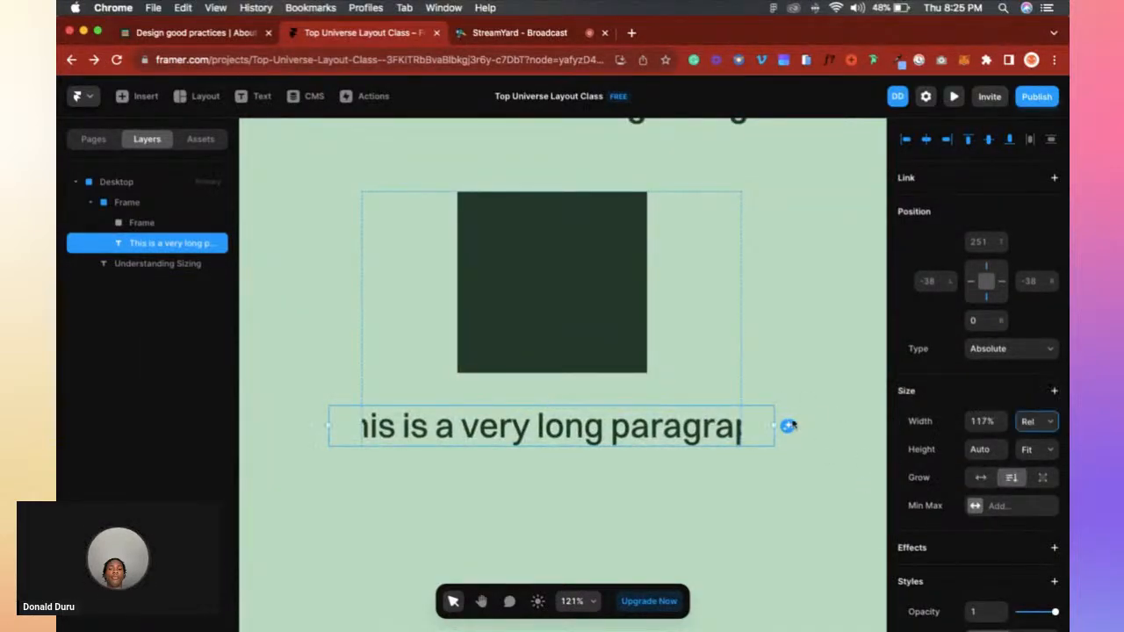
{"action": "left_click", "coordinate": [981, 419]}
{"action": "type", "text": "100"}
{"action": "key", "text": "BackSpace"}
{"action": "key", "text": "XF86AudioLowerVolume"}
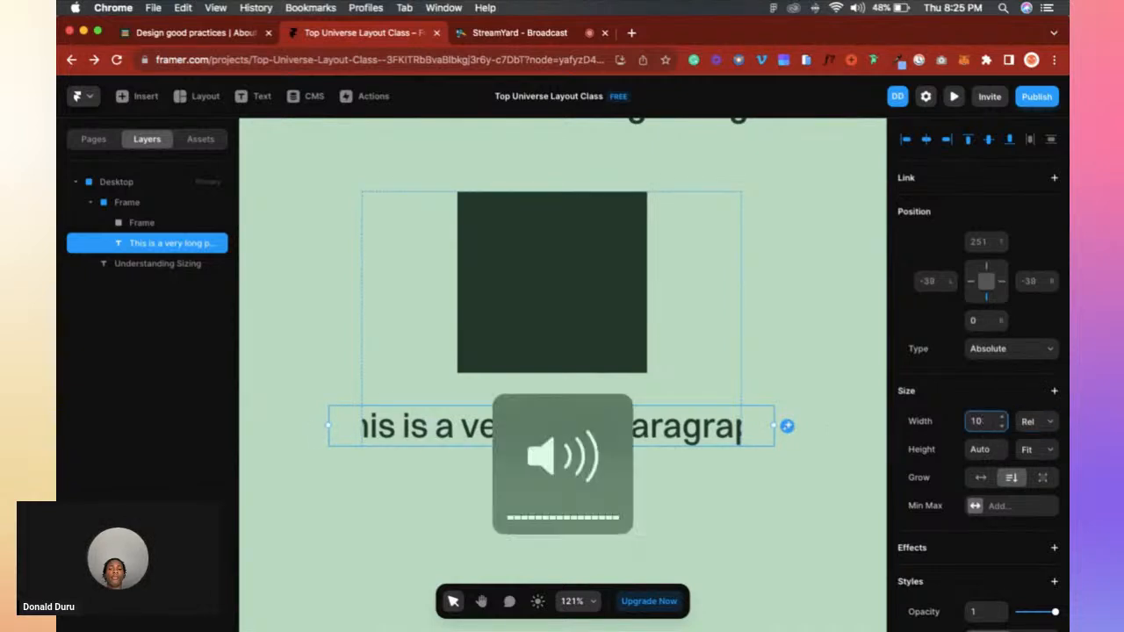
{"action": "type", "text": "50"}
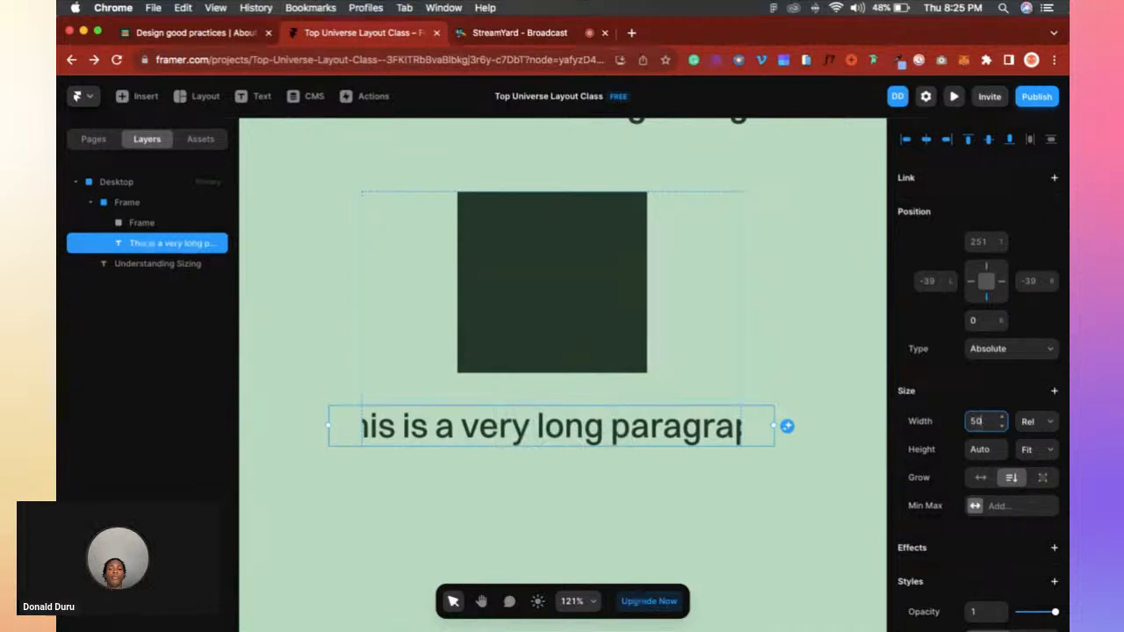
{"action": "key", "text": "Return"}
Set the parent frame's height sizing to Fit Content.
{"action": "left_click", "coordinate": [702, 396]}
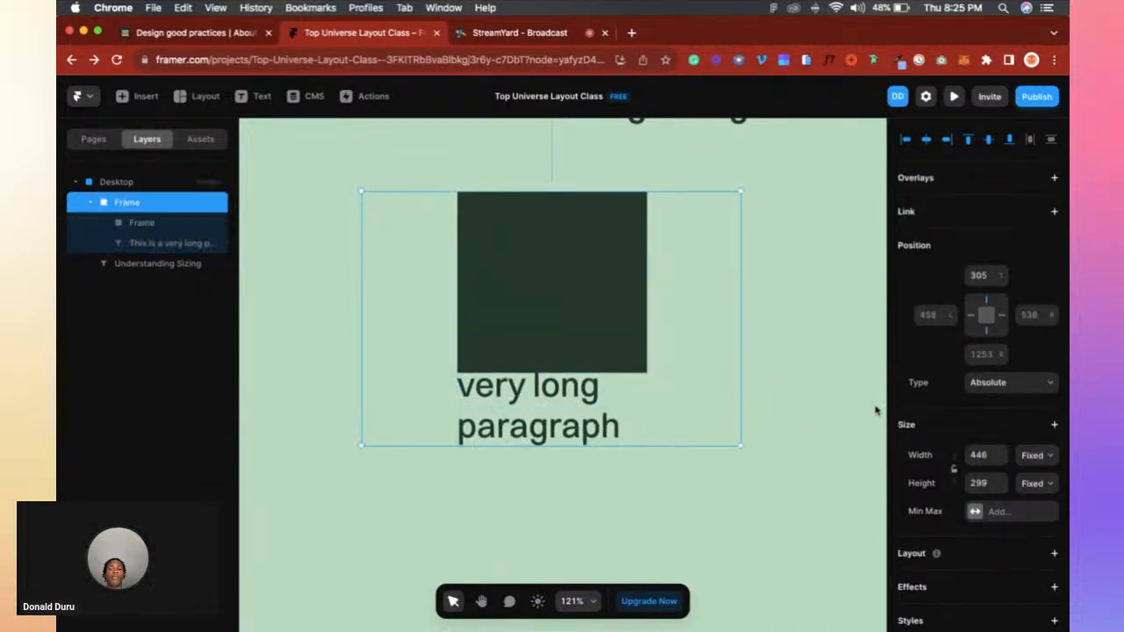
{"action": "left_click", "coordinate": [1034, 483]}
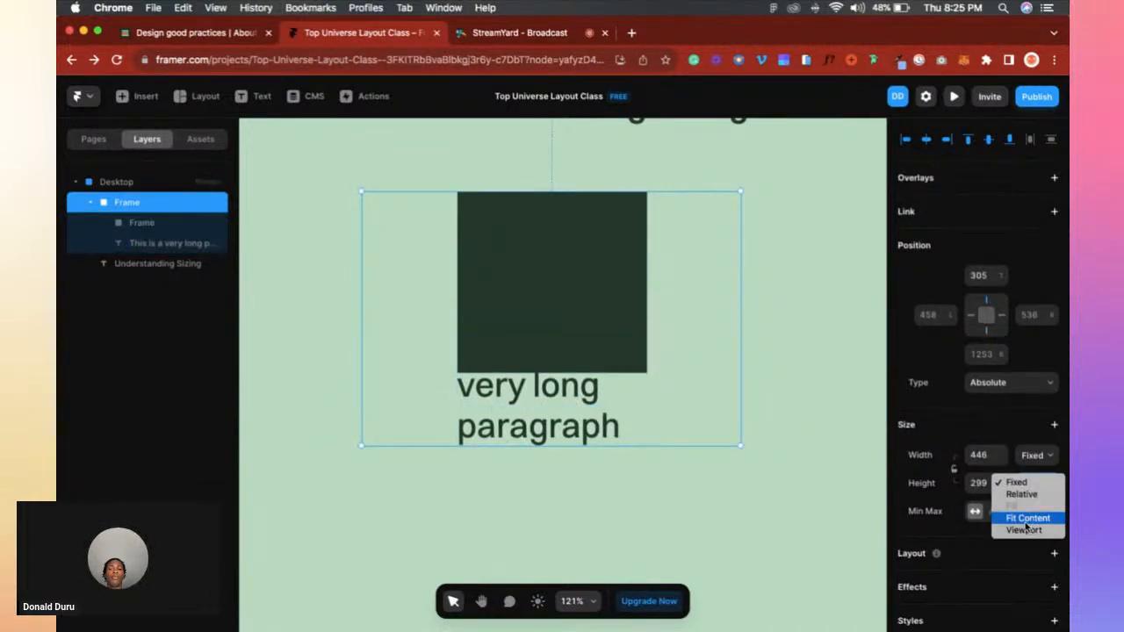
{"action": "left_click", "coordinate": [1021, 515]}
{"action": "left_click", "coordinate": [510, 428]}
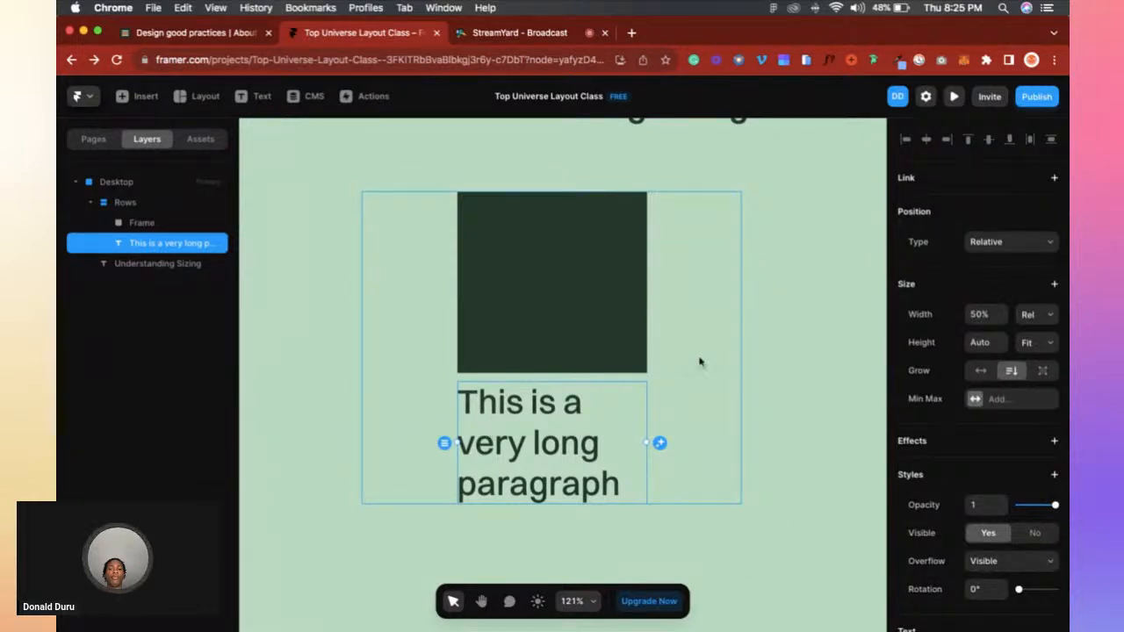
{"action": "left_click", "coordinate": [1032, 316]}
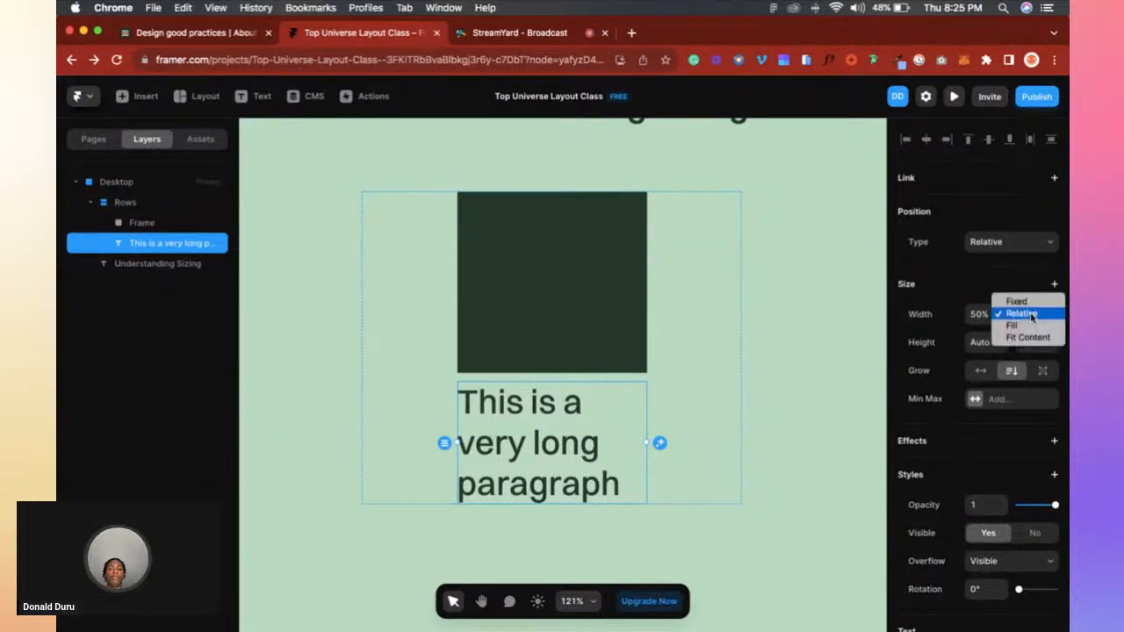
{"action": "left_click", "coordinate": [599, 279]}
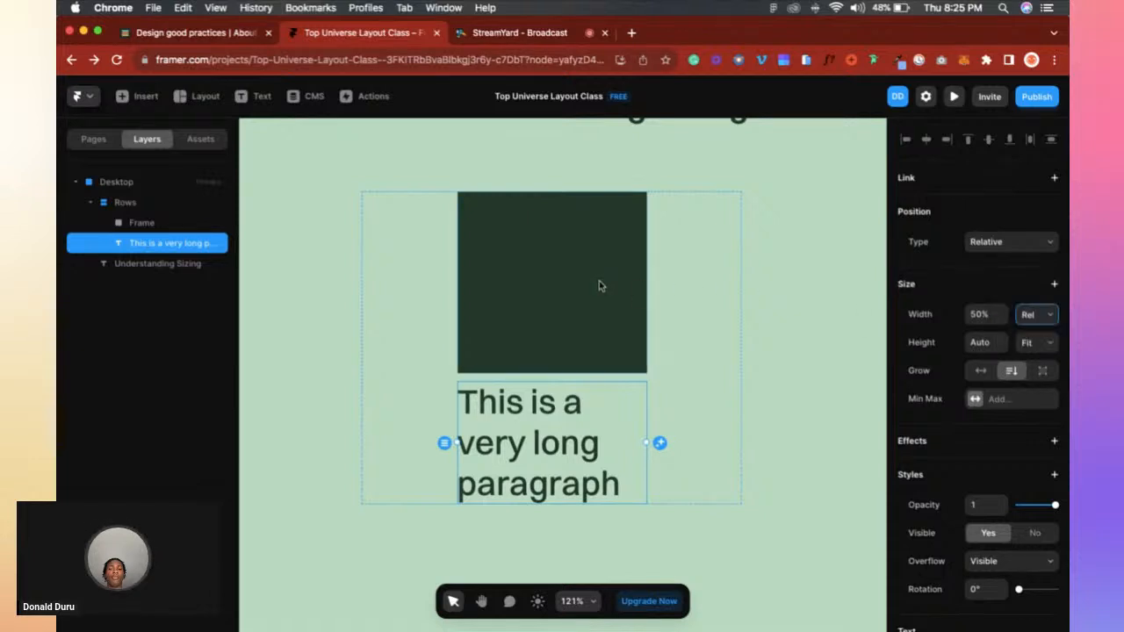
Change the dark frame's width sizing to Fill within its parent stack.
{"action": "left_click", "coordinate": [599, 279]}
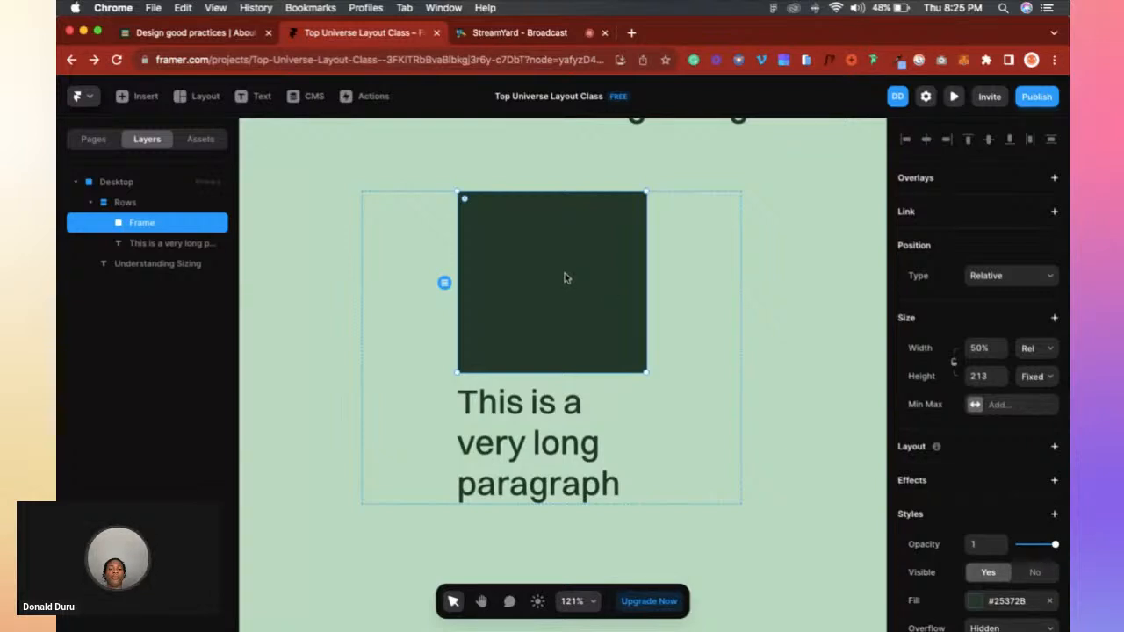
{"action": "left_click", "coordinate": [1035, 350]}
{"action": "left_click", "coordinate": [1011, 359]}
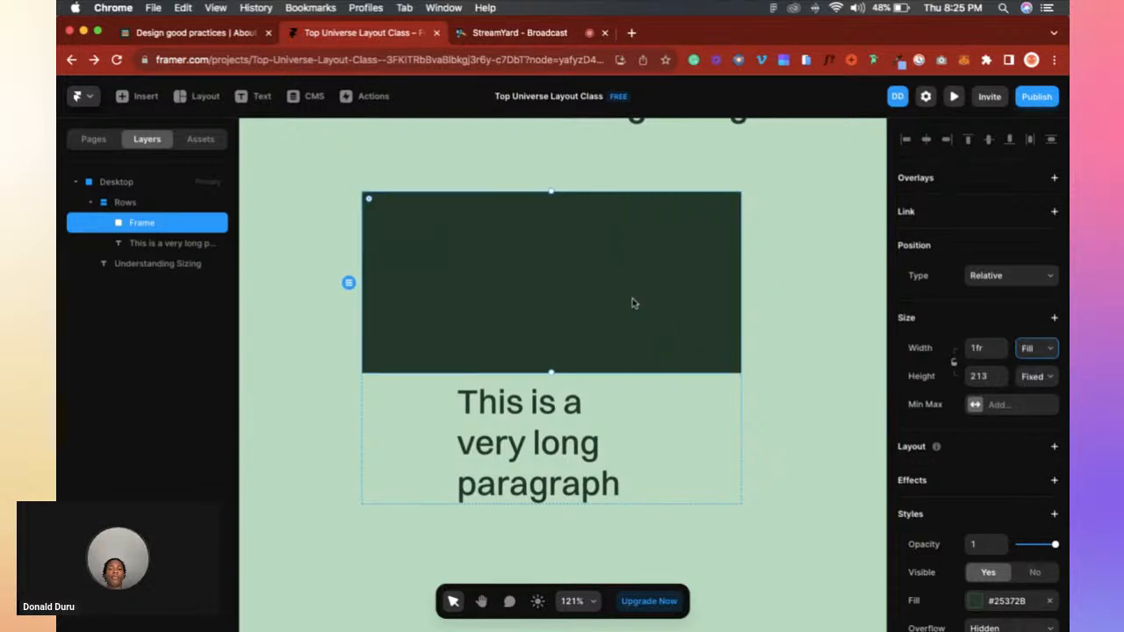
Add a white #FFFFFF fill to the Rows stack that holds the dark frame and paragraph.
{"action": "key", "text": "Escape"}
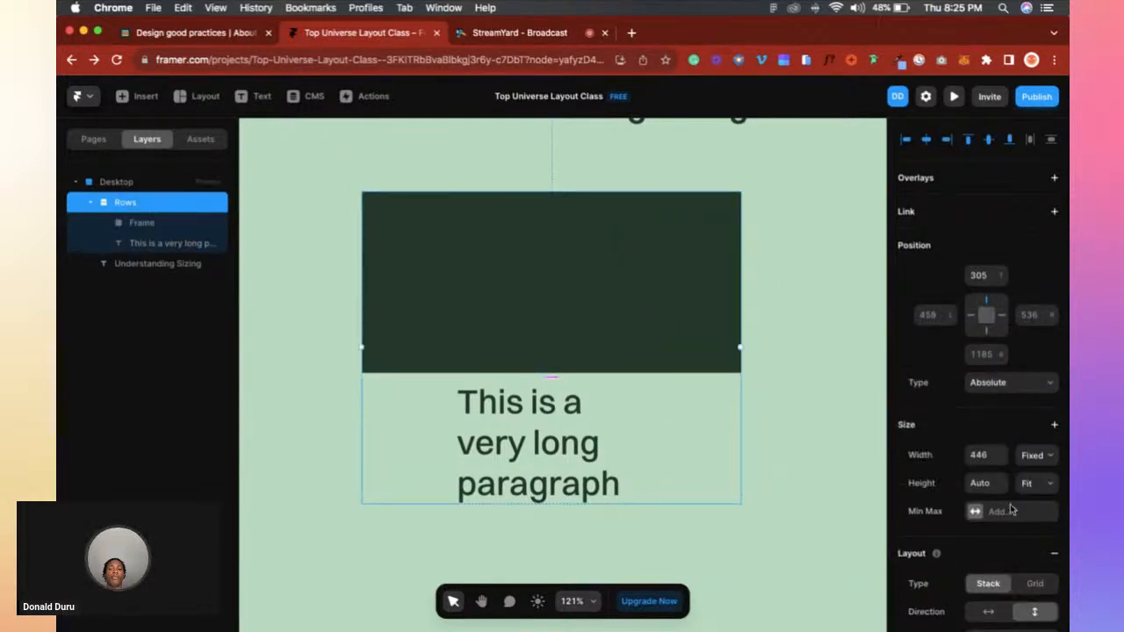
{"action": "scroll", "coordinate": [1028, 519], "scroll_direction": "down", "scroll_amount": 5}
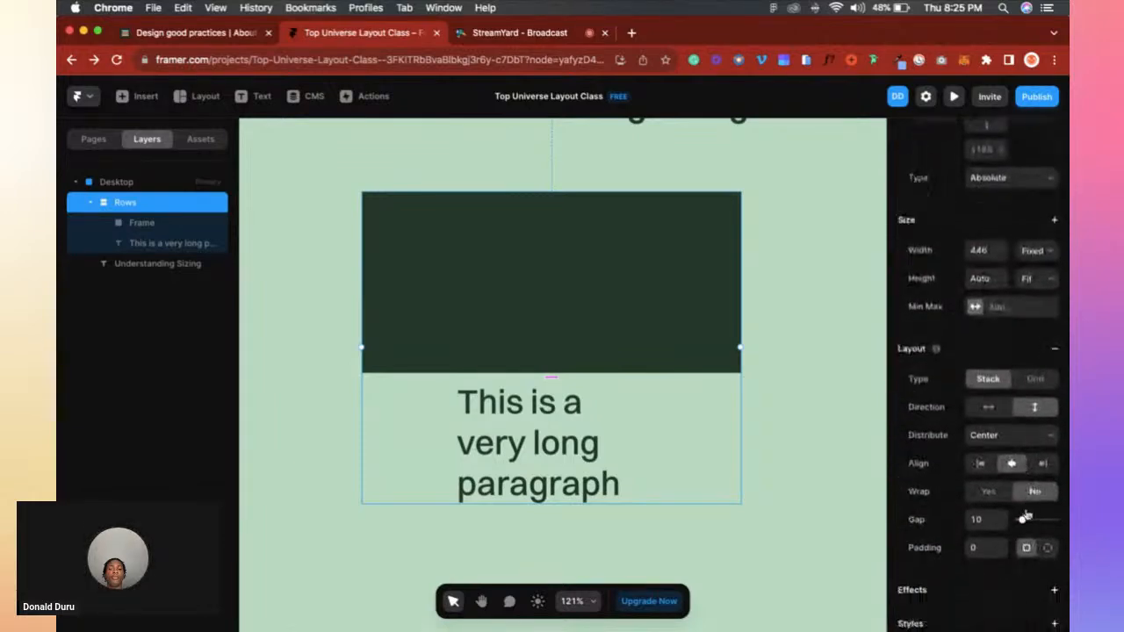
{"action": "scroll", "coordinate": [1027, 544], "scroll_direction": "down", "scroll_amount": 3}
{"action": "left_click", "coordinate": [997, 466]}
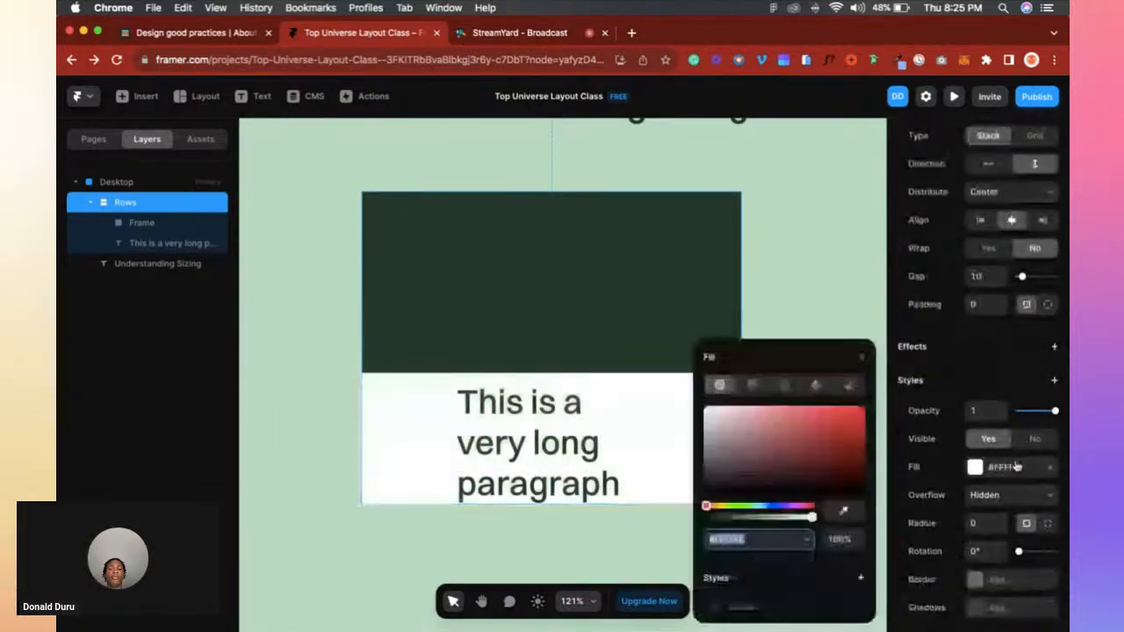
{"action": "double_click", "coordinate": [661, 365]}
{"action": "key", "text": "Escape"}
{"action": "left_click", "coordinate": [783, 288]}
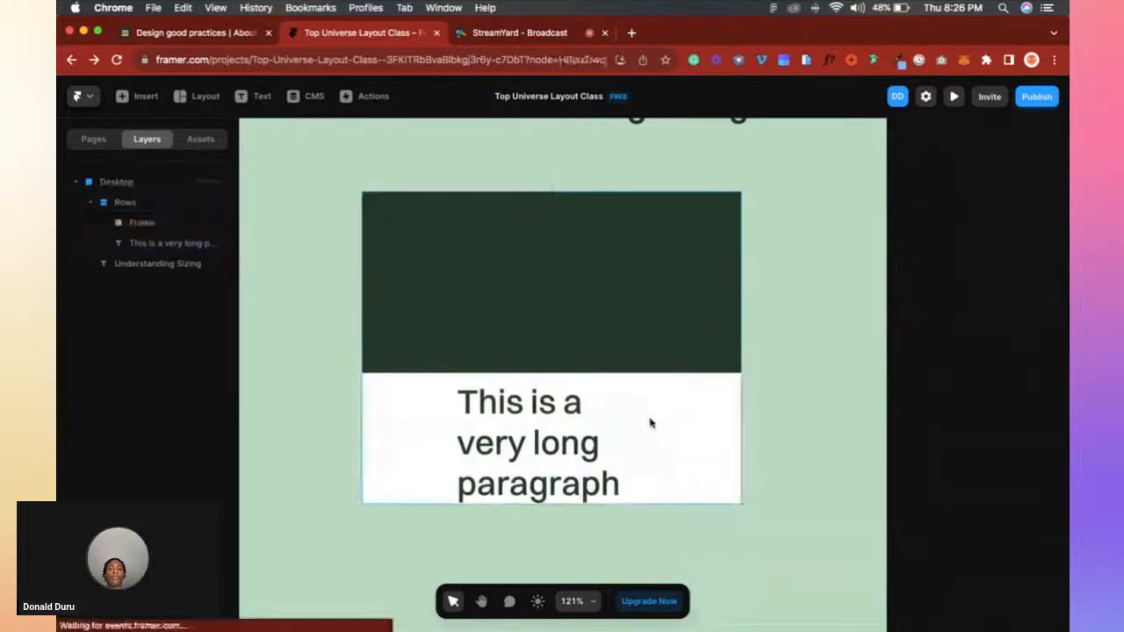
Inspect the Rows stack, the dark frame inside it and the Desktop breakpoint, comparing their sizes and settings.
{"action": "left_click", "coordinate": [680, 426]}
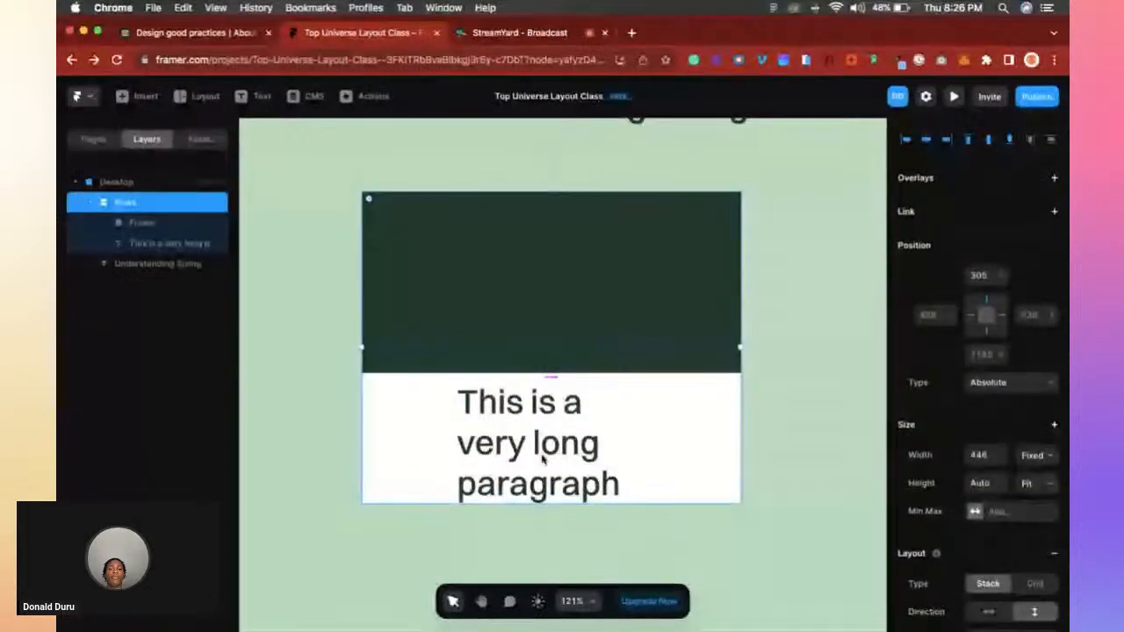
{"action": "key", "text": "shift+1"}
{"action": "key", "text": "shift+2"}
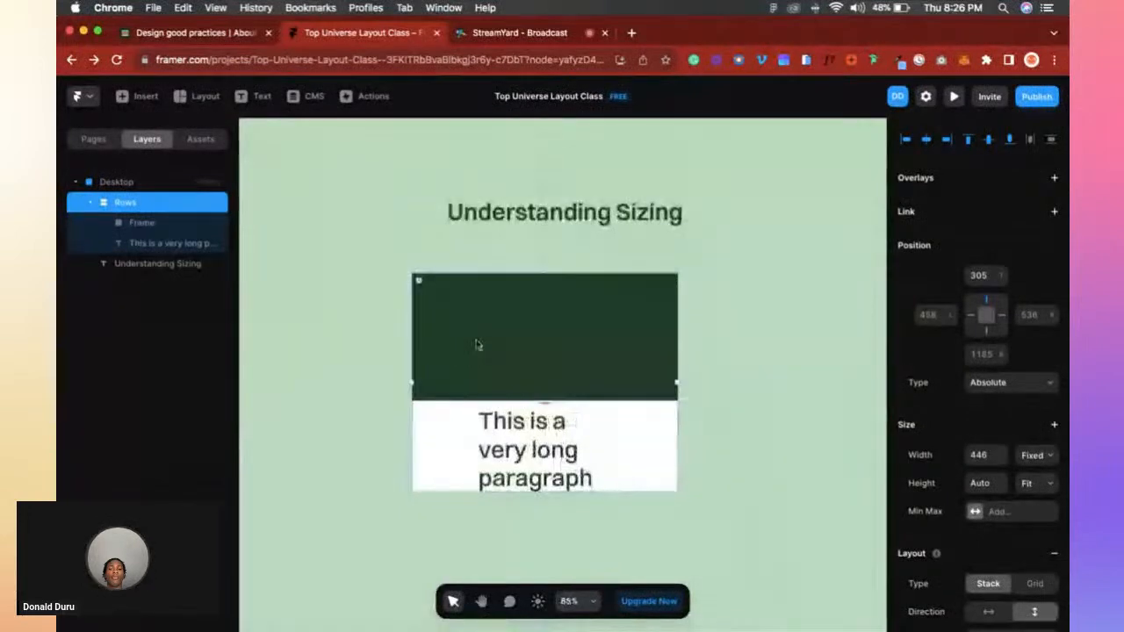
{"action": "left_click", "coordinate": [472, 390]}
{"action": "left_click", "coordinate": [690, 419]}
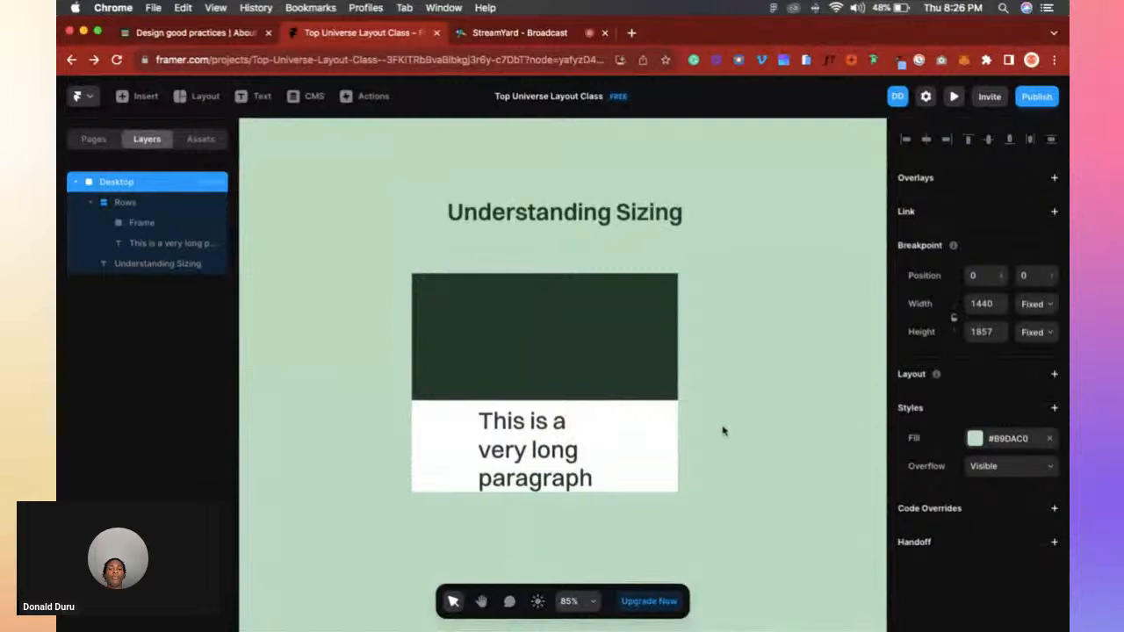
{"action": "scroll", "coordinate": [574, 228], "scroll_direction": "down", "scroll_amount": 10}
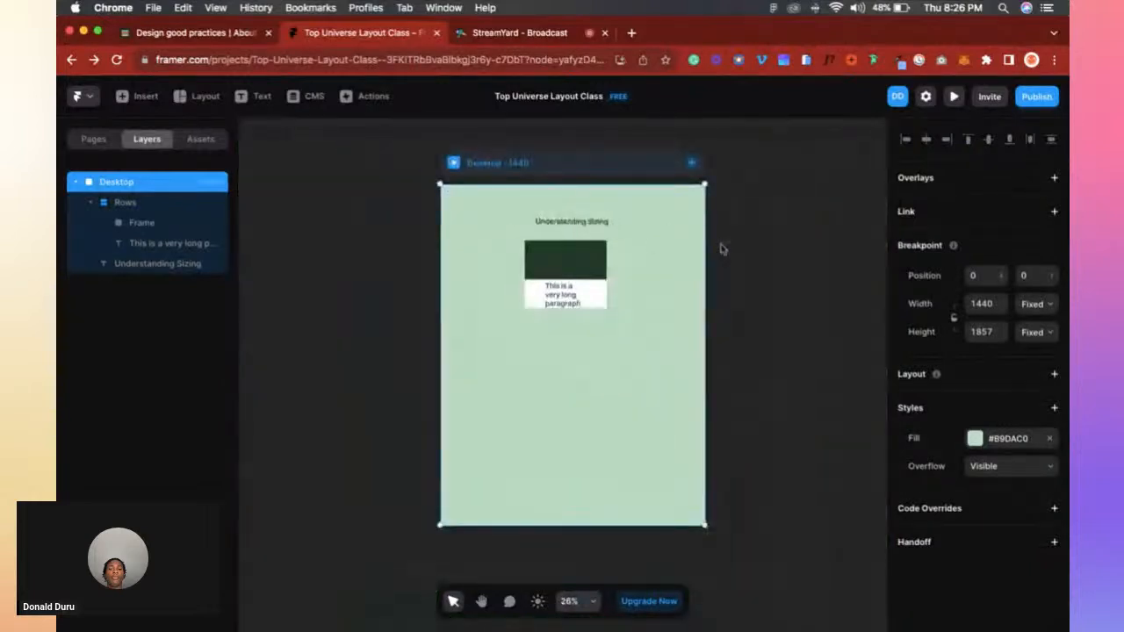
{"action": "key", "text": "Escape"}
{"action": "left_click", "coordinate": [605, 281]}
{"action": "scroll", "coordinate": [606, 282], "scroll_direction": "up", "scroll_amount": 5}
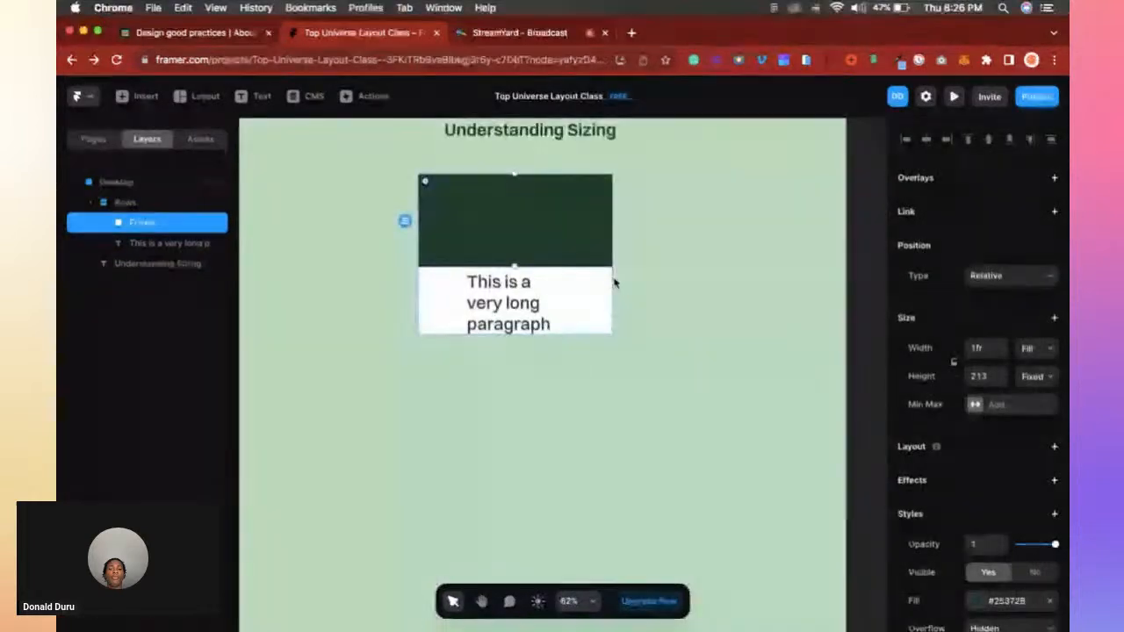
{"action": "left_click", "coordinate": [607, 283]}
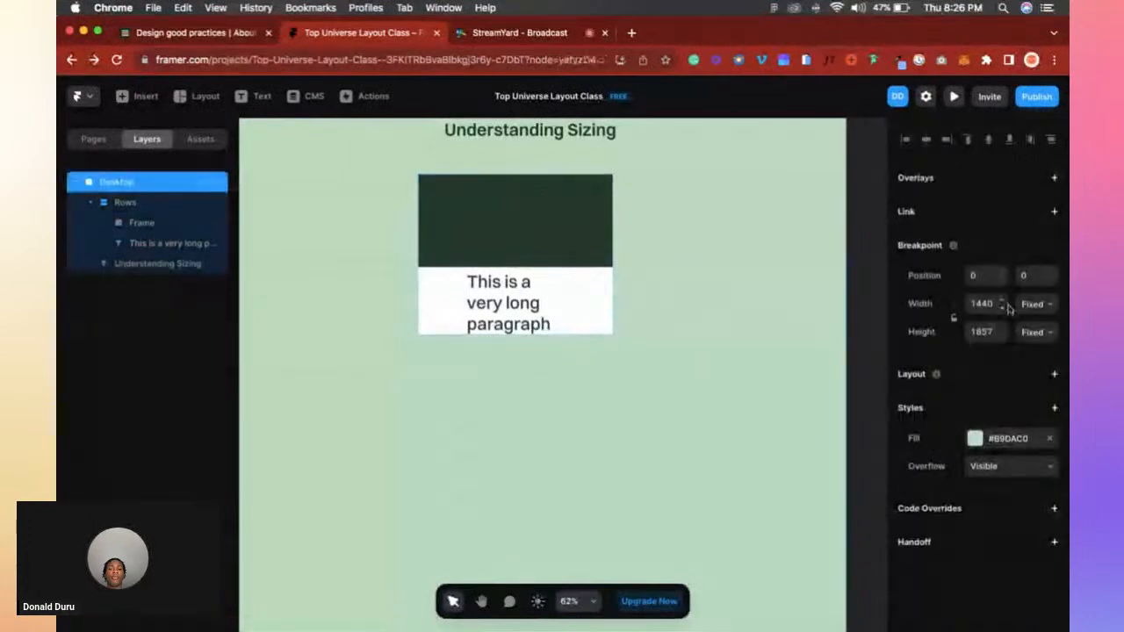
{"action": "left_click", "coordinate": [881, 263]}
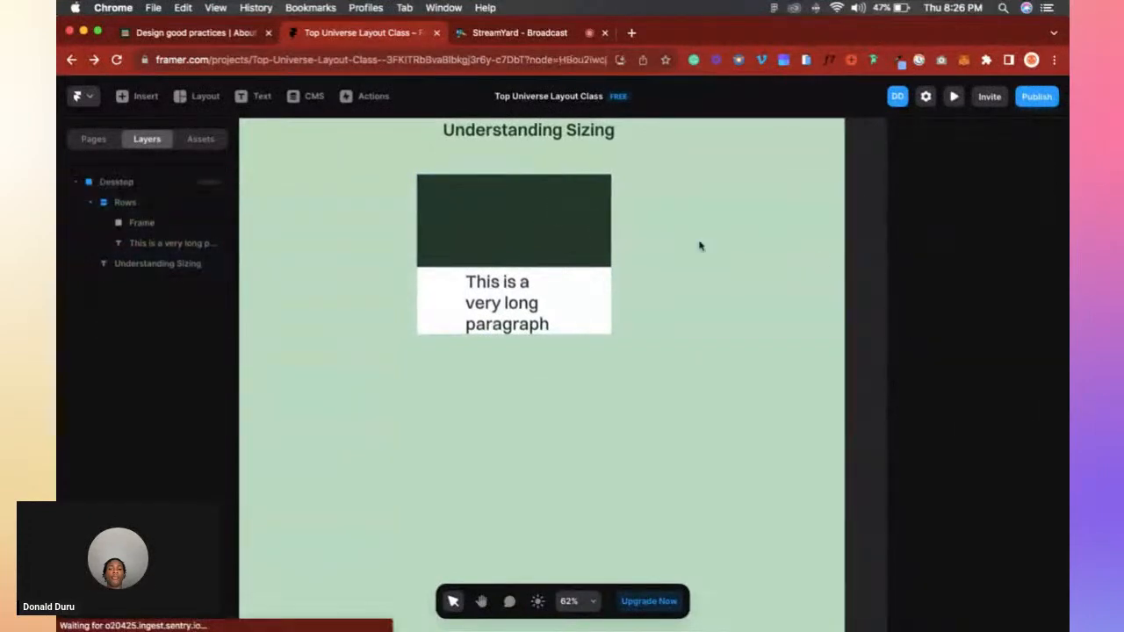
{"action": "left_click", "coordinate": [566, 259]}
{"action": "left_click", "coordinate": [589, 291]}
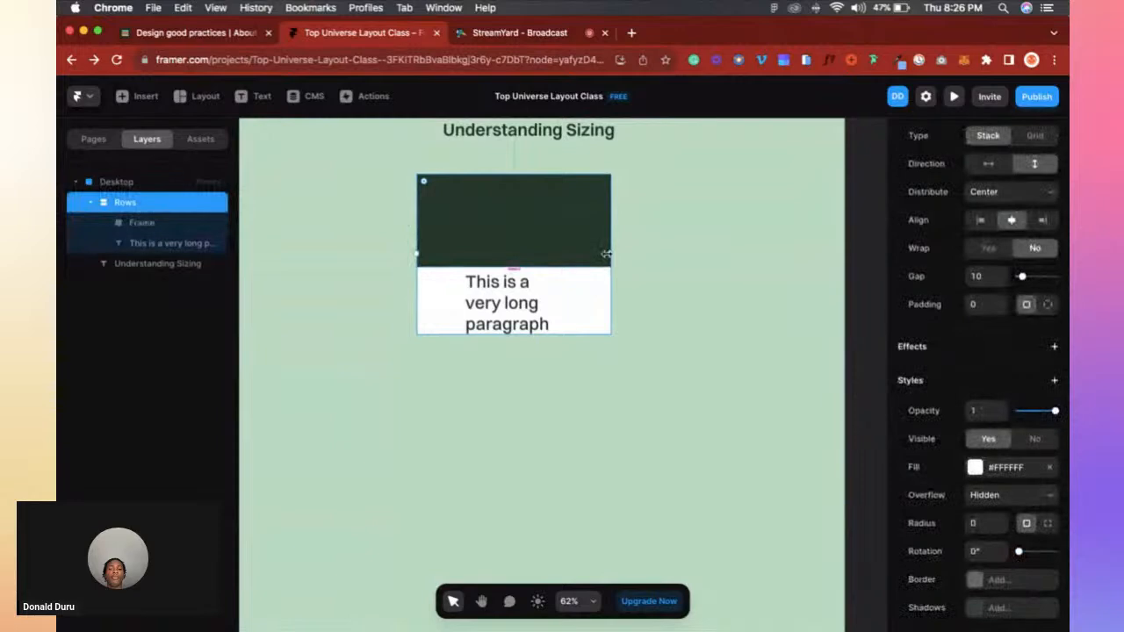
Widen the Rows stack that holds the dark frame and paragraph to about 647.
{"action": "left_click_drag", "start_coordinate": [608, 255], "coordinate": [698, 263]}
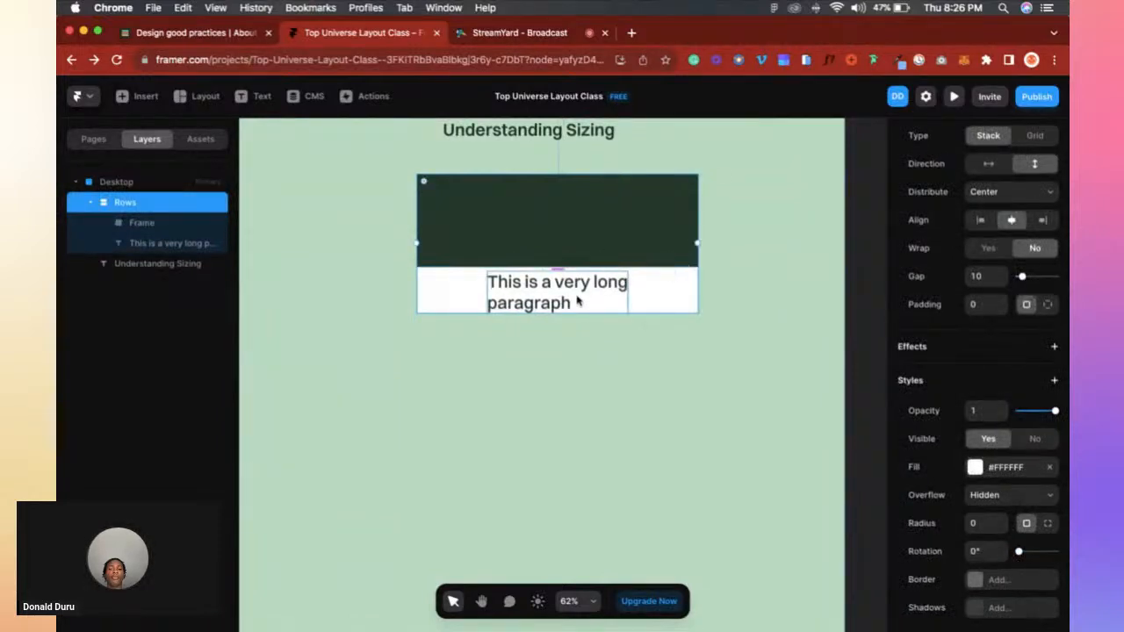
{"action": "scroll", "coordinate": [989, 187], "scroll_direction": "up", "scroll_amount": 1}
{"action": "scroll", "coordinate": [988, 187], "scroll_direction": "up", "scroll_amount": 5}
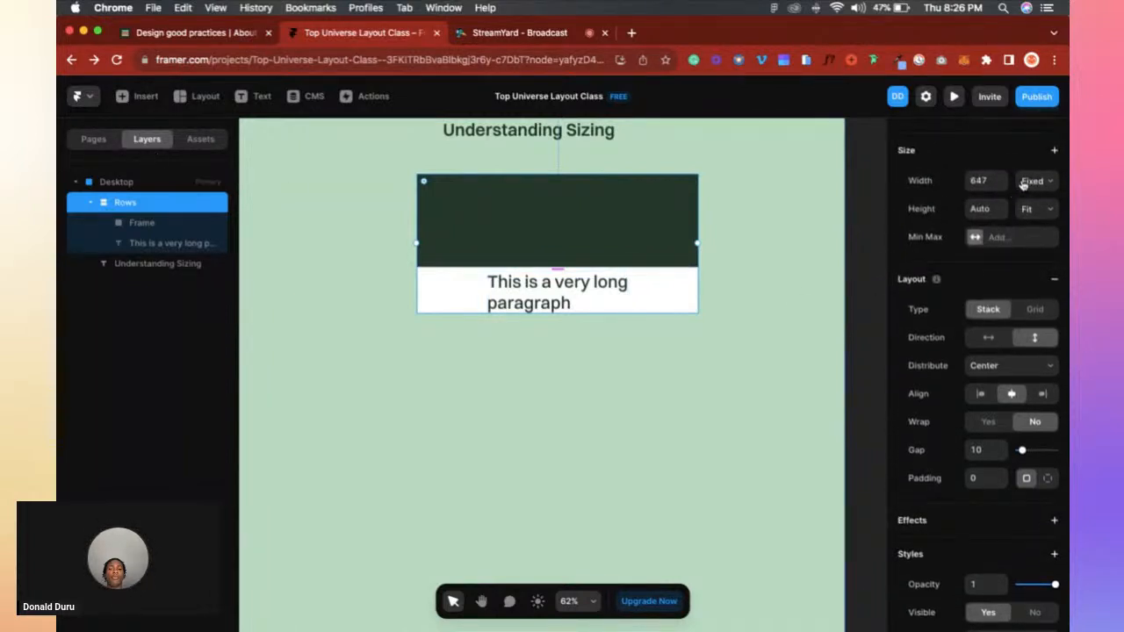
Examine the Rows stack's width sizing options and compare the size settings of the paragraph, the dark frame and Rows.
{"action": "left_click", "coordinate": [1032, 181]}
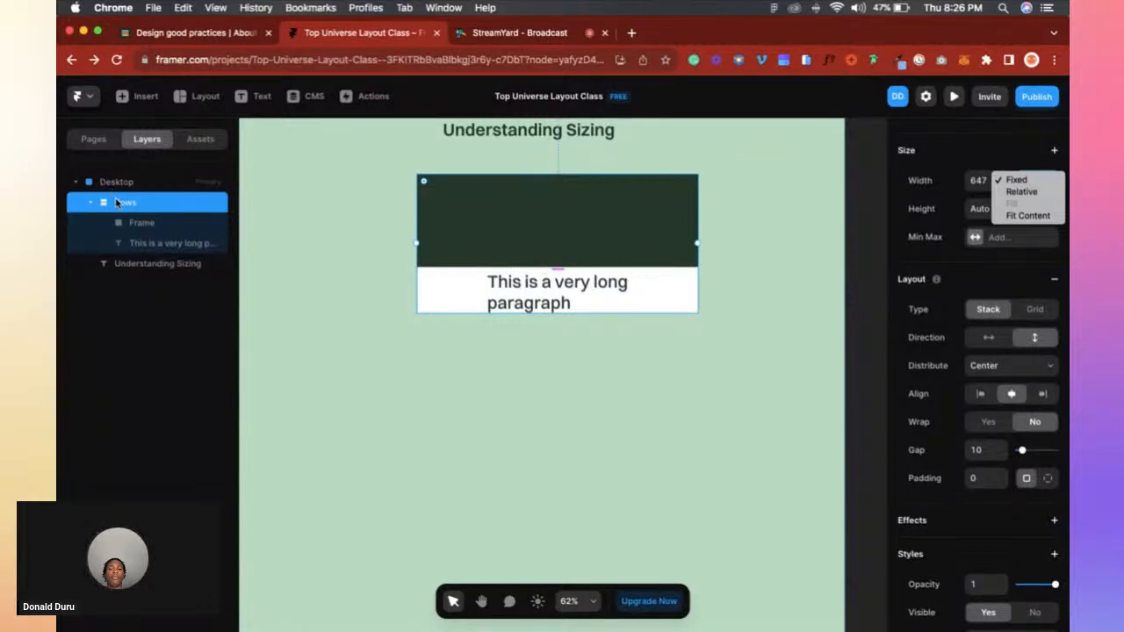
{"action": "left_click", "coordinate": [139, 228]}
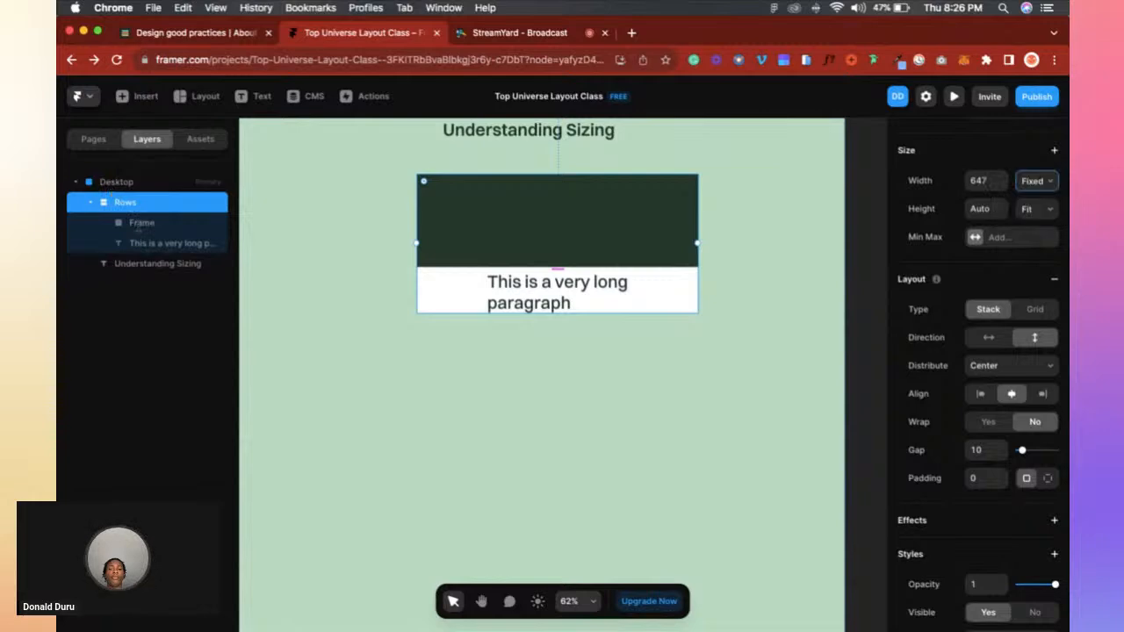
{"action": "left_click", "coordinate": [141, 225]}
{"action": "left_click", "coordinate": [146, 244]}
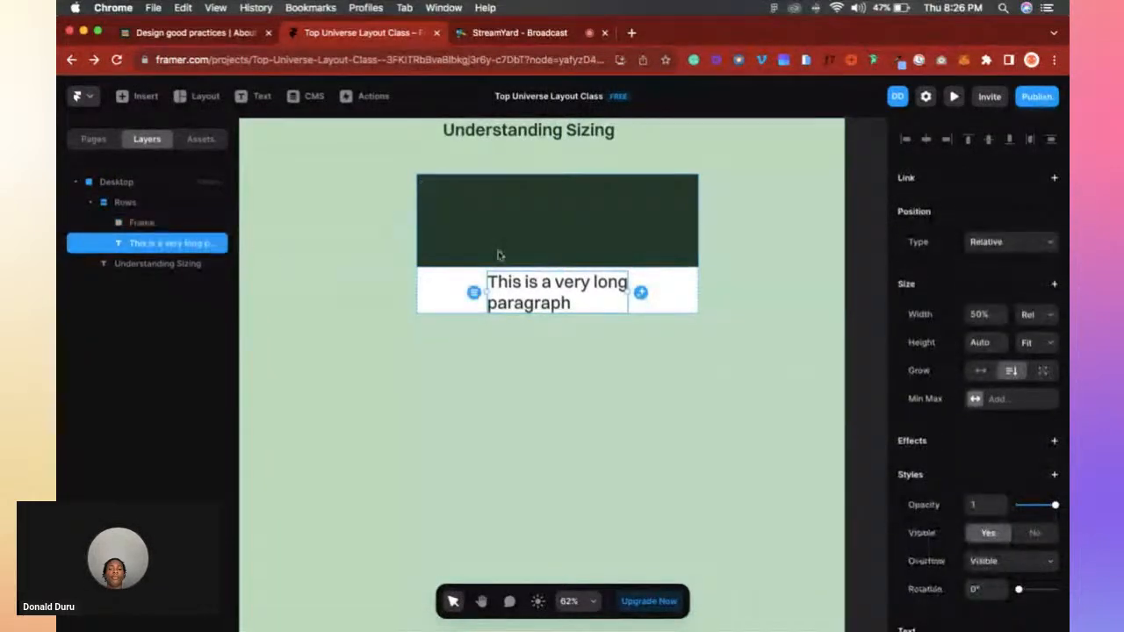
{"action": "left_click", "coordinate": [507, 202]}
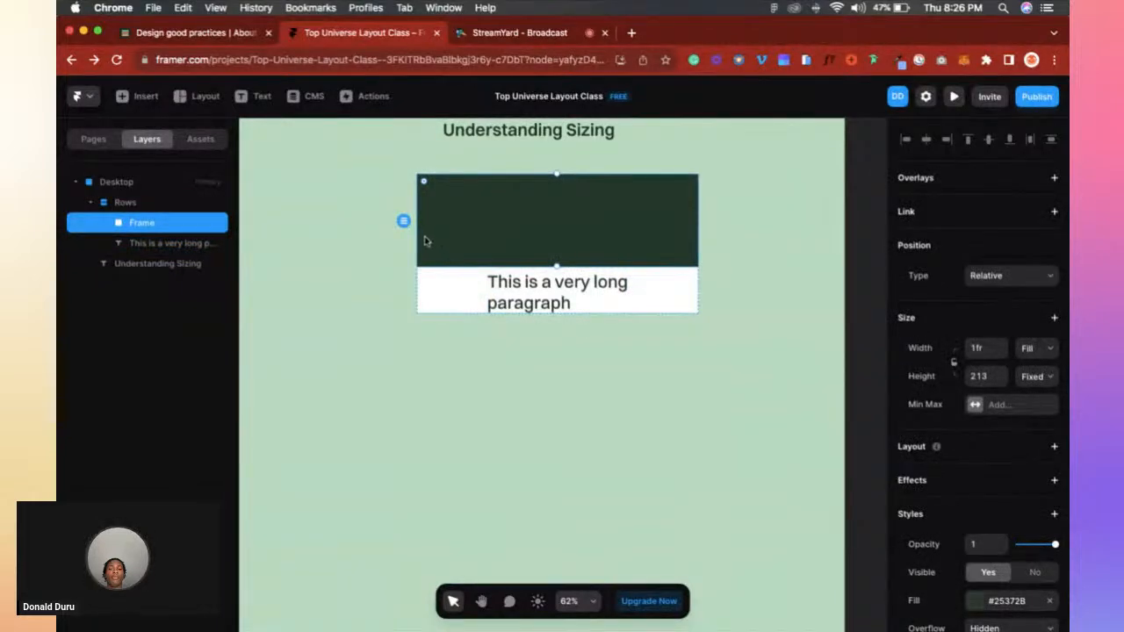
{"action": "left_click", "coordinate": [163, 202]}
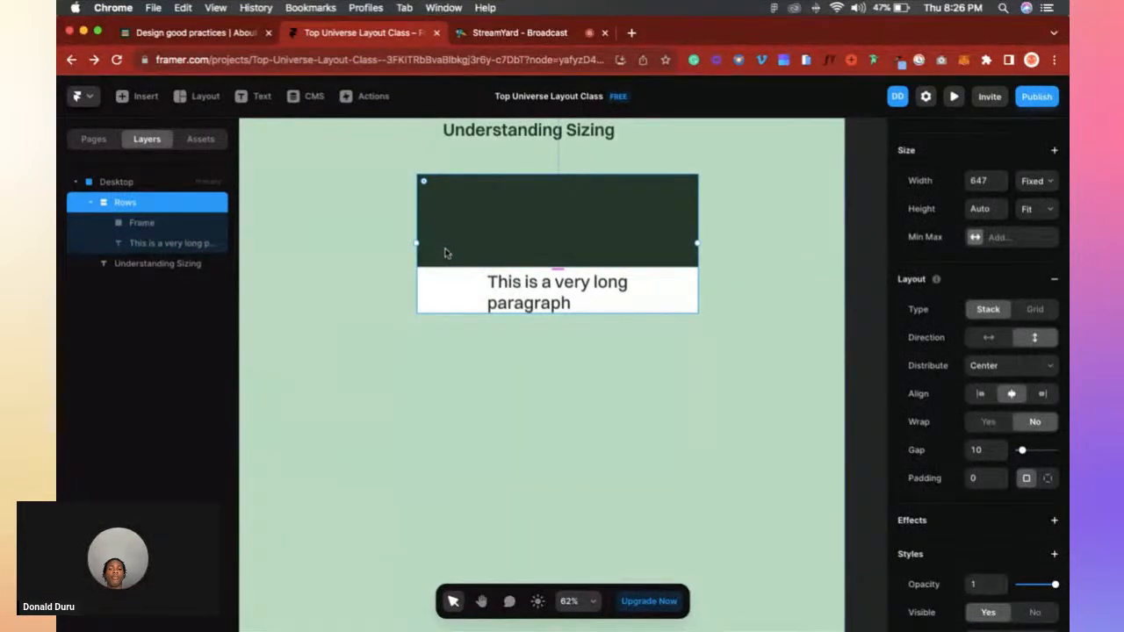
Set the dark frame's width sizing to Fixed and narrow it to slightly less than the paragraph's width.
{"action": "left_click", "coordinate": [147, 222]}
{"action": "left_click", "coordinate": [1045, 348]}
{"action": "left_click", "coordinate": [1024, 325]}
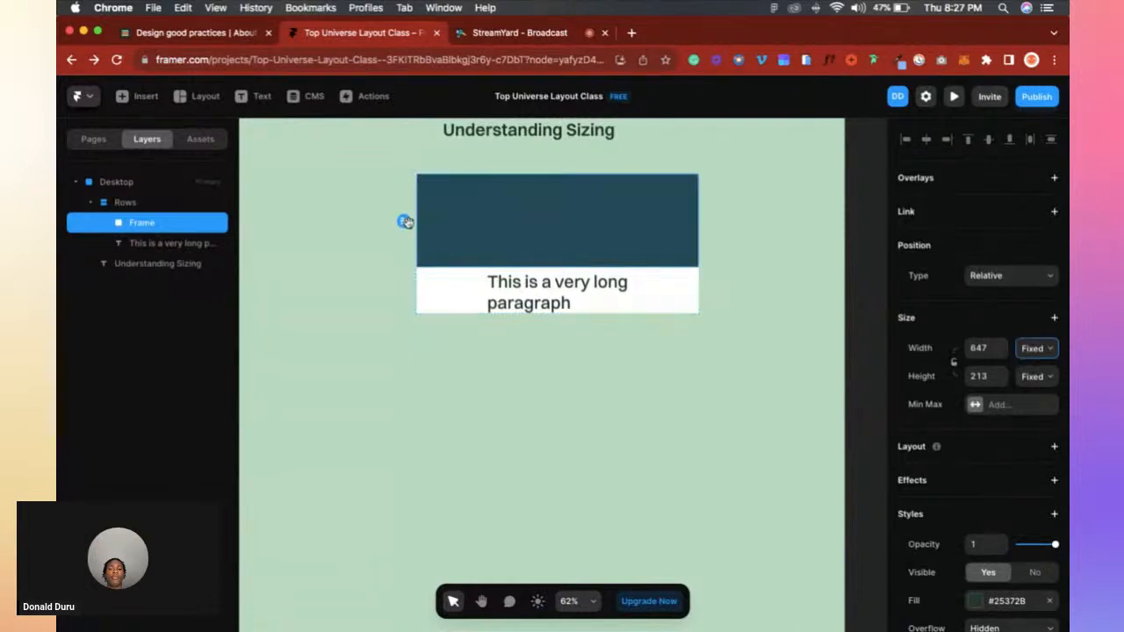
{"action": "left_click_drag", "start_coordinate": [405, 221], "coordinate": [568, 260]}
Set the Rows stack's width sizing to Fit Content.
{"action": "left_click", "coordinate": [671, 277]}
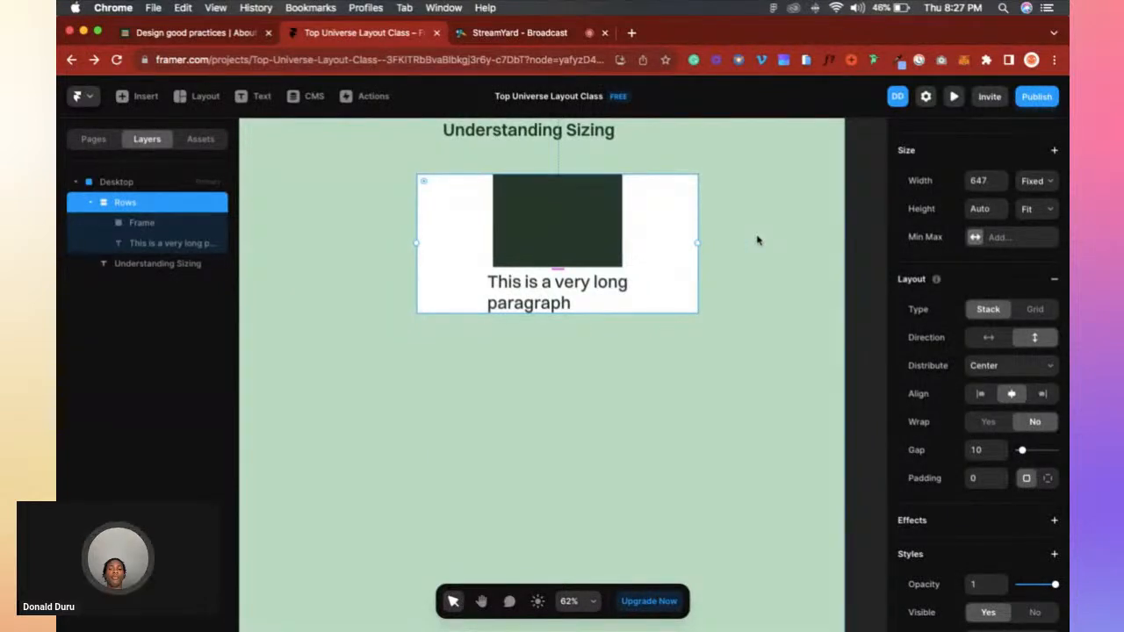
{"action": "left_click", "coordinate": [1034, 182]}
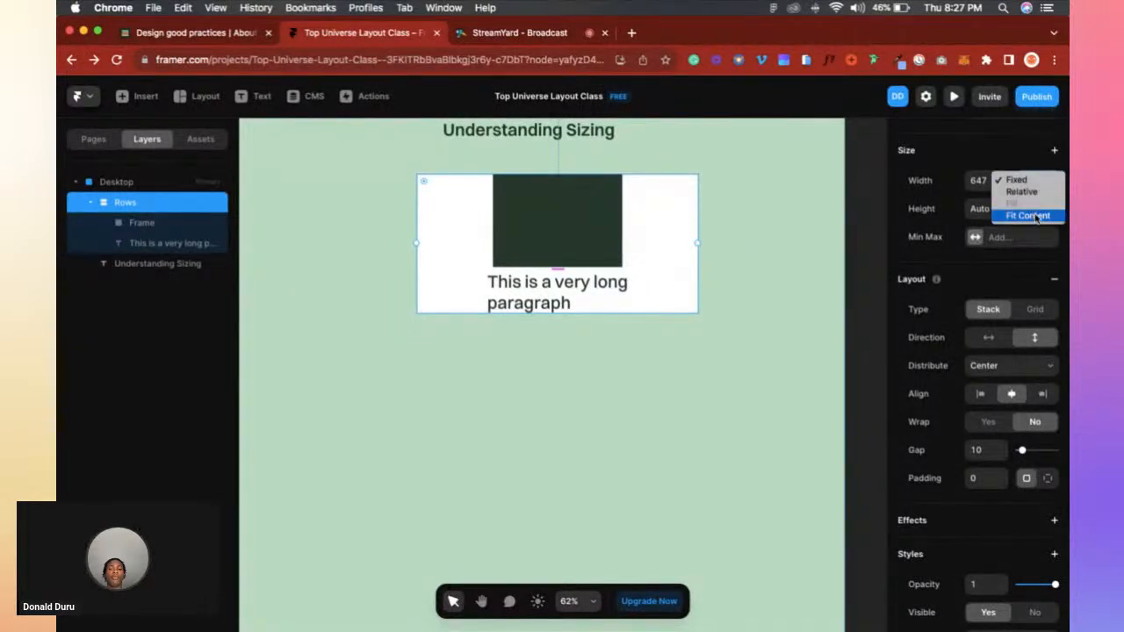
{"action": "left_click", "coordinate": [1029, 216]}
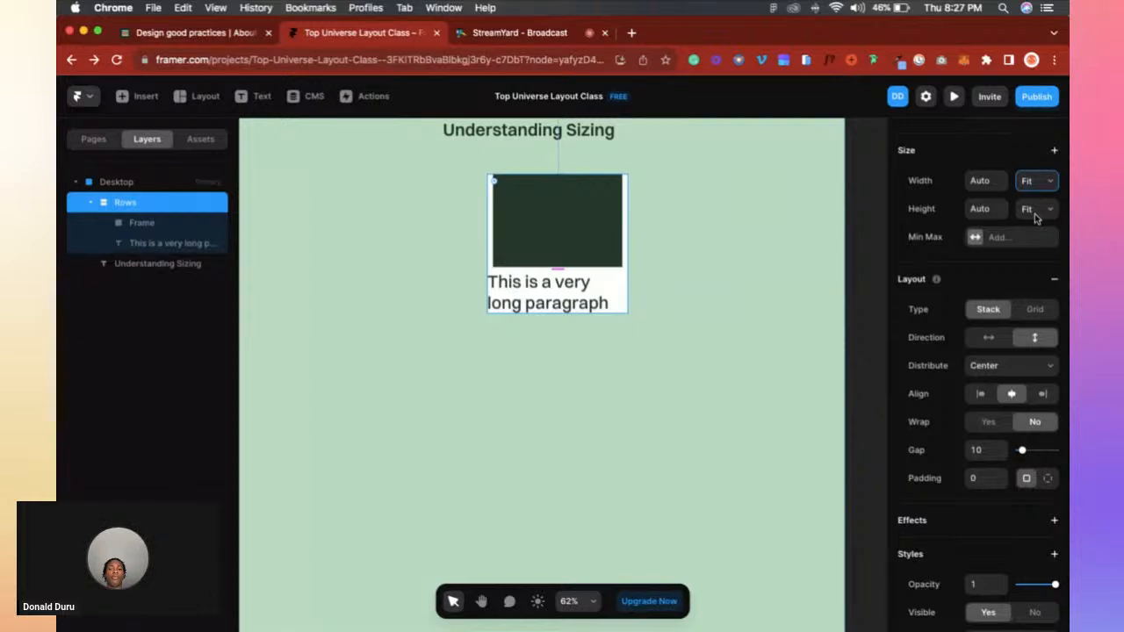
Widen the paragraph text inside the Rows stack to about 542 so it fits on one line.
{"action": "left_click", "coordinate": [544, 295]}
{"action": "scroll", "coordinate": [542, 291], "scroll_direction": "up", "scroll_amount": 3}
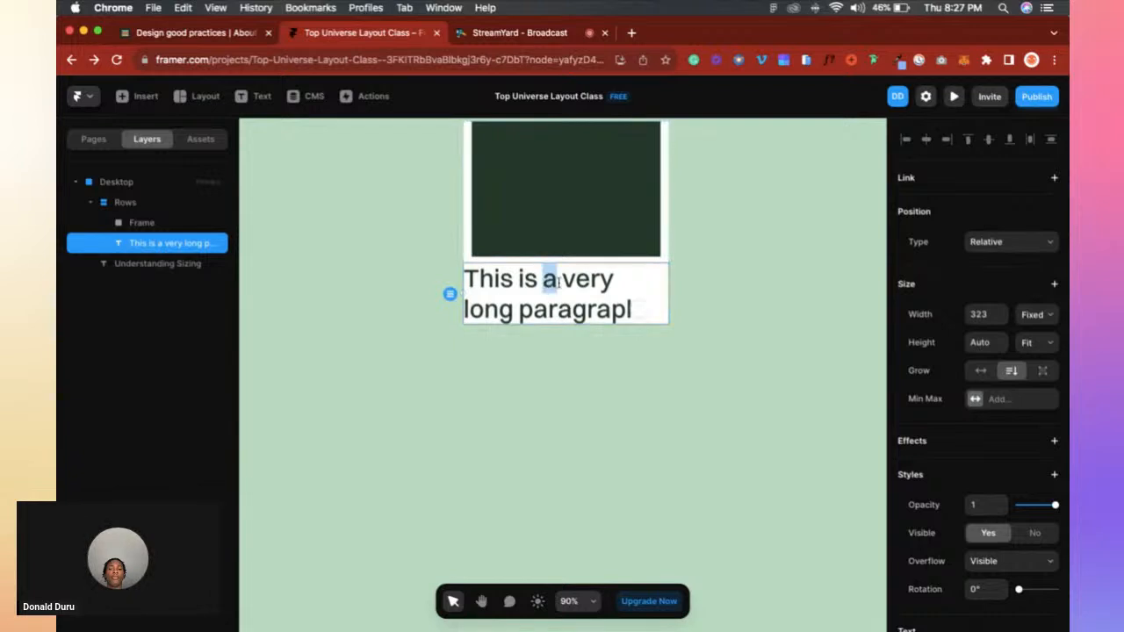
{"action": "left_click_drag", "start_coordinate": [676, 294], "coordinate": [810, 316]}
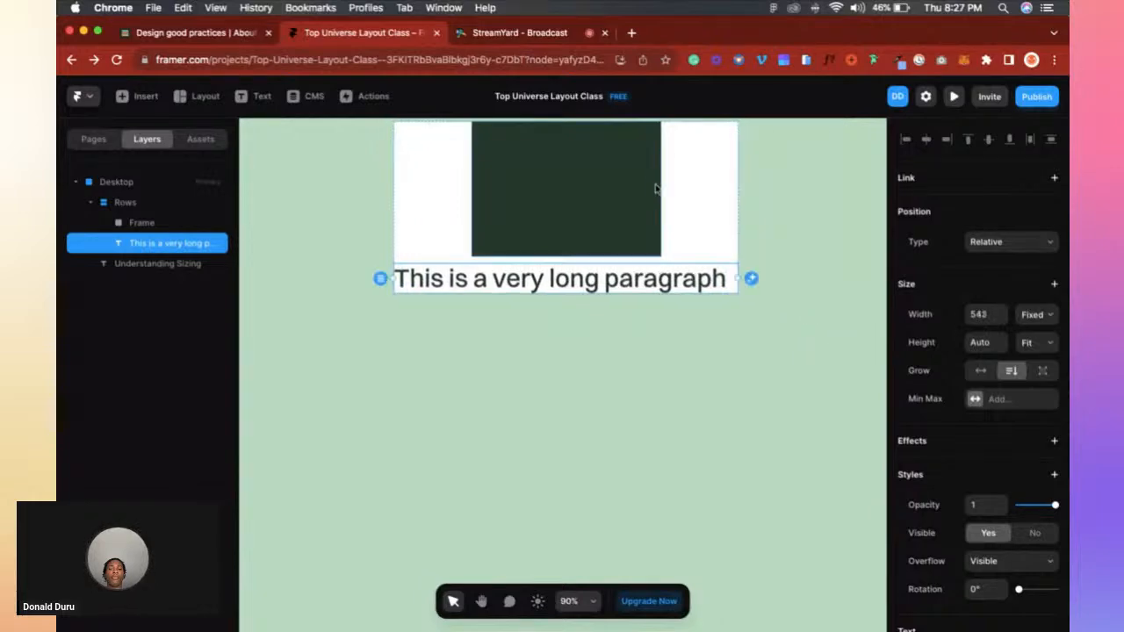
{"action": "scroll", "coordinate": [658, 188], "scroll_direction": "up", "scroll_amount": 2}
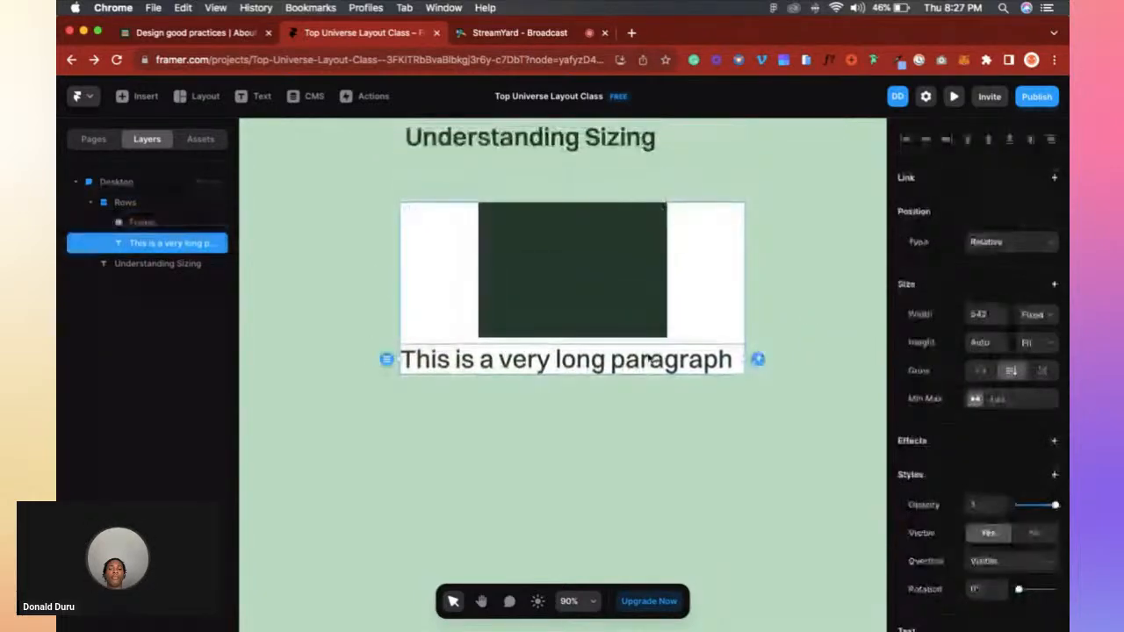
Replace the word "paragraph" in the text with the filler string "ishbhbushbuhvuhvuhjvuhuhvuhvbs".
{"action": "double_click", "coordinate": [650, 360]}
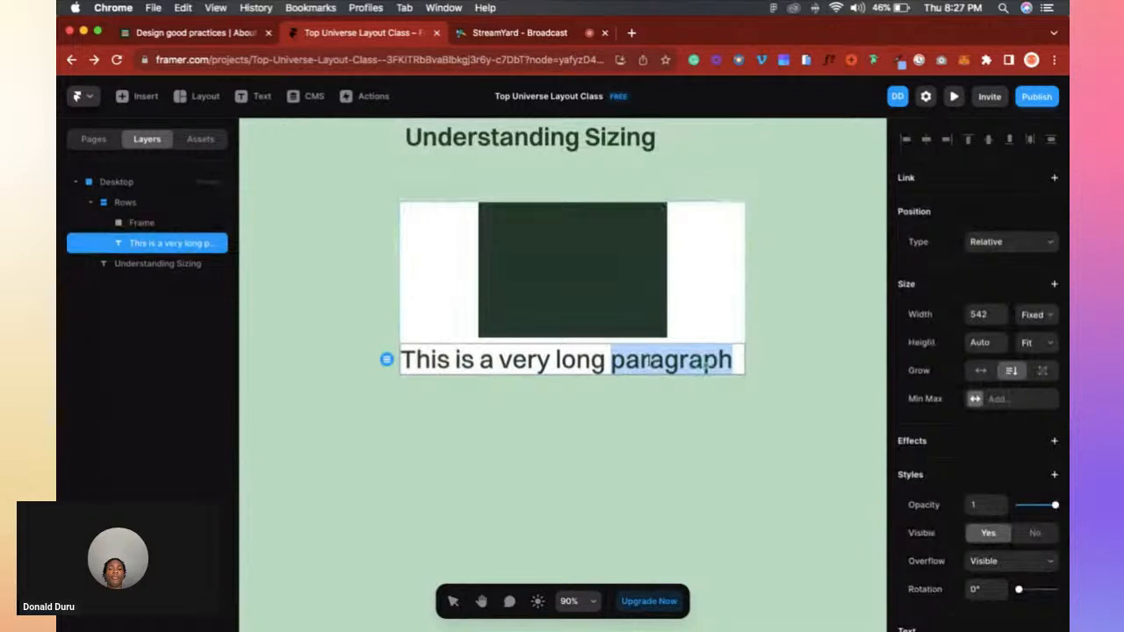
{"action": "type", "text": "ishbhbushbuhvuhvuhjvuhuhvuhvbs"}
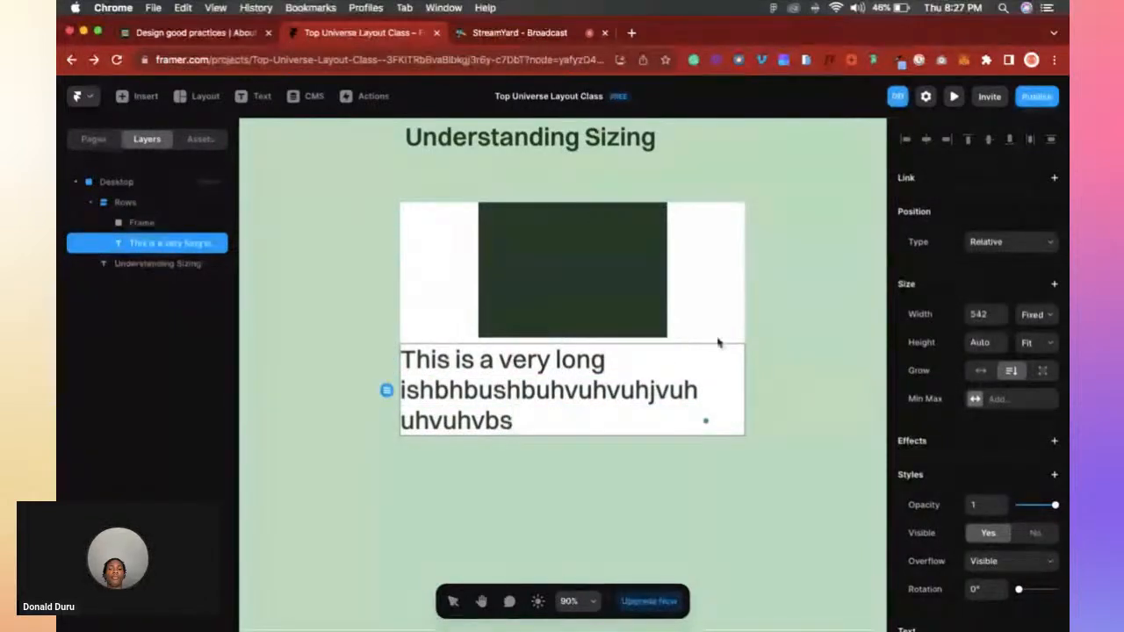
{"action": "left_click", "coordinate": [752, 355]}
{"action": "left_click", "coordinate": [750, 370]}
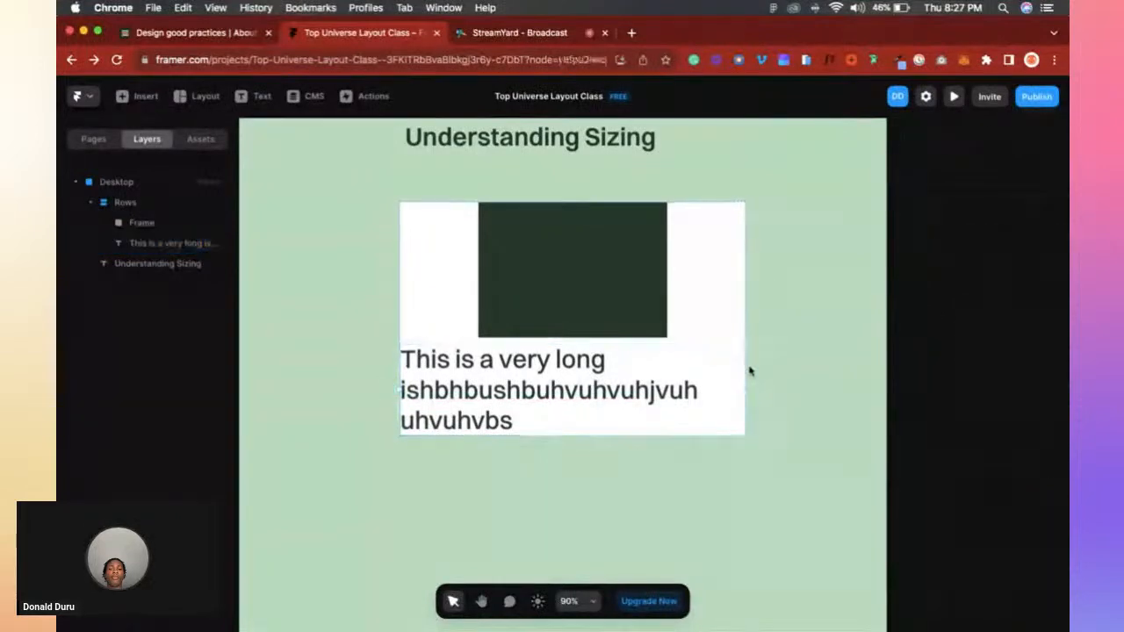
Widen the filler paragraph text beneath the dark frame to about 643.
{"action": "left_click", "coordinate": [741, 388]}
{"action": "left_click_drag", "start_coordinate": [742, 388], "coordinate": [804, 392]}
{"action": "scroll", "coordinate": [725, 296], "scroll_direction": "down", "scroll_amount": 5}
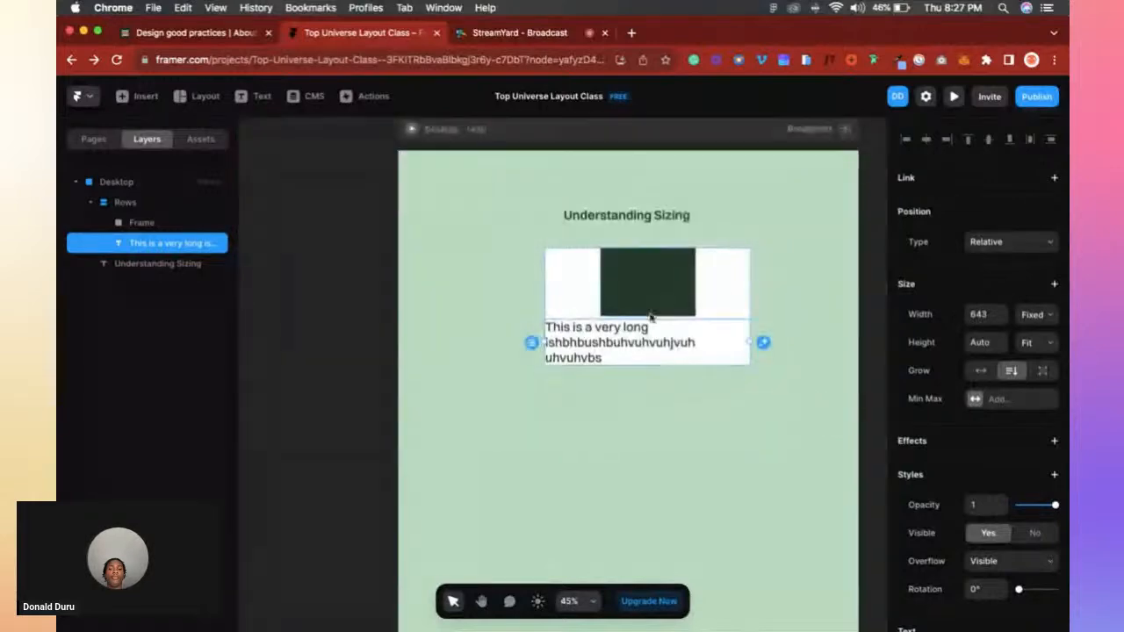
{"action": "scroll", "coordinate": [651, 318], "scroll_direction": "up", "scroll_amount": 4}
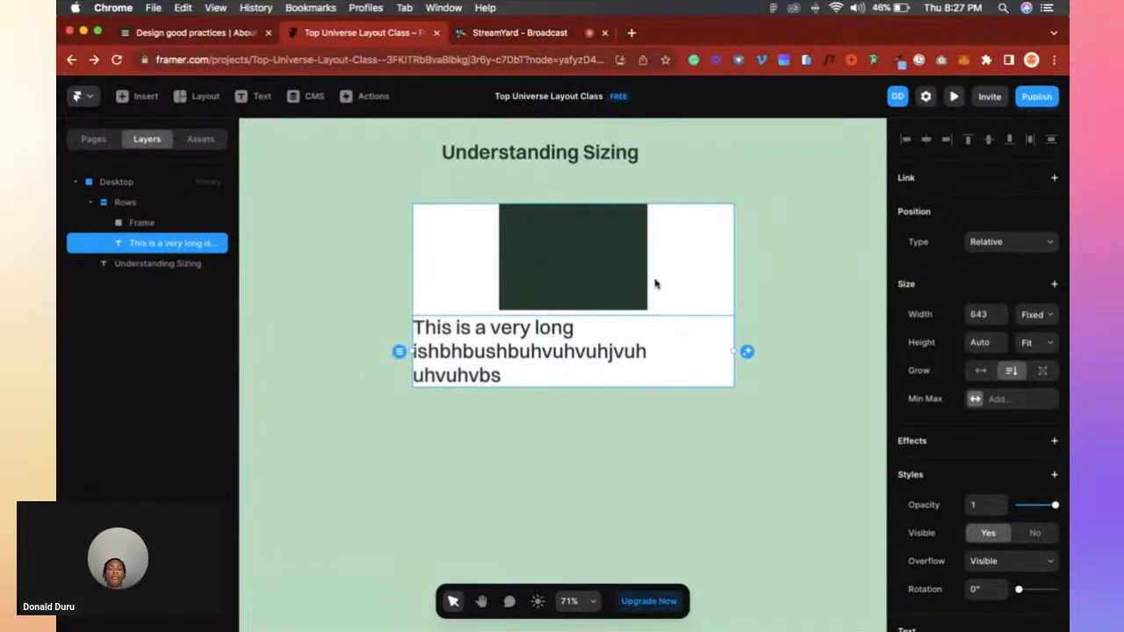
{"action": "left_click", "coordinate": [106, 143]}
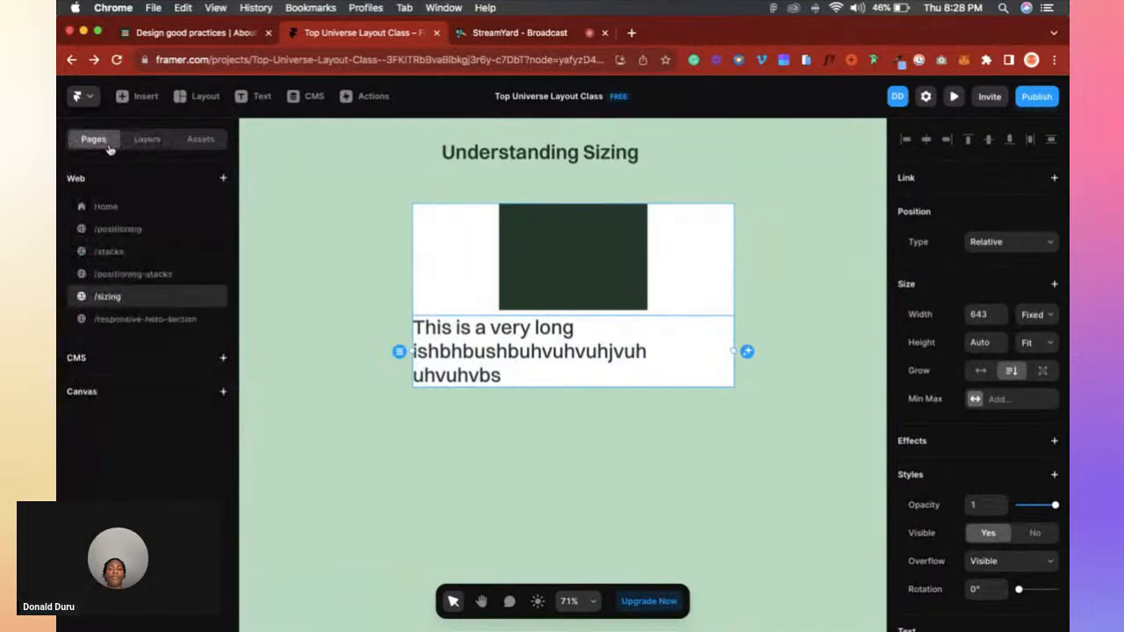
{"action": "left_click", "coordinate": [154, 320]}
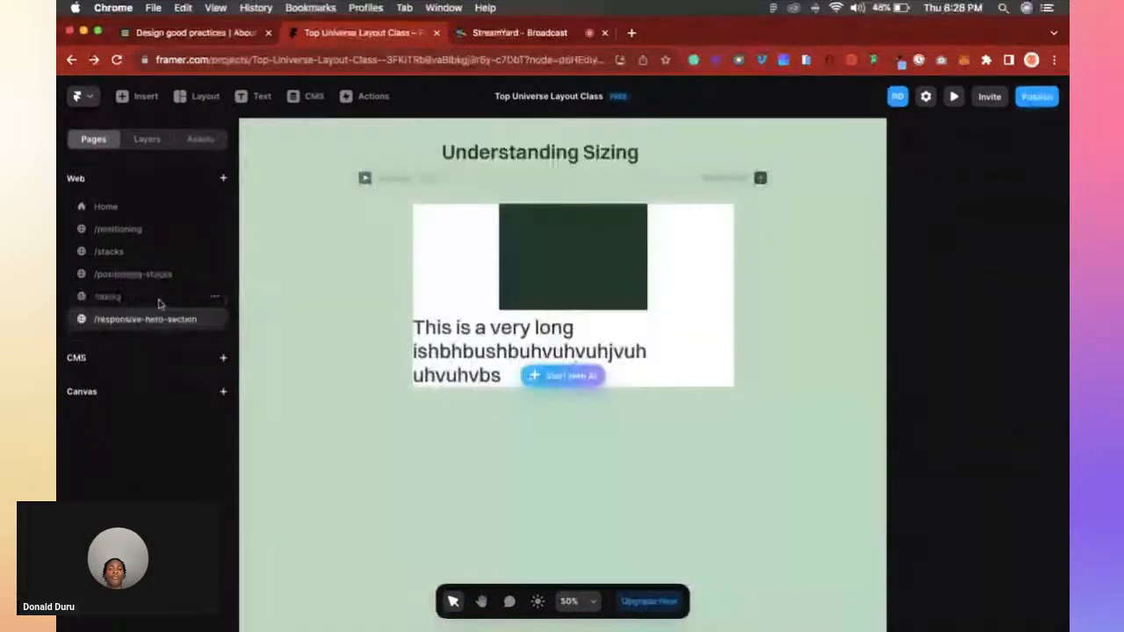
{"action": "left_click", "coordinate": [159, 301]}
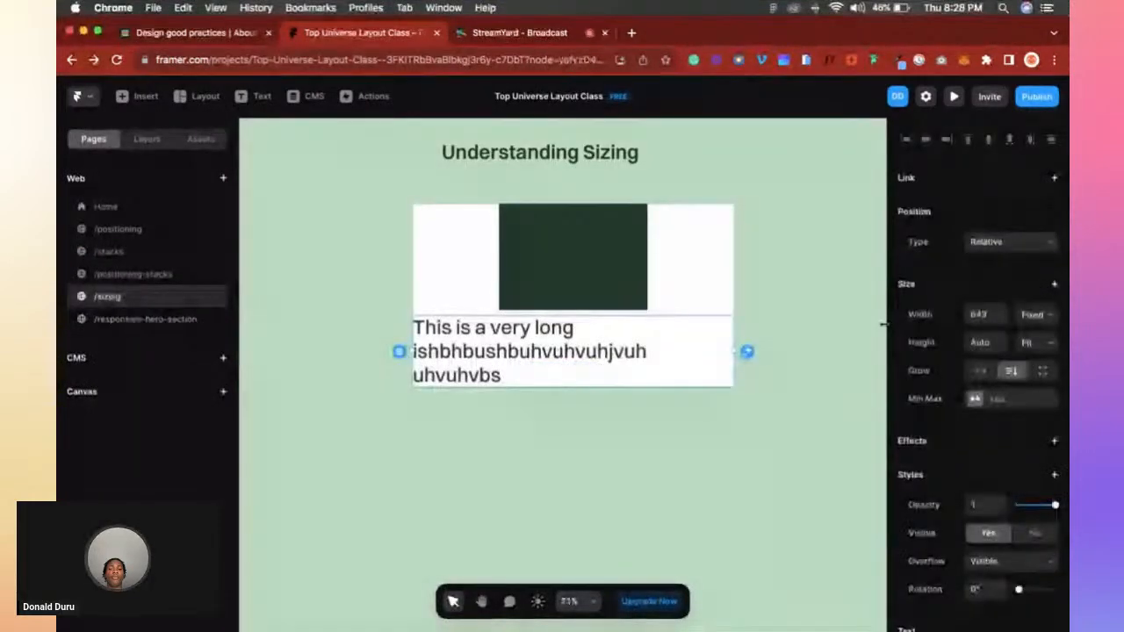
Add a Desktop 1200 breakpoint to the sizing page's primary Desktop layout.
{"action": "scroll", "coordinate": [858, 321], "scroll_direction": "down", "scroll_amount": 5}
{"action": "scroll", "coordinate": [858, 322], "scroll_direction": "right", "scroll_amount": 2}
{"action": "scroll", "coordinate": [735, 274], "scroll_direction": "up", "scroll_amount": 5}
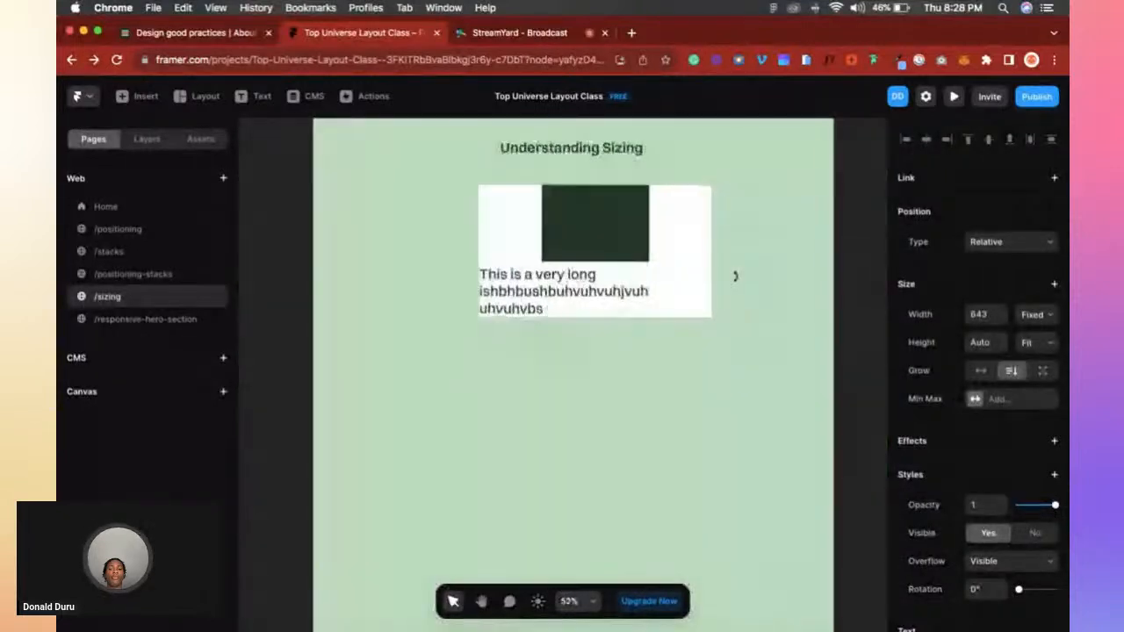
{"action": "scroll", "coordinate": [731, 270], "scroll_direction": "up", "scroll_amount": 1}
{"action": "scroll", "coordinate": [729, 270], "scroll_direction": "up", "scroll_amount": 2}
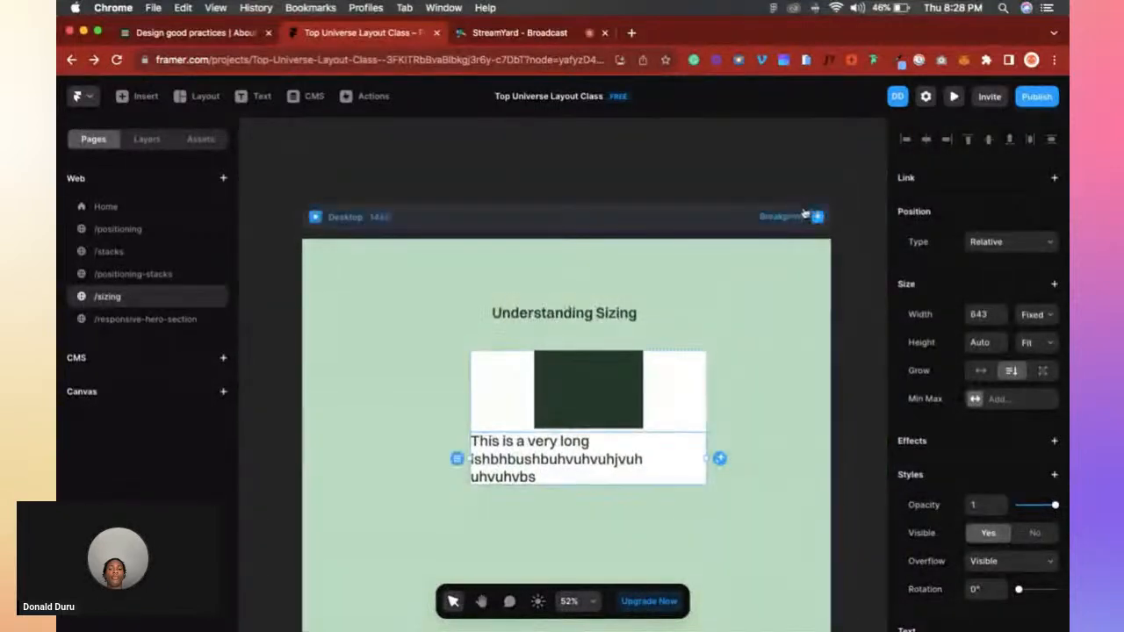
{"action": "left_click", "coordinate": [816, 217]}
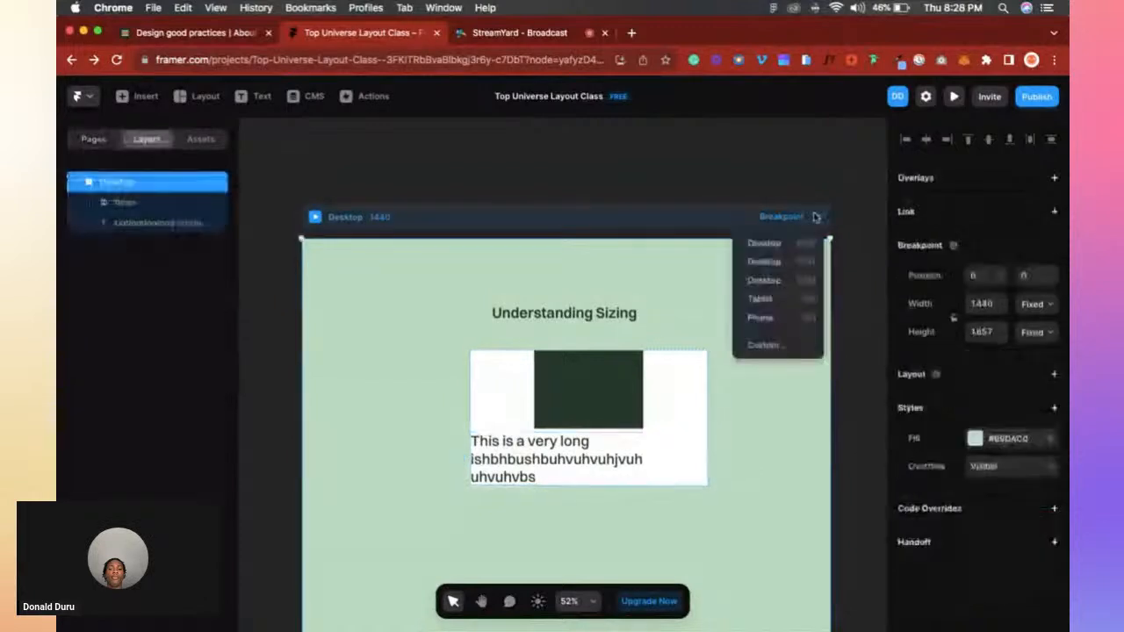
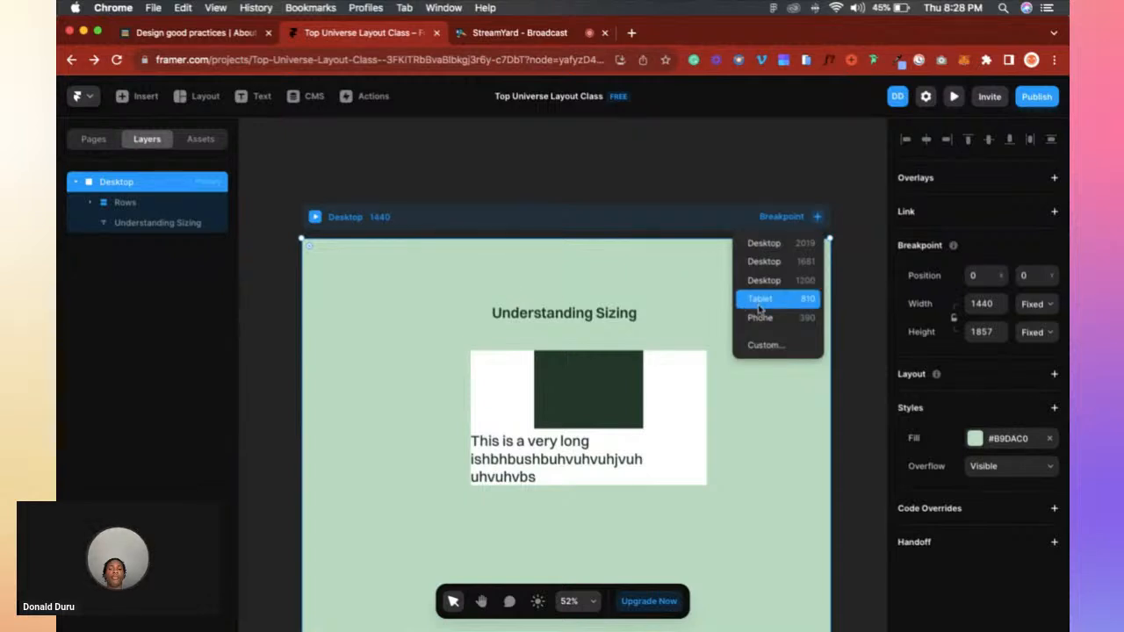
{"action": "left_click", "coordinate": [787, 297]}
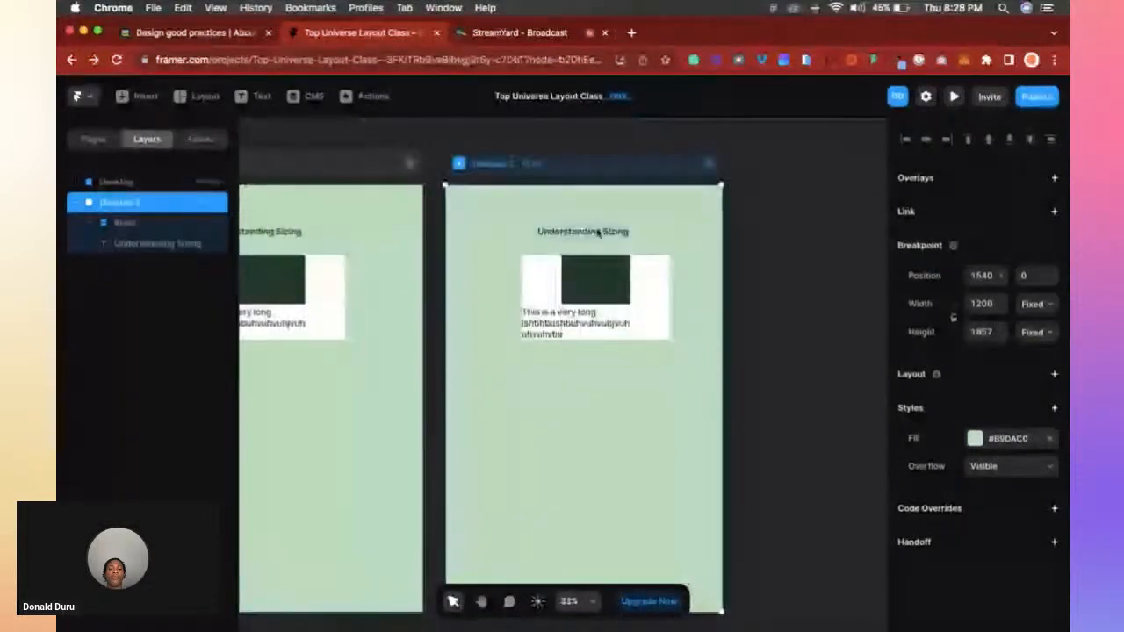
Add a Tablet 810 breakpoint and a Phone 390 breakpoint to the sizing page.
{"action": "left_click", "coordinate": [708, 163]}
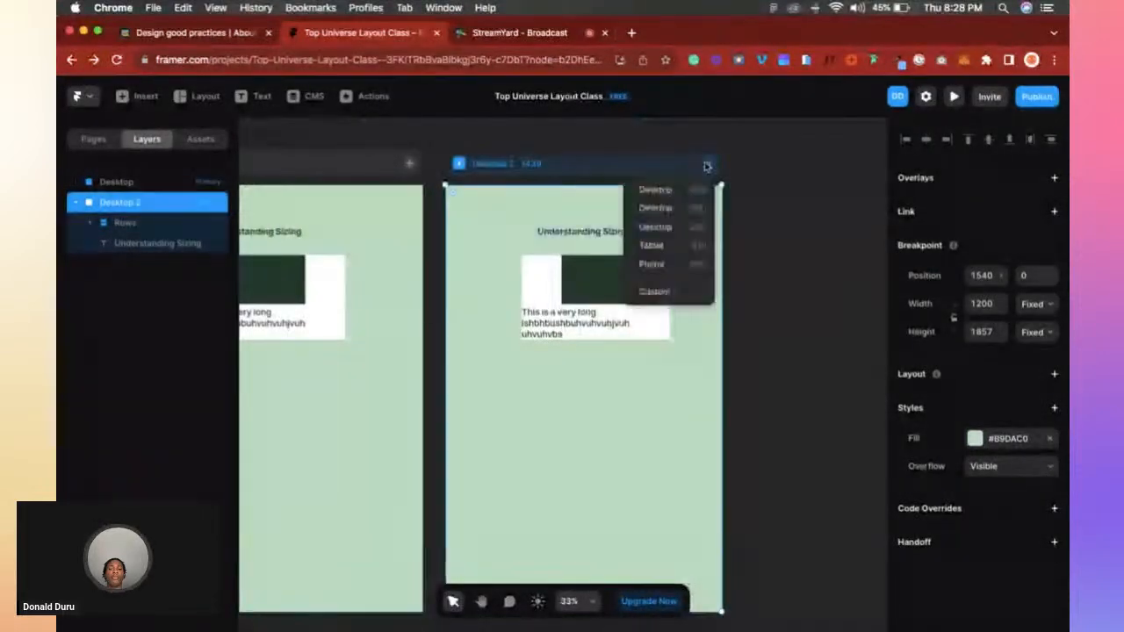
{"action": "left_click", "coordinate": [703, 245]}
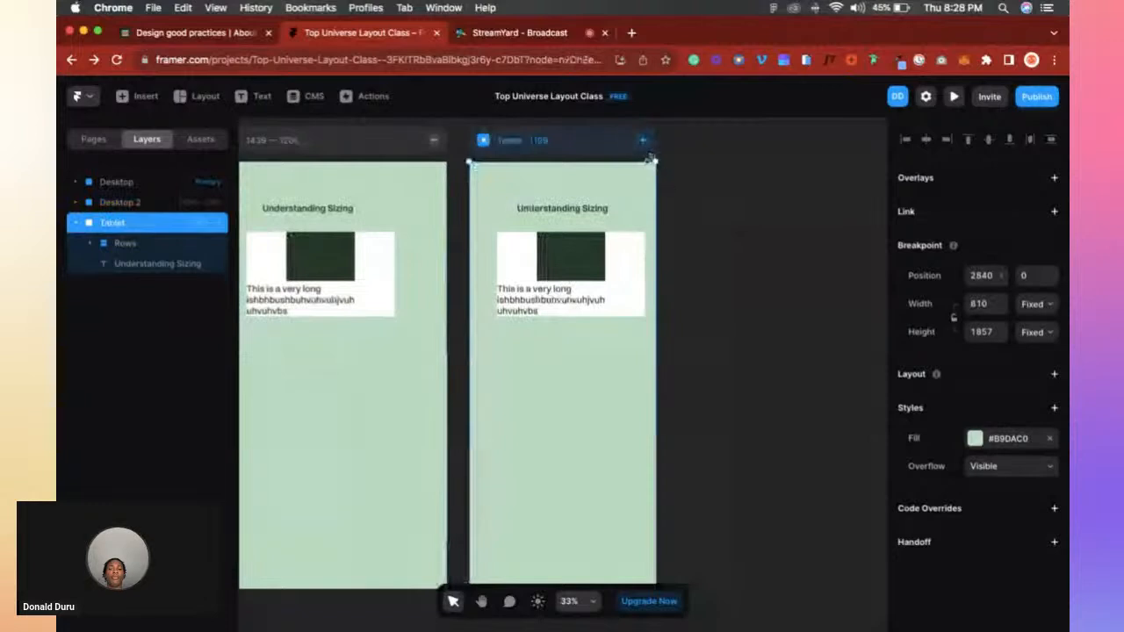
{"action": "left_click", "coordinate": [643, 139]}
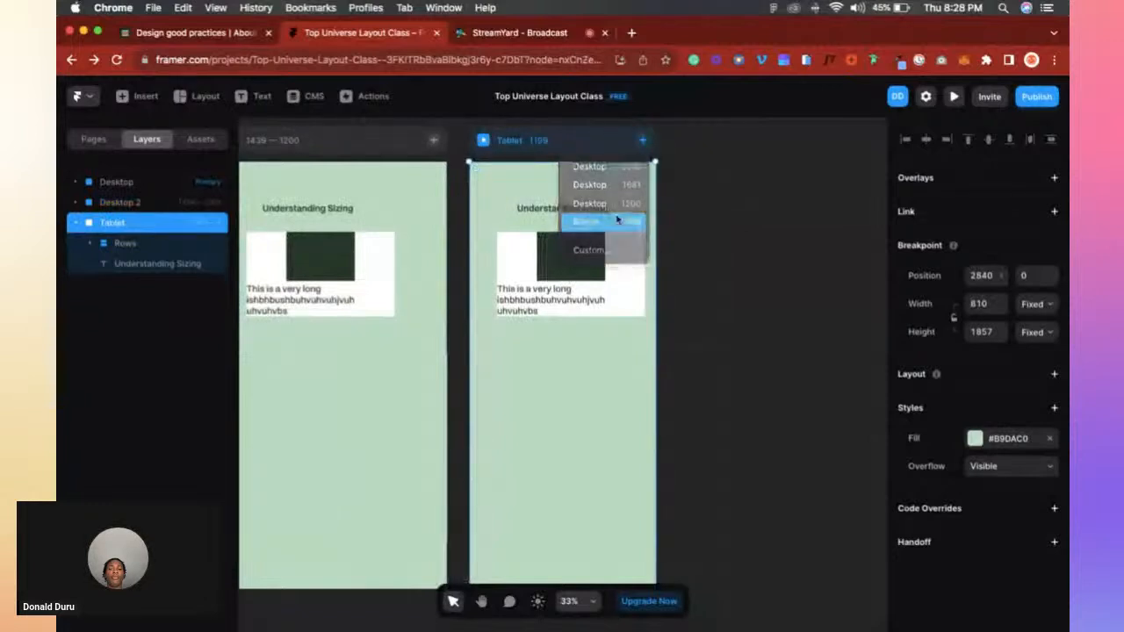
{"action": "left_click", "coordinate": [614, 226]}
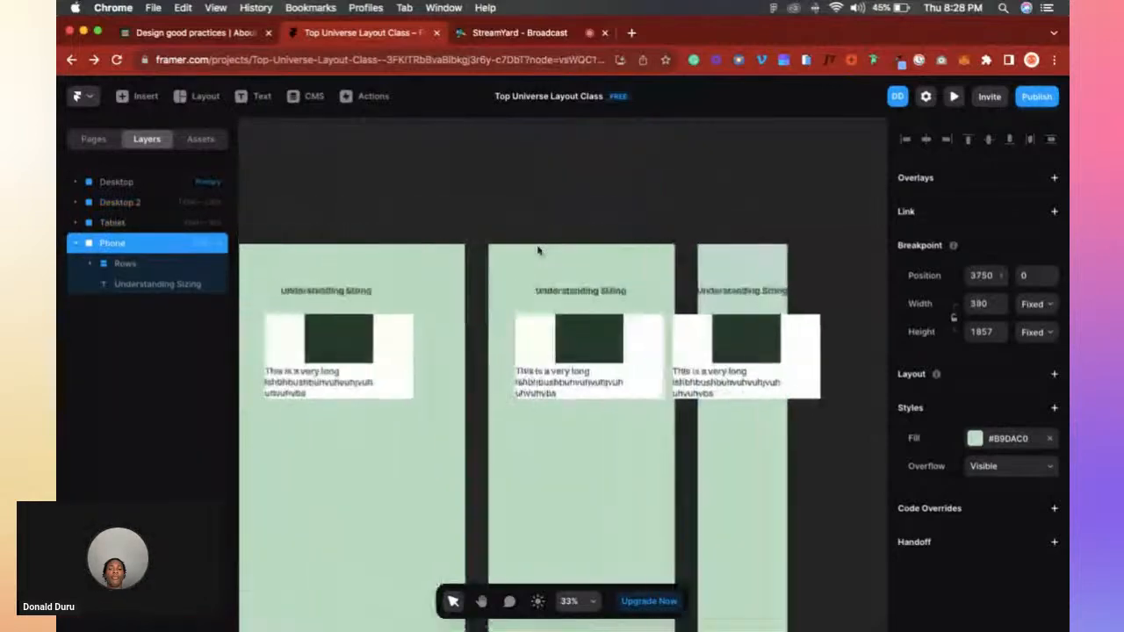
Compare the layouts across the new breakpoints and examine the width range in the Desktop 2 header.
{"action": "scroll", "coordinate": [422, 262], "scroll_direction": "left", "scroll_amount": 3}
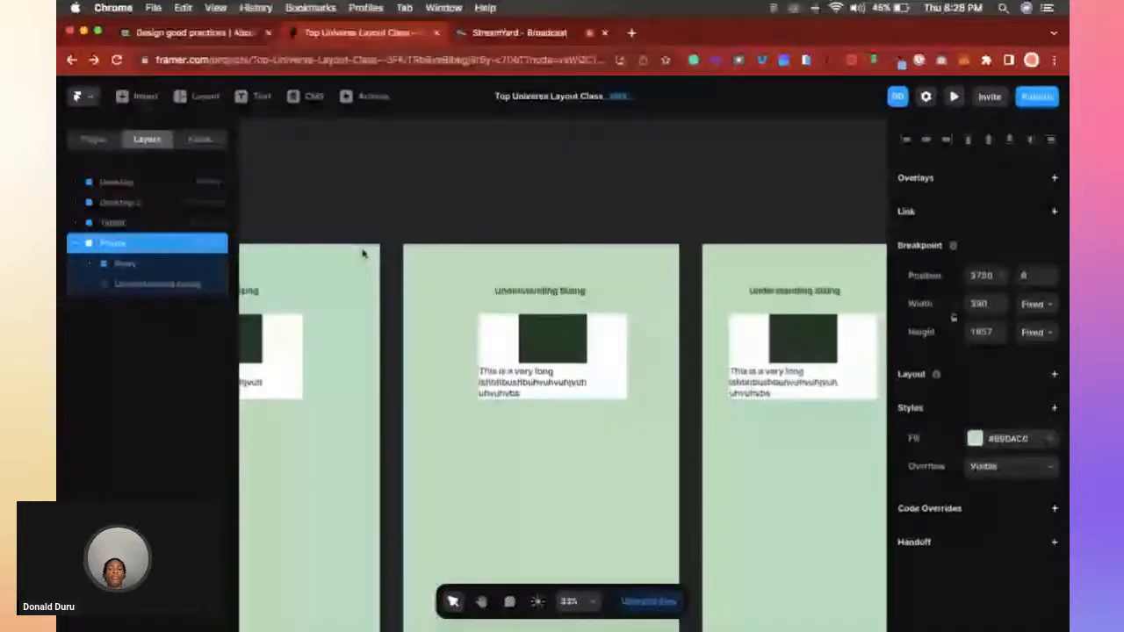
{"action": "scroll", "coordinate": [363, 254], "scroll_direction": "left", "scroll_amount": 3}
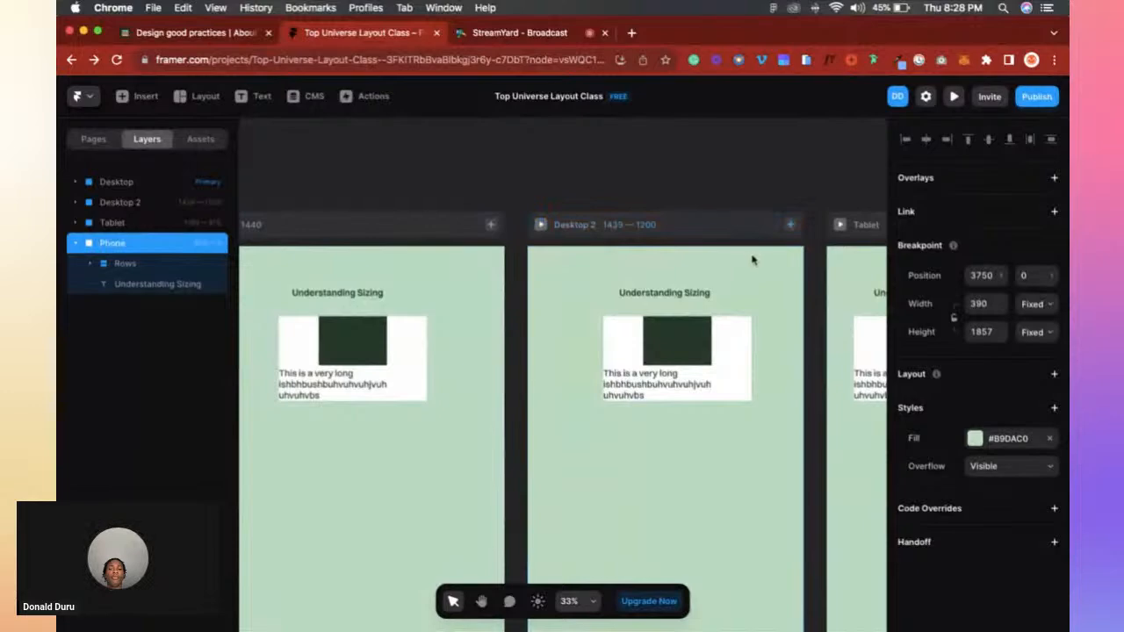
{"action": "scroll", "coordinate": [641, 237], "scroll_direction": "up", "scroll_amount": 2}
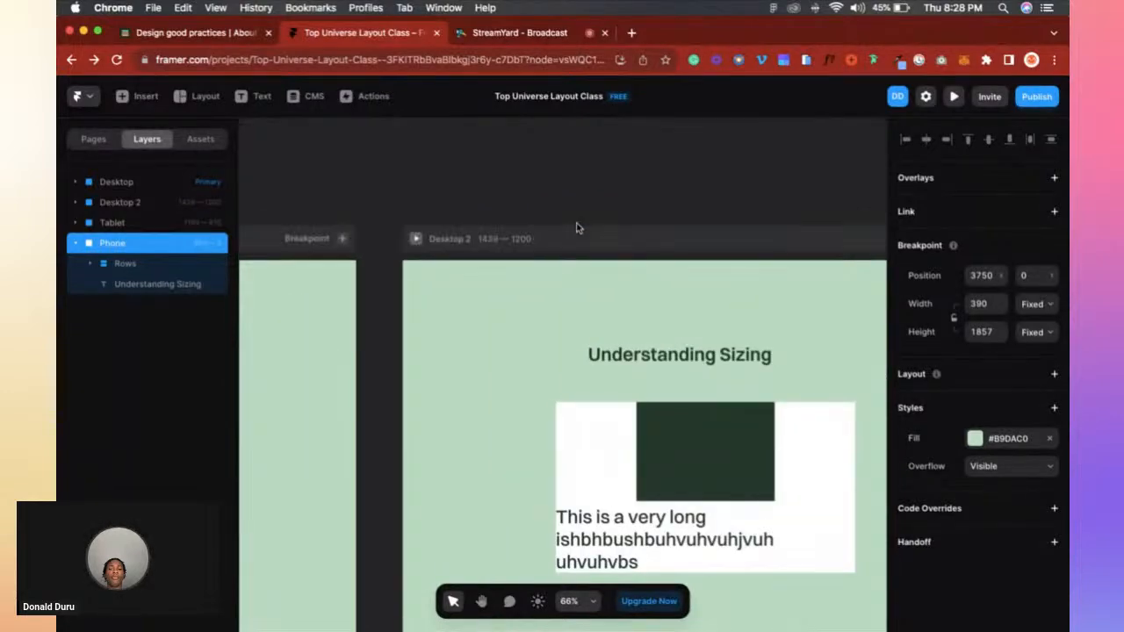
{"action": "scroll", "coordinate": [544, 224], "scroll_direction": "up", "scroll_amount": 5}
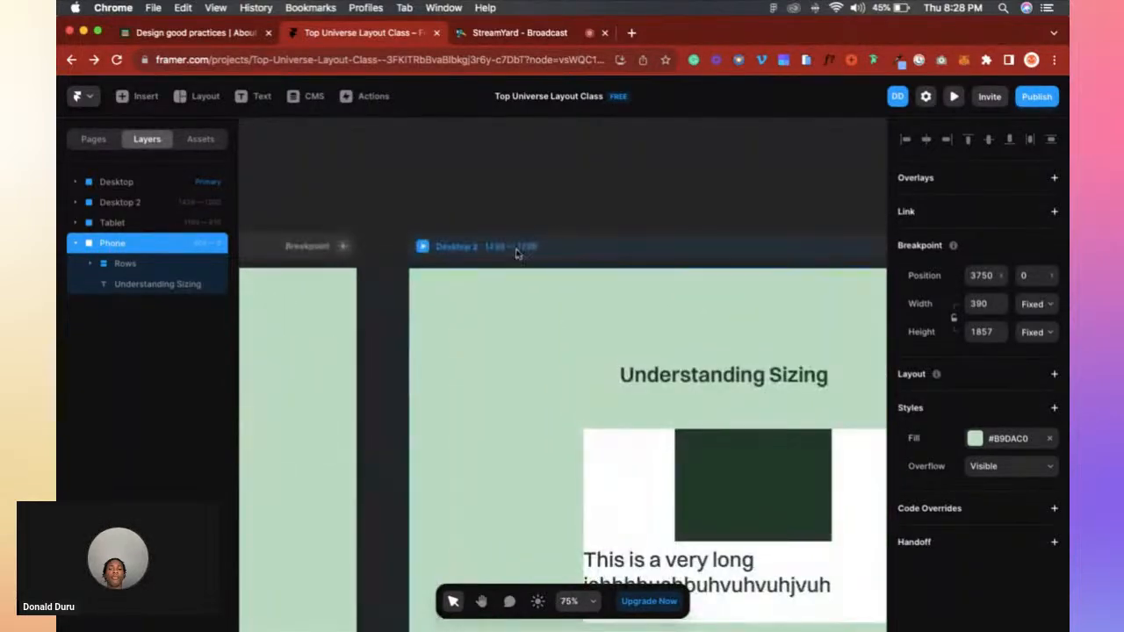
Examine the Desktop 2 breakpoint's width range and how its content sits beside the Tablet layout.
{"action": "left_click", "coordinate": [517, 252]}
{"action": "scroll", "coordinate": [516, 252], "scroll_direction": "up", "scroll_amount": 1}
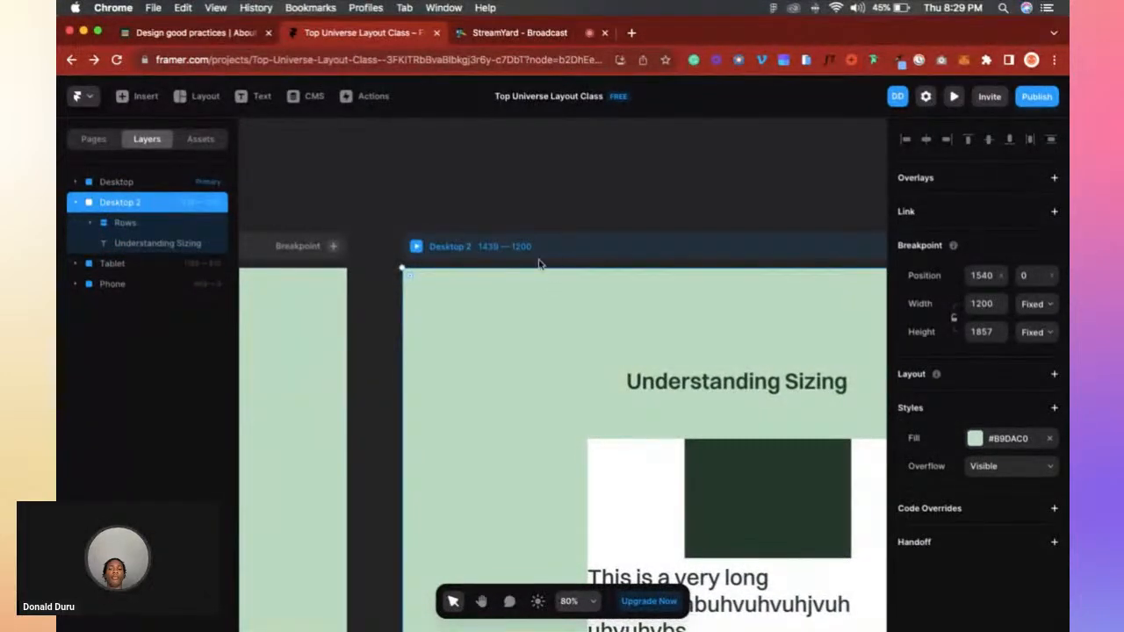
{"action": "scroll", "coordinate": [530, 298], "scroll_direction": "down", "scroll_amount": 2}
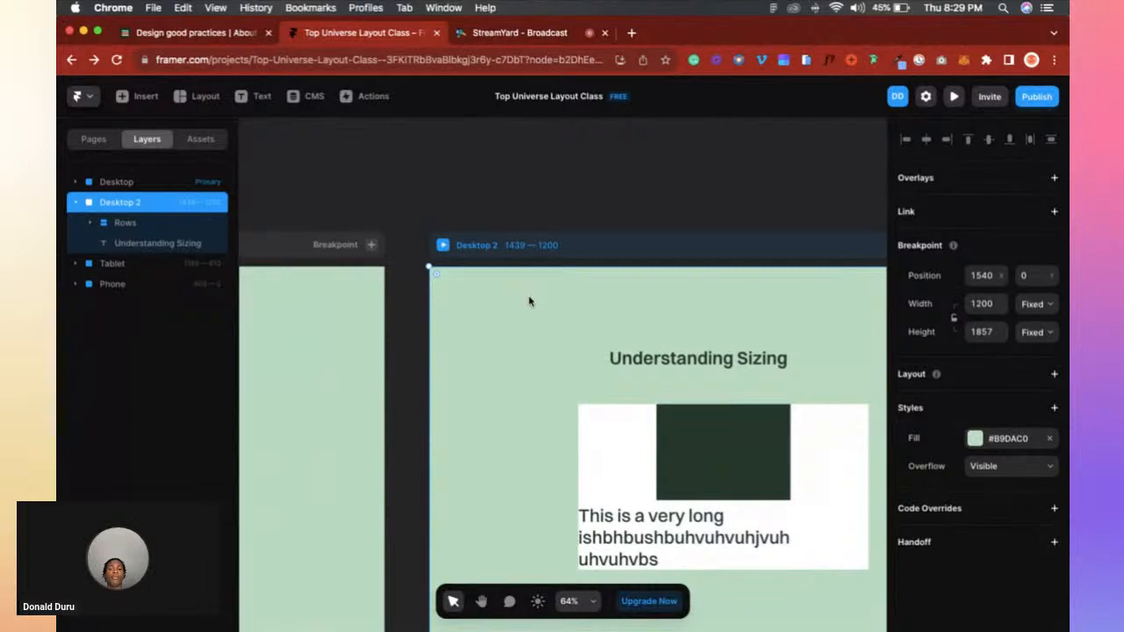
{"action": "scroll", "coordinate": [529, 301], "scroll_direction": "down", "scroll_amount": 2}
{"action": "scroll", "coordinate": [530, 301], "scroll_direction": "right", "scroll_amount": 2}
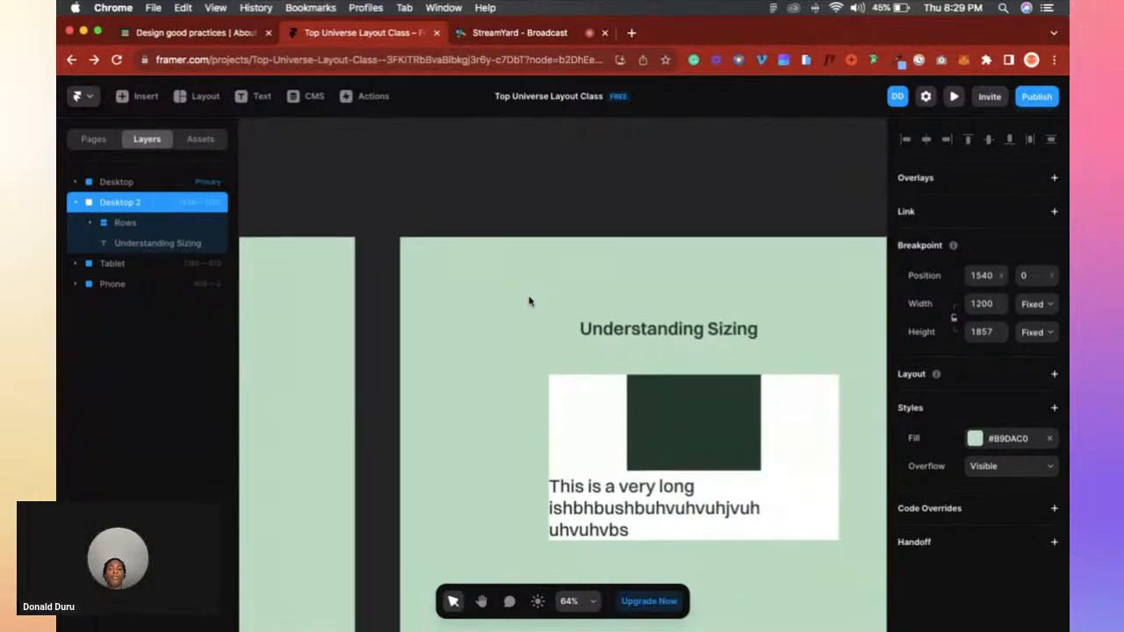
{"action": "scroll", "coordinate": [529, 301], "scroll_direction": "down", "scroll_amount": 3}
{"action": "scroll", "coordinate": [530, 301], "scroll_direction": "right", "scroll_amount": 4}
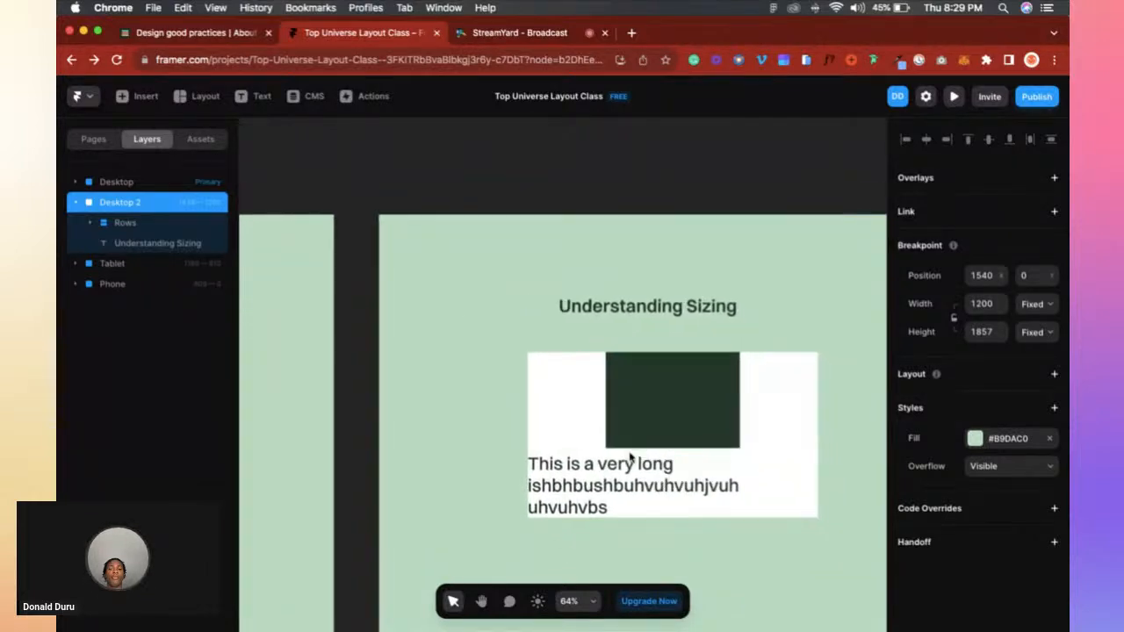
{"action": "scroll", "coordinate": [630, 455], "scroll_direction": "down", "scroll_amount": 2}
{"action": "scroll", "coordinate": [534, 389], "scroll_direction": "right", "scroll_amount": 6}
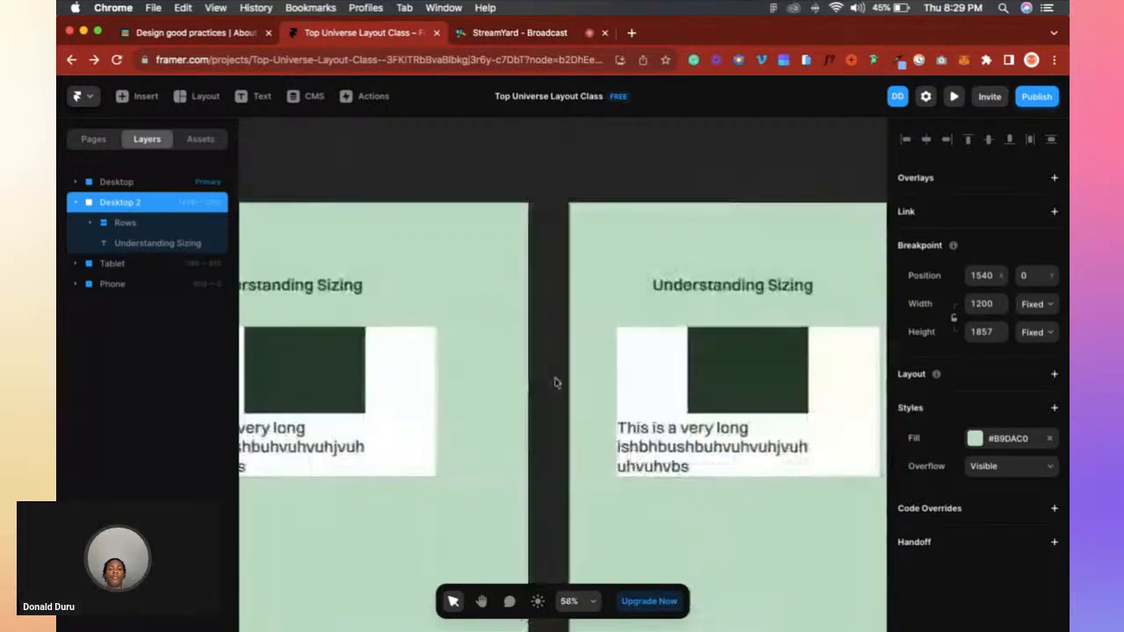
Examine the Tablet breakpoint's width range and content, and select the Phone breakpoint for comparison.
{"action": "scroll", "coordinate": [705, 323], "scroll_direction": "up", "scroll_amount": 5}
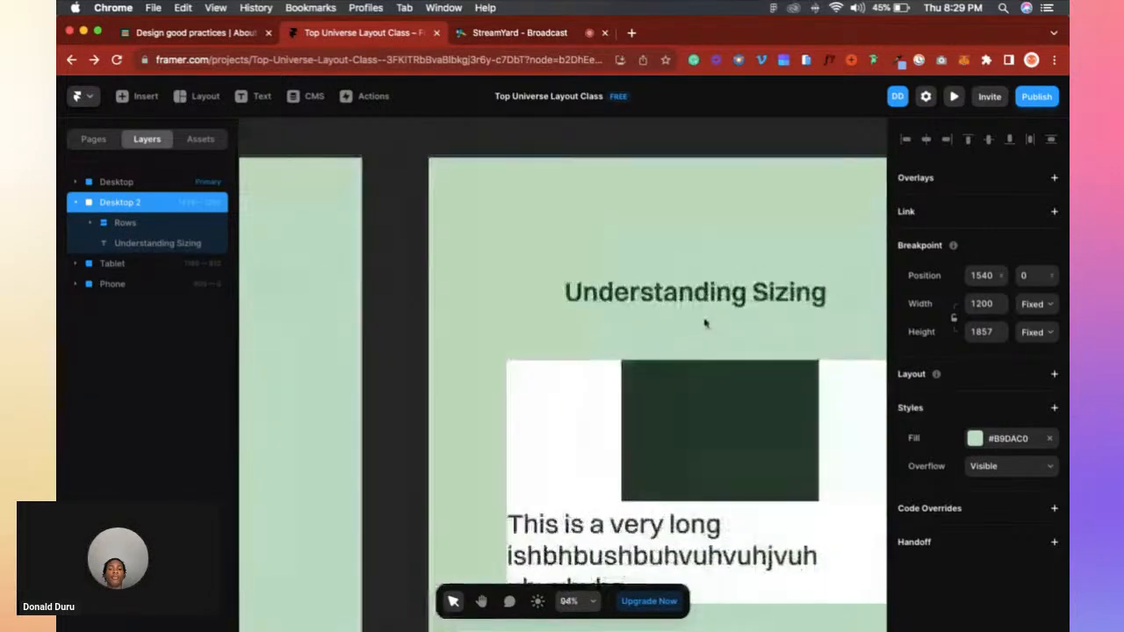
{"action": "scroll", "coordinate": [706, 324], "scroll_direction": "right", "scroll_amount": 3}
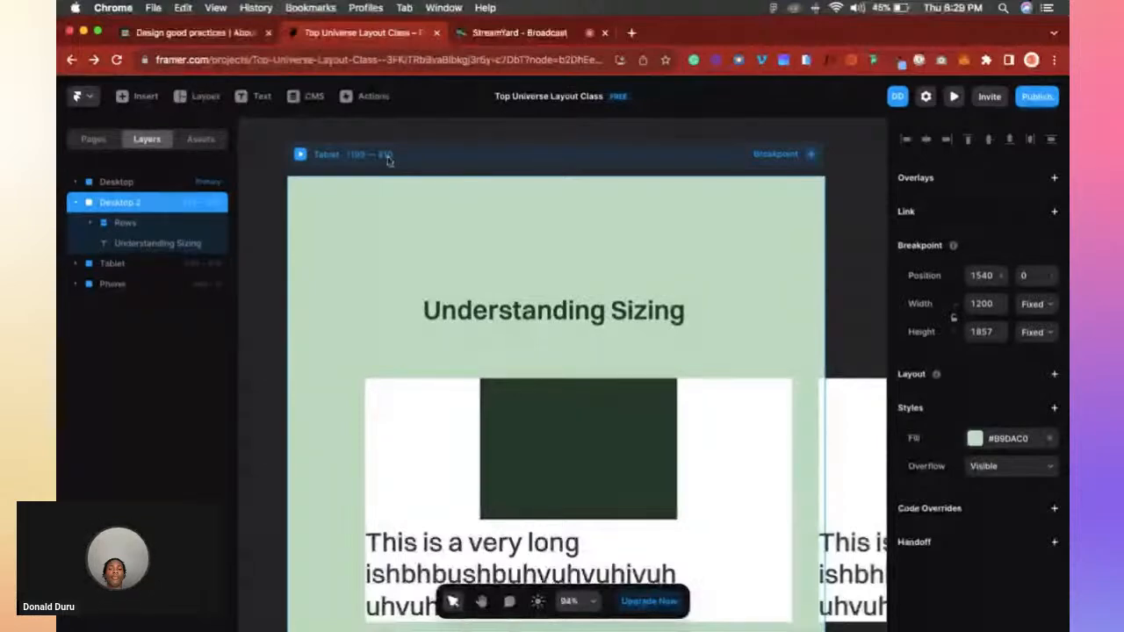
{"action": "scroll", "coordinate": [389, 158], "scroll_direction": "down", "scroll_amount": 5}
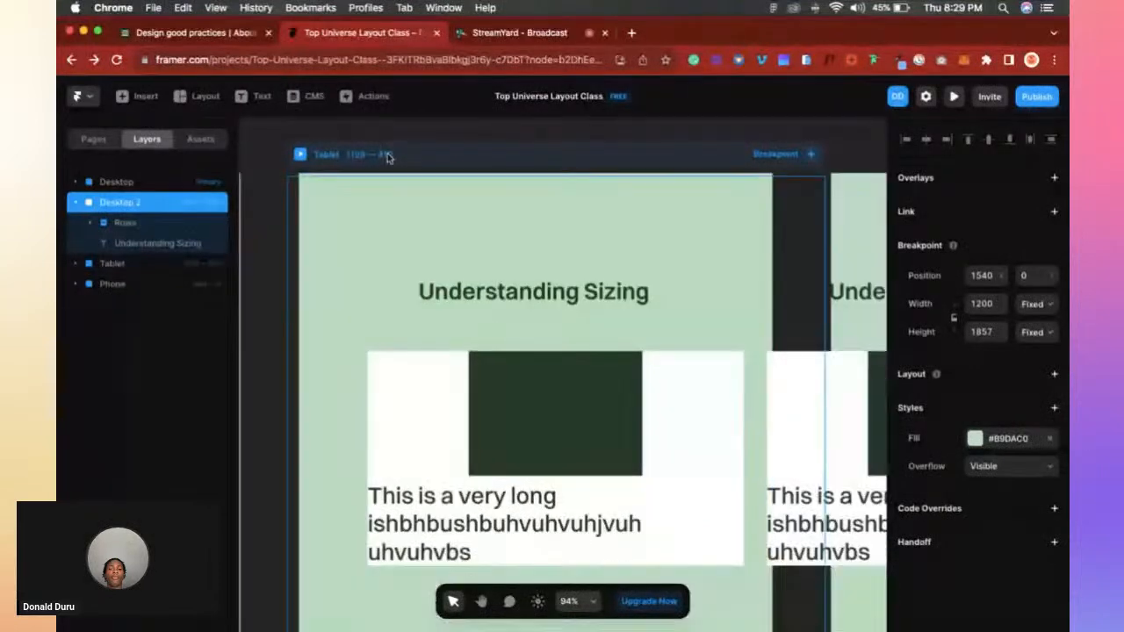
{"action": "scroll", "coordinate": [389, 158], "scroll_direction": "down", "scroll_amount": 5}
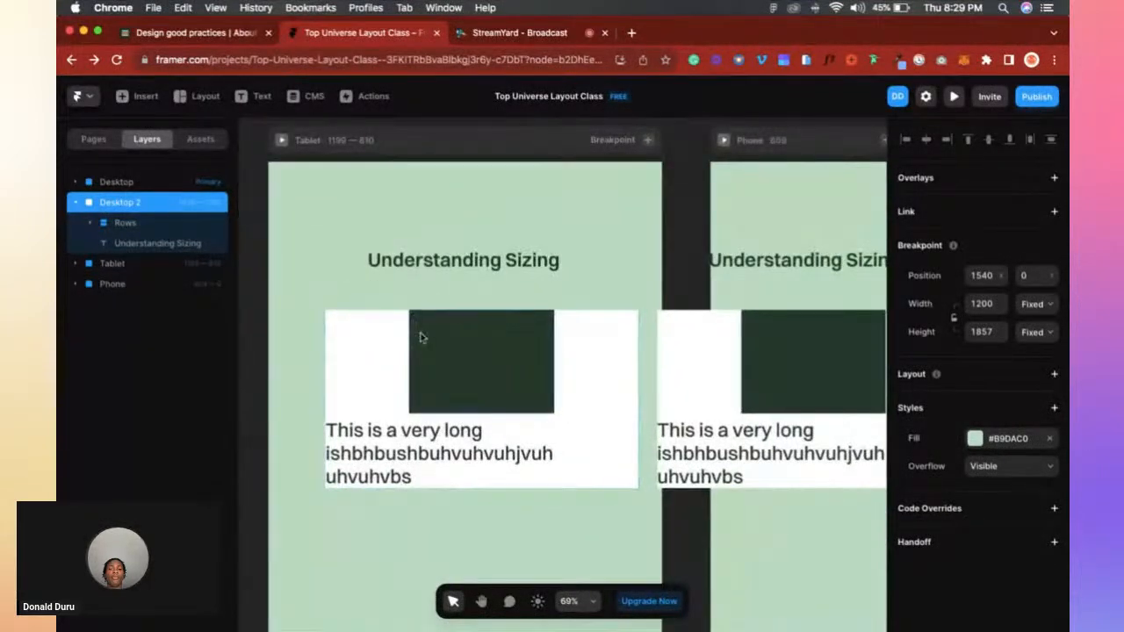
{"action": "scroll", "coordinate": [422, 342], "scroll_direction": "down", "scroll_amount": 3}
{"action": "left_click", "coordinate": [672, 221]}
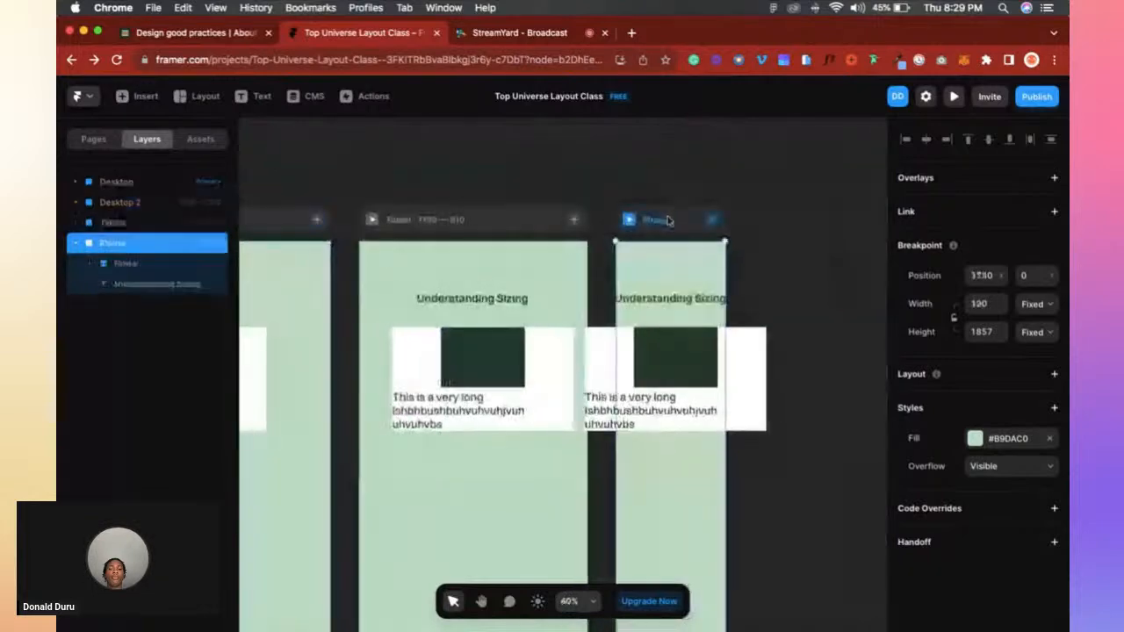
Switch to Figma, advance the presentation to its closing slide, and open the Dark-Themed design file.
{"action": "key", "text": "ctrl+Up"}
{"action": "left_click", "coordinate": [698, 220]}
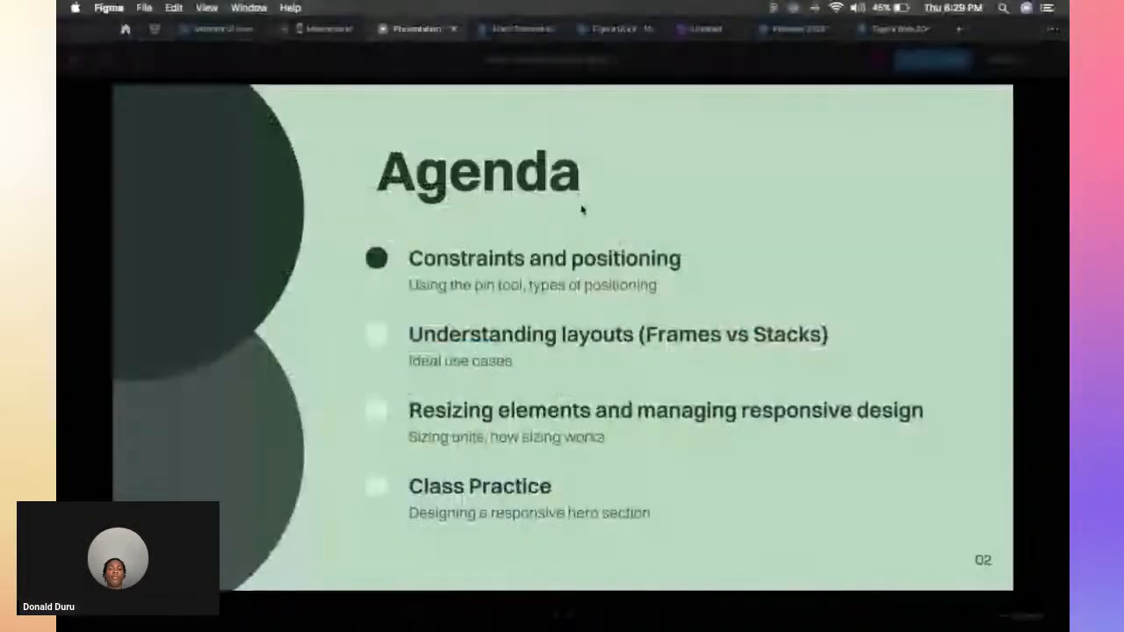
{"action": "key", "text": "ctrl+Up"}
{"action": "left_click", "coordinate": [738, 407]}
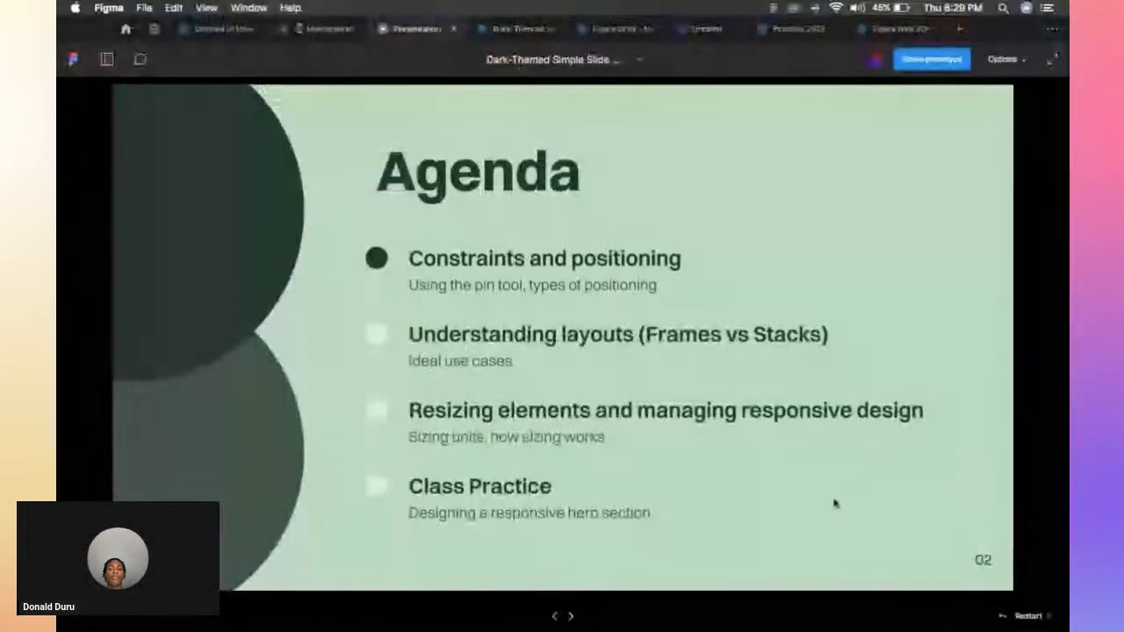
{"action": "left_click", "coordinate": [984, 562]}
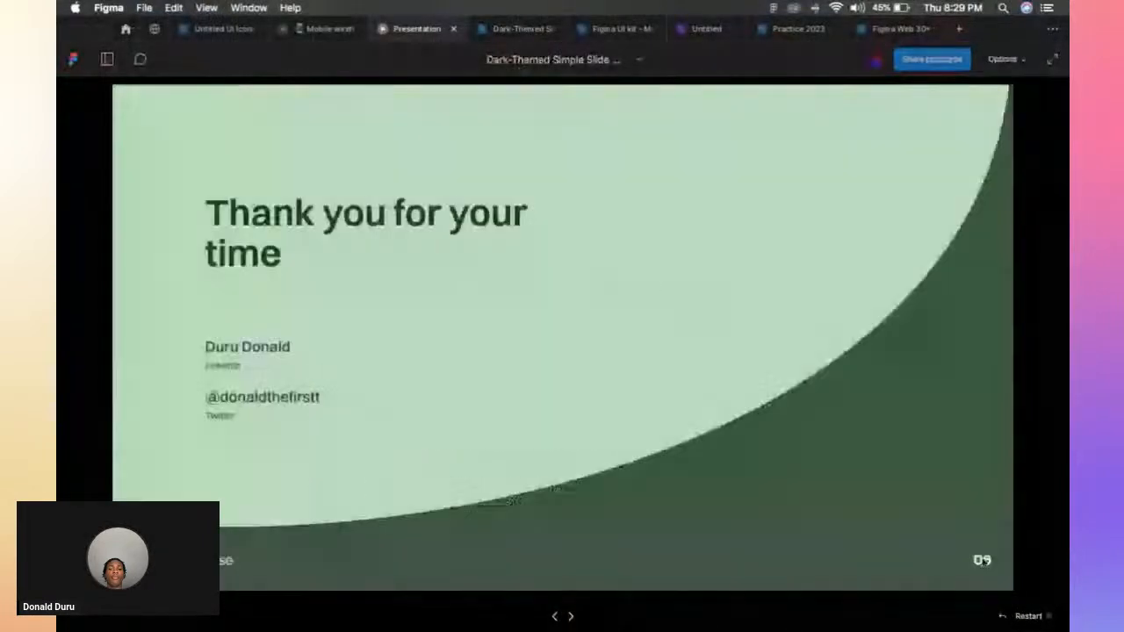
{"action": "left_click", "coordinate": [507, 29]}
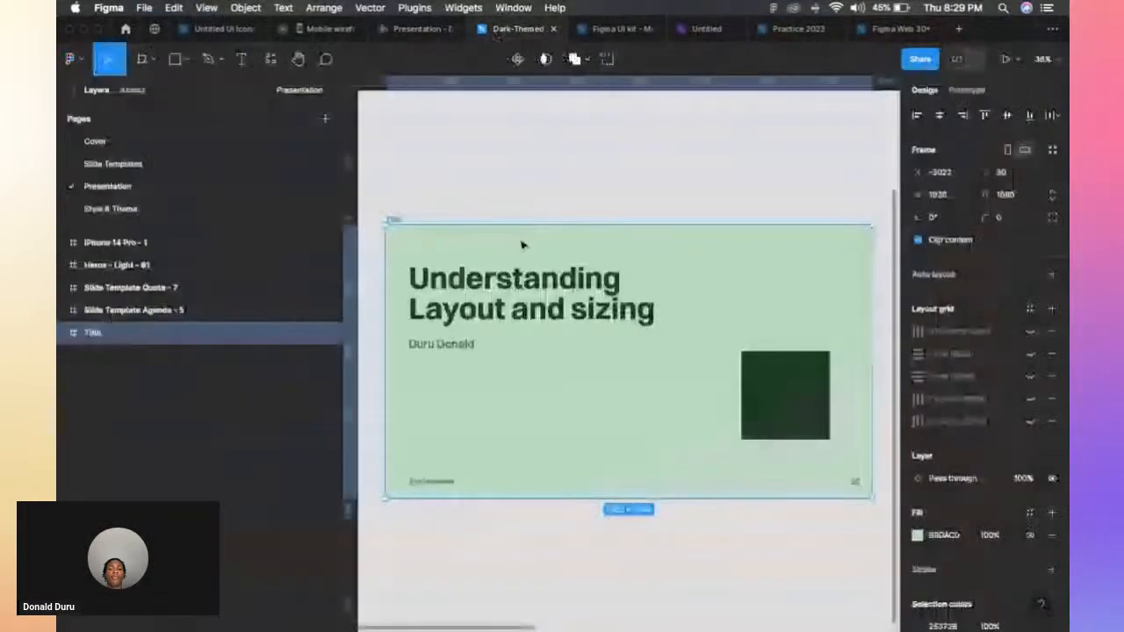
Locate the Herox - Light - 01 hero design on the Presentation page and inspect its image group.
{"action": "scroll", "coordinate": [521, 245], "scroll_direction": "down", "scroll_amount": 10}
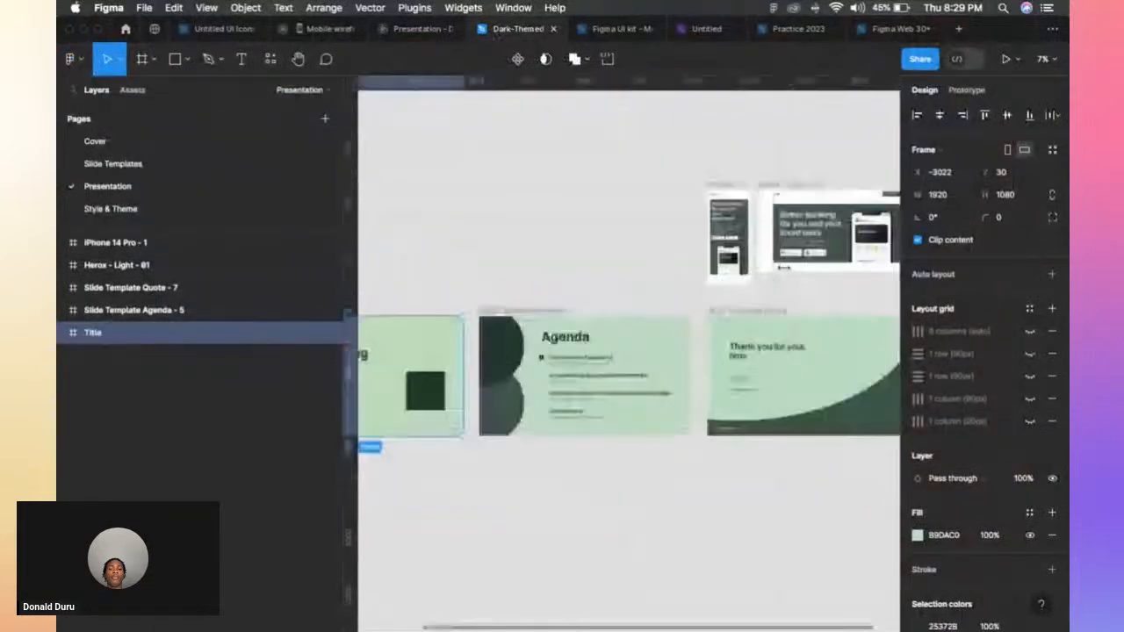
{"action": "scroll", "coordinate": [783, 268], "scroll_direction": "up", "scroll_amount": 15}
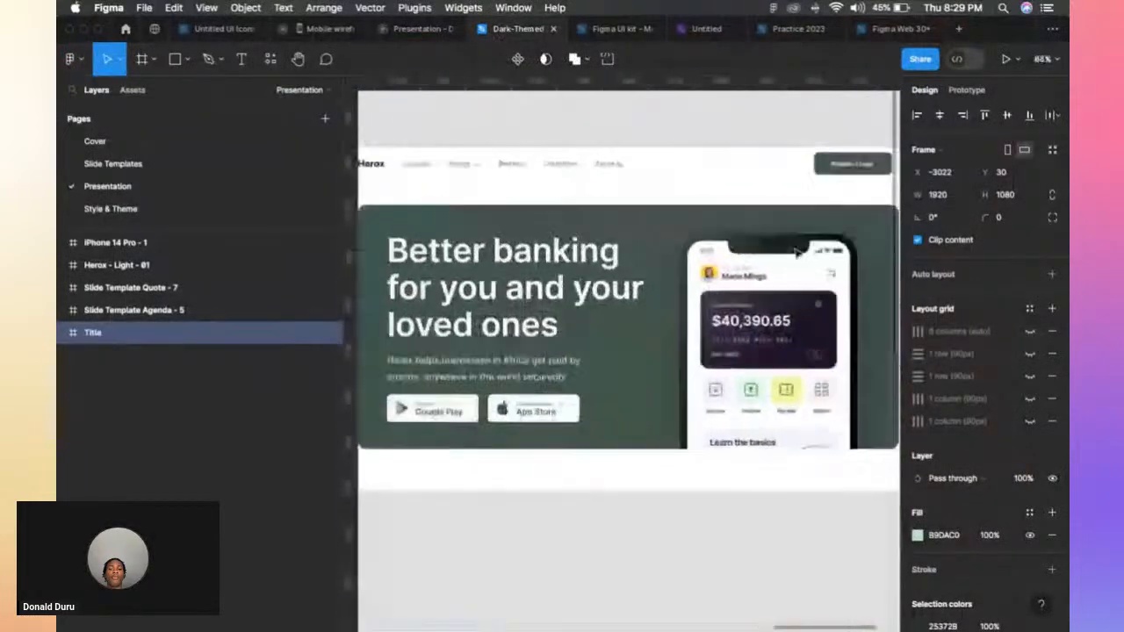
{"action": "scroll", "coordinate": [795, 253], "scroll_direction": "down", "scroll_amount": 5}
{"action": "left_click", "coordinate": [795, 253]}
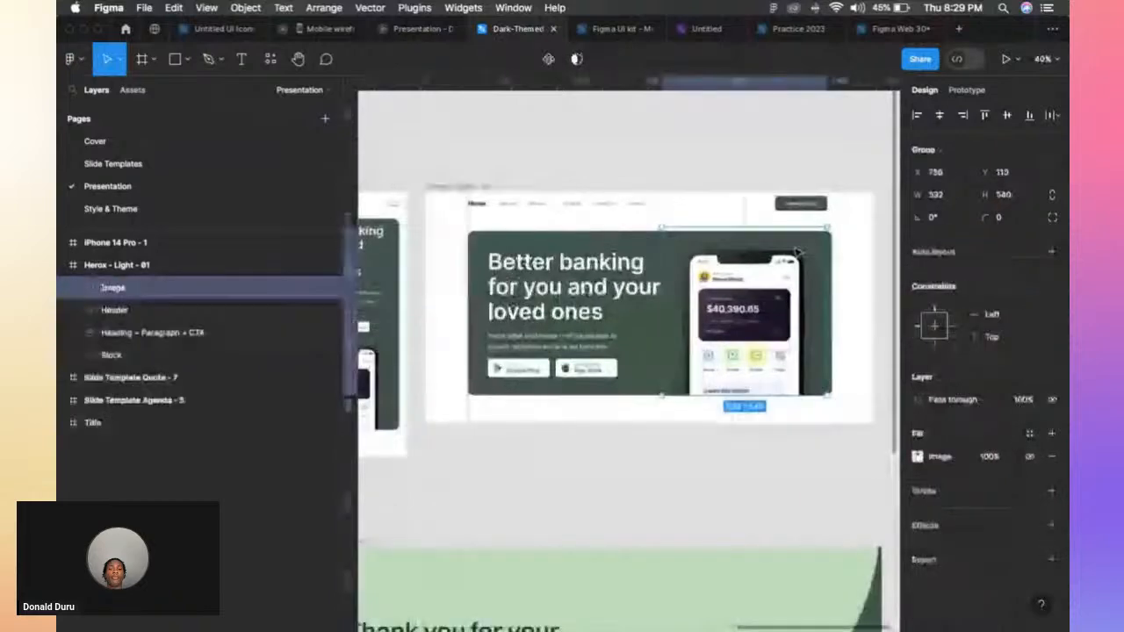
{"action": "scroll", "coordinate": [796, 253], "scroll_direction": "up", "scroll_amount": 3}
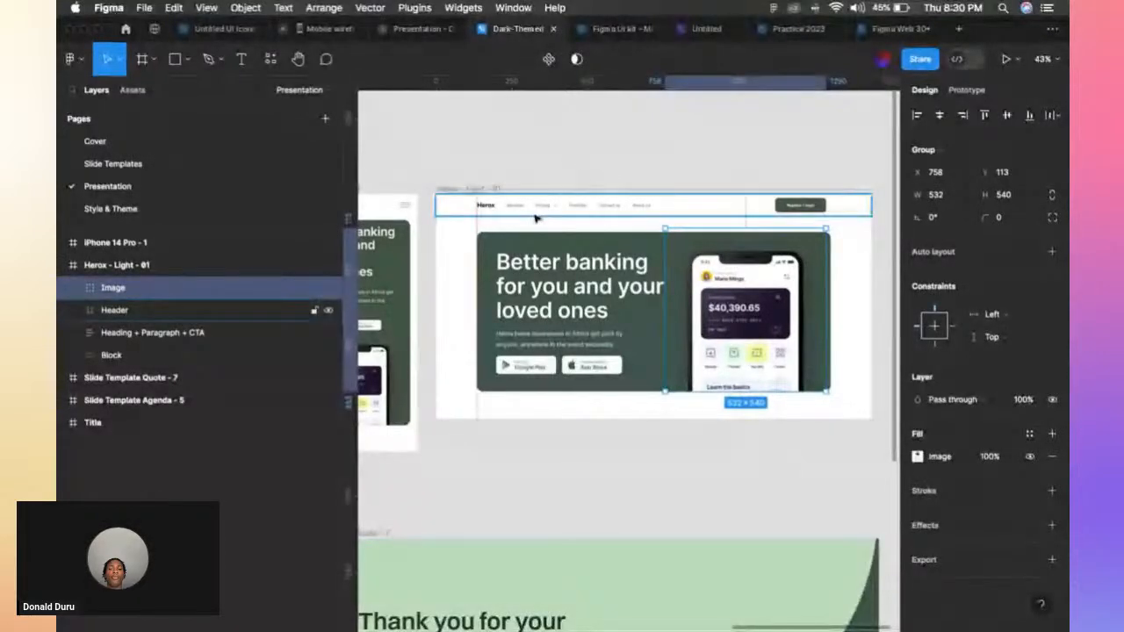
Switch back to Framer in Chrome and open the /responsive-hero-section page.
{"action": "key", "text": "ctrl+Up"}
{"action": "left_click", "coordinate": [593, 338]}
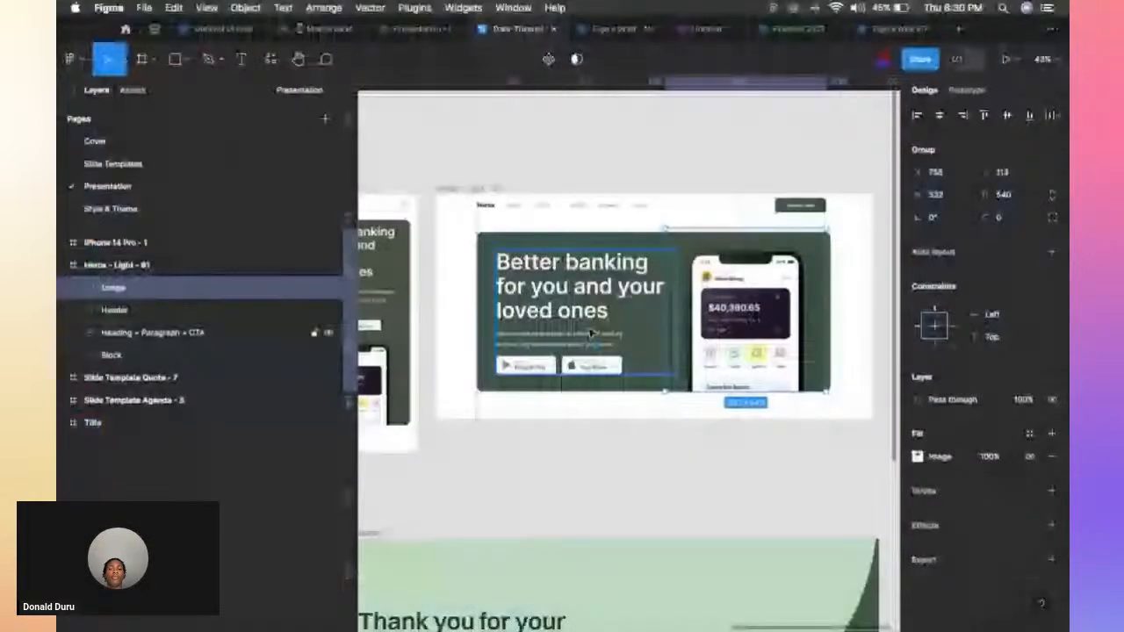
{"action": "key", "text": "super+Tab"}
{"action": "left_click", "coordinate": [94, 140]}
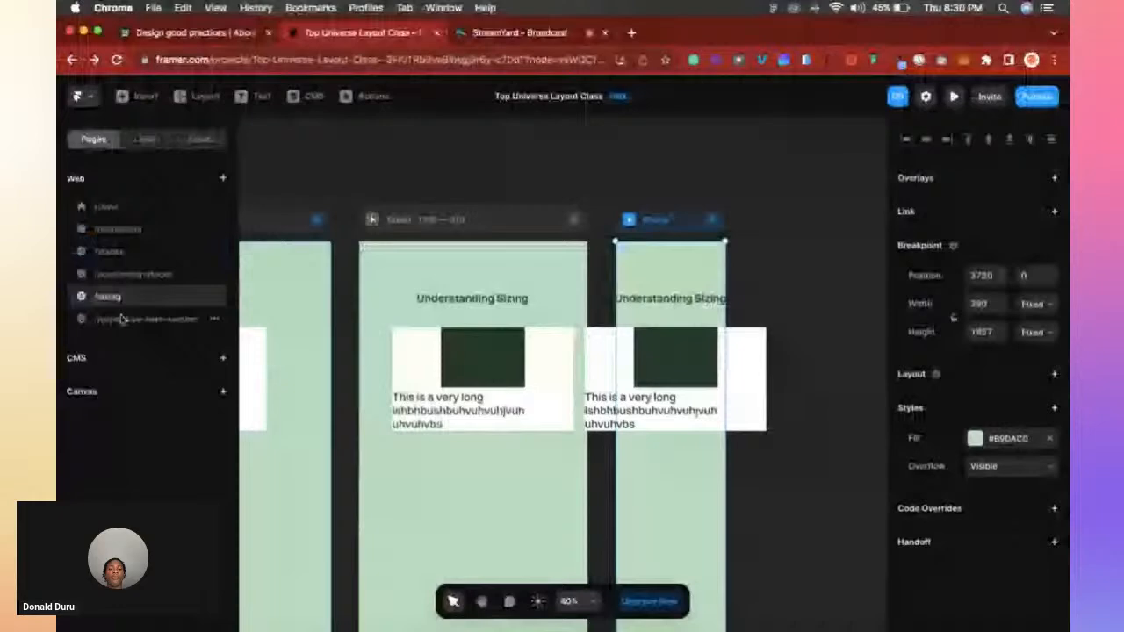
{"action": "left_click", "coordinate": [123, 320]}
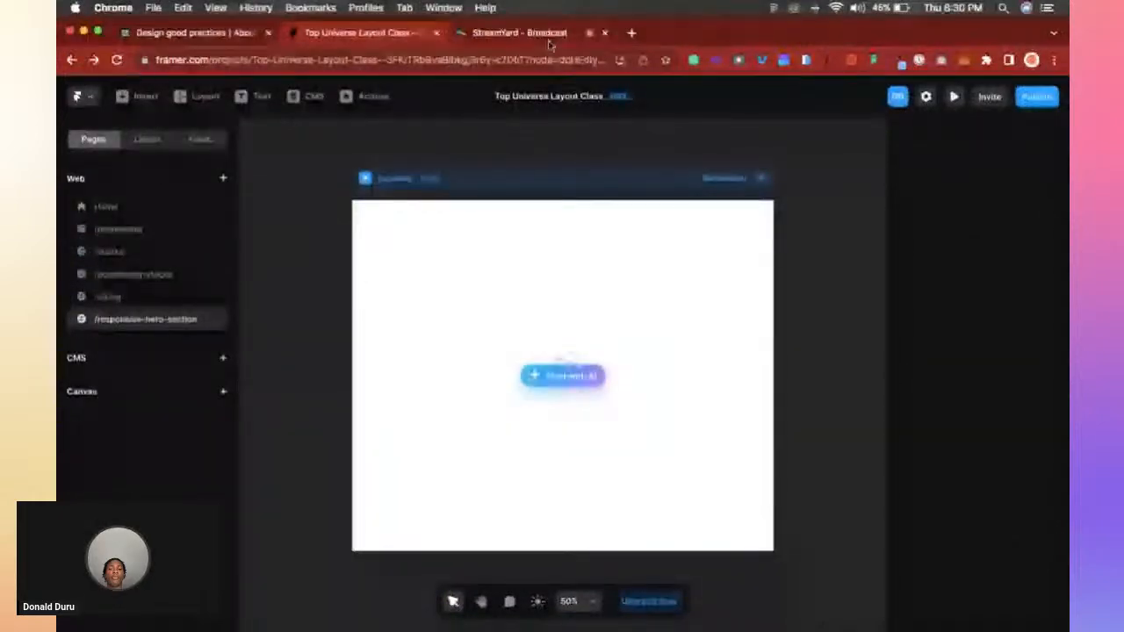
Switch to the StreamYard broadcast and read through the audience comments.
{"action": "left_click", "coordinate": [519, 33]}
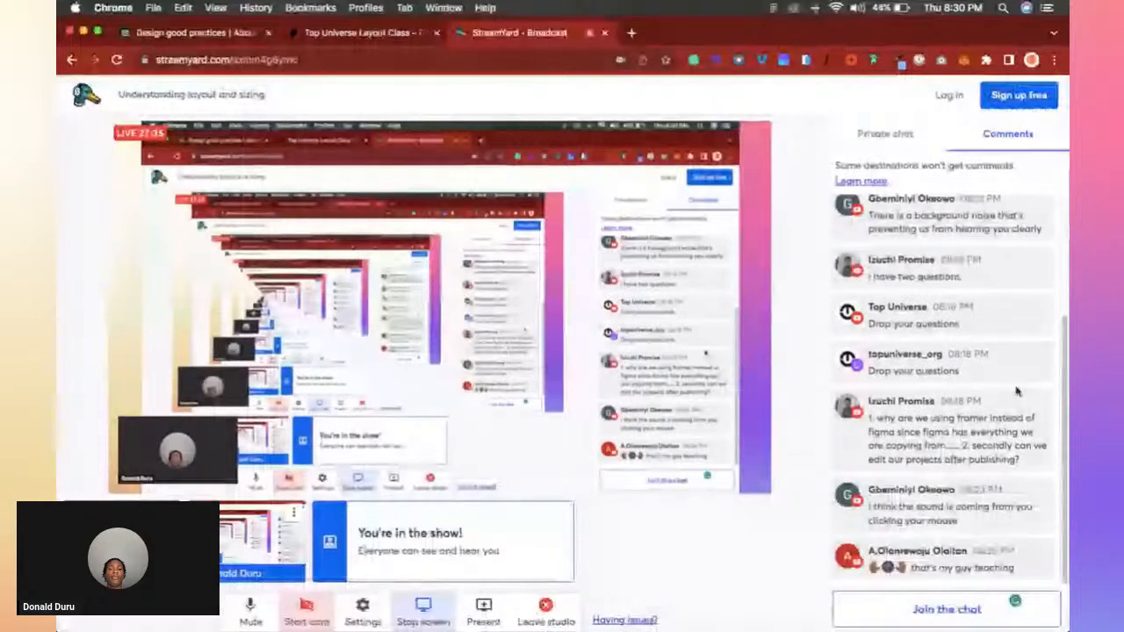
{"action": "scroll", "coordinate": [1031, 393], "scroll_direction": "up", "scroll_amount": 1}
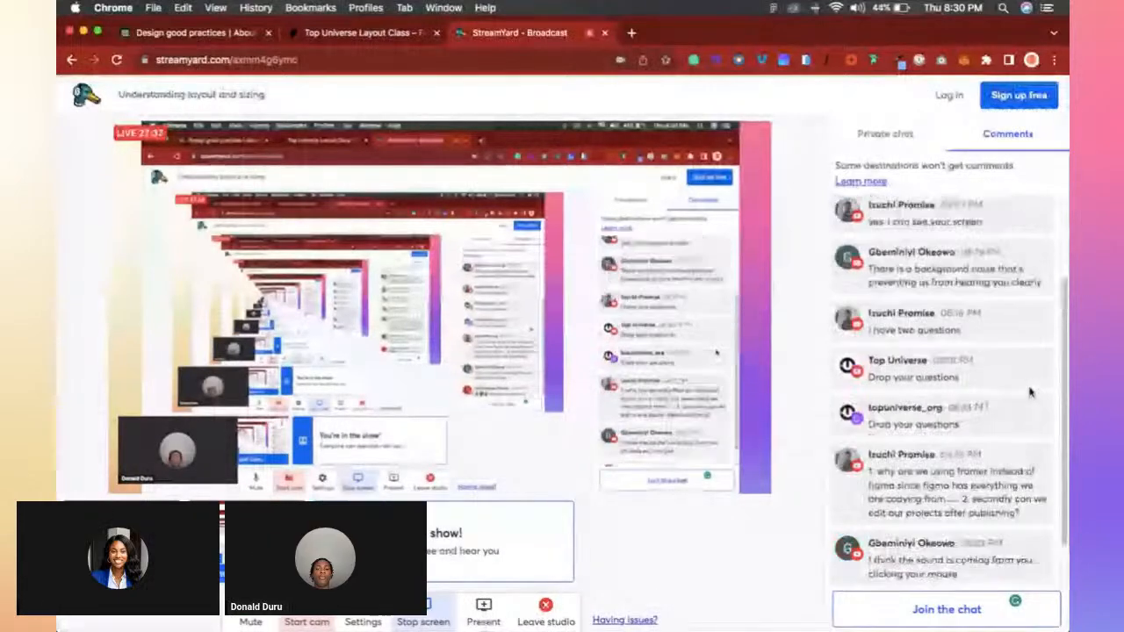
{"action": "scroll", "coordinate": [1031, 392], "scroll_direction": "down", "scroll_amount": 1}
{"action": "scroll", "coordinate": [1031, 392], "scroll_direction": "down", "scroll_amount": 1}
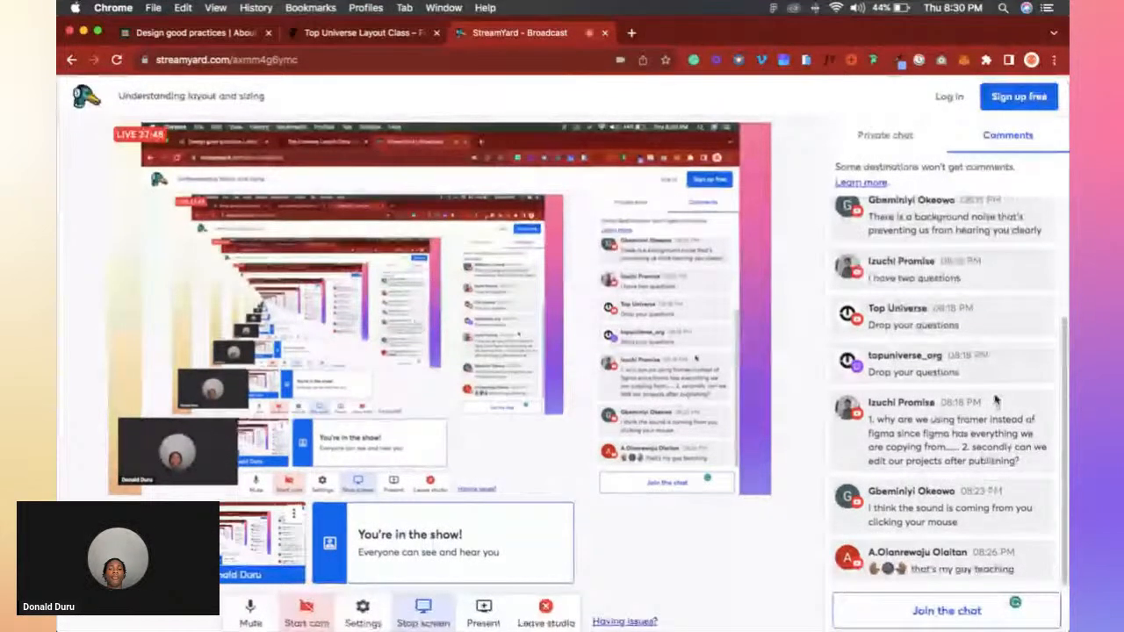
{"action": "scroll", "coordinate": [995, 400], "scroll_direction": "up", "scroll_amount": 1}
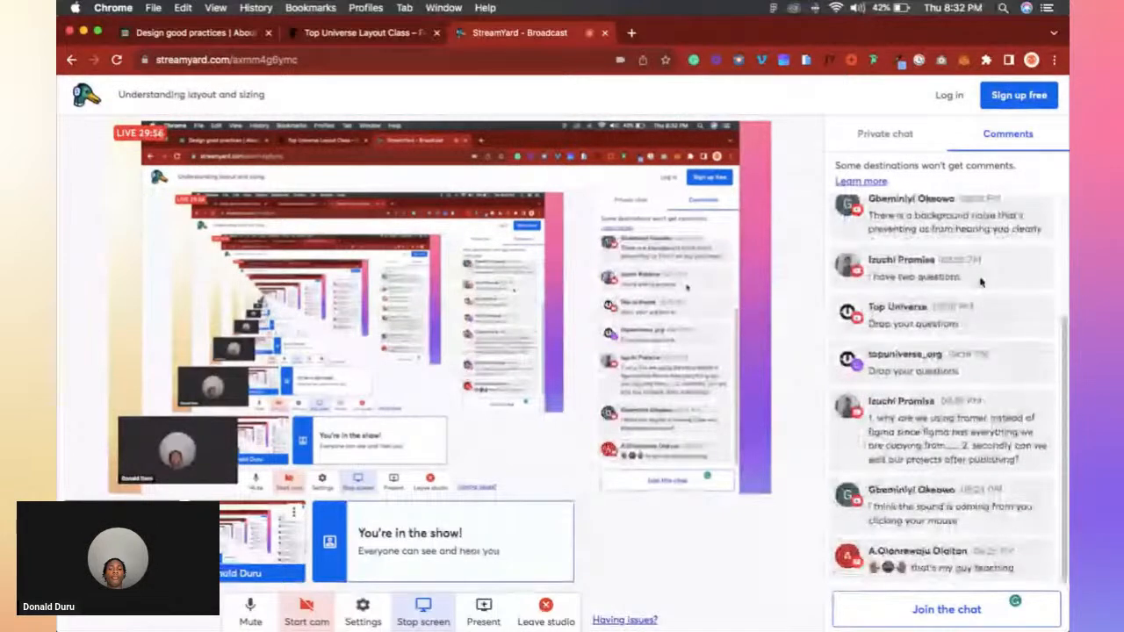
Return to Figma and examine the Herox hero design's header, heading, store buttons and phone image.
{"action": "key", "text": "ctrl+Up"}
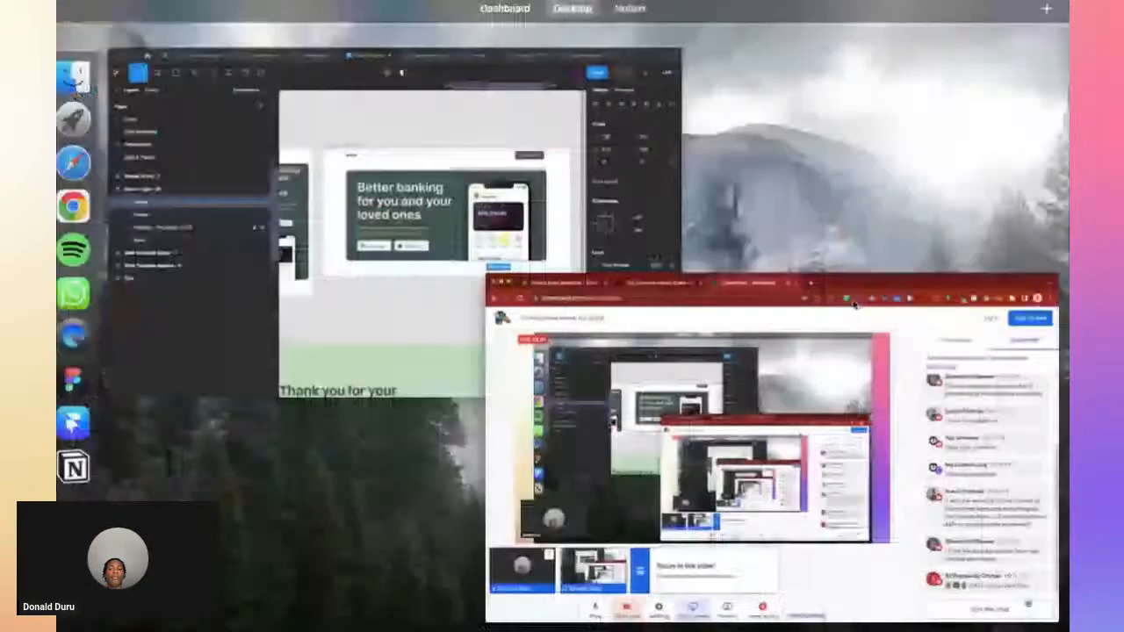
{"action": "left_click", "coordinate": [466, 251]}
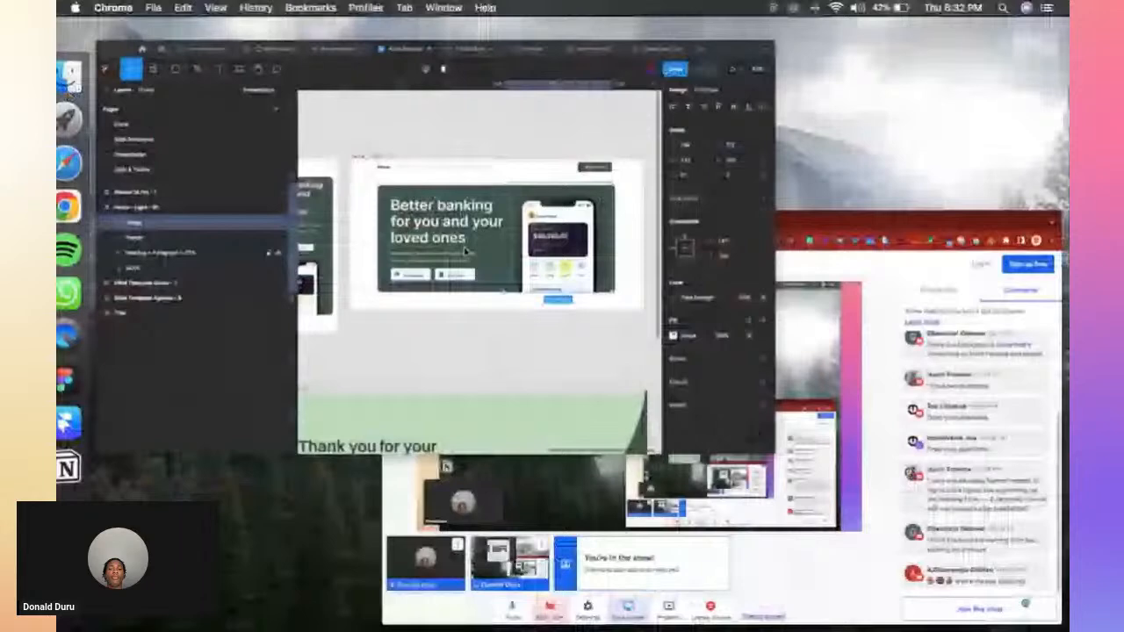
{"action": "scroll", "coordinate": [499, 221], "scroll_direction": "down", "scroll_amount": 3}
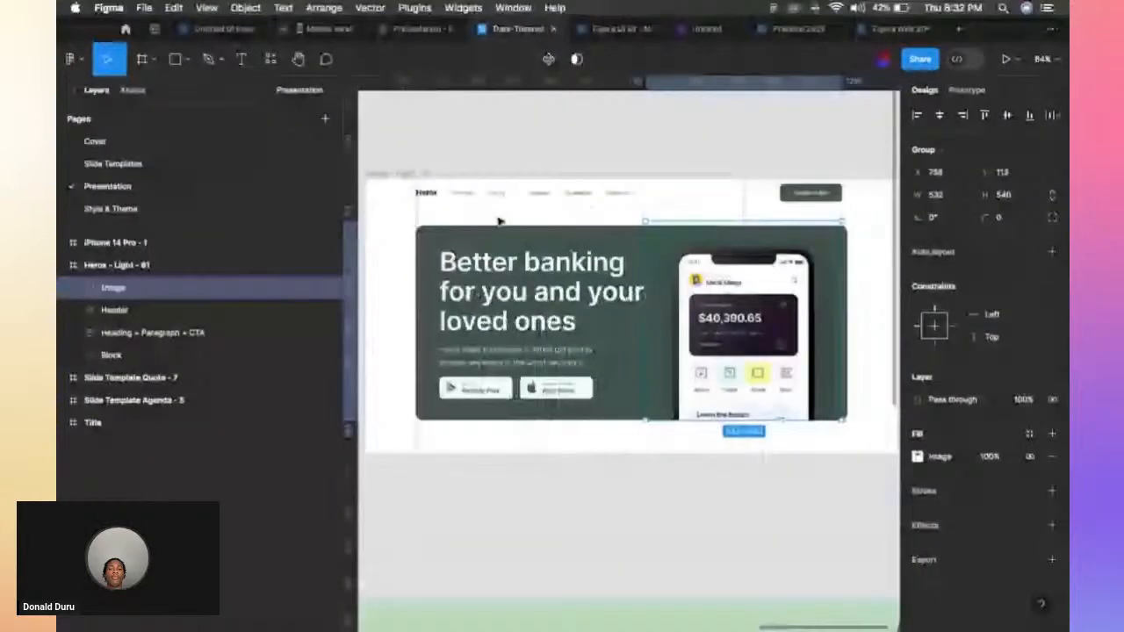
{"action": "scroll", "coordinate": [500, 222], "scroll_direction": "down", "scroll_amount": 1}
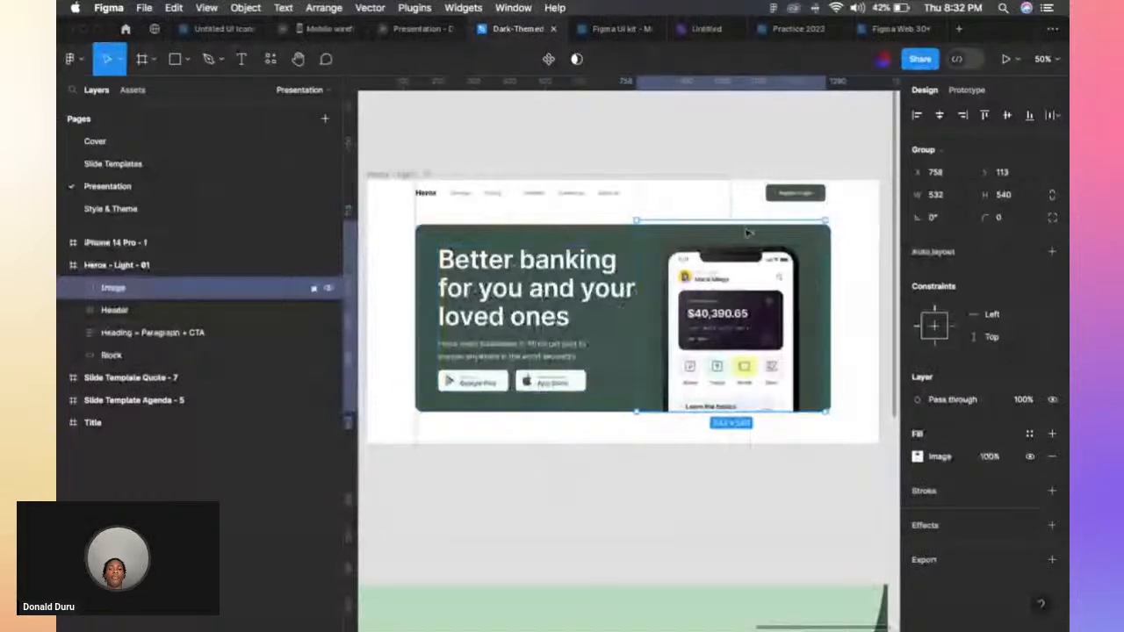
{"action": "scroll", "coordinate": [718, 293], "scroll_direction": "up", "scroll_amount": 2}
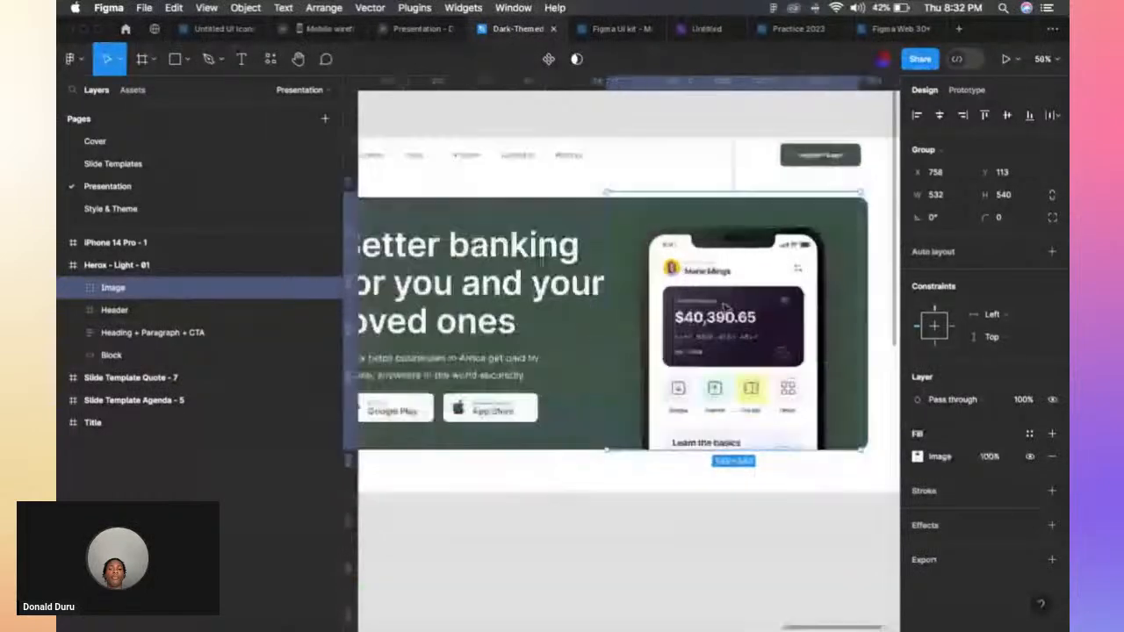
{"action": "scroll", "coordinate": [667, 316], "scroll_direction": "down", "scroll_amount": 3}
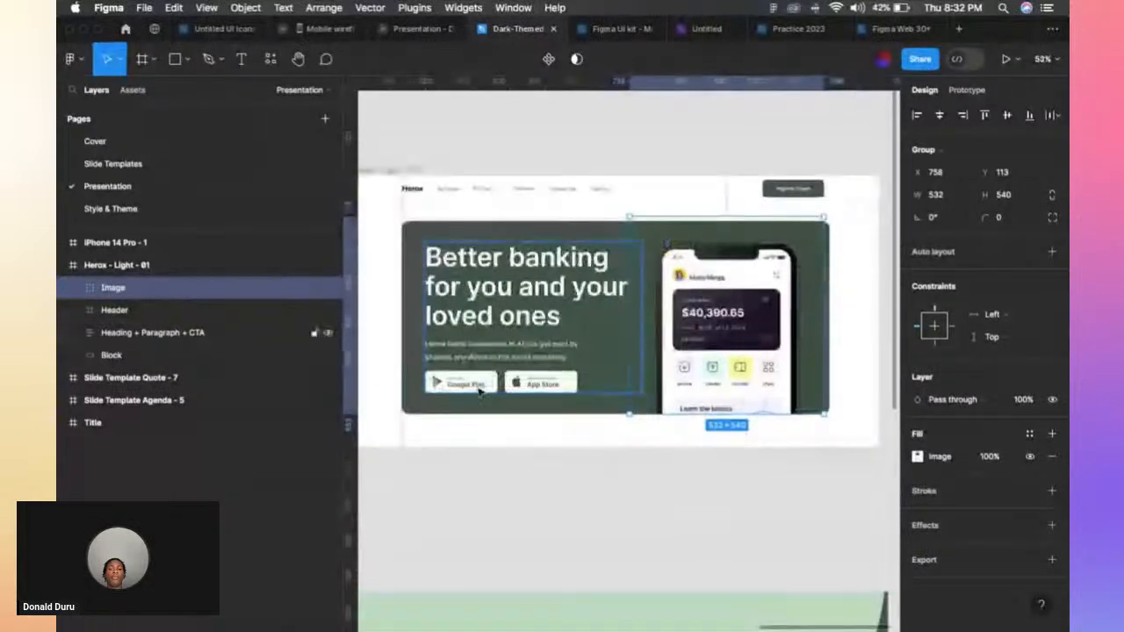
{"action": "scroll", "coordinate": [510, 334], "scroll_direction": "up", "scroll_amount": 3}
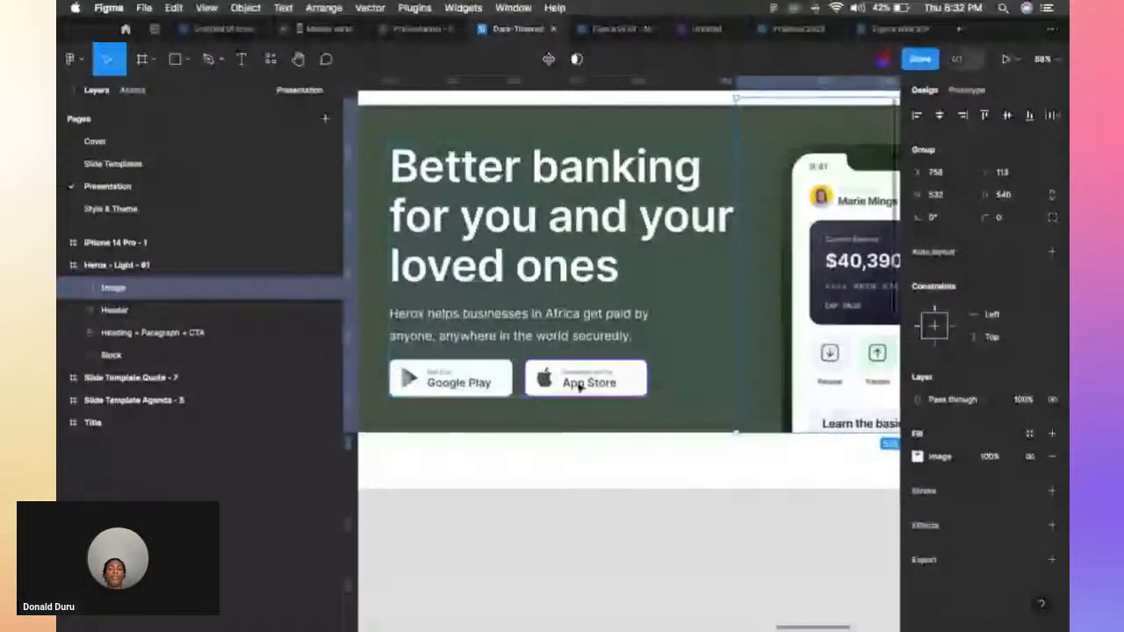
{"action": "scroll", "coordinate": [517, 331], "scroll_direction": "down", "scroll_amount": 3}
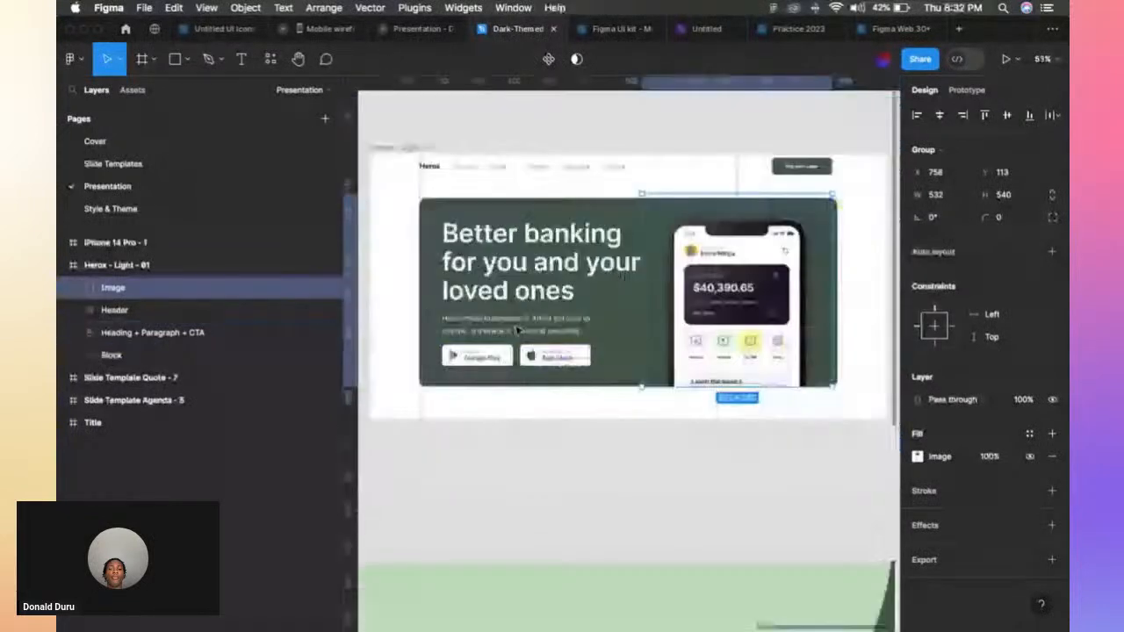
{"action": "scroll", "coordinate": [517, 331], "scroll_direction": "left", "scroll_amount": 2}
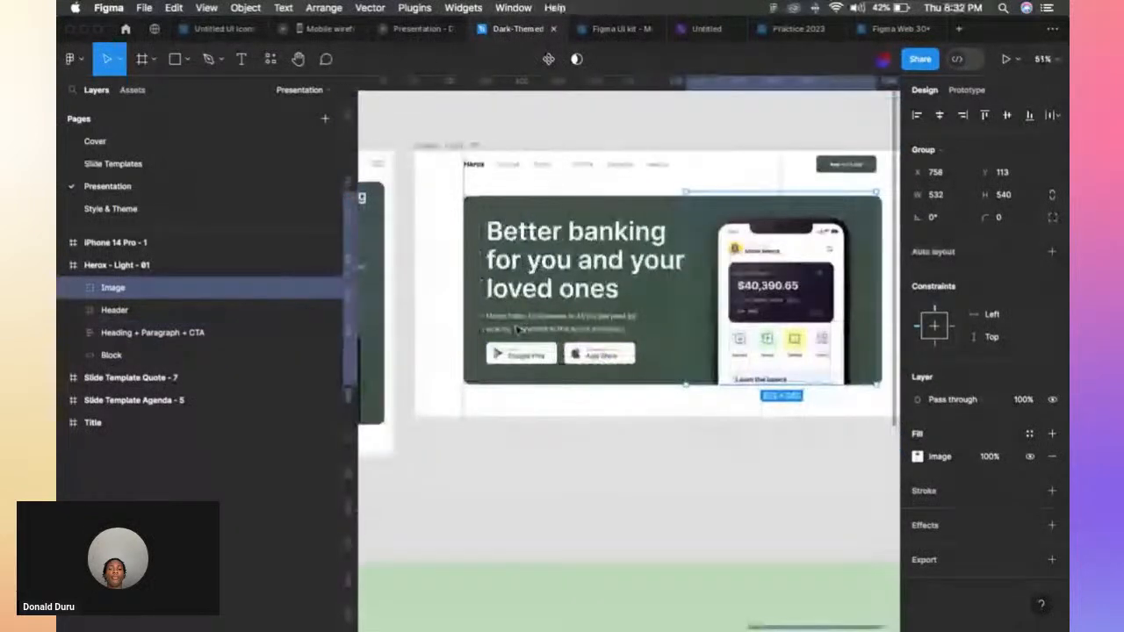
{"action": "scroll", "coordinate": [517, 330], "scroll_direction": "down", "scroll_amount": 1}
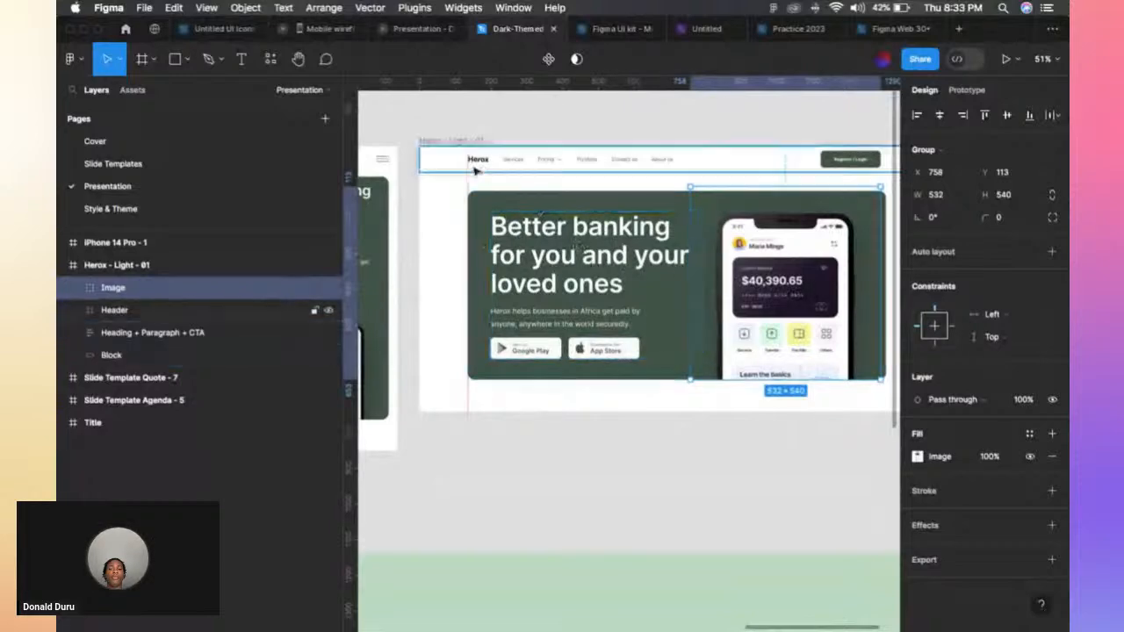
Select the whole Herox - Light - 01 frame in Figma and switch back to the Chrome window.
{"action": "left_click", "coordinate": [456, 141]}
{"action": "key", "text": "ctrl+Up"}
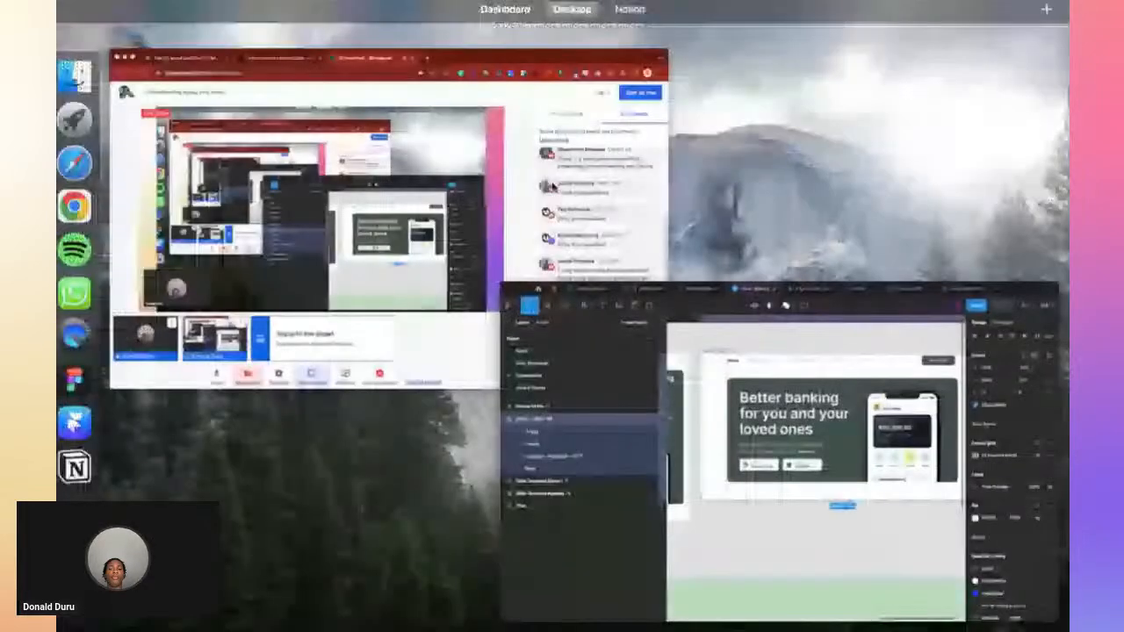
Switch to the Framer project in Chrome and draw a full-width frame about 1200 by 85 across the top of the Desktop breakpoint.
{"action": "mouse_move", "coordinate": [639, 58]}
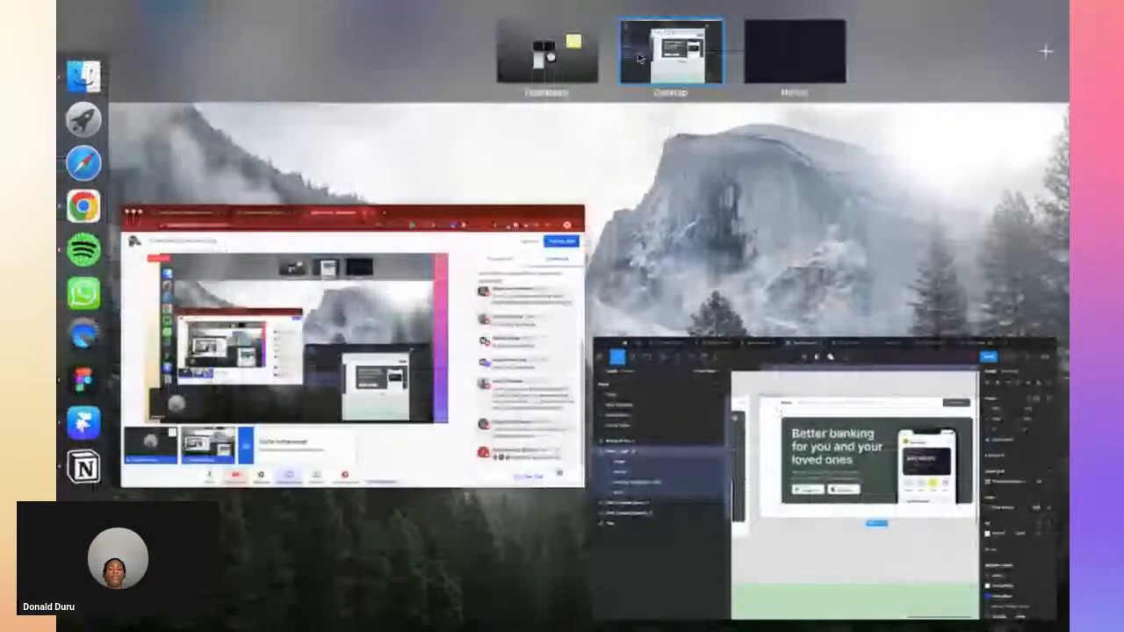
{"action": "left_click", "coordinate": [298, 281]}
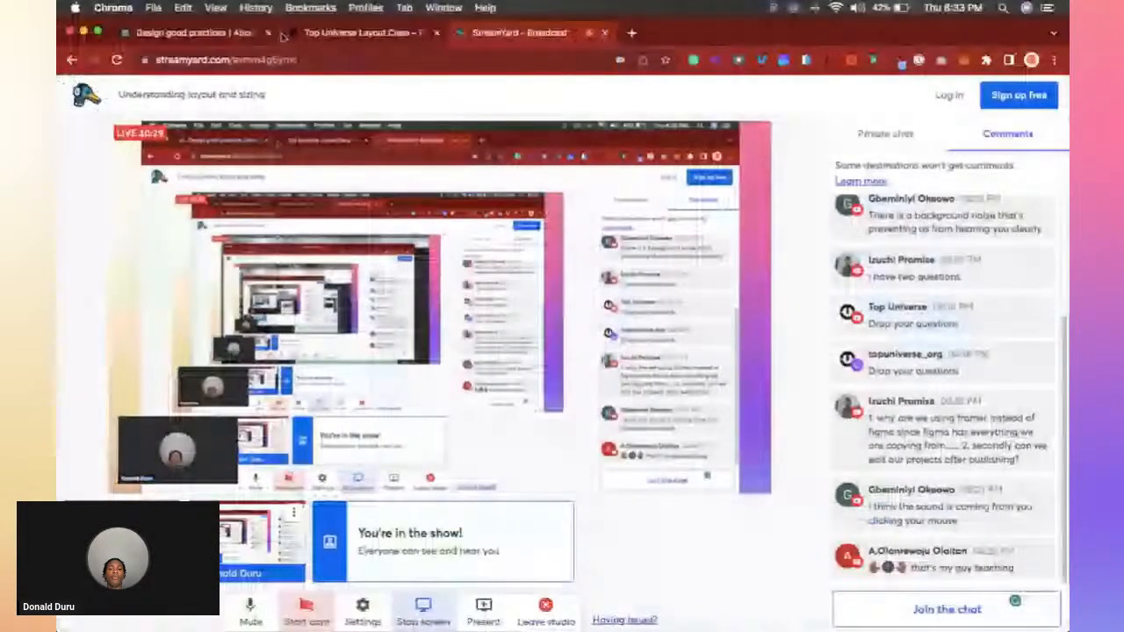
{"action": "left_click", "coordinate": [285, 33]}
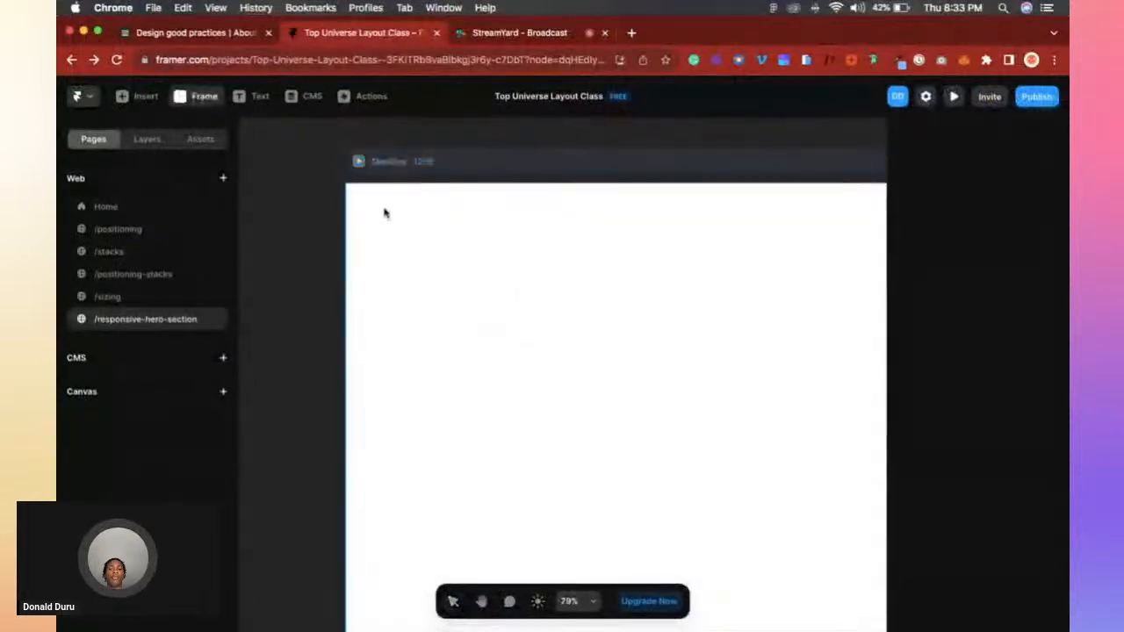
{"action": "left_click_drag", "start_coordinate": [351, 188], "coordinate": [871, 234]}
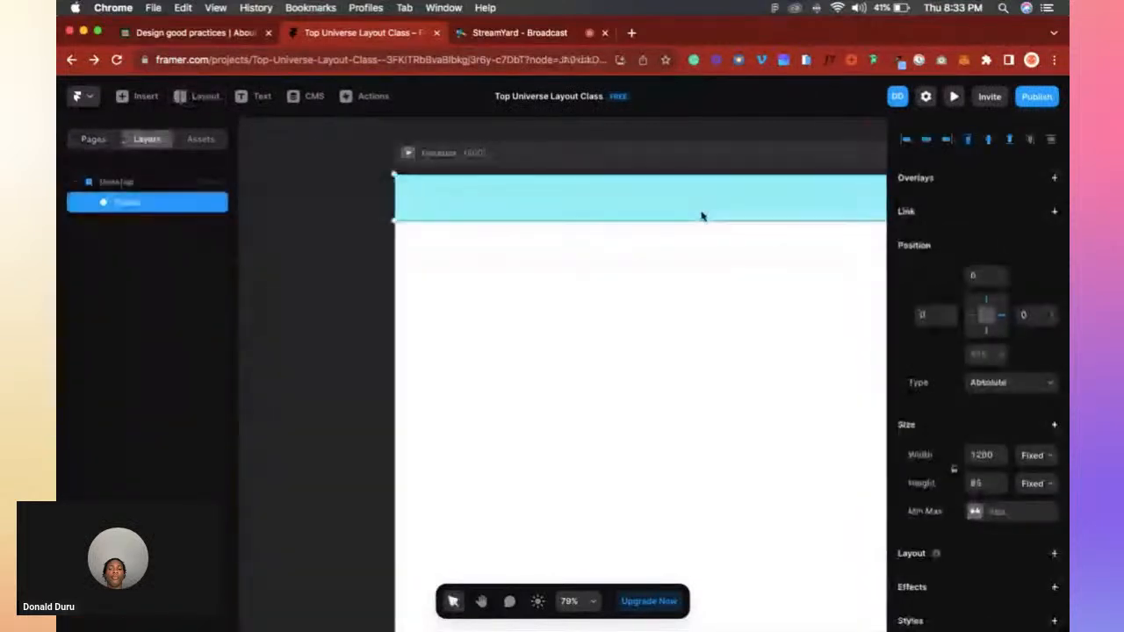
Set the Desktop breakpoint's width to 1440.
{"action": "left_click", "coordinate": [468, 170]}
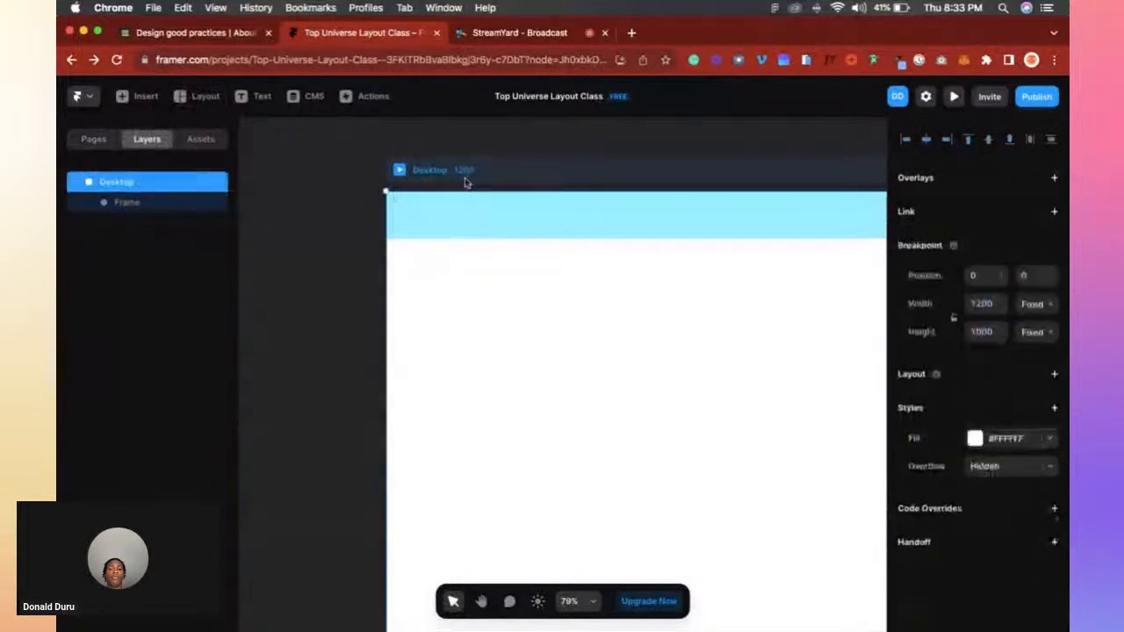
{"action": "double_click", "coordinate": [465, 180]}
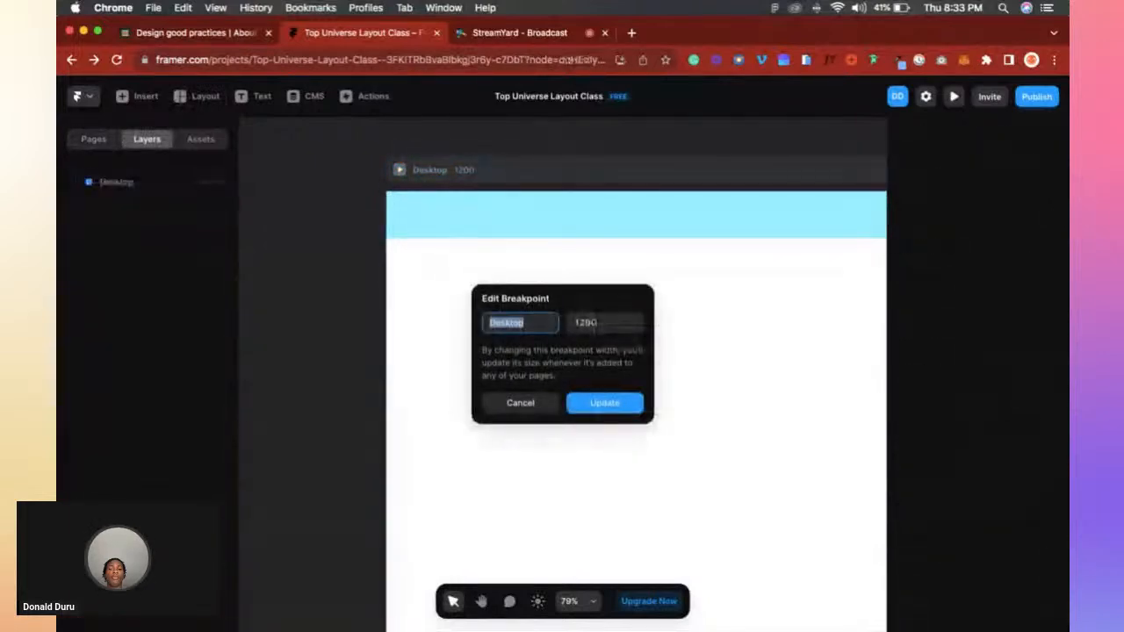
{"action": "key", "text": "Tab"}
{"action": "type", "text": "14"}
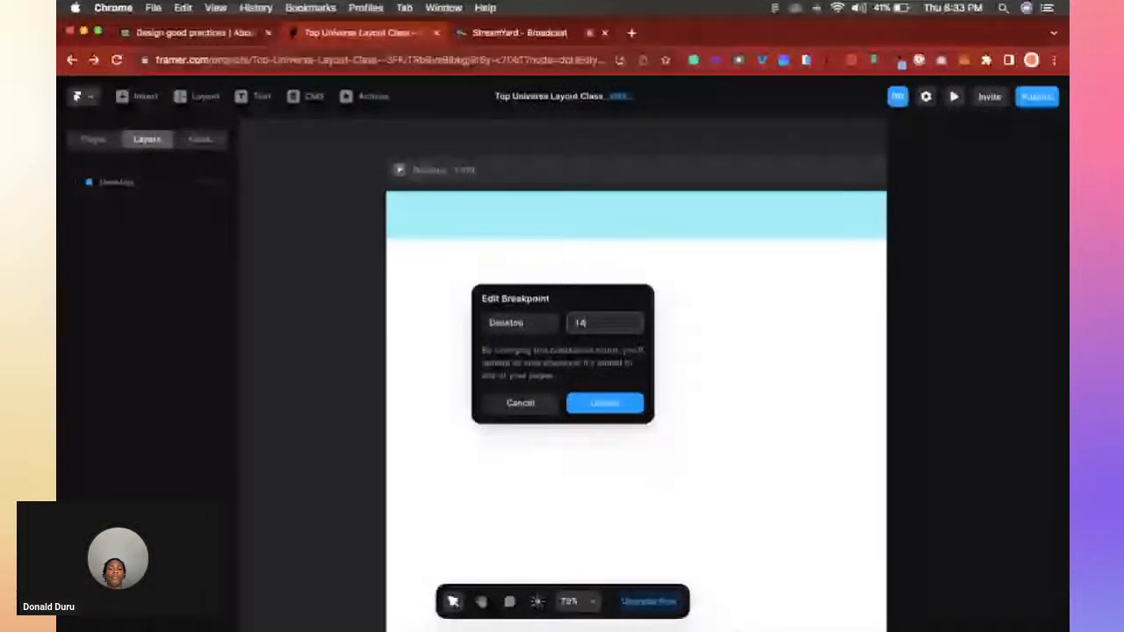
{"action": "type", "text": "40"}
{"action": "key", "text": "Return"}
Add a 1200-wide second Desktop breakpoint, an 810-wide Tablet breakpoint and a Phone breakpoint to the page.
{"action": "scroll", "coordinate": [757, 257], "scroll_direction": "down", "scroll_amount": 5}
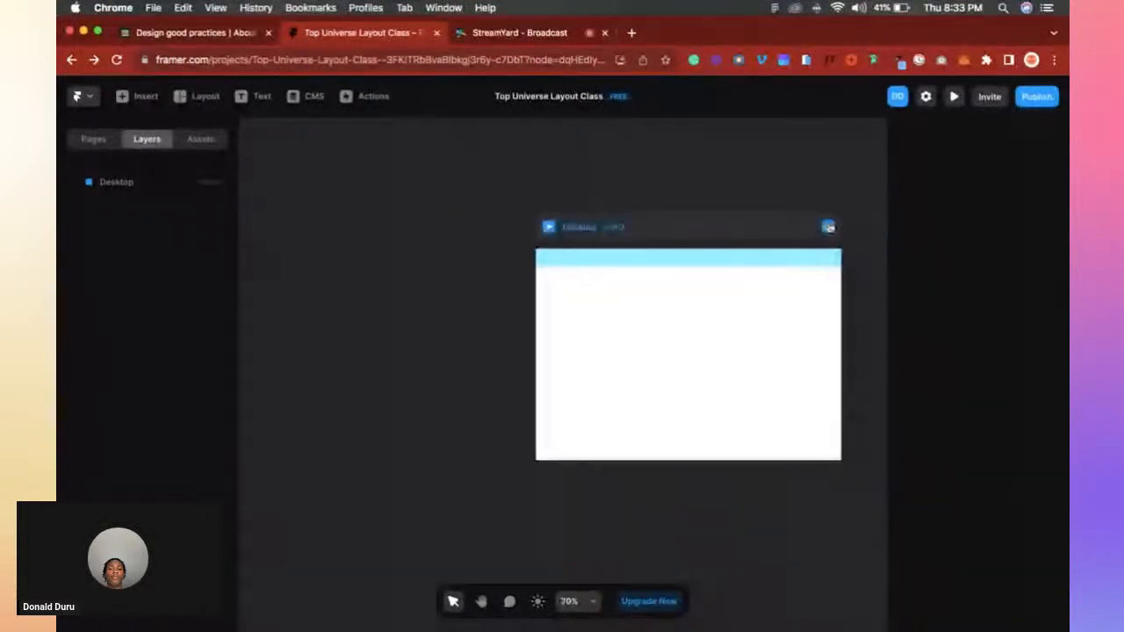
{"action": "left_click", "coordinate": [829, 228]}
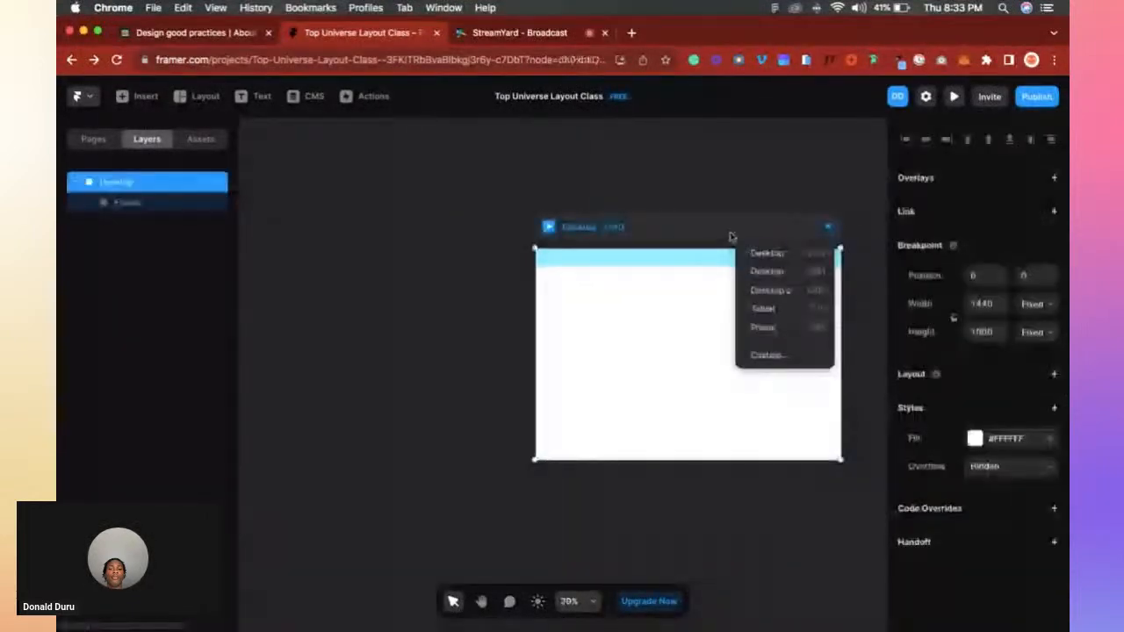
{"action": "left_click", "coordinate": [765, 271]}
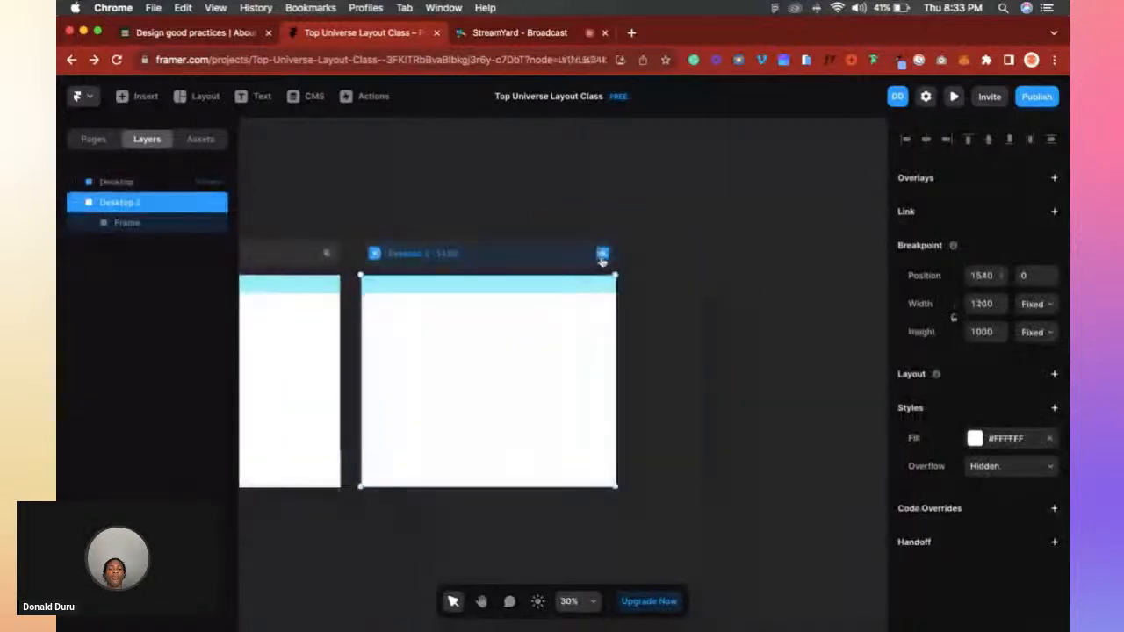
{"action": "left_click", "coordinate": [603, 254]}
{"action": "left_click", "coordinate": [582, 318]}
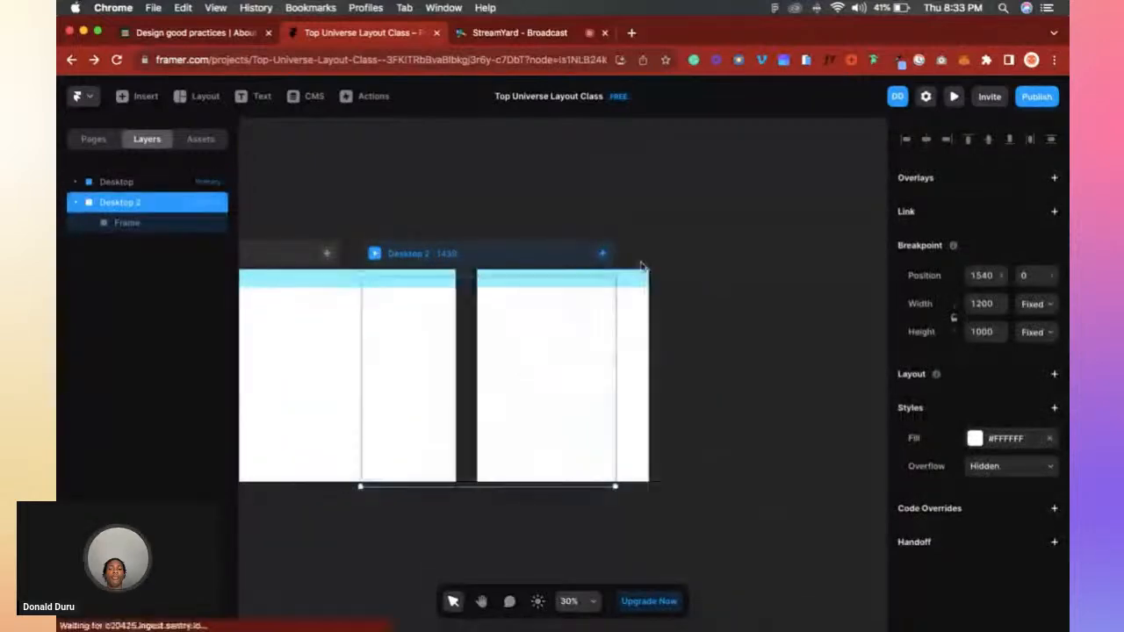
{"action": "left_click", "coordinate": [636, 252]}
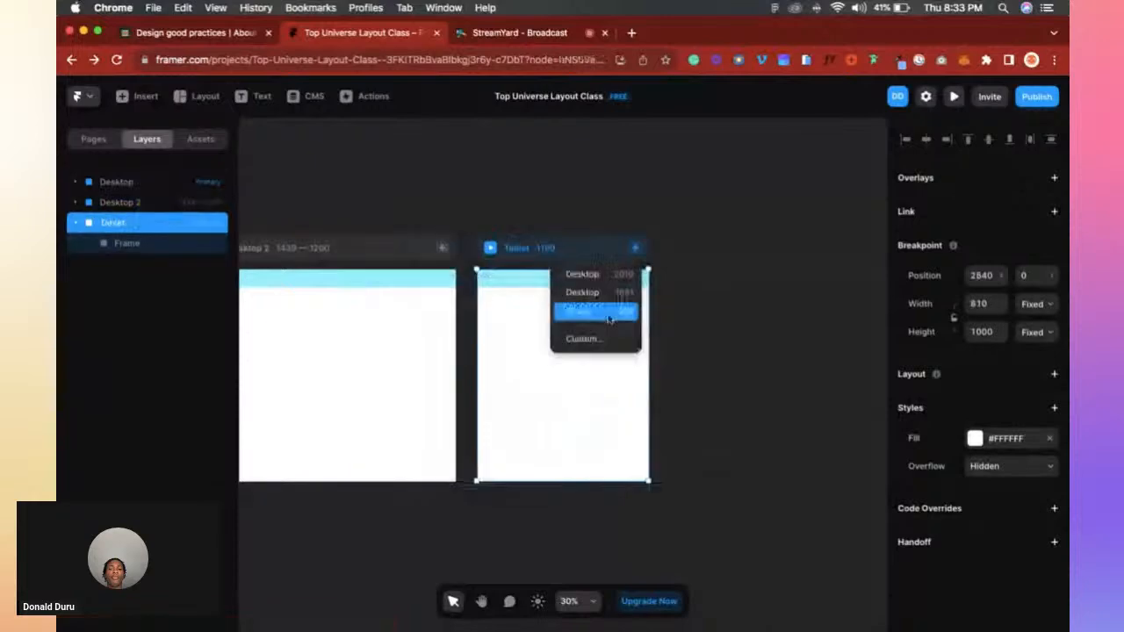
{"action": "left_click", "coordinate": [606, 323]}
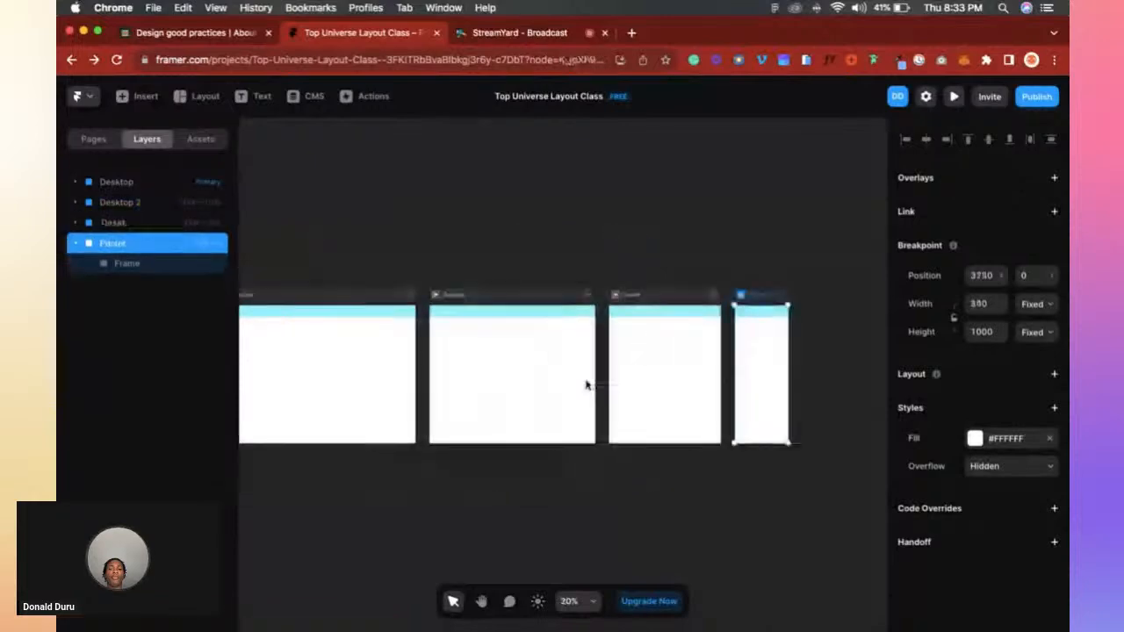
Rename the blue frame in the primary Desktop breakpoint as Nav bar and increase its height to about 99.
{"action": "scroll", "coordinate": [587, 384], "scroll_direction": "up", "scroll_amount": 3}
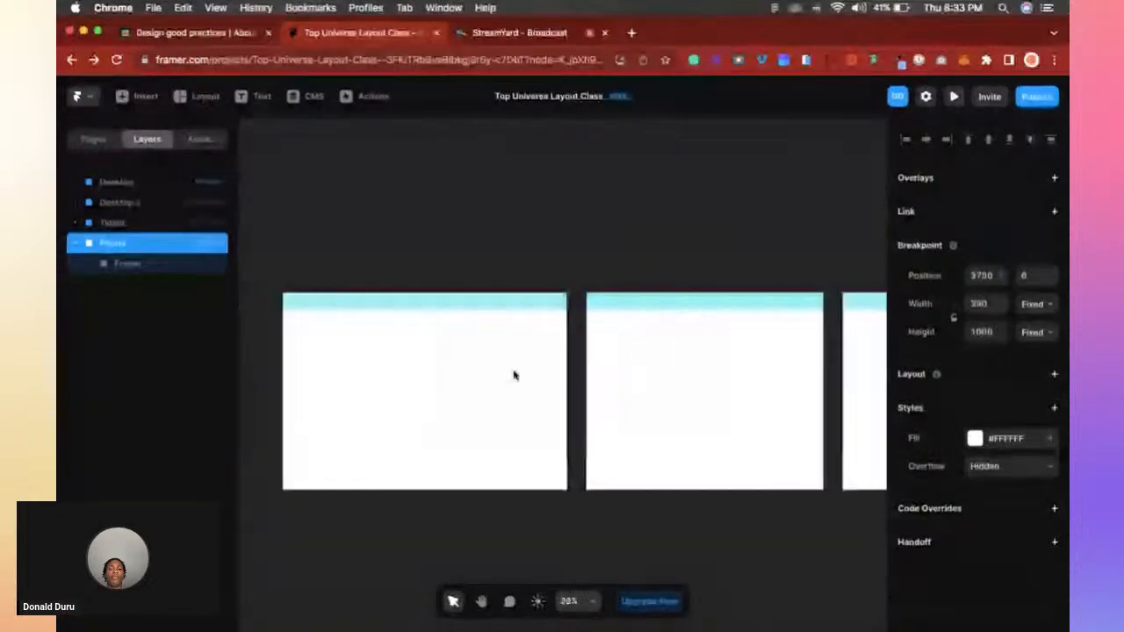
{"action": "left_click", "coordinate": [470, 309]}
{"action": "scroll", "coordinate": [382, 322], "scroll_direction": "up", "scroll_amount": 2}
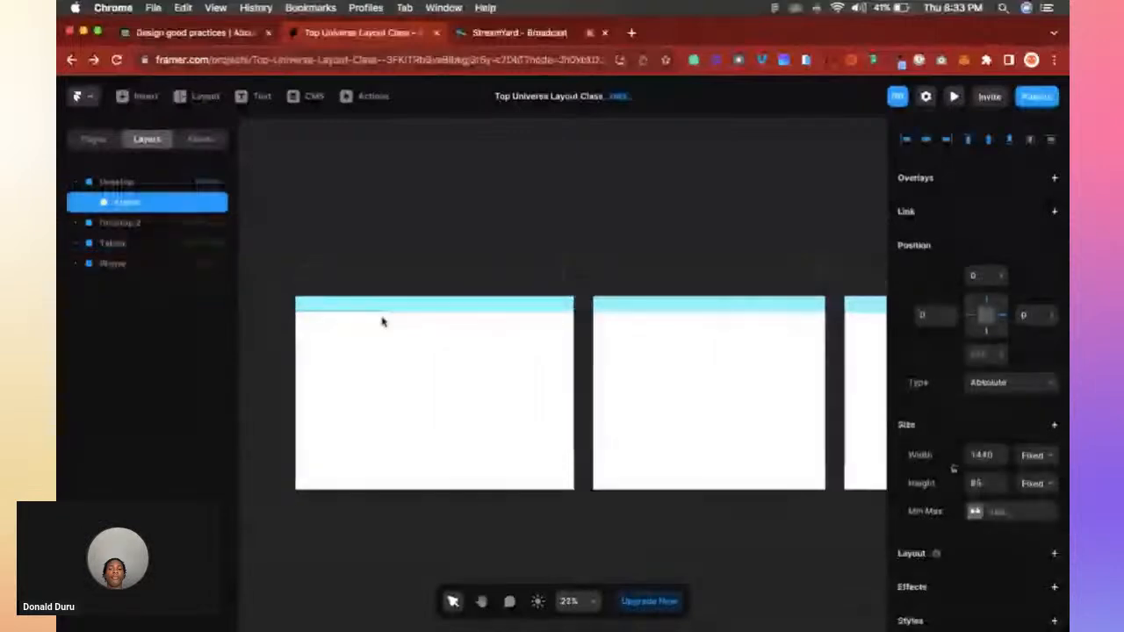
{"action": "scroll", "coordinate": [382, 322], "scroll_direction": "up", "scroll_amount": 3}
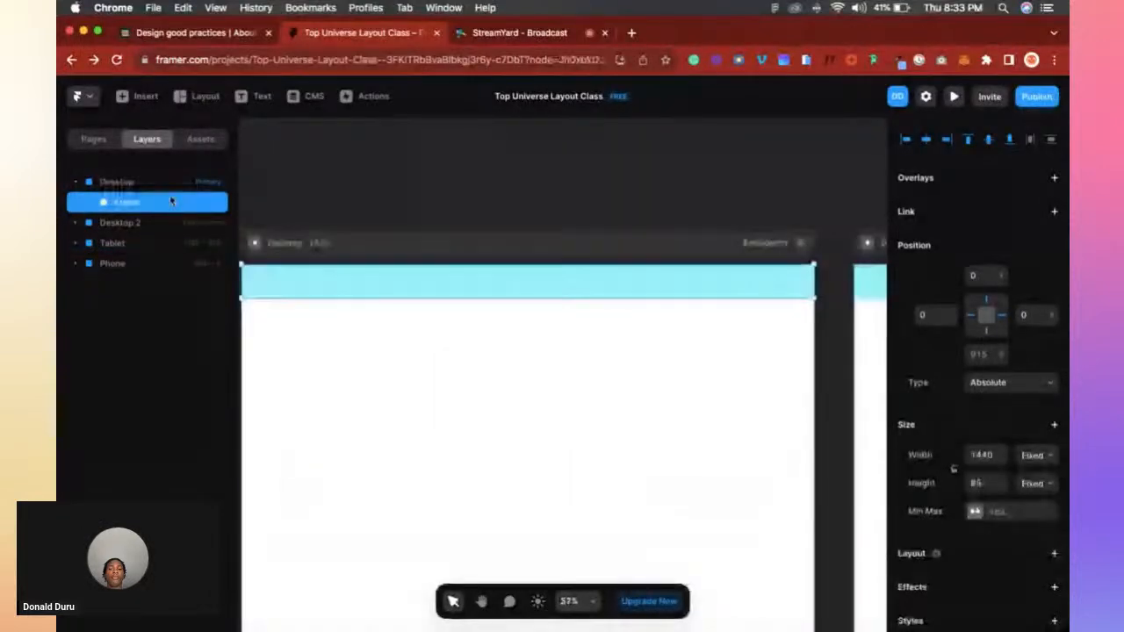
{"action": "double_click", "coordinate": [171, 202]}
{"action": "type", "text": "Nav bar"}
{"action": "key", "text": "Return"}
{"action": "left_click", "coordinate": [304, 301]}
Switch to the Figma design and examine the header's logo text and navigation links up close.
{"action": "key", "text": "super+Tab"}
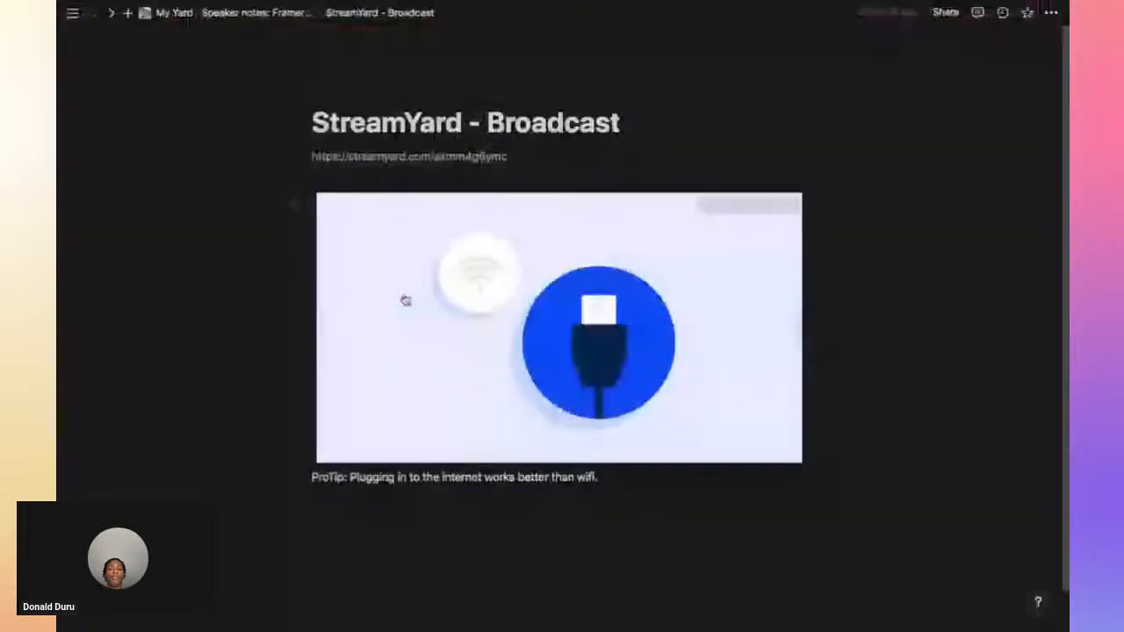
{"action": "key", "text": "ctrl+Up"}
{"action": "left_click", "coordinate": [724, 376]}
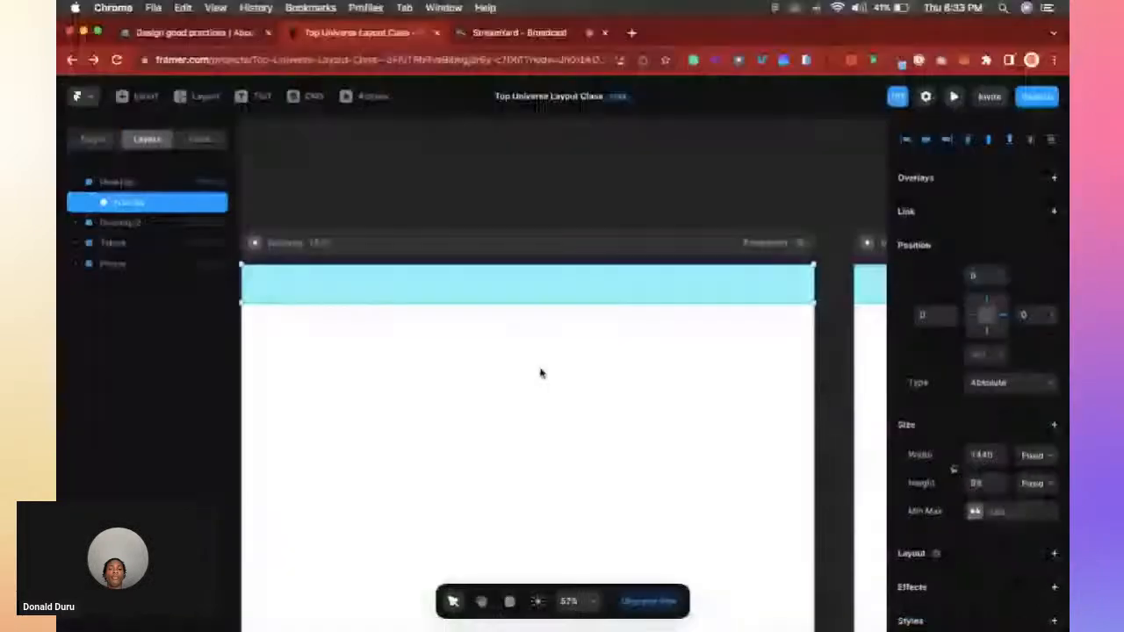
{"action": "key", "text": "ctrl+Up"}
{"action": "left_click", "coordinate": [476, 229]}
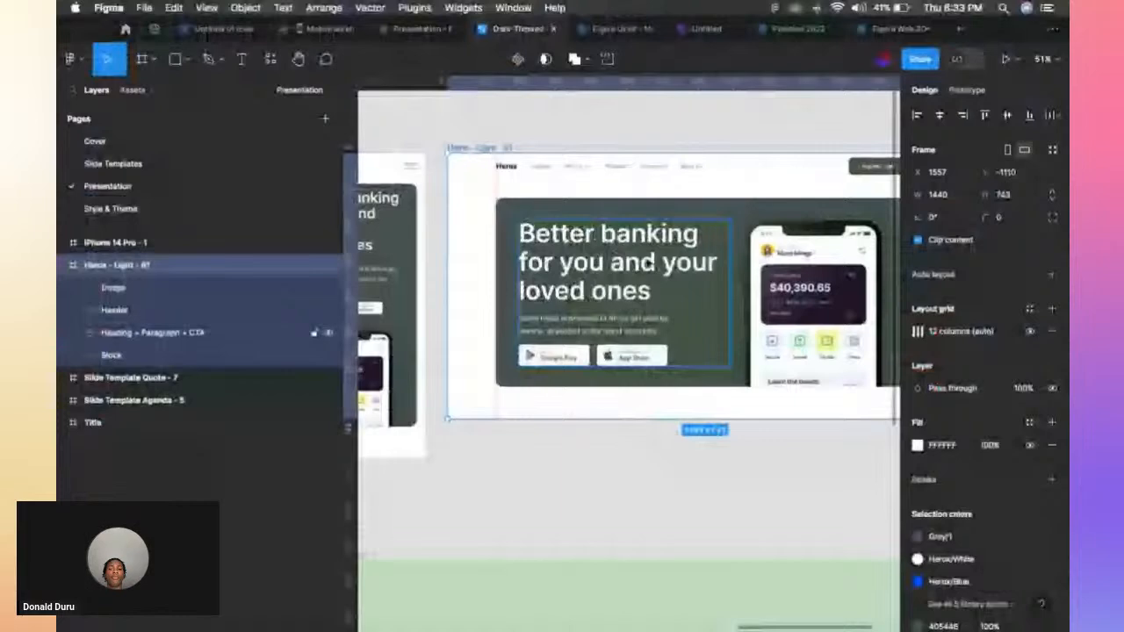
{"action": "scroll", "coordinate": [508, 158], "scroll_direction": "up", "scroll_amount": 10}
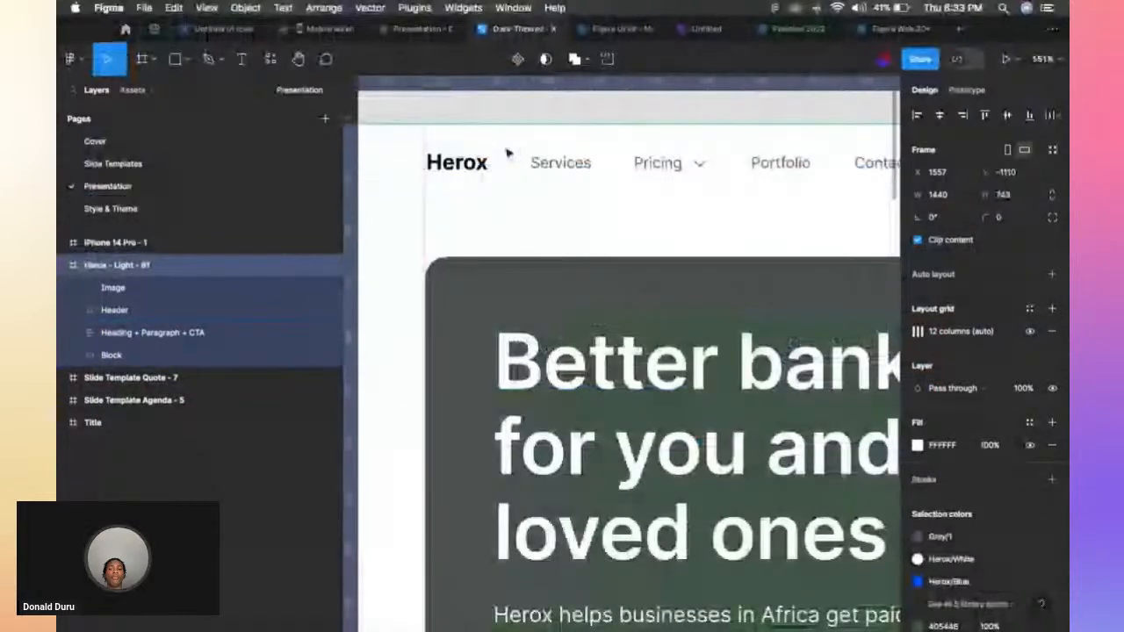
Switch back to the Framer project and add a text layer reading Herox inside the nav bar.
{"action": "key", "text": "ctrl+Up"}
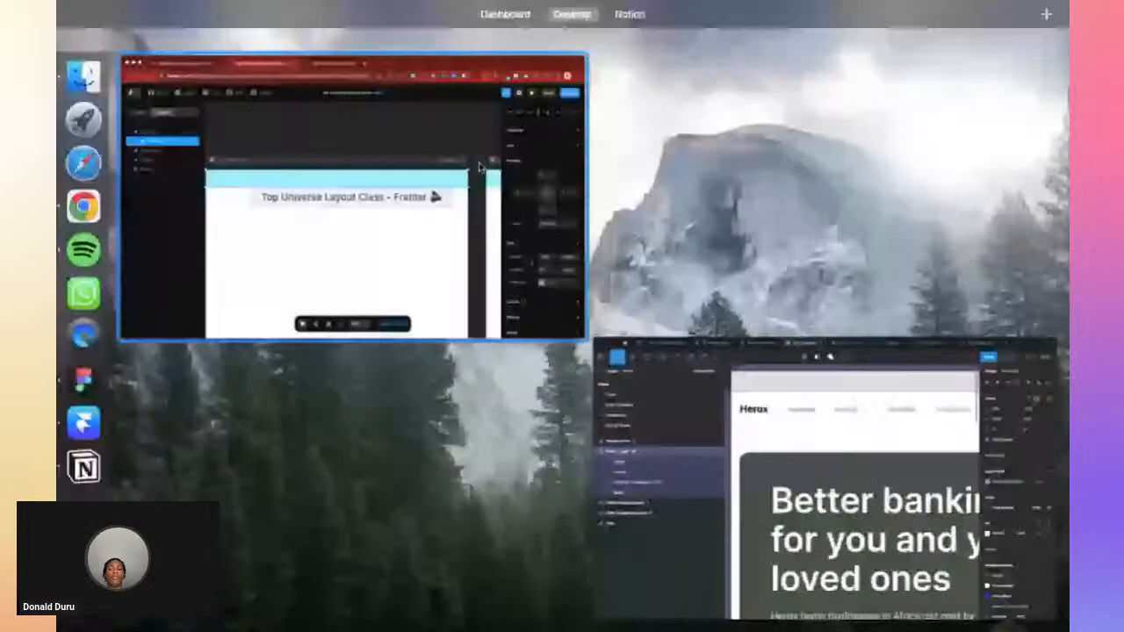
{"action": "left_click", "coordinate": [354, 311]}
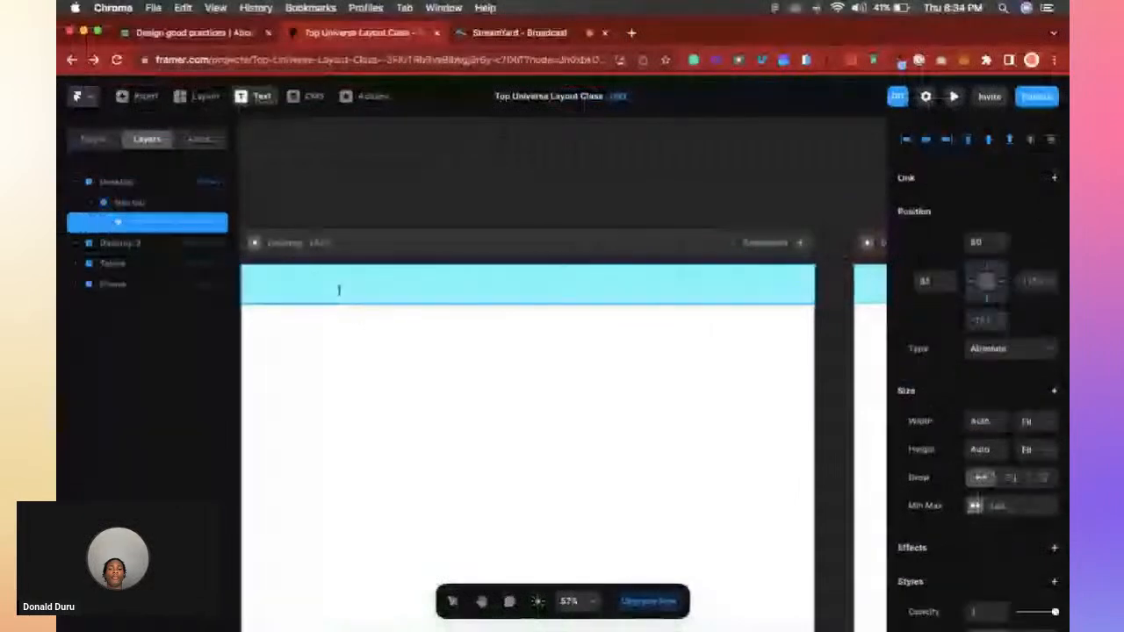
{"action": "type", "text": "Herox Service"}
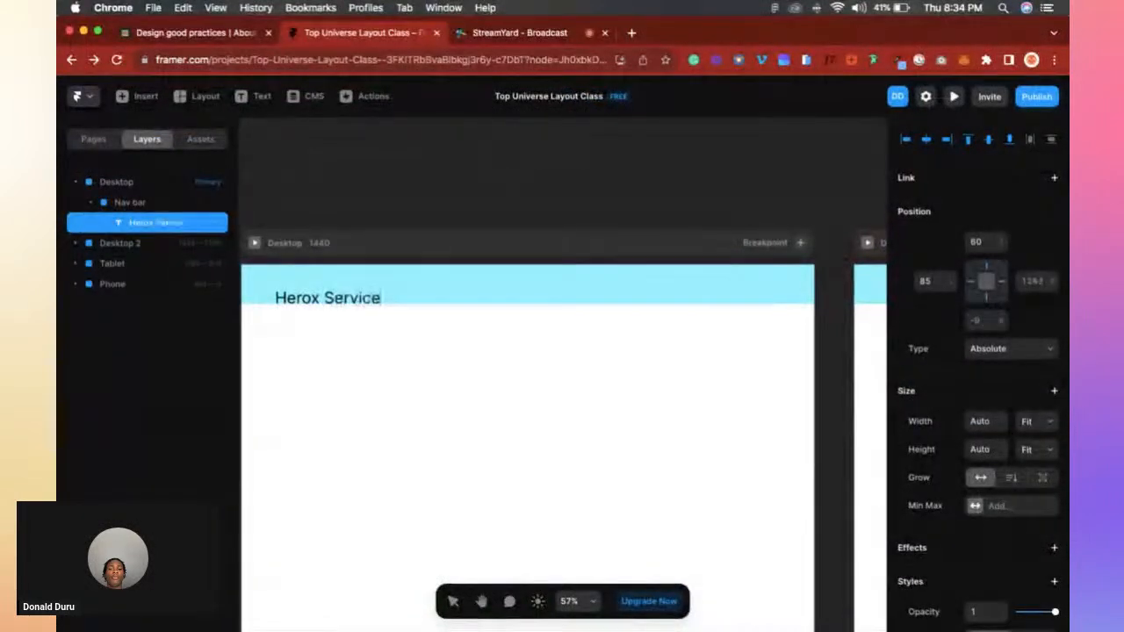
{"action": "double_click", "coordinate": [326, 299]}
{"action": "key", "text": "BackSpace"}
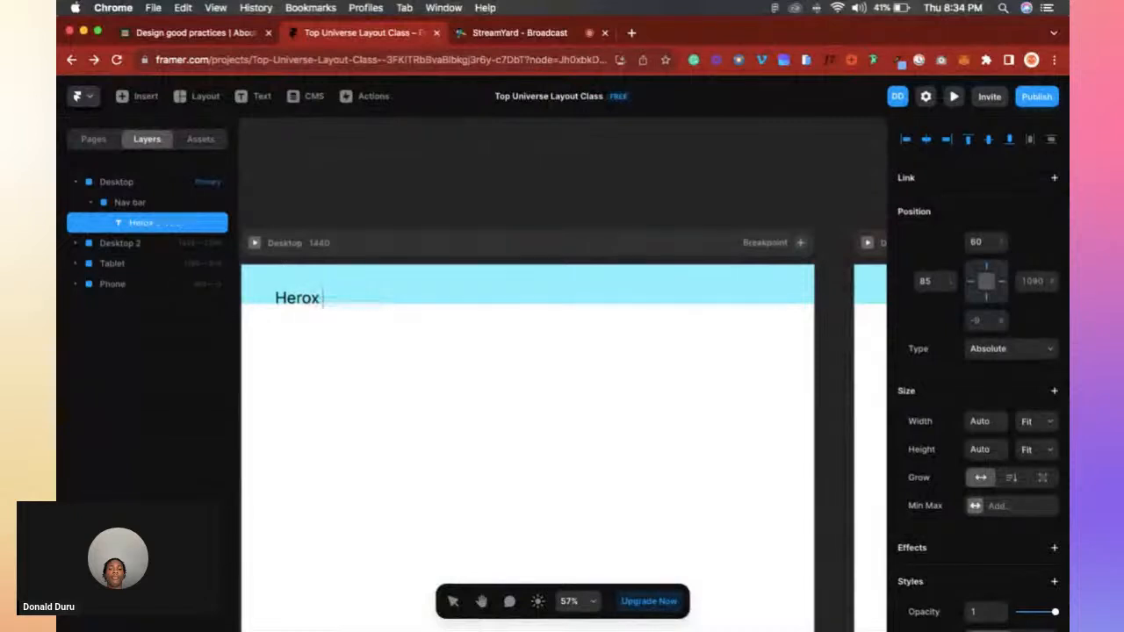
{"action": "key", "text": "Escape"}
Set the Herox text size to 32 pixels and move the text up to the nav bar's vertical centre.
{"action": "scroll", "coordinate": [301, 308], "scroll_direction": "up", "scroll_amount": 5}
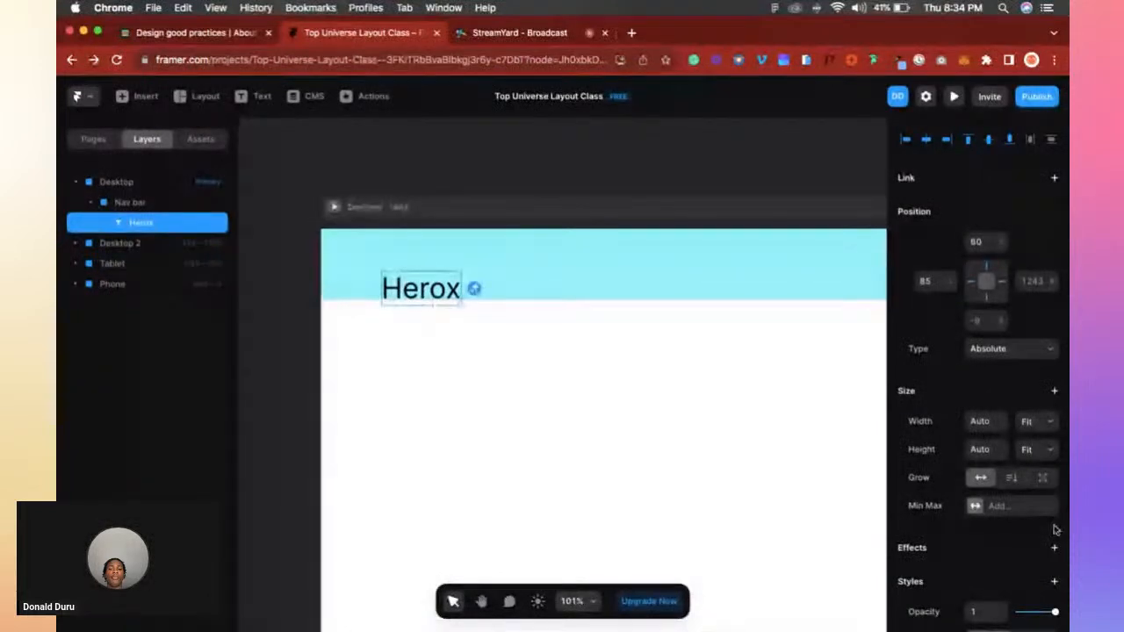
{"action": "scroll", "coordinate": [1045, 527], "scroll_direction": "down", "scroll_amount": 5}
{"action": "scroll", "coordinate": [991, 508], "scroll_direction": "down", "scroll_amount": 1}
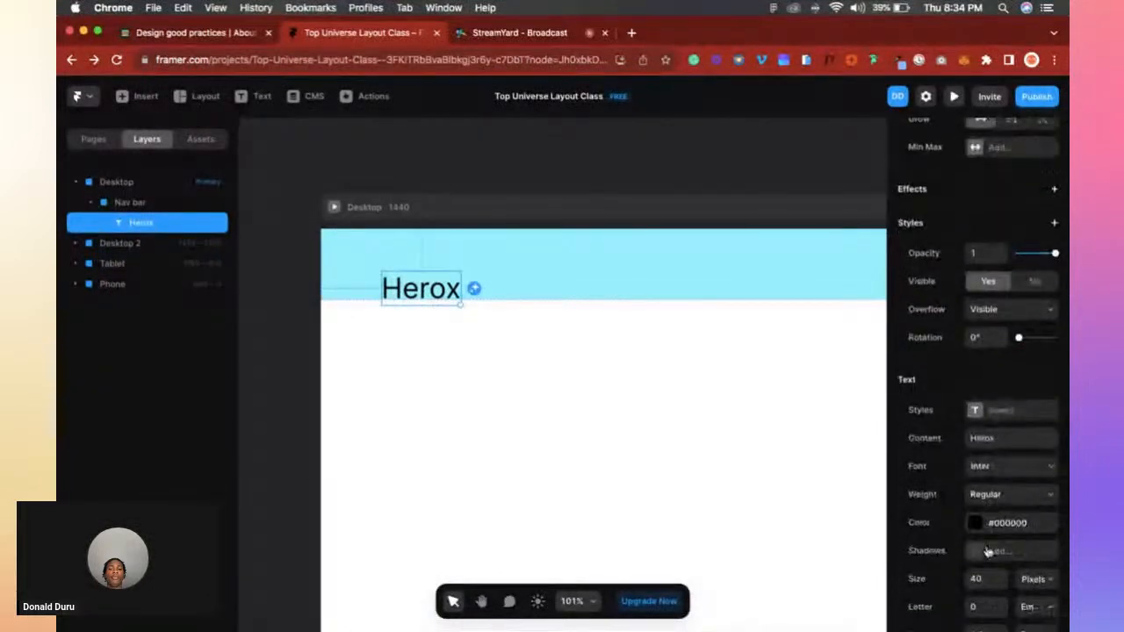
{"action": "left_click", "coordinate": [978, 578]}
{"action": "type", "text": "32"}
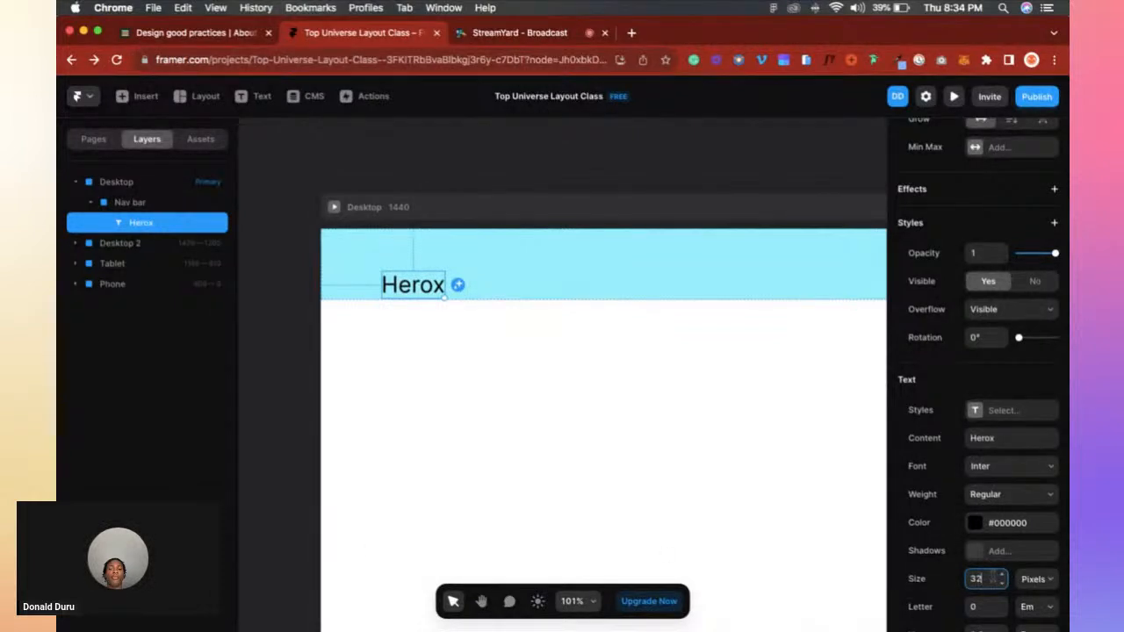
{"action": "left_click_drag", "start_coordinate": [411, 291], "coordinate": [412, 272]}
Duplicate the Herox text further along the nav bar and change the copy's content to Services.
{"action": "scroll", "coordinate": [413, 271], "scroll_direction": "right", "scroll_amount": 2}
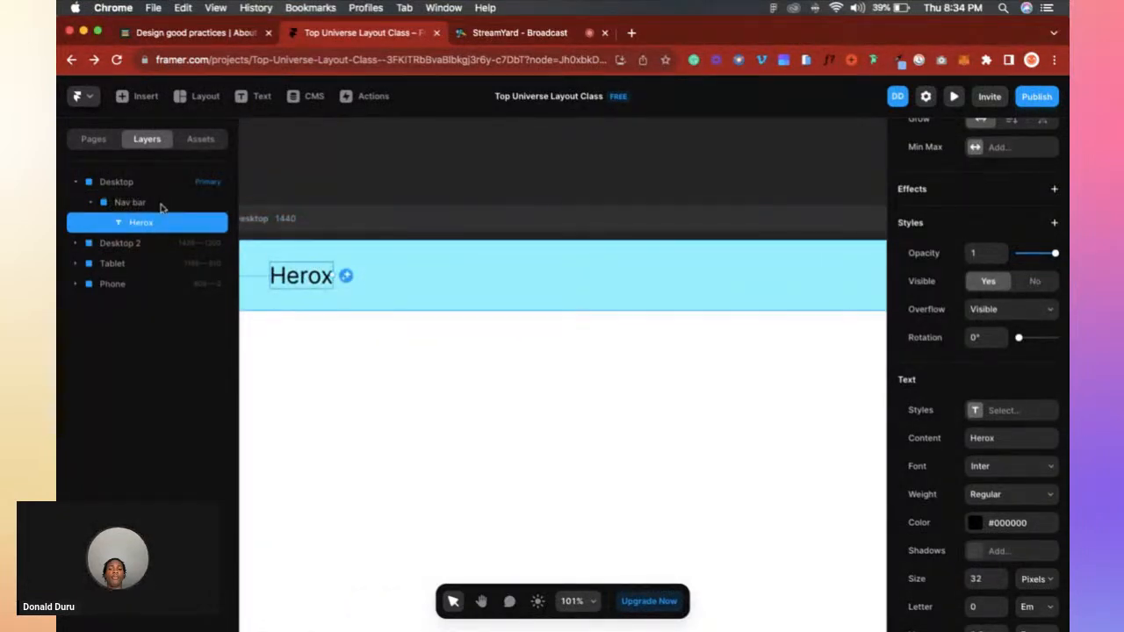
{"action": "scroll", "coordinate": [351, 289], "scroll_direction": "left", "scroll_amount": 1}
{"action": "left_click_drag", "start_coordinate": [348, 282], "coordinate": [518, 299]}
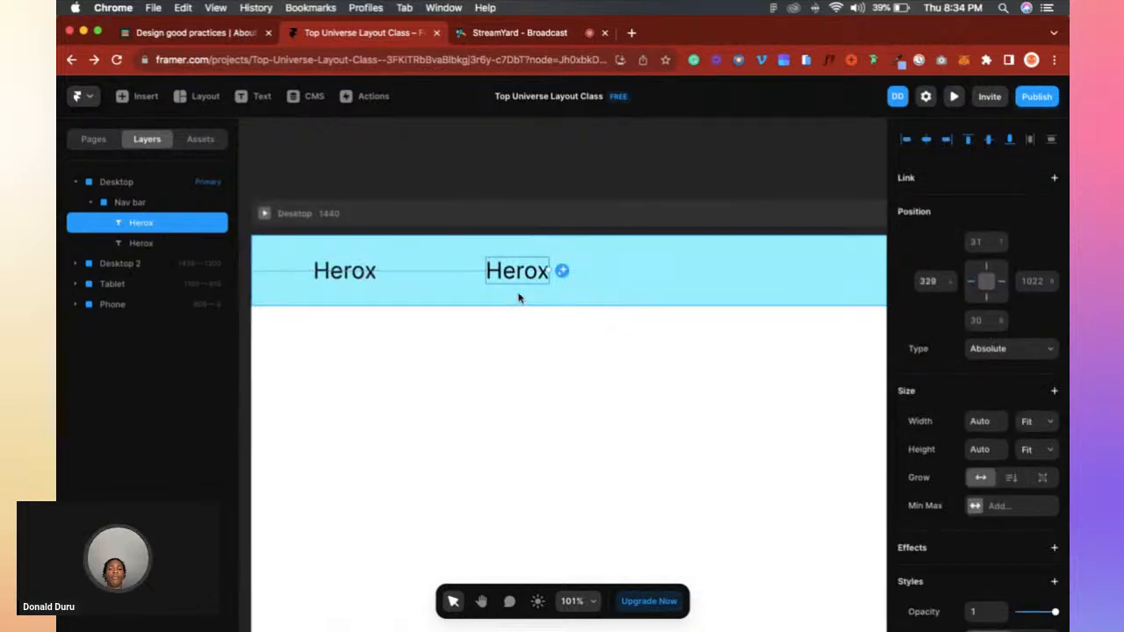
{"action": "key", "text": "Return"}
{"action": "type", "text": "Servoce"}
{"action": "key", "text": "BackSpace"}
{"action": "key", "text": "BackSpace"}
{"action": "key", "text": "BackSpace"}
{"action": "type", "text": "ices"}
{"action": "key", "text": "Escape"}
Apply a stack layout to the Nav bar frame containing the Herox and Services texts.
{"action": "left_click", "coordinate": [448, 297]}
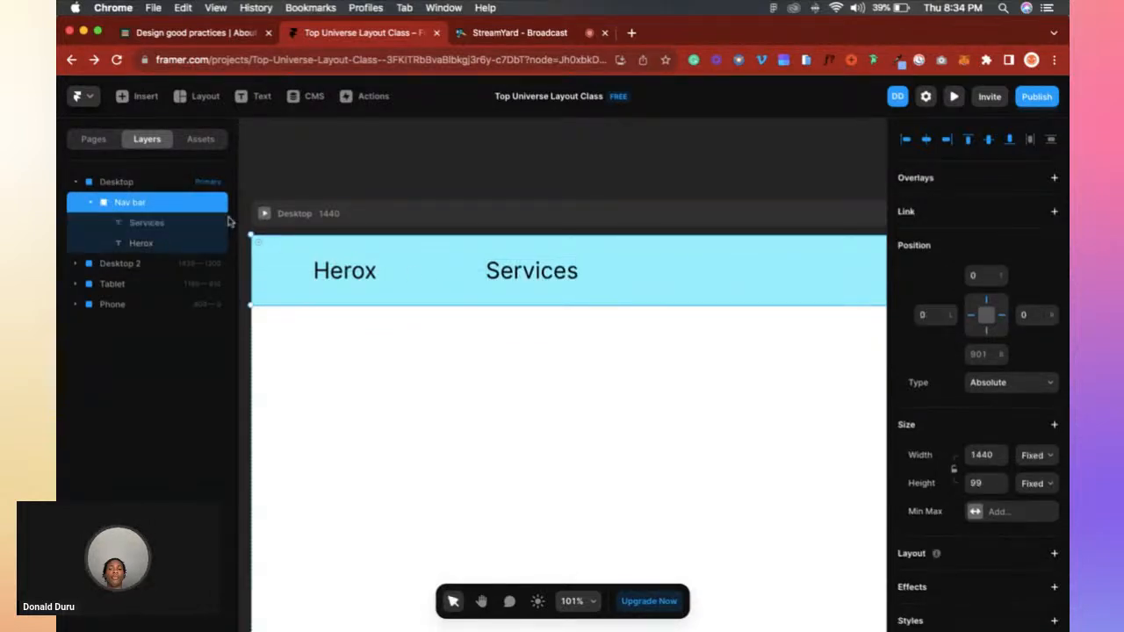
{"action": "scroll", "coordinate": [1061, 413], "scroll_direction": "down", "scroll_amount": 3}
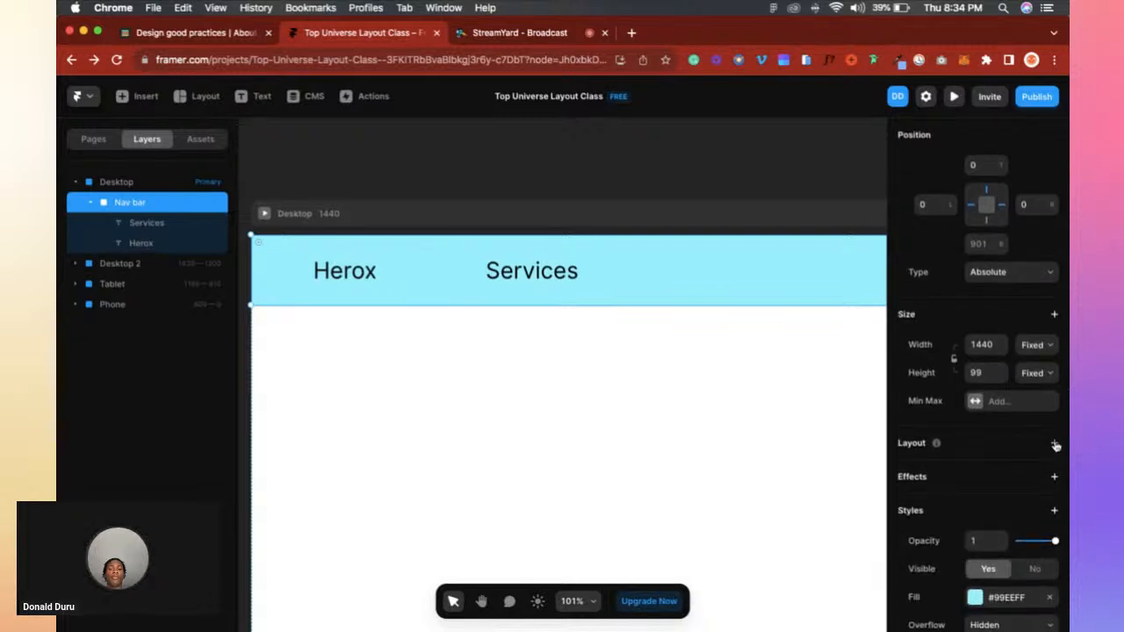
{"action": "left_click", "coordinate": [1055, 444]}
Examine the spacing and alignment of the Herox and Services texts within the nav bar's stack.
{"action": "scroll", "coordinate": [737, 279], "scroll_direction": "down", "scroll_amount": 3}
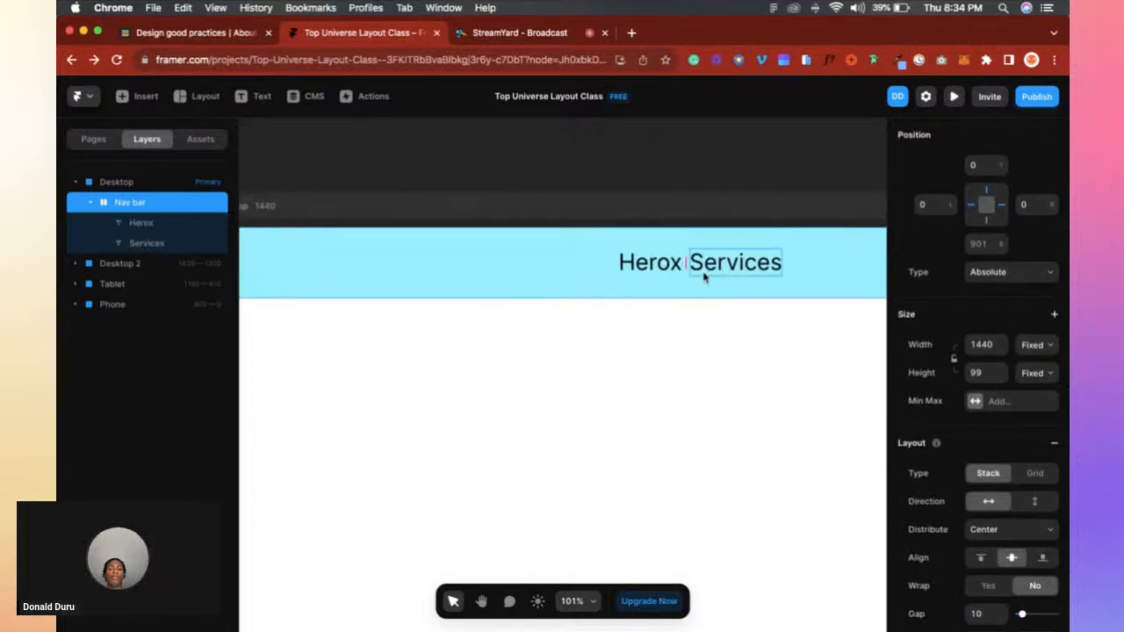
{"action": "scroll", "coordinate": [746, 294], "scroll_direction": "down", "scroll_amount": 5}
{"action": "scroll", "coordinate": [747, 294], "scroll_direction": "up", "scroll_amount": 5}
{"action": "scroll", "coordinate": [755, 296], "scroll_direction": "right", "scroll_amount": 2}
{"action": "scroll", "coordinate": [752, 298], "scroll_direction": "down", "scroll_amount": 3}
{"action": "scroll", "coordinate": [632, 263], "scroll_direction": "up", "scroll_amount": 3}
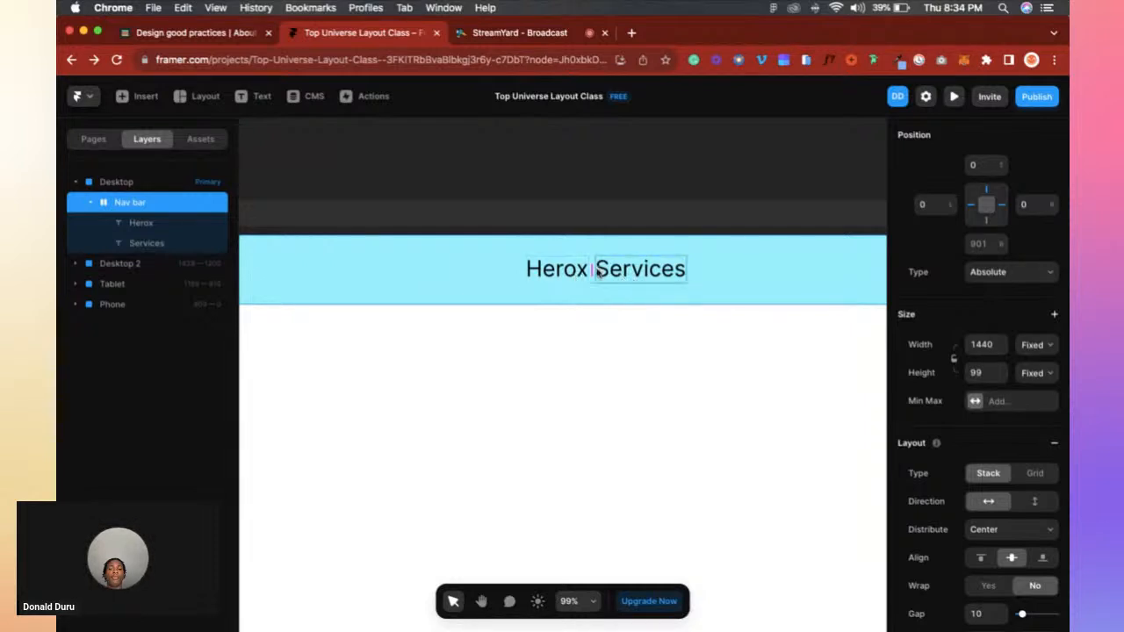
{"action": "left_click", "coordinate": [540, 272]}
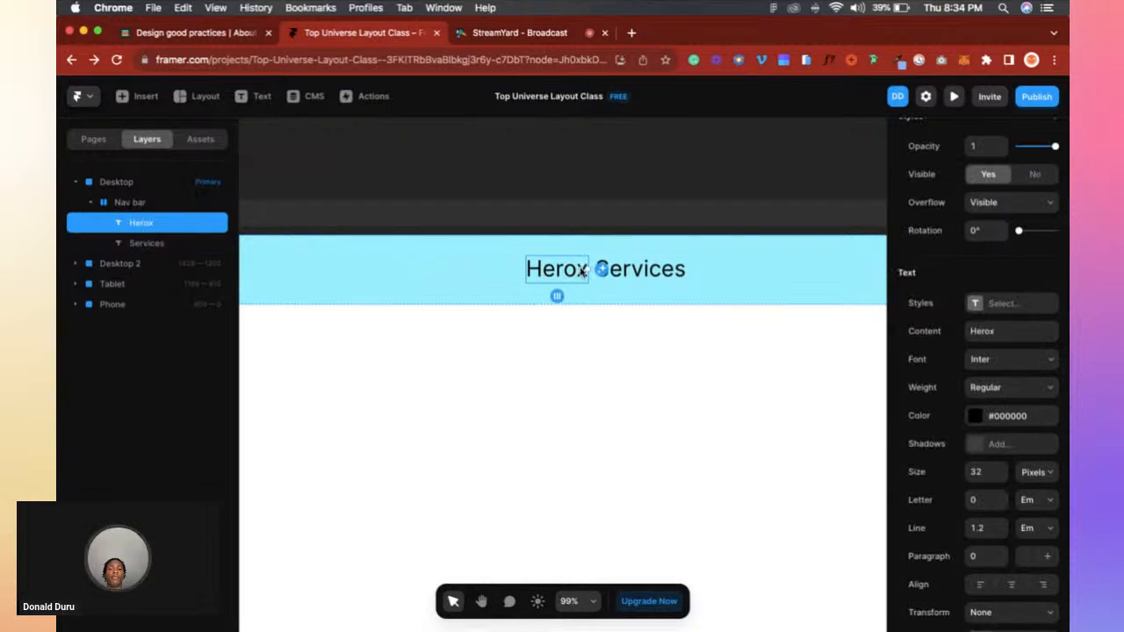
{"action": "left_click", "coordinate": [620, 296]}
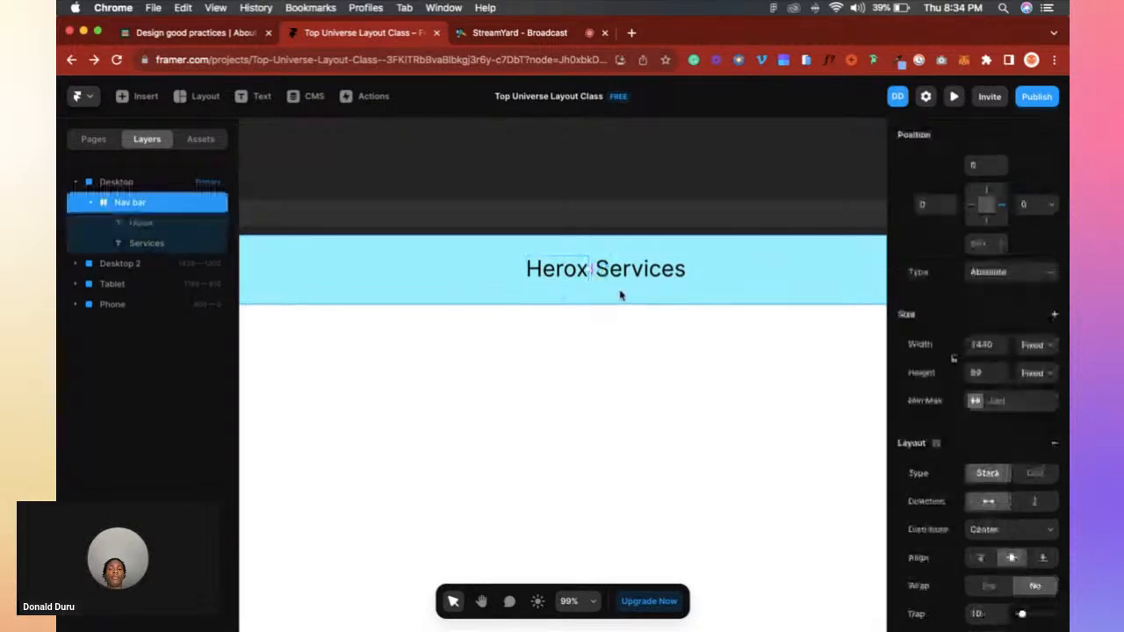
Set the Nav bar stack's padding to 24 and its distribution to Start.
{"action": "scroll", "coordinate": [563, 289], "scroll_direction": "down", "scroll_amount": 5}
{"action": "scroll", "coordinate": [510, 271], "scroll_direction": "up", "scroll_amount": 3}
{"action": "scroll", "coordinate": [984, 425], "scroll_direction": "down", "scroll_amount": 2}
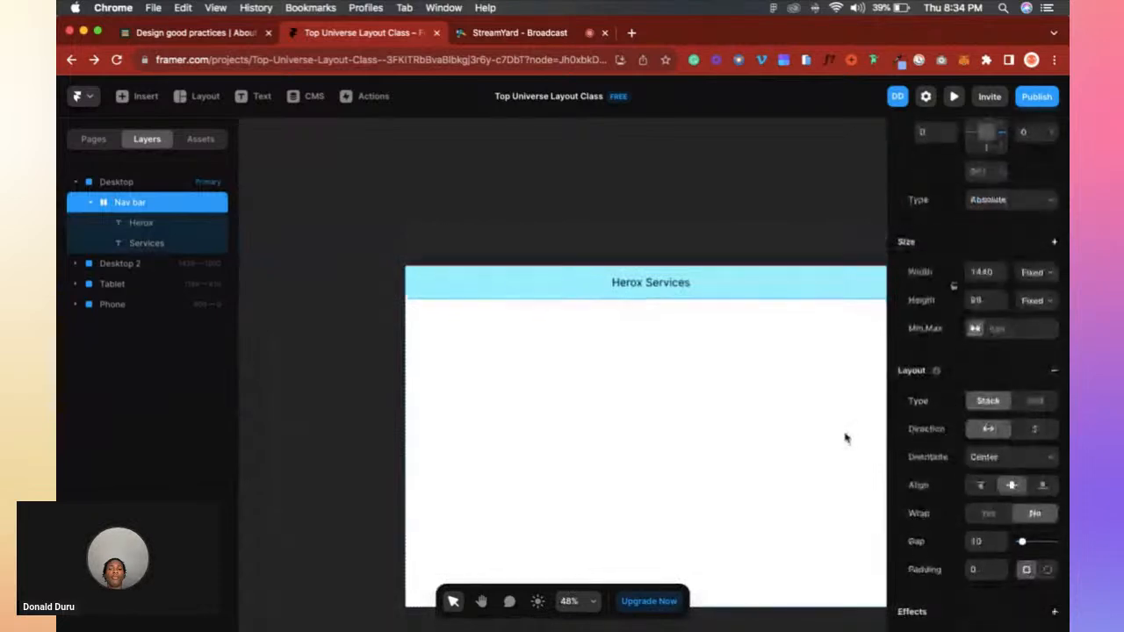
{"action": "scroll", "coordinate": [775, 439], "scroll_direction": "right", "scroll_amount": 2}
{"action": "left_click", "coordinate": [975, 570]}
{"action": "key", "text": "Return"}
{"action": "scroll", "coordinate": [630, 394], "scroll_direction": "up", "scroll_amount": 1}
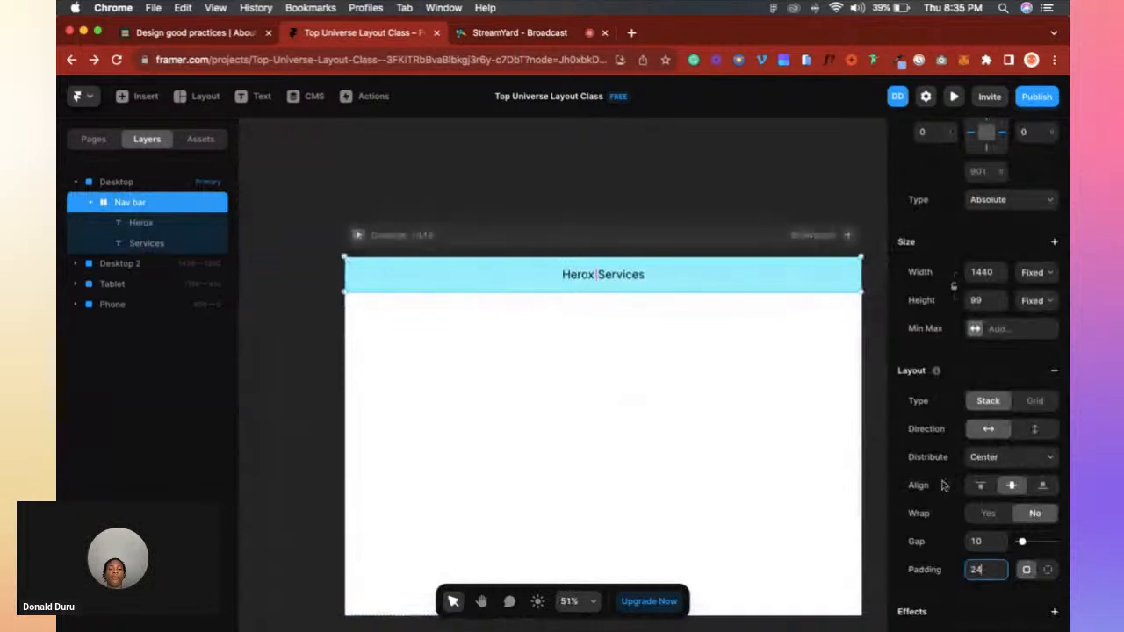
{"action": "left_click", "coordinate": [988, 454]}
{"action": "left_click", "coordinate": [982, 441]}
{"action": "scroll", "coordinate": [381, 282], "scroll_direction": "up", "scroll_amount": 1}
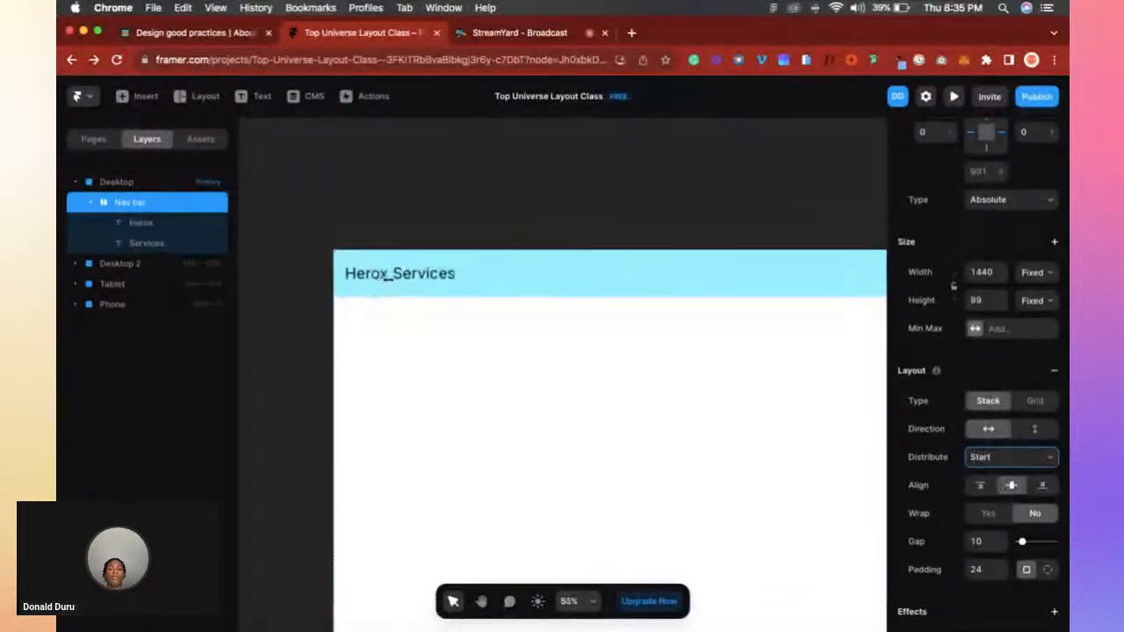
Set the gap between the Herox and Services texts in the Nav bar stack to 80.
{"action": "scroll", "coordinate": [377, 281], "scroll_direction": "up", "scroll_amount": 5}
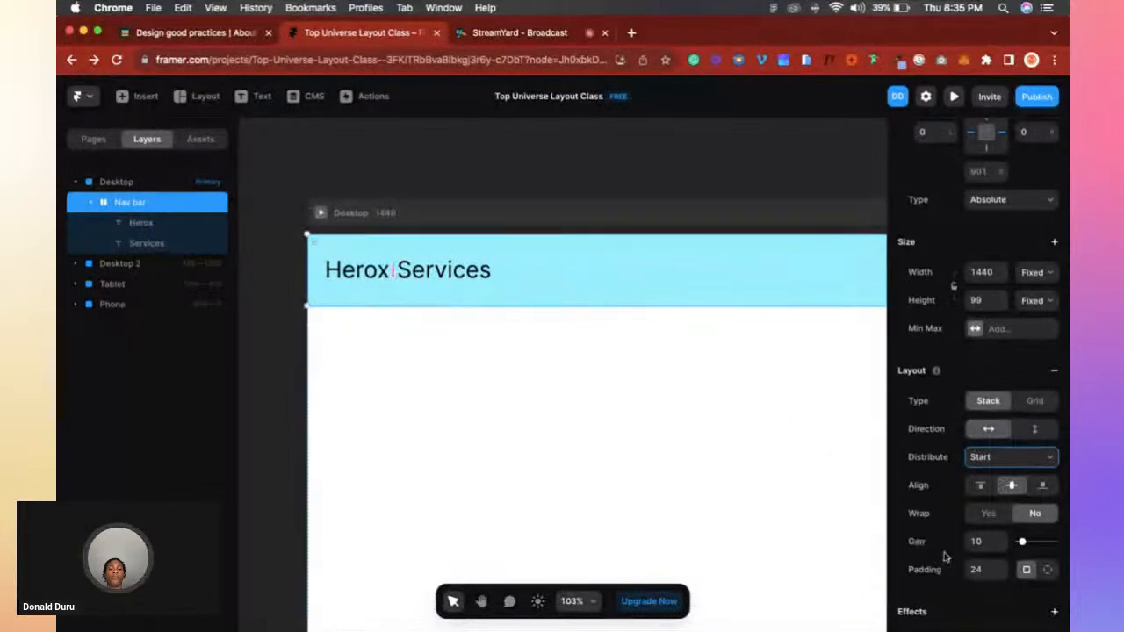
{"action": "left_click", "coordinate": [980, 540]}
{"action": "type", "text": "80"}
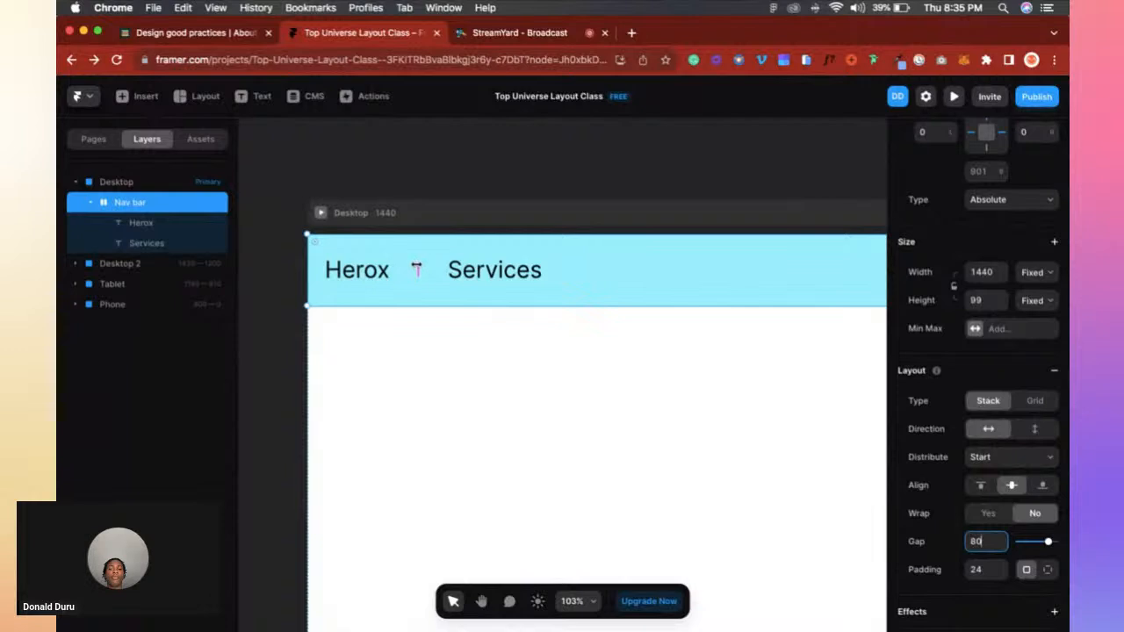
{"action": "left_click", "coordinate": [356, 276]}
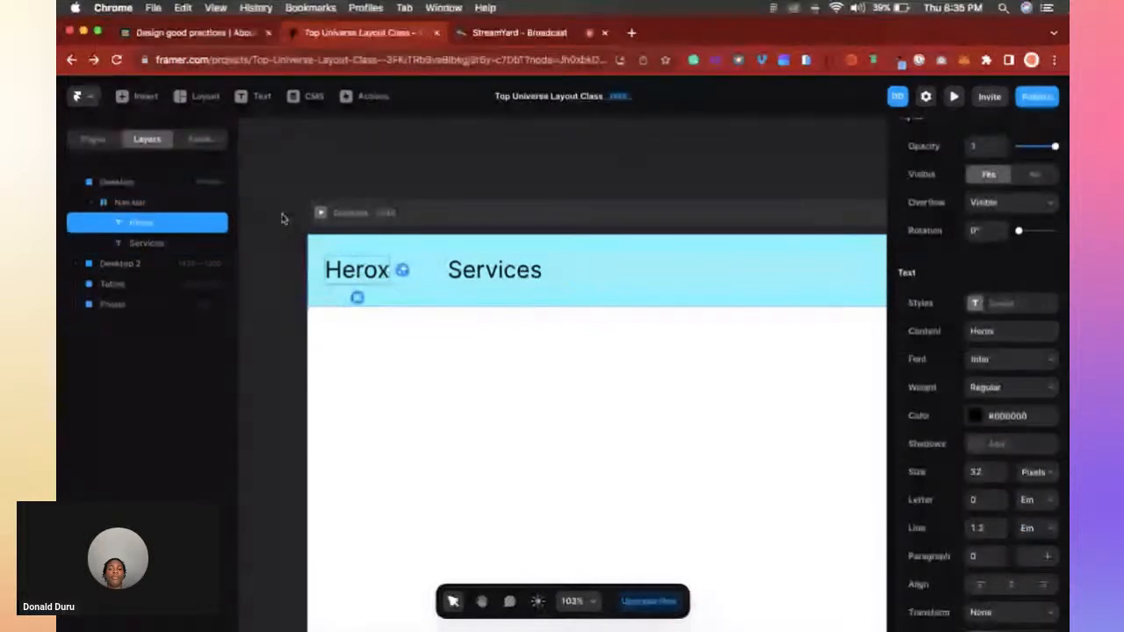
{"action": "double_click", "coordinate": [158, 221]}
{"action": "left_click", "coordinate": [266, 244]}
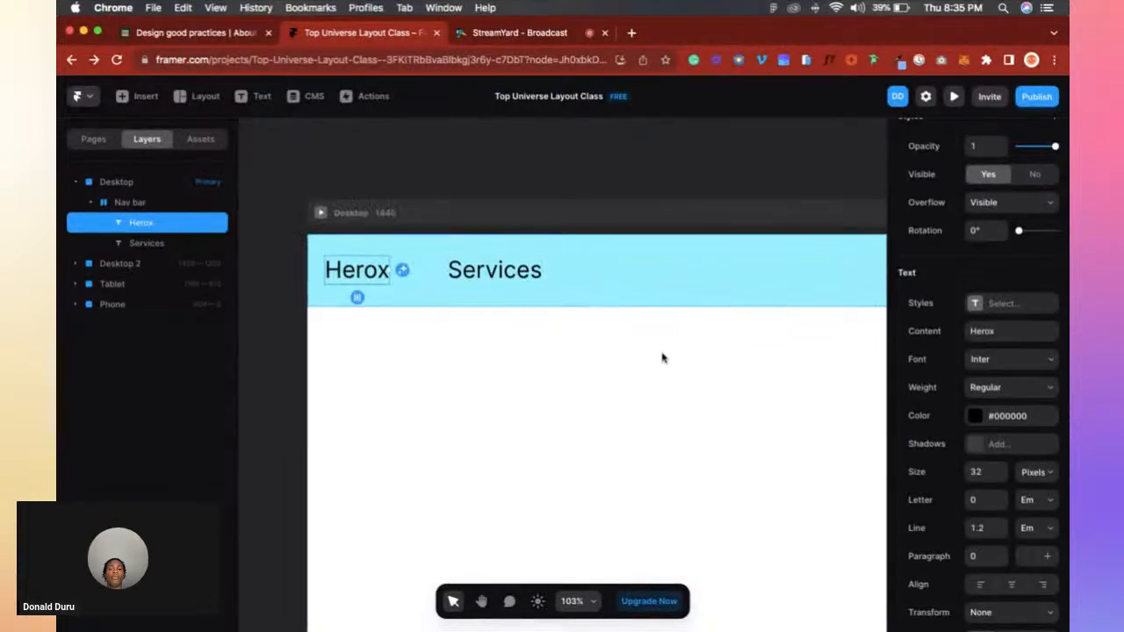
Set the Nav bar stack's padding to 40 and expose its individual per-side padding values.
{"action": "left_click", "coordinate": [639, 295]}
{"action": "left_click", "coordinate": [988, 568]}
{"action": "type", "text": "6"}
{"action": "type", "text": "40"}
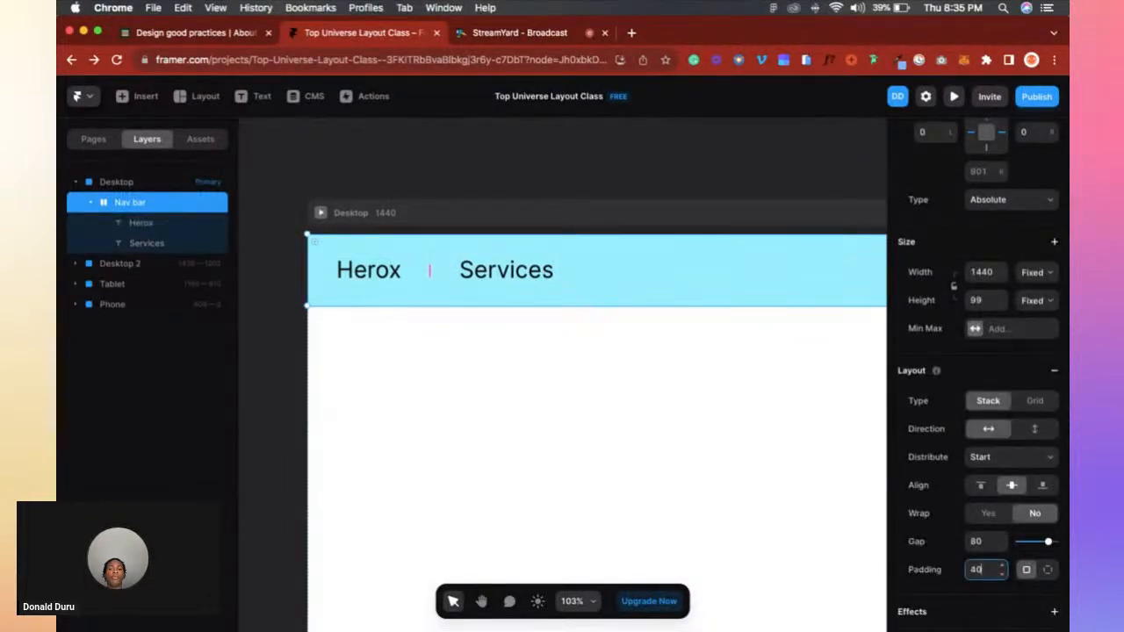
{"action": "left_click", "coordinate": [1048, 571]}
{"action": "left_click", "coordinate": [1045, 597]}
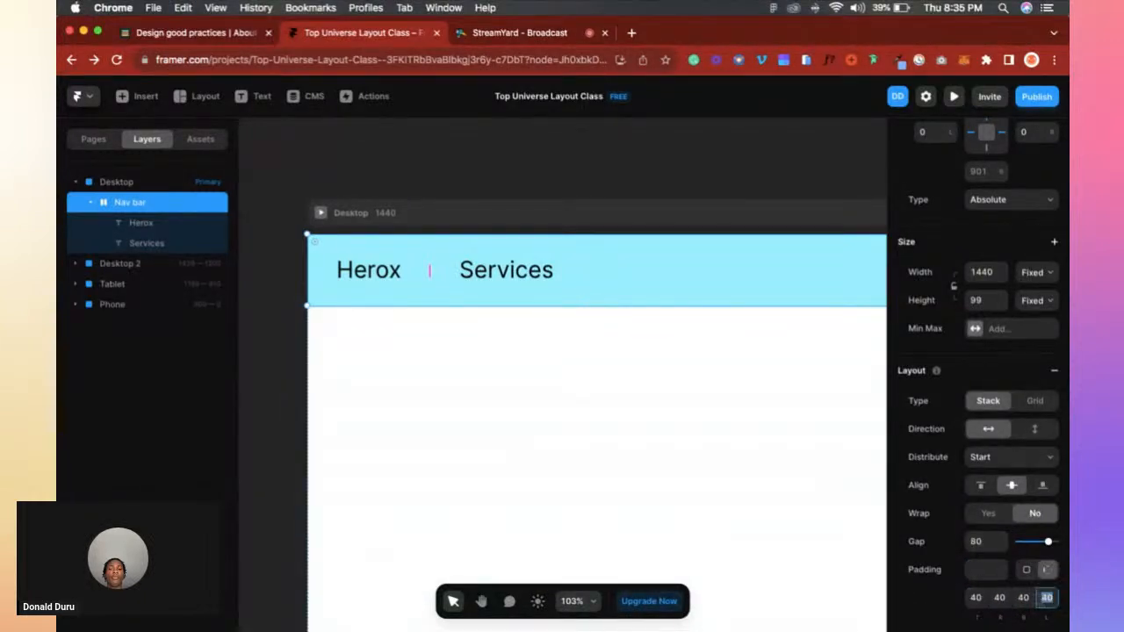
Reset the Nav bar stack's padding to 0 on all sides and set only its left padding to 40.
{"action": "left_click", "coordinate": [987, 569]}
{"action": "type", "text": "0"}
{"action": "key", "text": "Return"}
{"action": "left_click", "coordinate": [1050, 572]}
{"action": "left_click", "coordinate": [1045, 598]}
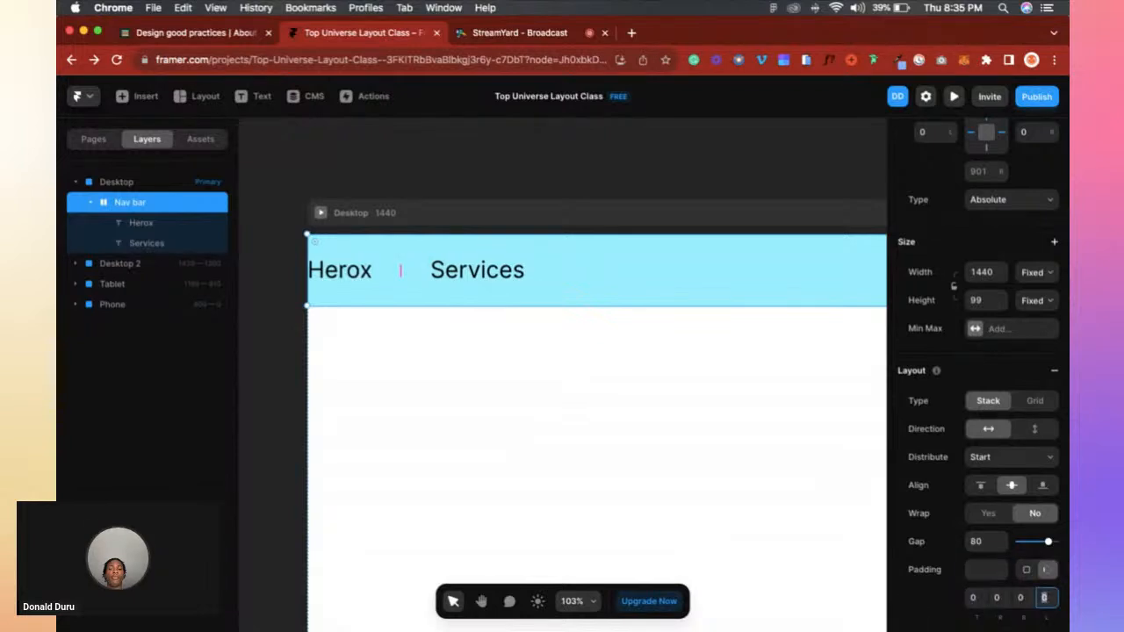
{"action": "type", "text": "40"}
Duplicate the Services text twice in the nav bar and delete both copies.
{"action": "left_click", "coordinate": [513, 270]}
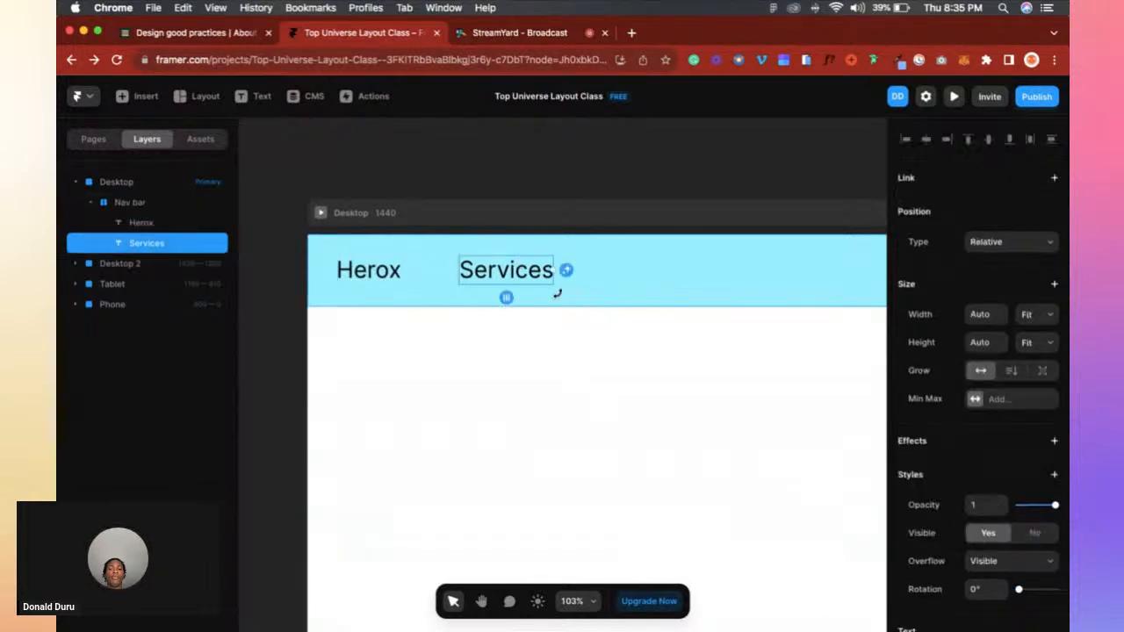
{"action": "key", "text": "super+d"}
{"action": "key", "text": "super+d"}
{"action": "scroll", "coordinate": [629, 303], "scroll_direction": "down", "scroll_amount": 5}
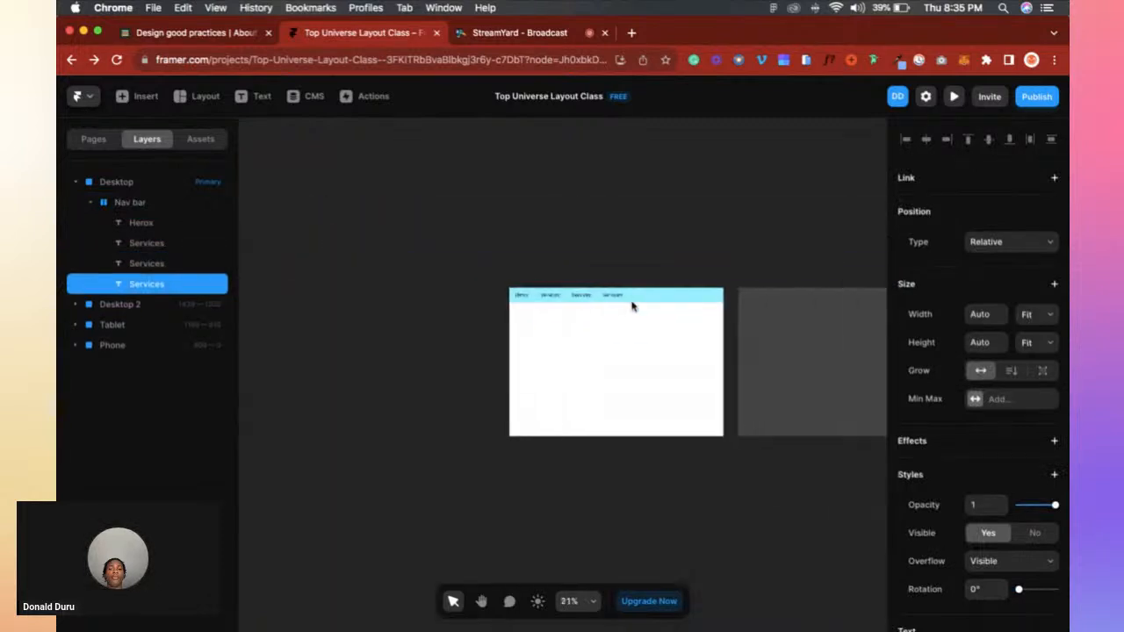
{"action": "scroll", "coordinate": [539, 308], "scroll_direction": "up", "scroll_amount": 4}
{"action": "scroll", "coordinate": [602, 313], "scroll_direction": "up", "scroll_amount": 5}
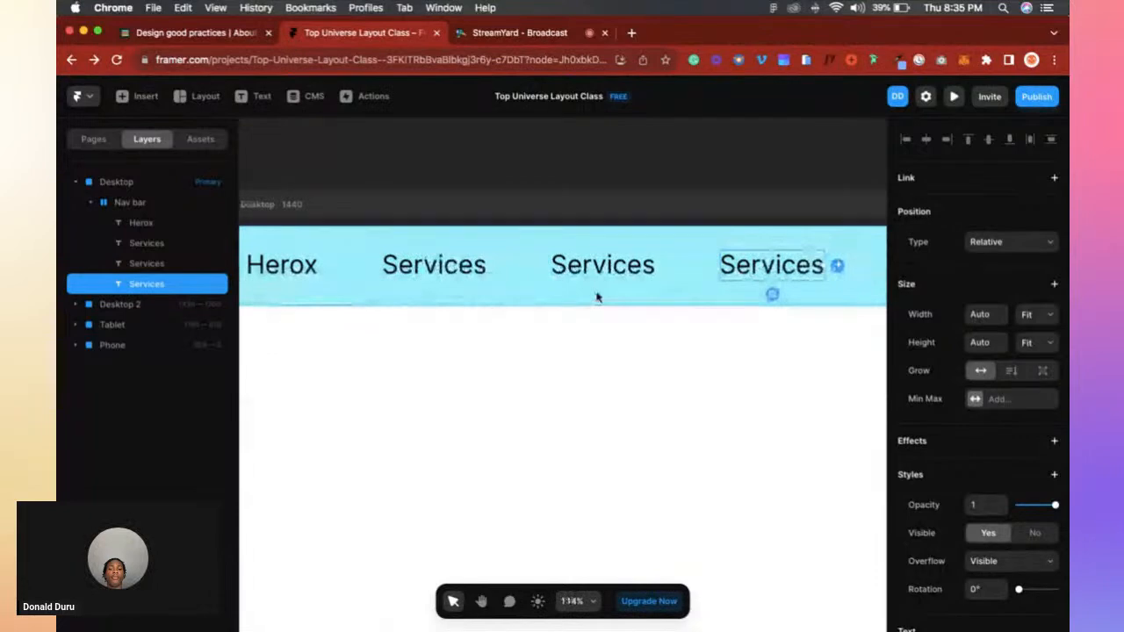
{"action": "key", "text": "BackSpace"}
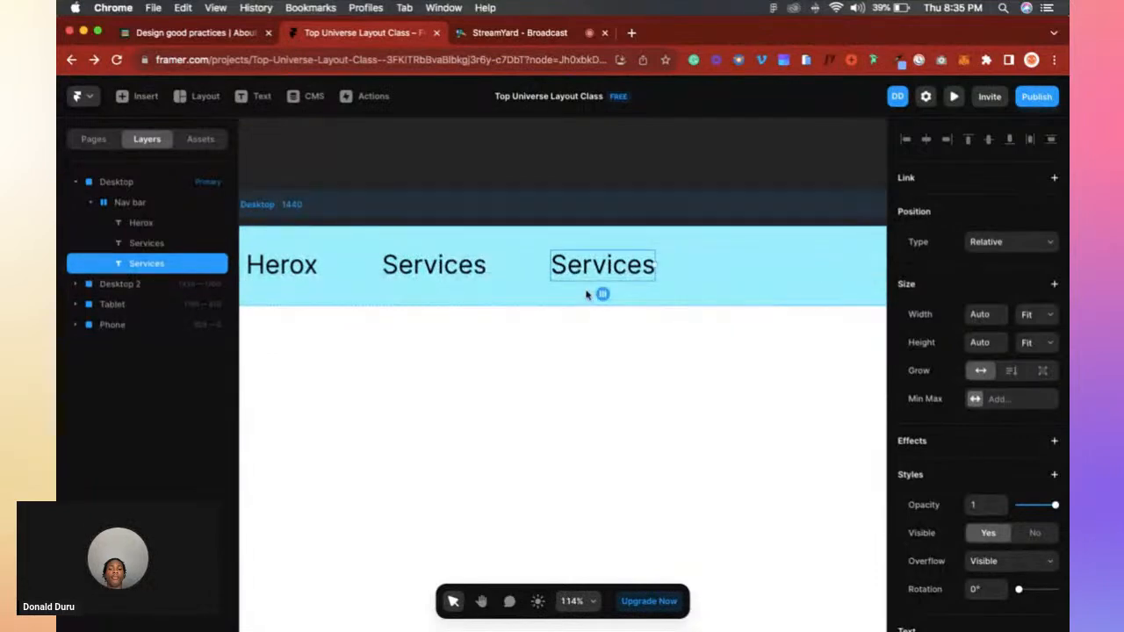
{"action": "key", "text": "BackSpace"}
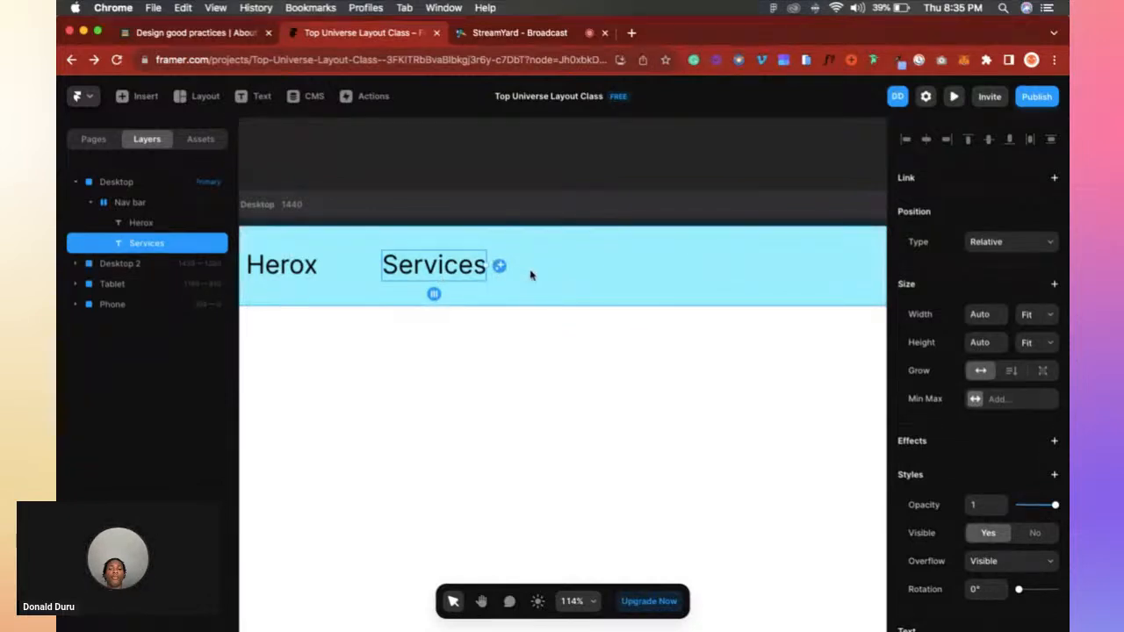
Switch to the Figma design and inspect the text size and styling of the Services menu item in its header.
{"action": "scroll", "coordinate": [530, 275], "scroll_direction": "down", "scroll_amount": 3}
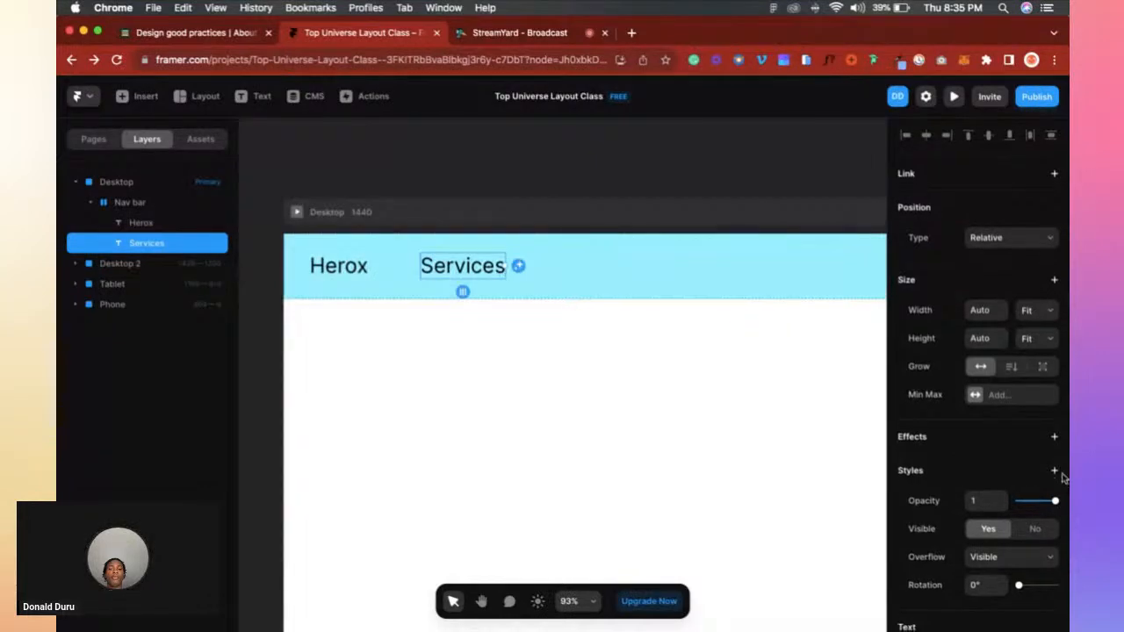
{"action": "scroll", "coordinate": [1059, 472], "scroll_direction": "down", "scroll_amount": 5}
{"action": "scroll", "coordinate": [1018, 439], "scroll_direction": "down", "scroll_amount": 2}
{"action": "key", "text": "ctrl+Right"}
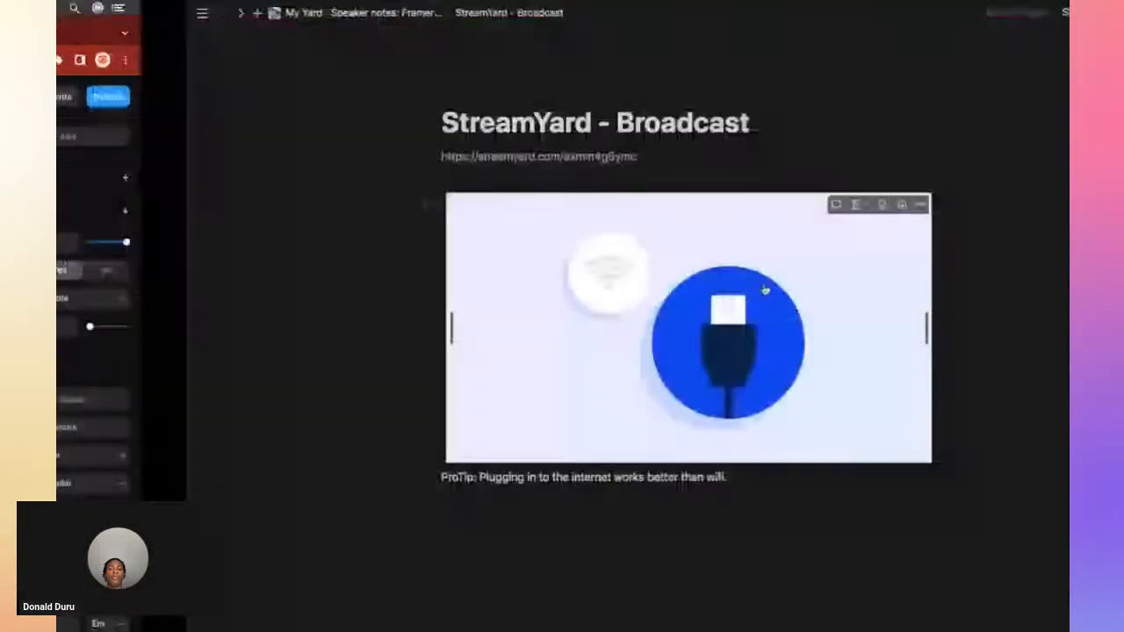
{"action": "key", "text": "ctrl+Left"}
{"action": "key", "text": "ctrl+Up"}
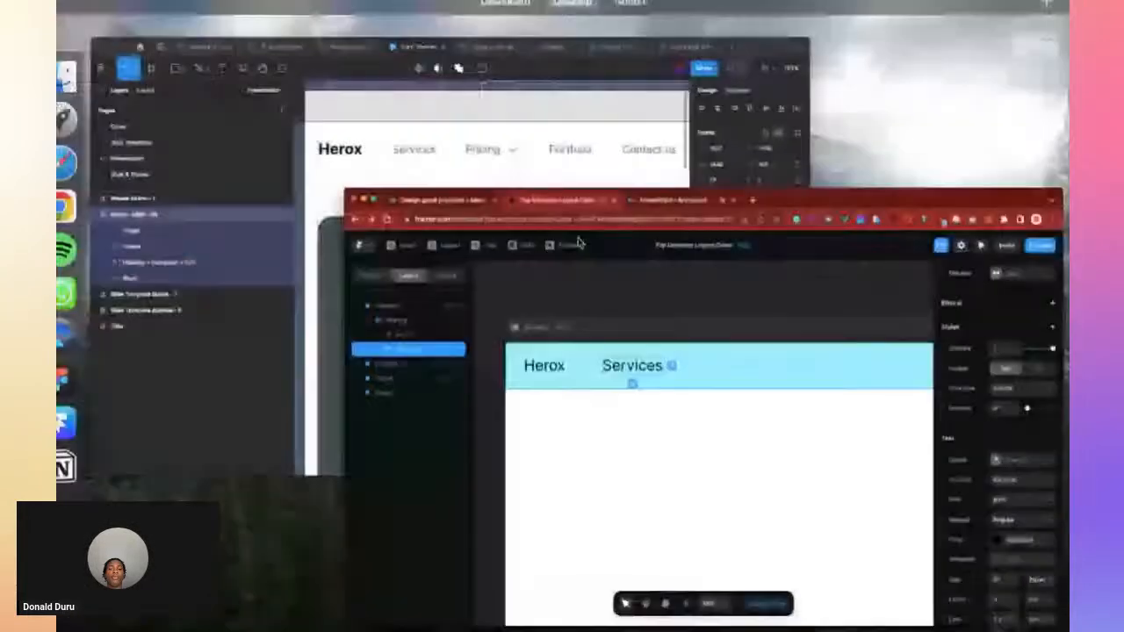
{"action": "left_click", "coordinate": [429, 178]}
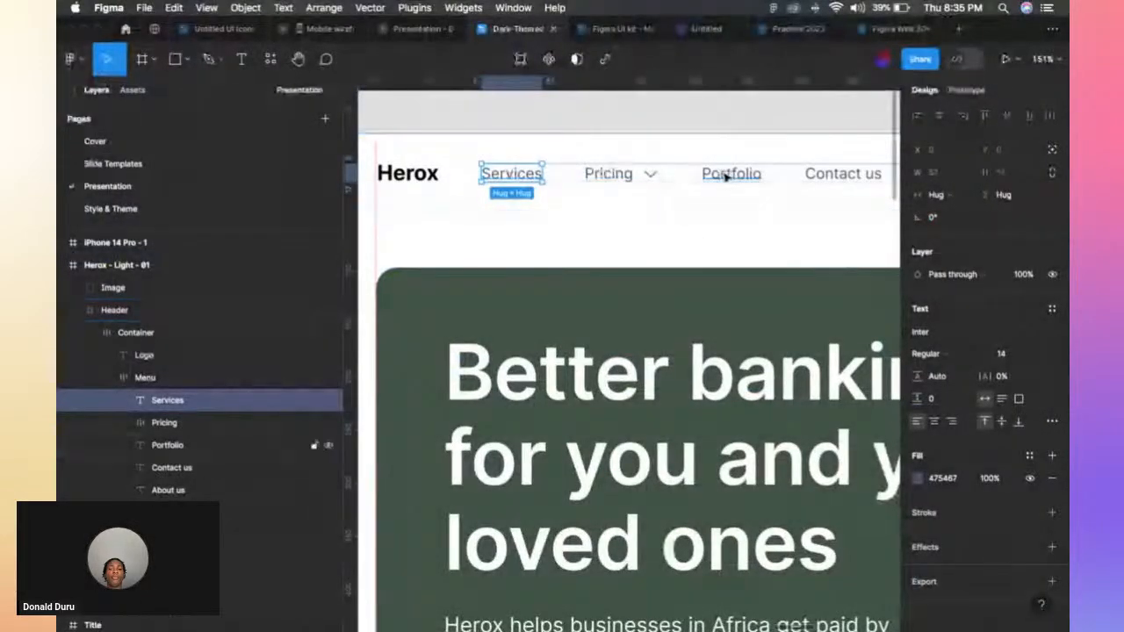
{"action": "scroll", "coordinate": [764, 186], "scroll_direction": "down", "scroll_amount": 5}
{"action": "key", "text": "ctrl+Up"}
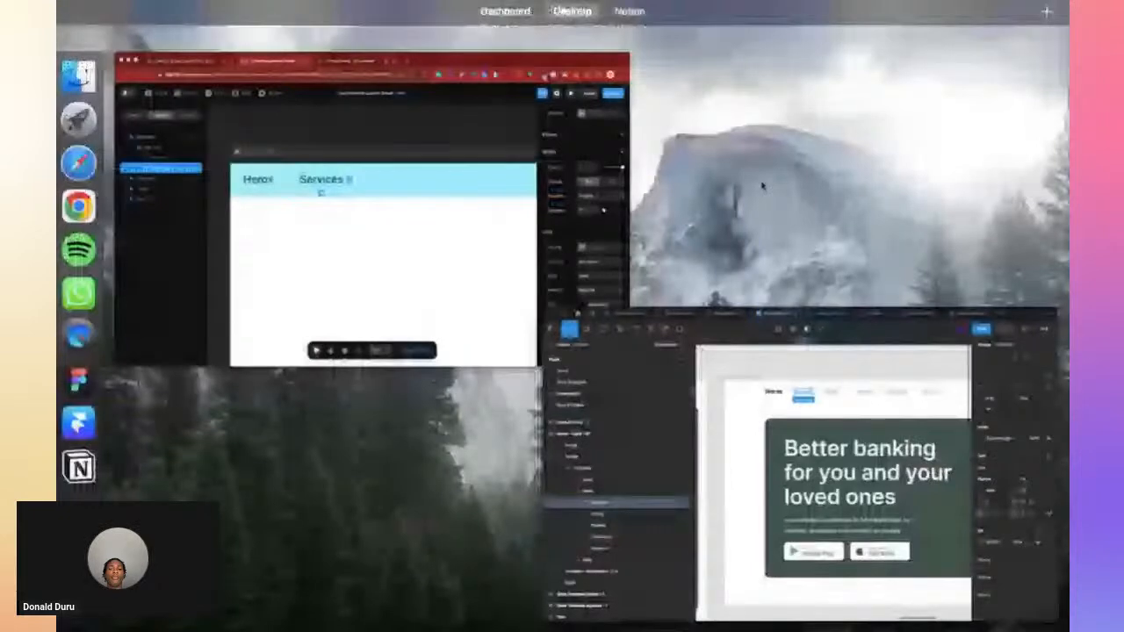
Return to Framer and set the Services text size to 14 pixels and the Herox text size to 24 pixels.
{"action": "left_click", "coordinate": [509, 201]}
{"action": "scroll", "coordinate": [1057, 454], "scroll_direction": "down", "scroll_amount": 3}
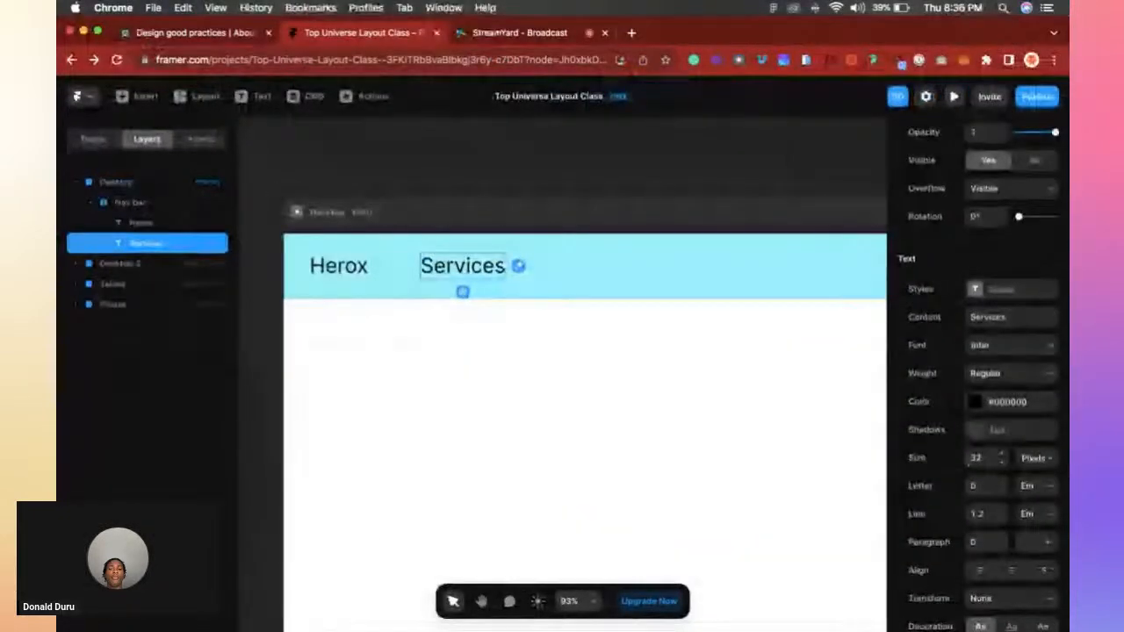
{"action": "left_click", "coordinate": [338, 265]}
{"action": "left_click", "coordinate": [993, 472]}
{"action": "type", "text": "24"}
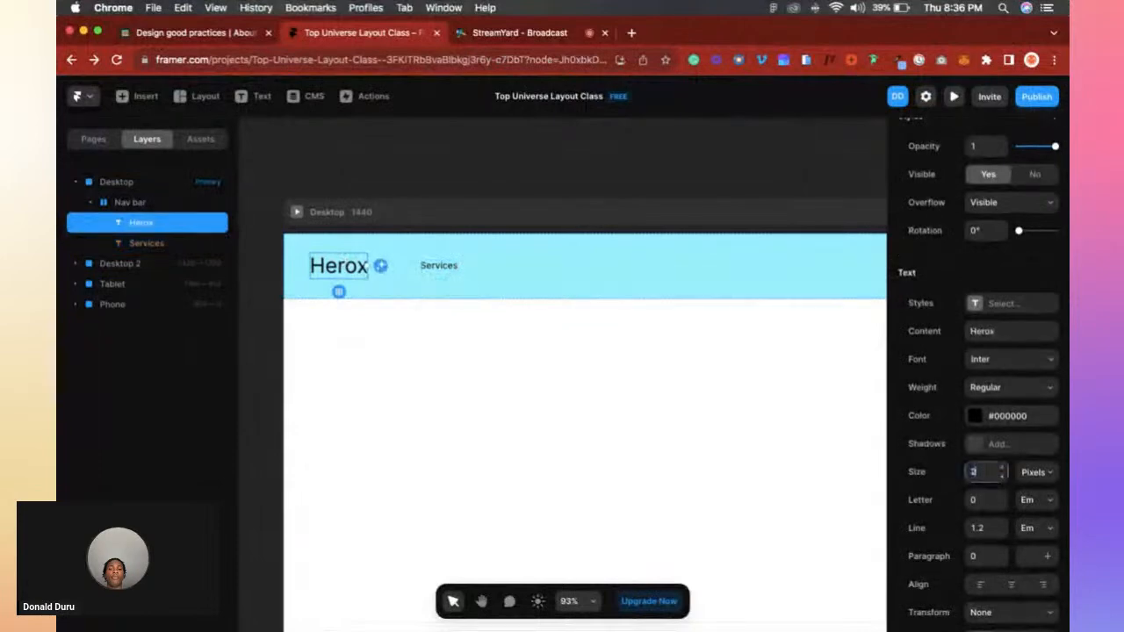
{"action": "key", "text": "Return"}
Duplicate the Services text within the nav bar.
{"action": "left_click", "coordinate": [425, 267]}
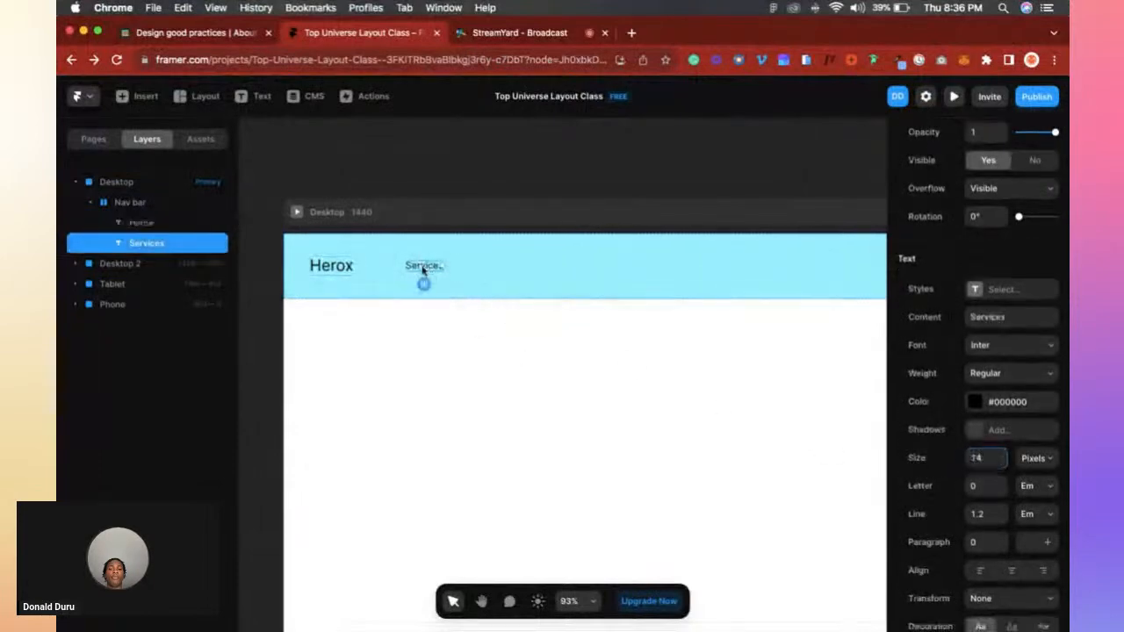
{"action": "key", "text": "super+d"}
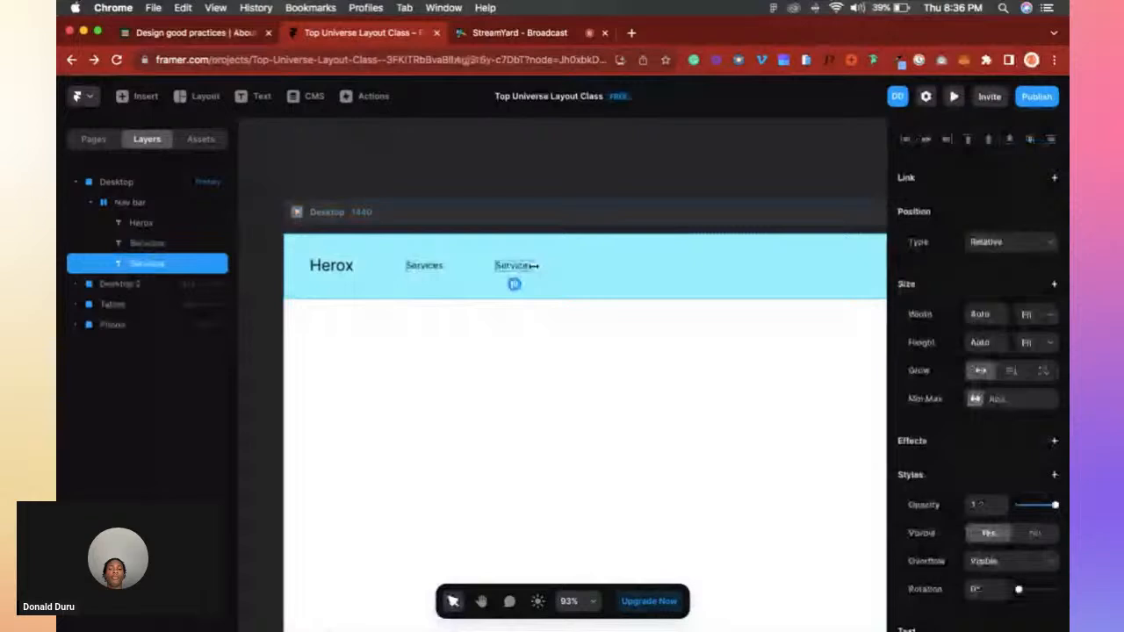
{"action": "double_click", "coordinate": [530, 265]}
{"action": "type", "text": "Portfolio"}
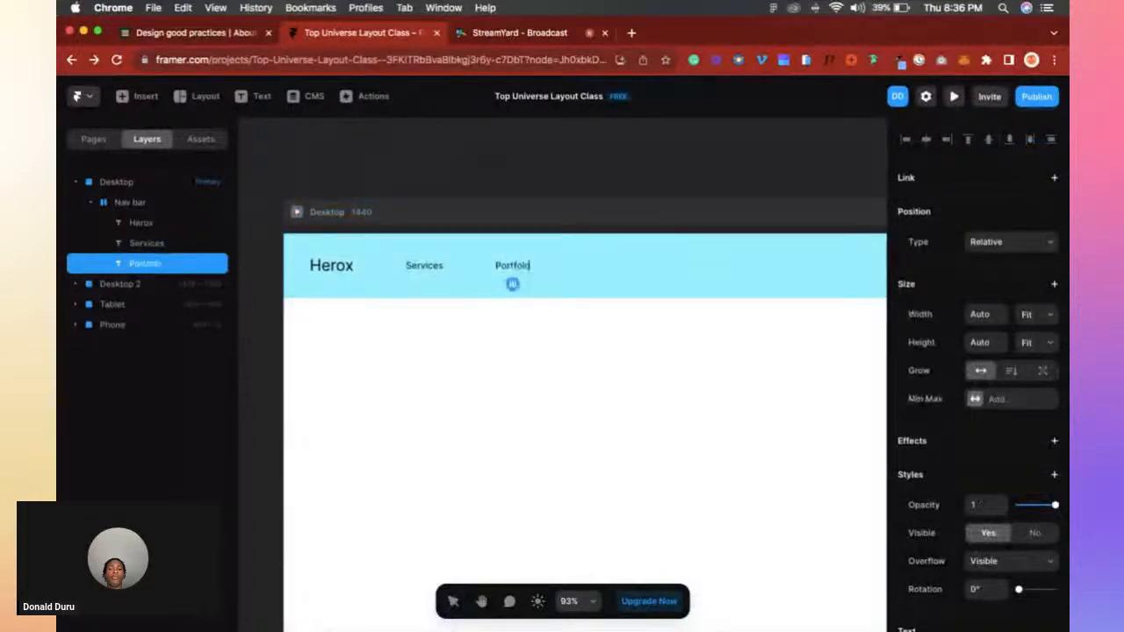
{"action": "key", "text": "super+z"}
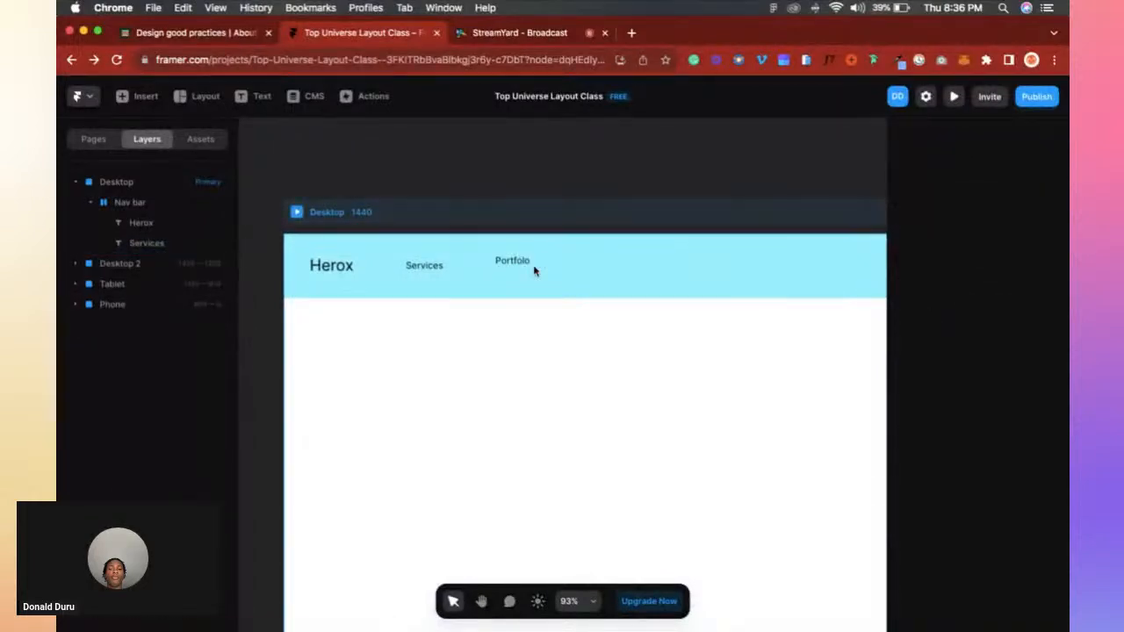
{"action": "key", "text": "super+shift+z"}
{"action": "key", "text": "super+z"}
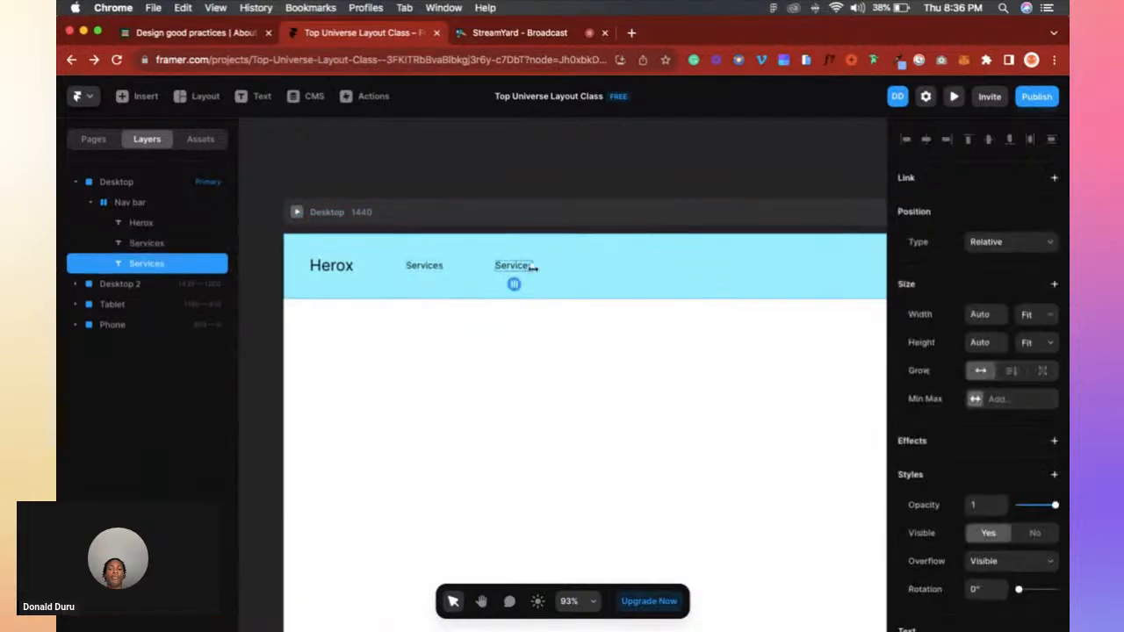
Change the content of the duplicated Services text to Portfolio.
{"action": "double_click", "coordinate": [532, 266]}
{"action": "type", "text": "Portfolio"}
{"action": "key", "text": "Escape"}
Duplicate the Portfolio text in the nav bar and change the copy's content to Contact Us.
{"action": "key", "text": "super+d"}
{"action": "double_click", "coordinate": [582, 268]}
{"action": "type", "text": "Contact Us"}
{"action": "key", "text": "Escape"}
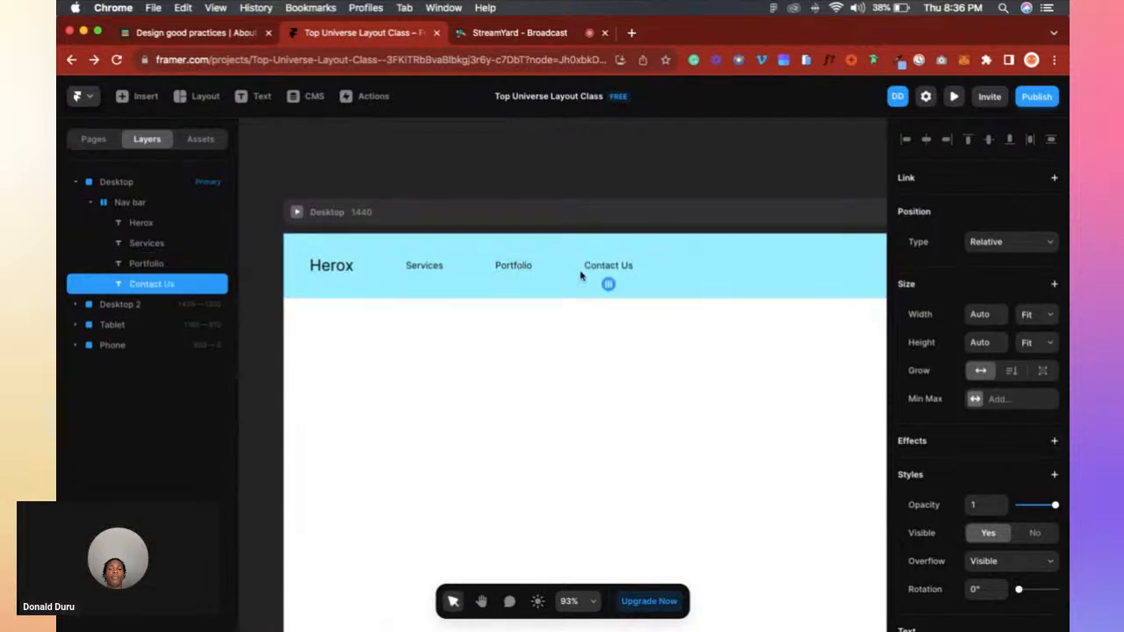
Duplicate the Contact Us text in the nav bar and change the copy's content to About us.
{"action": "key", "text": "super+d"}
{"action": "double_click", "coordinate": [709, 265]}
{"action": "type", "text": "About us"}
{"action": "key", "text": "Escape"}
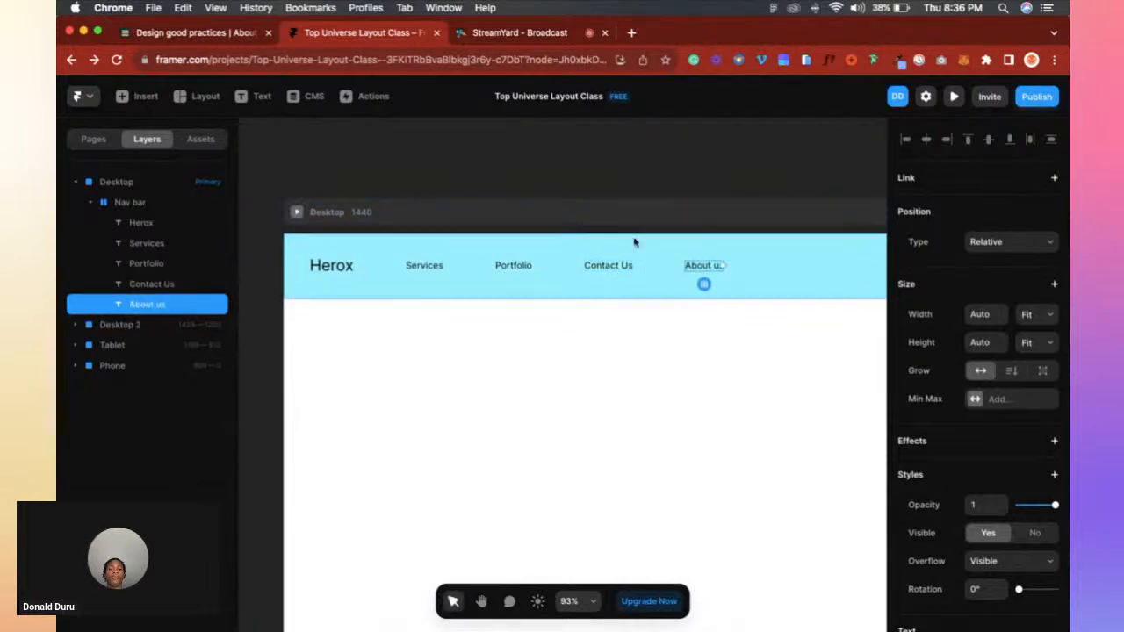
Group the Services, Portfolio, Contact Us and About us texts into their own stack inside the Nav bar.
{"action": "left_click", "coordinate": [425, 269]}
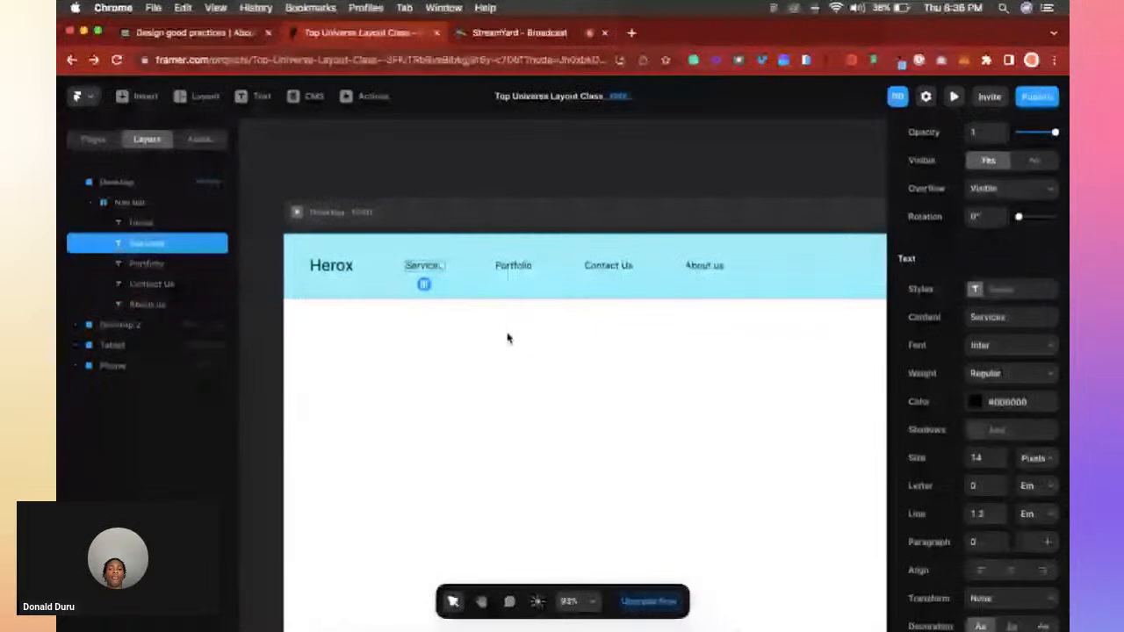
{"action": "left_click", "coordinate": [514, 265], "text": "shift"}
{"action": "left_click", "coordinate": [615, 269], "text": "shift"}
{"action": "left_click", "coordinate": [699, 273], "text": "shift"}
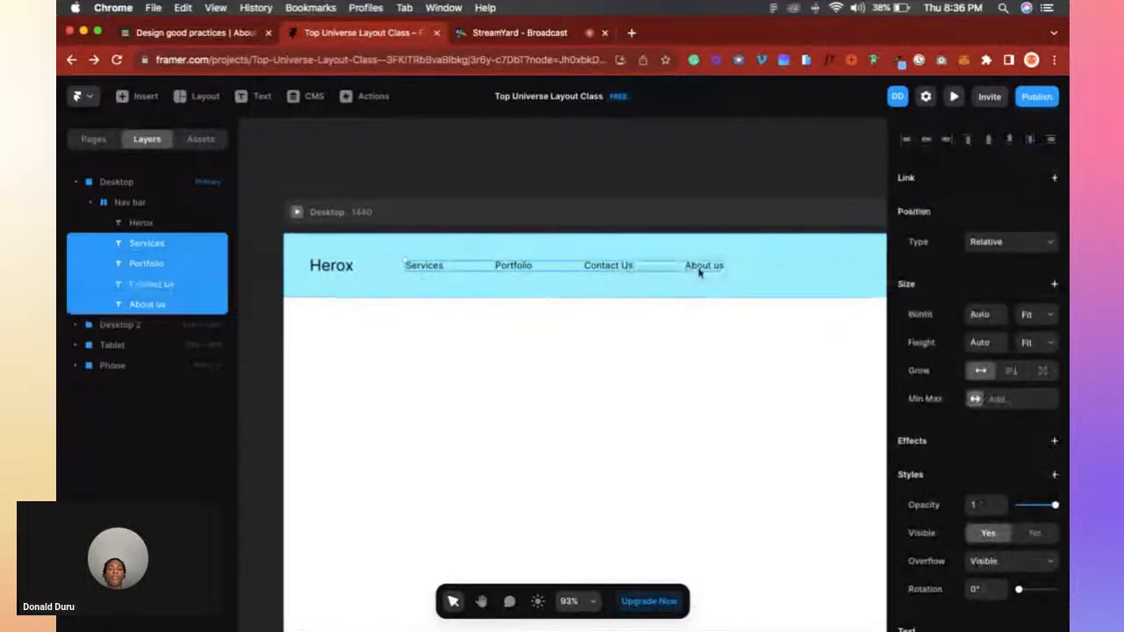
{"action": "right_click", "coordinate": [179, 243]}
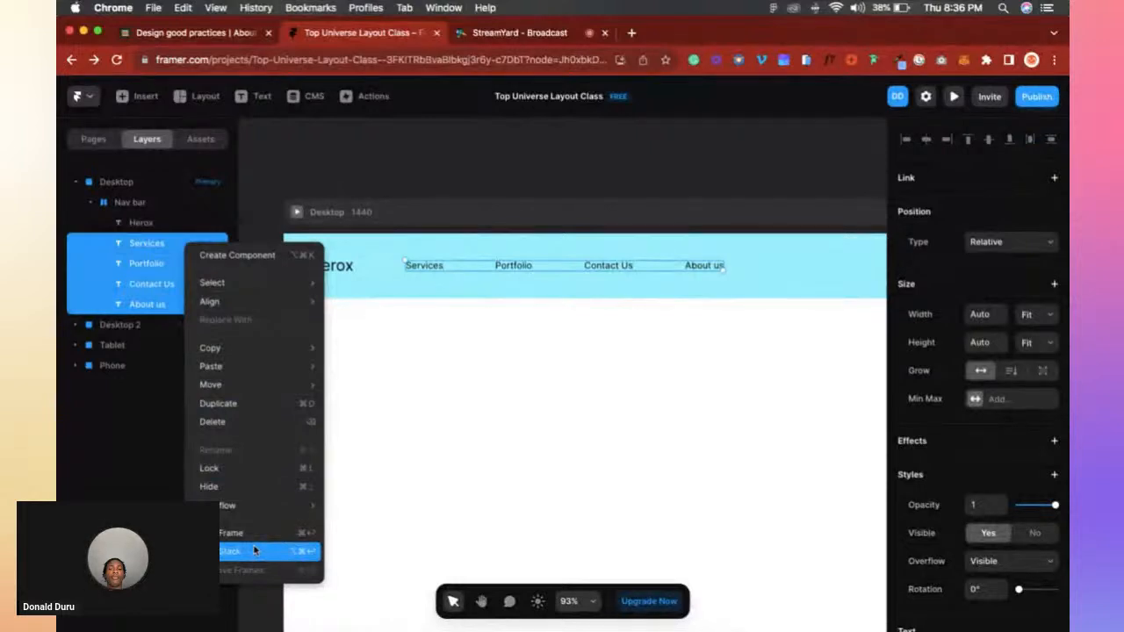
{"action": "left_click", "coordinate": [253, 551]}
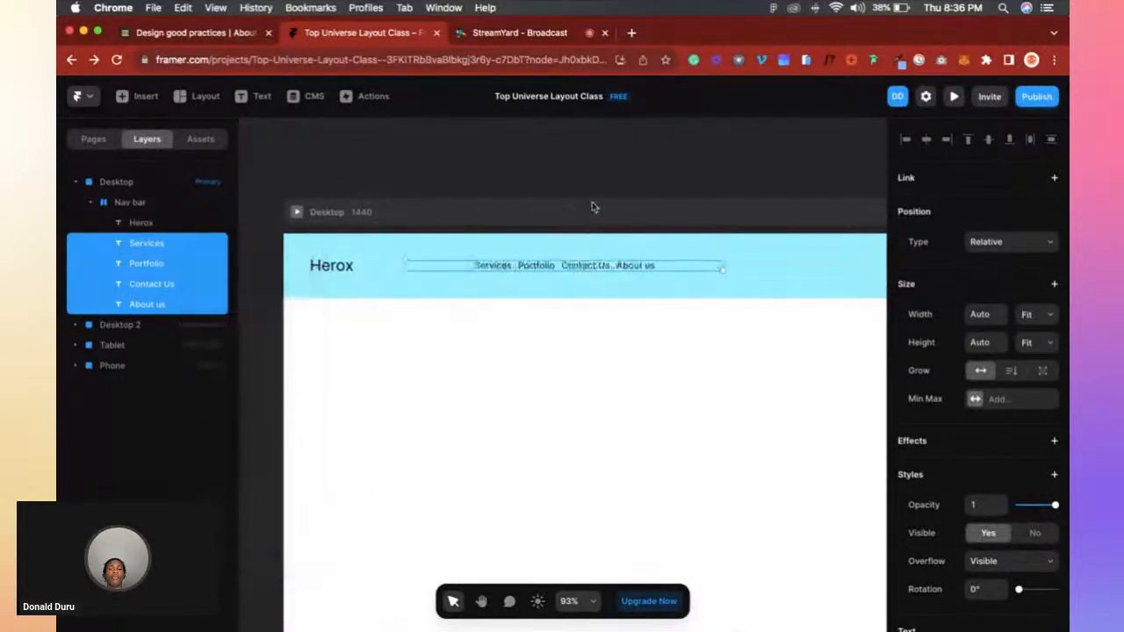
Set both the width and height of the menu links' stack in the Nav bar to Fit Content.
{"action": "scroll", "coordinate": [579, 274], "scroll_direction": "up", "scroll_amount": 3}
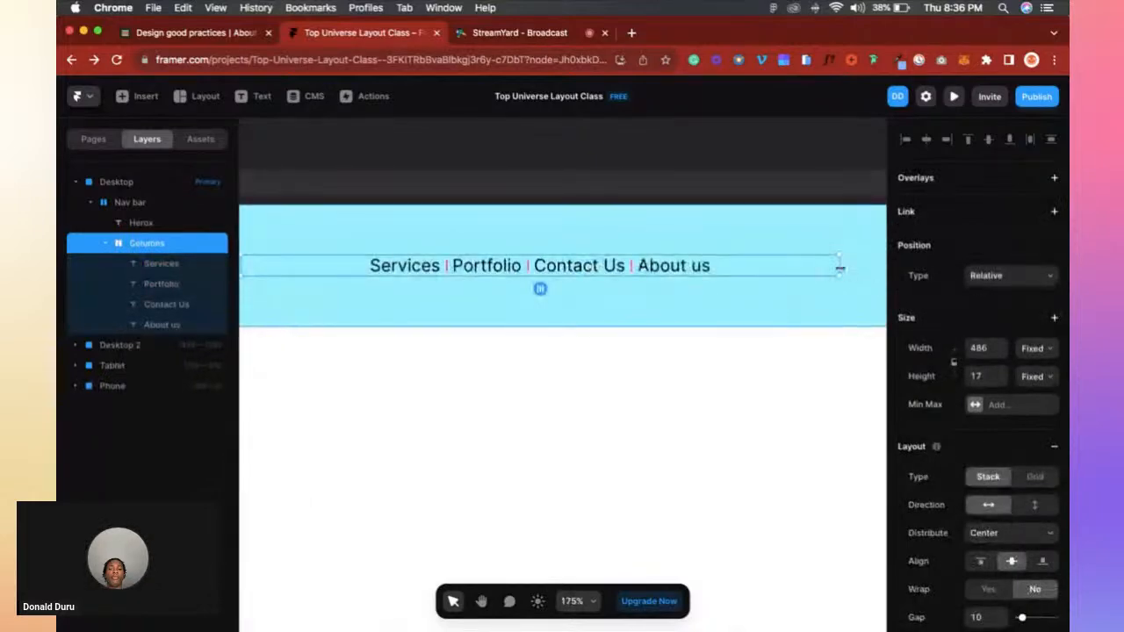
{"action": "right_click", "coordinate": [829, 273]}
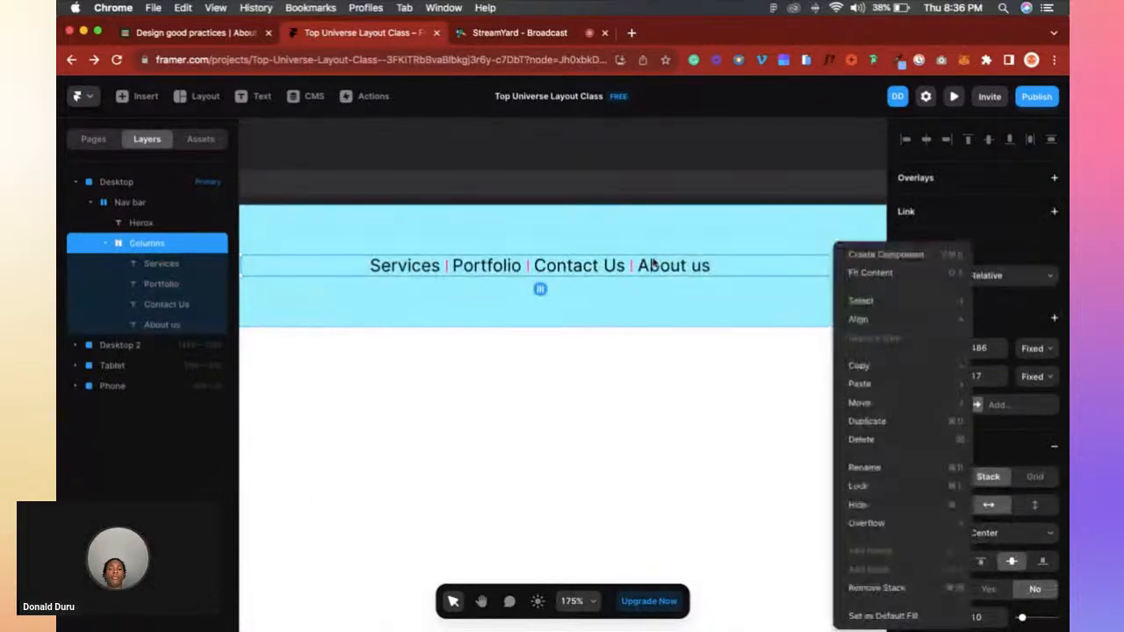
{"action": "key", "text": "Escape"}
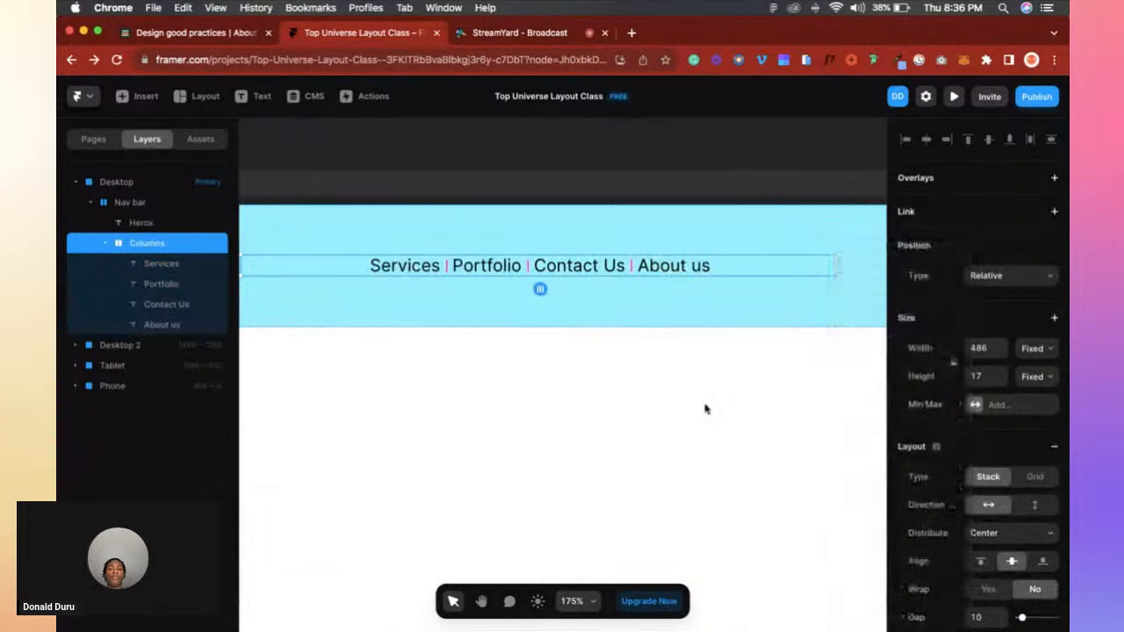
{"action": "left_click", "coordinate": [1052, 349]}
{"action": "left_click", "coordinate": [1049, 348]}
{"action": "left_click", "coordinate": [1049, 348]}
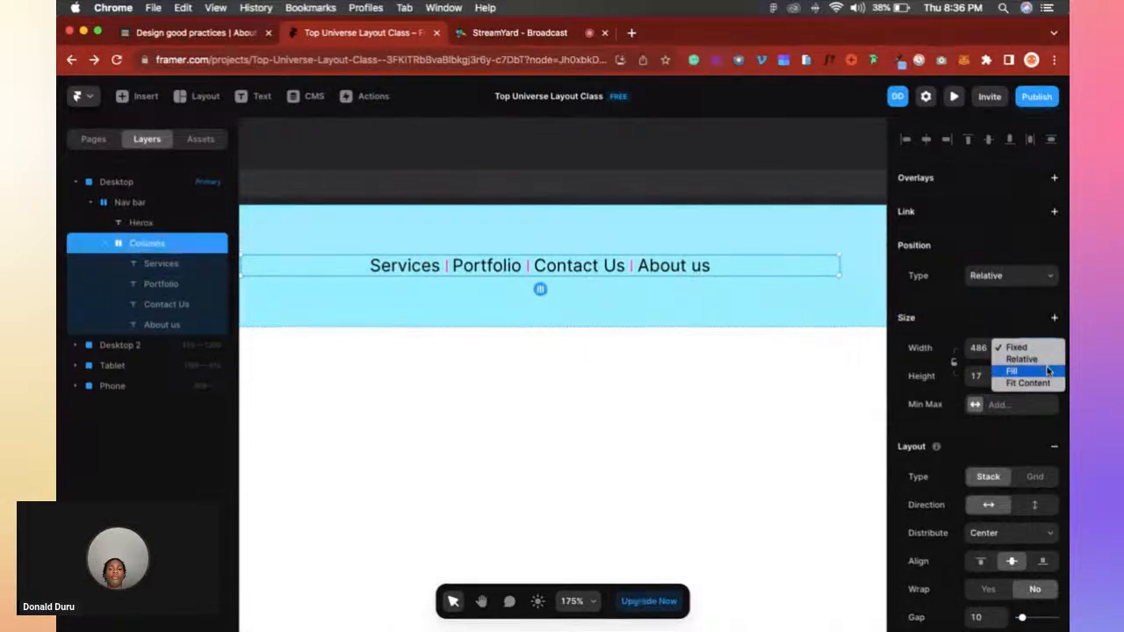
{"action": "left_click", "coordinate": [1040, 382]}
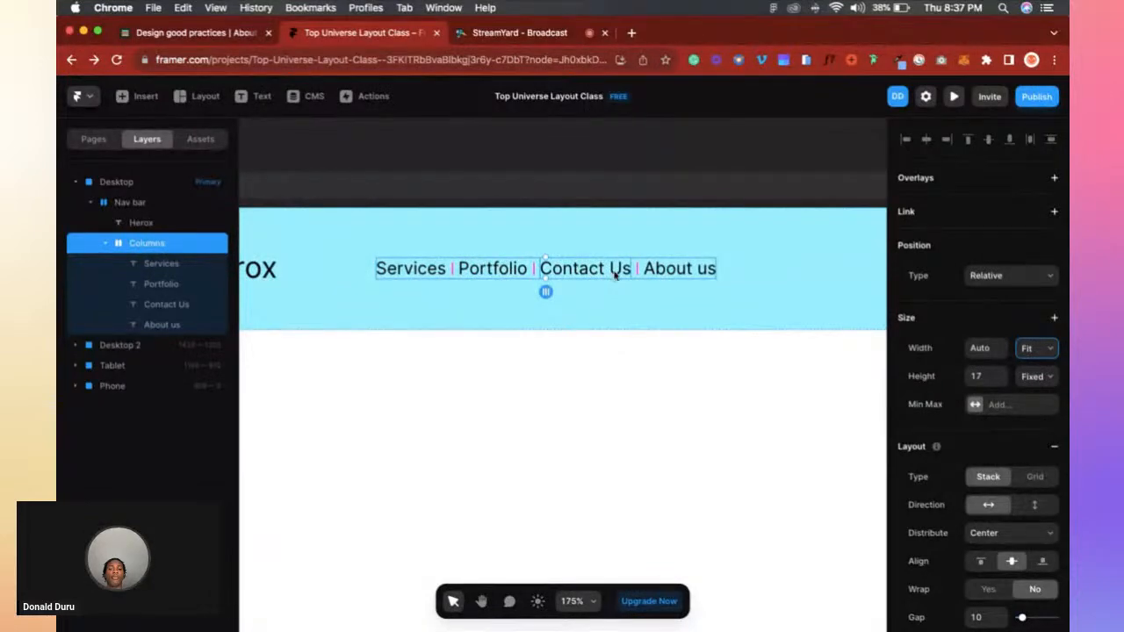
{"action": "left_click", "coordinate": [1037, 377]}
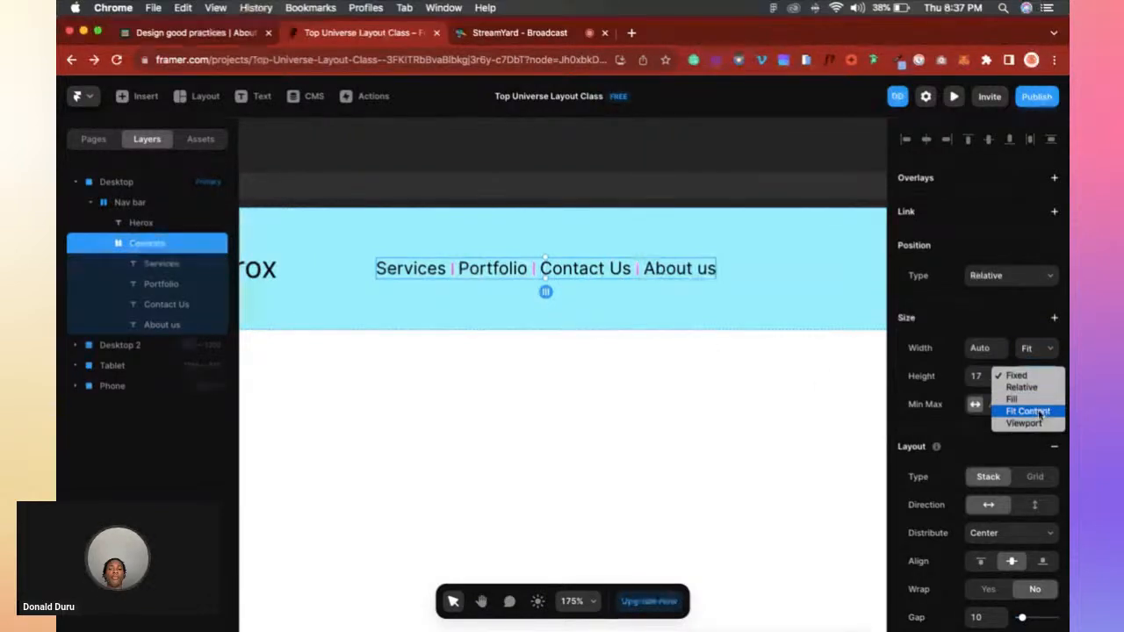
{"action": "left_click", "coordinate": [1042, 412]}
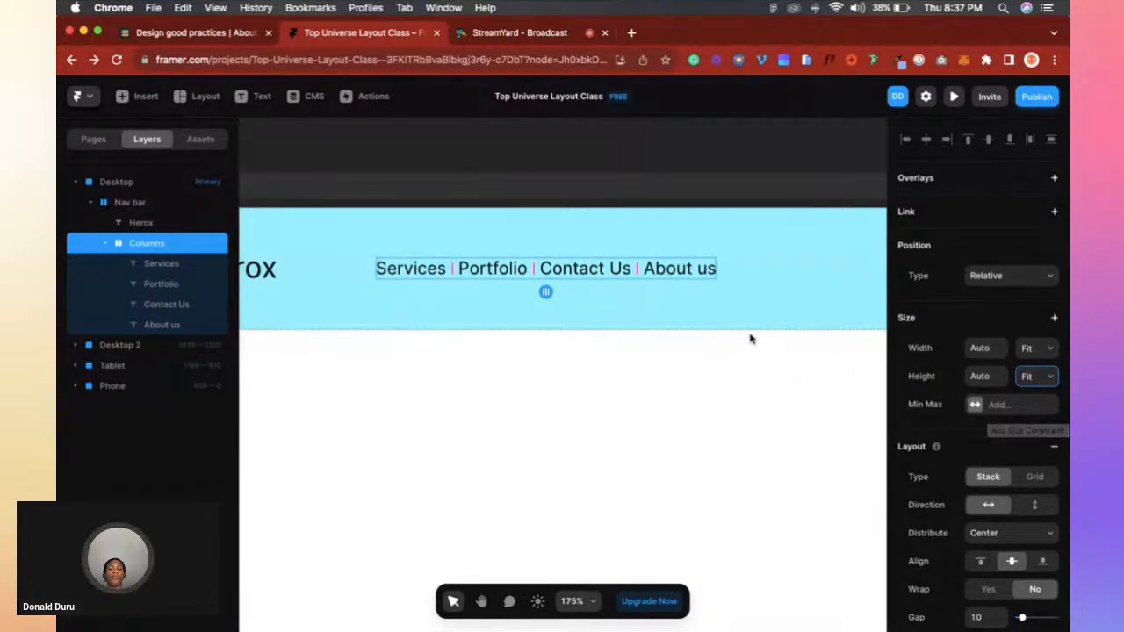
Set the gap between the links in the menu stack to 24.
{"action": "scroll", "coordinate": [1007, 498], "scroll_direction": "down", "scroll_amount": 3}
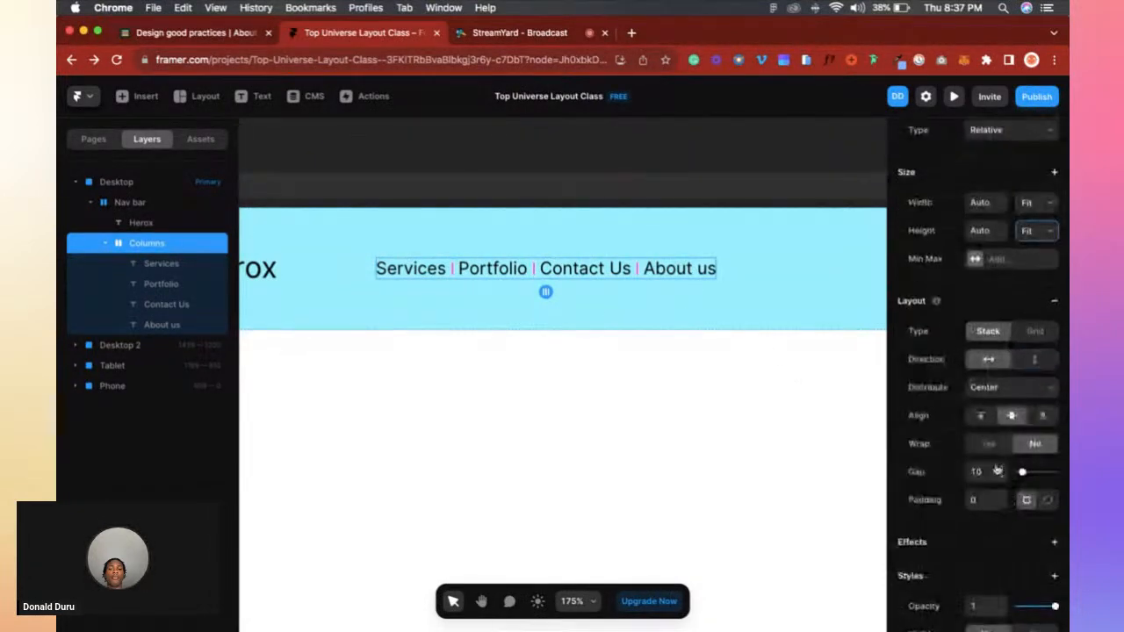
{"action": "left_click", "coordinate": [976, 472]}
{"action": "type", "text": "24"}
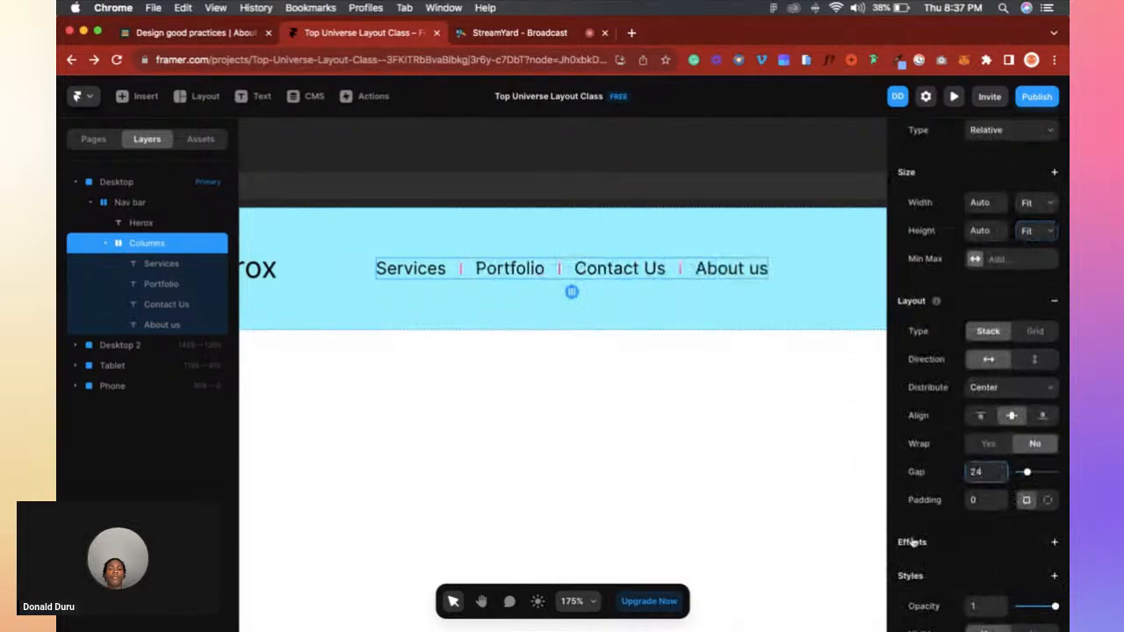
{"action": "left_click", "coordinate": [586, 449]}
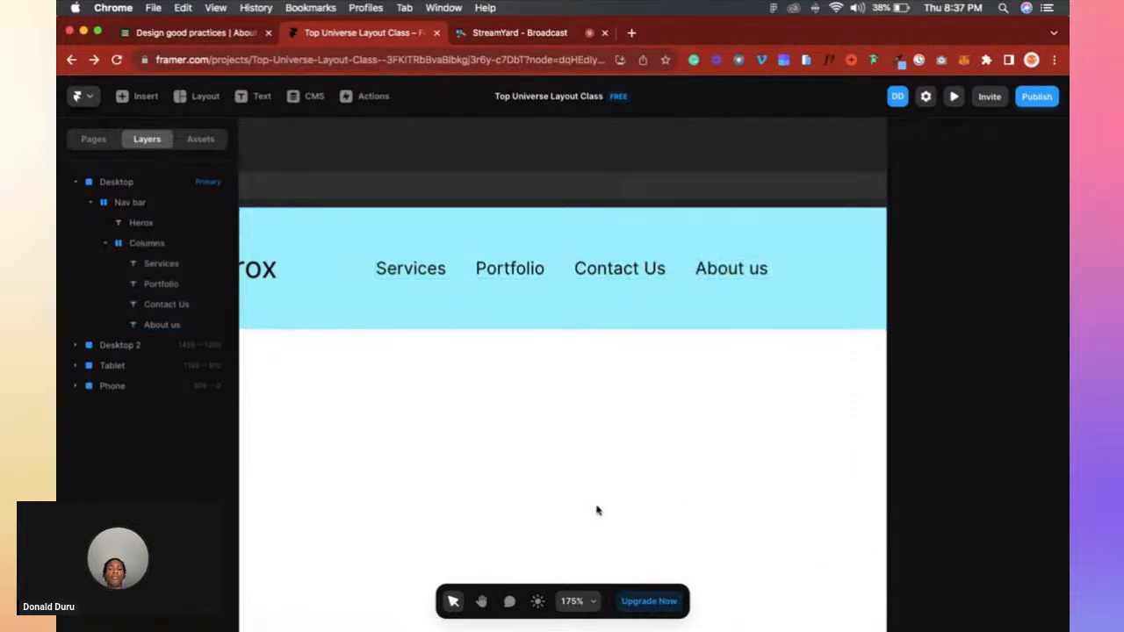
Switch to Figma and examine the header's layout and background in the banking design.
{"action": "left_click", "coordinate": [555, 272]}
{"action": "scroll", "coordinate": [555, 270], "scroll_direction": "down", "scroll_amount": 5}
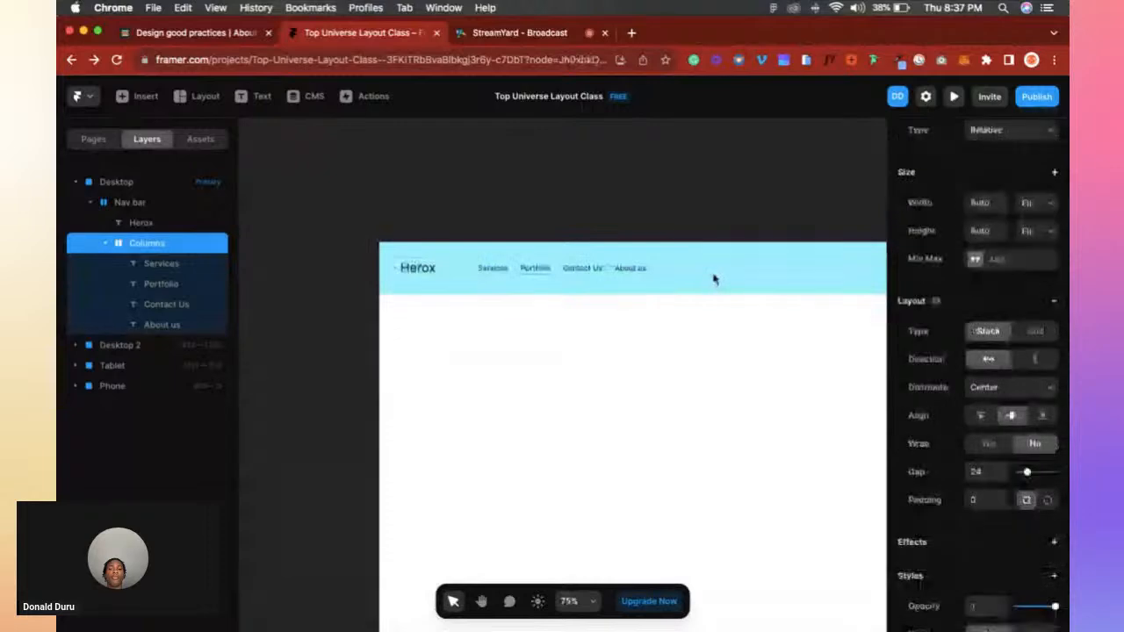
{"action": "left_click", "coordinate": [715, 278]}
{"action": "scroll", "coordinate": [1019, 515], "scroll_direction": "down", "scroll_amount": 1}
{"action": "scroll", "coordinate": [557, 289], "scroll_direction": "up", "scroll_amount": 5}
{"action": "scroll", "coordinate": [566, 287], "scroll_direction": "down", "scroll_amount": 8}
{"action": "key", "text": "ctrl+Right"}
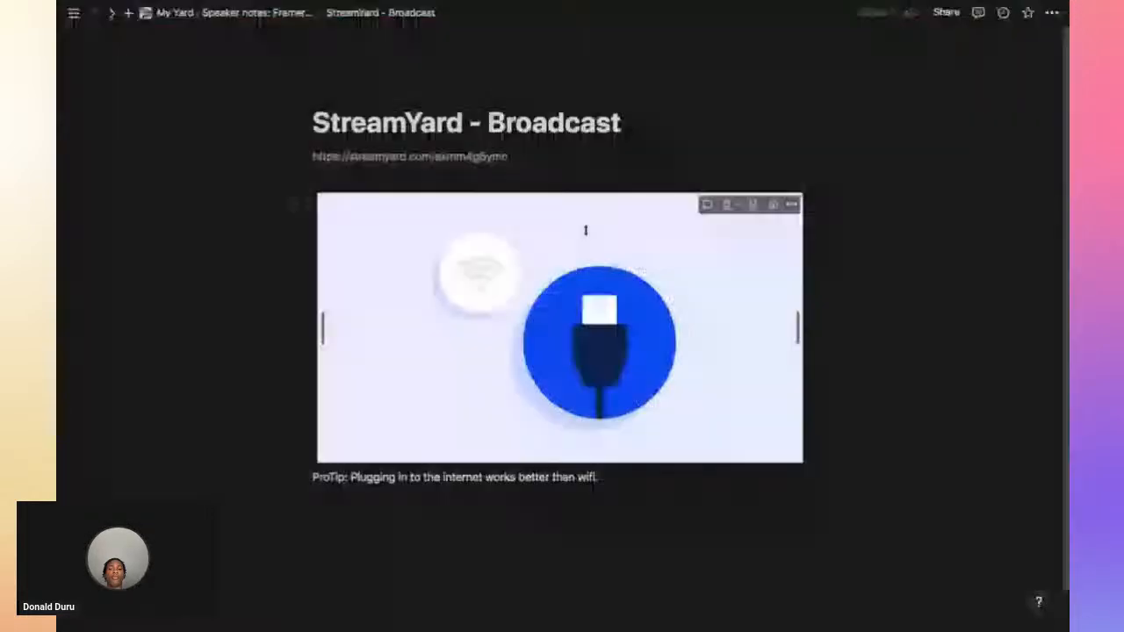
{"action": "key", "text": "ctrl+Left"}
{"action": "key", "text": "super+Tab"}
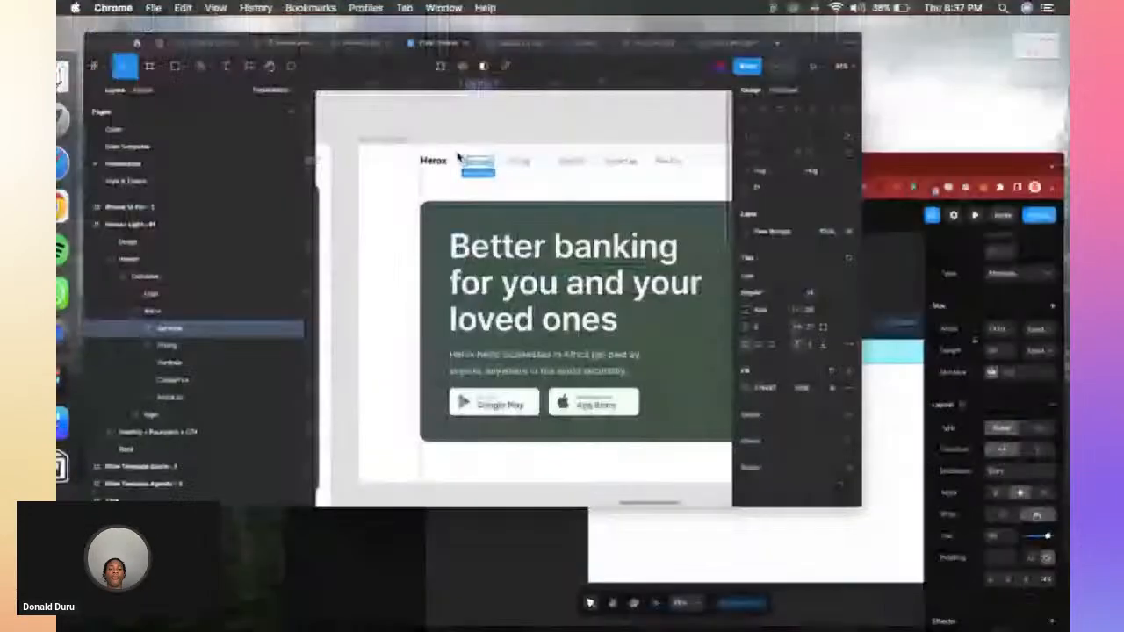
{"action": "left_click", "coordinate": [563, 197]}
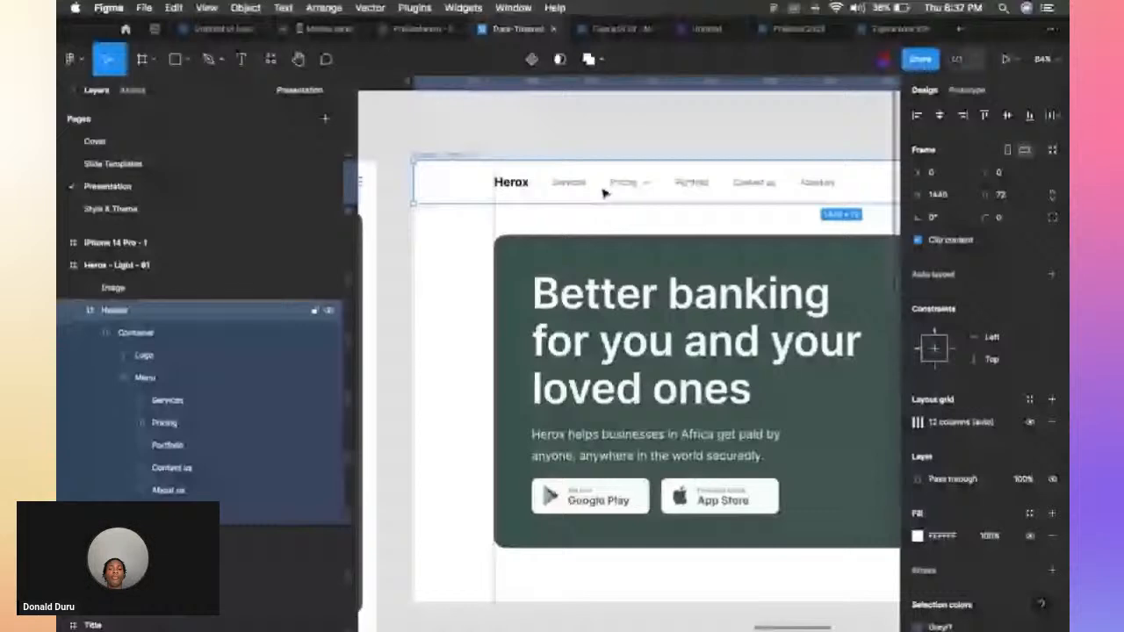
Switch back to Framer and change the Nav bar's fill to white.
{"action": "key", "text": "ctrl+Up"}
{"action": "left_click", "coordinate": [657, 235]}
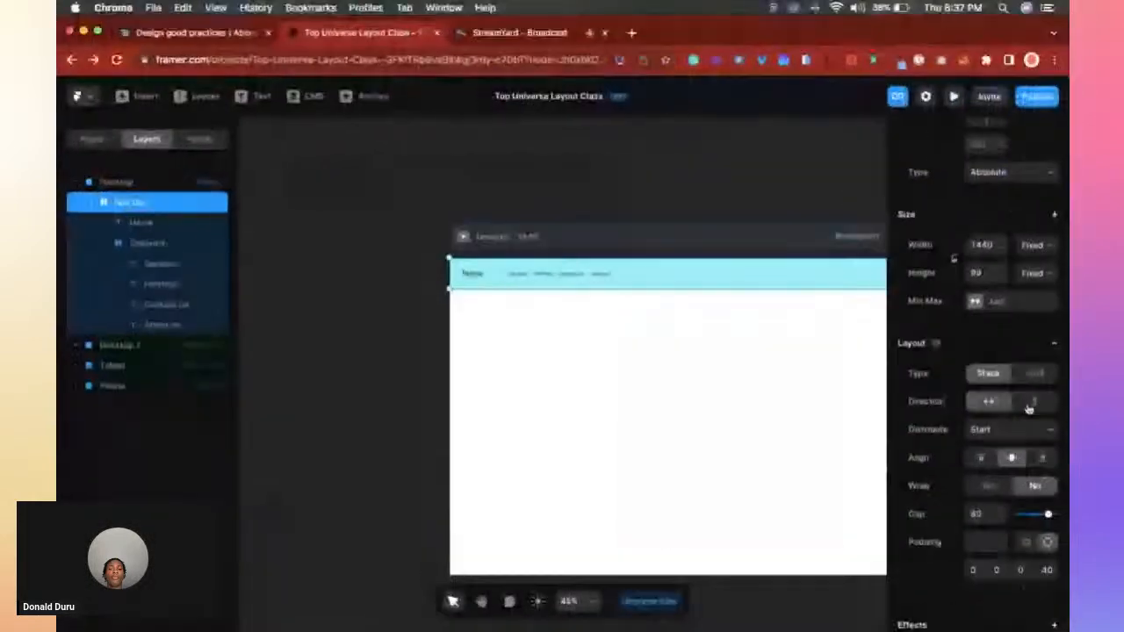
{"action": "scroll", "coordinate": [1028, 408], "scroll_direction": "down", "scroll_amount": 10}
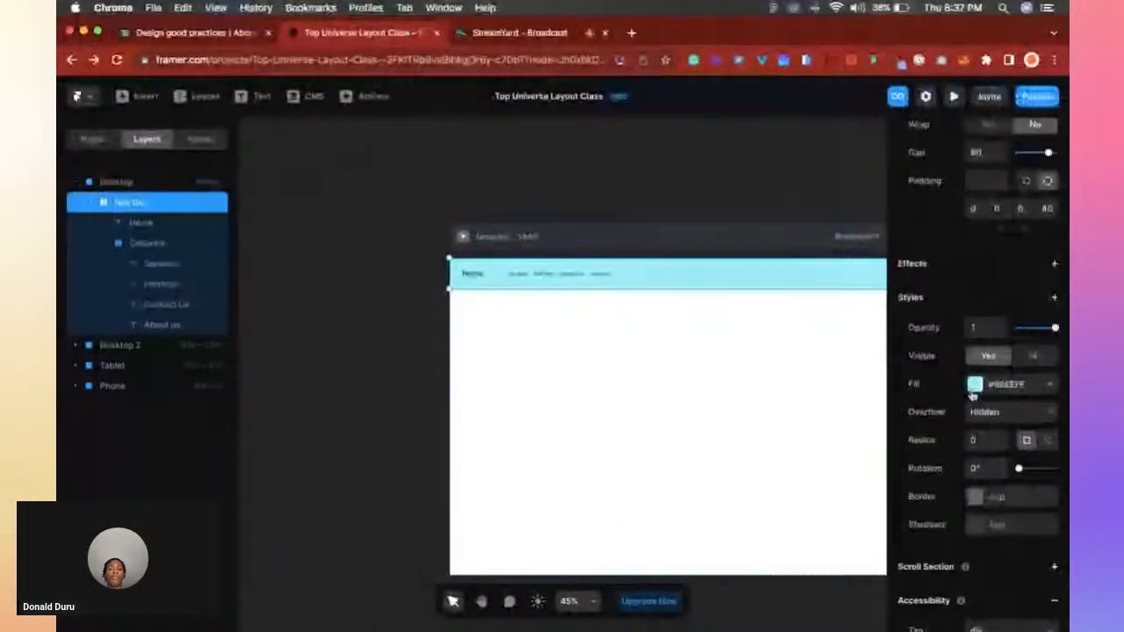
{"action": "left_click", "coordinate": [975, 384]}
{"action": "type", "text": "ffffff"}
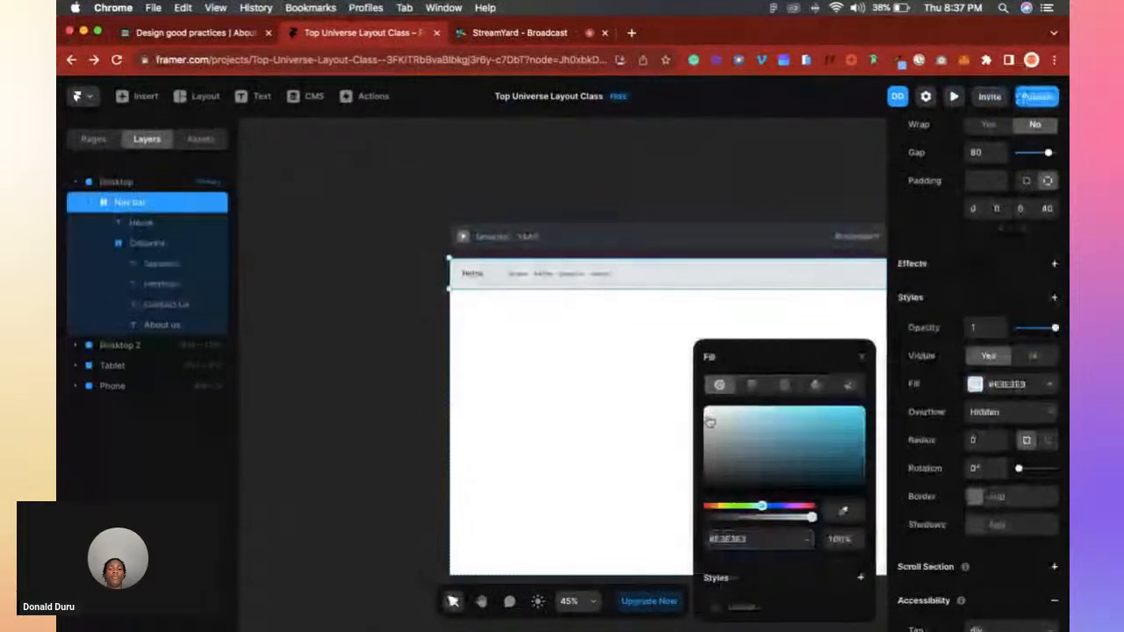
{"action": "key", "text": "Return"}
{"action": "left_click", "coordinate": [603, 368]}
{"action": "scroll", "coordinate": [598, 288], "scroll_direction": "up", "scroll_amount": 5}
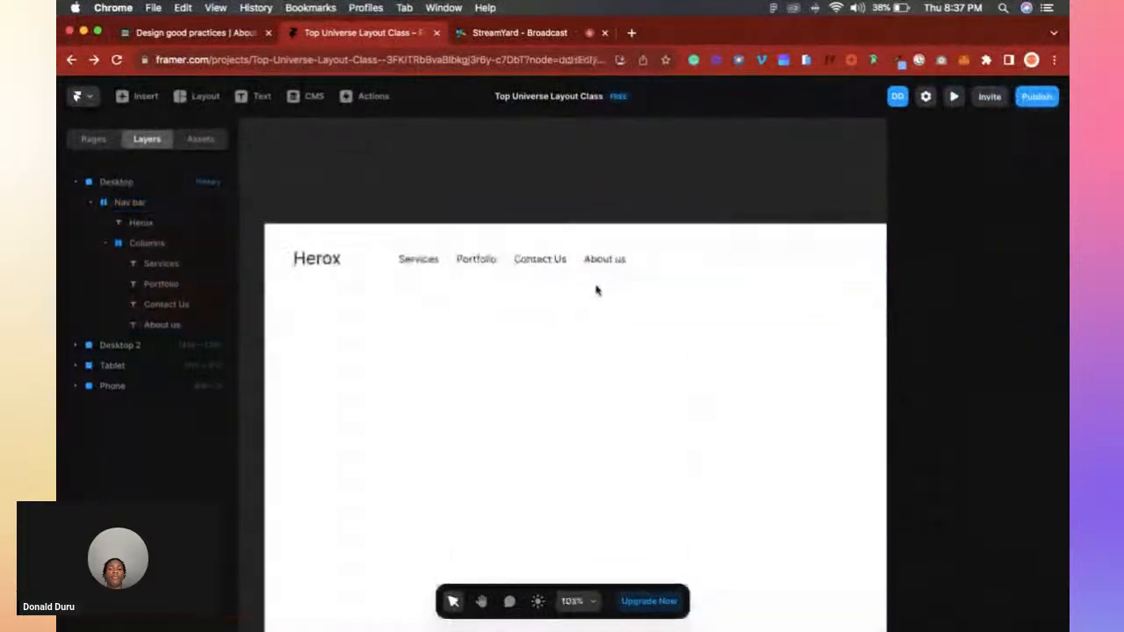
{"action": "scroll", "coordinate": [597, 288], "scroll_direction": "down", "scroll_amount": 5}
{"action": "left_click", "coordinate": [571, 272]}
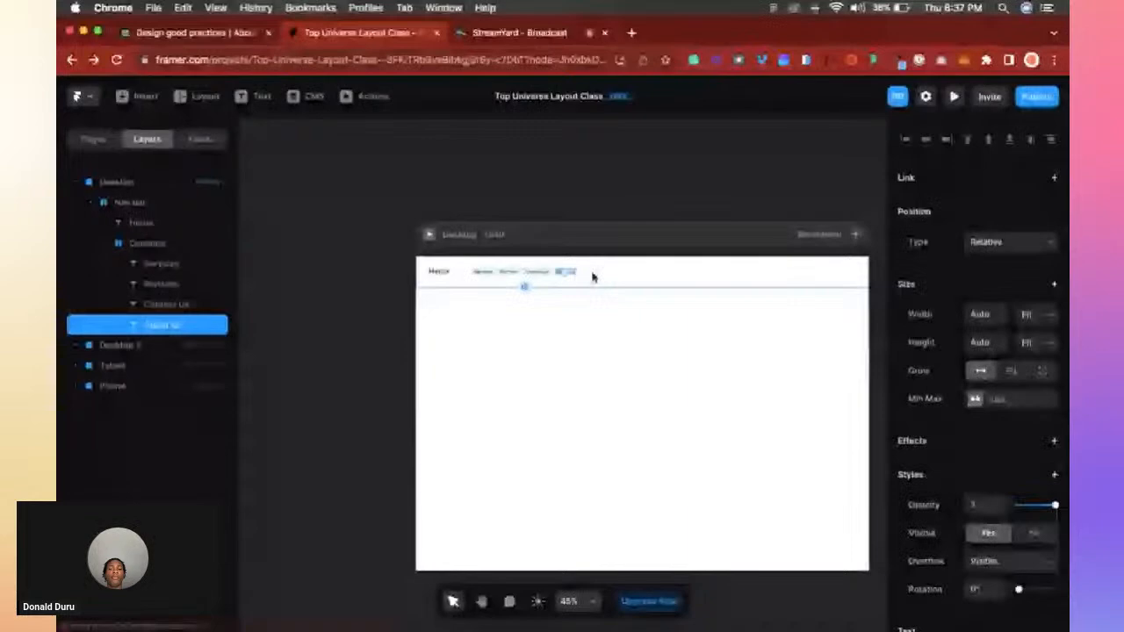
{"action": "key", "text": "super+d"}
{"action": "key", "text": "super+z"}
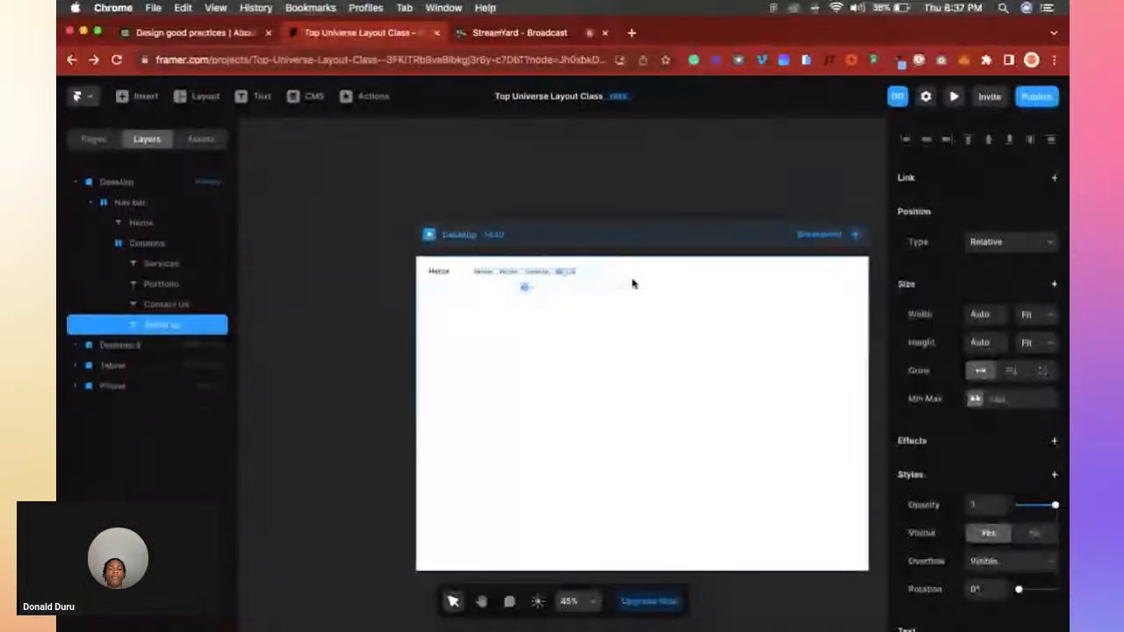
Duplicate the Herox logo text inside the Nav bar.
{"action": "left_click", "coordinate": [439, 271]}
{"action": "key", "text": "super+d"}
{"action": "scroll", "coordinate": [478, 263], "scroll_direction": "up", "scroll_amount": 5}
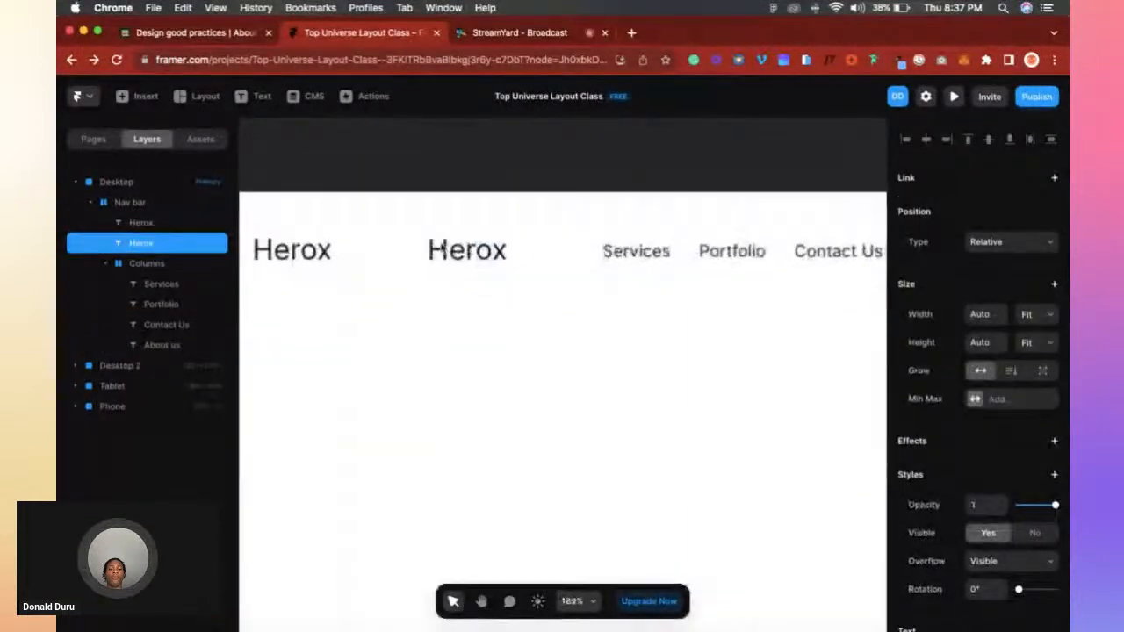
{"action": "scroll", "coordinate": [447, 264], "scroll_direction": "down", "scroll_amount": 2}
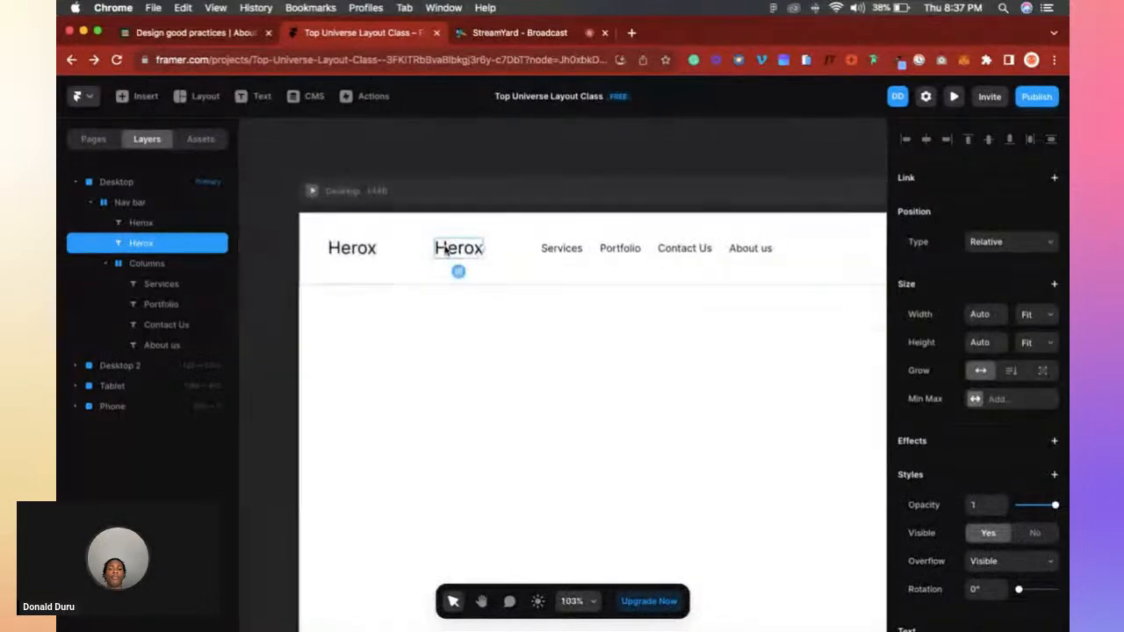
Move the copied Herox text behind the menu links' stack so it is the last item in the Nav bar.
{"action": "left_click_drag", "start_coordinate": [455, 251], "coordinate": [478, 384]}
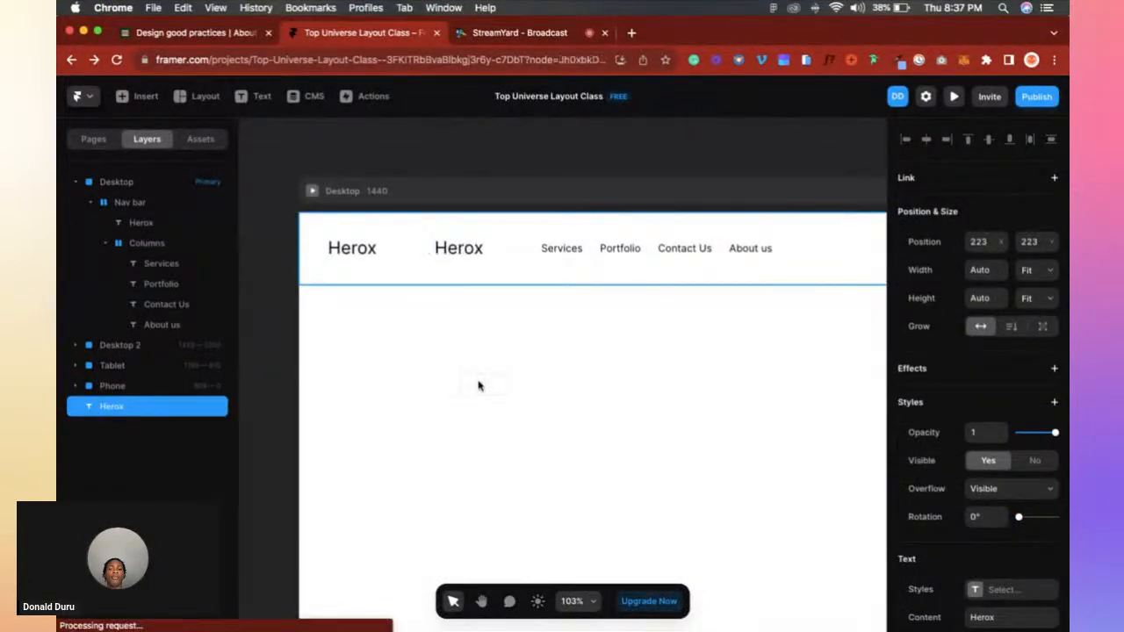
{"action": "scroll", "coordinate": [478, 384], "scroll_direction": "up", "scroll_amount": 5}
{"action": "scroll", "coordinate": [493, 344], "scroll_direction": "down", "scroll_amount": 10}
{"action": "left_click_drag", "start_coordinate": [486, 305], "coordinate": [521, 411]}
{"action": "scroll", "coordinate": [522, 410], "scroll_direction": "up", "scroll_amount": 5}
{"action": "scroll", "coordinate": [539, 358], "scroll_direction": "down", "scroll_amount": 7}
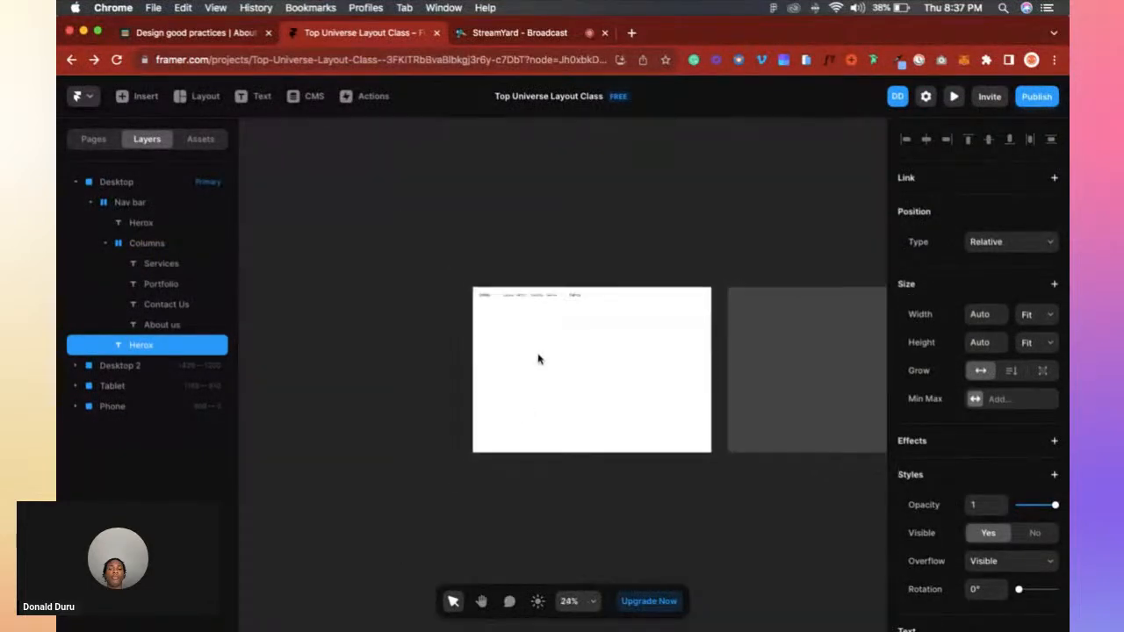
{"action": "scroll", "coordinate": [572, 284], "scroll_direction": "up", "scroll_amount": 4}
Switch to Figma and check the button that closes off the header in the banking design.
{"action": "scroll", "coordinate": [575, 303], "scroll_direction": "up", "scroll_amount": 8}
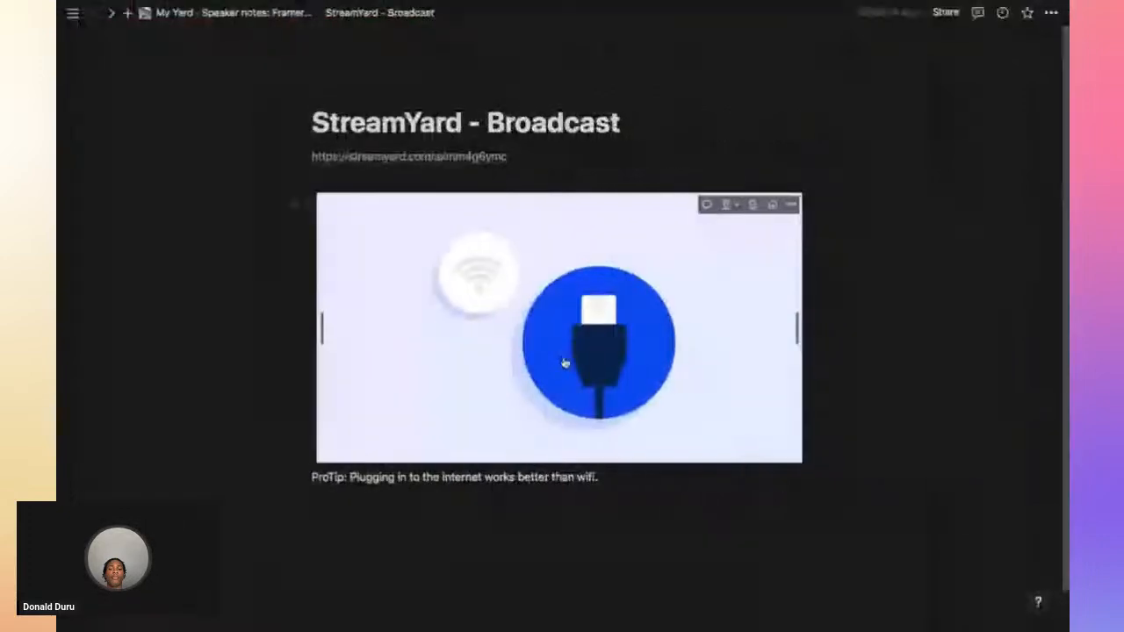
{"action": "key", "text": "ctrl+Up"}
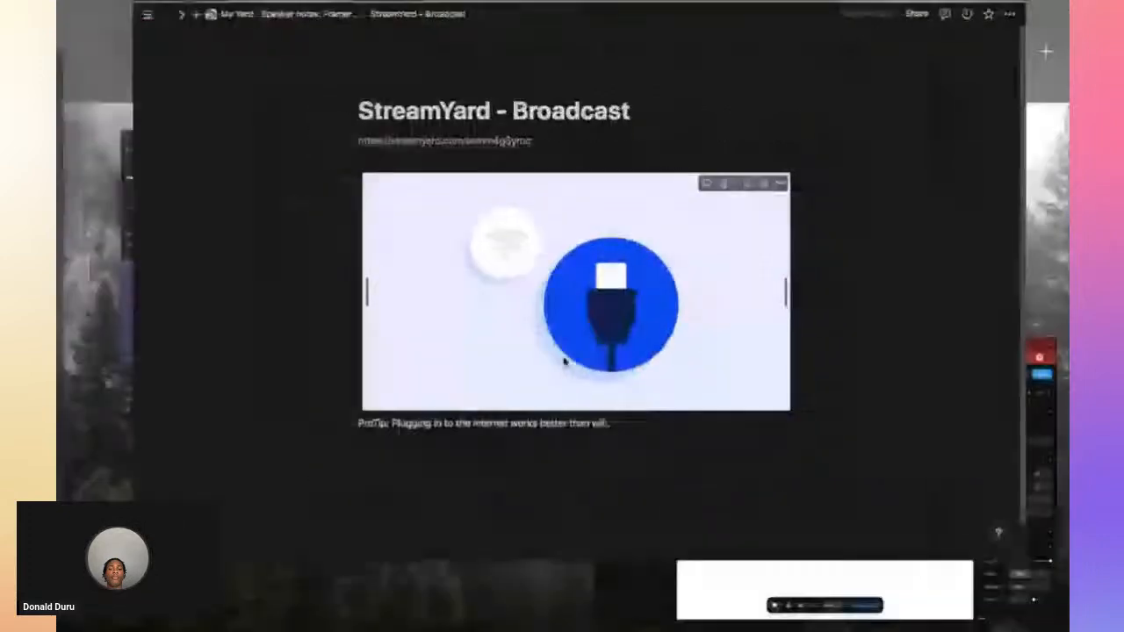
{"action": "left_click", "coordinate": [421, 296]}
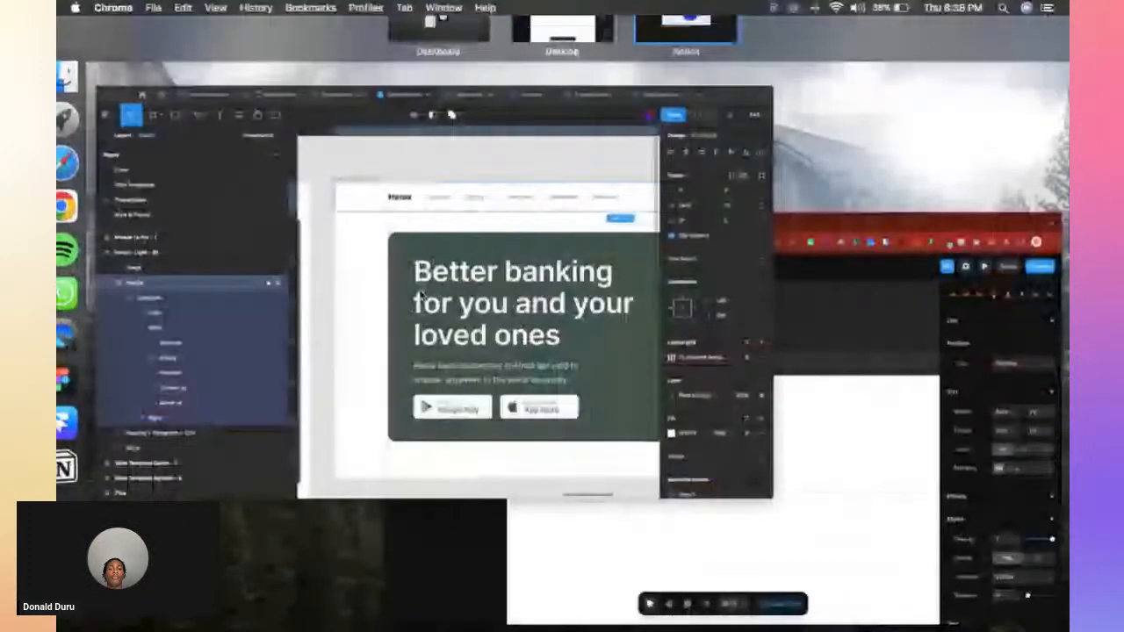
{"action": "scroll", "coordinate": [422, 296], "scroll_direction": "right", "scroll_amount": 3}
Switch back to Framer and change the copied Herox text to "Register/ Login".
{"action": "key", "text": "ctrl+Up"}
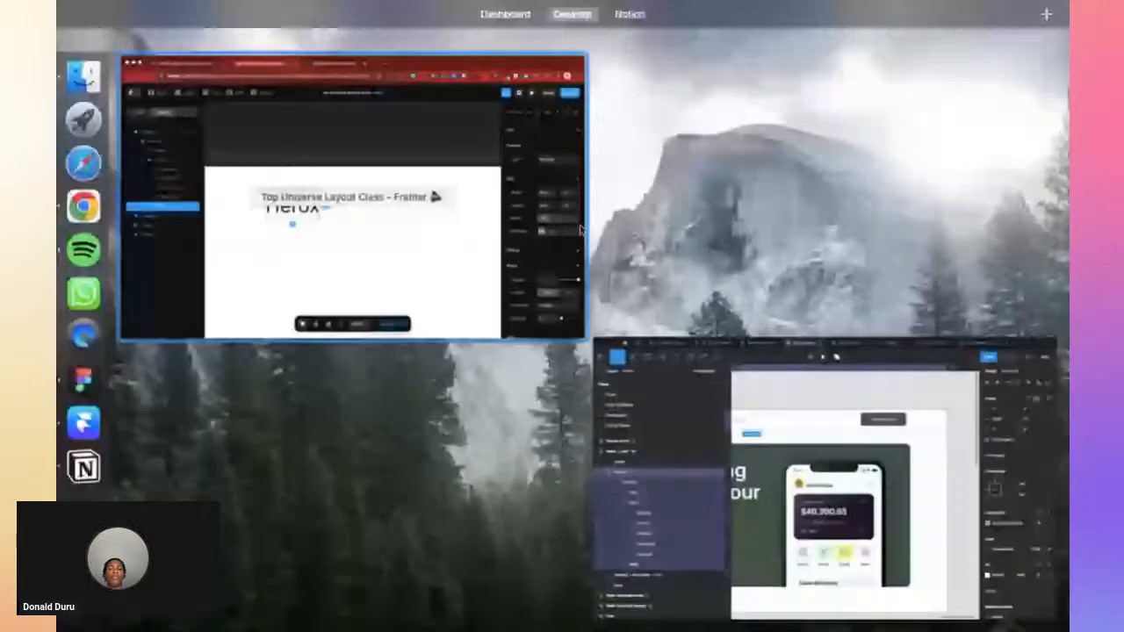
{"action": "left_click", "coordinate": [578, 235]}
{"action": "double_click", "coordinate": [457, 340]}
{"action": "type", "text": "Regis"}
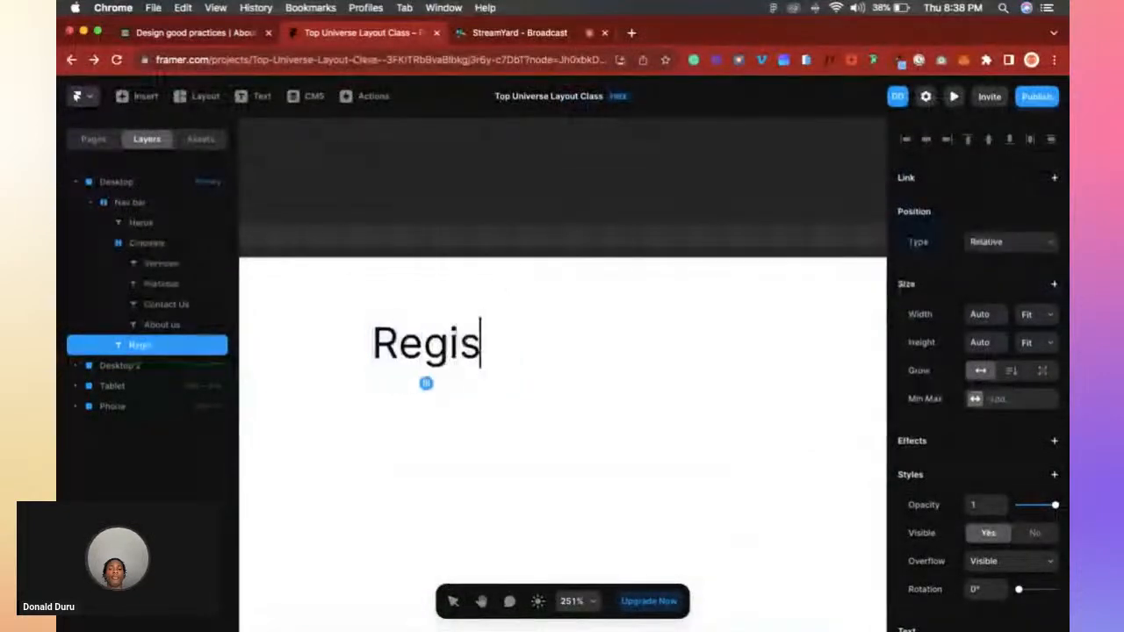
{"action": "type", "text": "ter / Login"}
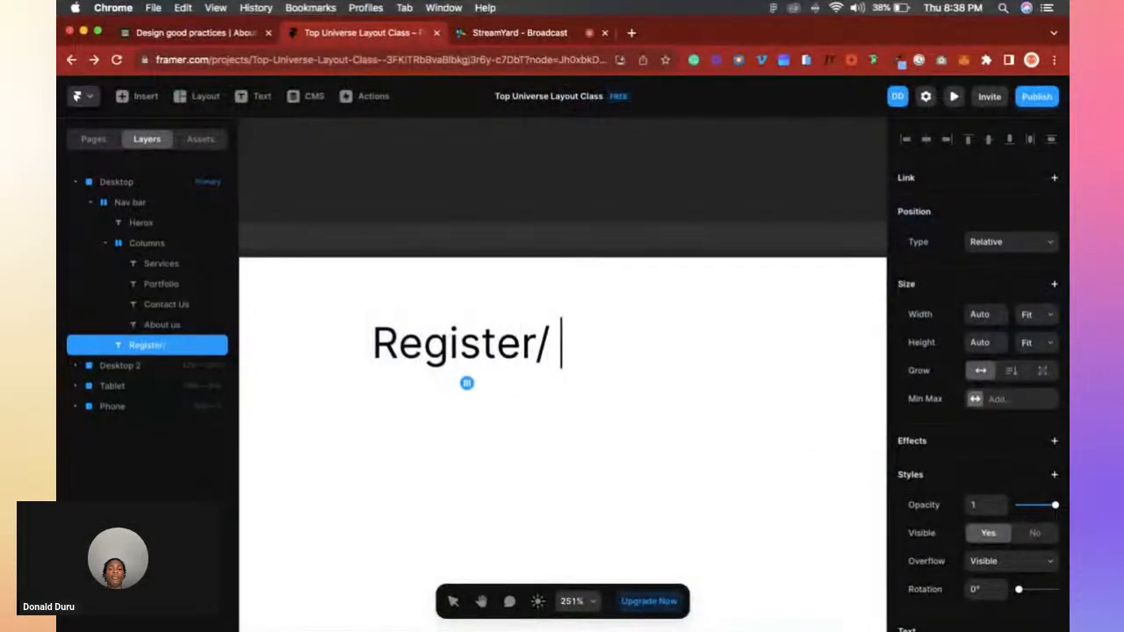
{"action": "key", "text": "Escape"}
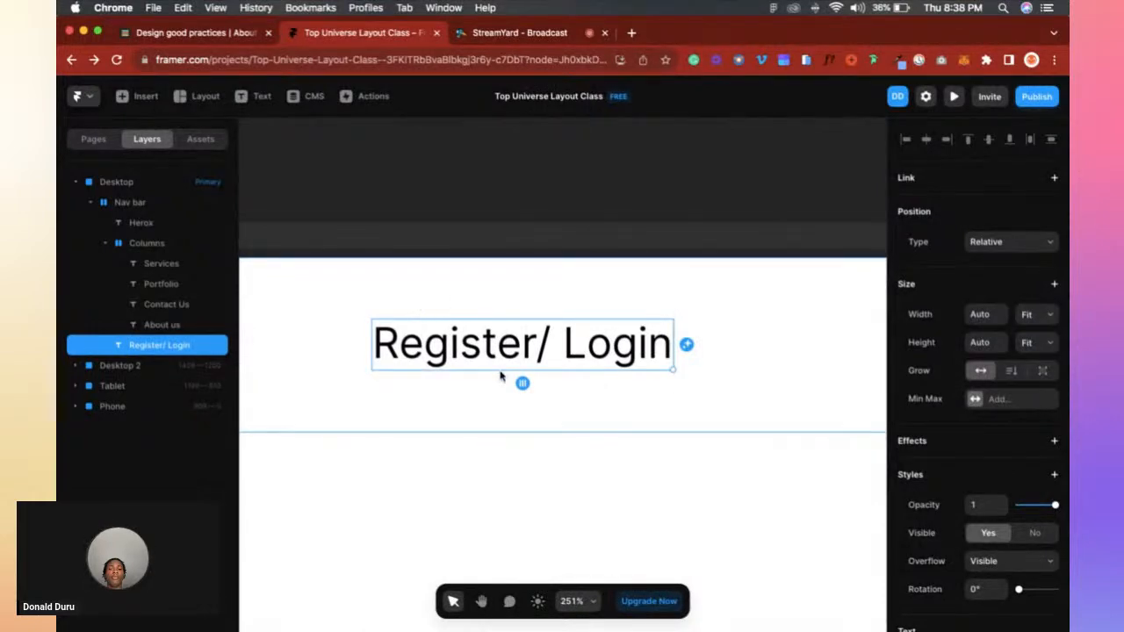
Wrap the Register/ Login text in a frame and add a stack layout to that frame.
{"action": "right_click", "coordinate": [492, 370]}
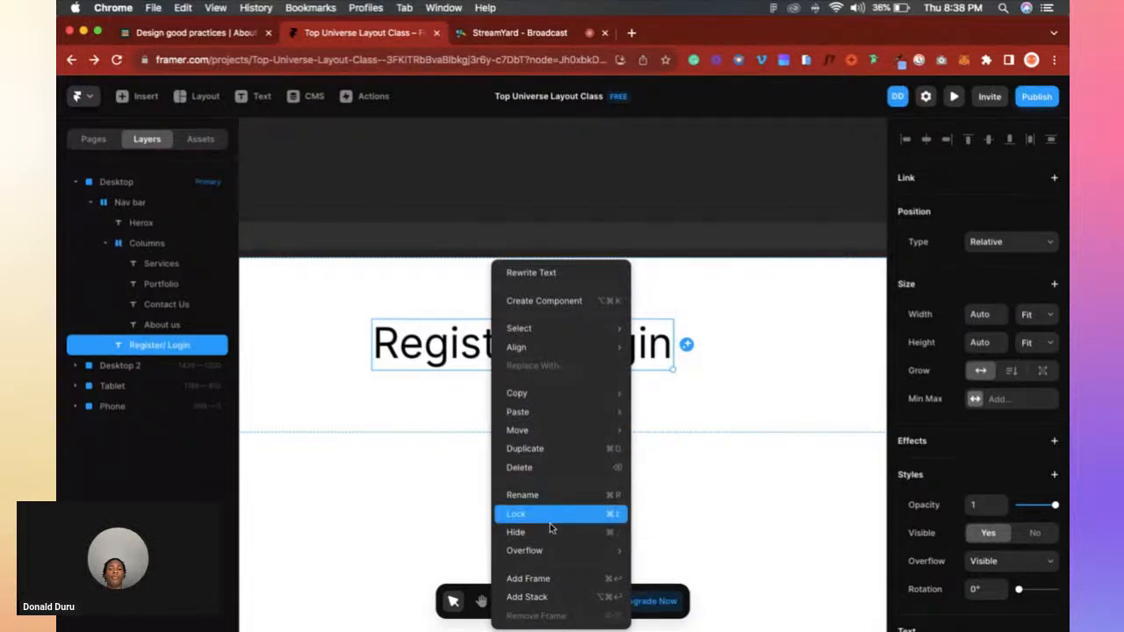
{"action": "left_click", "coordinate": [552, 578]}
{"action": "scroll", "coordinate": [1037, 302], "scroll_direction": "down", "scroll_amount": 3}
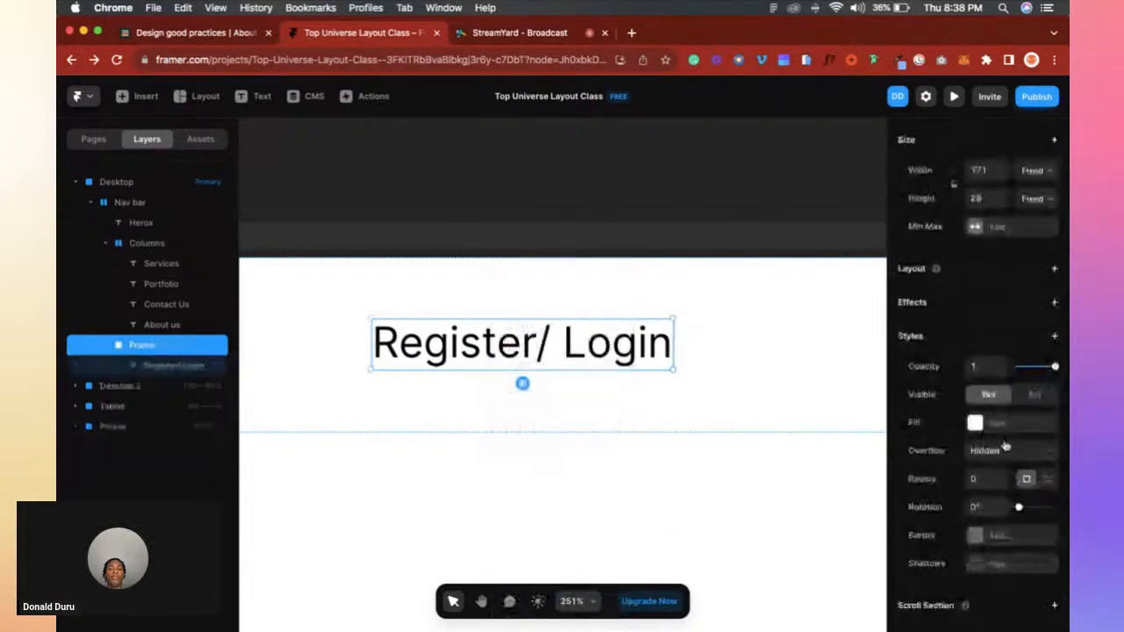
{"action": "left_click", "coordinate": [1054, 268]}
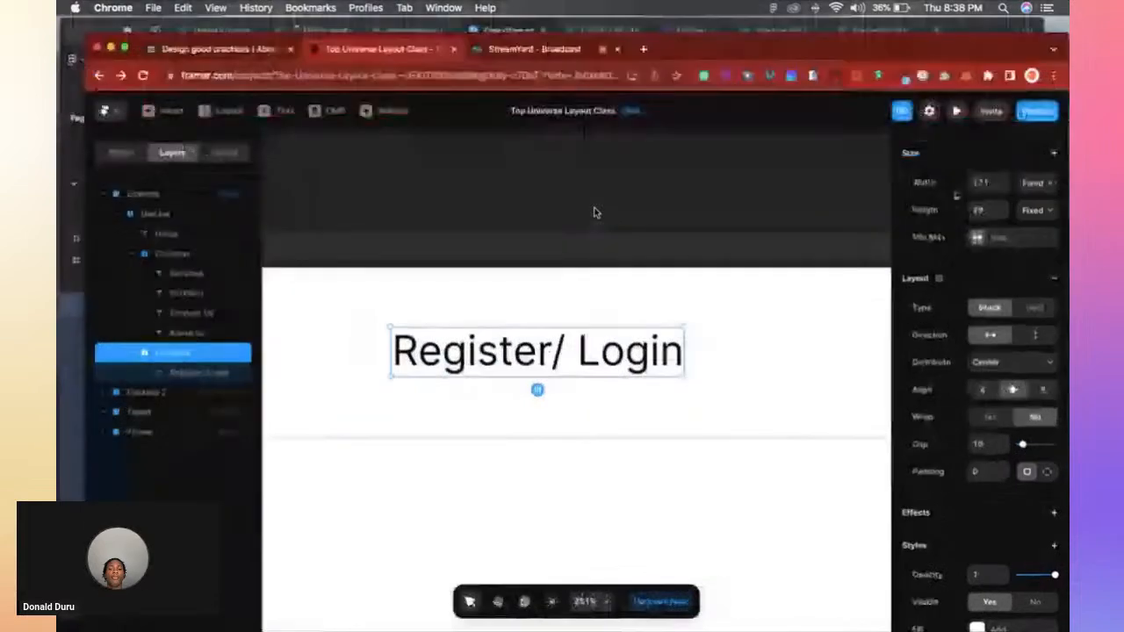
Switch to Figma and measure the spacing between the Register / Login text and the edges of its button.
{"action": "key", "text": "ctrl+Up"}
{"action": "left_click", "coordinate": [536, 192]}
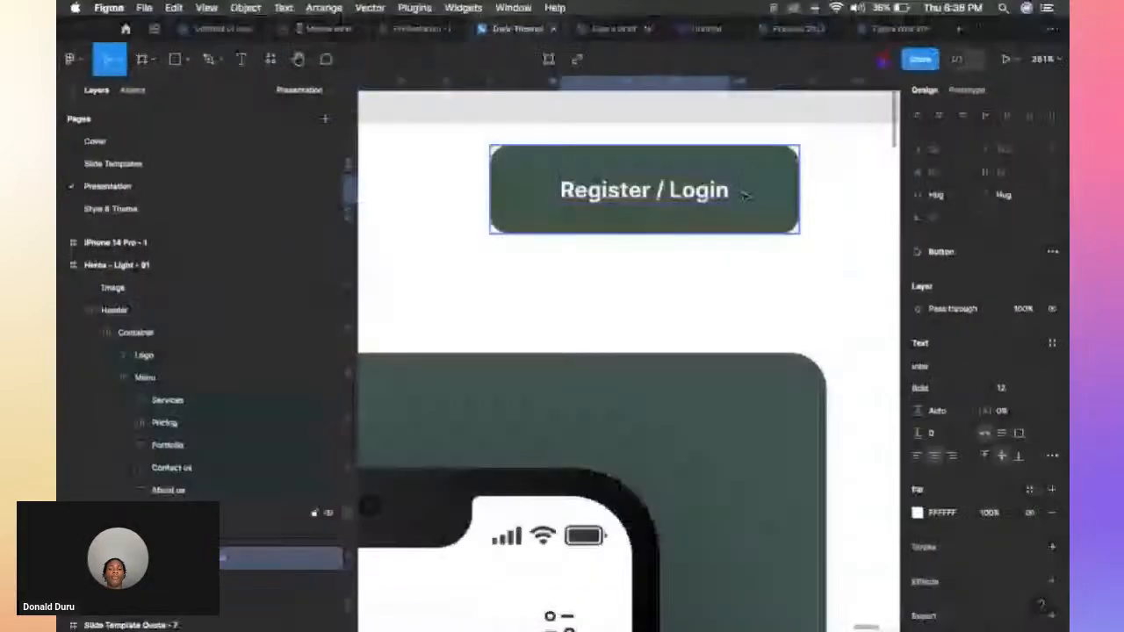
{"action": "key", "text": "alt"}
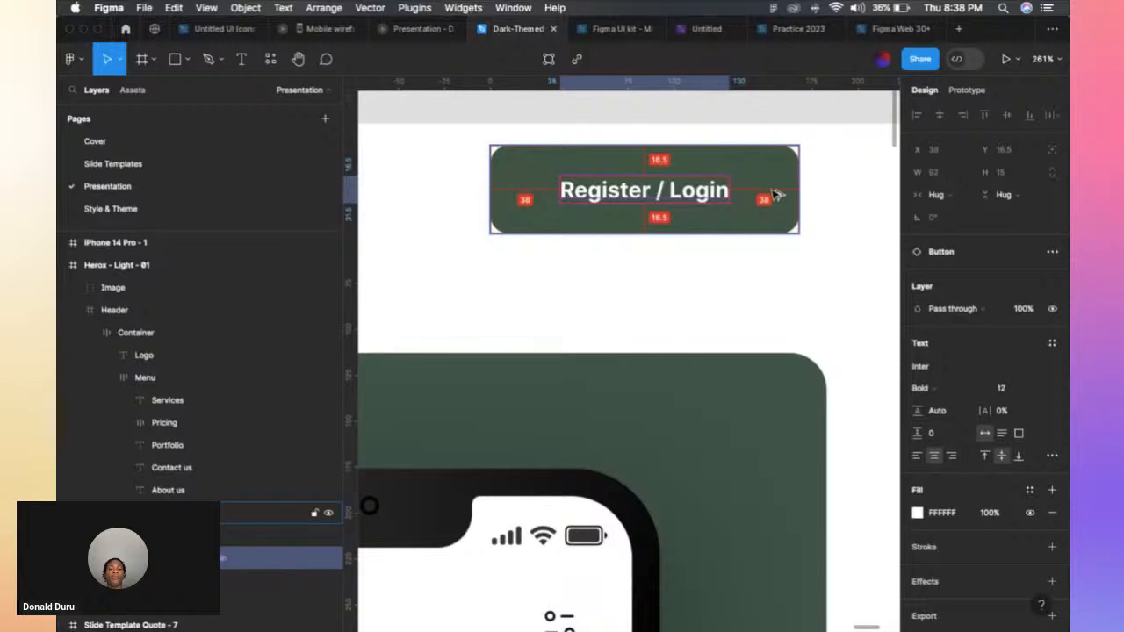
Switch back to Framer and set the Register/ Login stack's padding to 16 top and bottom and 38 left and right.
{"action": "key", "text": "ctrl+Up"}
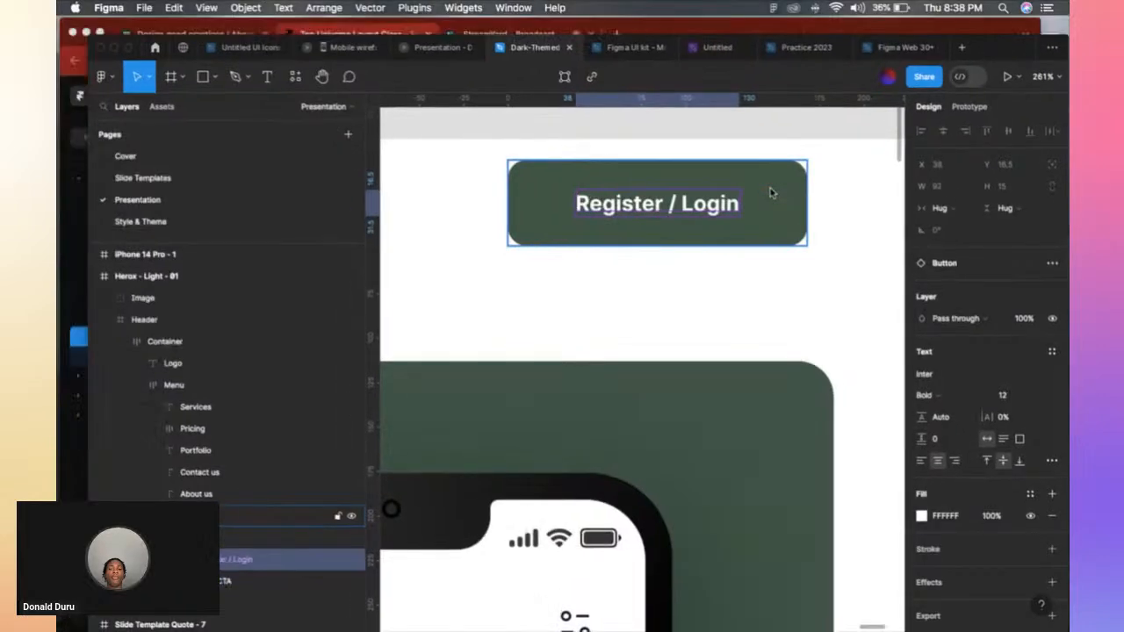
{"action": "left_click", "coordinate": [697, 324]}
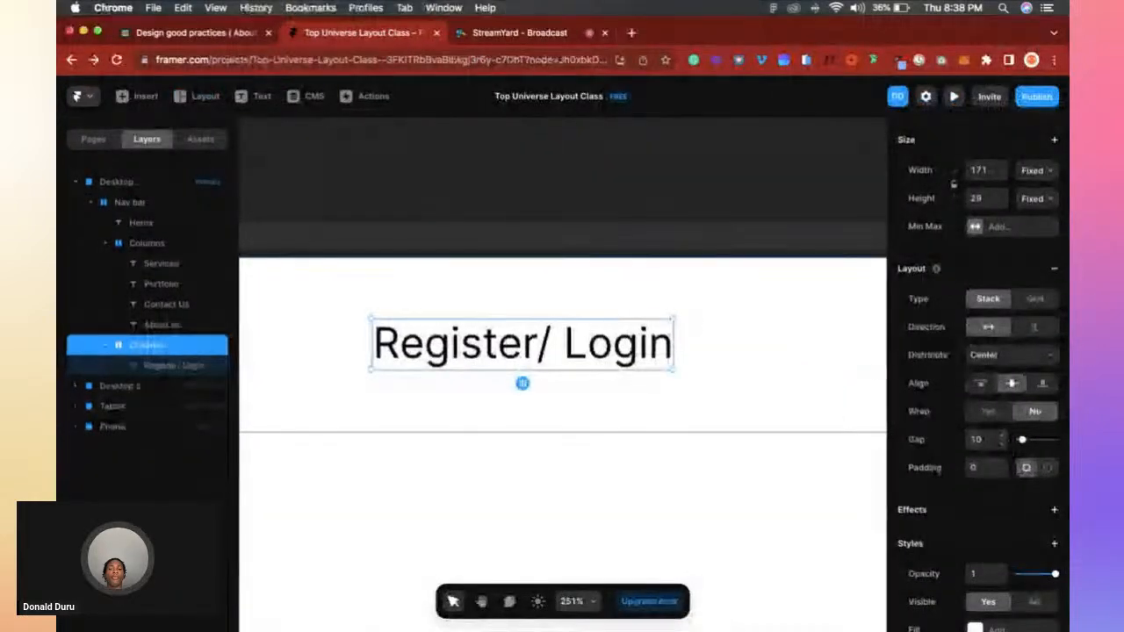
{"action": "left_click", "coordinate": [1028, 469]}
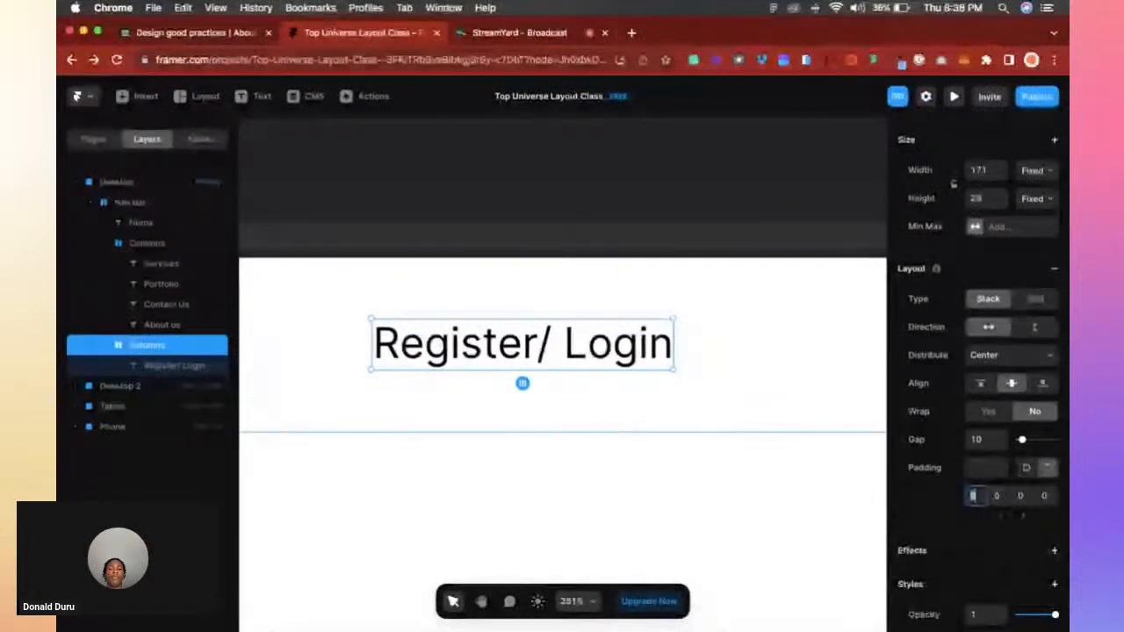
{"action": "key", "text": "Tab"}
{"action": "type", "text": "18"}
{"action": "key", "text": "Tab"}
{"action": "type", "text": "38"}
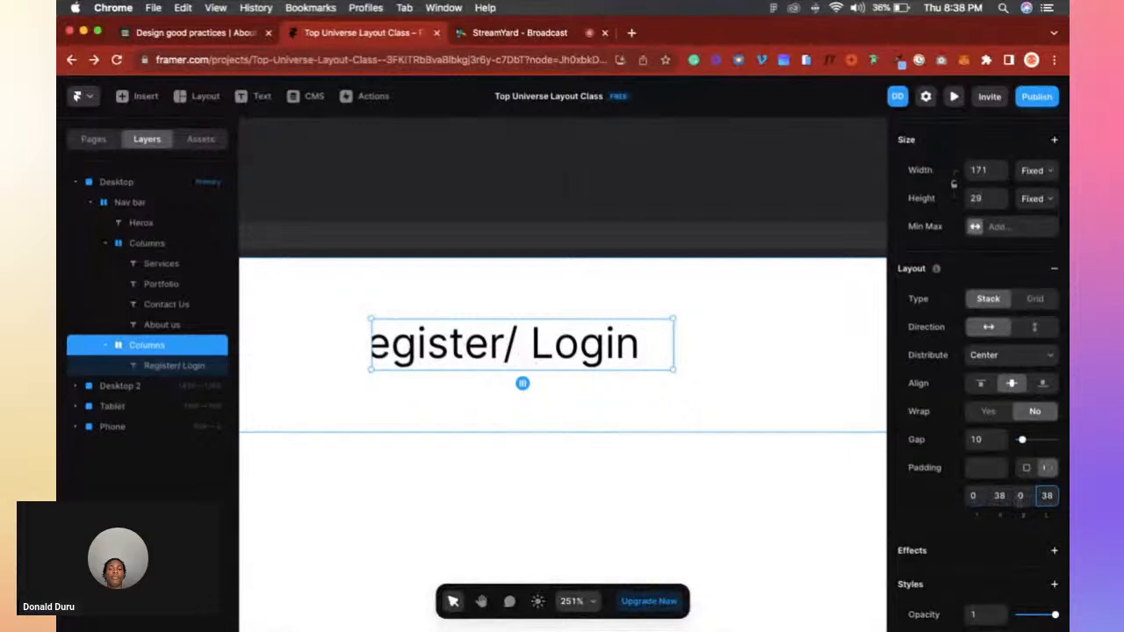
{"action": "key", "text": "Tab"}
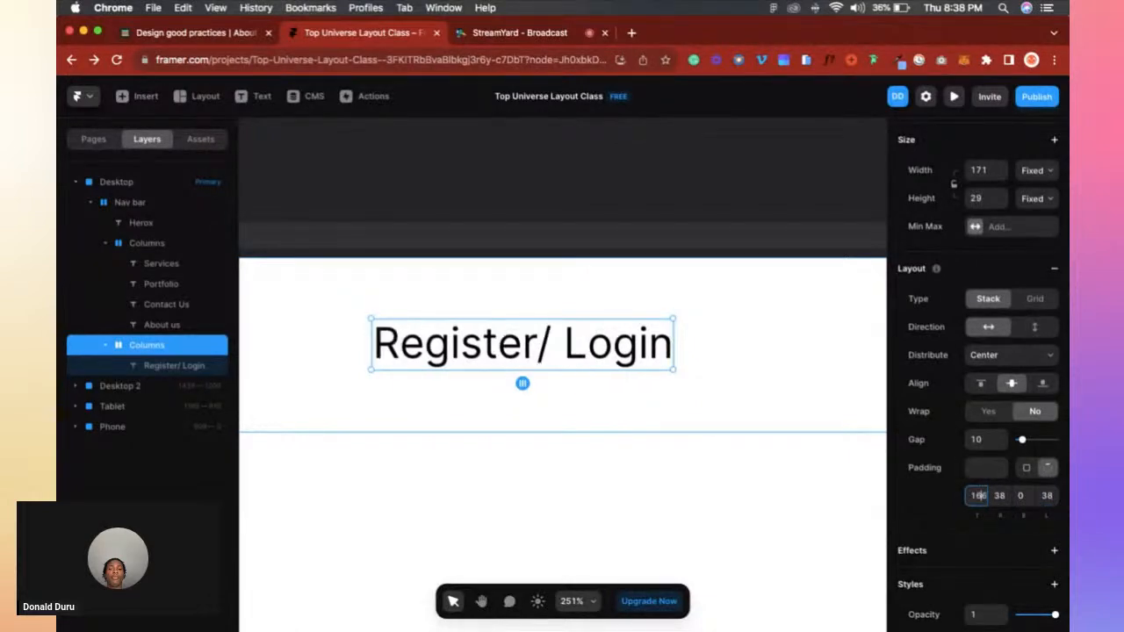
{"action": "type", "text": "166"}
{"action": "left_click", "coordinate": [1023, 496]}
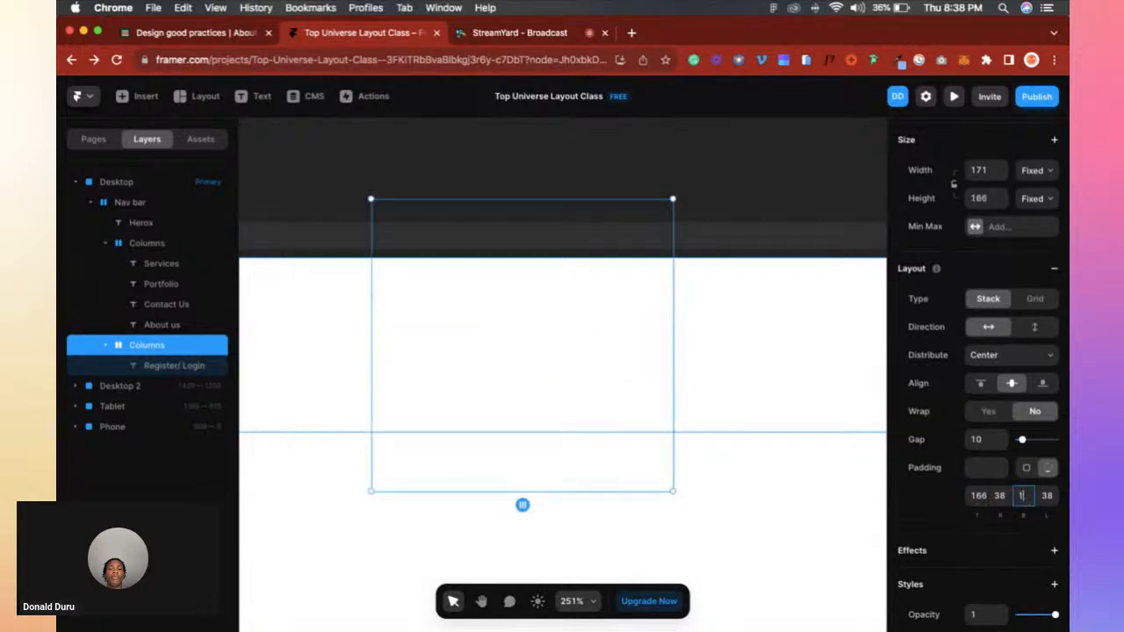
{"action": "left_click", "coordinate": [976, 497]}
{"action": "type", "text": "16"}
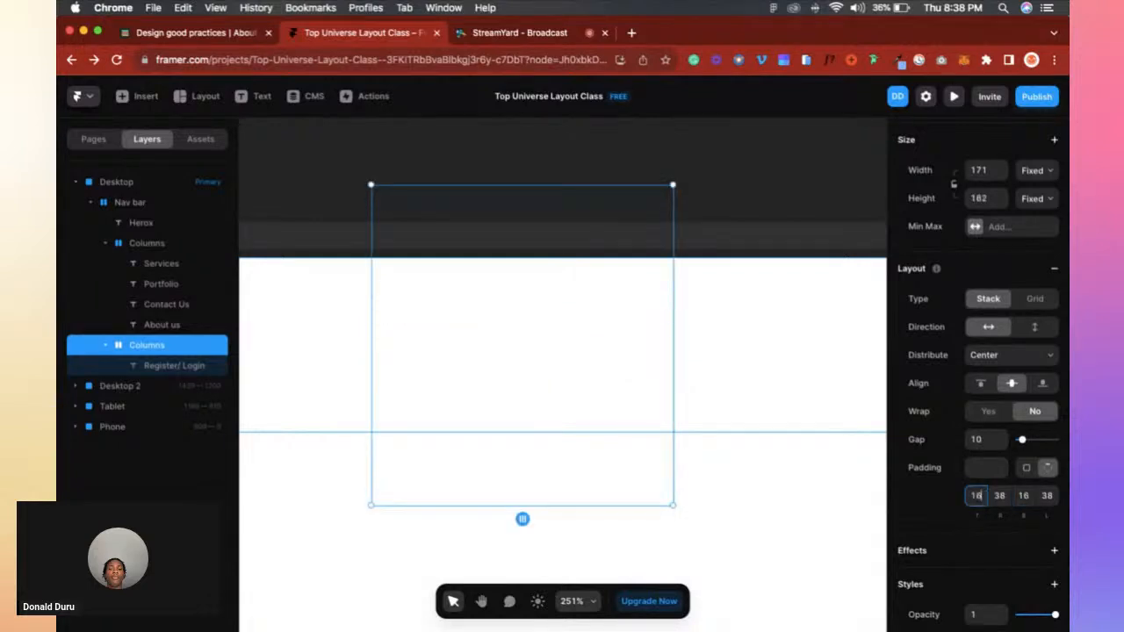
{"action": "key", "text": "Return"}
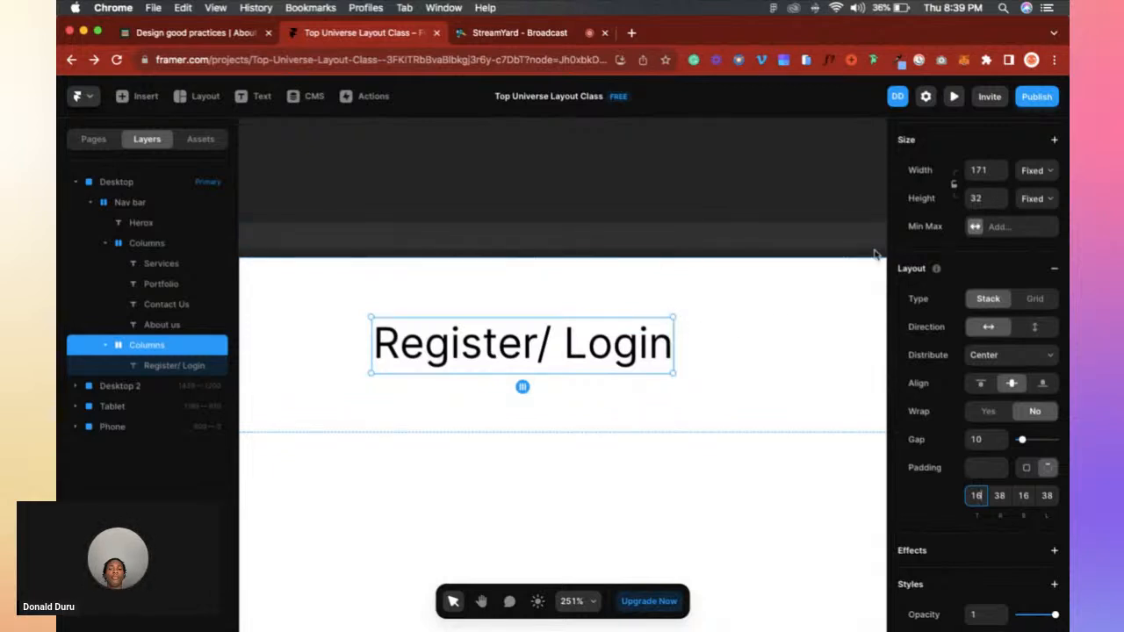
Set both the width and the height of the Register/ Login stack to Fit Content.
{"action": "left_click", "coordinate": [1033, 173]}
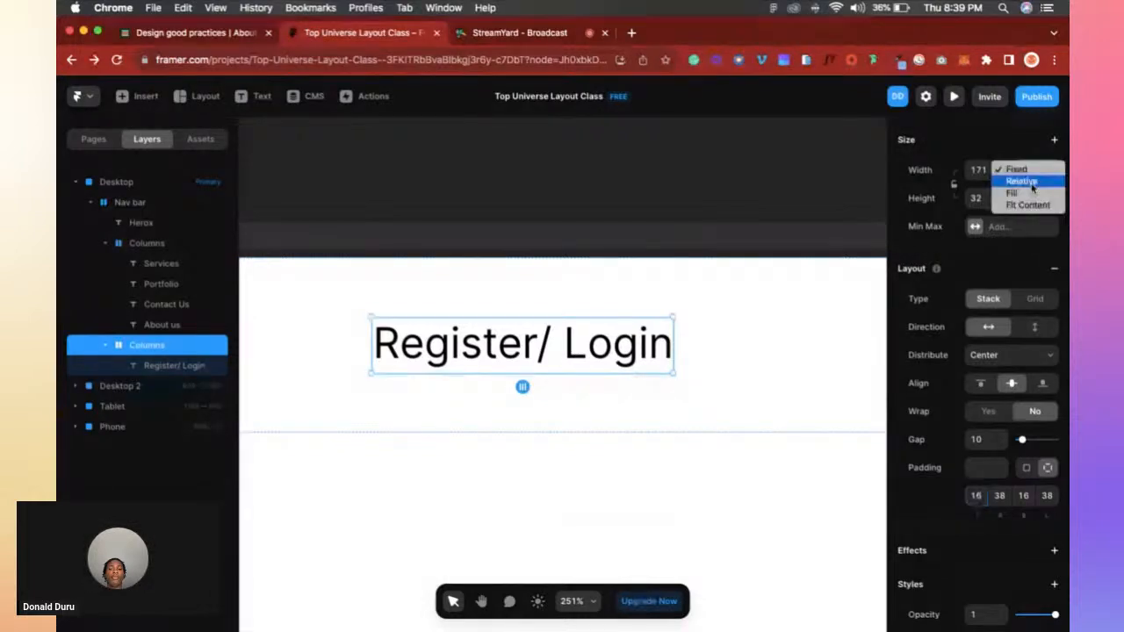
{"action": "left_click", "coordinate": [1028, 205]}
{"action": "left_click", "coordinate": [1036, 199]}
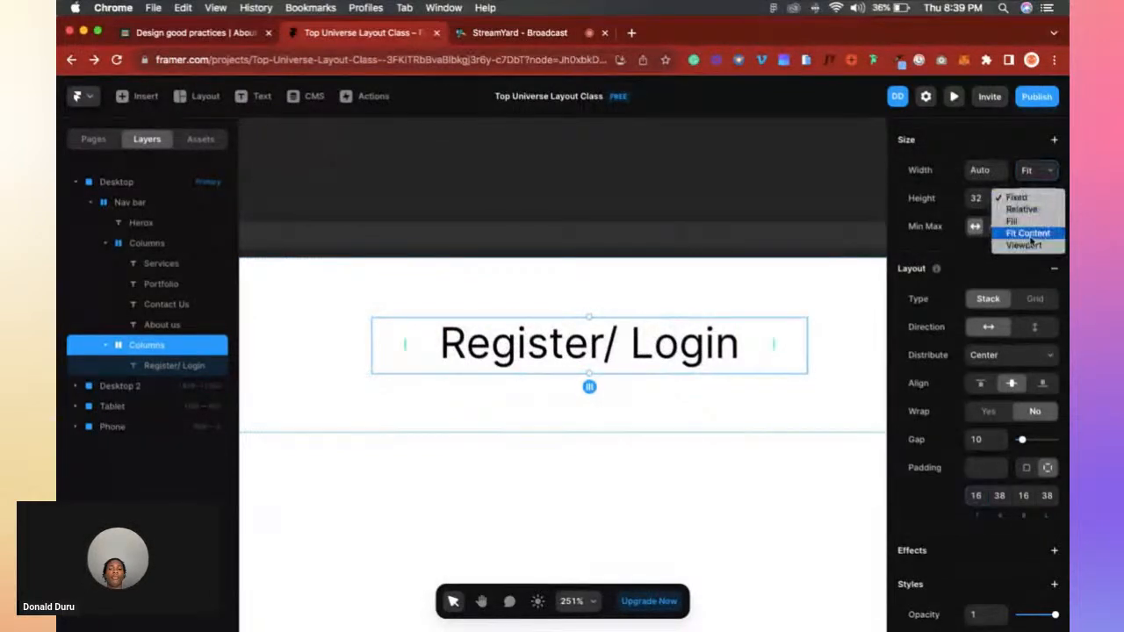
{"action": "left_click", "coordinate": [1027, 233]}
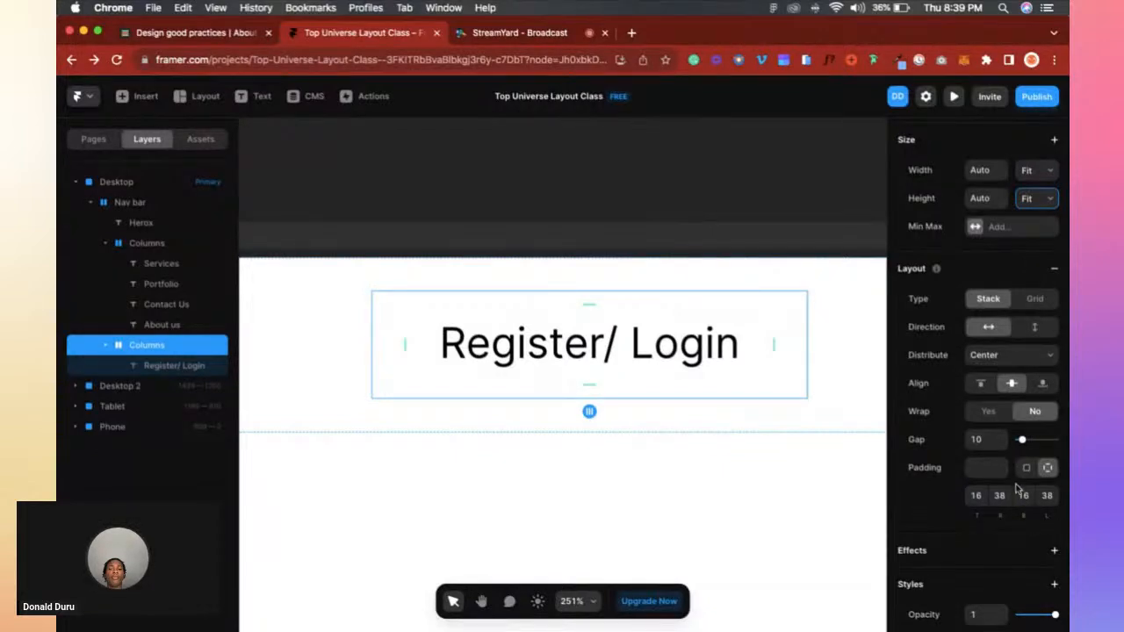
Switch to Figma and copy the fill colour 405445 of the Register / Login button.
{"action": "scroll", "coordinate": [683, 317], "scroll_direction": "down", "scroll_amount": 4}
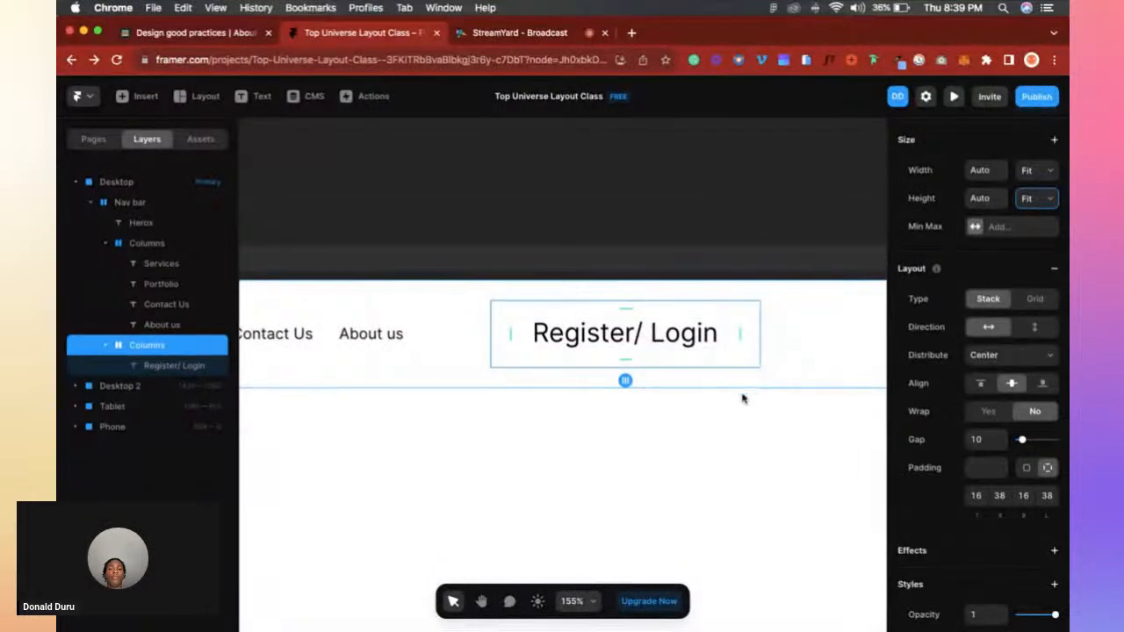
{"action": "scroll", "coordinate": [742, 398], "scroll_direction": "down", "scroll_amount": 7}
{"action": "key", "text": "ctrl+Up"}
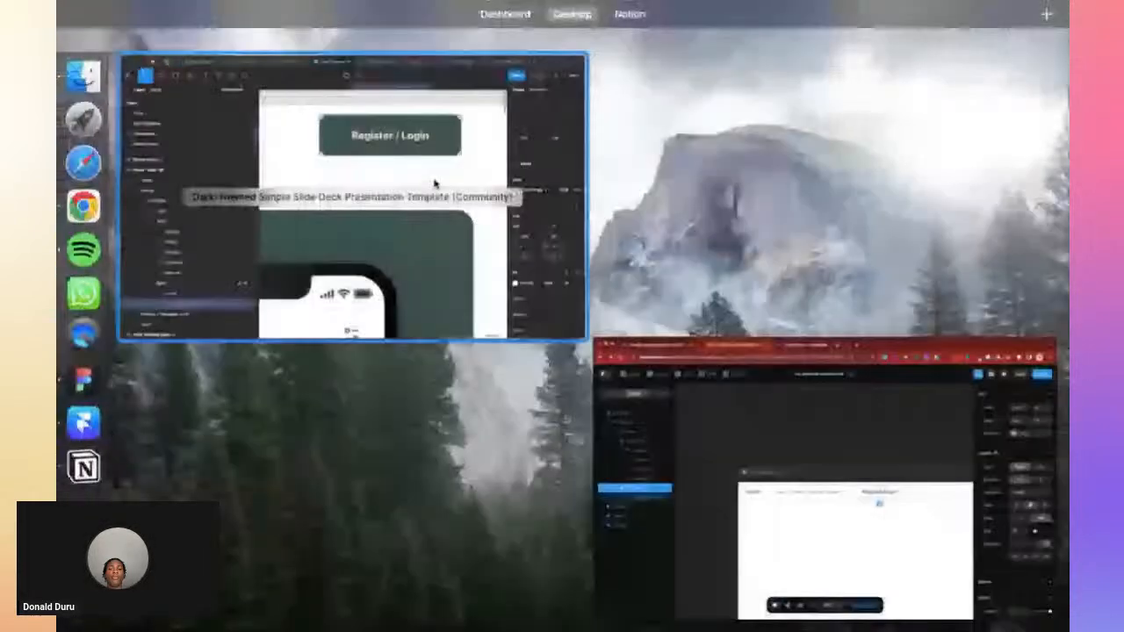
{"action": "left_click", "coordinate": [433, 183]}
{"action": "left_click", "coordinate": [778, 222]}
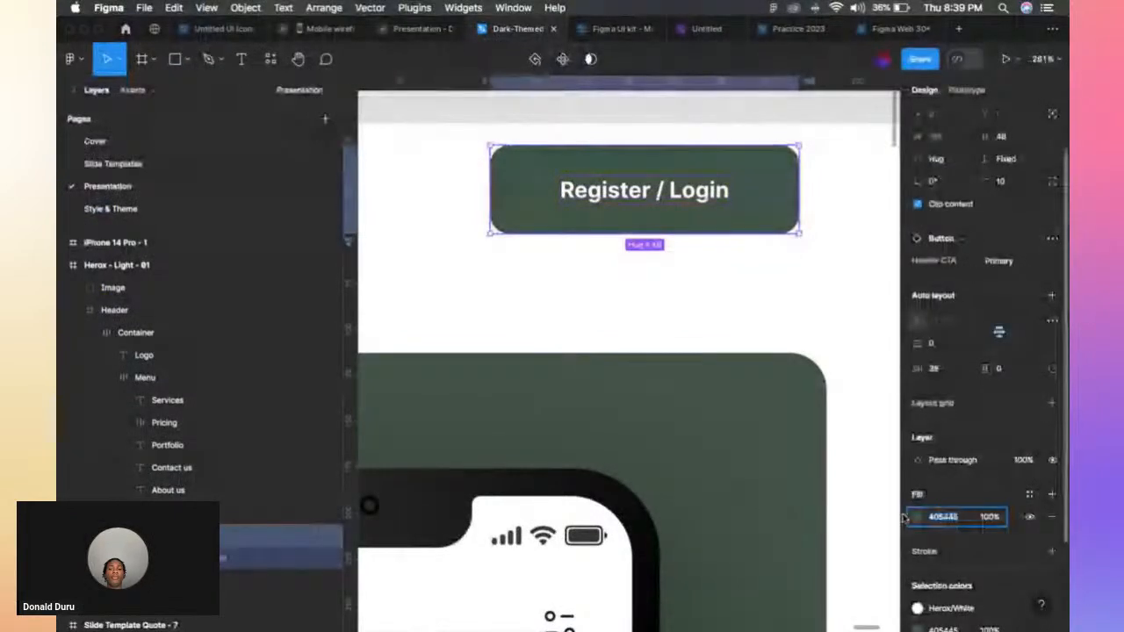
Switch back to Framer and fill the Register/ Login stack with #405445.
{"action": "key", "text": "ctrl+Up"}
{"action": "left_click", "coordinate": [462, 240]}
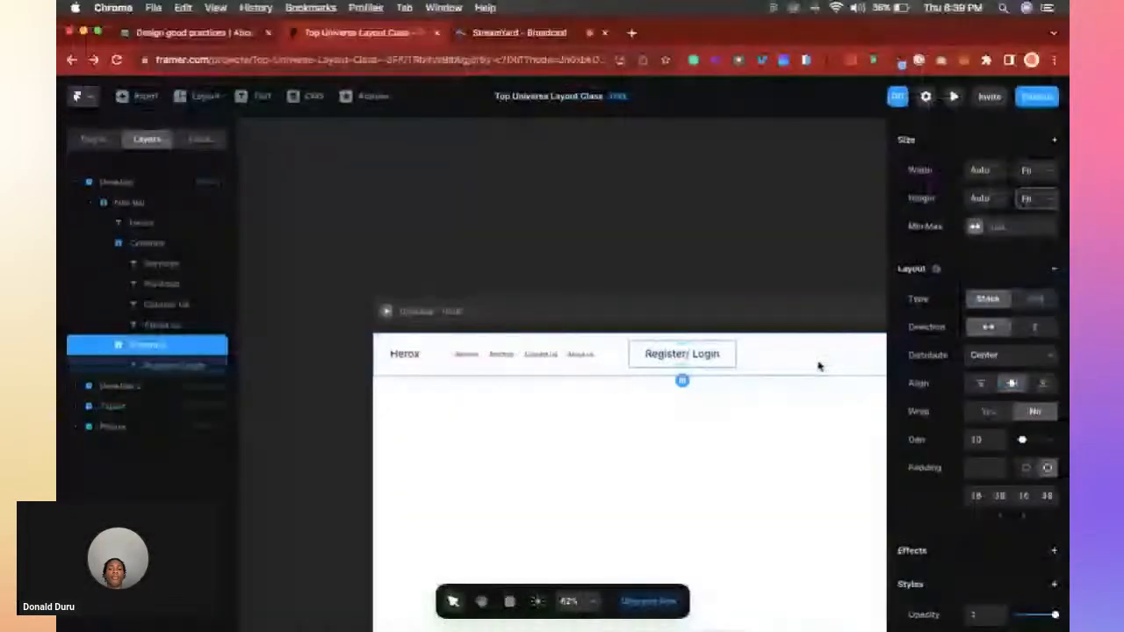
{"action": "scroll", "coordinate": [983, 413], "scroll_direction": "down", "scroll_amount": 8}
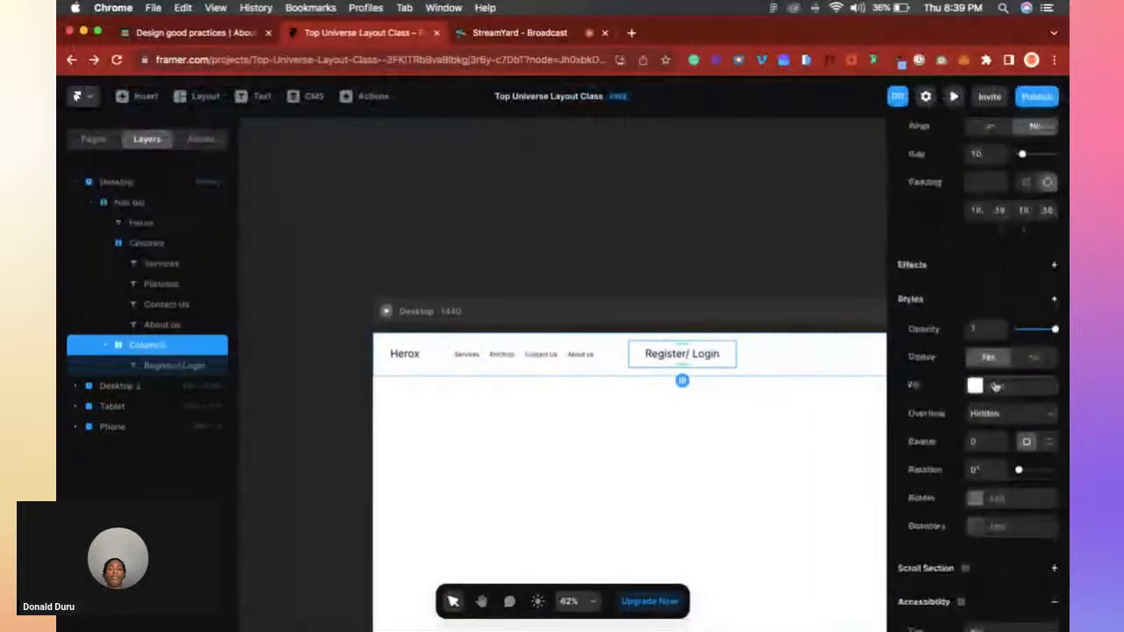
{"action": "left_click", "coordinate": [994, 387]}
{"action": "left_click", "coordinate": [745, 506]}
{"action": "left_click", "coordinate": [743, 463]}
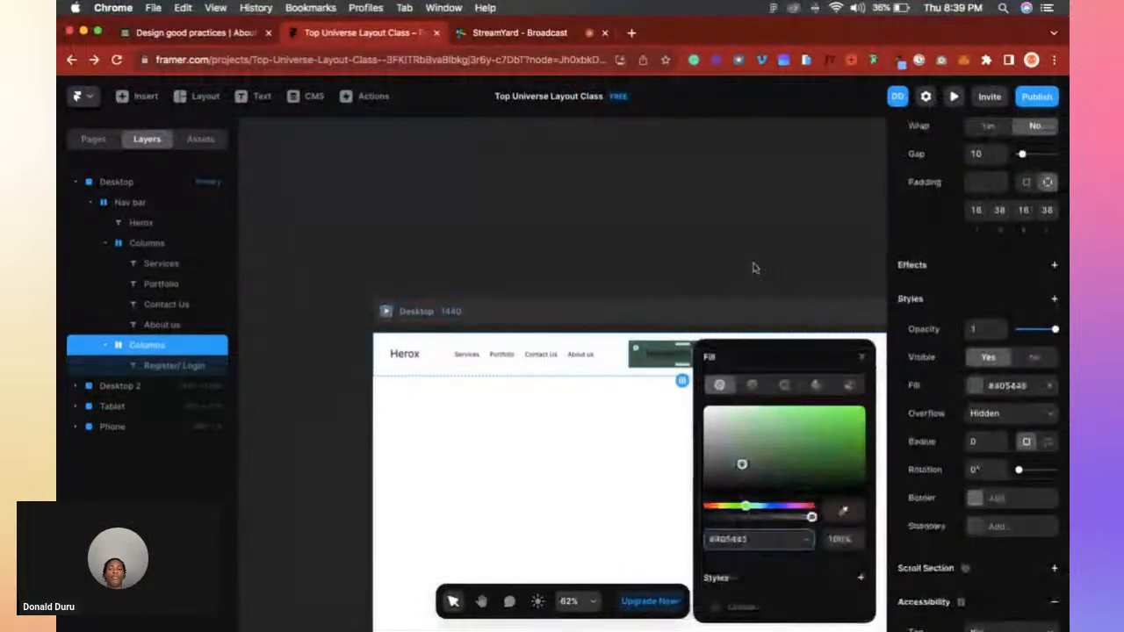
{"action": "left_click", "coordinate": [637, 409]}
Round the corners of the green Register/ Login stack with a radius of 16.
{"action": "scroll", "coordinate": [699, 374], "scroll_direction": "up", "scroll_amount": 5}
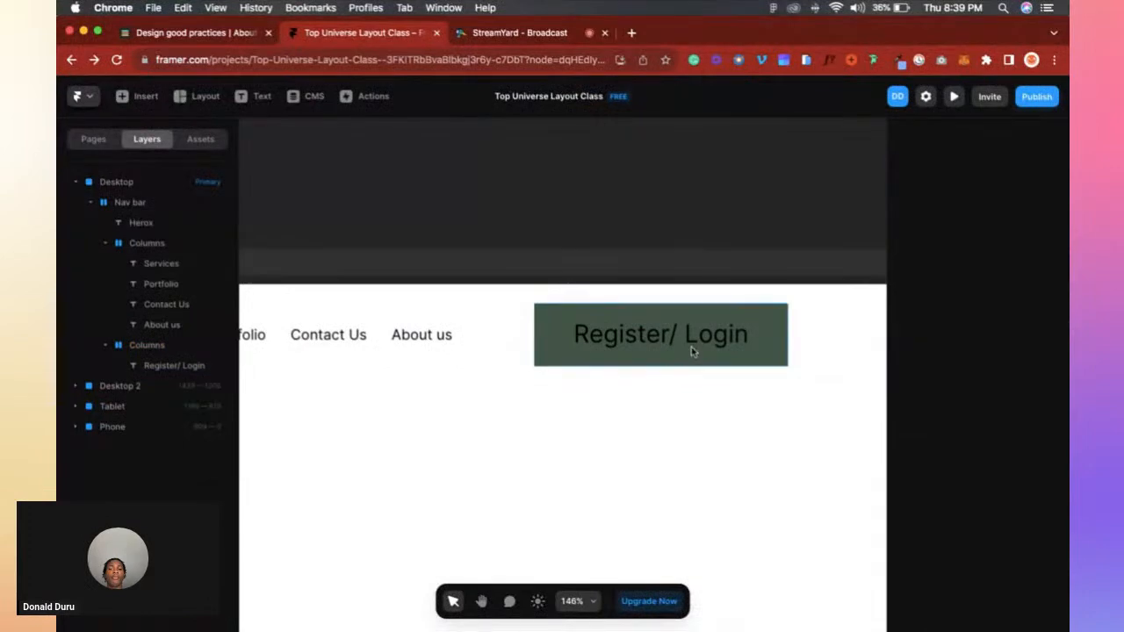
{"action": "left_click", "coordinate": [708, 341]}
{"action": "scroll", "coordinate": [970, 410], "scroll_direction": "down", "scroll_amount": 1}
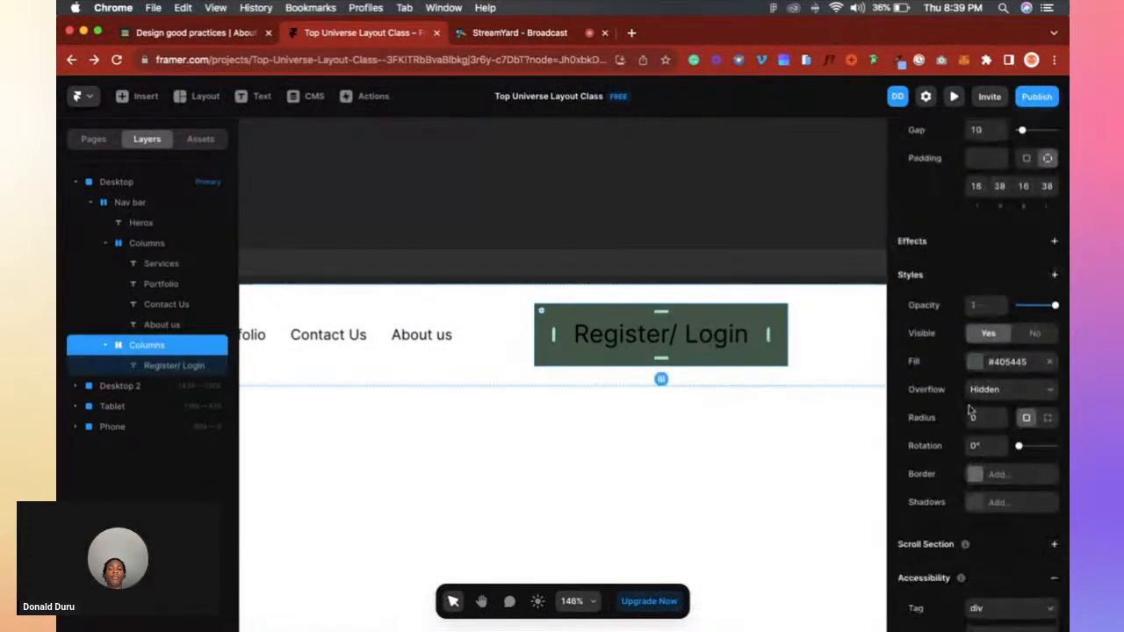
{"action": "left_click", "coordinate": [979, 417]}
{"action": "type", "text": "16"}
{"action": "key", "text": "Return"}
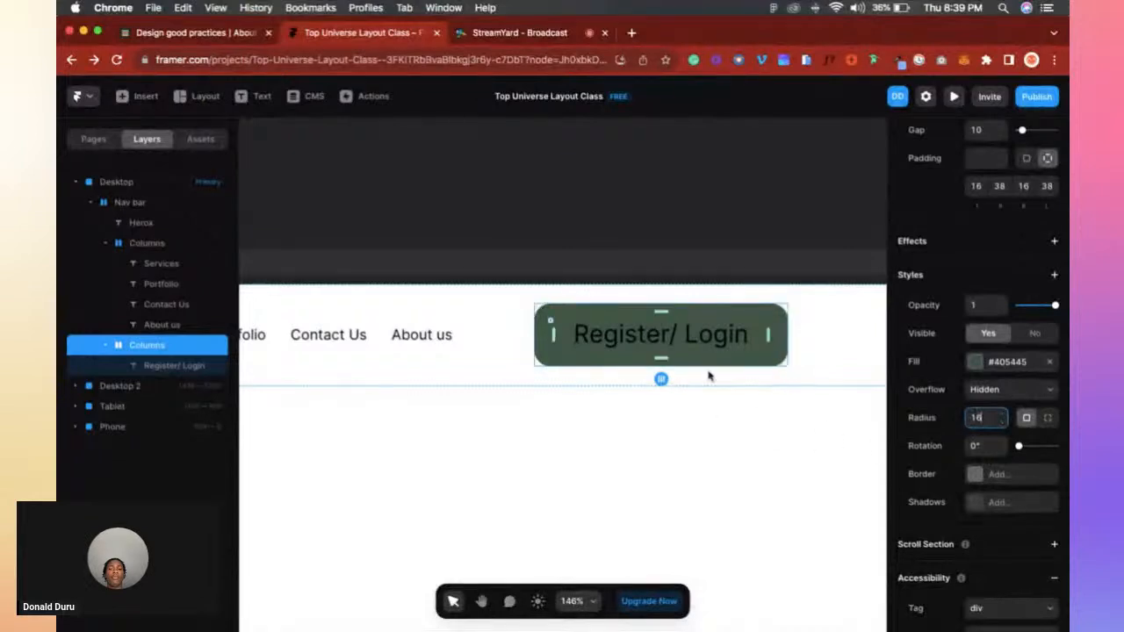
Change the colour of the Register/ Login text inside the button to white, #FFFFFF.
{"action": "left_click", "coordinate": [794, 411]}
{"action": "left_click", "coordinate": [752, 341]}
{"action": "left_click", "coordinate": [174, 365]}
{"action": "scroll", "coordinate": [960, 414], "scroll_direction": "down", "scroll_amount": 4}
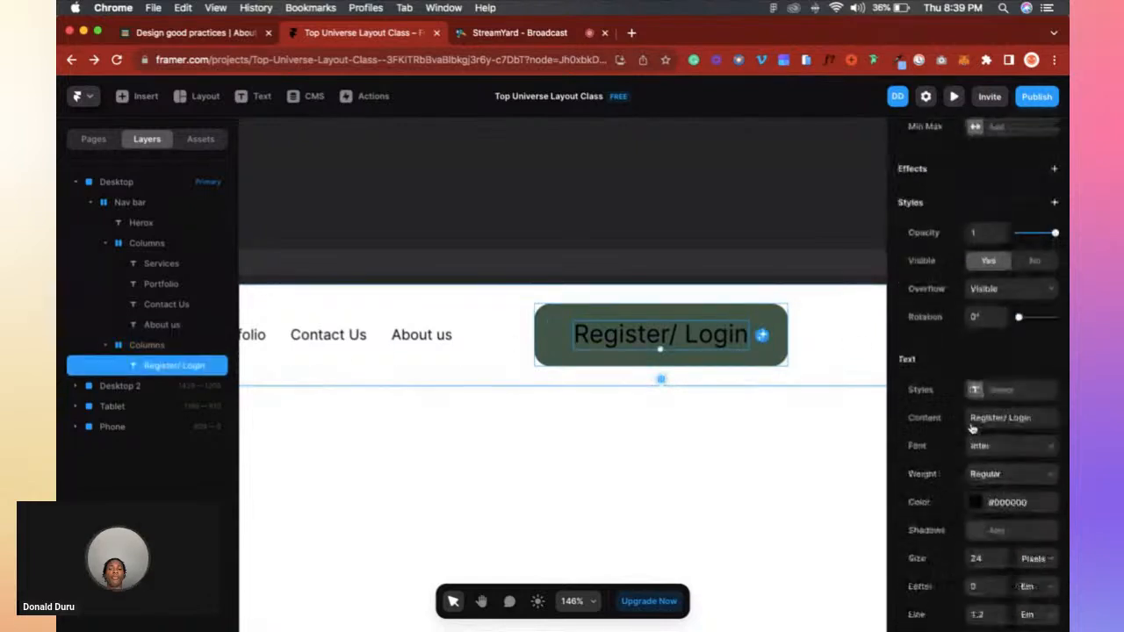
{"action": "left_click", "coordinate": [976, 485]}
{"action": "left_click_drag", "start_coordinate": [742, 422], "coordinate": [636, 423]}
{"action": "left_click_drag", "start_coordinate": [713, 420], "coordinate": [667, 394]}
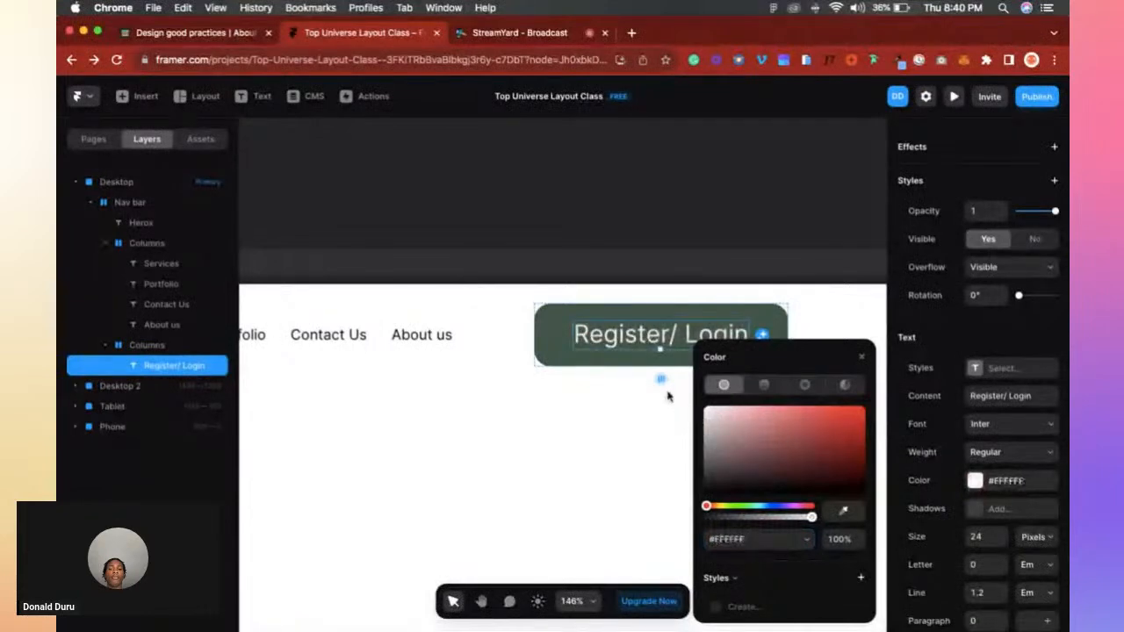
{"action": "left_click", "coordinate": [640, 466]}
Examine how the Herox text, the menu links and the button are arranged across the Nav bar.
{"action": "scroll", "coordinate": [639, 466], "scroll_direction": "down", "scroll_amount": 3}
{"action": "scroll", "coordinate": [639, 465], "scroll_direction": "right", "scroll_amount": 1}
{"action": "scroll", "coordinate": [639, 465], "scroll_direction": "down", "scroll_amount": 1}
{"action": "scroll", "coordinate": [640, 464], "scroll_direction": "right", "scroll_amount": 1}
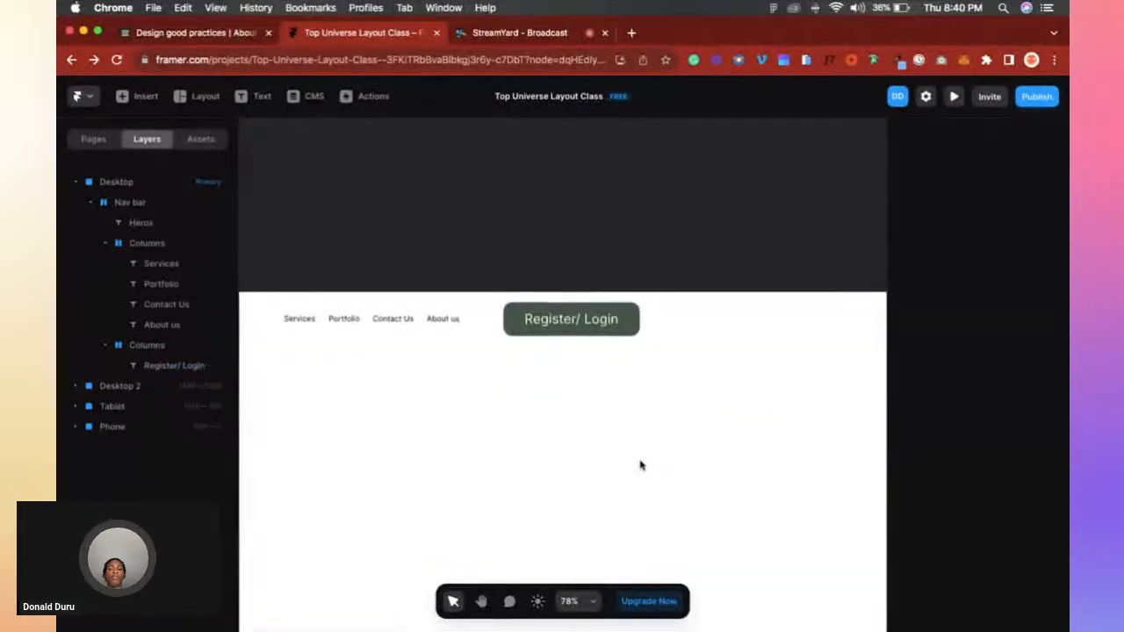
{"action": "scroll", "coordinate": [690, 439], "scroll_direction": "down", "scroll_amount": 3}
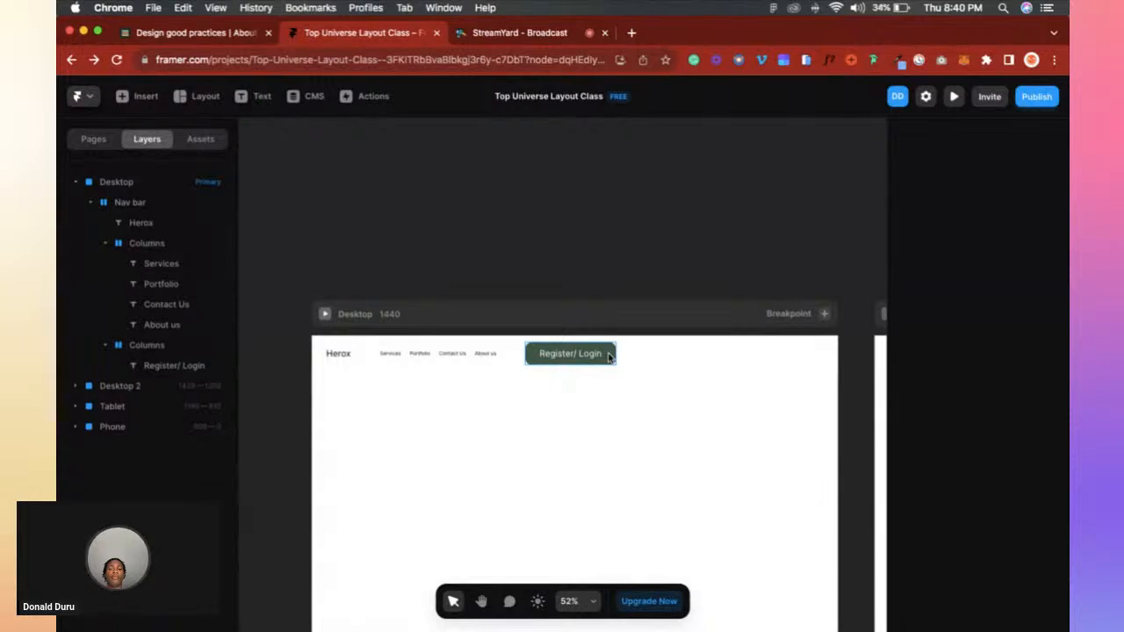
{"action": "left_click", "coordinate": [386, 355]}
{"action": "left_click", "coordinate": [391, 354]}
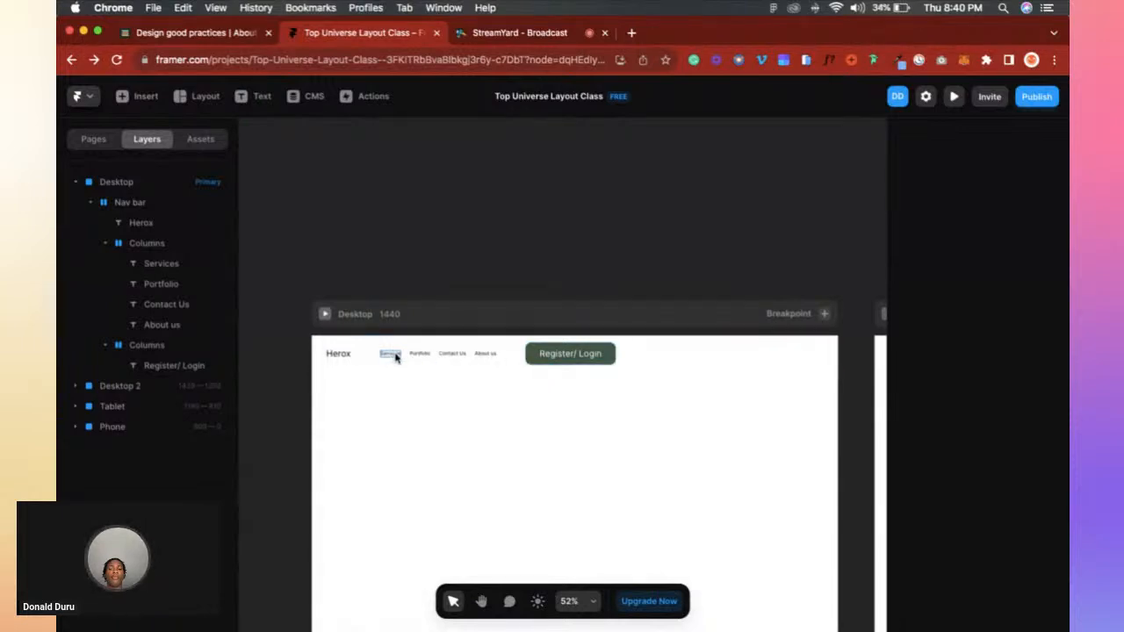
{"action": "left_click", "coordinate": [344, 356]}
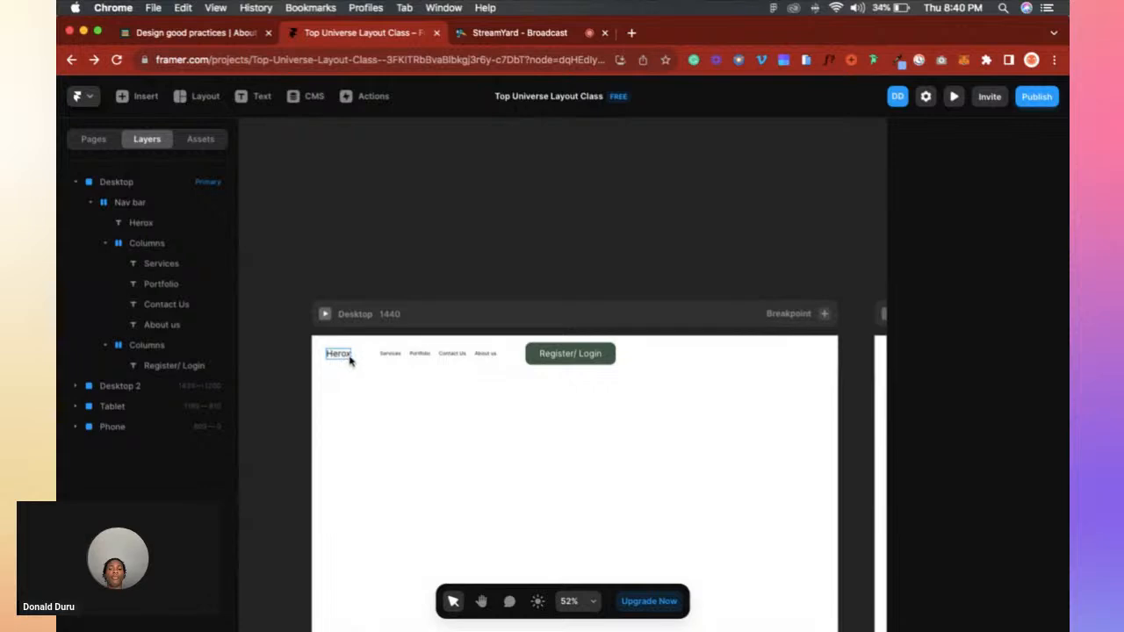
{"action": "left_click", "coordinate": [506, 363]}
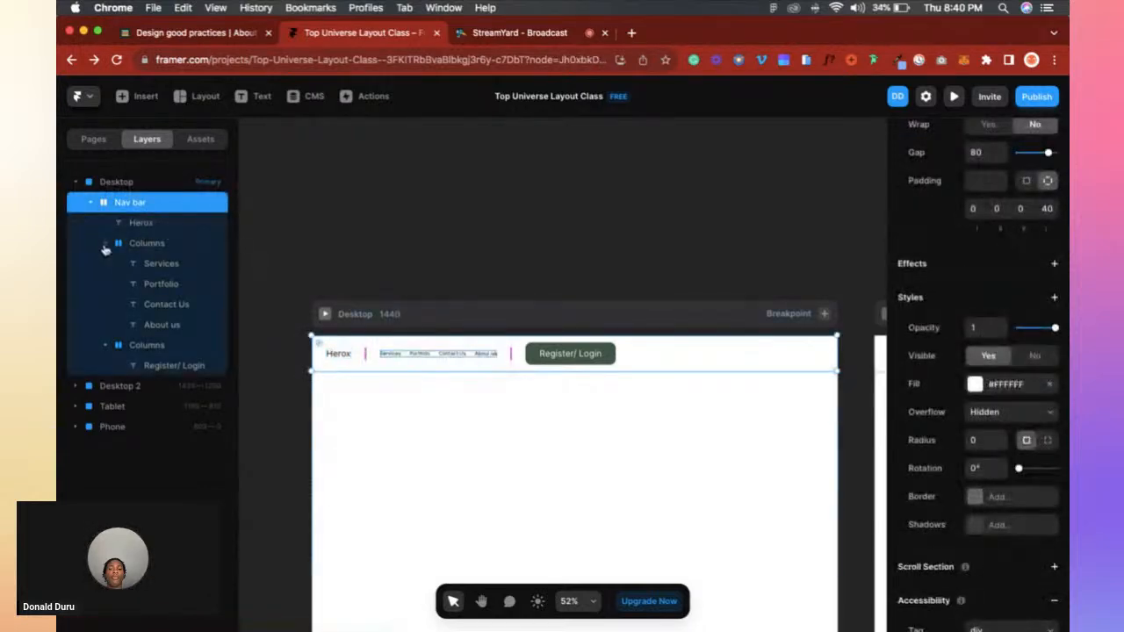
Rename the menu links' stack as Navlink and the stack around the Register/ Login text as Button.
{"action": "left_click", "coordinate": [104, 244]}
{"action": "left_click", "coordinate": [136, 244]}
{"action": "double_click", "coordinate": [138, 244]}
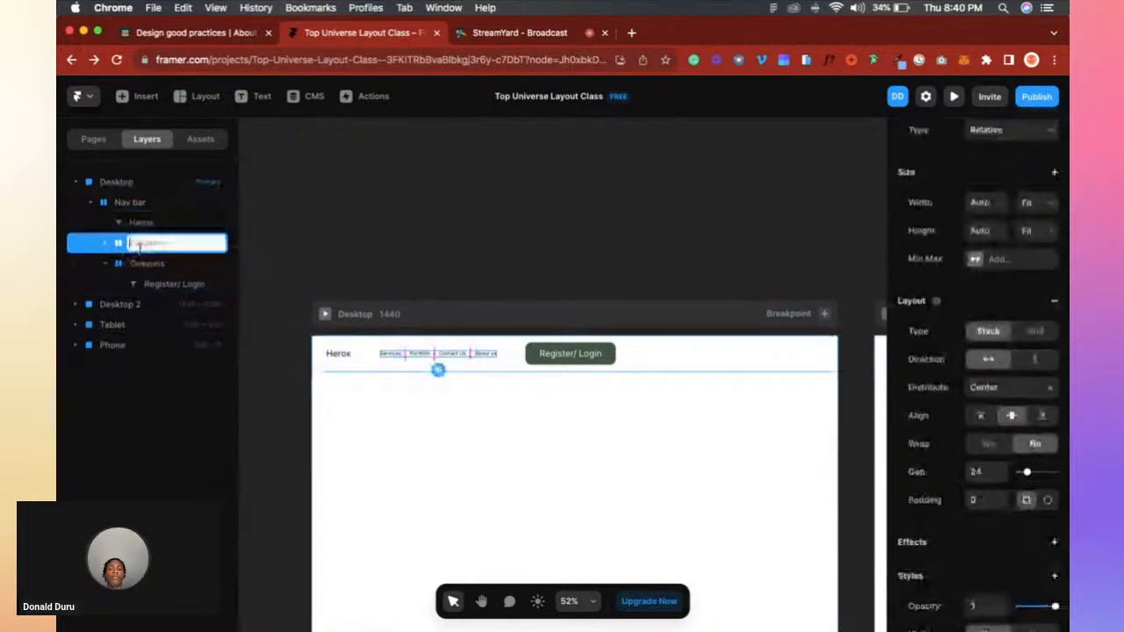
{"action": "type", "text": "Navlink"}
{"action": "key", "text": "Return"}
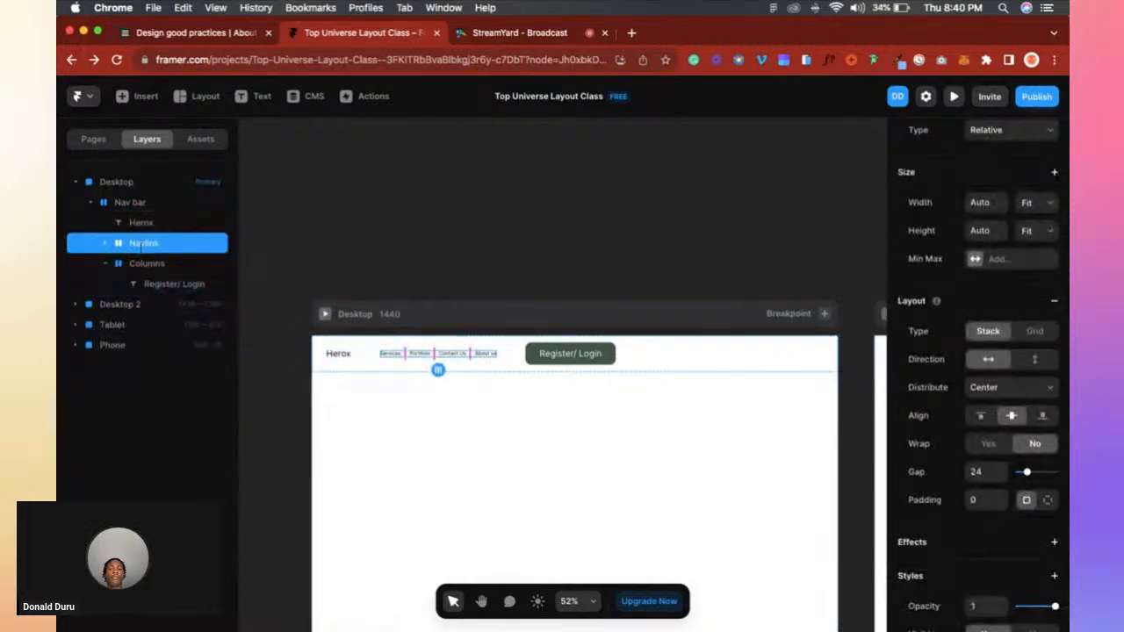
{"action": "double_click", "coordinate": [148, 263]}
{"action": "type", "text": "Columns"}
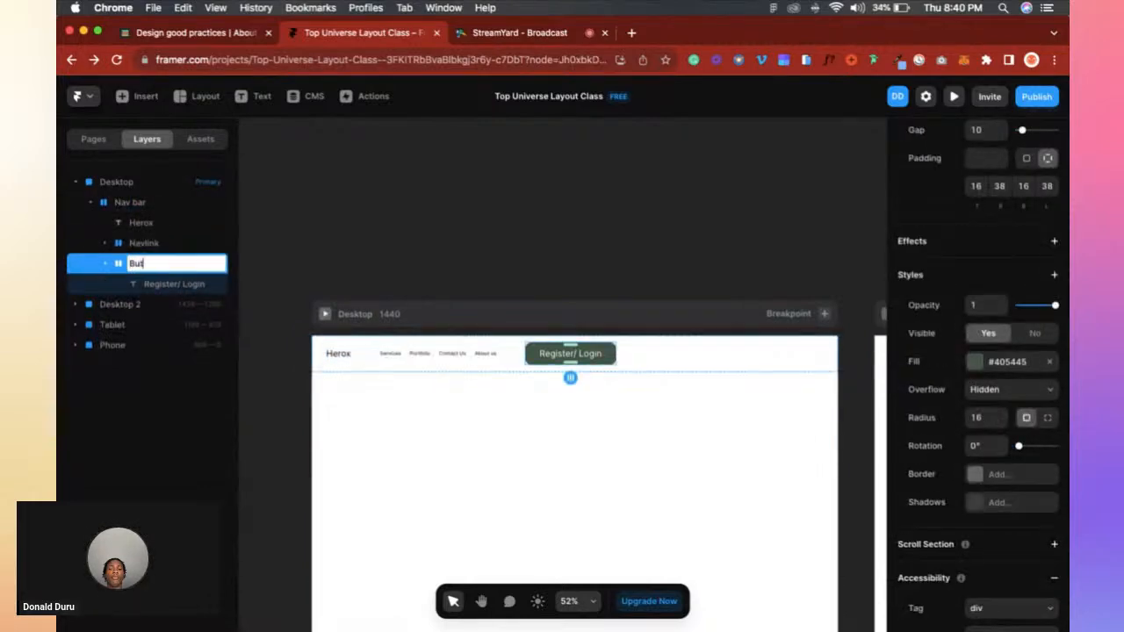
{"action": "key", "text": "Return"}
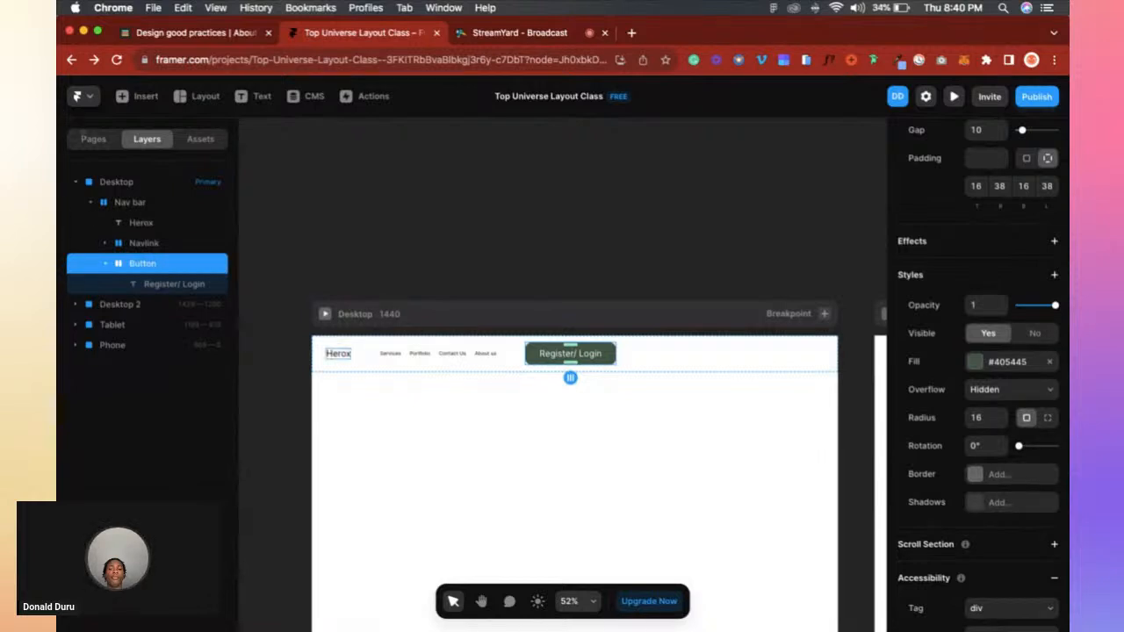
Group the Herox text and the Navlink stack inside the Nav bar into a new stack.
{"action": "left_click", "coordinate": [169, 226]}
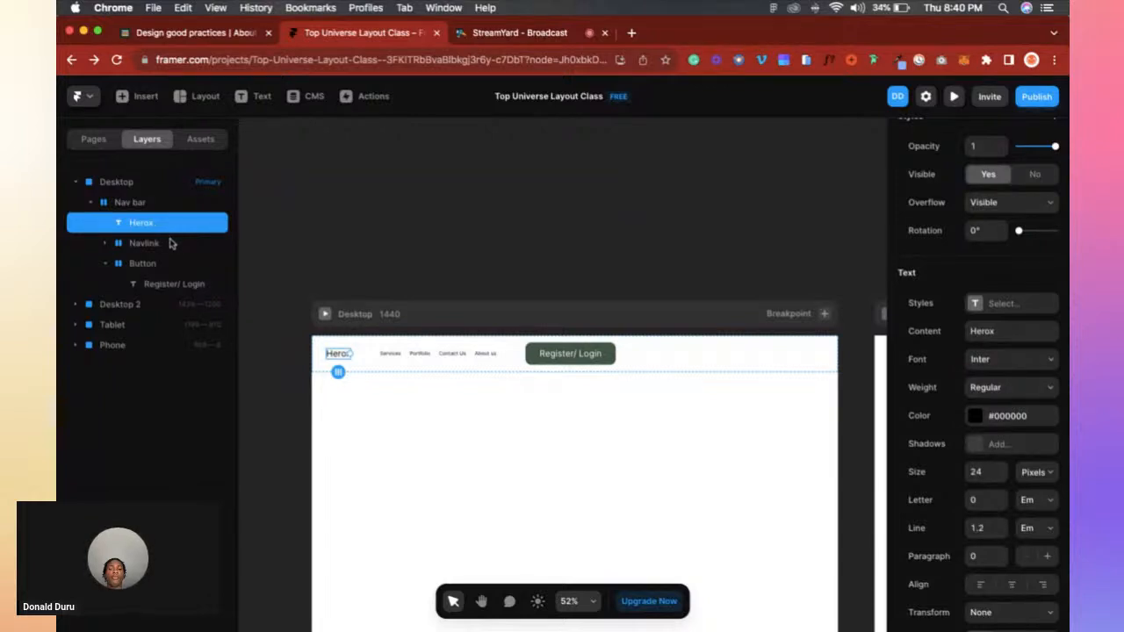
{"action": "left_click", "coordinate": [172, 243], "text": "shift"}
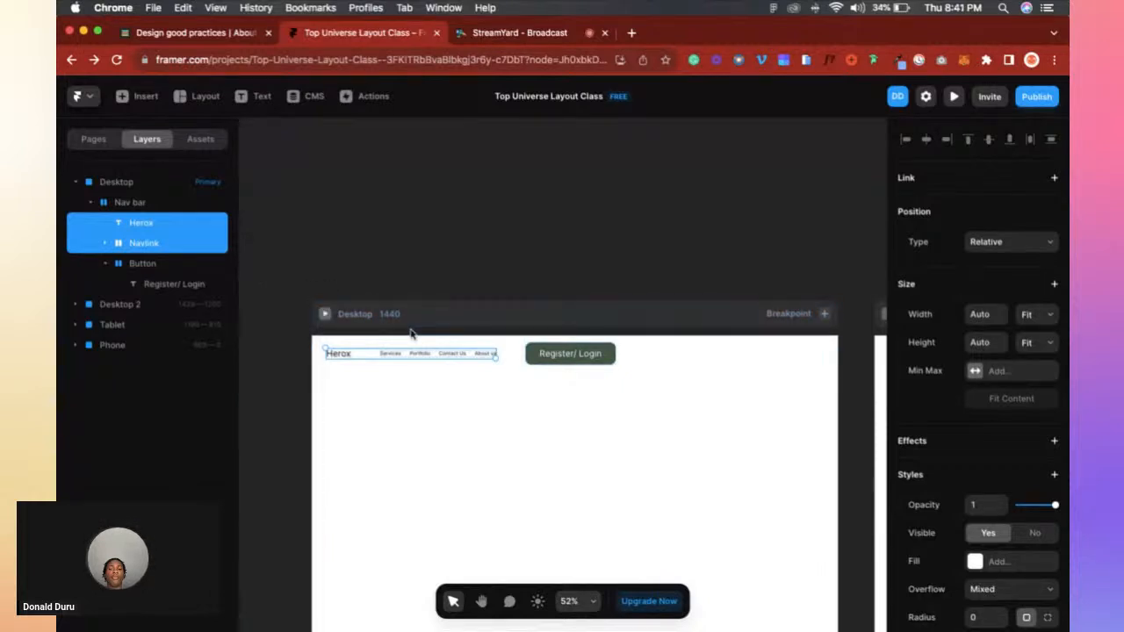
{"action": "right_click", "coordinate": [198, 246]}
{"action": "left_click", "coordinate": [264, 536]}
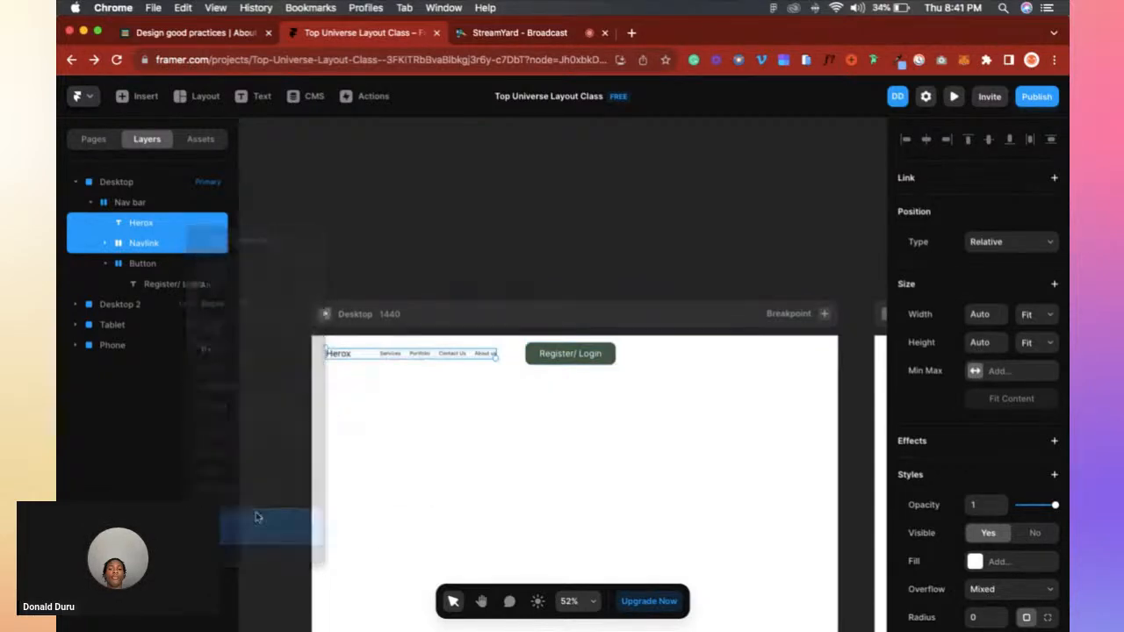
{"action": "left_click", "coordinate": [294, 485]}
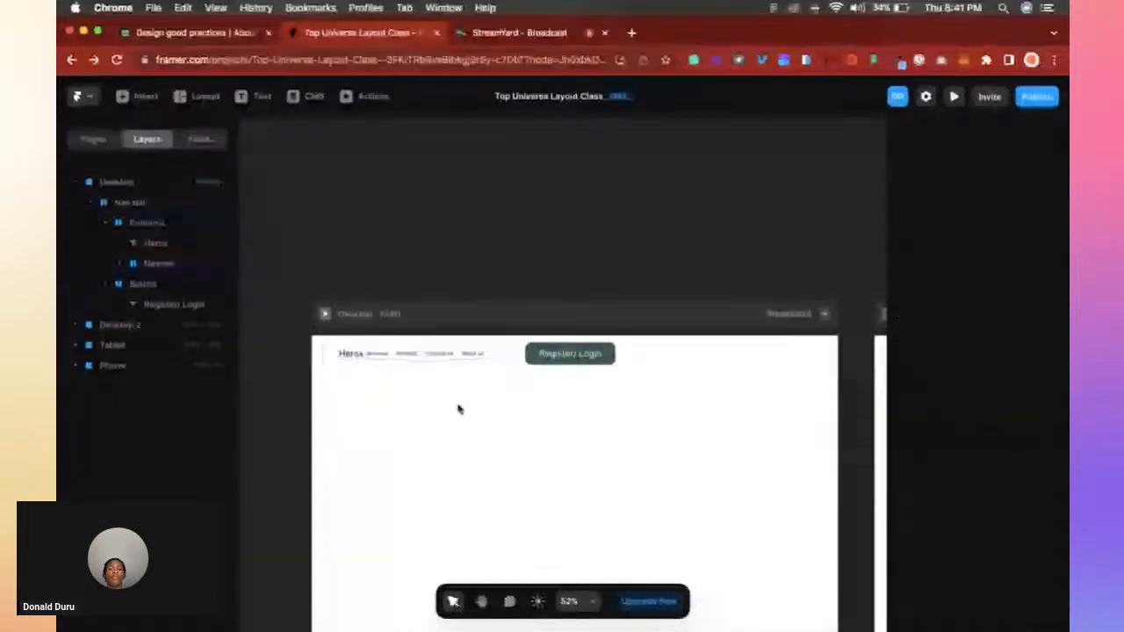
Set both the width and the height of the new stack around Herox and Navlink to Fit.
{"action": "left_click", "coordinate": [439, 353]}
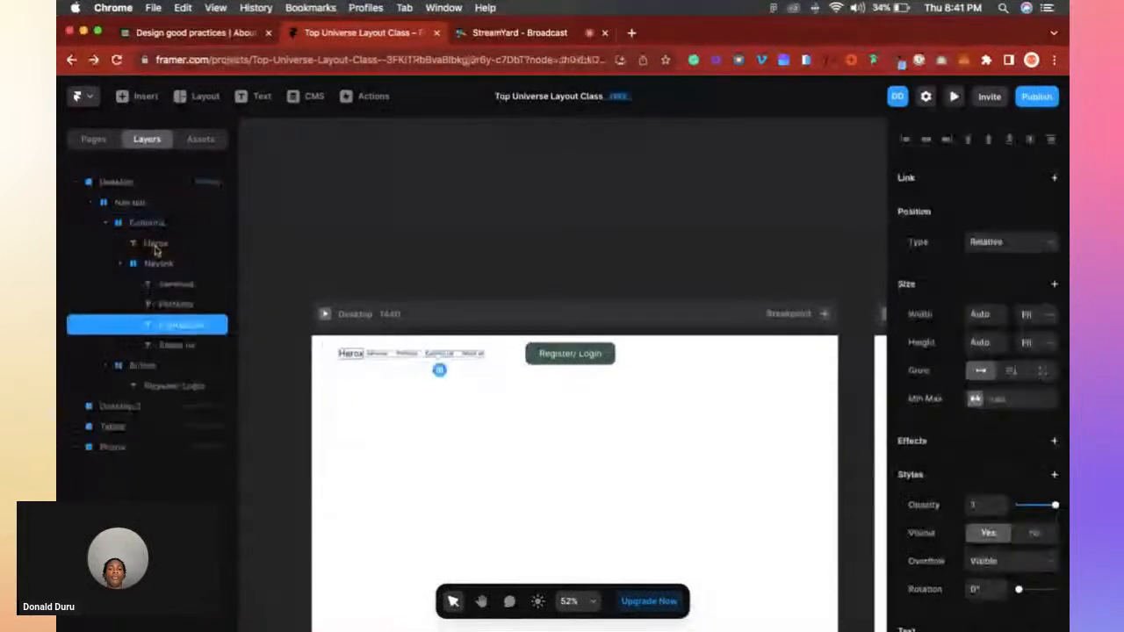
{"action": "left_click", "coordinate": [154, 223]}
{"action": "left_click", "coordinate": [1044, 354]}
{"action": "left_click", "coordinate": [1029, 381]}
{"action": "left_click", "coordinate": [1033, 376]}
{"action": "left_click", "coordinate": [1033, 413]}
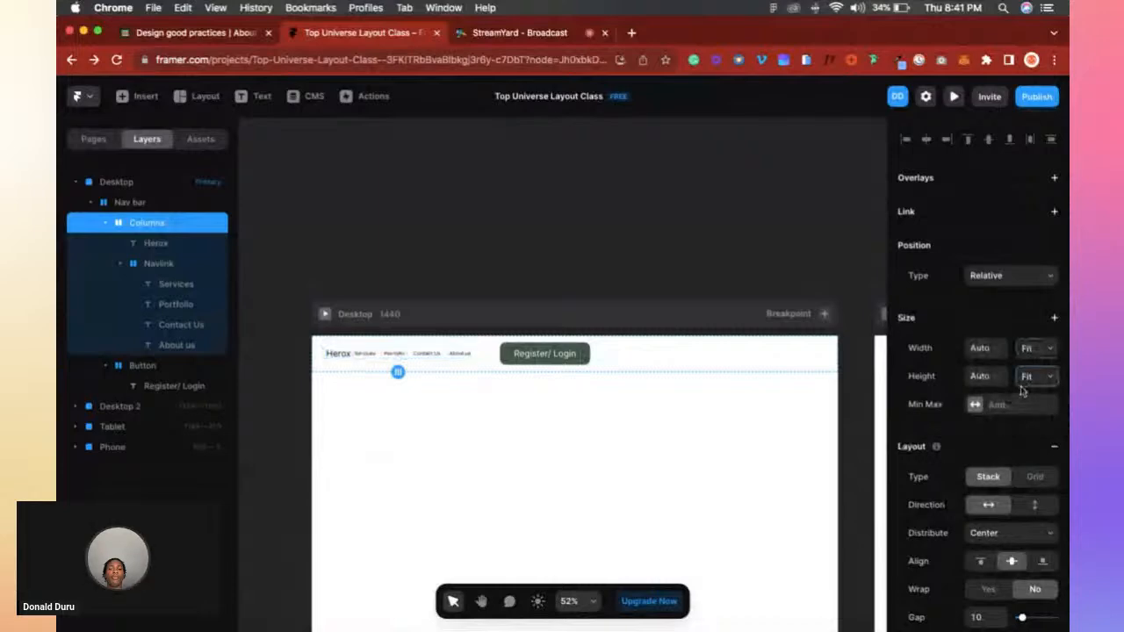
Set the Nav bar stack's distribution to Space Between.
{"action": "left_click", "coordinate": [486, 355]}
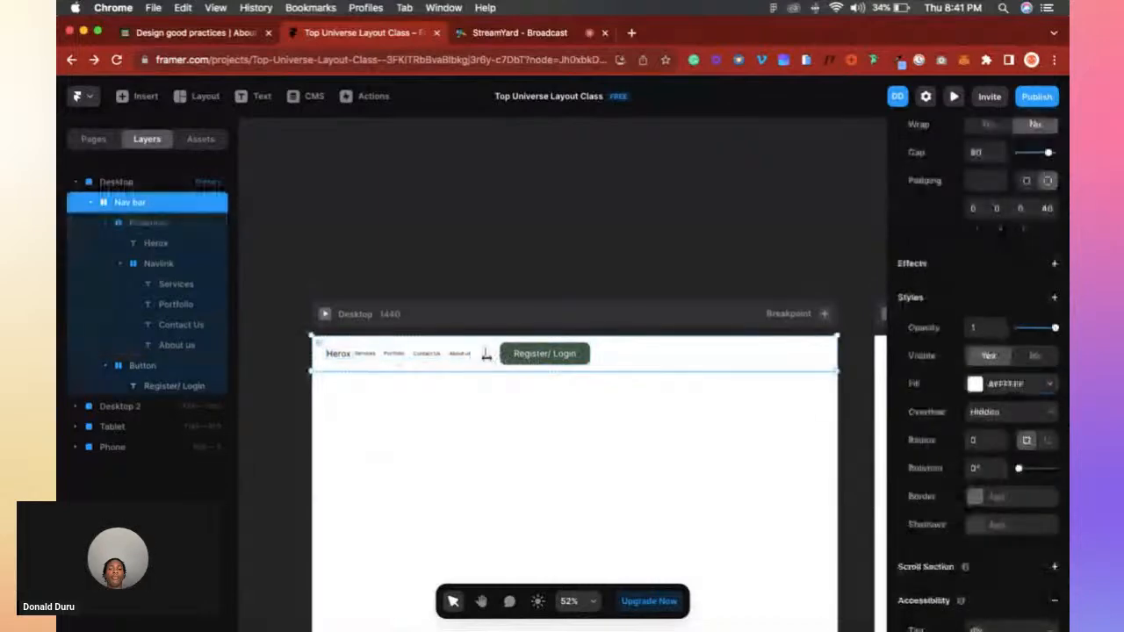
{"action": "left_click", "coordinate": [107, 224]}
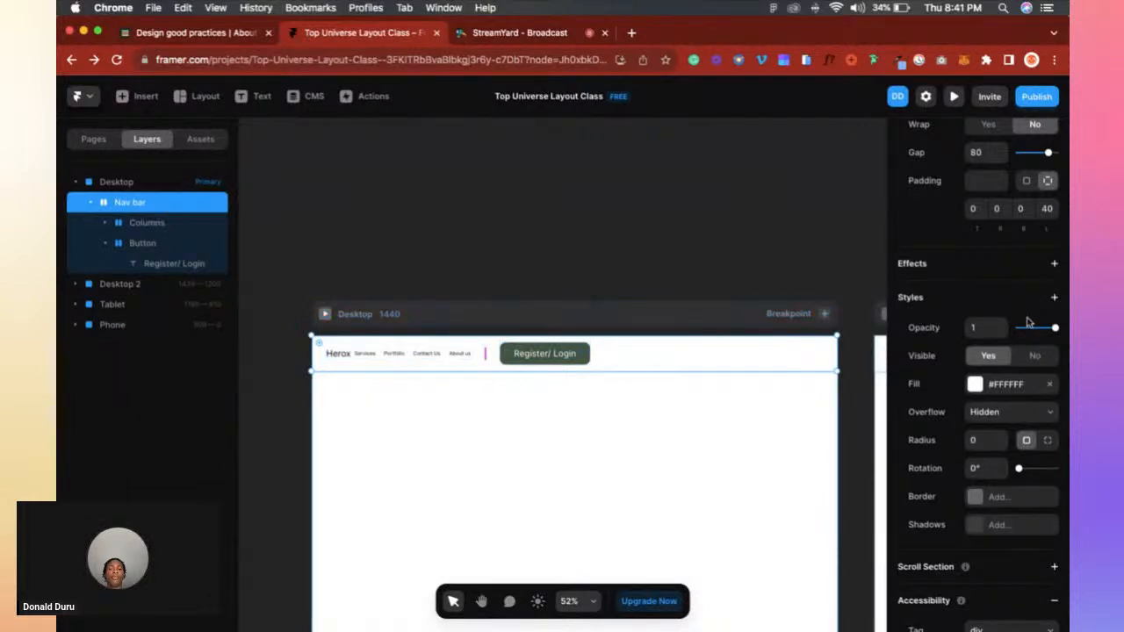
{"action": "scroll", "coordinate": [1029, 325], "scroll_direction": "up", "scroll_amount": 3}
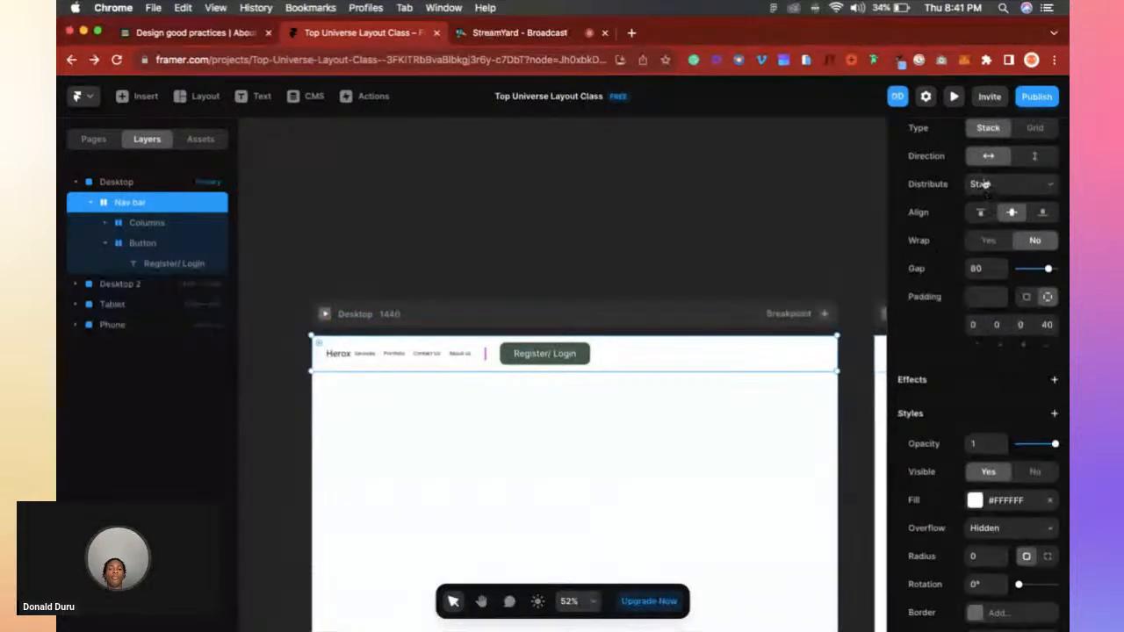
{"action": "left_click", "coordinate": [979, 182]}
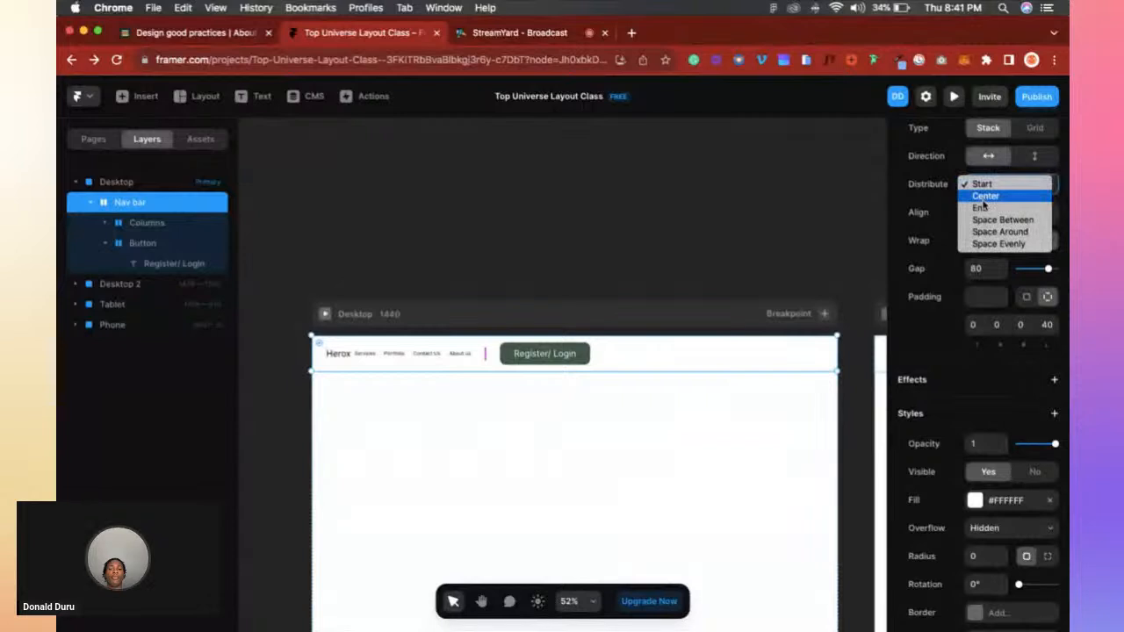
{"action": "left_click", "coordinate": [984, 219]}
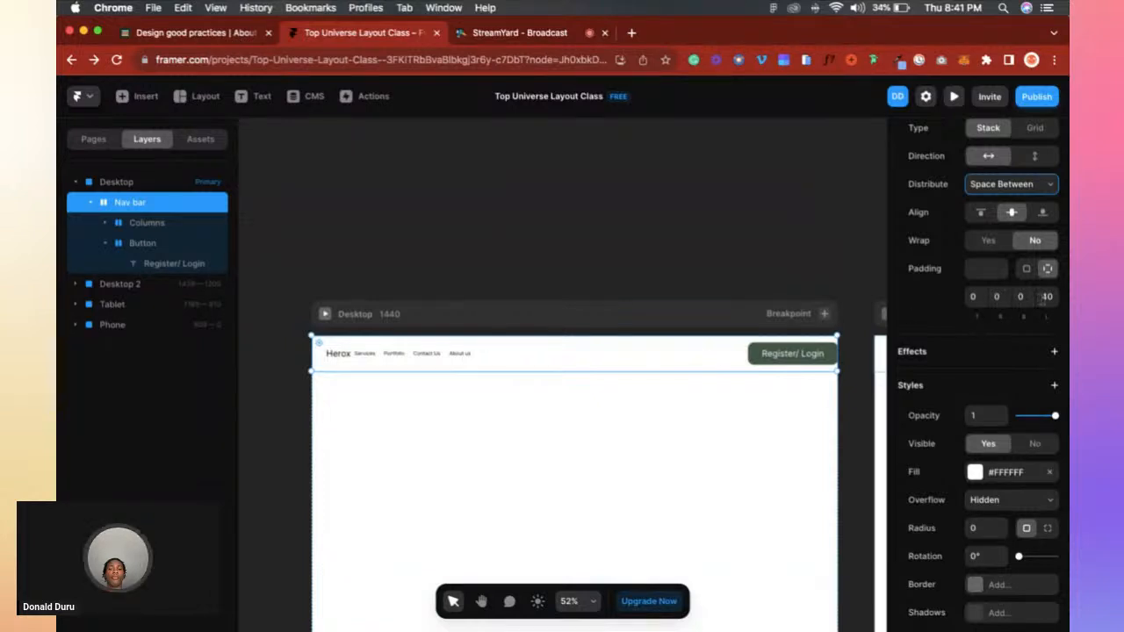
Set the Nav bar's right padding to 40.
{"action": "scroll", "coordinate": [822, 351], "scroll_direction": "up", "scroll_amount": 5}
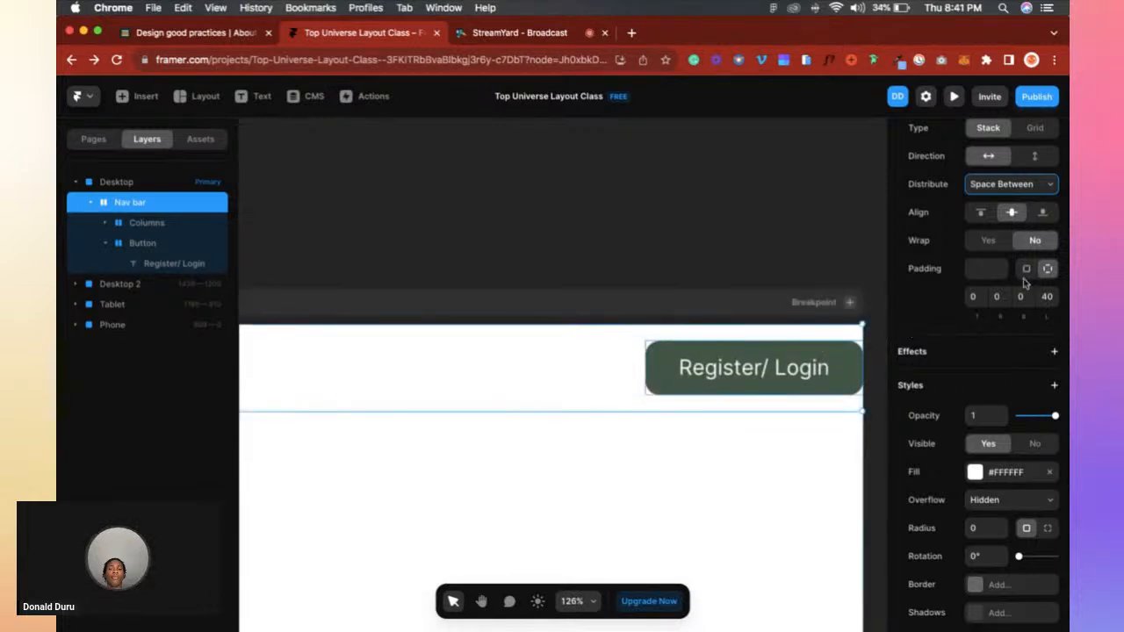
{"action": "left_click", "coordinate": [998, 296]}
{"action": "type", "text": "40"}
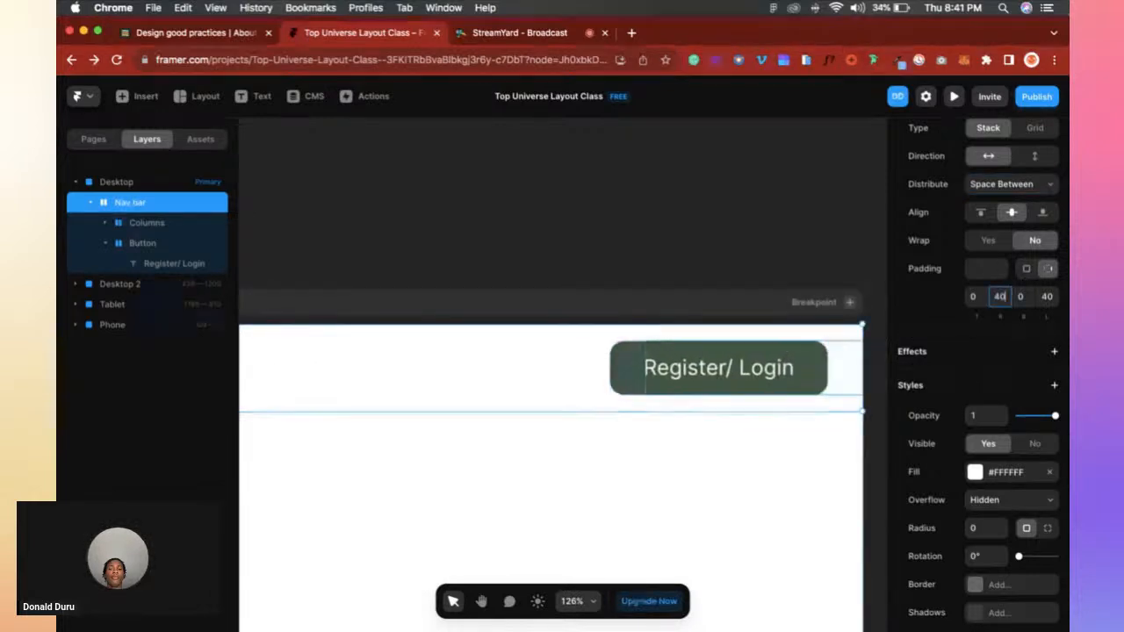
{"action": "scroll", "coordinate": [749, 414], "scroll_direction": "down", "scroll_amount": 10}
{"action": "scroll", "coordinate": [746, 409], "scroll_direction": "up", "scroll_amount": 4}
{"action": "scroll", "coordinate": [760, 384], "scroll_direction": "left", "scroll_amount": 5}
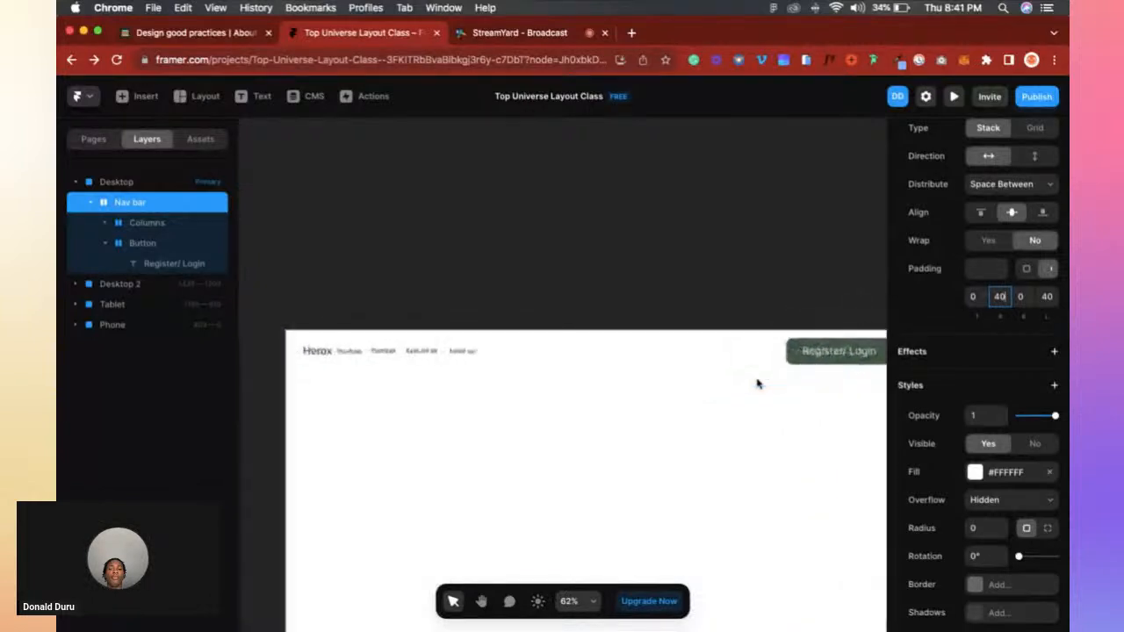
Set the gap of the Columns stack between the Herox text and the menu links to 48.
{"action": "left_click", "coordinate": [458, 356]}
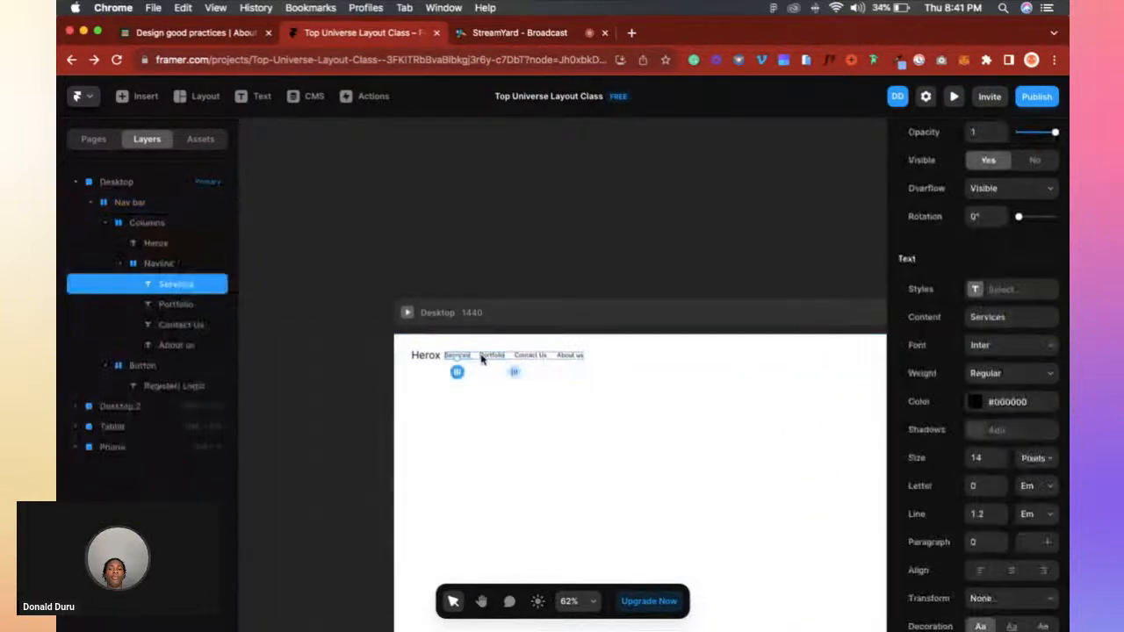
{"action": "scroll", "coordinate": [430, 360], "scroll_direction": "up", "scroll_amount": 9}
{"action": "left_click", "coordinate": [400, 357]}
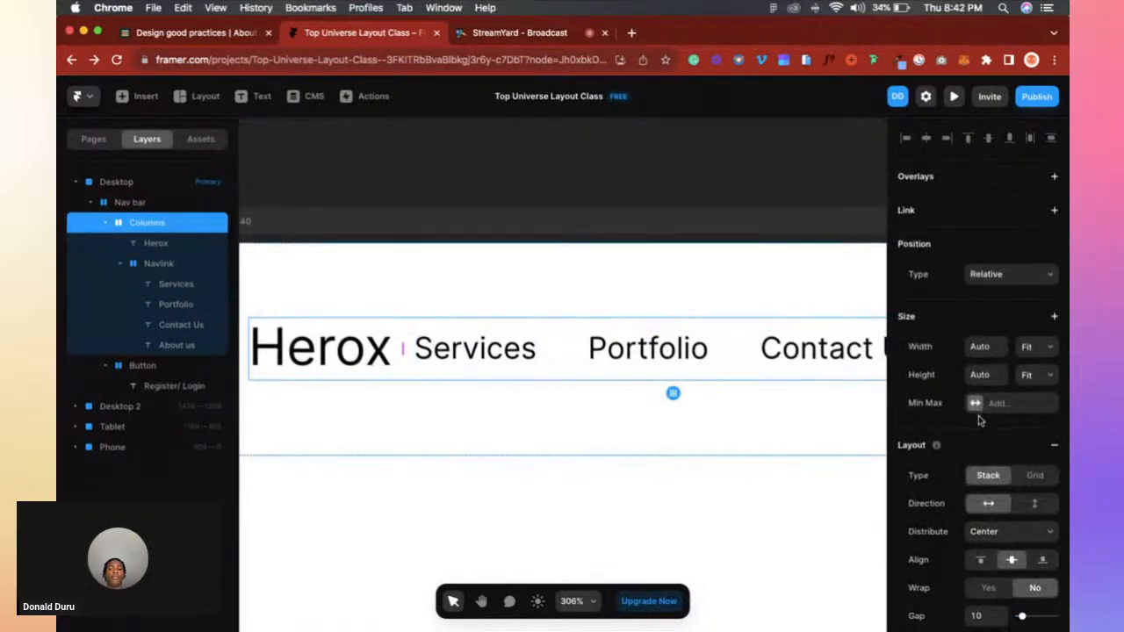
{"action": "scroll", "coordinate": [979, 439], "scroll_direction": "down", "scroll_amount": 3}
{"action": "left_click", "coordinate": [981, 449]}
{"action": "type", "text": "32"}
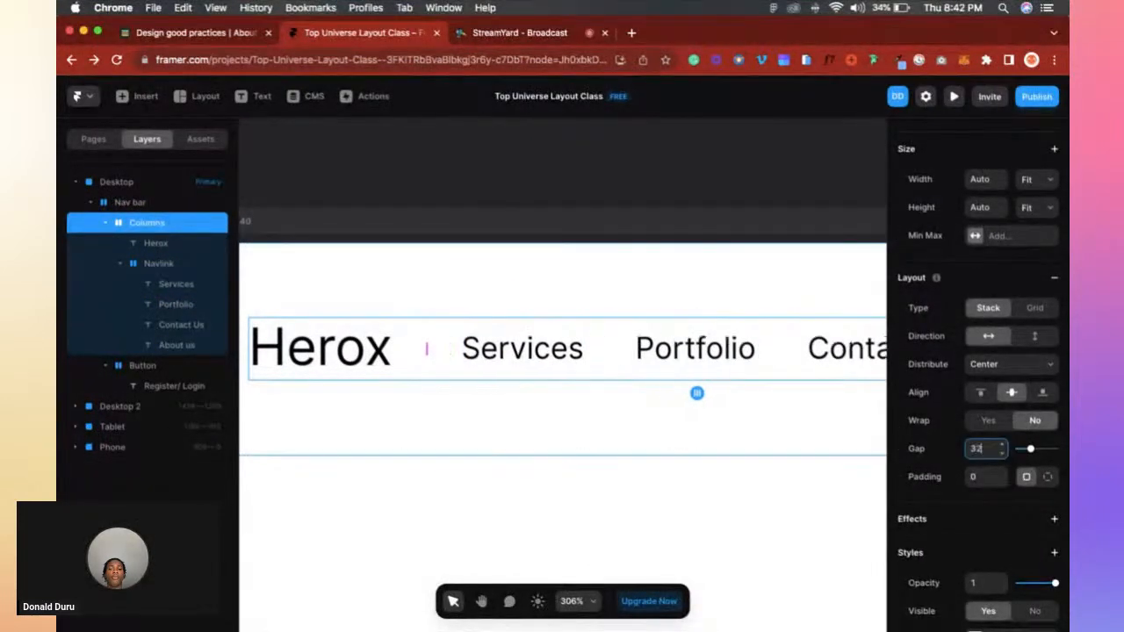
{"action": "scroll", "coordinate": [541, 452], "scroll_direction": "down", "scroll_amount": 2}
{"action": "scroll", "coordinate": [541, 452], "scroll_direction": "down", "scroll_amount": 3}
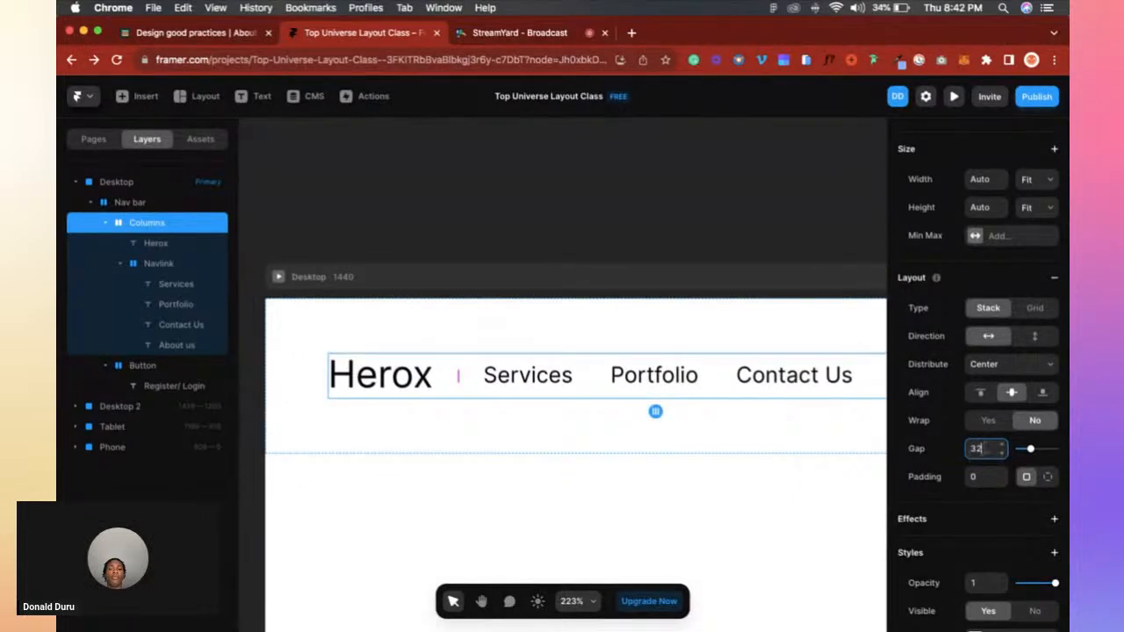
{"action": "left_click", "coordinate": [976, 449]}
{"action": "type", "text": "48"}
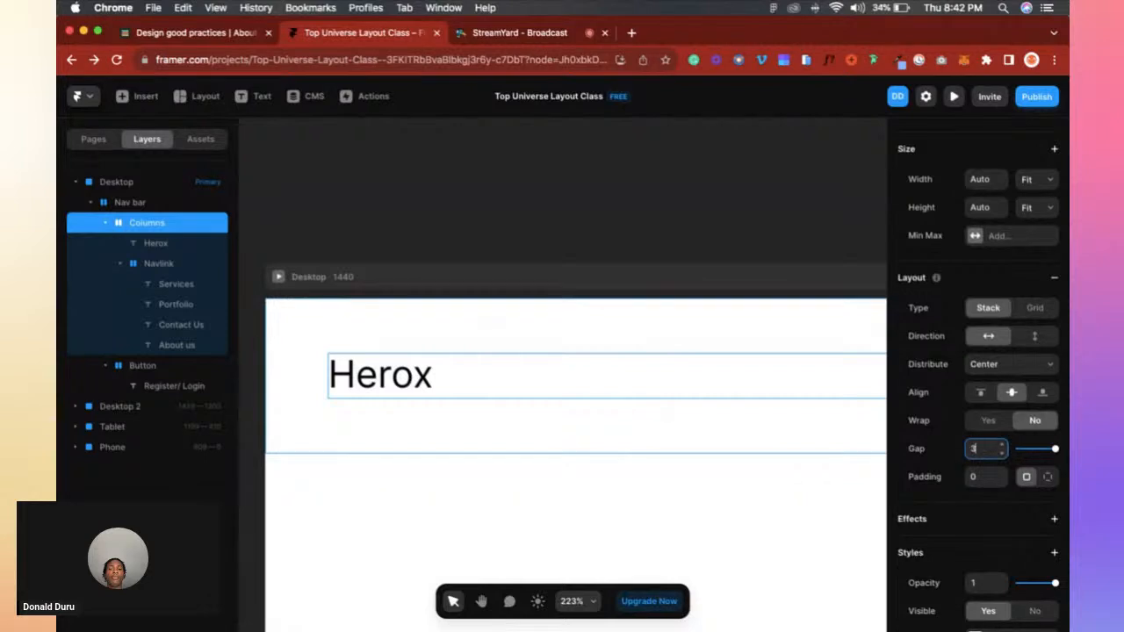
{"action": "type", "text": "8"}
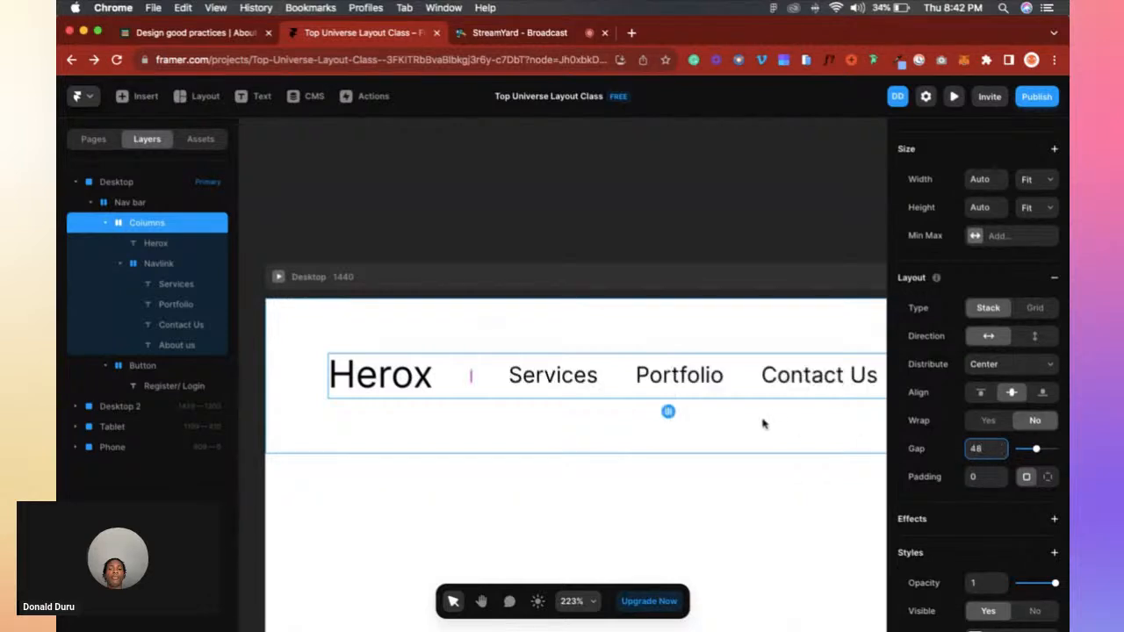
Examine how the Nav bar is laid out on the Desktop, Desktop 2 and Tablet breakpoints.
{"action": "scroll", "coordinate": [762, 424], "scroll_direction": "right", "scroll_amount": 3}
{"action": "scroll", "coordinate": [763, 424], "scroll_direction": "left", "scroll_amount": 2}
{"action": "scroll", "coordinate": [762, 424], "scroll_direction": "down", "scroll_amount": 3}
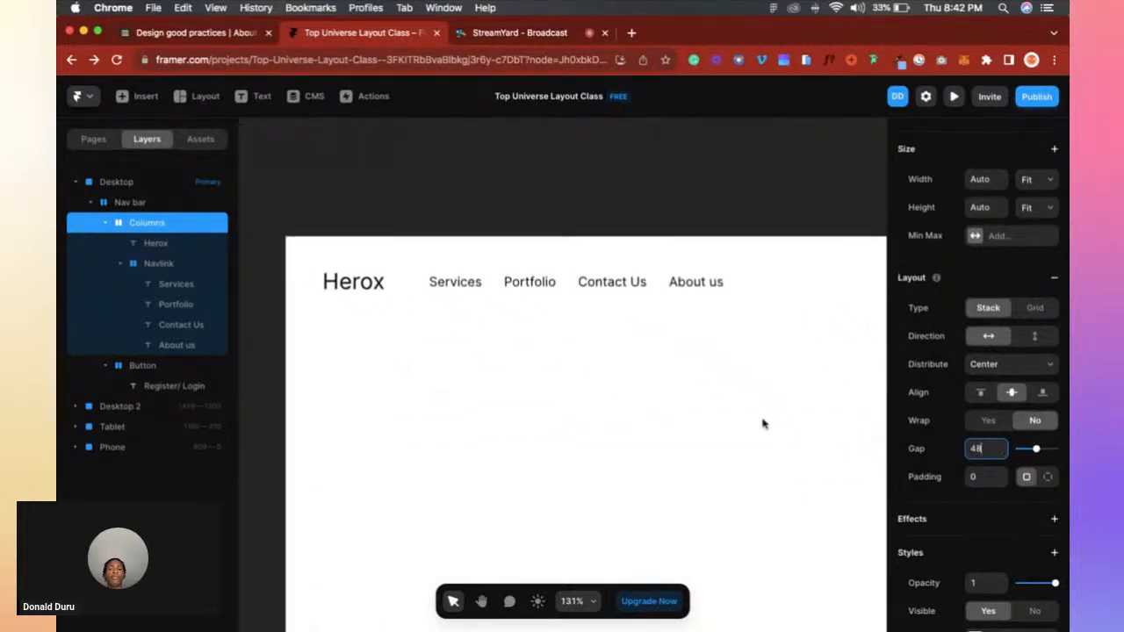
{"action": "scroll", "coordinate": [762, 424], "scroll_direction": "down", "scroll_amount": 5}
{"action": "scroll", "coordinate": [763, 424], "scroll_direction": "right", "scroll_amount": 1}
{"action": "scroll", "coordinate": [778, 367], "scroll_direction": "up", "scroll_amount": 1}
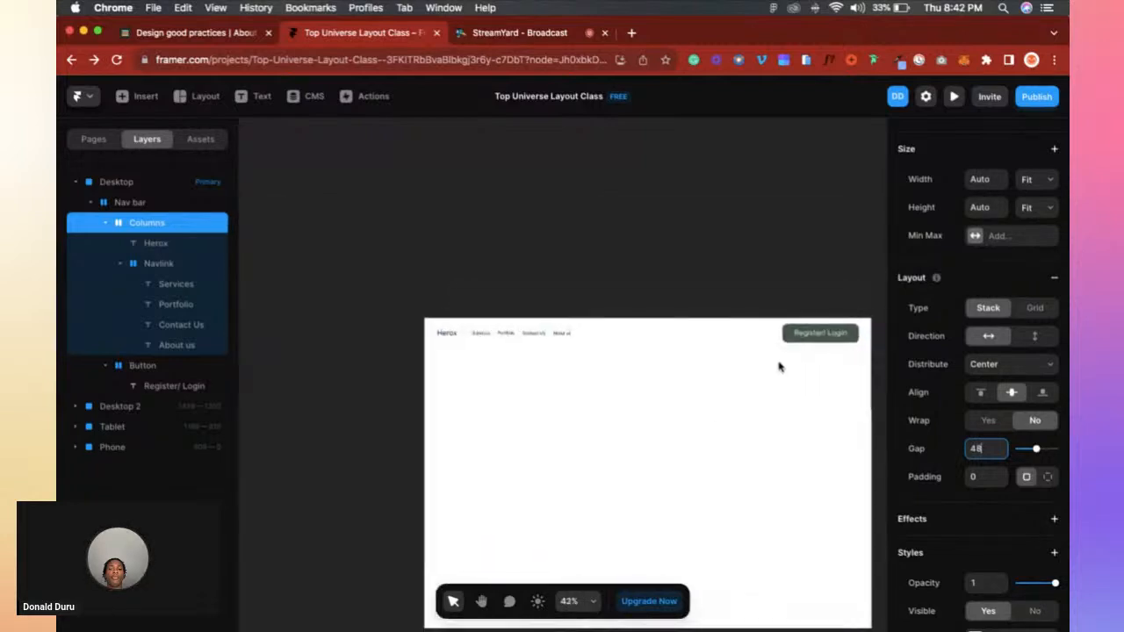
{"action": "scroll", "coordinate": [694, 345], "scroll_direction": "right", "scroll_amount": 3}
{"action": "scroll", "coordinate": [693, 346], "scroll_direction": "down", "scroll_amount": 5}
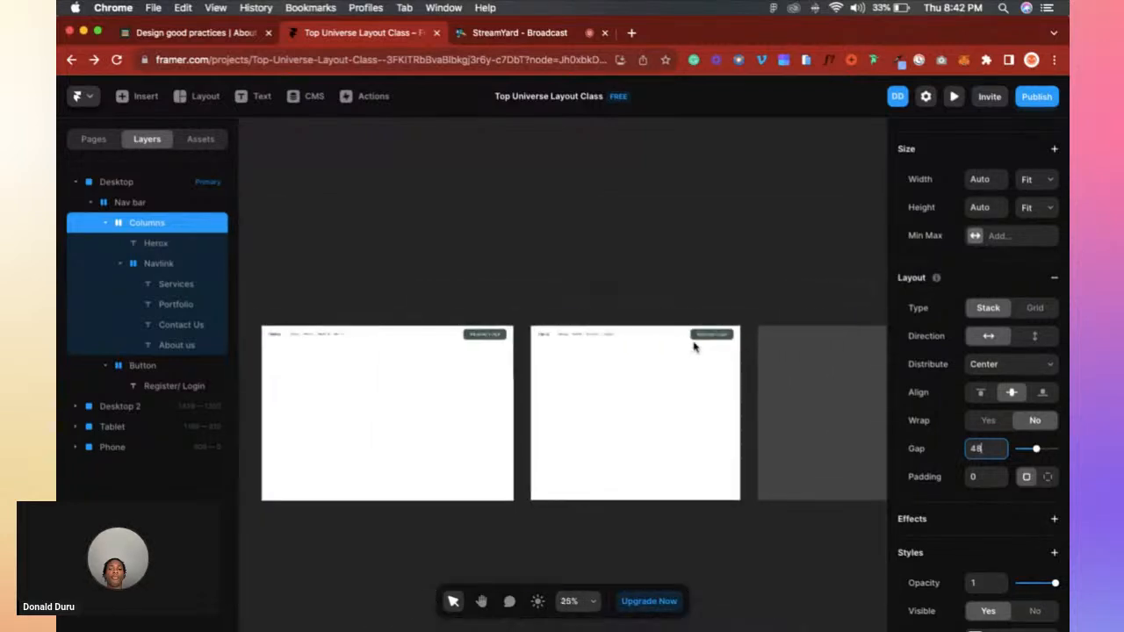
{"action": "left_click", "coordinate": [694, 342]}
{"action": "scroll", "coordinate": [694, 342], "scroll_direction": "up", "scroll_amount": 5}
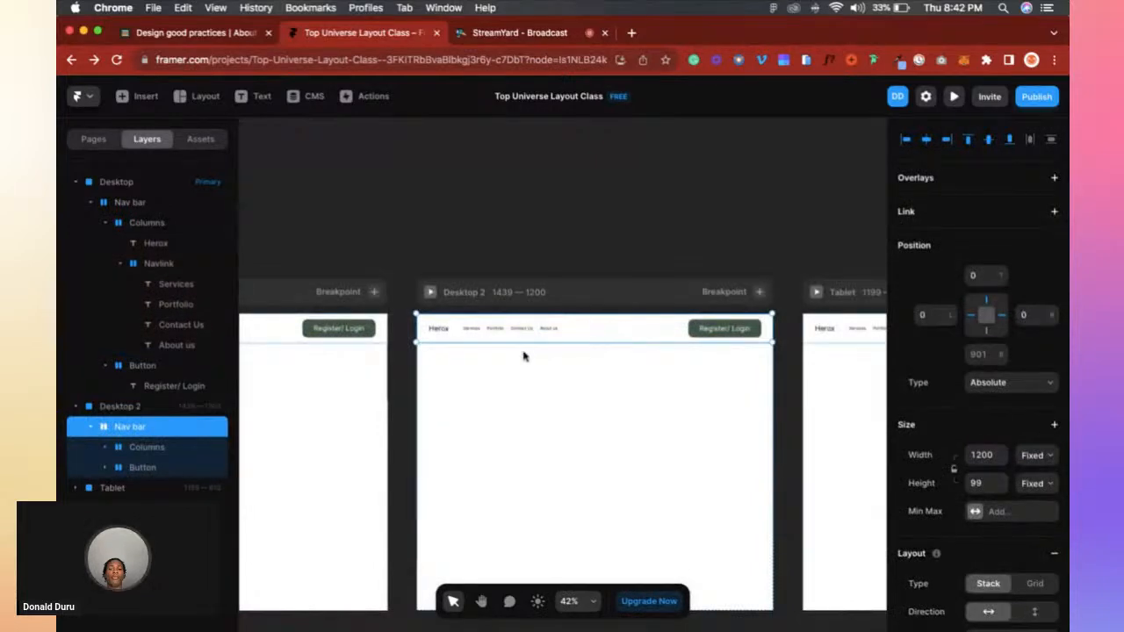
{"action": "scroll", "coordinate": [525, 357], "scroll_direction": "up", "scroll_amount": 5}
{"action": "scroll", "coordinate": [524, 356], "scroll_direction": "right", "scroll_amount": 3}
{"action": "scroll", "coordinate": [523, 354], "scroll_direction": "down", "scroll_amount": 5}
{"action": "scroll", "coordinate": [550, 348], "scroll_direction": "up", "scroll_amount": 4}
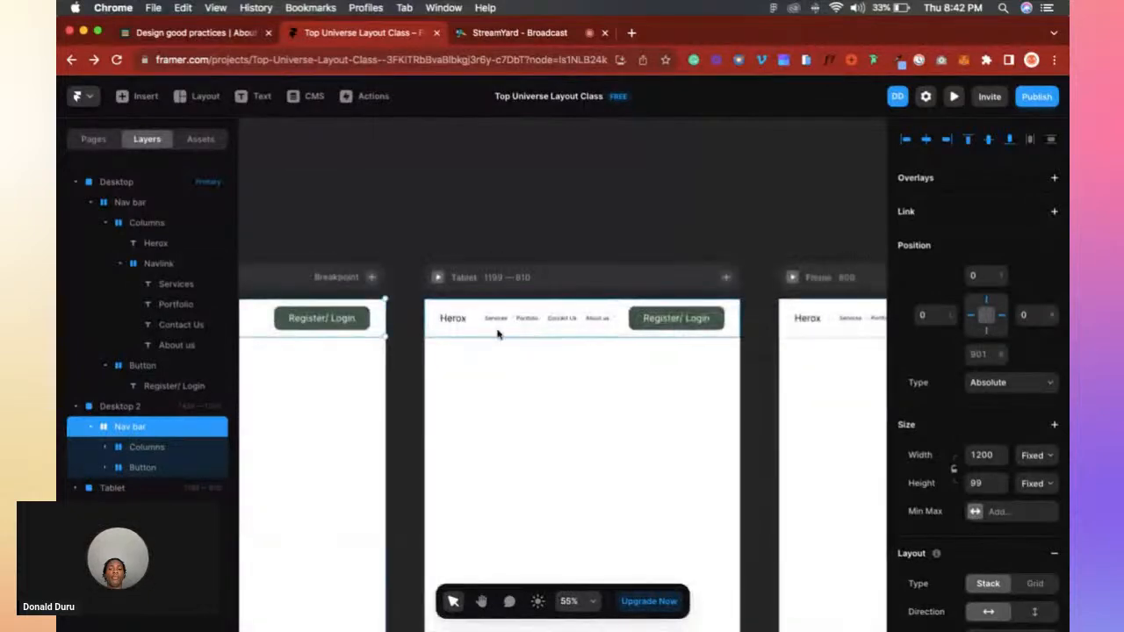
Inspect the spacing between the Herox text, menu links and button in the Tablet Nav bar.
{"action": "scroll", "coordinate": [605, 311], "scroll_direction": "up", "scroll_amount": 5}
{"action": "scroll", "coordinate": [657, 327], "scroll_direction": "up", "scroll_amount": 1}
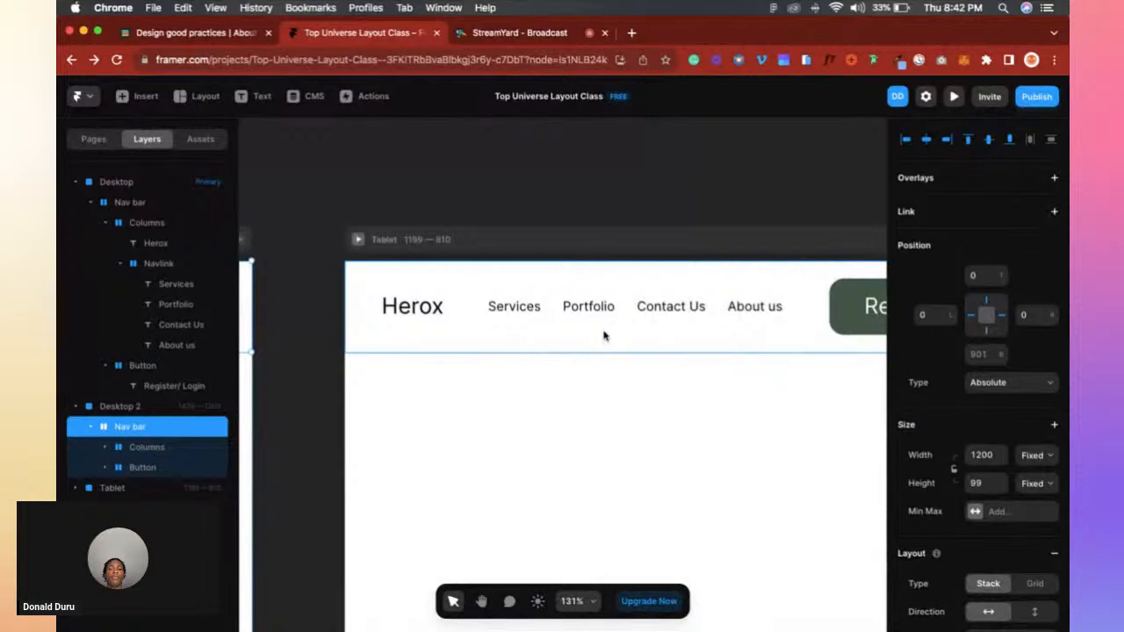
{"action": "left_click", "coordinate": [603, 335]}
{"action": "scroll", "coordinate": [607, 333], "scroll_direction": "down", "scroll_amount": 4}
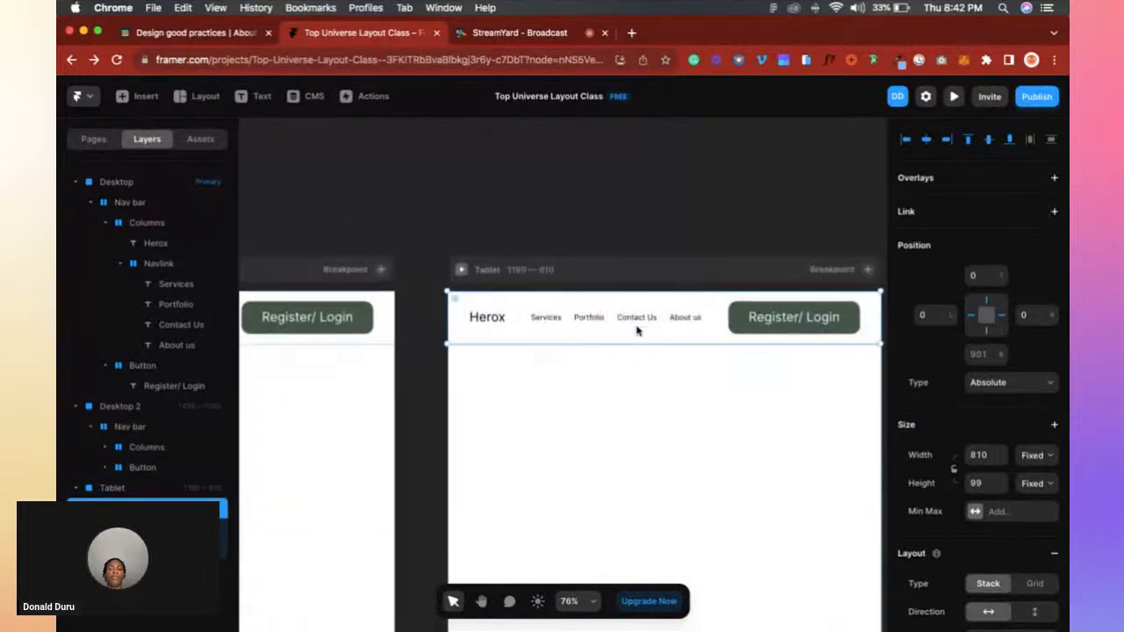
{"action": "scroll", "coordinate": [676, 323], "scroll_direction": "up", "scroll_amount": 5}
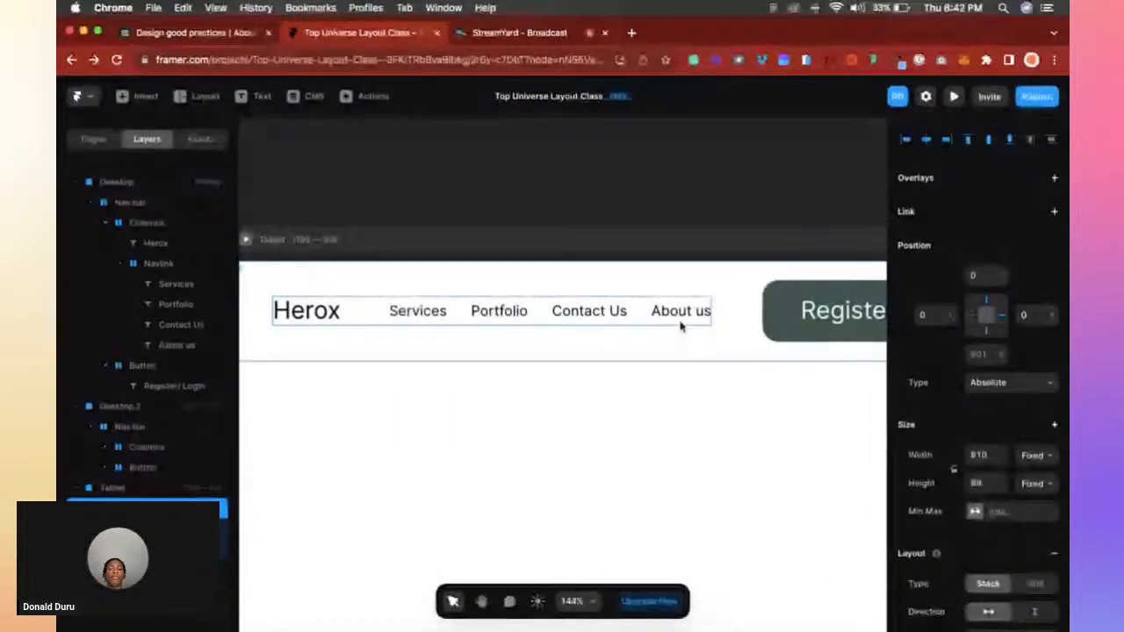
{"action": "scroll", "coordinate": [677, 324], "scroll_direction": "down", "scroll_amount": 5}
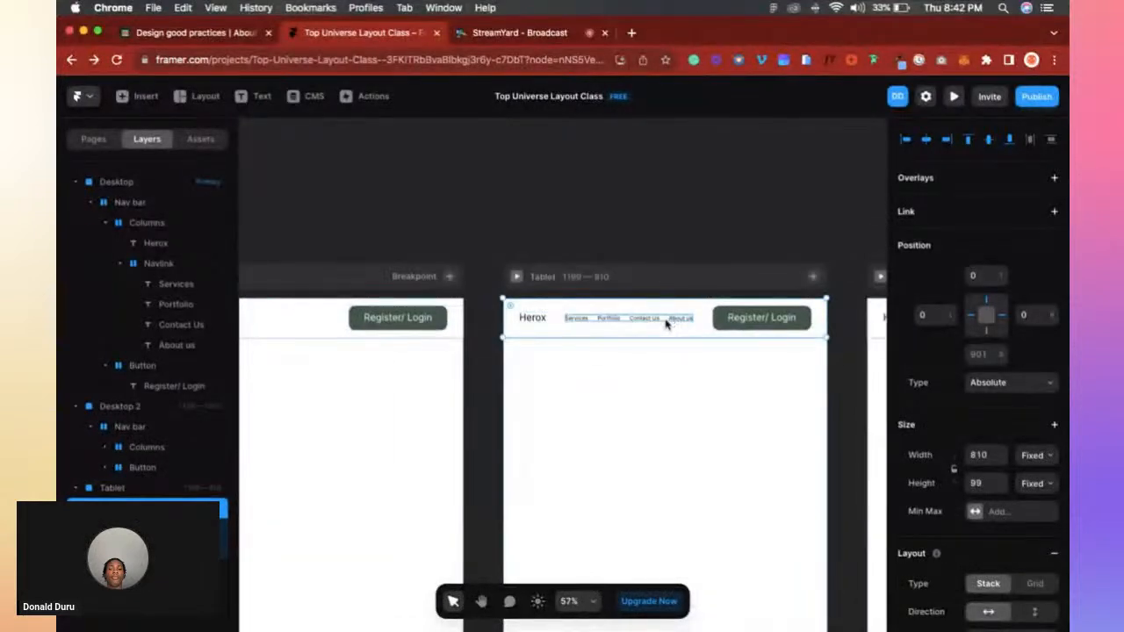
{"action": "scroll", "coordinate": [668, 324], "scroll_direction": "up", "scroll_amount": 4}
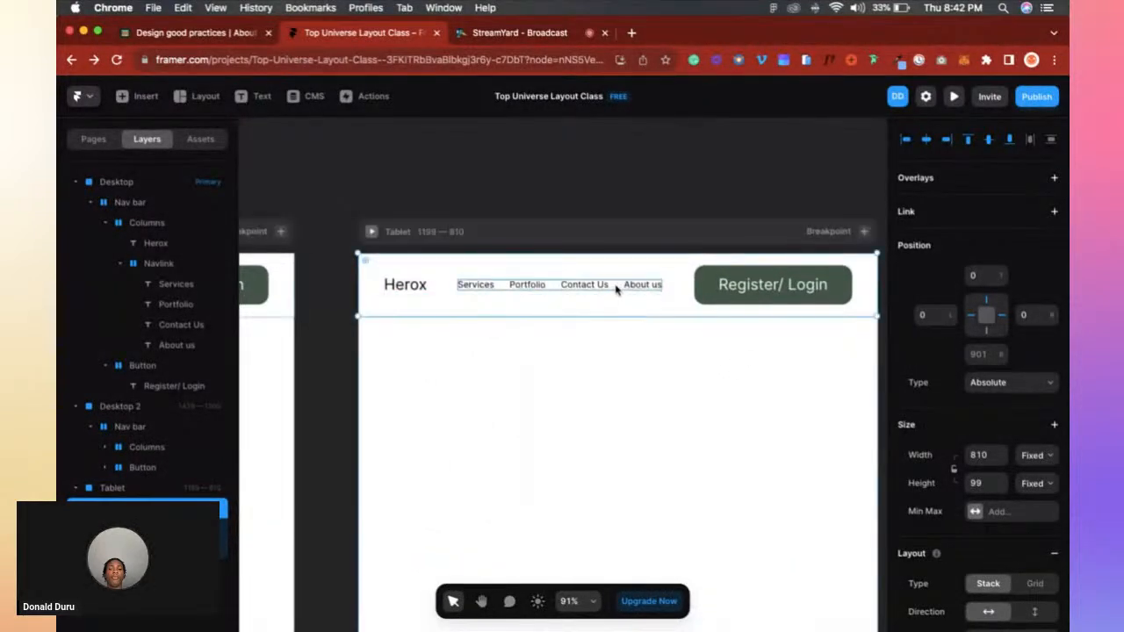
Search the insert library for Icon and place a Feather icon between Herox and the menu links in the Tablet Nav bar.
{"action": "left_click", "coordinate": [616, 289]}
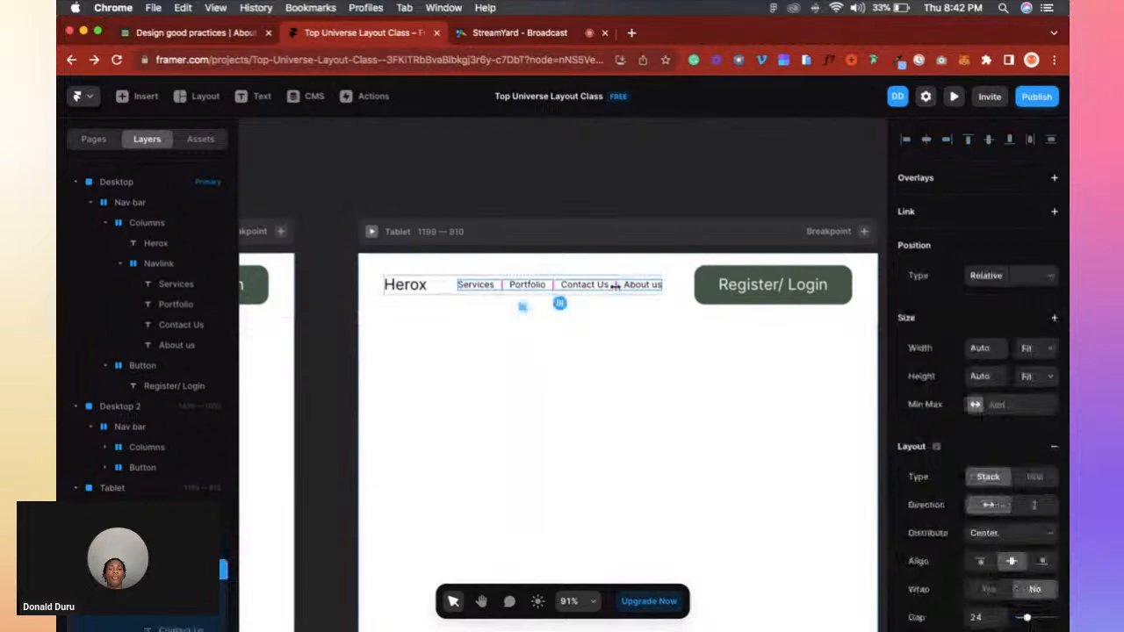
{"action": "left_click", "coordinate": [139, 96]}
{"action": "type", "text": "Icon"}
{"action": "left_click_drag", "start_coordinate": [97, 217], "coordinate": [444, 283]}
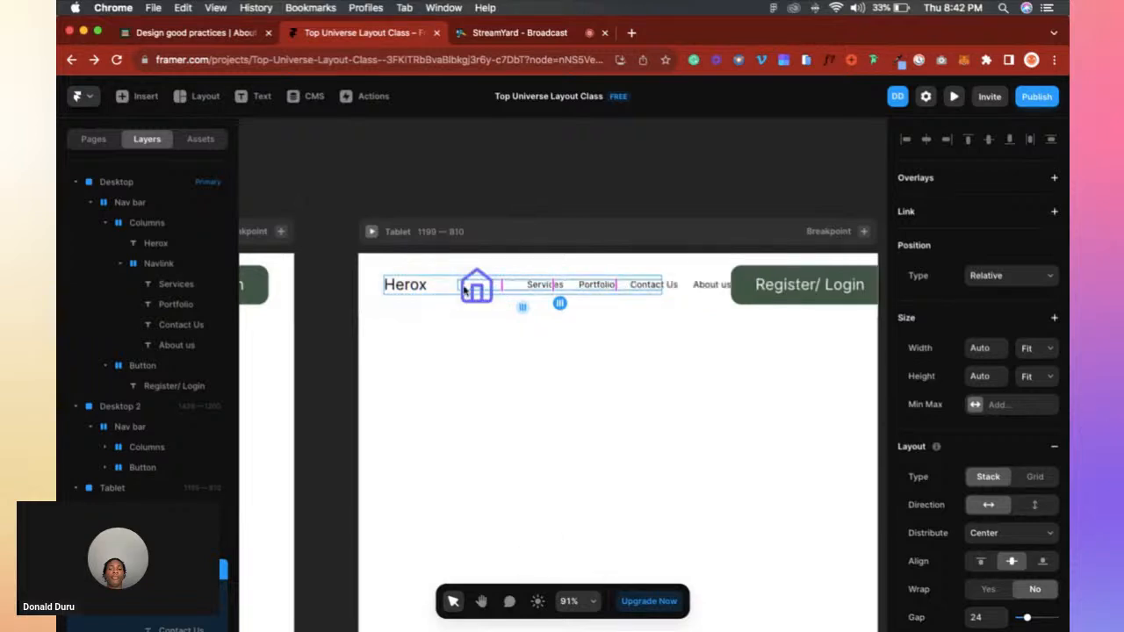
Set the inserted house icon's width and height to 24 each.
{"action": "scroll", "coordinate": [474, 288], "scroll_direction": "up", "scroll_amount": 5}
{"action": "left_click", "coordinate": [977, 313]}
{"action": "type", "text": "24"}
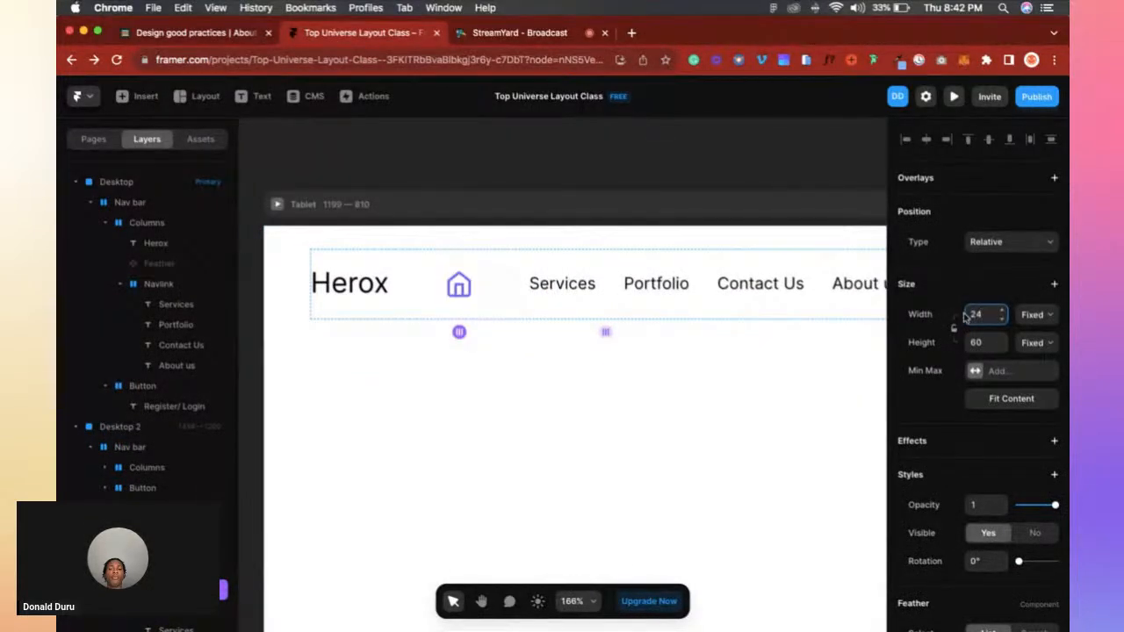
{"action": "key", "text": "Tab"}
{"action": "type", "text": "24"}
{"action": "left_click", "coordinate": [459, 283]}
Change the Feather icon in the Tablet Nav bar from the house to the Menu icon.
{"action": "scroll", "coordinate": [1045, 439], "scroll_direction": "down", "scroll_amount": 5}
{"action": "scroll", "coordinate": [1065, 470], "scroll_direction": "down", "scroll_amount": 1}
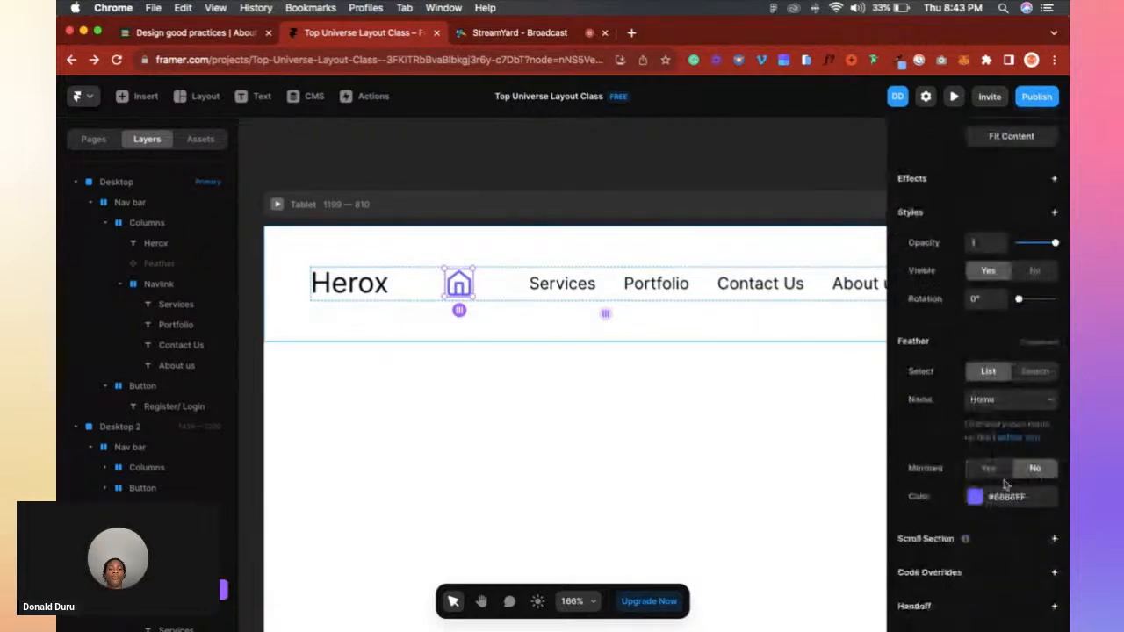
{"action": "left_click", "coordinate": [998, 401]}
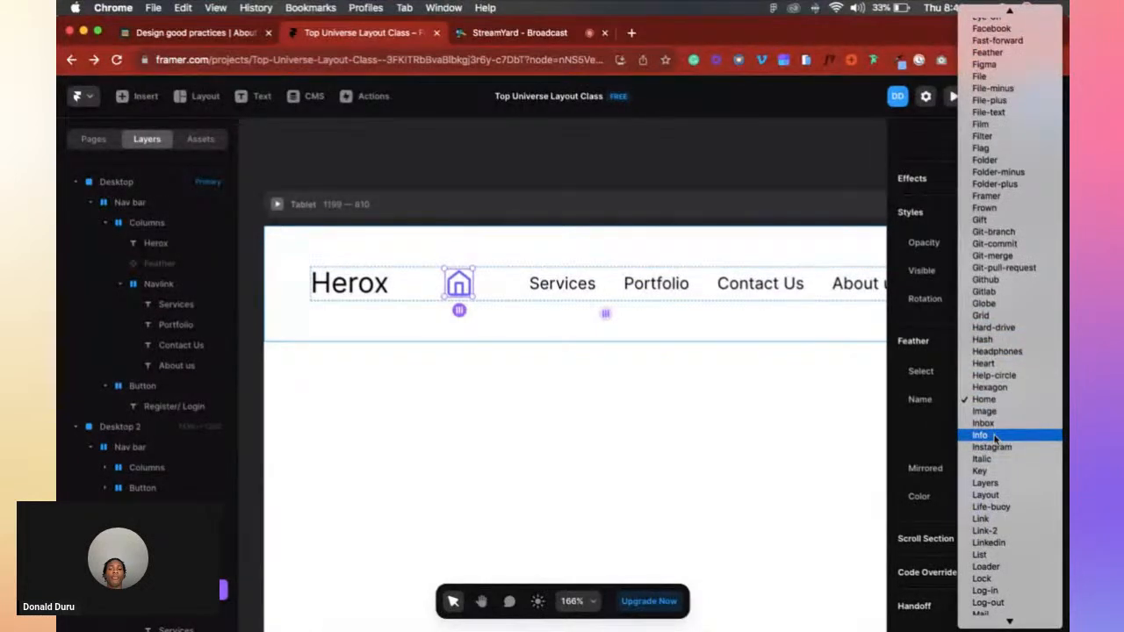
{"action": "left_click", "coordinate": [979, 556]}
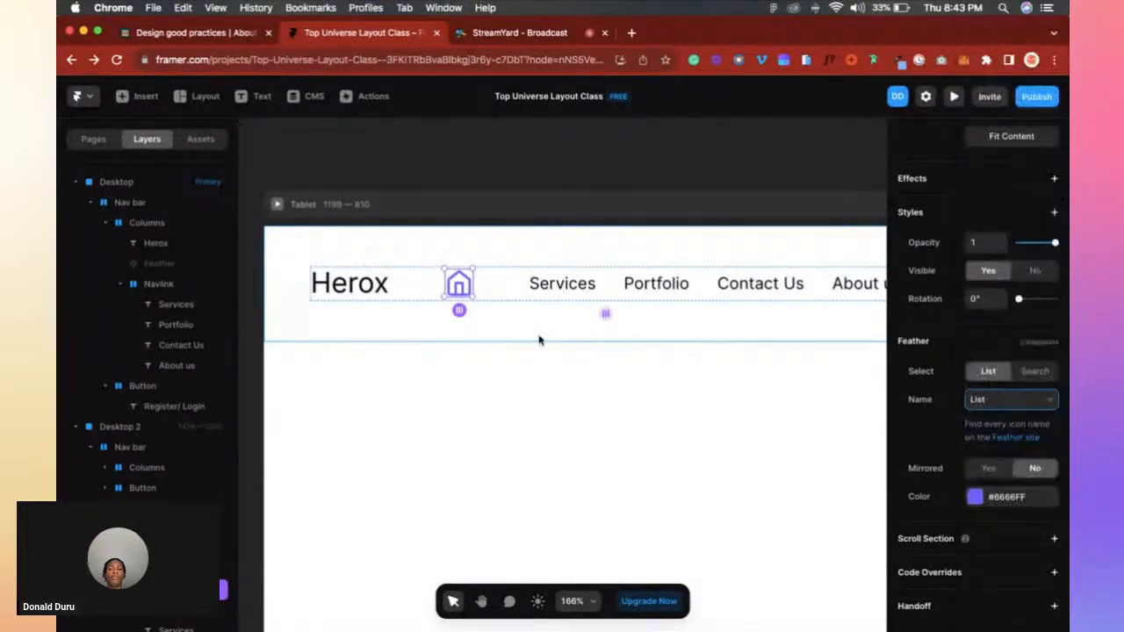
{"action": "left_click", "coordinate": [1011, 401]}
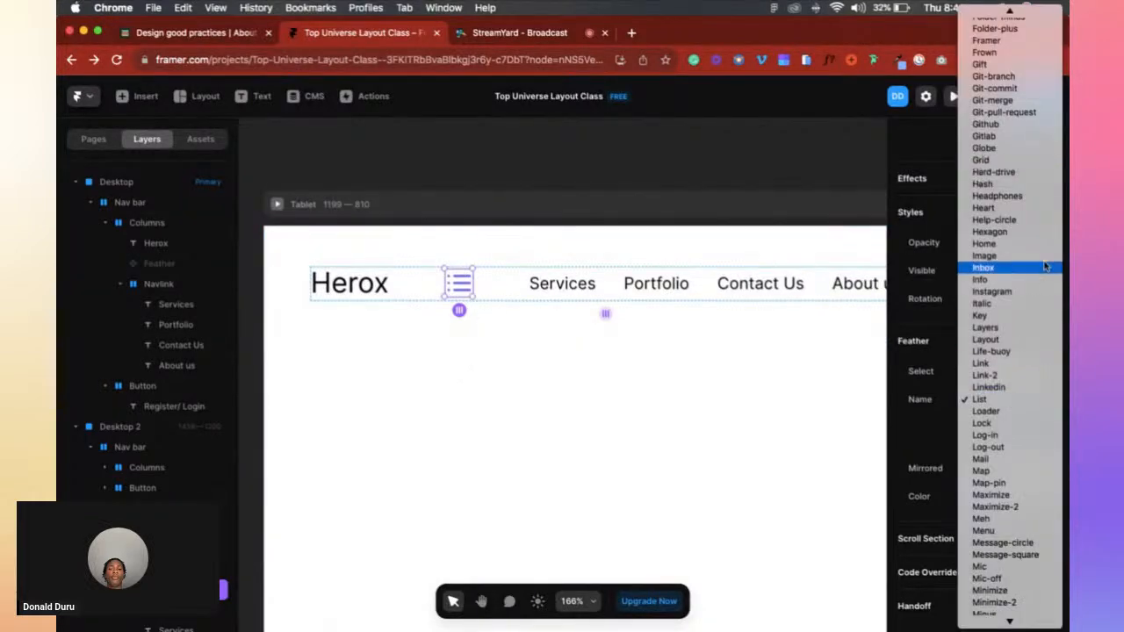
{"action": "scroll", "coordinate": [1033, 215], "scroll_direction": "up", "scroll_amount": 4}
{"action": "scroll", "coordinate": [1033, 273], "scroll_direction": "down", "scroll_amount": 10}
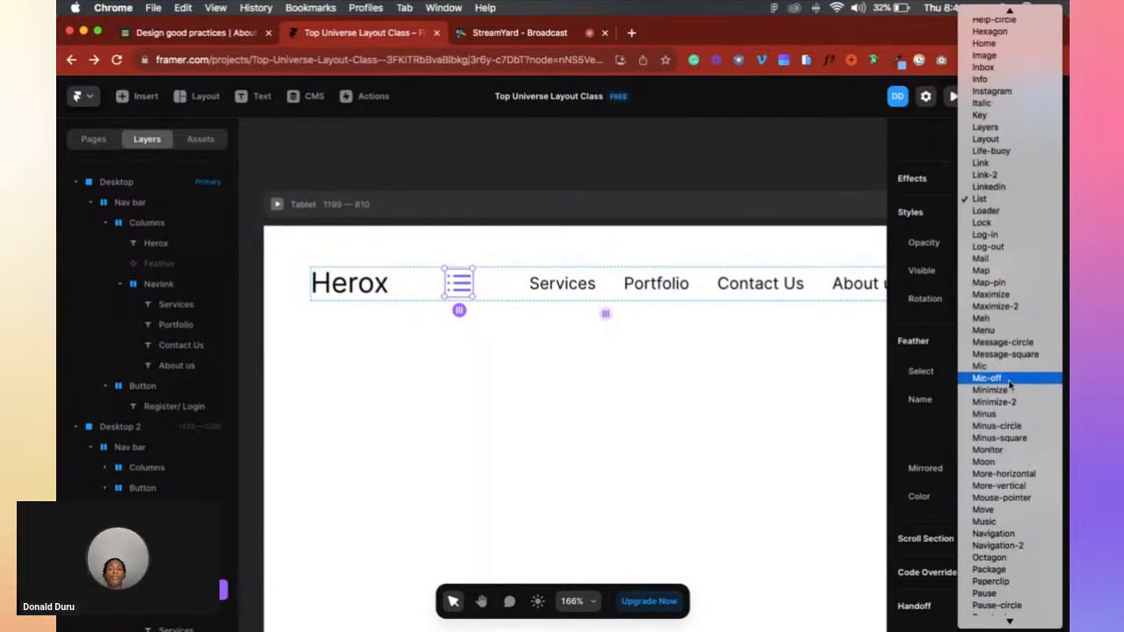
{"action": "left_click", "coordinate": [1001, 331]}
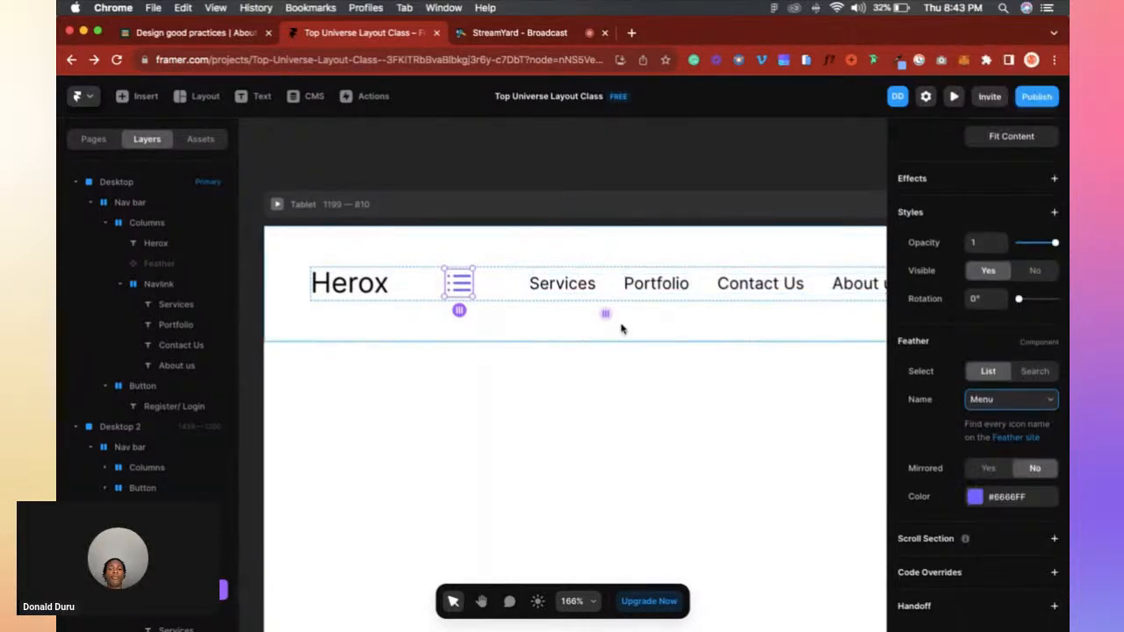
{"action": "left_click", "coordinate": [596, 357]}
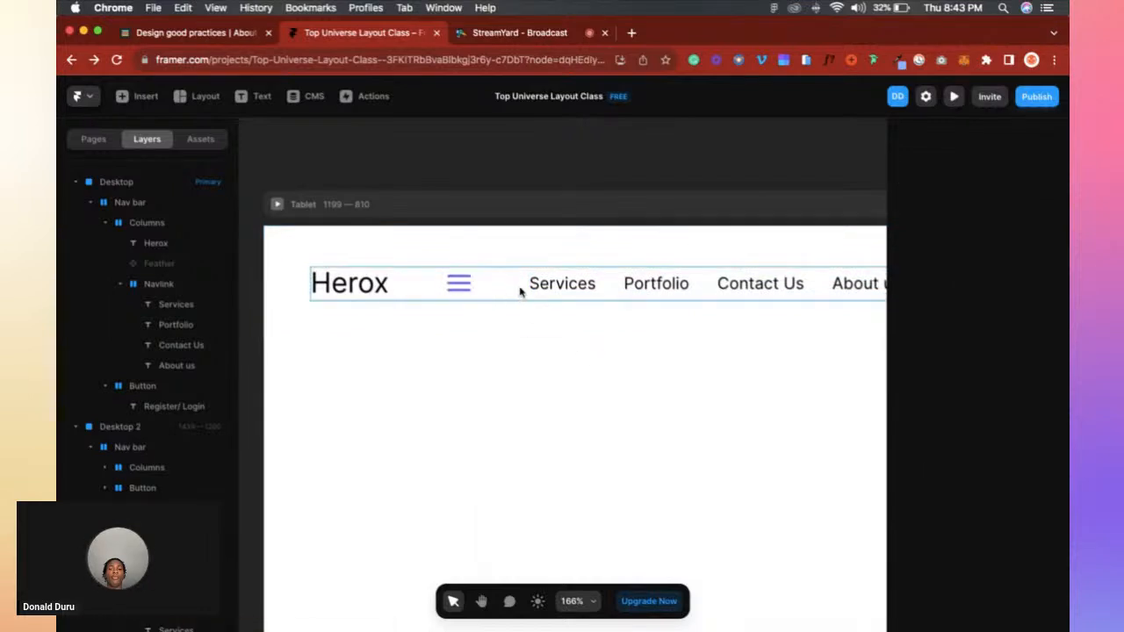
Hide the Navlink stack with its four menu links in the Tablet Nav bar.
{"action": "double_click", "coordinate": [571, 292]}
{"action": "scroll", "coordinate": [568, 318], "scroll_direction": "down", "scroll_amount": 3}
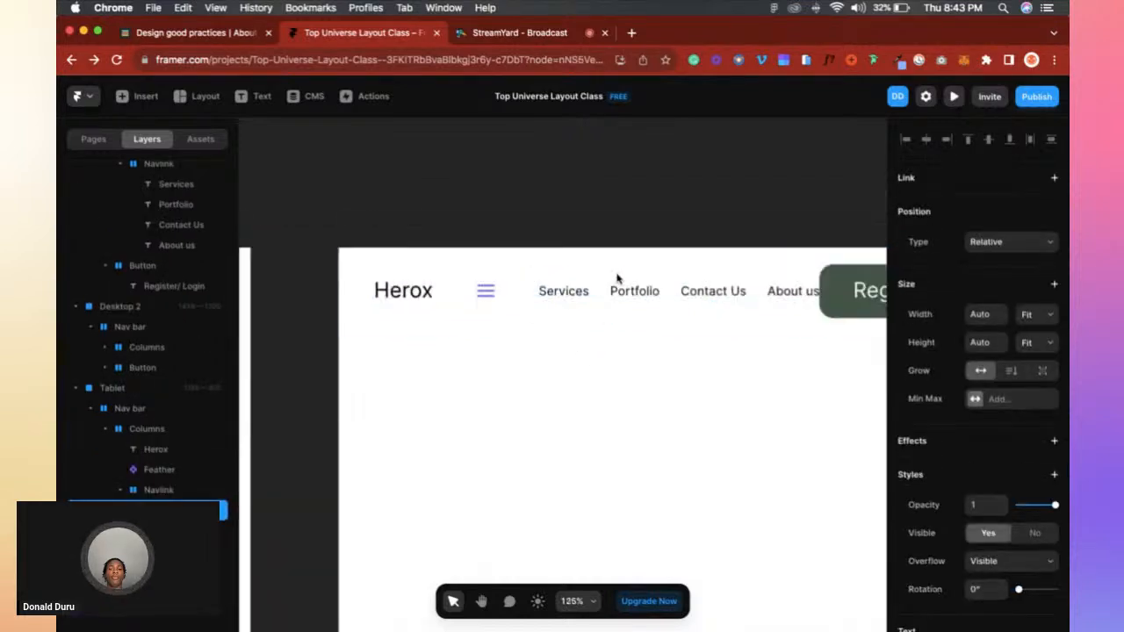
{"action": "left_click", "coordinate": [615, 288]}
{"action": "scroll", "coordinate": [610, 296], "scroll_direction": "right", "scroll_amount": 2}
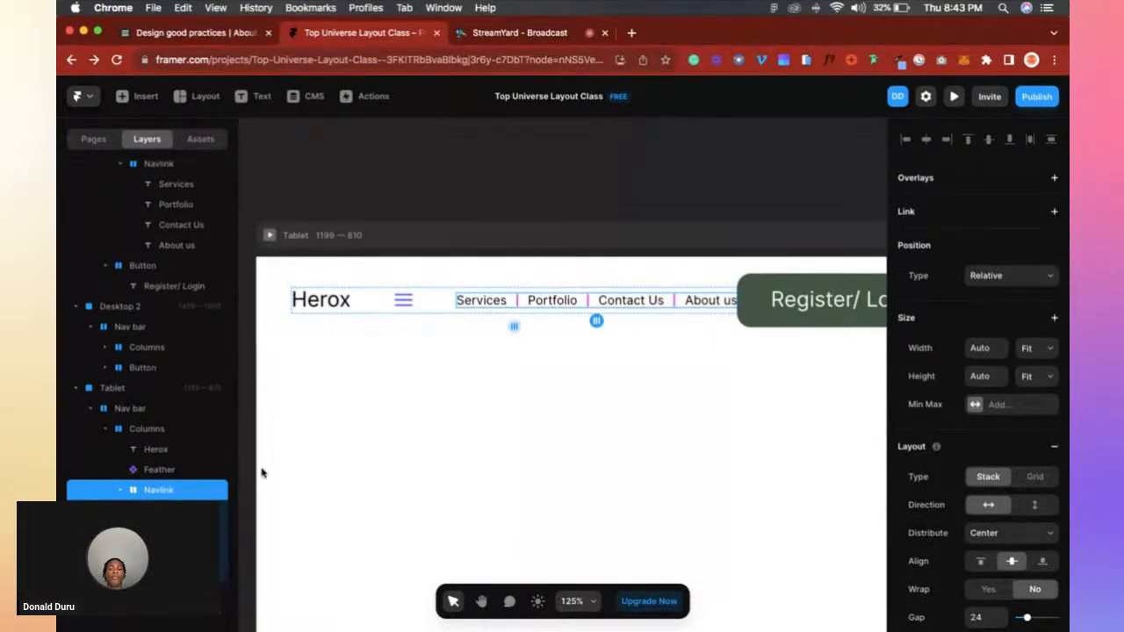
{"action": "right_click", "coordinate": [151, 492]}
{"action": "left_click", "coordinate": [228, 505]}
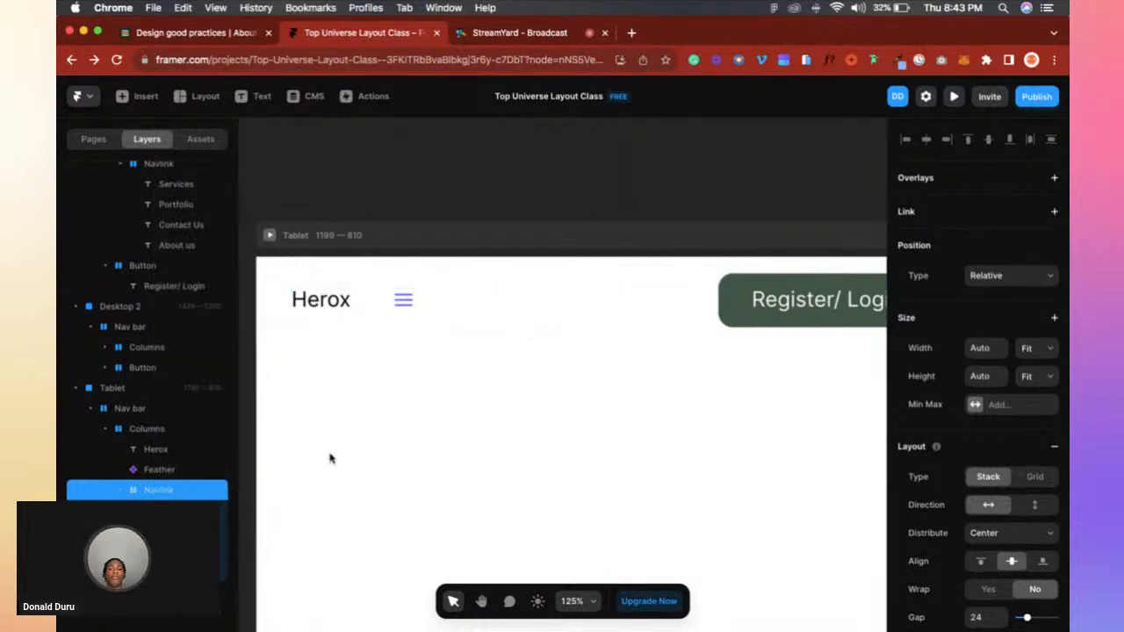
Delete the Register/ Login button from the Tablet Nav bar.
{"action": "scroll", "coordinate": [330, 458], "scroll_direction": "right", "scroll_amount": 3}
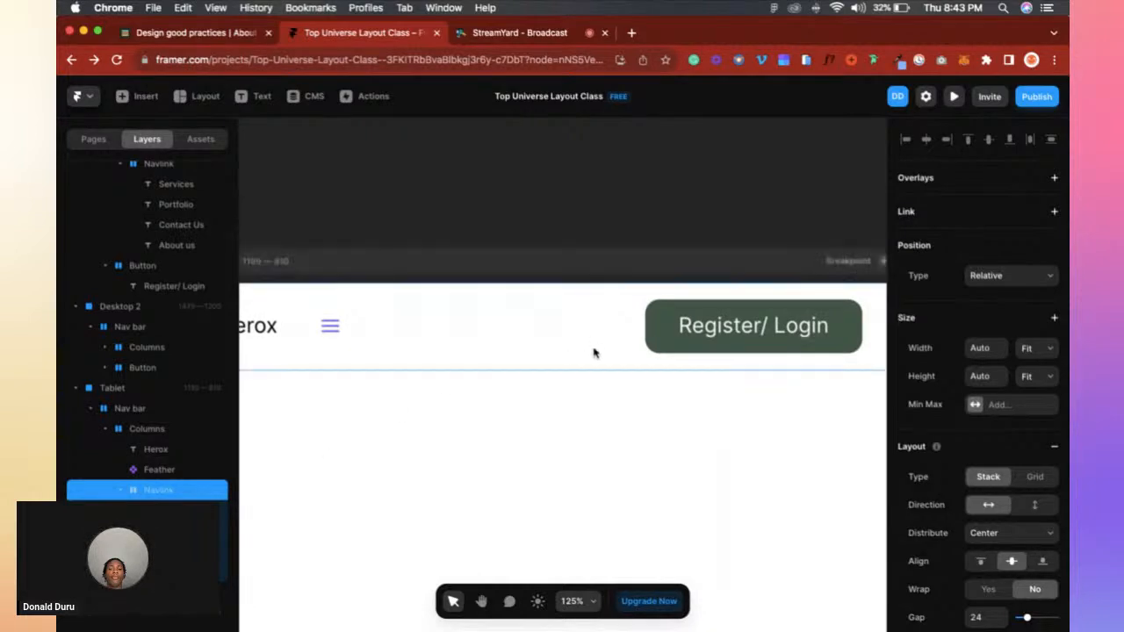
{"action": "left_click", "coordinate": [661, 347]}
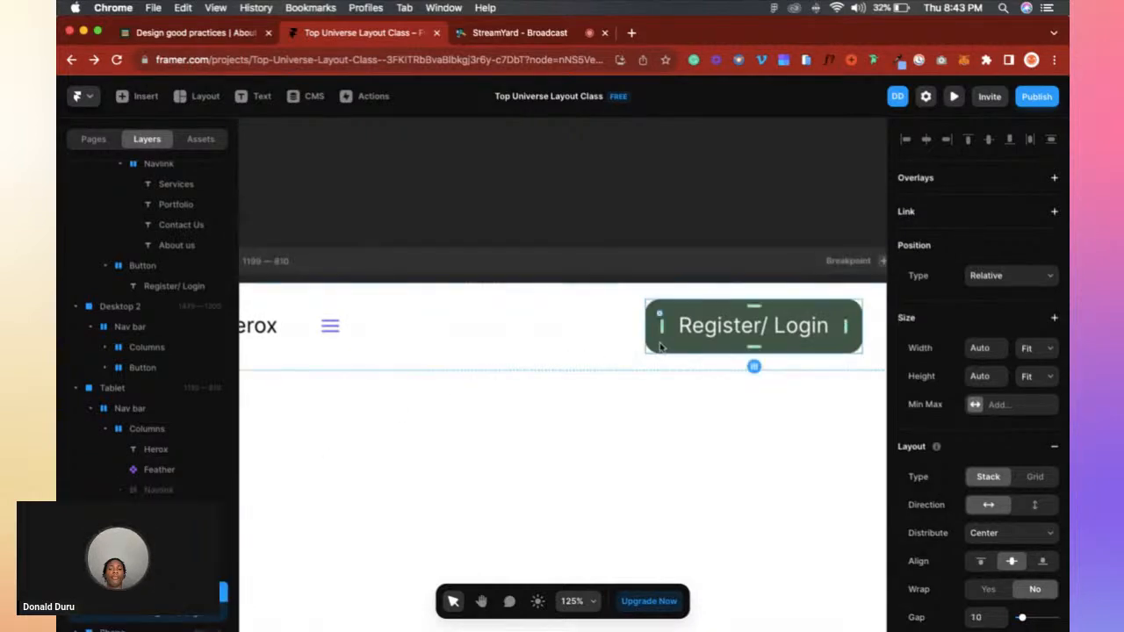
{"action": "key", "text": "Delete"}
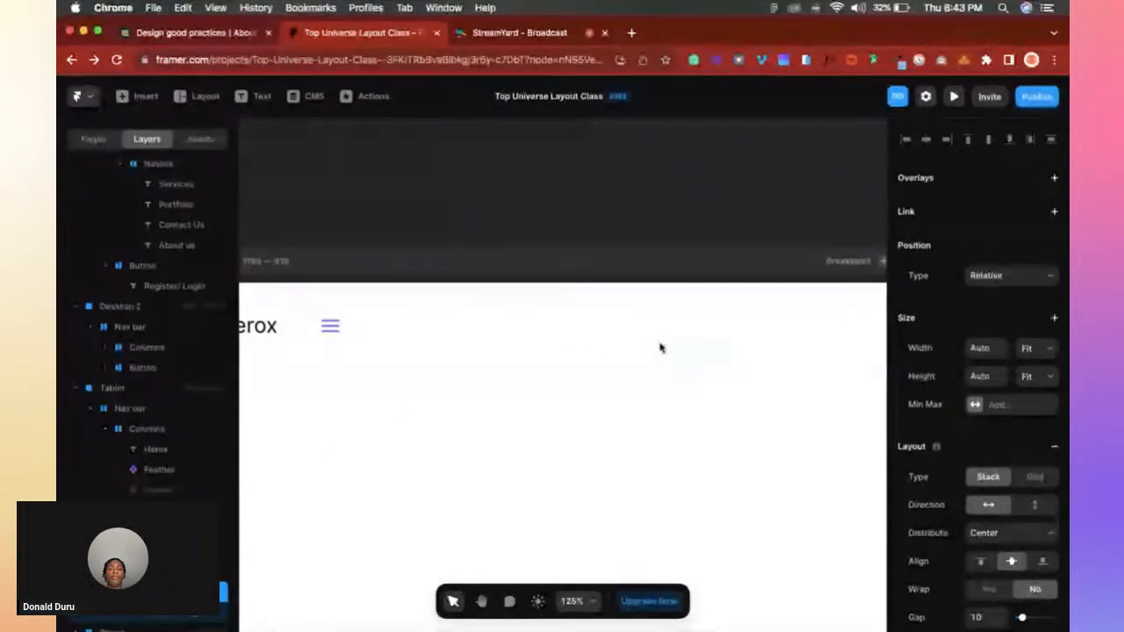
{"action": "scroll", "coordinate": [661, 347], "scroll_direction": "down", "scroll_amount": 5}
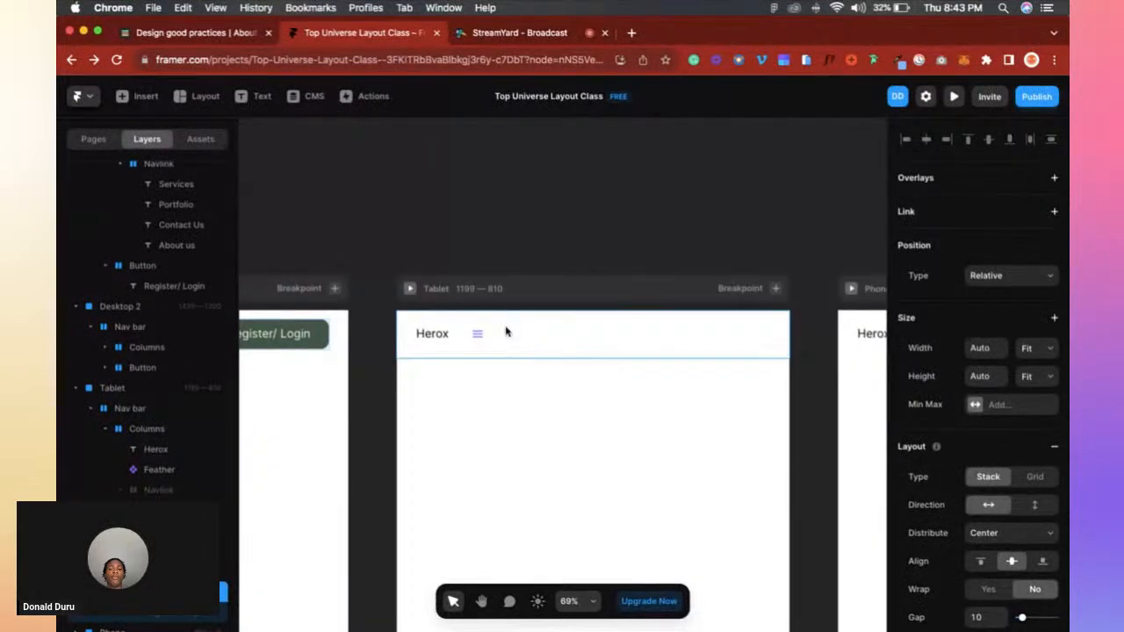
{"action": "scroll", "coordinate": [452, 334], "scroll_direction": "up", "scroll_amount": 5}
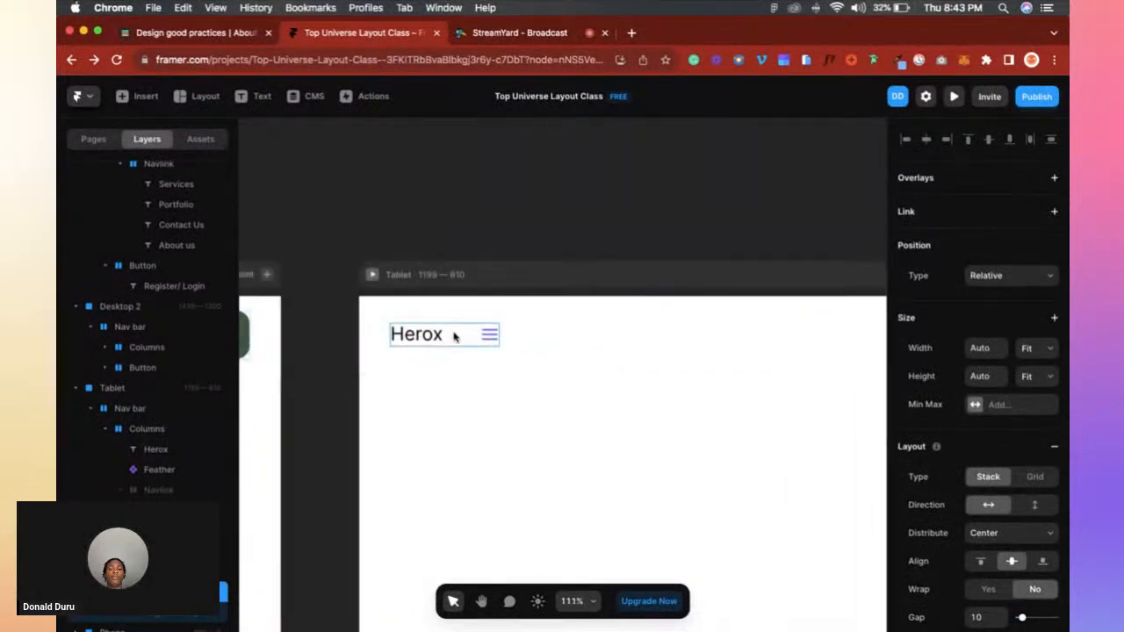
{"action": "left_click", "coordinate": [454, 336]}
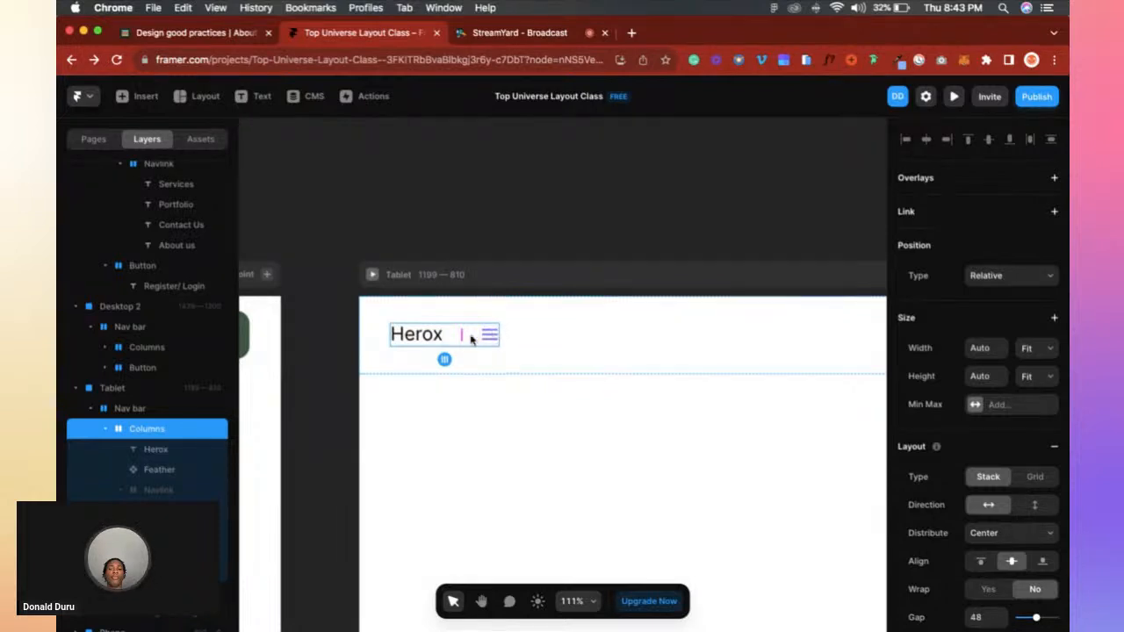
{"action": "scroll", "coordinate": [983, 509], "scroll_direction": "down", "scroll_amount": 1}
{"action": "left_click", "coordinate": [983, 504]}
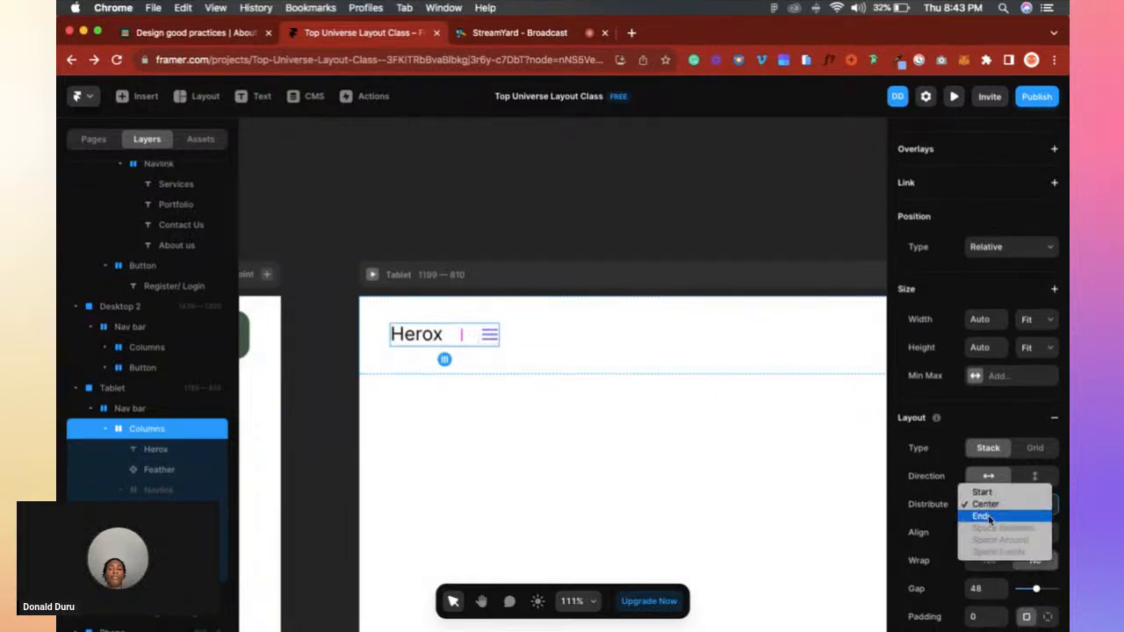
{"action": "left_click", "coordinate": [521, 340]}
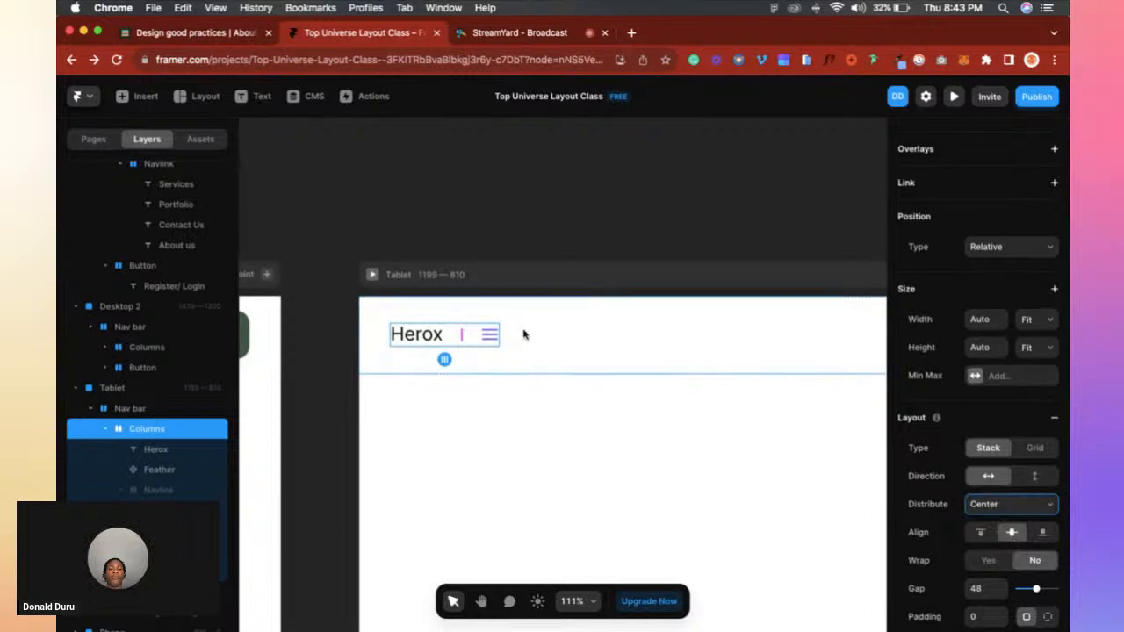
{"action": "left_click", "coordinate": [132, 409]}
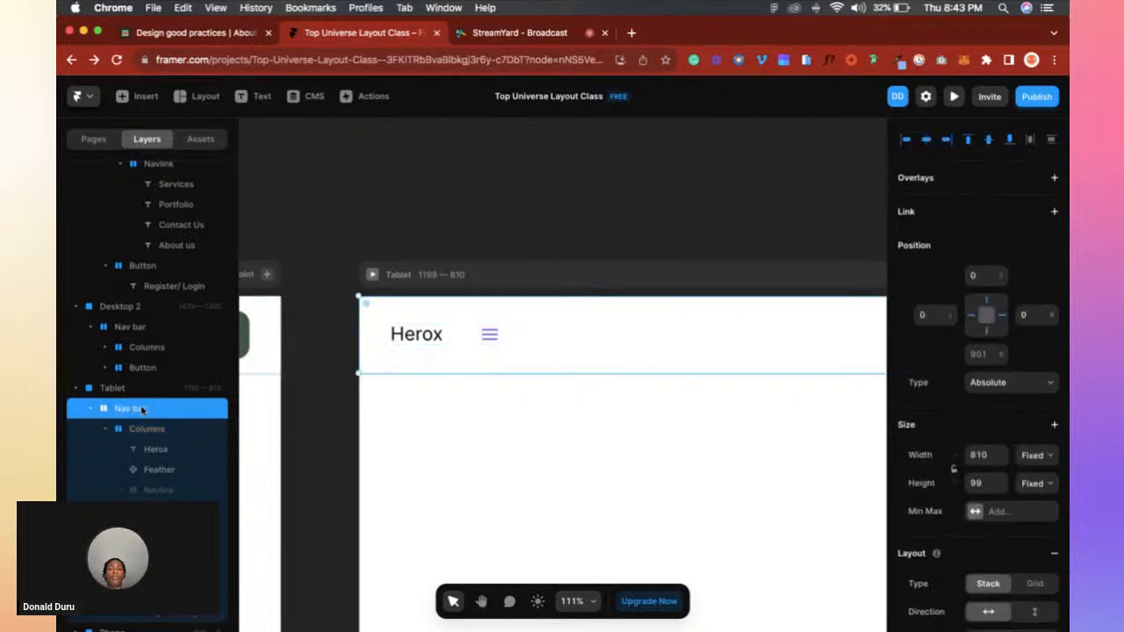
{"action": "scroll", "coordinate": [582, 340], "scroll_direction": "down", "scroll_amount": 5}
{"action": "scroll", "coordinate": [512, 341], "scroll_direction": "up", "scroll_amount": 5}
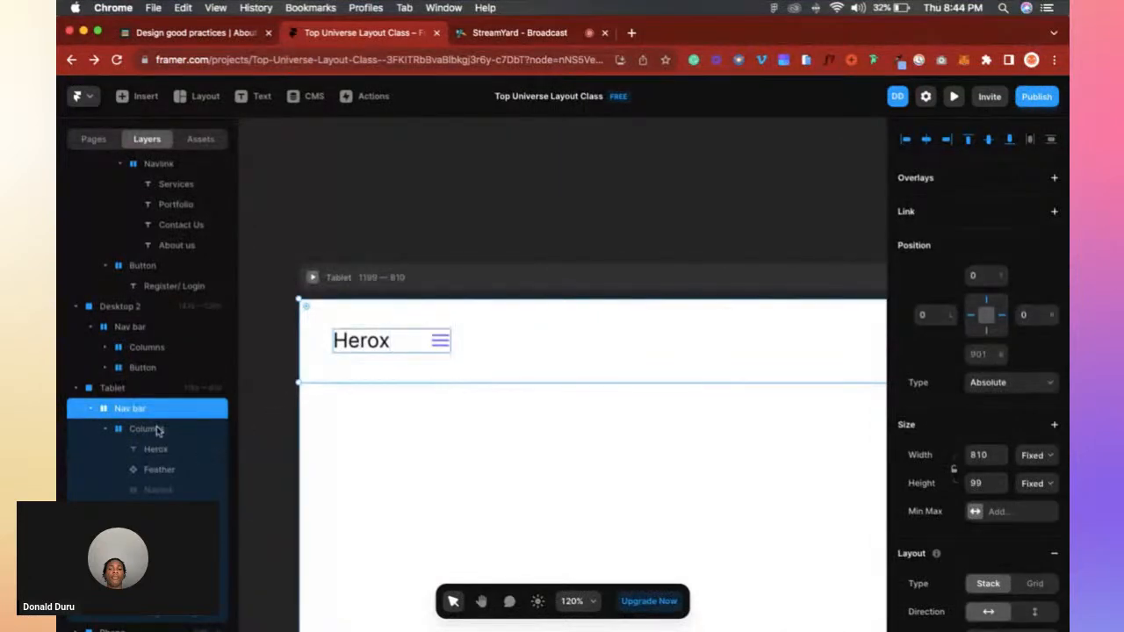
{"action": "left_click", "coordinate": [103, 434]}
{"action": "left_click", "coordinate": [104, 431]}
{"action": "key", "text": "Escape"}
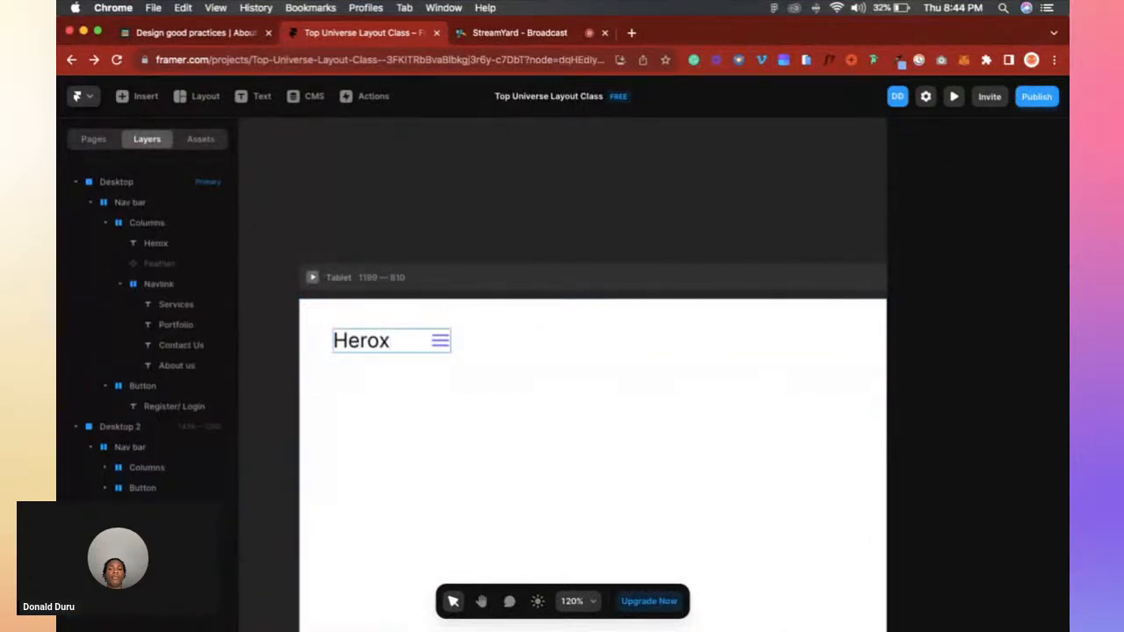
Set the Tablet Nav bar's width to Relative at 100%.
{"action": "left_click", "coordinate": [392, 341]}
{"action": "left_click", "coordinate": [580, 342]}
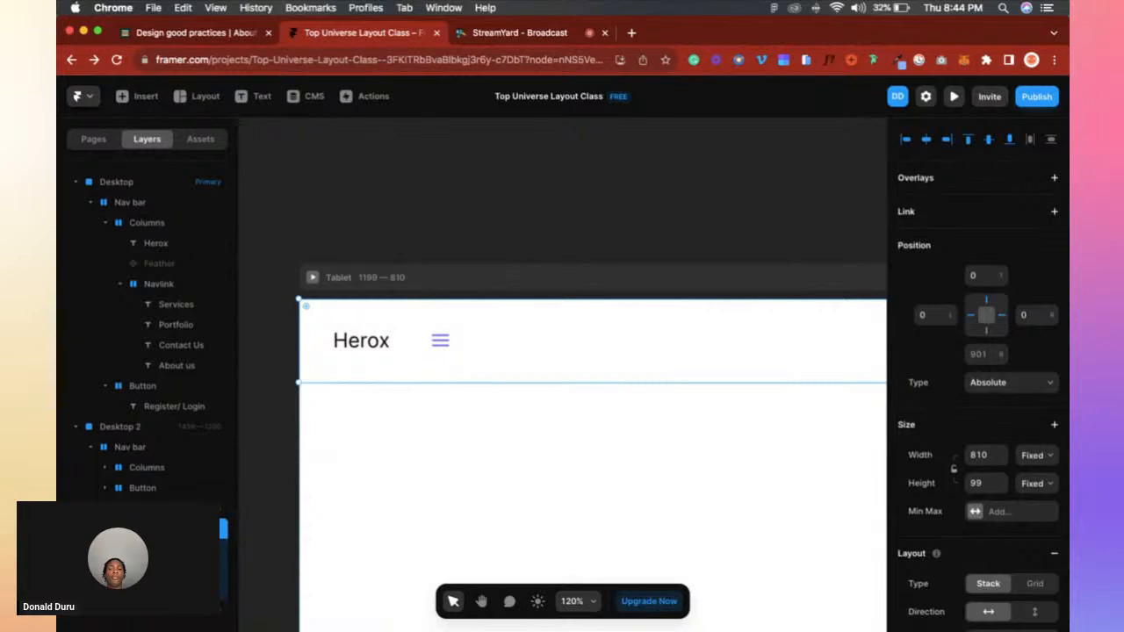
{"action": "left_click", "coordinate": [1029, 456]}
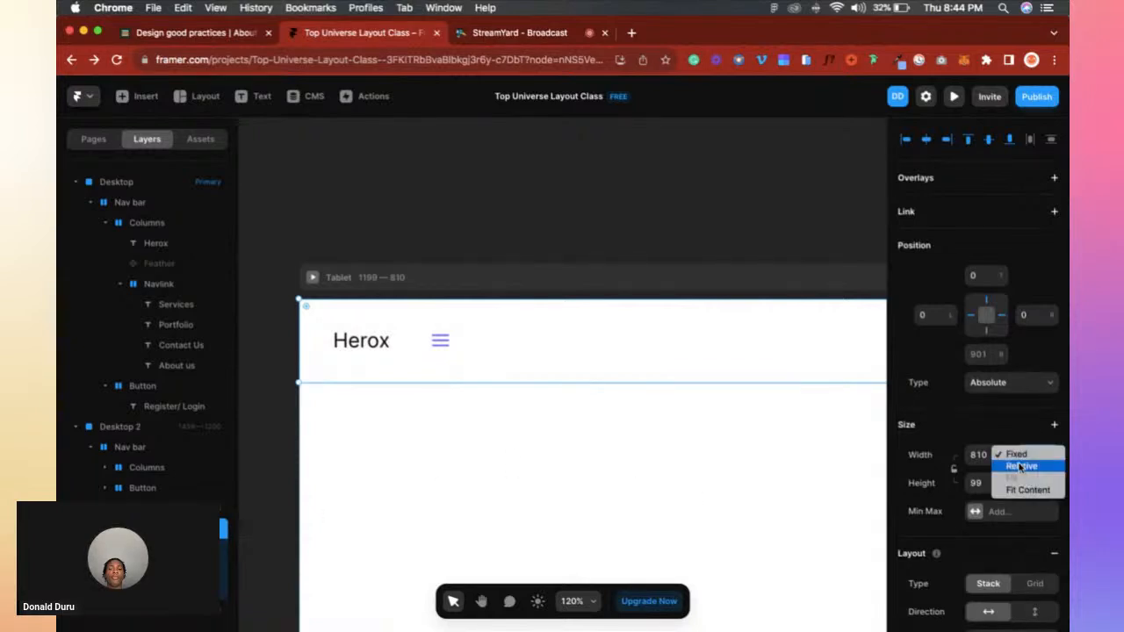
{"action": "left_click", "coordinate": [599, 418]}
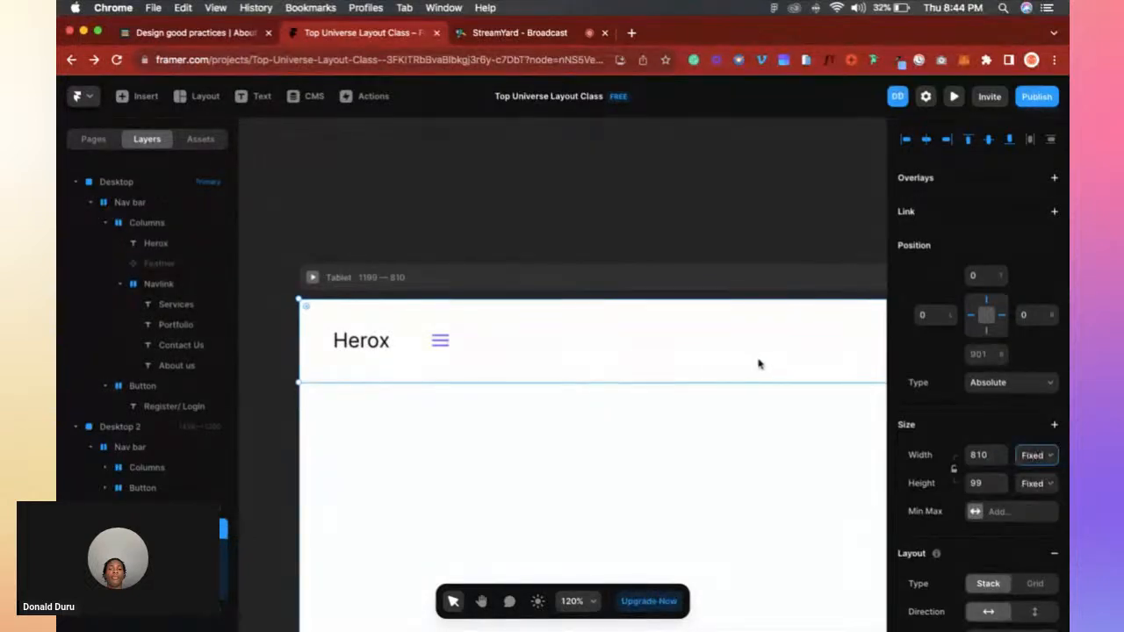
{"action": "left_click", "coordinate": [1052, 457]}
{"action": "left_click", "coordinate": [1033, 466]}
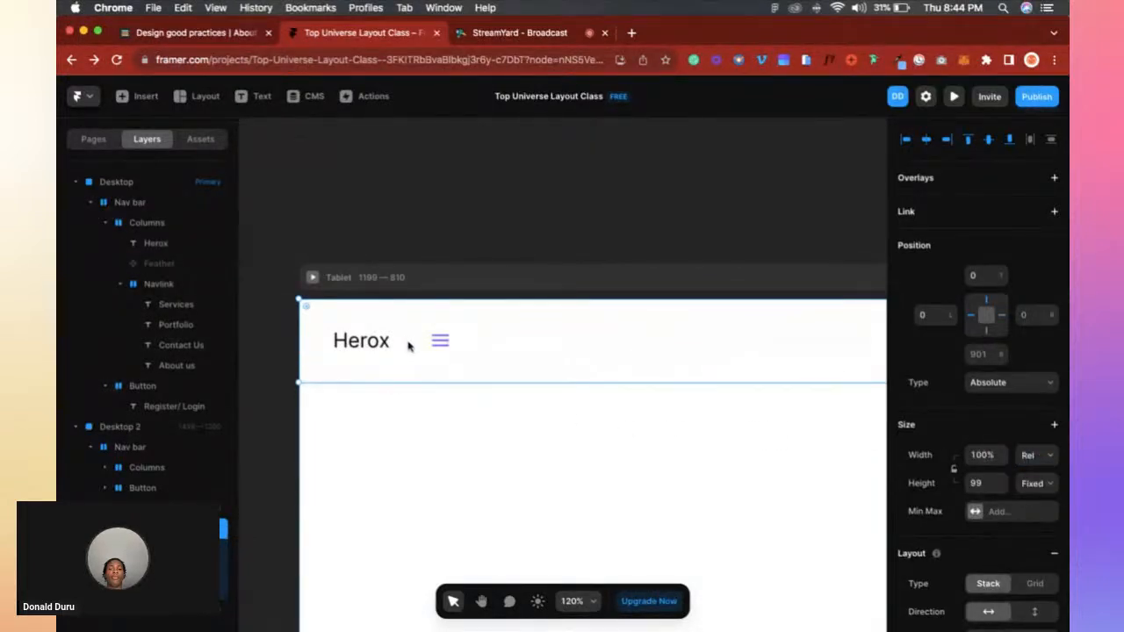
Set the Tablet Columns stack's distribution to Start and its gap to 200.
{"action": "left_click", "coordinate": [147, 549]}
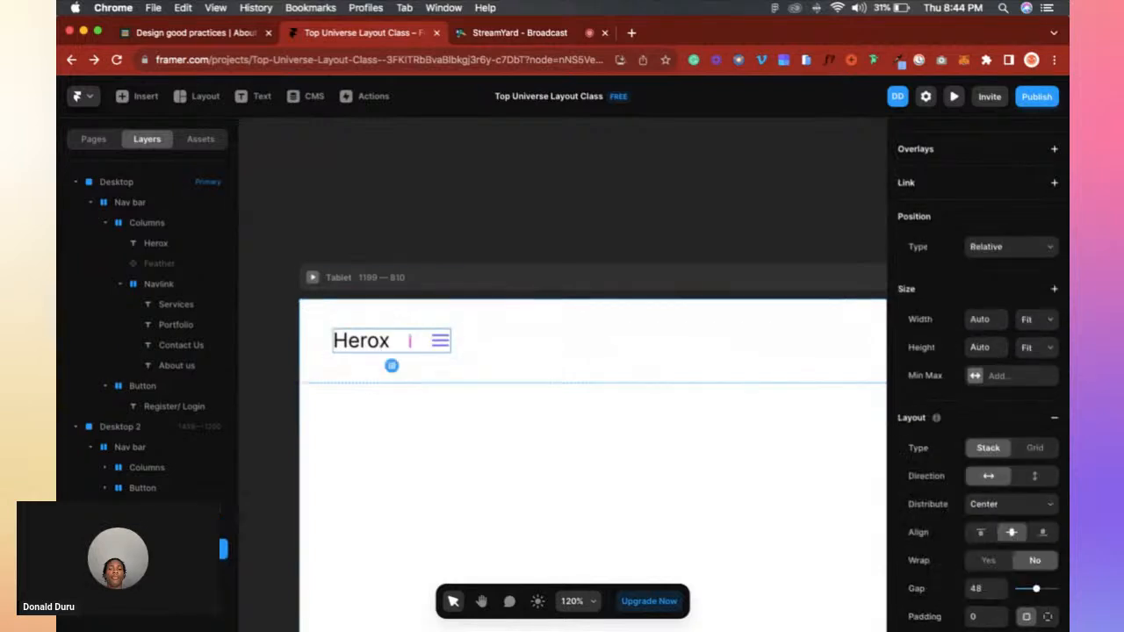
{"action": "scroll", "coordinate": [458, 356], "scroll_direction": "down", "scroll_amount": 5}
{"action": "scroll", "coordinate": [695, 401], "scroll_direction": "right", "scroll_amount": 2}
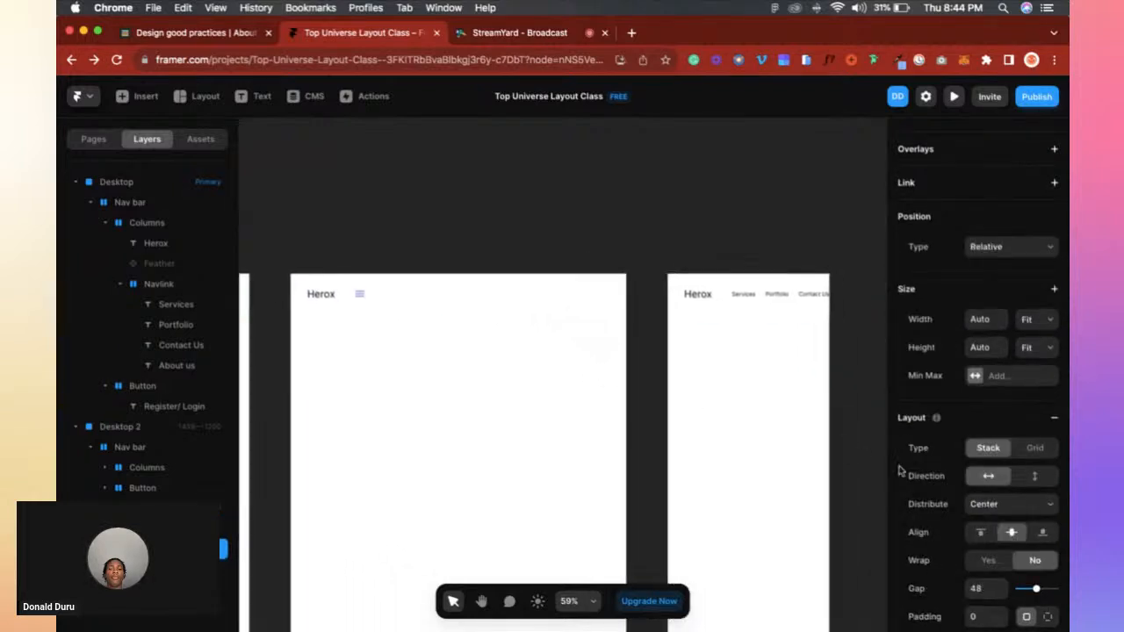
{"action": "left_click", "coordinate": [1012, 504]}
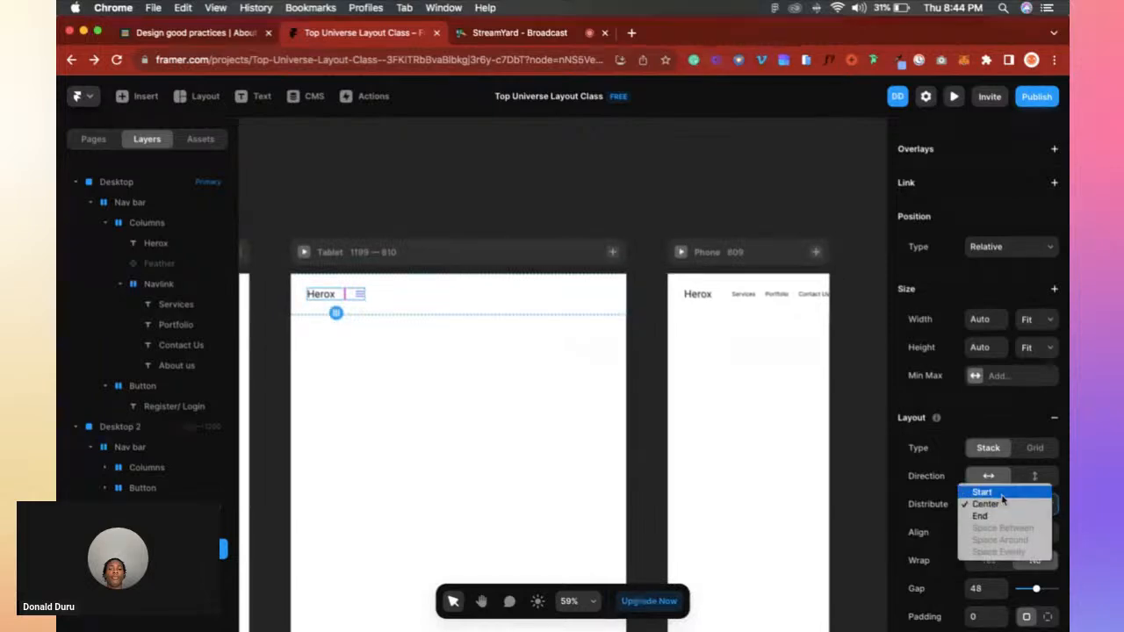
{"action": "left_click", "coordinate": [984, 491]}
{"action": "scroll", "coordinate": [314, 293], "scroll_direction": "up", "scroll_amount": 1}
{"action": "scroll", "coordinate": [314, 293], "scroll_direction": "up", "scroll_amount": 5}
{"action": "left_click", "coordinate": [976, 590]}
{"action": "type", "text": "2000"}
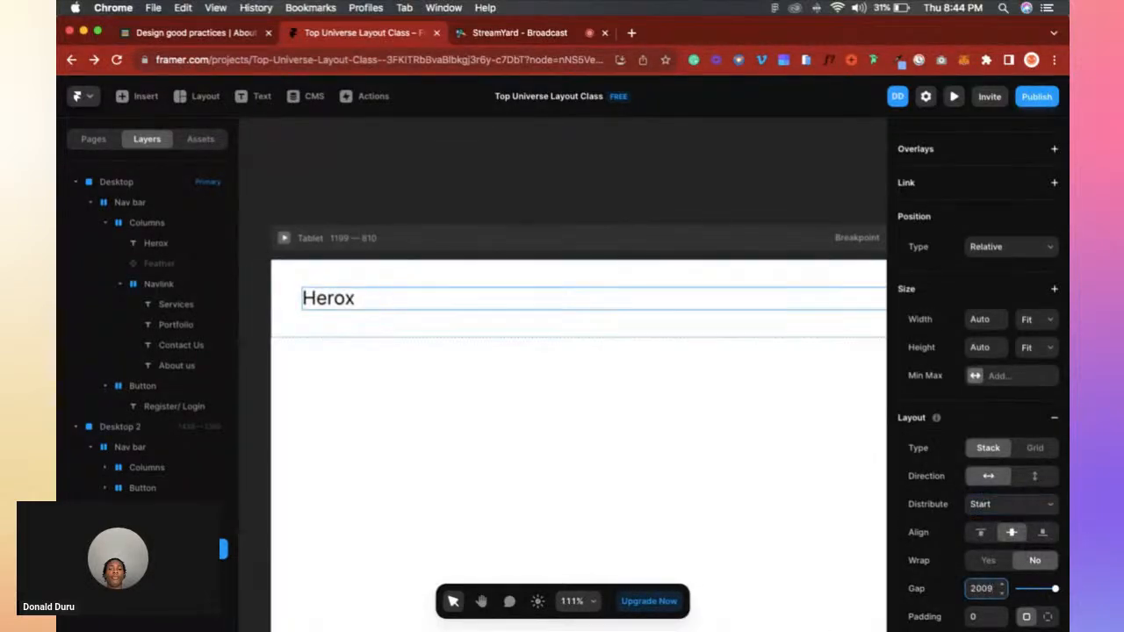
{"action": "scroll", "coordinate": [728, 519], "scroll_direction": "right", "scroll_amount": 5}
{"action": "scroll", "coordinate": [776, 314], "scroll_direction": "down", "scroll_amount": 1}
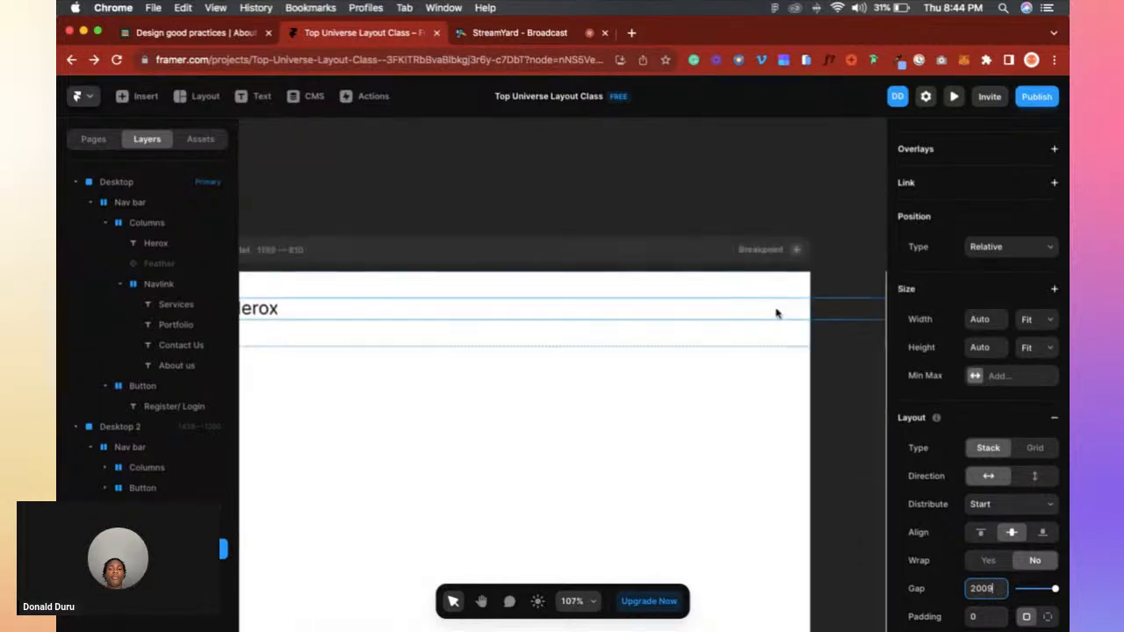
{"action": "key", "text": "Return"}
Set the Tablet Columns stack's width to Fill and its distribution to Space Between.
{"action": "left_click", "coordinate": [1032, 322]}
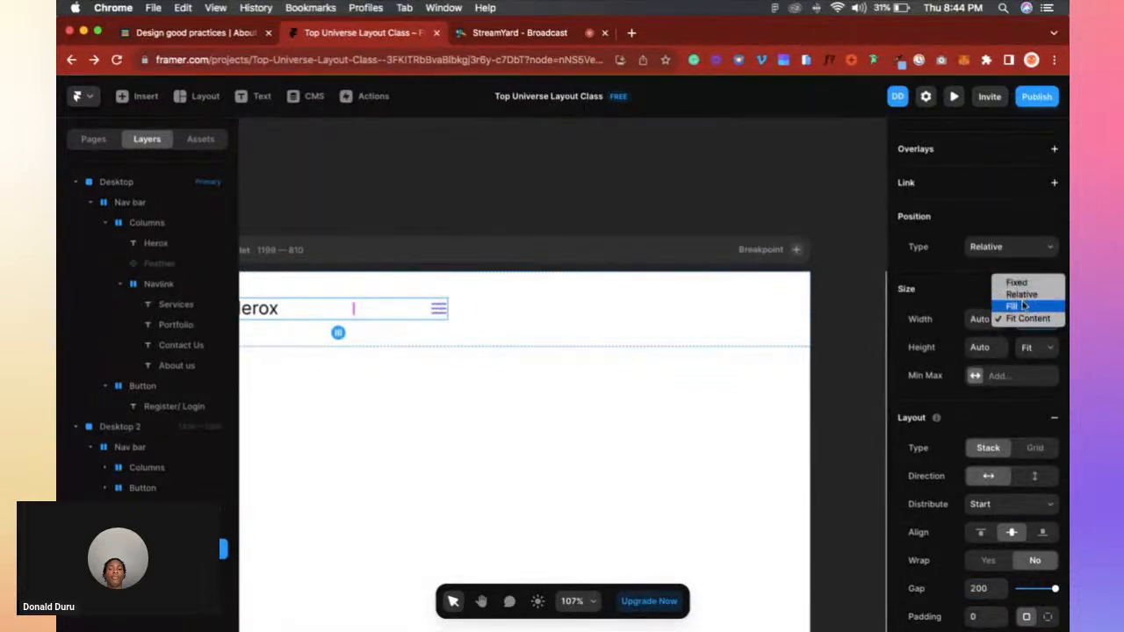
{"action": "left_click", "coordinate": [1022, 305]}
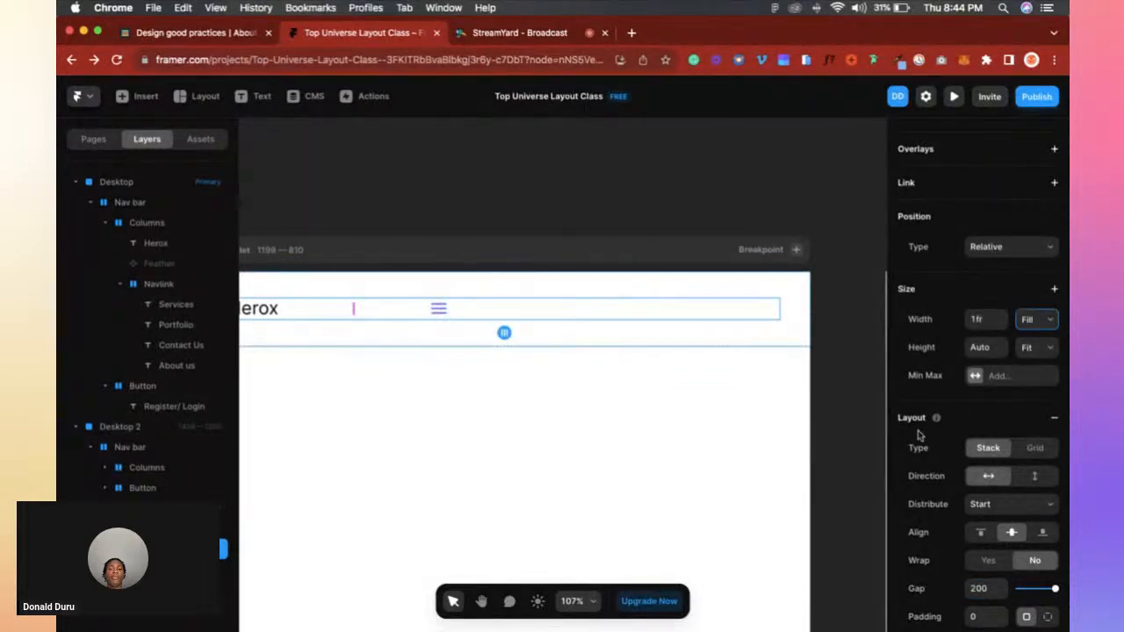
{"action": "left_click", "coordinate": [1011, 506]}
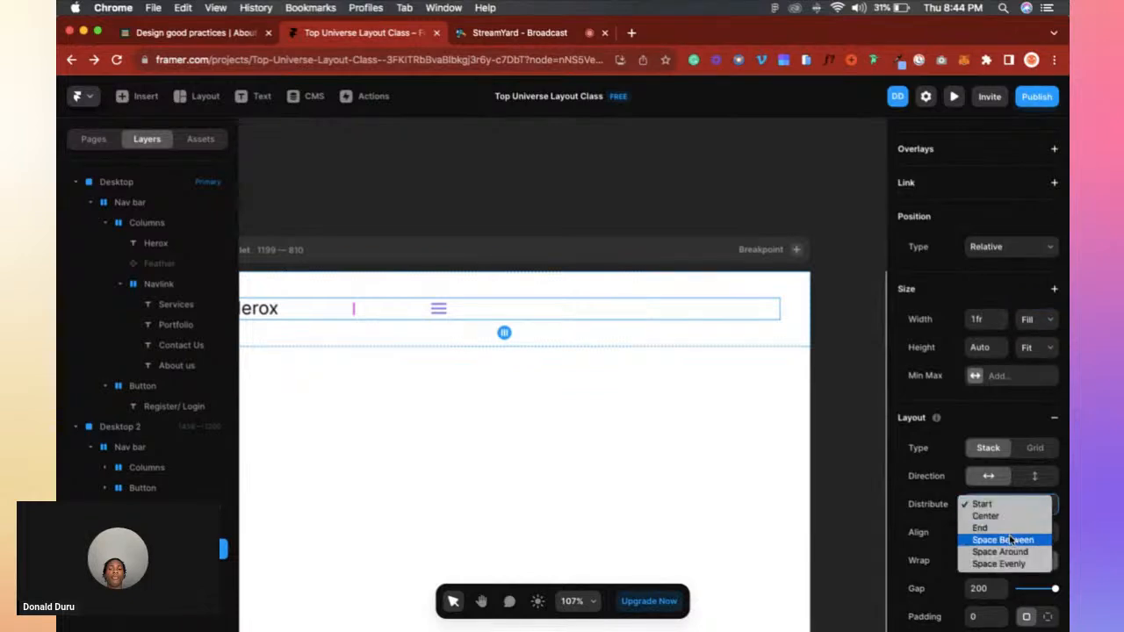
{"action": "left_click", "coordinate": [1011, 539]}
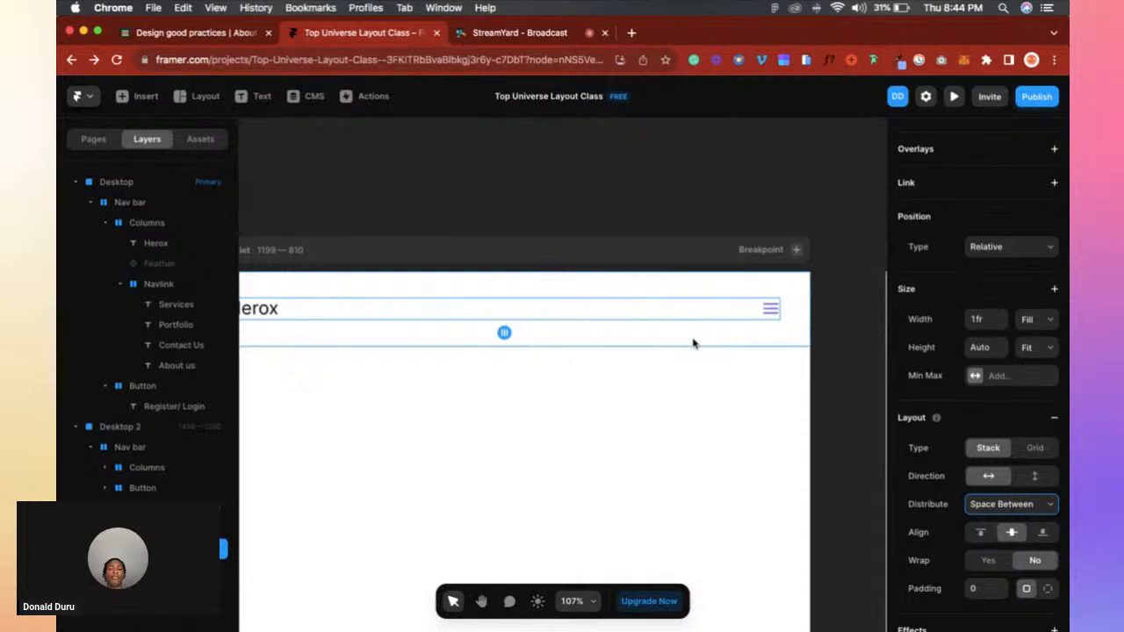
{"action": "scroll", "coordinate": [677, 492], "scroll_direction": "down", "scroll_amount": 5}
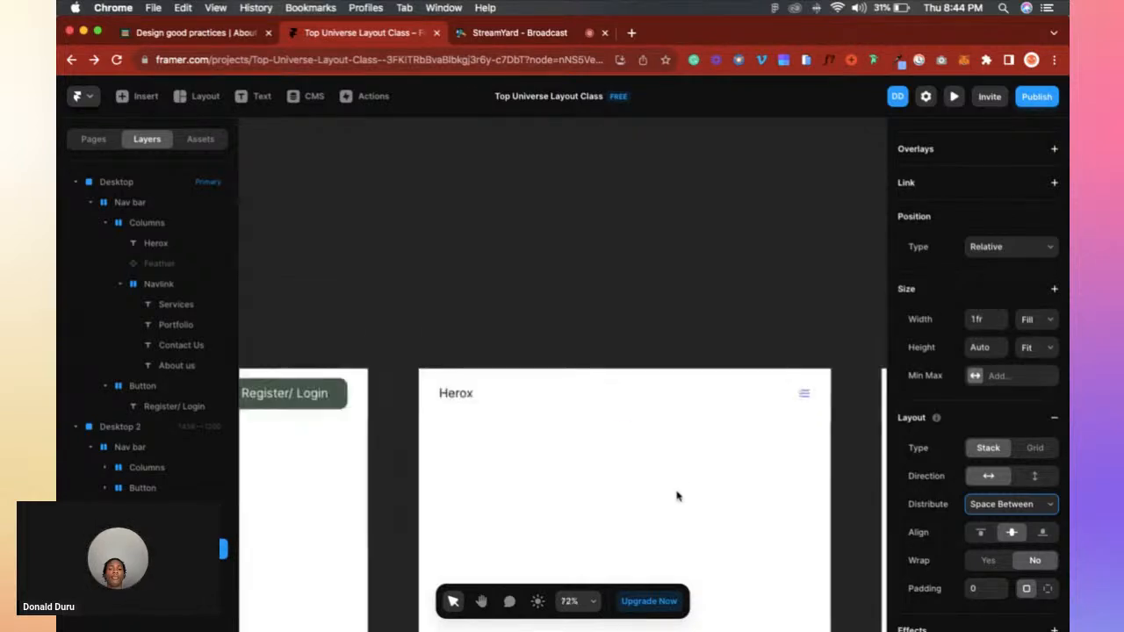
Show the hidden Feather menu icon in the Phone Nav bar's Columns stack.
{"action": "scroll", "coordinate": [677, 496], "scroll_direction": "down", "scroll_amount": 5}
{"action": "scroll", "coordinate": [677, 496], "scroll_direction": "right", "scroll_amount": 2}
{"action": "scroll", "coordinate": [677, 495], "scroll_direction": "up", "scroll_amount": 2}
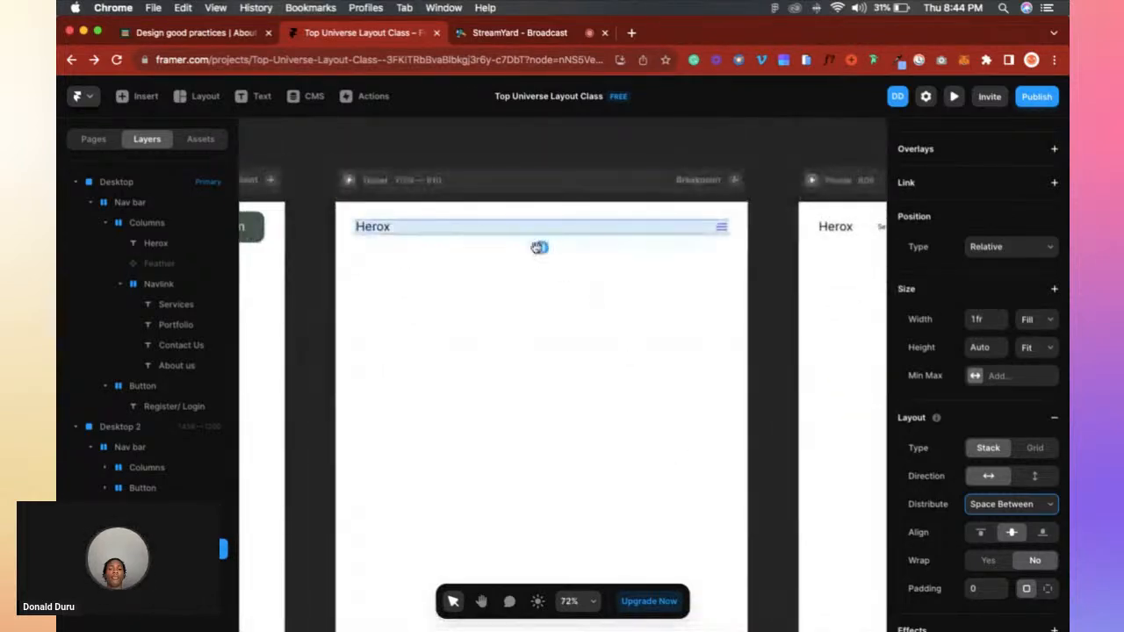
{"action": "scroll", "coordinate": [538, 247], "scroll_direction": "up", "scroll_amount": 2}
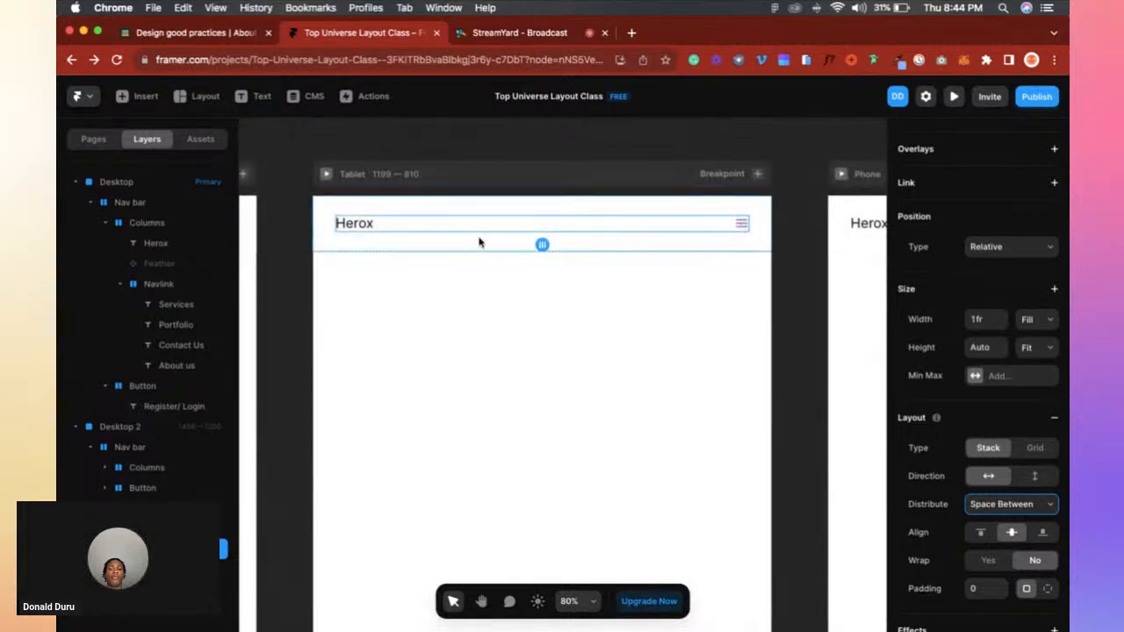
{"action": "scroll", "coordinate": [444, 233], "scroll_direction": "down", "scroll_amount": 6}
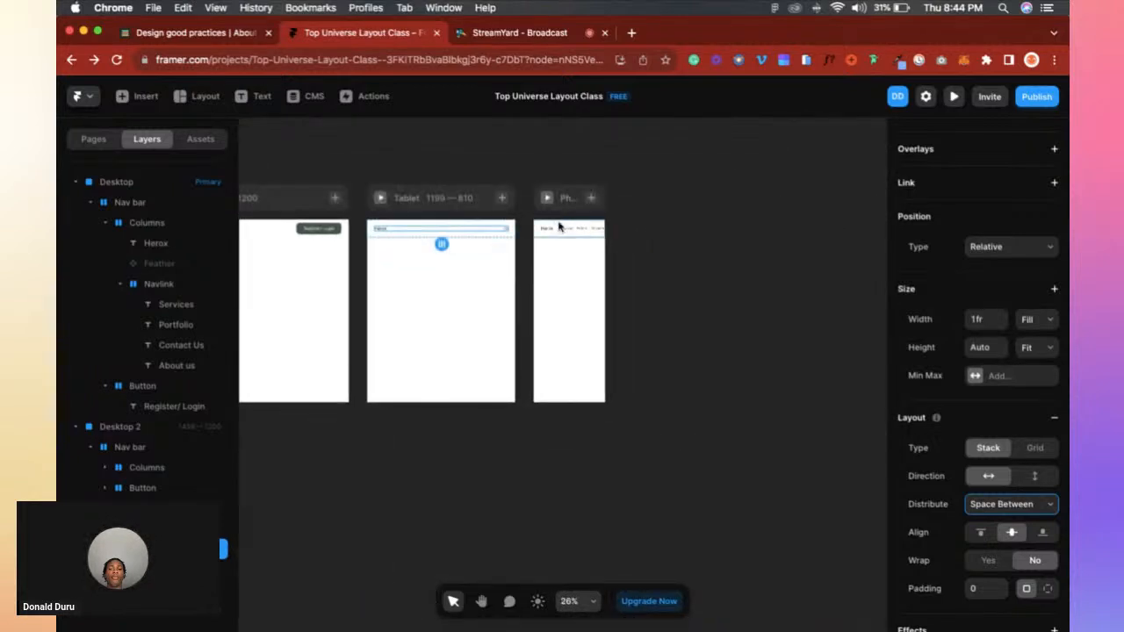
{"action": "scroll", "coordinate": [538, 235], "scroll_direction": "up", "scroll_amount": 3}
{"action": "left_click", "coordinate": [568, 228]}
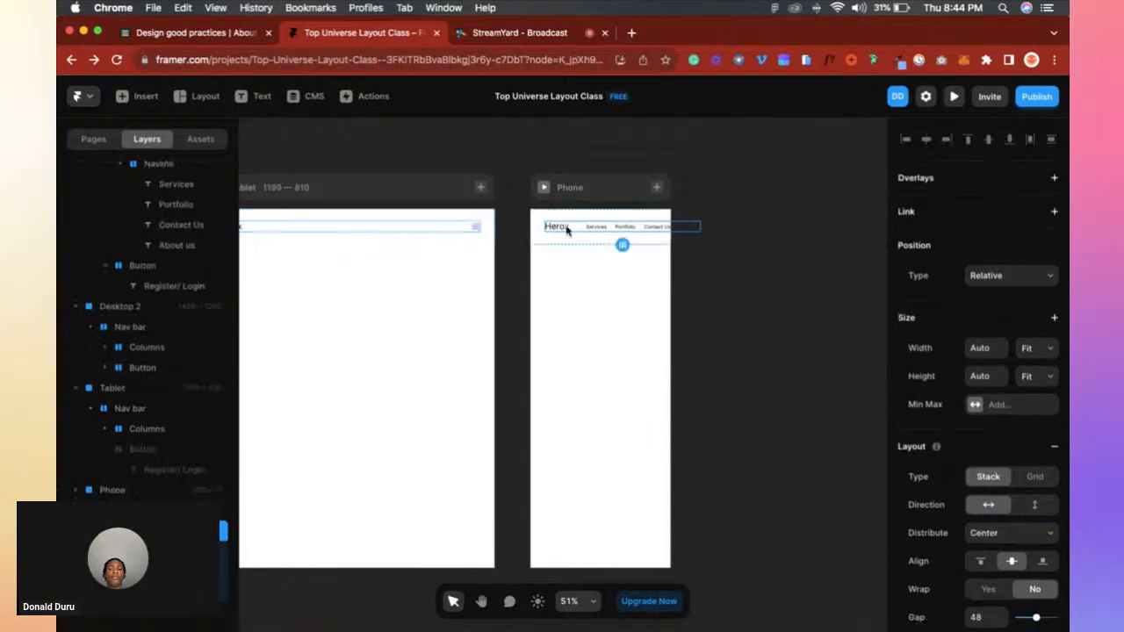
{"action": "scroll", "coordinate": [409, 319], "scroll_direction": "up", "scroll_amount": 4}
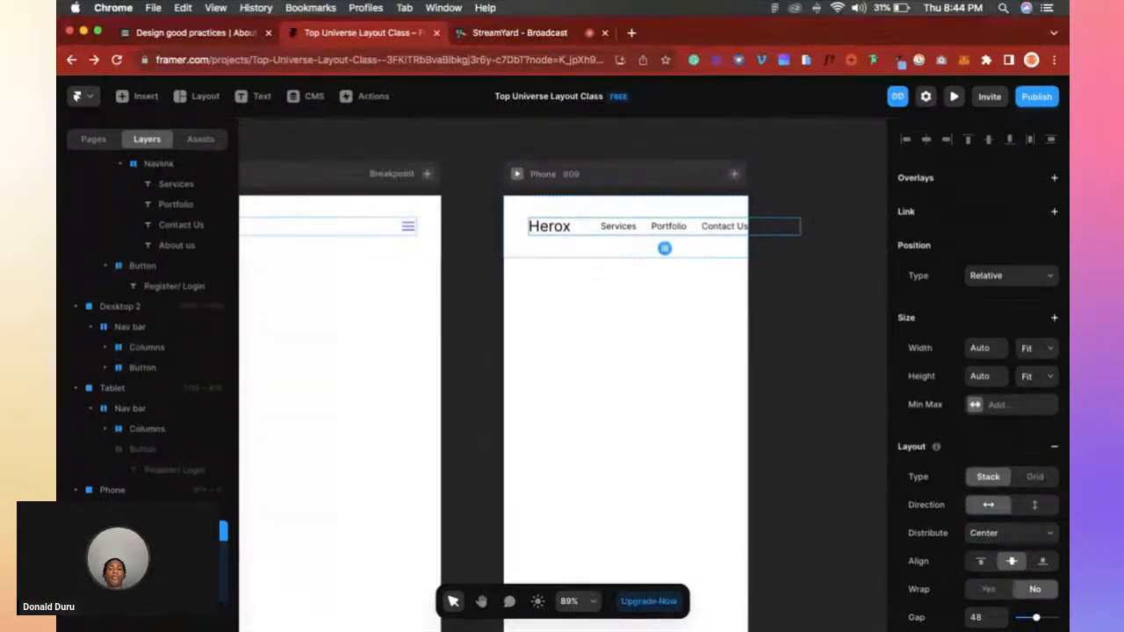
{"action": "left_click", "coordinate": [176, 571]}
{"action": "key", "text": "super+semicolon"}
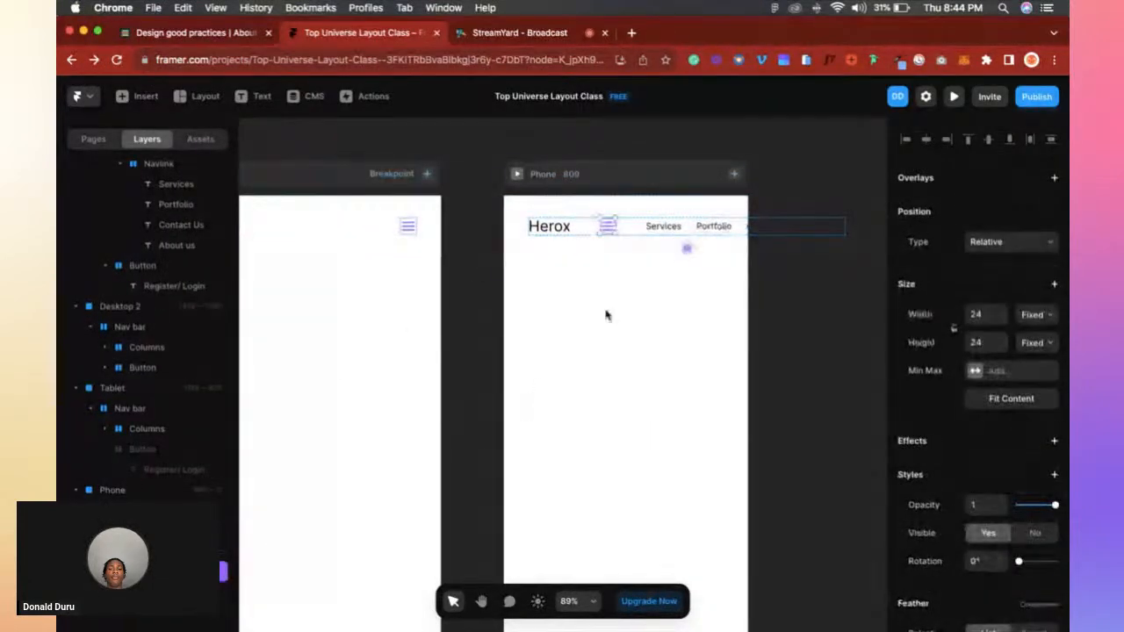
Hide the Navlink stack and the Register/ Login button in the Phone Nav bar.
{"action": "left_click", "coordinate": [175, 592]}
{"action": "key", "text": "super+semicolon"}
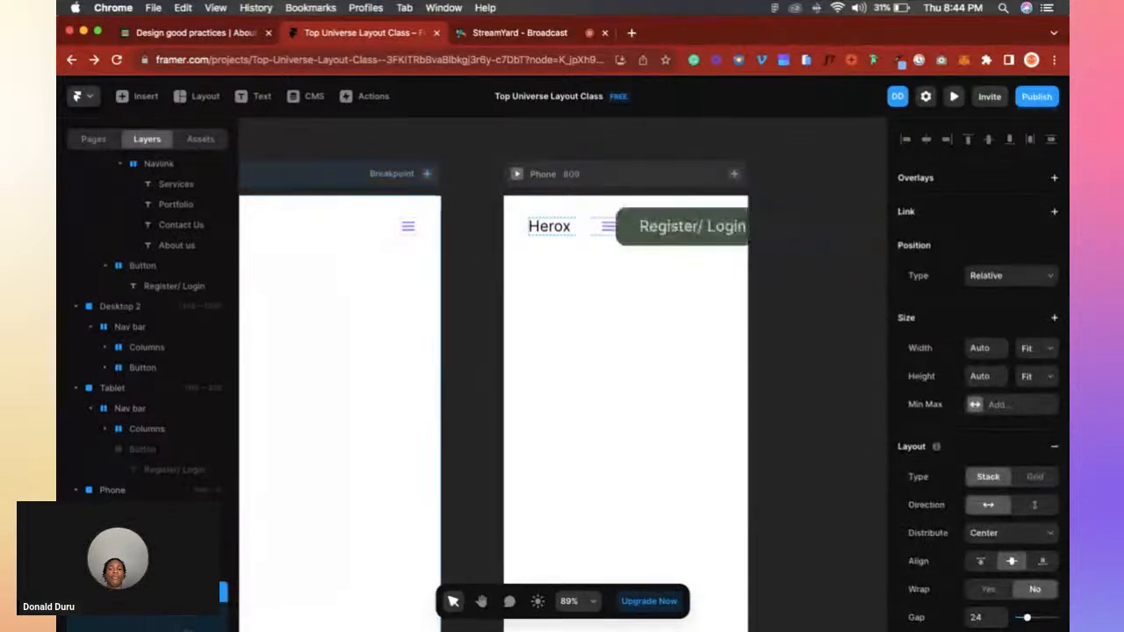
{"action": "scroll", "coordinate": [106, 606], "scroll_direction": "down", "scroll_amount": 2}
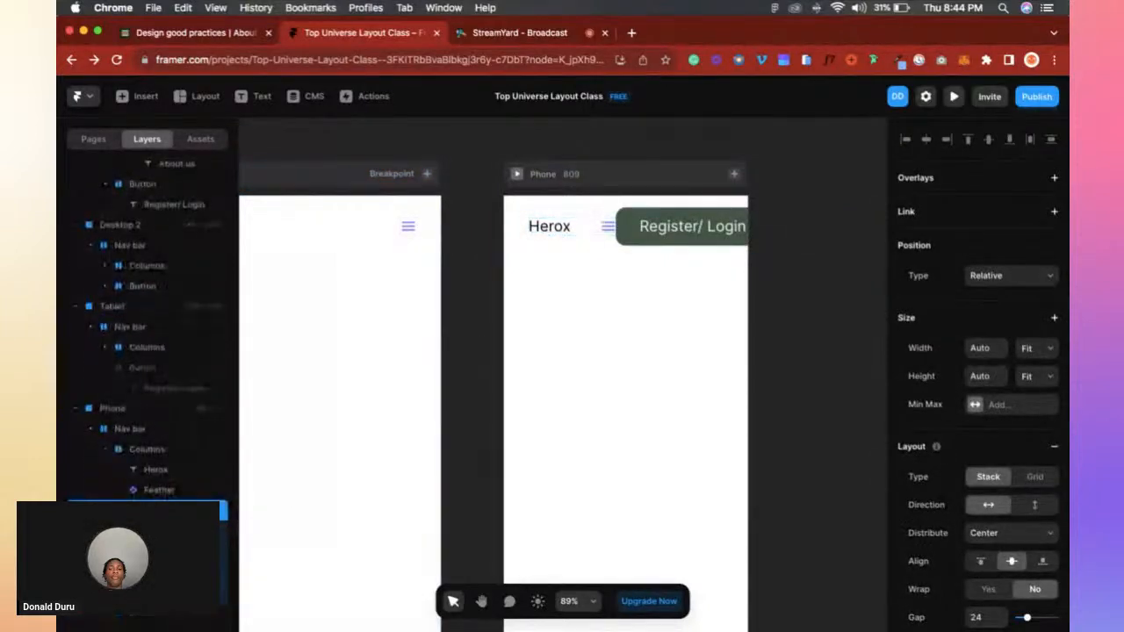
{"action": "left_click", "coordinate": [132, 612]}
{"action": "key", "text": "super+semicolon"}
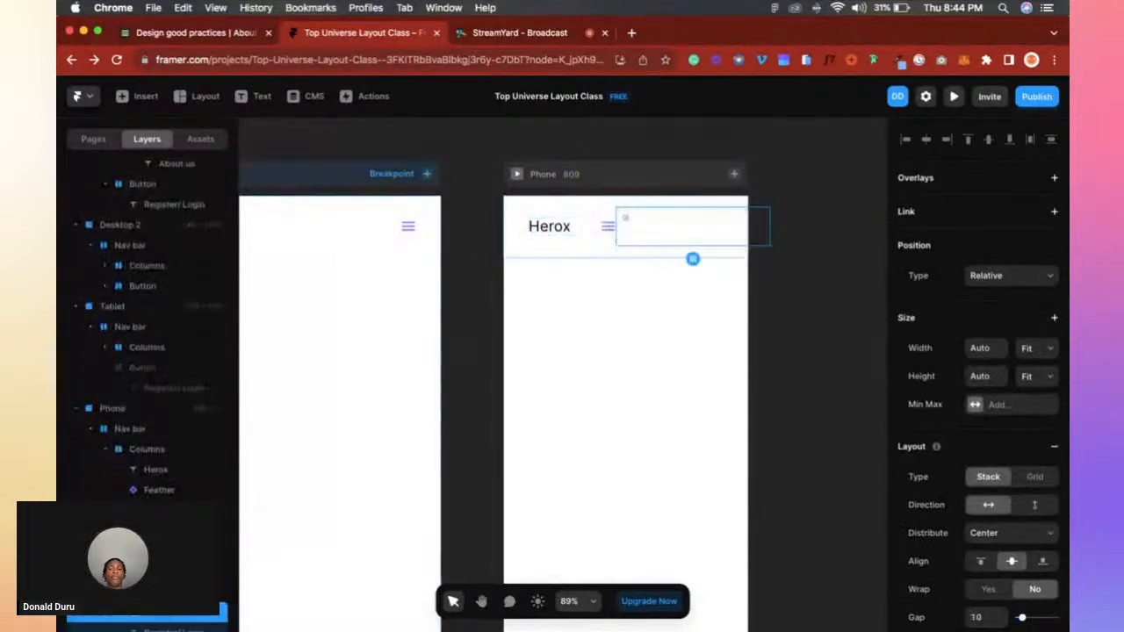
Compare the width and distribution settings of the Phone Columns stack with those of the Tablet Columns stack.
{"action": "left_click", "coordinate": [613, 230]}
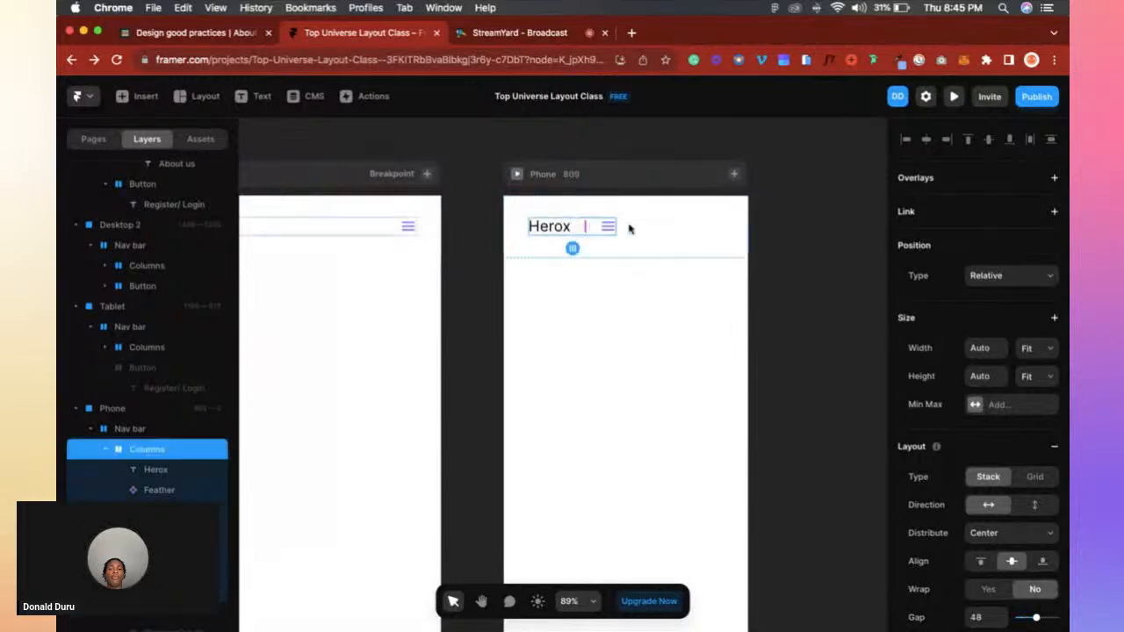
{"action": "left_click", "coordinate": [1017, 534]}
{"action": "left_click", "coordinate": [1017, 535]}
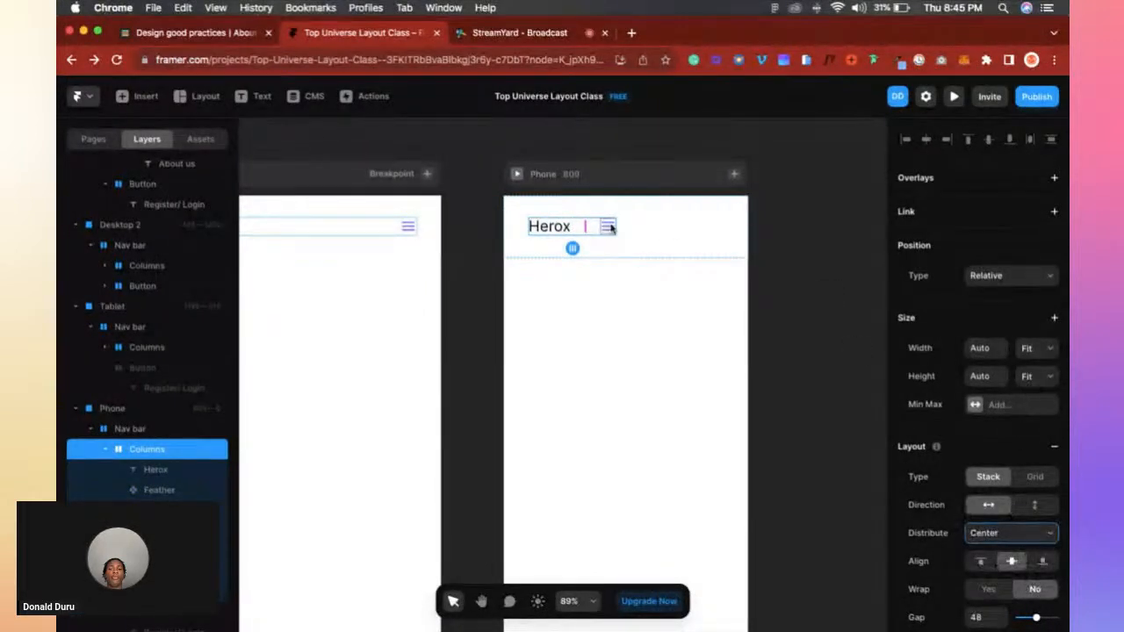
{"action": "scroll", "coordinate": [592, 232], "scroll_direction": "down", "scroll_amount": 5}
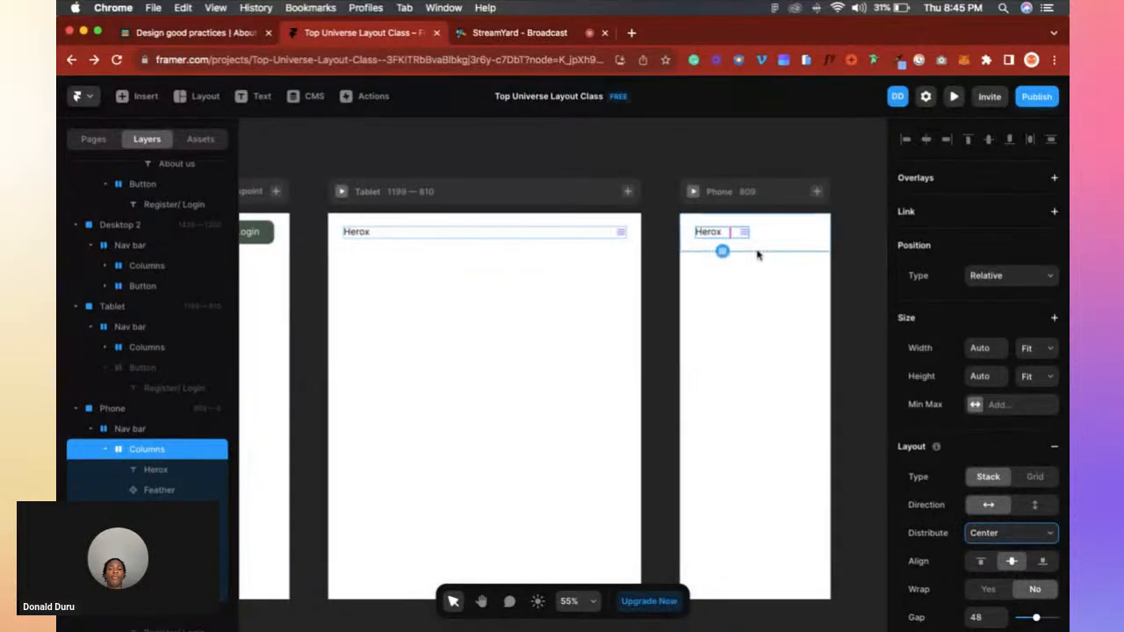
{"action": "left_click", "coordinate": [540, 240]}
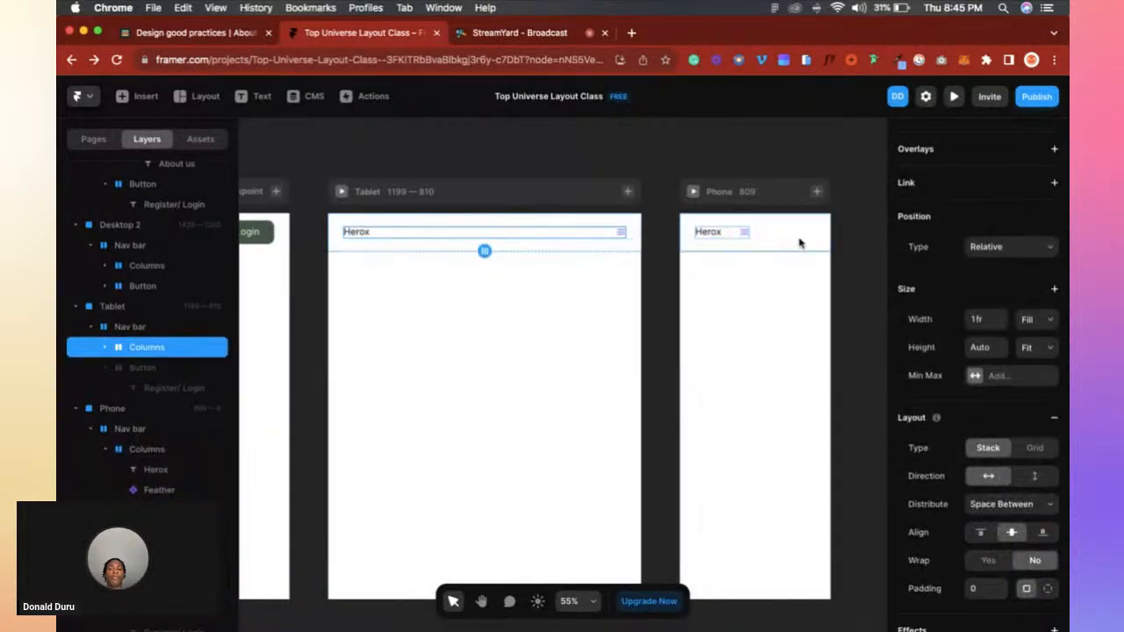
{"action": "left_click", "coordinate": [737, 239]}
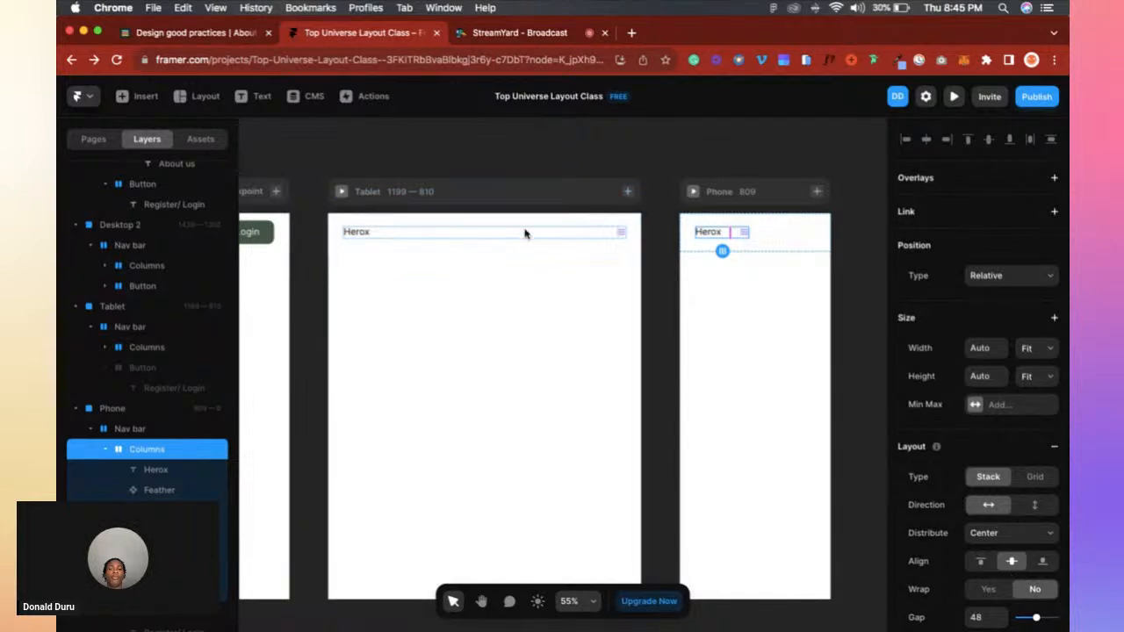
{"action": "left_click", "coordinate": [542, 235]}
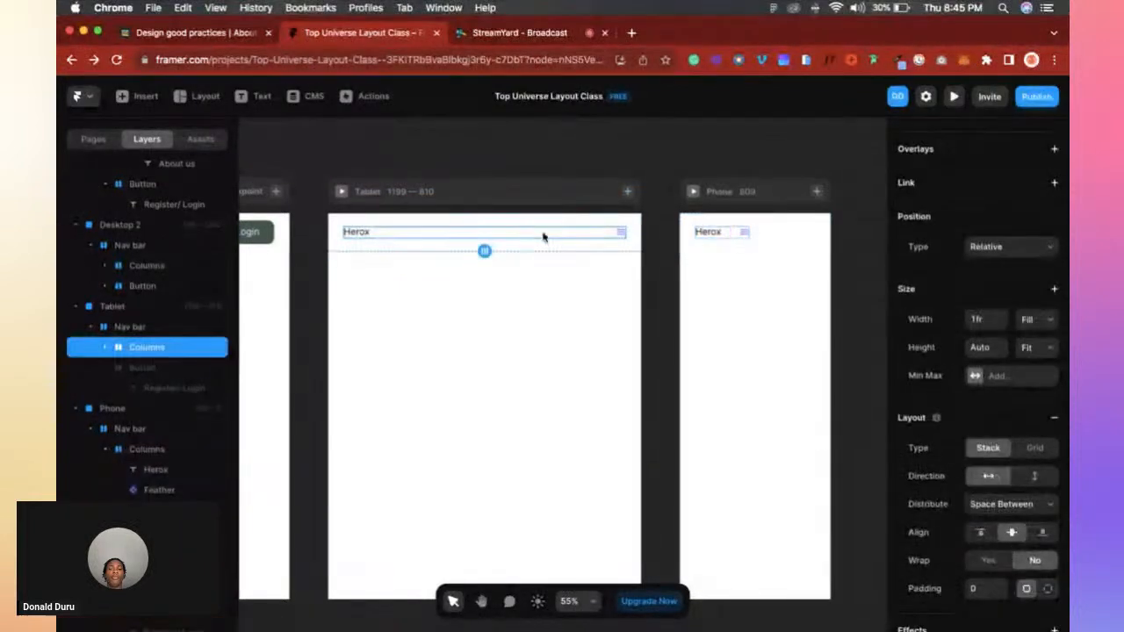
{"action": "left_click", "coordinate": [734, 239]}
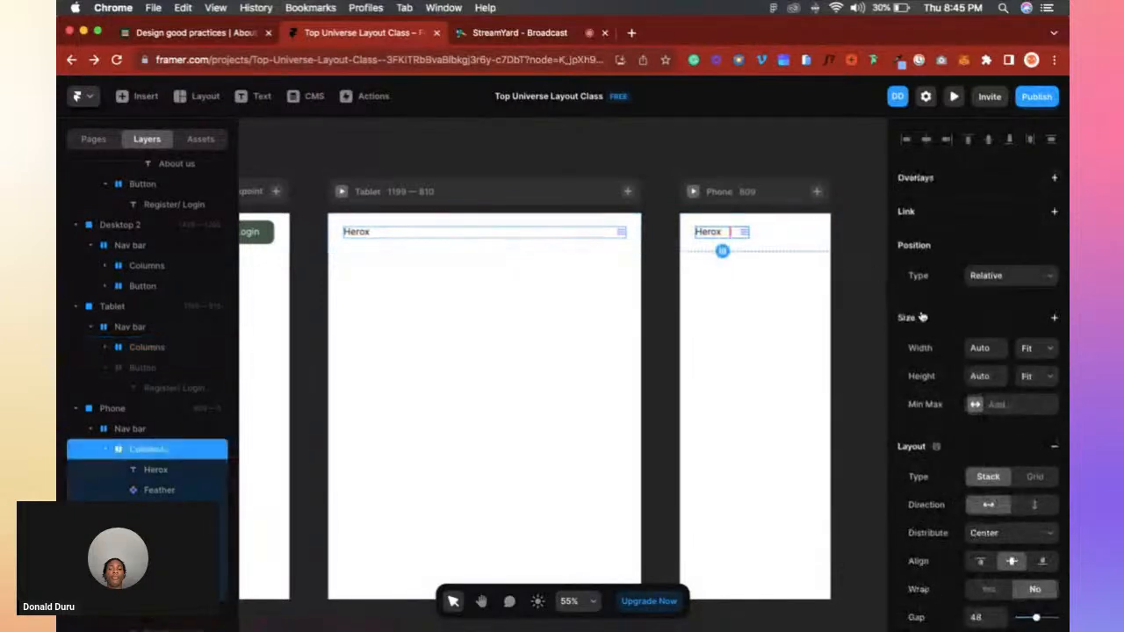
{"action": "left_click", "coordinate": [1036, 347]}
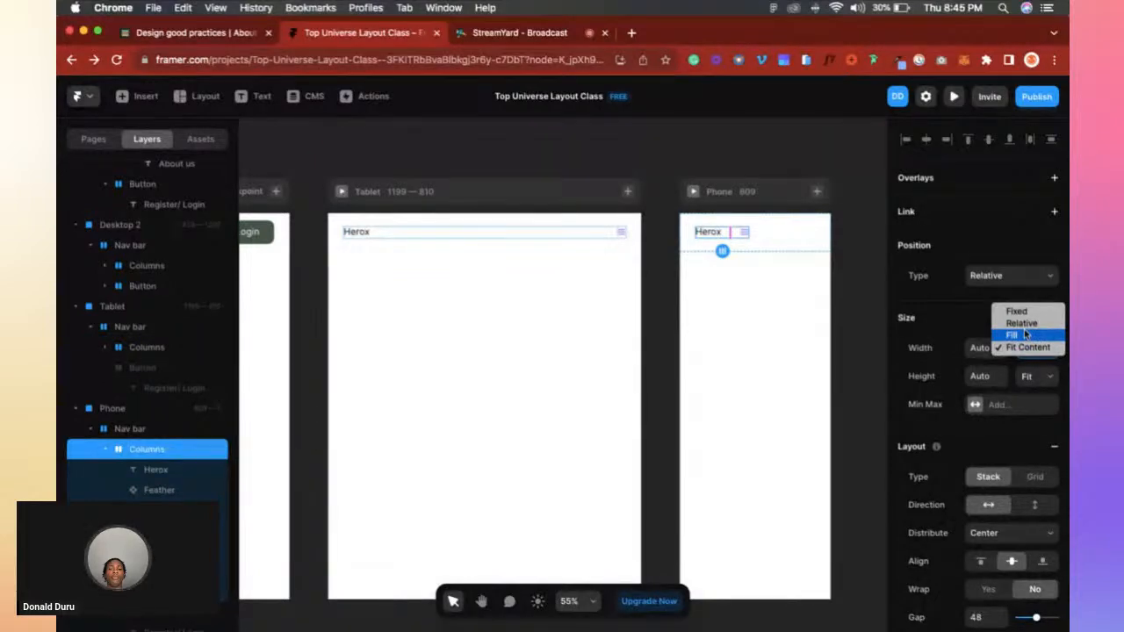
{"action": "left_click", "coordinate": [588, 237]}
{"action": "left_click", "coordinate": [466, 238]}
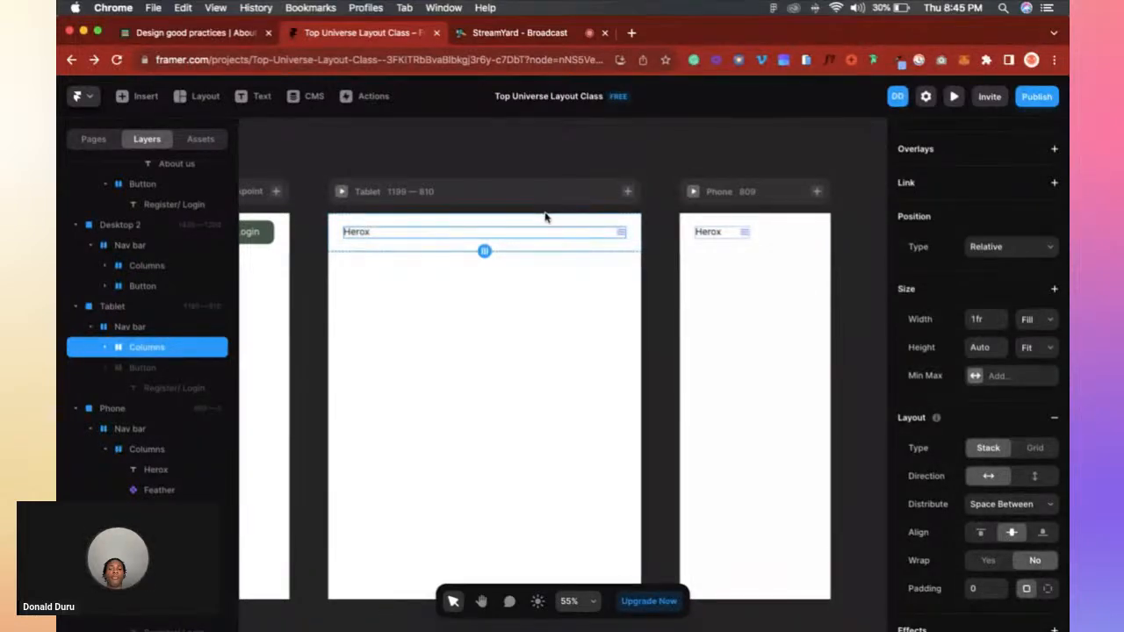
{"action": "left_click", "coordinate": [564, 247]}
{"action": "double_click", "coordinate": [609, 232]}
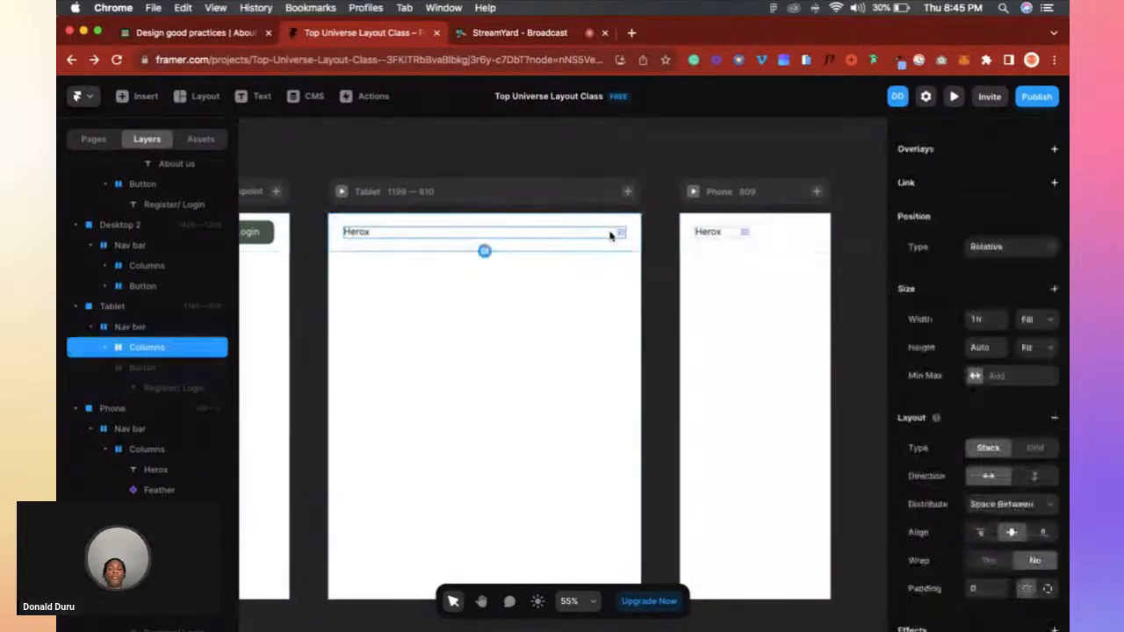
Set the Phone Columns stack's width to Fill and its distribution to Space Between.
{"action": "double_click", "coordinate": [727, 234]}
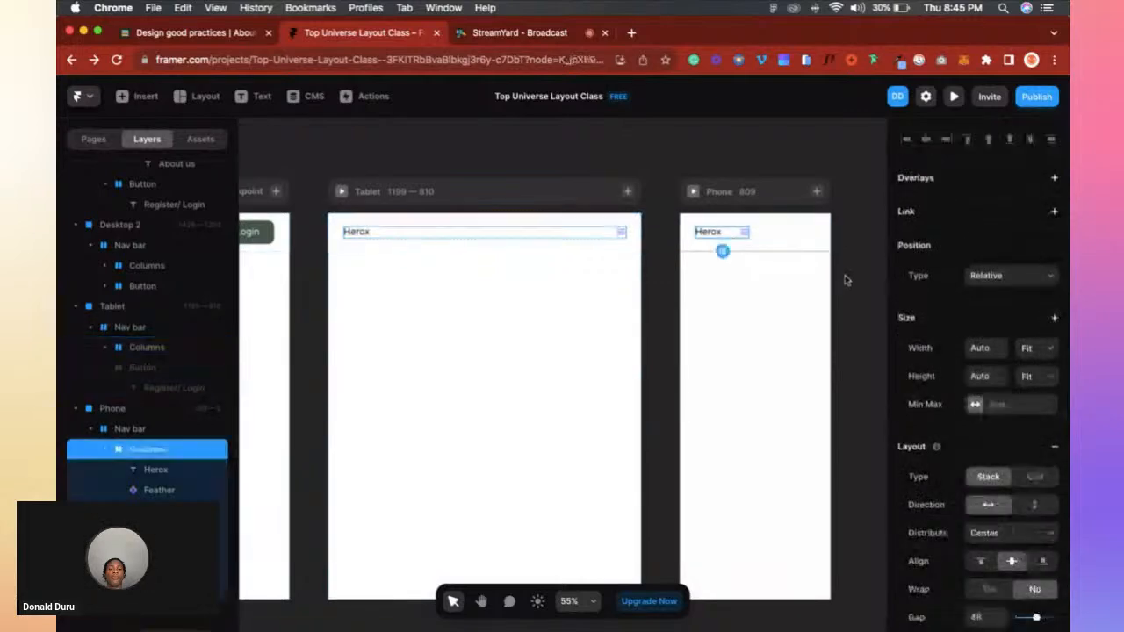
{"action": "left_click", "coordinate": [1043, 349]}
{"action": "left_click", "coordinate": [1036, 335]}
{"action": "scroll", "coordinate": [842, 250], "scroll_direction": "up", "scroll_amount": 2}
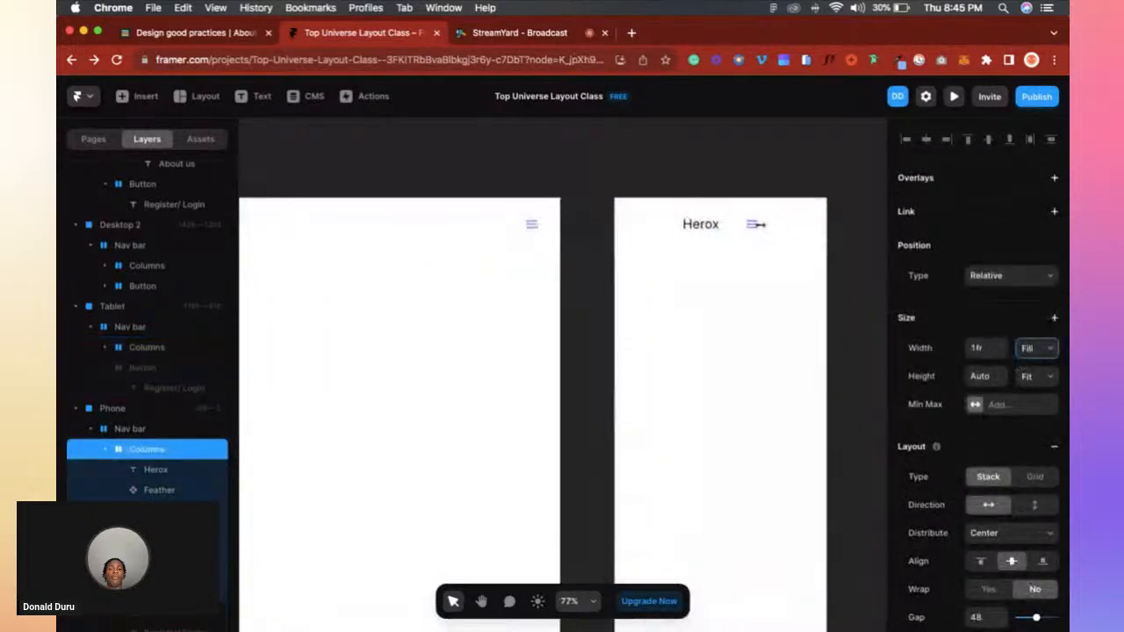
{"action": "left_click", "coordinate": [1017, 538]}
{"action": "left_click", "coordinate": [1024, 556]}
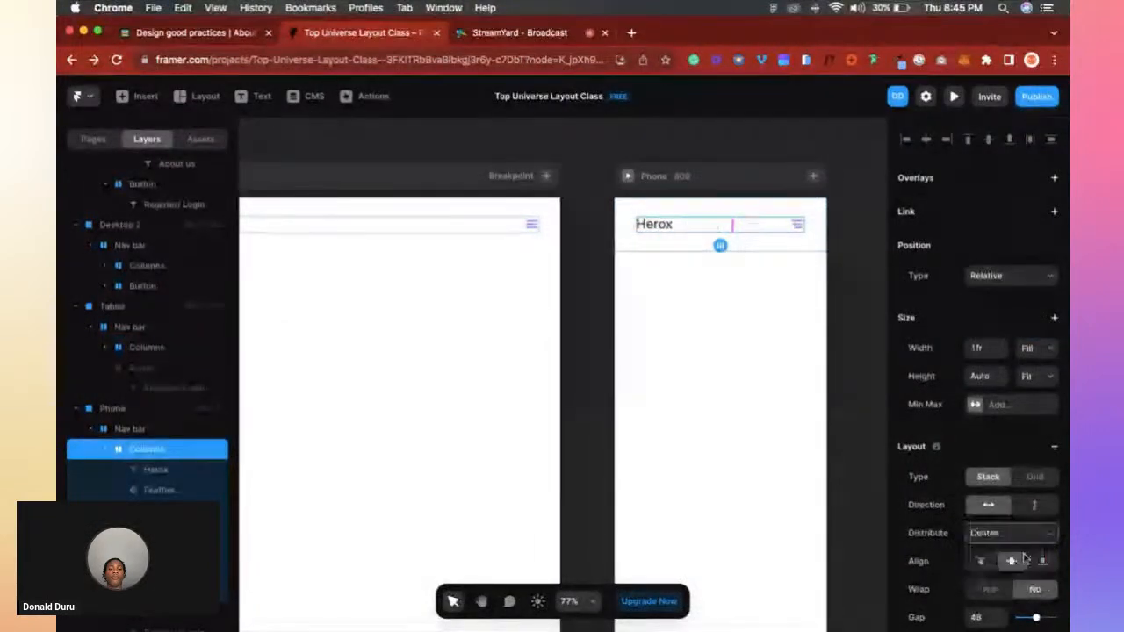
{"action": "scroll", "coordinate": [785, 272], "scroll_direction": "up", "scroll_amount": 5}
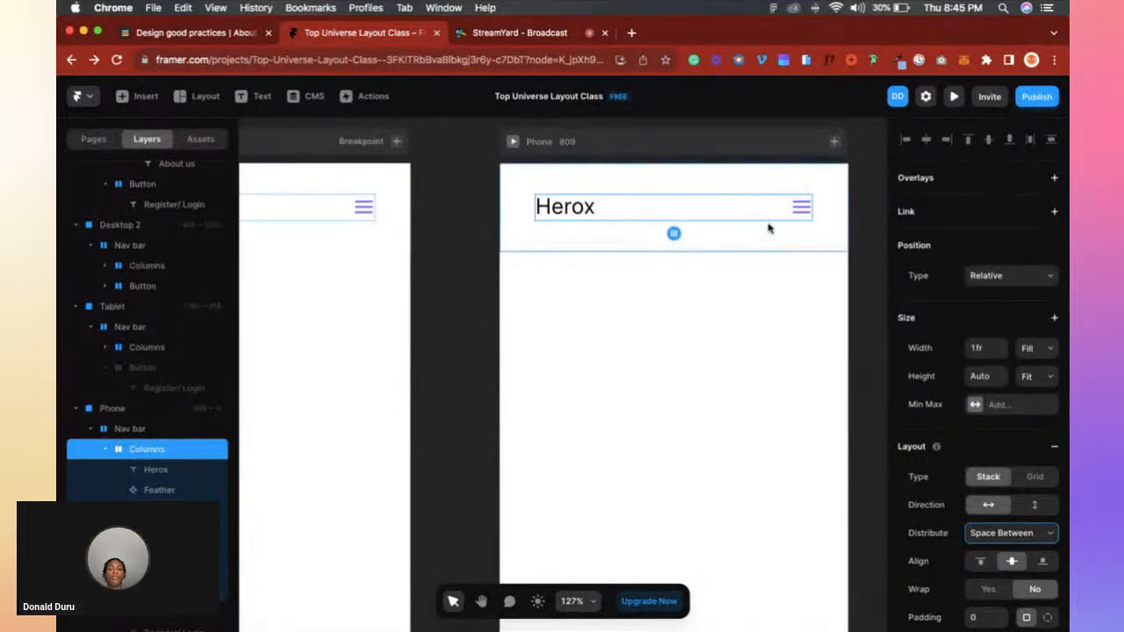
Recolor the Tablet menu icon to #3A5745 by sampling the green of the Desktop 2 Register/ Login button.
{"action": "scroll", "coordinate": [804, 207], "scroll_direction": "down", "scroll_amount": 10}
{"action": "scroll", "coordinate": [607, 218], "scroll_direction": "up", "scroll_amount": 5}
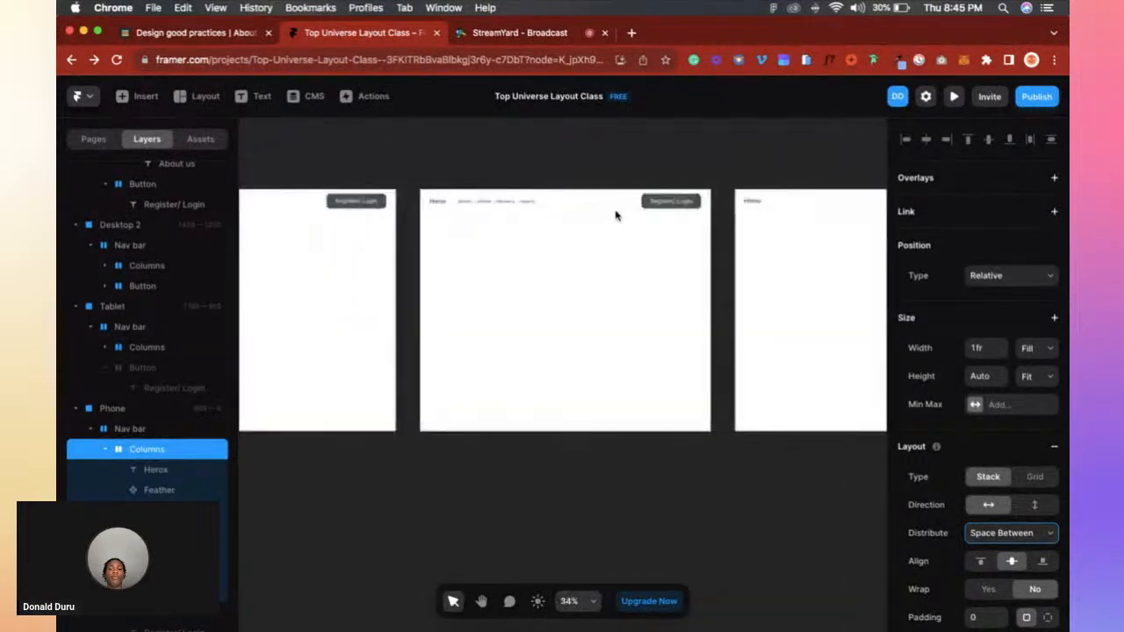
{"action": "scroll", "coordinate": [795, 221], "scroll_direction": "right", "scroll_amount": 5}
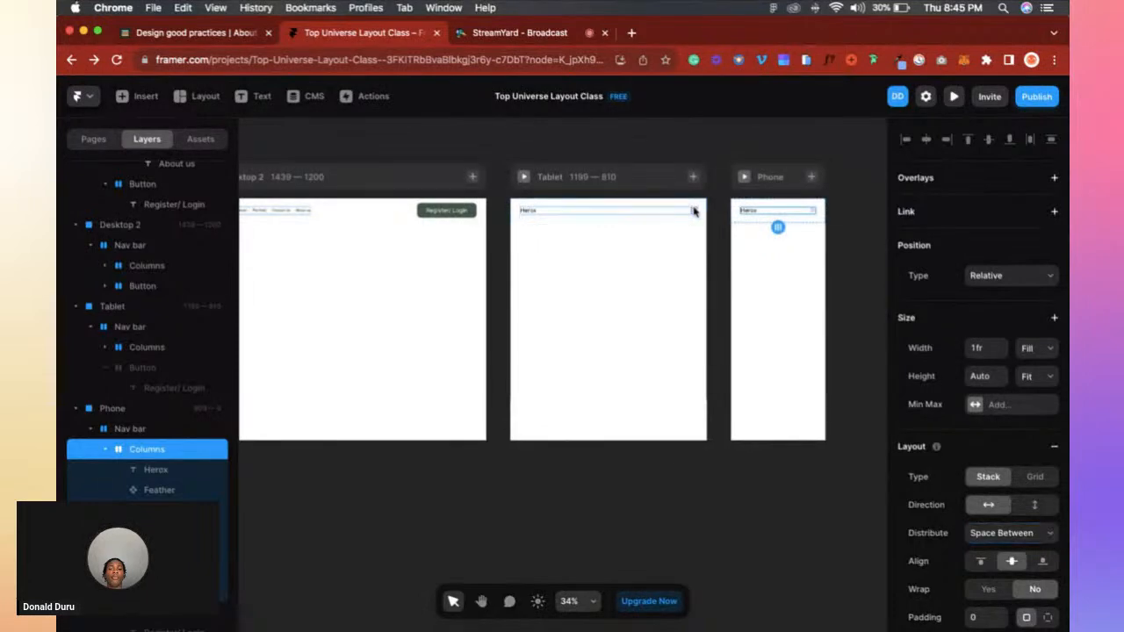
{"action": "left_click", "coordinate": [694, 210]}
{"action": "left_click", "coordinate": [976, 496]}
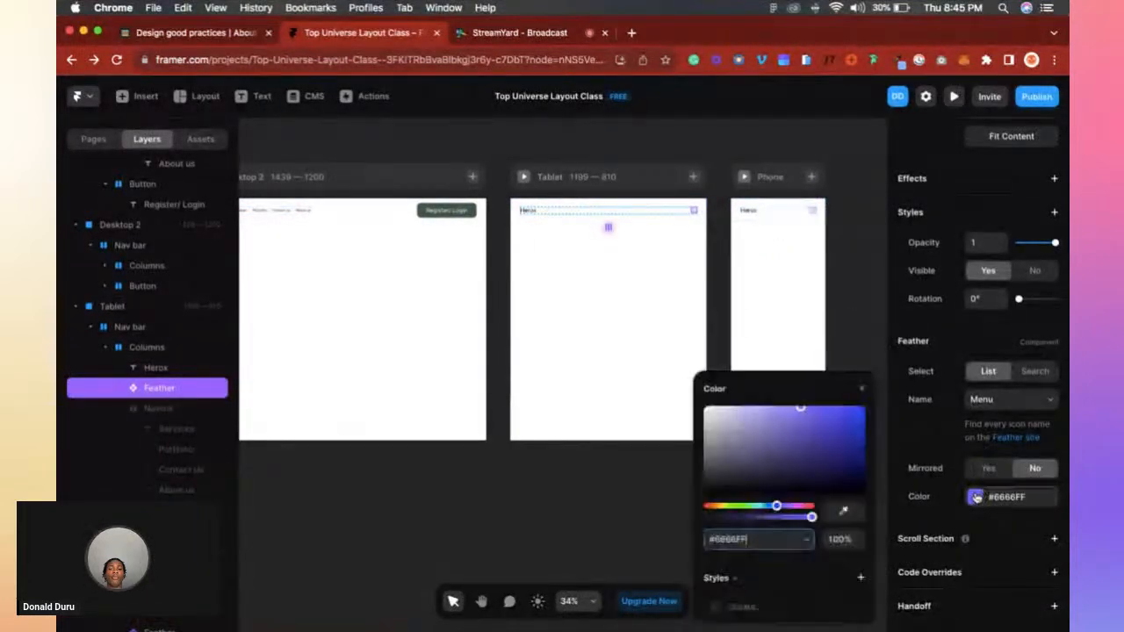
{"action": "left_click", "coordinate": [843, 511]}
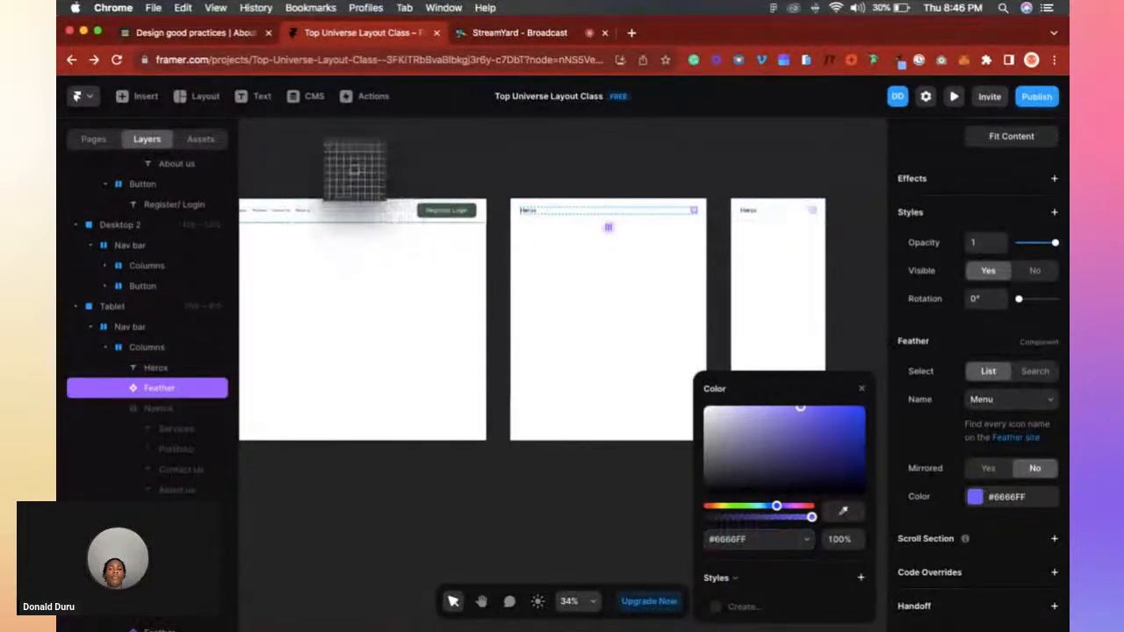
{"action": "left_click", "coordinate": [425, 207]}
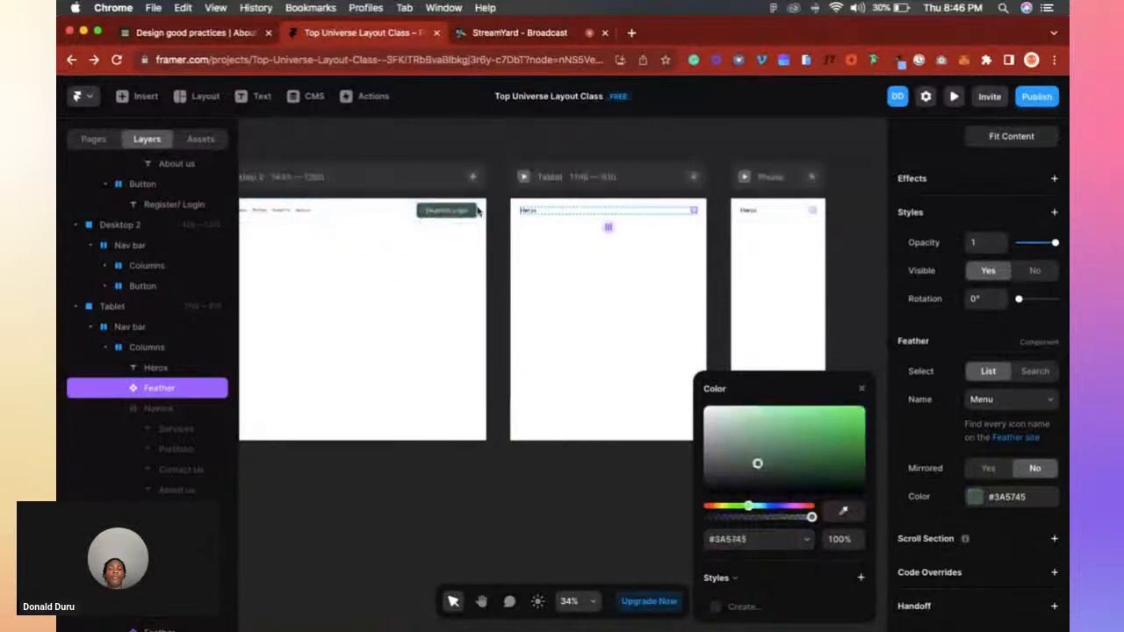
{"action": "left_click", "coordinate": [641, 259]}
Copy the Tablet menu icon's color #3A5745 and apply it to the Phone menu icon.
{"action": "scroll", "coordinate": [640, 259], "scroll_direction": "up", "scroll_amount": 5}
{"action": "scroll", "coordinate": [640, 256], "scroll_direction": "right", "scroll_amount": 3}
{"action": "scroll", "coordinate": [640, 256], "scroll_direction": "up", "scroll_amount": 2}
{"action": "left_click", "coordinate": [508, 314]}
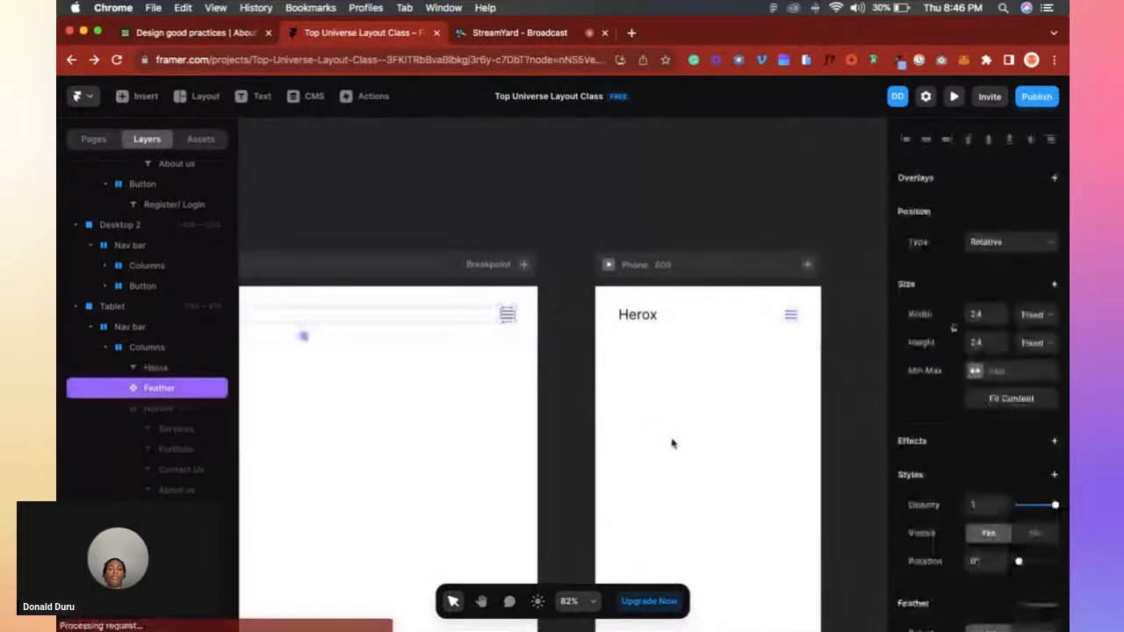
{"action": "scroll", "coordinate": [1054, 439], "scroll_direction": "down", "scroll_amount": 5}
{"action": "left_click", "coordinate": [974, 496]}
{"action": "key", "text": "super+c"}
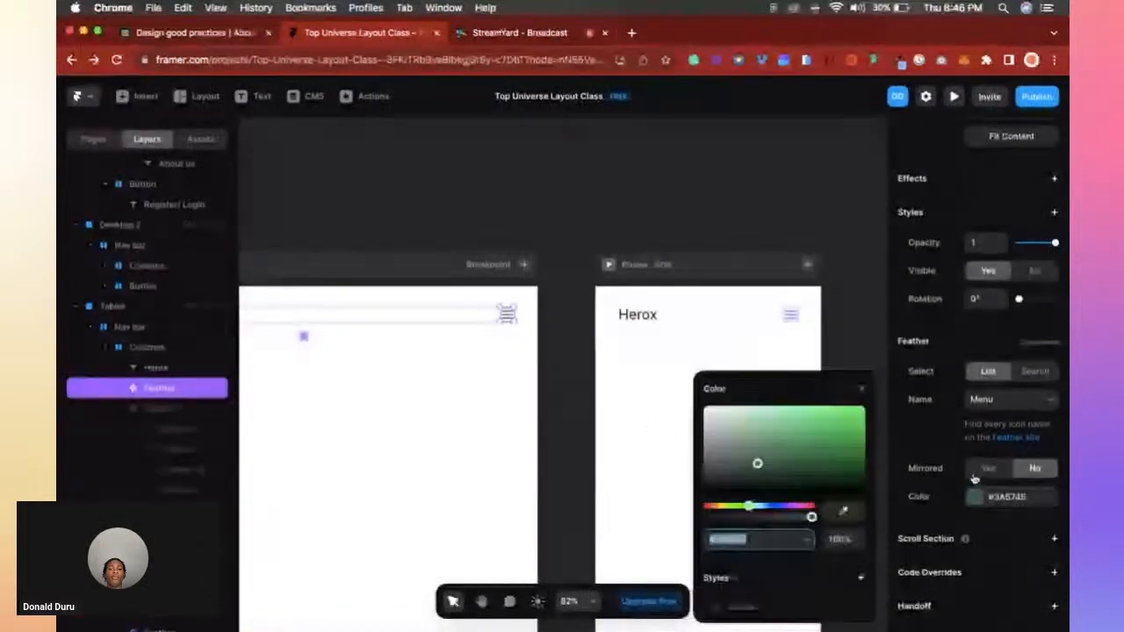
{"action": "left_click", "coordinate": [790, 315]}
{"action": "scroll", "coordinate": [1010, 395], "scroll_direction": "down", "scroll_amount": 5}
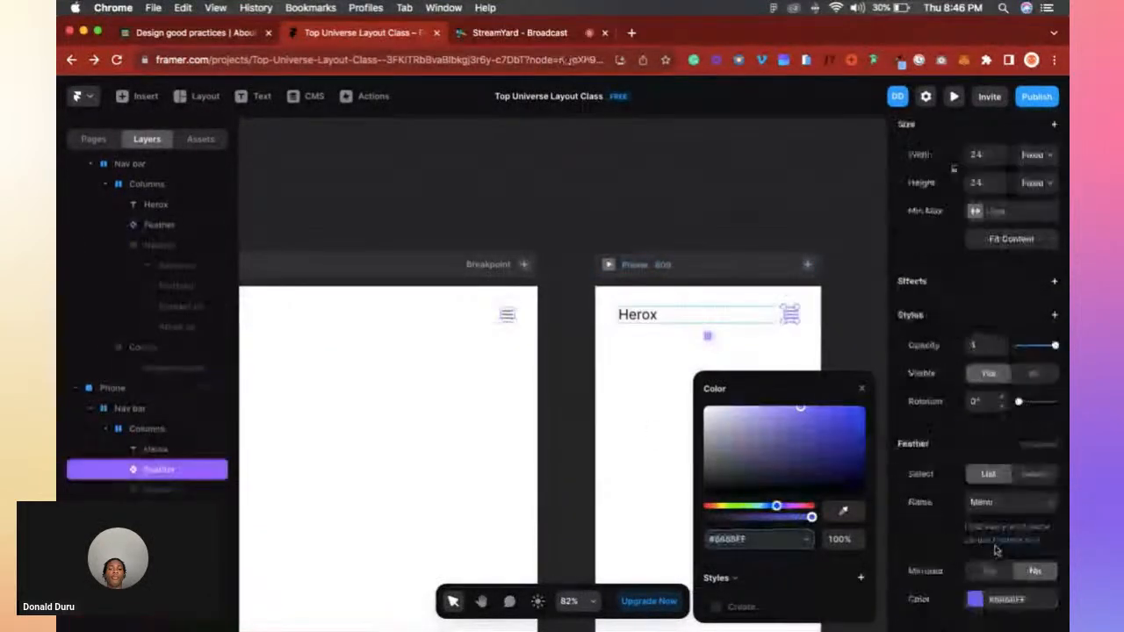
{"action": "left_click", "coordinate": [997, 499]}
{"action": "left_click", "coordinate": [997, 499]}
{"action": "key", "text": "super+v"}
{"action": "key", "text": "Return"}
{"action": "left_click", "coordinate": [848, 288]}
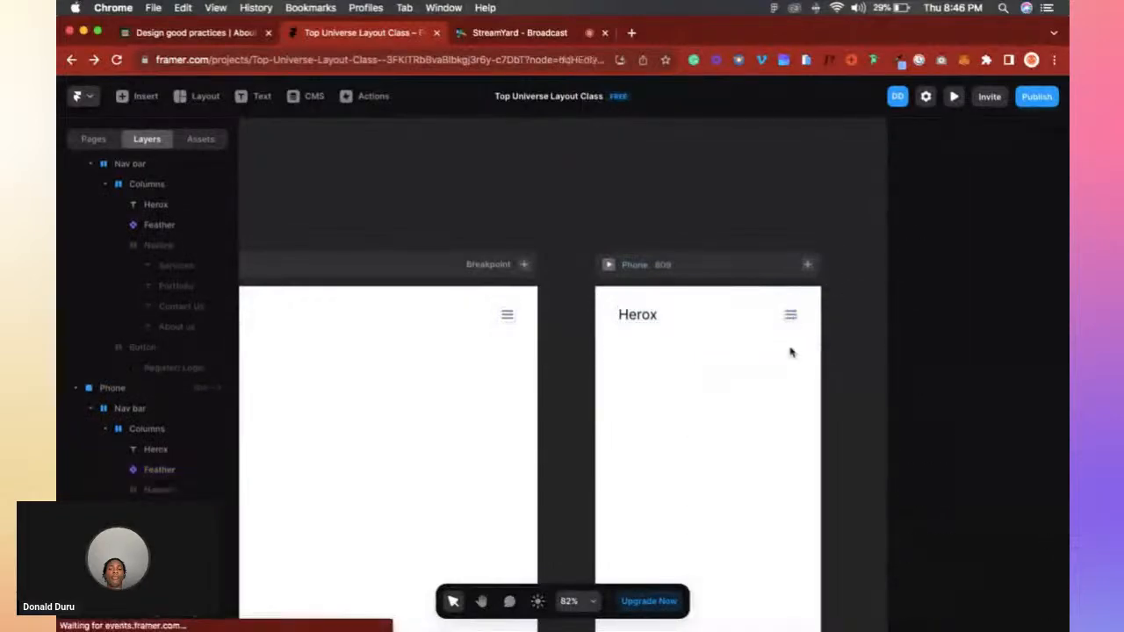
Review the nav bars across the Phone, Tablet and desktop breakpoints.
{"action": "scroll", "coordinate": [792, 353], "scroll_direction": "up", "scroll_amount": 5}
{"action": "scroll", "coordinate": [791, 352], "scroll_direction": "down", "scroll_amount": 5}
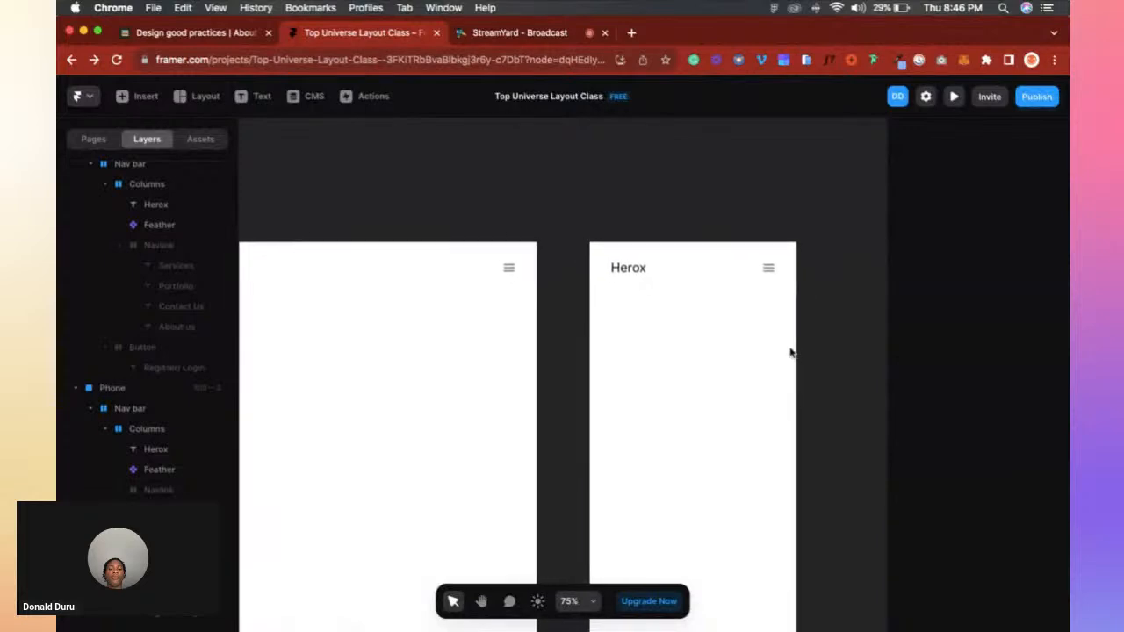
{"action": "scroll", "coordinate": [623, 283], "scroll_direction": "down", "scroll_amount": 5}
{"action": "scroll", "coordinate": [623, 287], "scroll_direction": "left", "scroll_amount": 4}
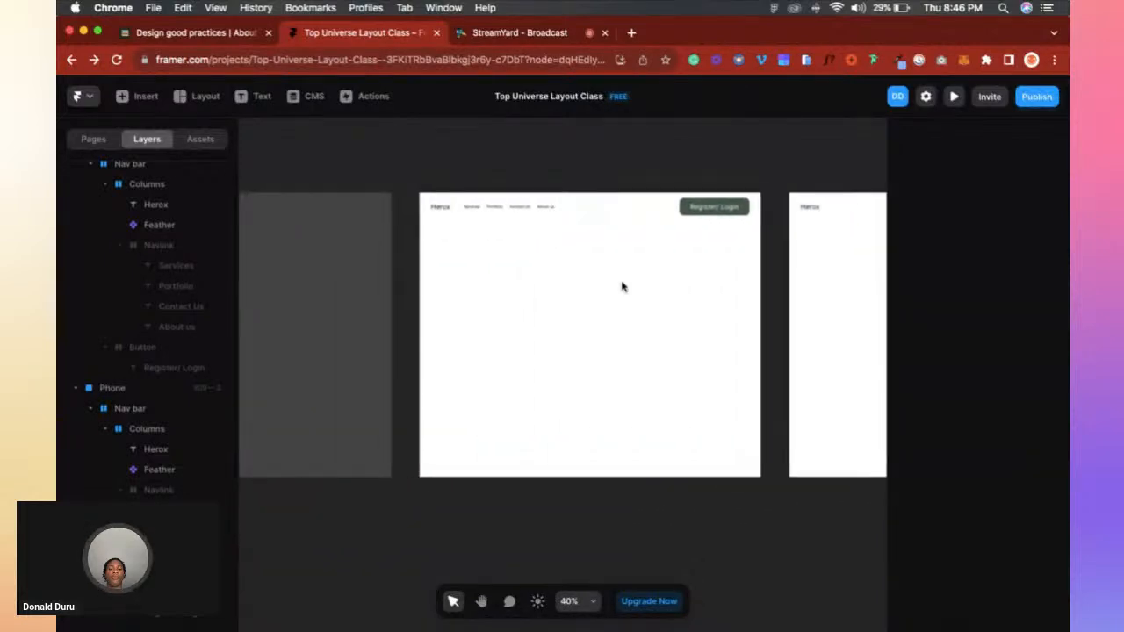
{"action": "key", "text": "XF86MonBrightnessUp"}
{"action": "key", "text": "XF86MonBrightnessUp"}
{"action": "scroll", "coordinate": [568, 285], "scroll_direction": "down", "scroll_amount": 1}
{"action": "scroll", "coordinate": [568, 285], "scroll_direction": "left", "scroll_amount": 8}
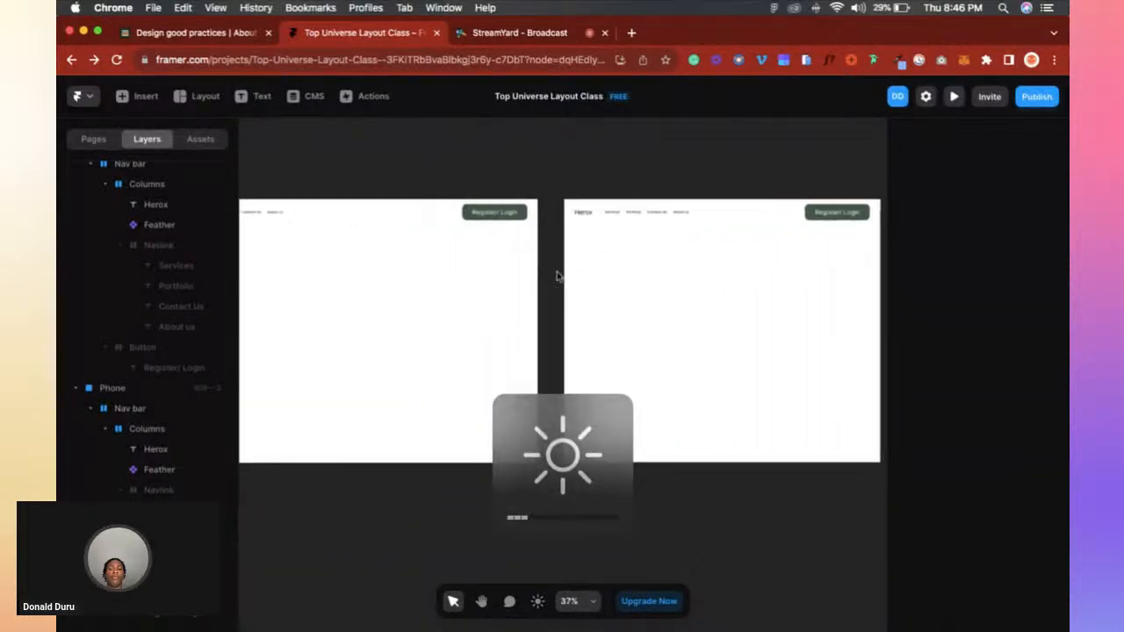
Switch to the Figma banking design and examine the hero's green background rectangle, heading text and phone image.
{"action": "key", "text": "ctrl+Up"}
{"action": "left_click", "coordinate": [445, 208]}
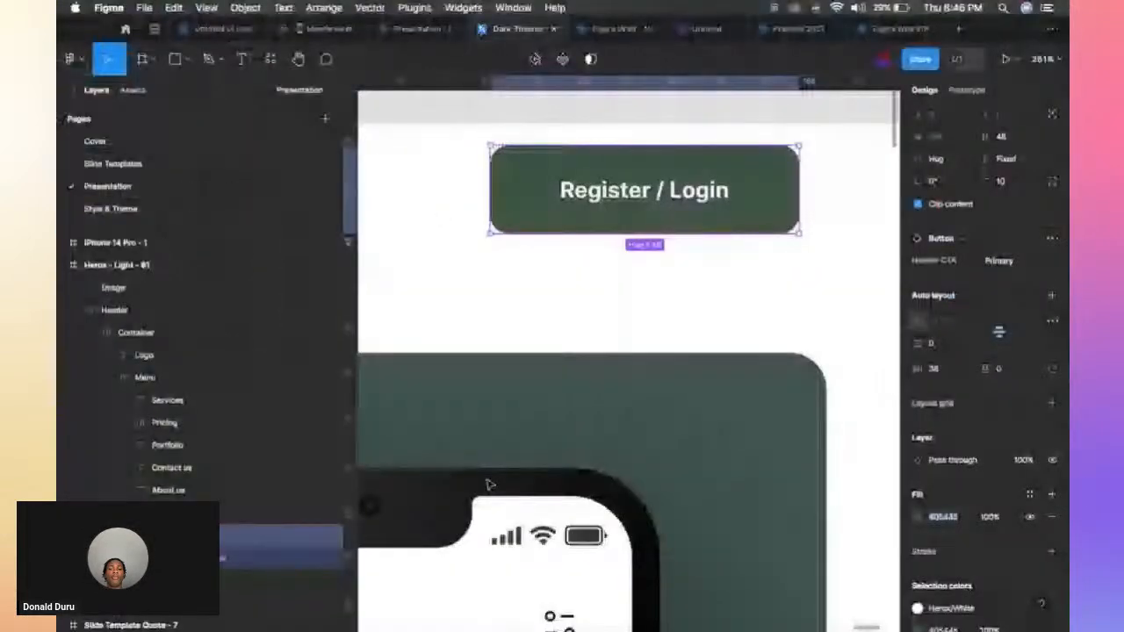
{"action": "scroll", "coordinate": [490, 485], "scroll_direction": "down", "scroll_amount": 1}
{"action": "left_click", "coordinate": [439, 458]}
{"action": "scroll", "coordinate": [439, 461], "scroll_direction": "down", "scroll_amount": 5}
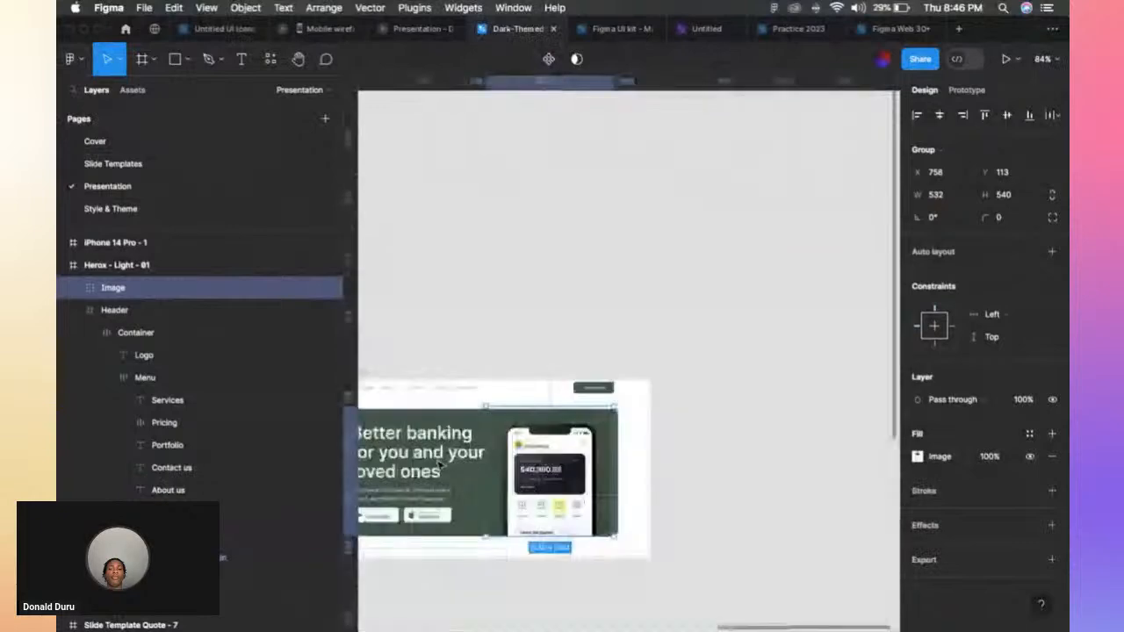
{"action": "scroll", "coordinate": [440, 462], "scroll_direction": "left", "scroll_amount": 3}
{"action": "scroll", "coordinate": [479, 445], "scroll_direction": "up", "scroll_amount": 3}
{"action": "left_click", "coordinate": [420, 376]}
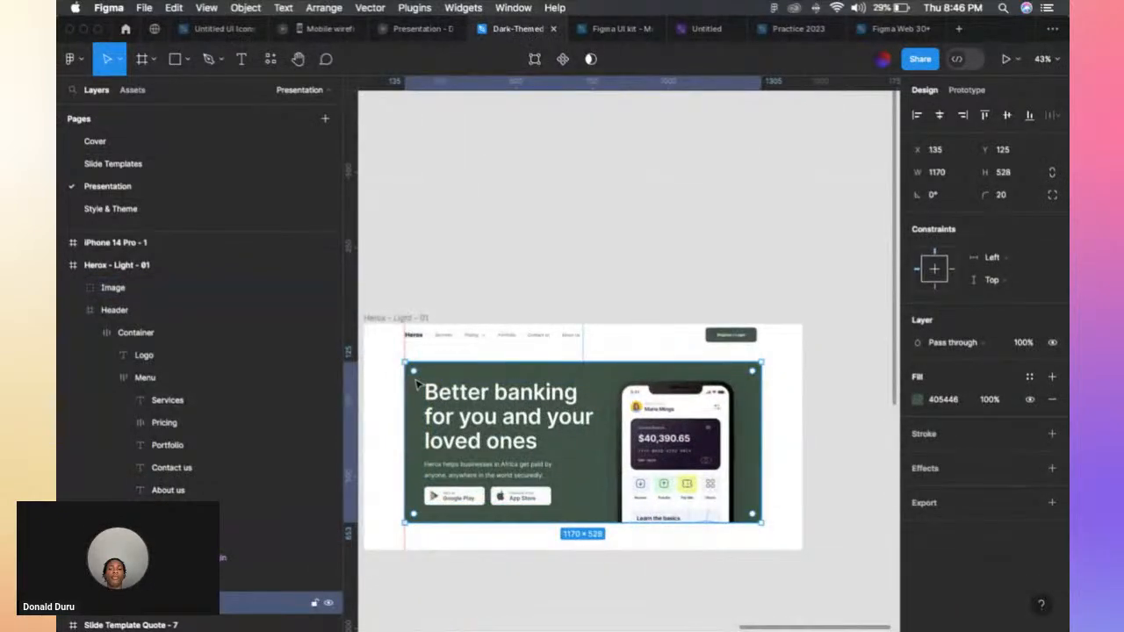
{"action": "left_click", "coordinate": [459, 406], "text": "super"}
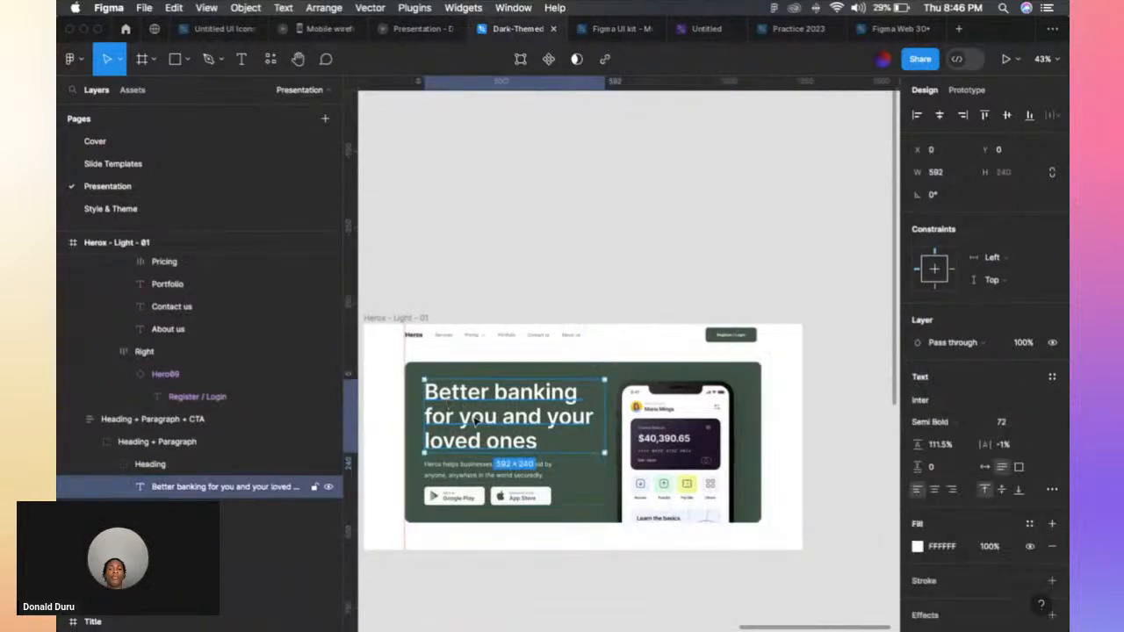
{"action": "left_click", "coordinate": [574, 374]}
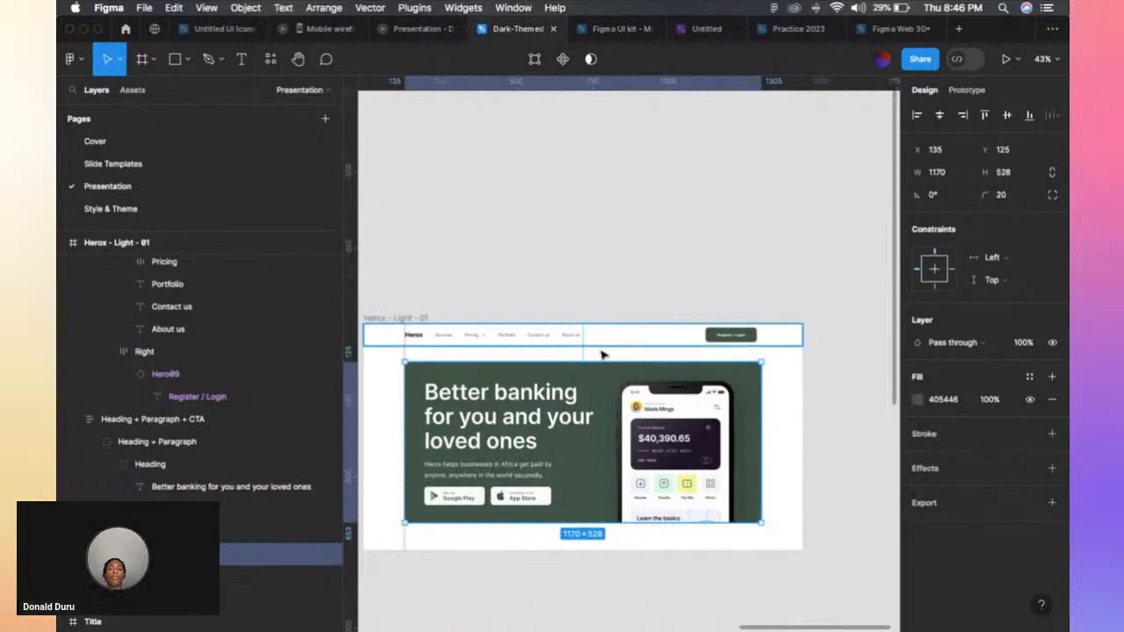
Back in Framer, draw a 1360 × 648 frame below the Desktop nav bar with 40 px side margins.
{"action": "key", "text": "ctrl+Up"}
{"action": "left_click", "coordinate": [538, 313]}
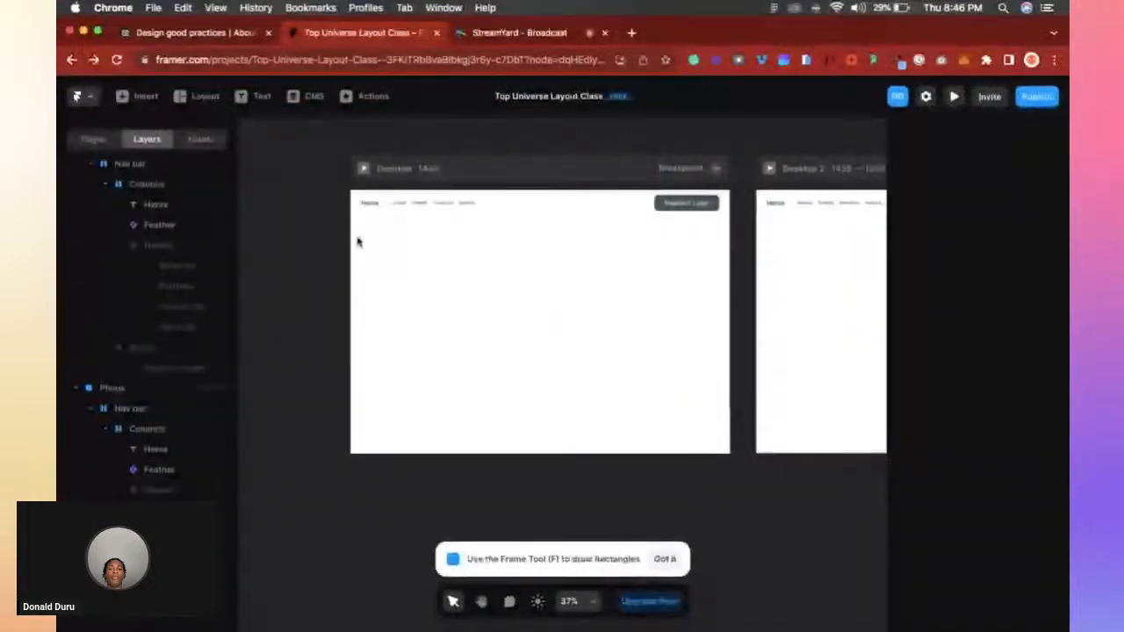
{"action": "key", "text": "f"}
{"action": "left_click_drag", "start_coordinate": [373, 241], "coordinate": [476, 317]}
{"action": "left_click_drag", "start_coordinate": [529, 342], "coordinate": [722, 401]}
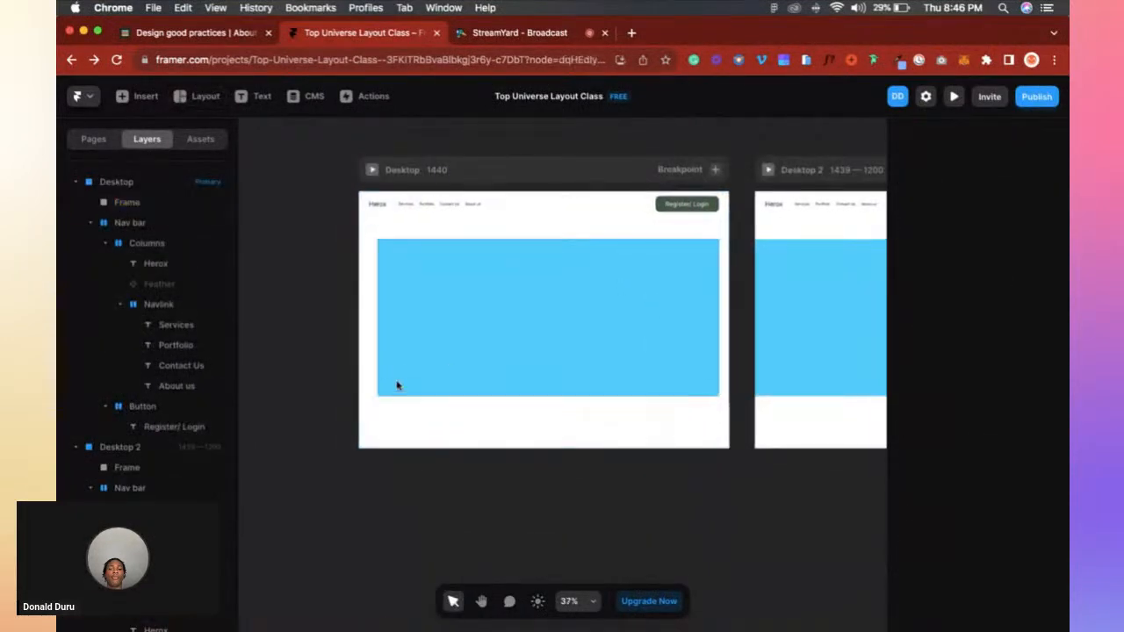
{"action": "left_click_drag", "start_coordinate": [424, 393], "coordinate": [430, 404]}
{"action": "left_click_drag", "start_coordinate": [376, 312], "coordinate": [368, 314]}
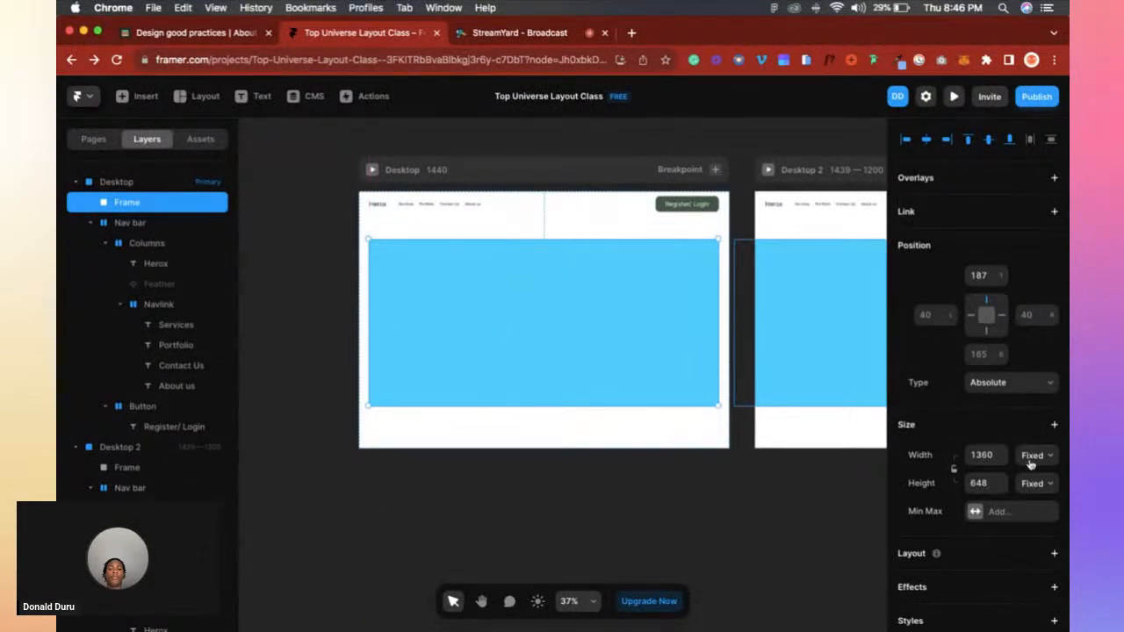
Check the new frame's overflow on the smaller breakpoints and set the Desktop frame's width to relative at 94%.
{"action": "scroll", "coordinate": [492, 318], "scroll_direction": "down", "scroll_amount": 5}
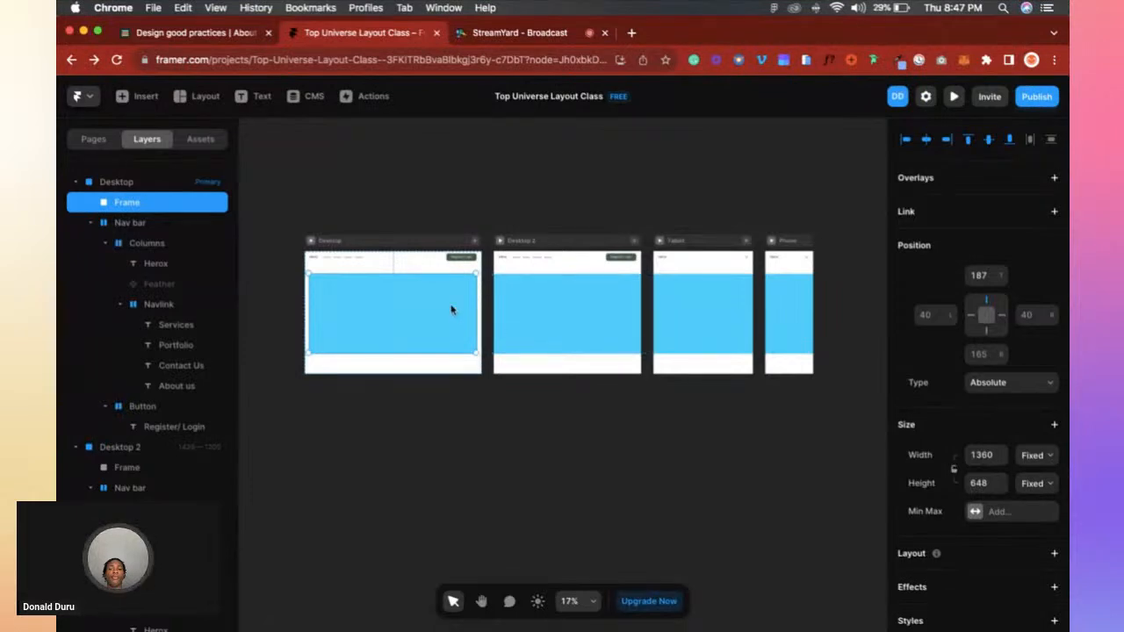
{"action": "scroll", "coordinate": [441, 306], "scroll_direction": "up", "scroll_amount": 5}
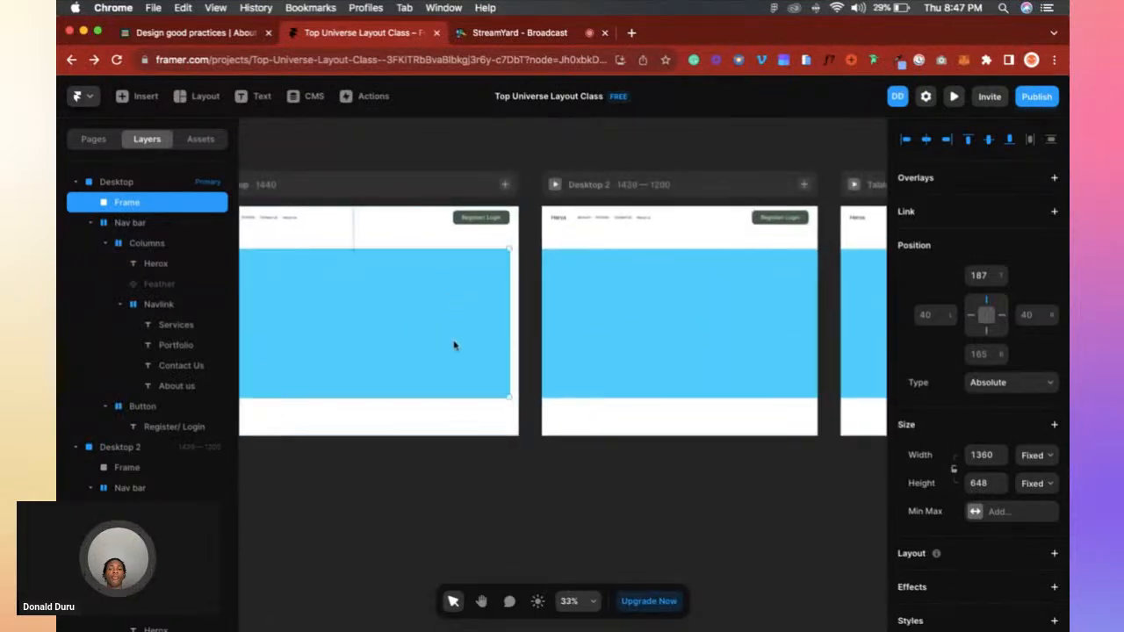
{"action": "left_click", "coordinate": [624, 315]}
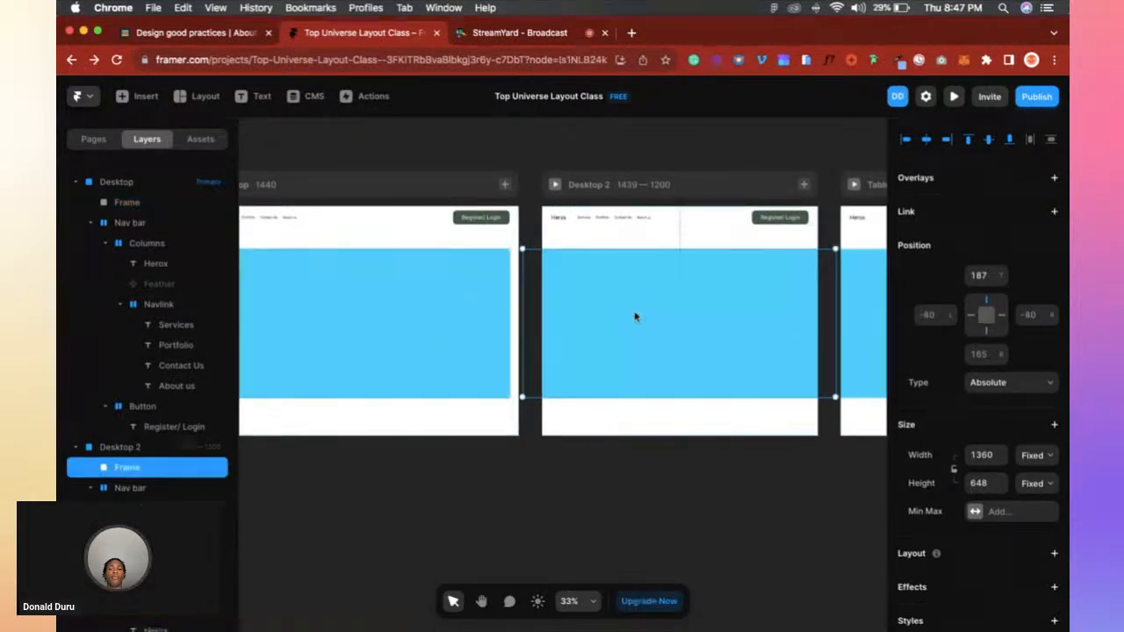
{"action": "scroll", "coordinate": [751, 359], "scroll_direction": "right", "scroll_amount": 5}
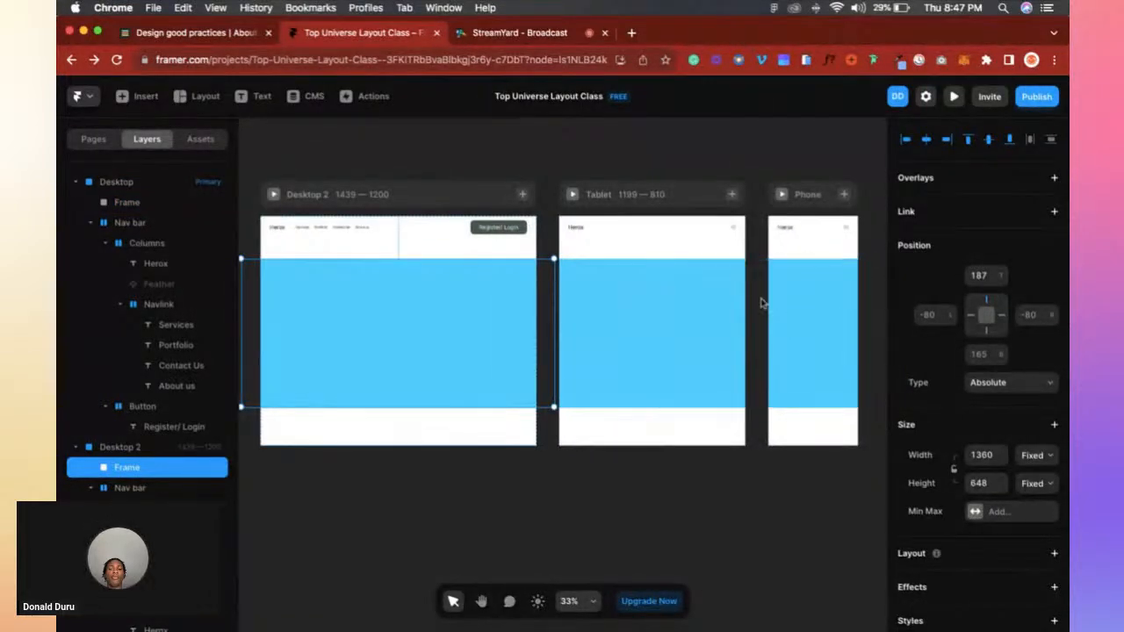
{"action": "scroll", "coordinate": [716, 251], "scroll_direction": "left", "scroll_amount": 4}
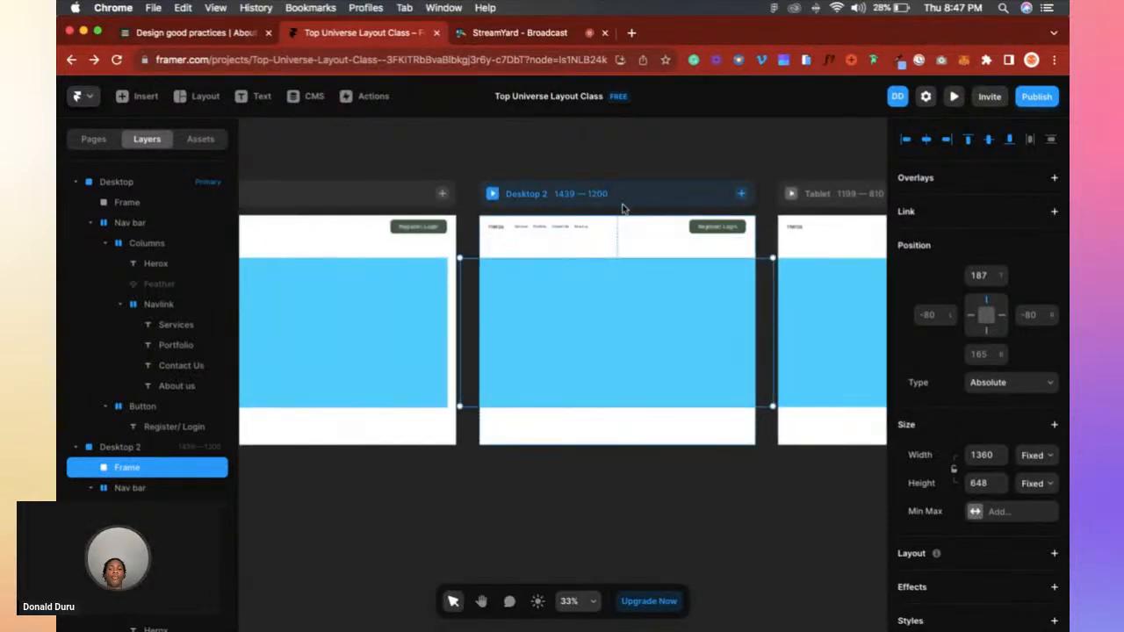
{"action": "scroll", "coordinate": [615, 206], "scroll_direction": "right", "scroll_amount": 5}
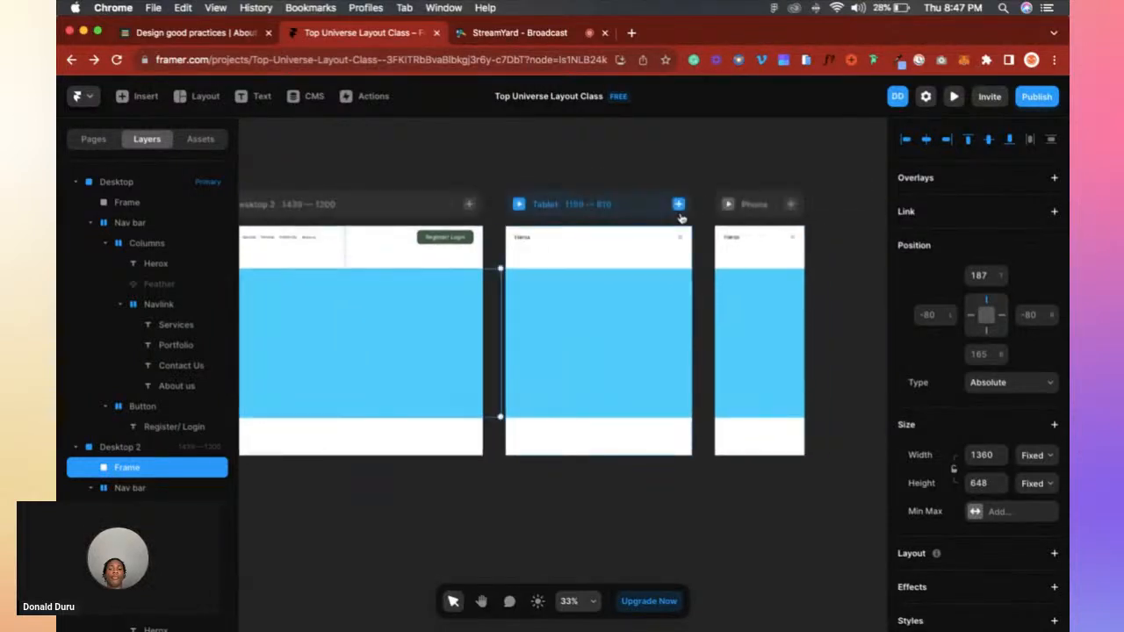
{"action": "scroll", "coordinate": [680, 219], "scroll_direction": "left", "scroll_amount": 9}
{"action": "left_click", "coordinate": [477, 351]}
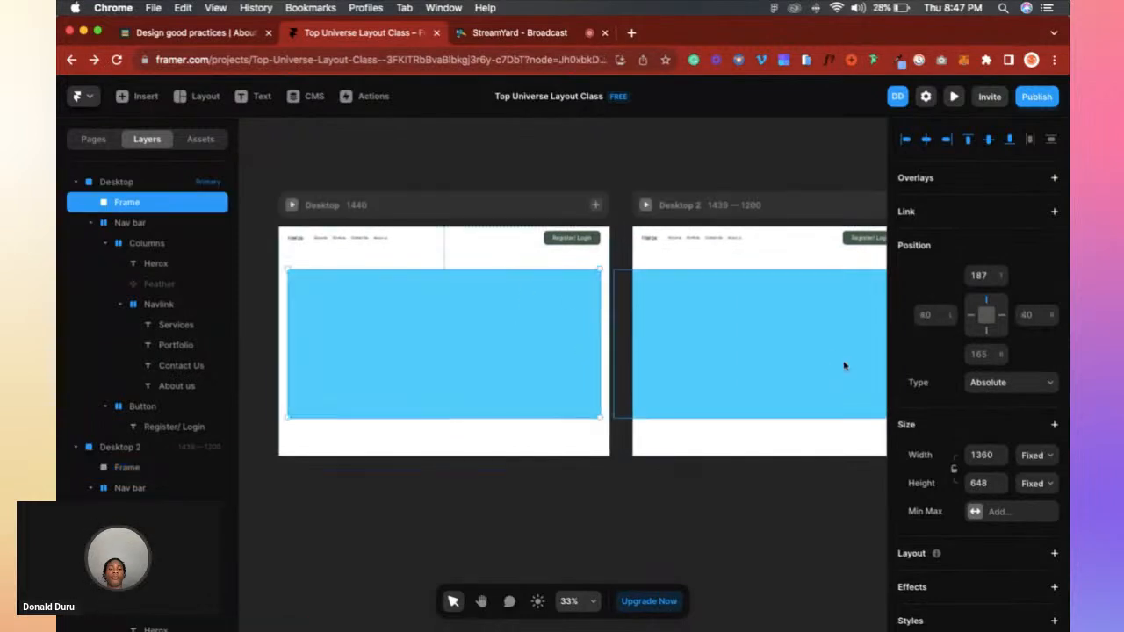
{"action": "left_click", "coordinate": [1054, 456]}
{"action": "left_click", "coordinate": [1027, 464]}
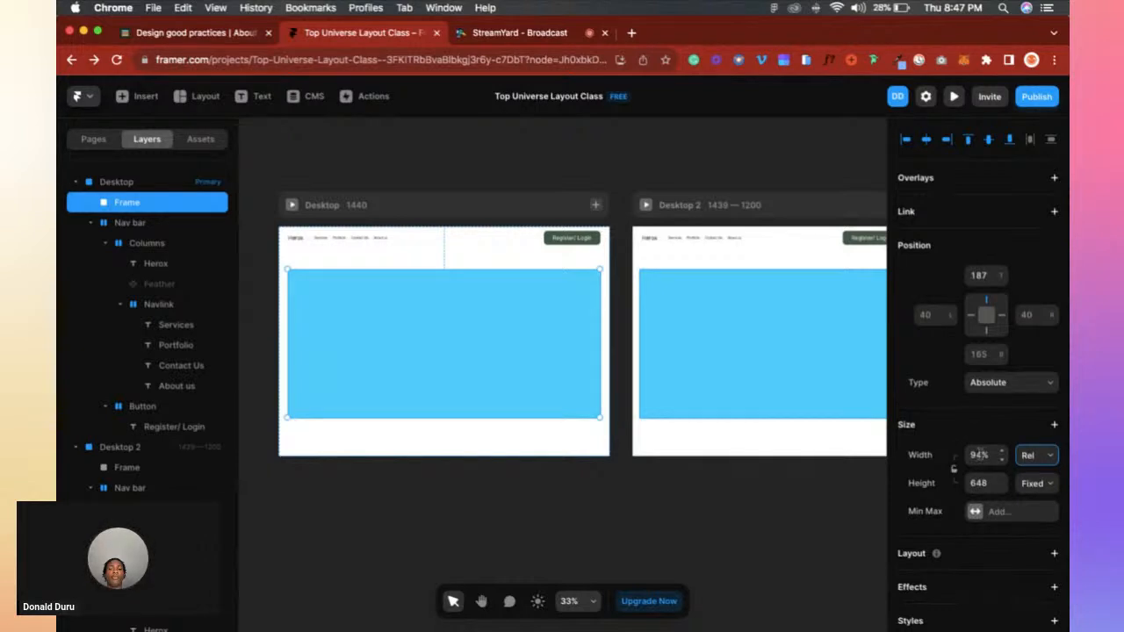
Review how the relative-width hero frame fits the Desktop, Desktop 2 and Tablet breakpoints.
{"action": "scroll", "coordinate": [629, 351], "scroll_direction": "right", "scroll_amount": 5}
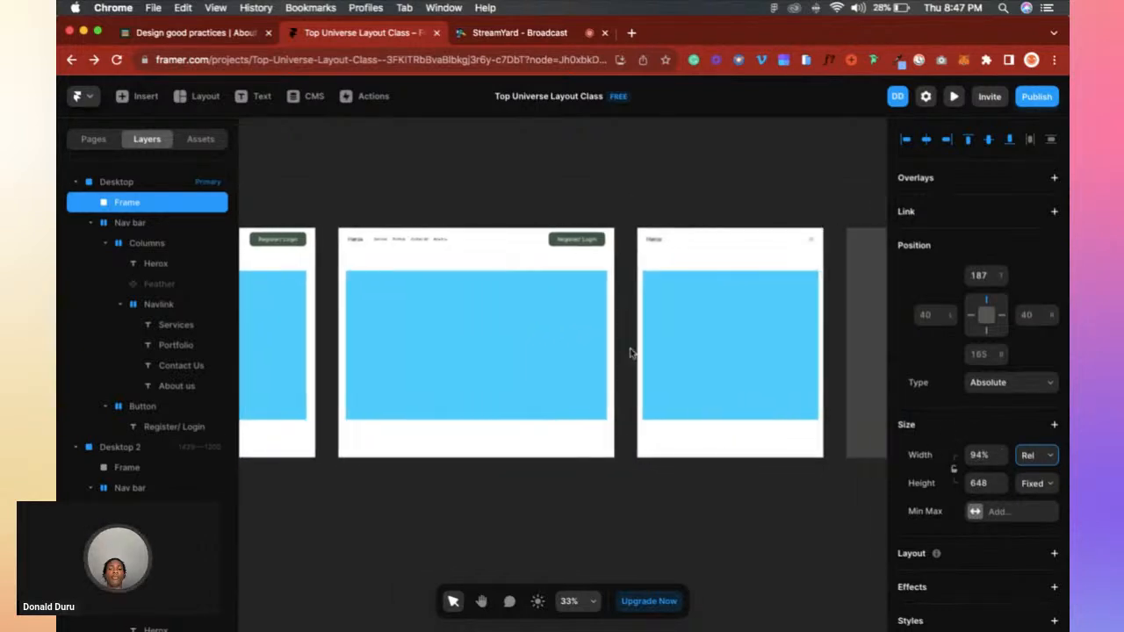
{"action": "scroll", "coordinate": [630, 353], "scroll_direction": "right", "scroll_amount": 3}
{"action": "scroll", "coordinate": [630, 353], "scroll_direction": "left", "scroll_amount": 4}
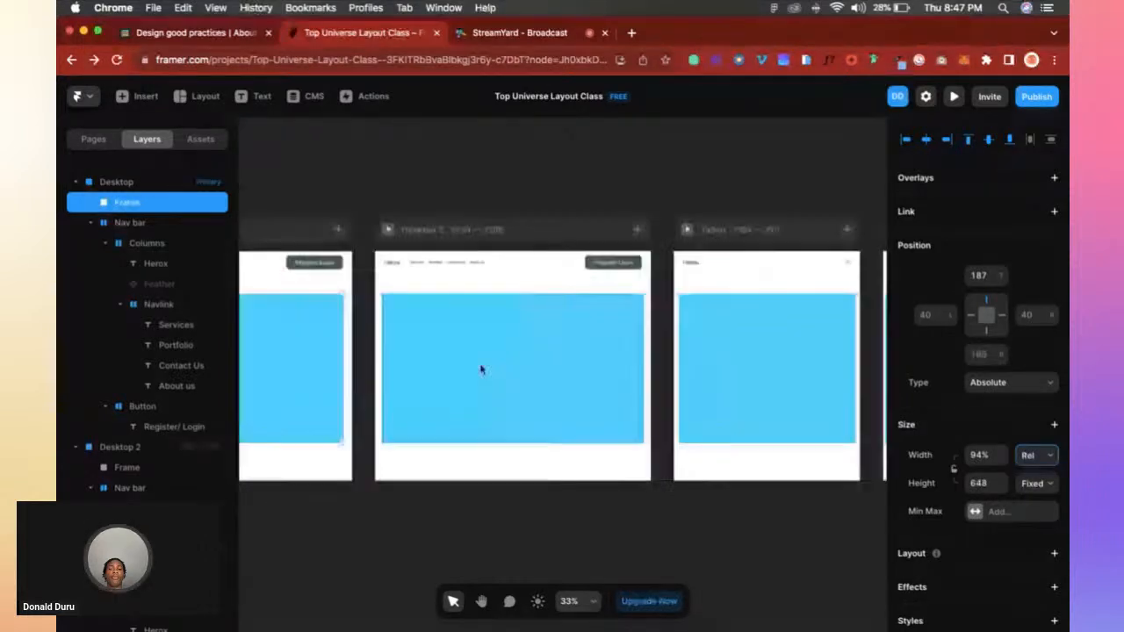
{"action": "left_click", "coordinate": [415, 329]}
{"action": "scroll", "coordinate": [521, 353], "scroll_direction": "right", "scroll_amount": 3}
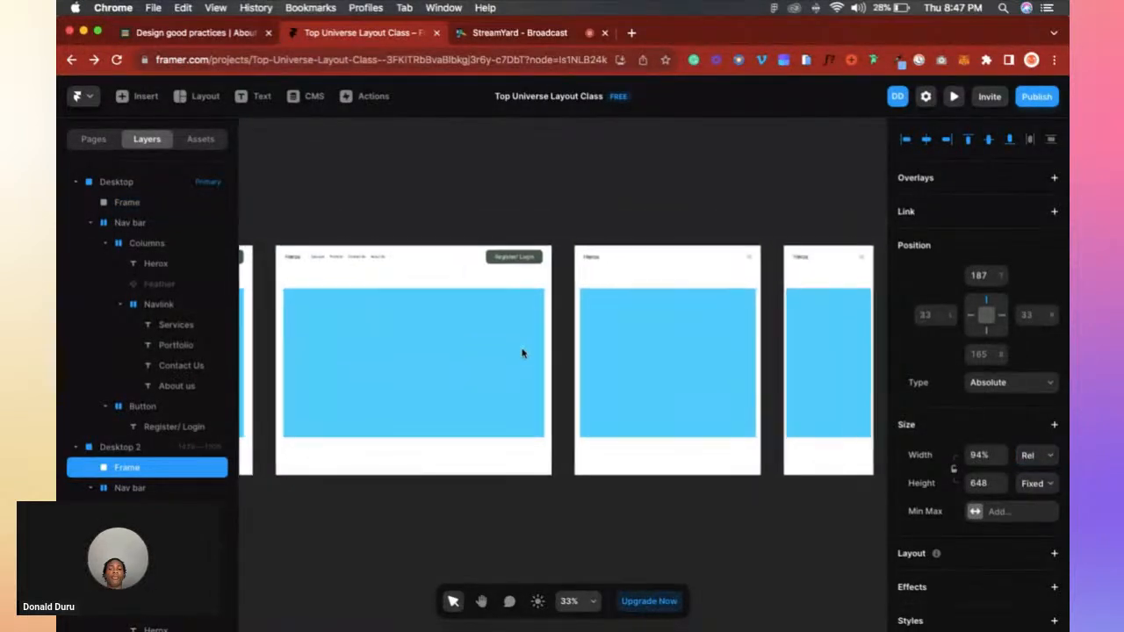
{"action": "left_click", "coordinate": [660, 334]}
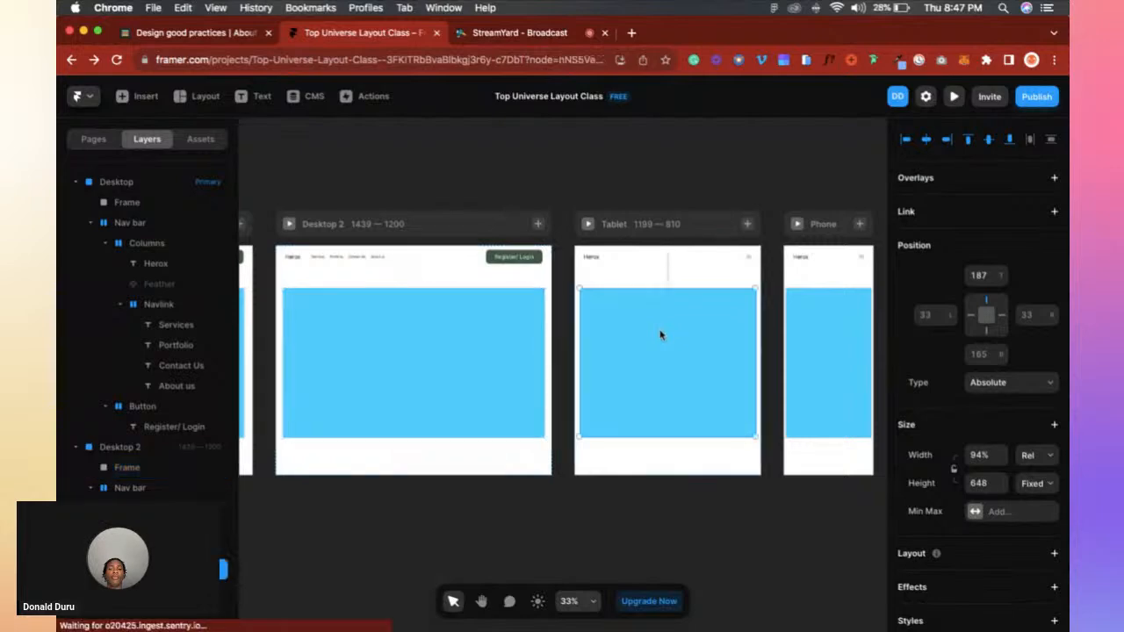
{"action": "scroll", "coordinate": [516, 349], "scroll_direction": "left", "scroll_amount": 3}
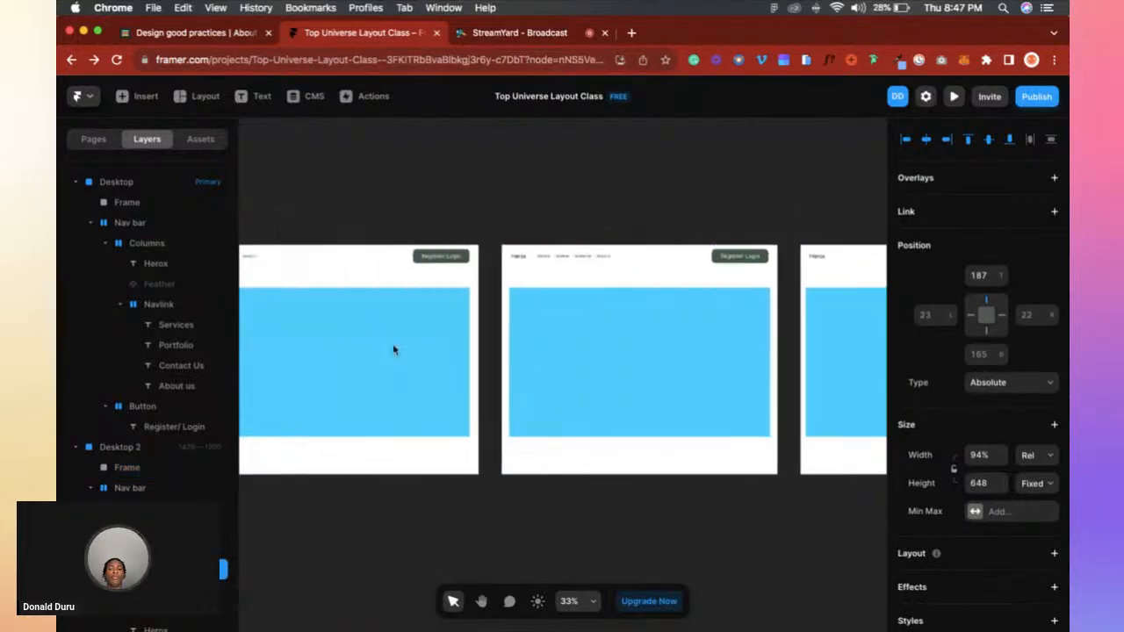
{"action": "left_click", "coordinate": [396, 350]}
{"action": "scroll", "coordinate": [435, 354], "scroll_direction": "left", "scroll_amount": 2}
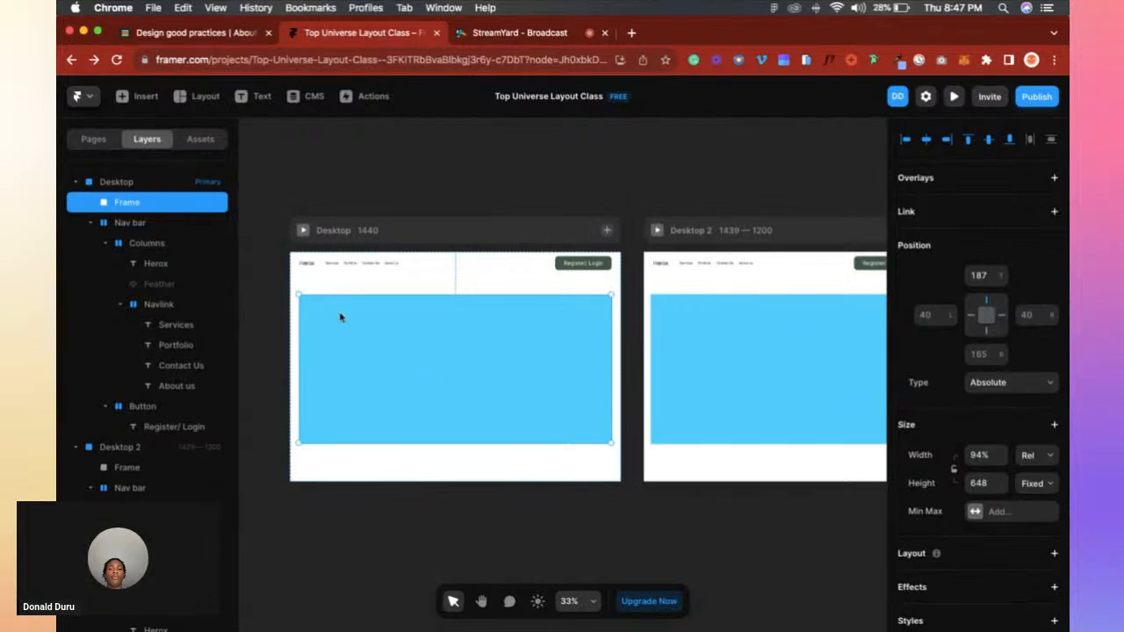
{"action": "scroll", "coordinate": [341, 318], "scroll_direction": "up", "scroll_amount": 5}
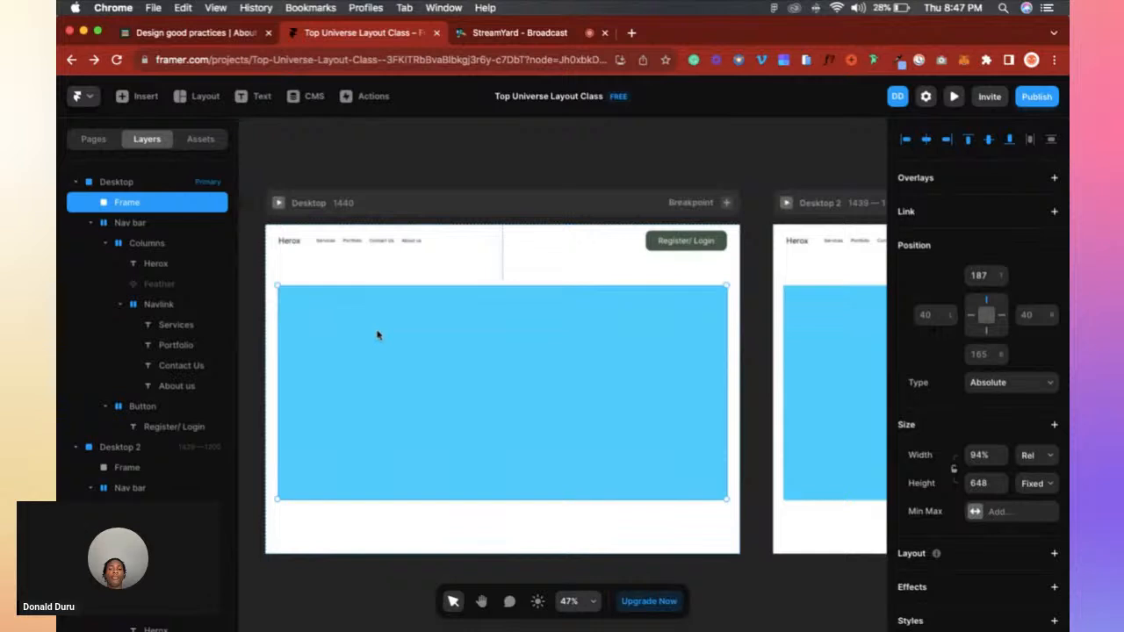
{"action": "scroll", "coordinate": [375, 382], "scroll_direction": "down", "scroll_amount": 5}
{"action": "scroll", "coordinate": [375, 382], "scroll_direction": "up", "scroll_amount": 3}
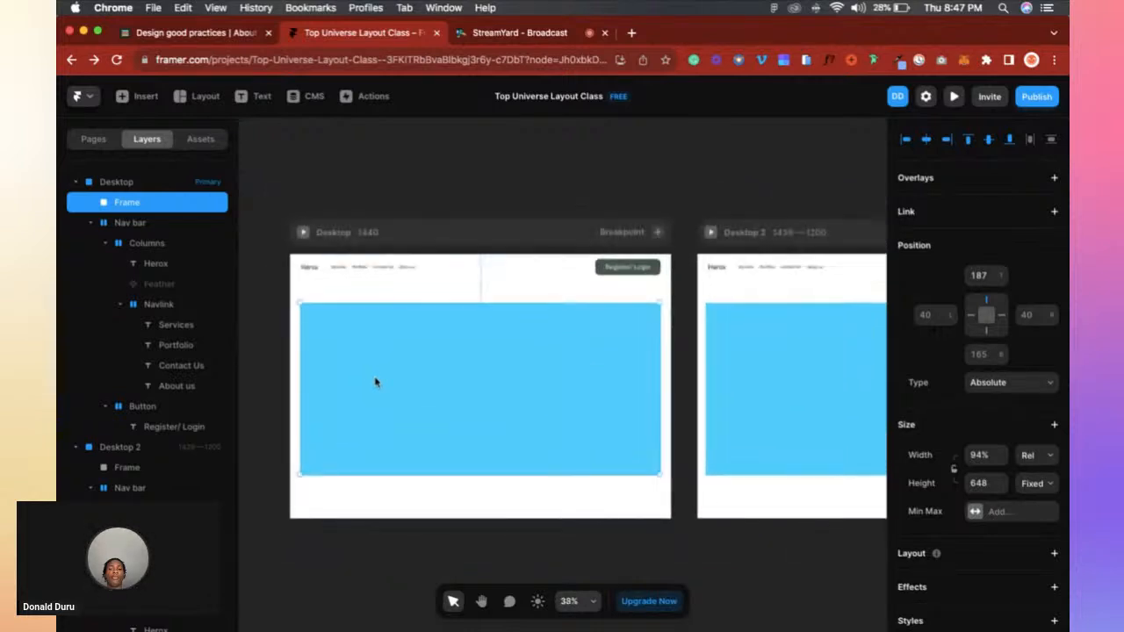
{"action": "scroll", "coordinate": [668, 419], "scroll_direction": "right", "scroll_amount": 3}
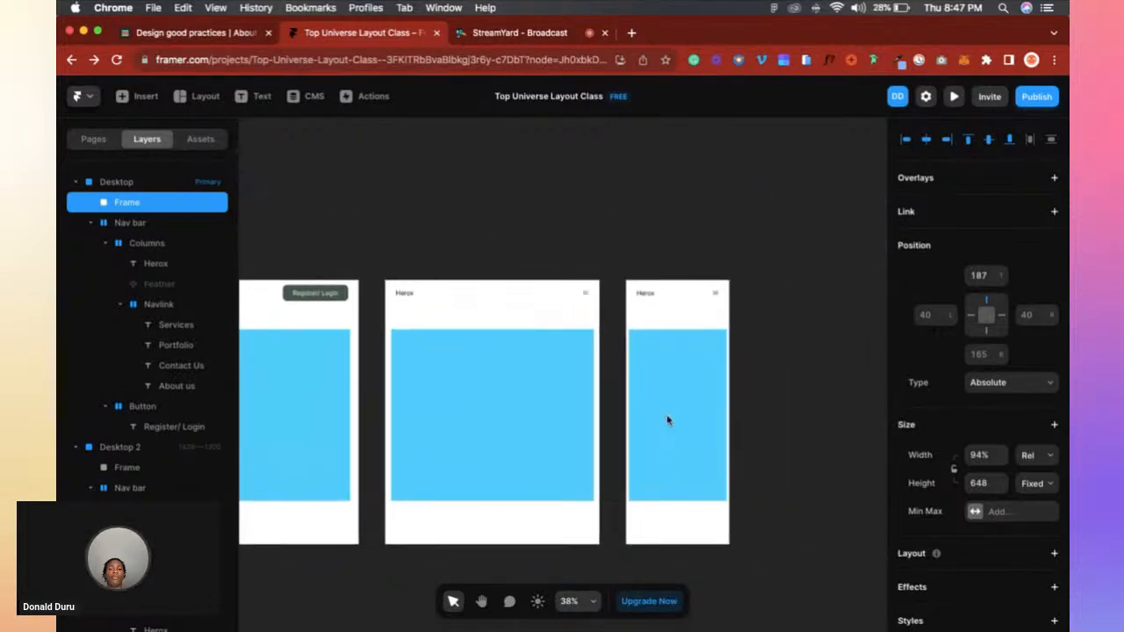
Examine the Phone hero frame's side margins against its nav bar and compare them with the other breakpoints.
{"action": "left_click", "coordinate": [667, 419]}
{"action": "scroll", "coordinate": [654, 351], "scroll_direction": "up", "scroll_amount": 10}
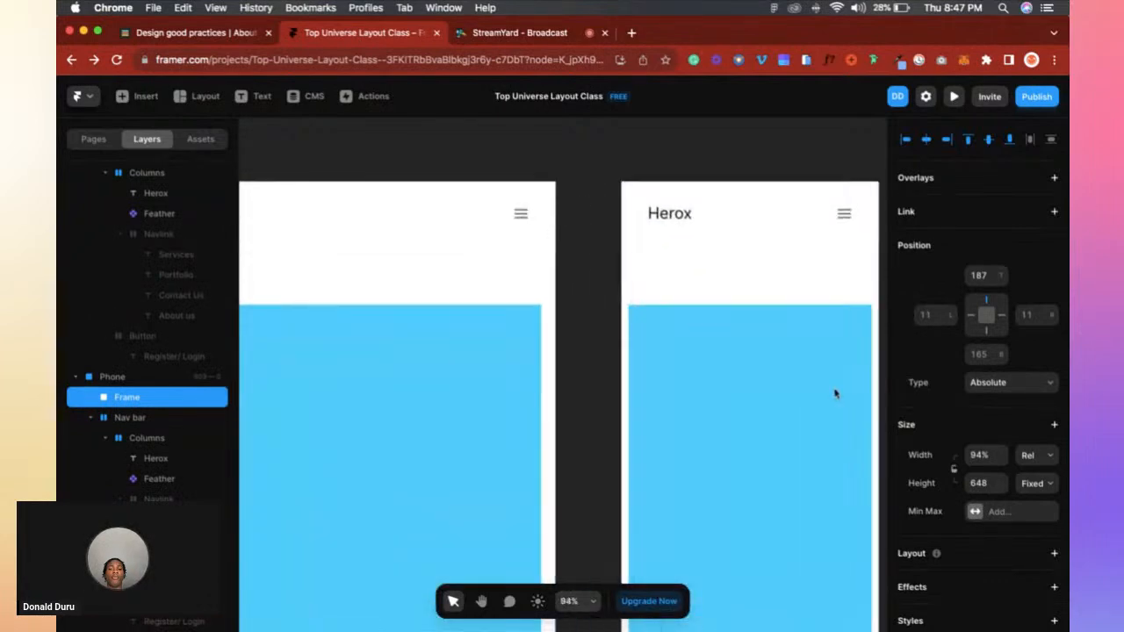
{"action": "scroll", "coordinate": [835, 392], "scroll_direction": "down", "scroll_amount": 5}
{"action": "scroll", "coordinate": [830, 387], "scroll_direction": "up", "scroll_amount": 5}
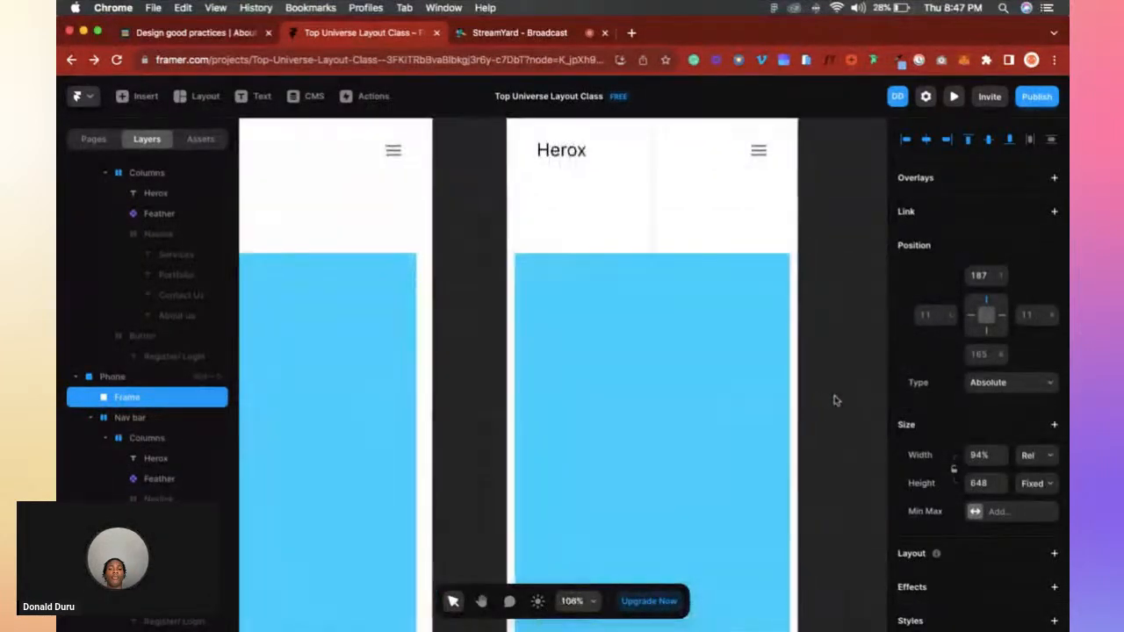
{"action": "scroll", "coordinate": [818, 369], "scroll_direction": "down", "scroll_amount": 5}
{"action": "scroll", "coordinate": [820, 371], "scroll_direction": "up", "scroll_amount": 5}
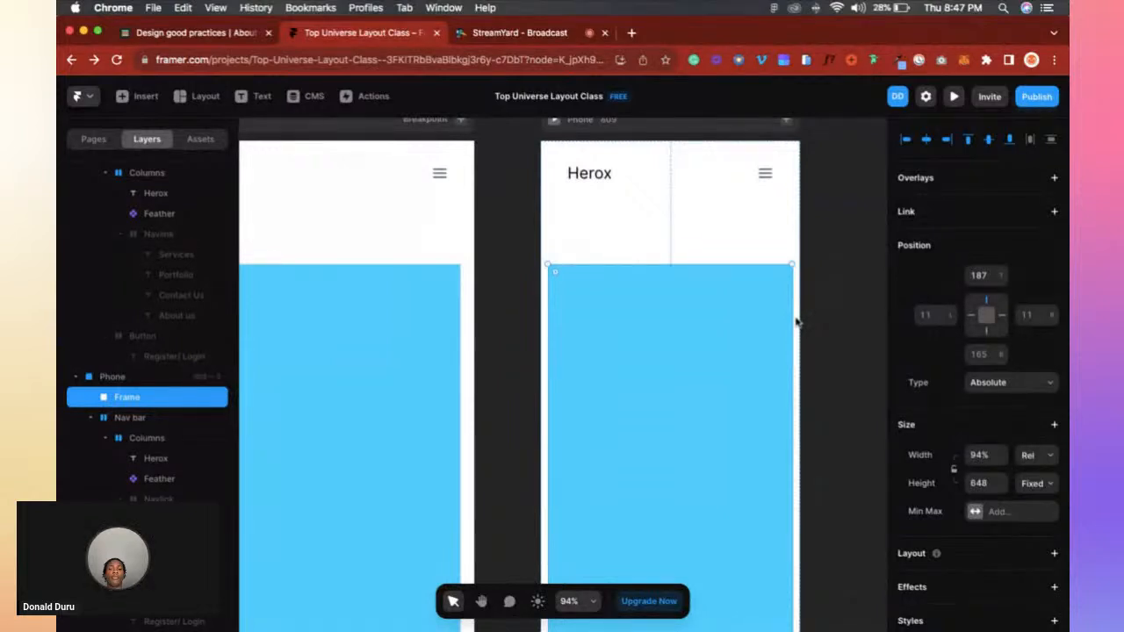
{"action": "scroll", "coordinate": [705, 307], "scroll_direction": "down", "scroll_amount": 5}
{"action": "scroll", "coordinate": [704, 307], "scroll_direction": "left", "scroll_amount": 5}
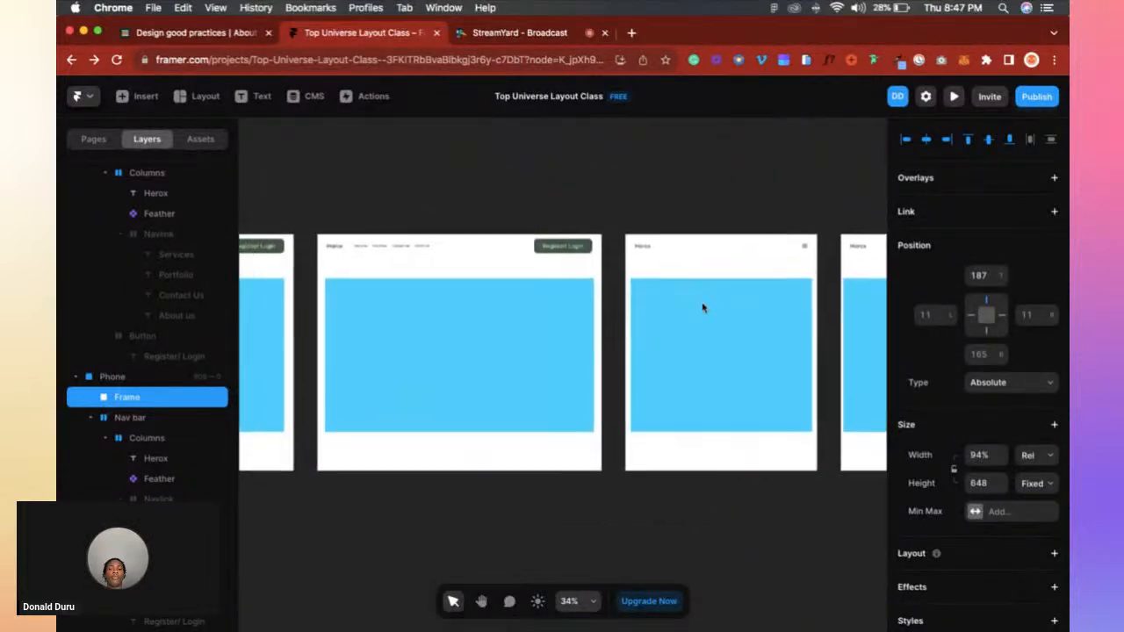
{"action": "scroll", "coordinate": [372, 277], "scroll_direction": "down", "scroll_amount": 3}
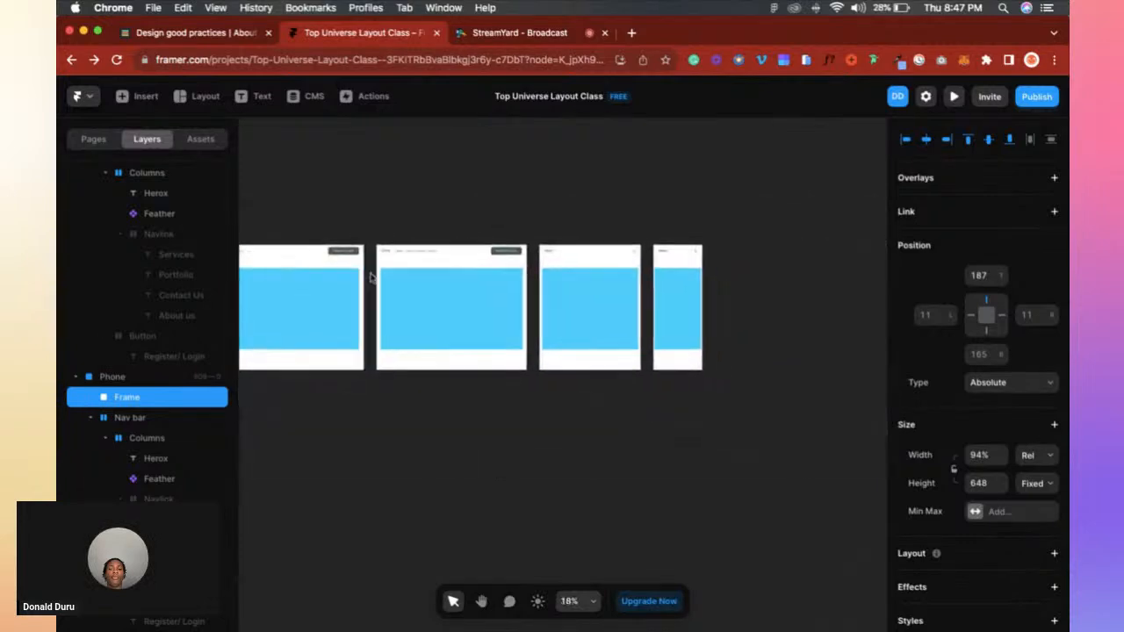
{"action": "scroll", "coordinate": [679, 307], "scroll_direction": "up", "scroll_amount": 10}
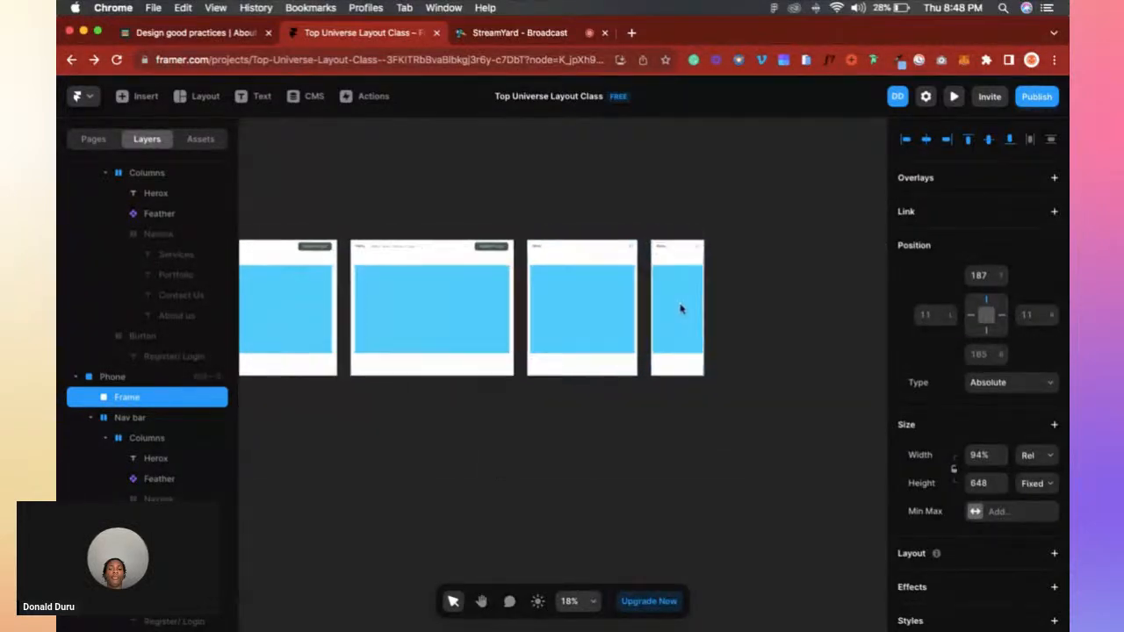
{"action": "scroll", "coordinate": [703, 316], "scroll_direction": "down", "scroll_amount": 5}
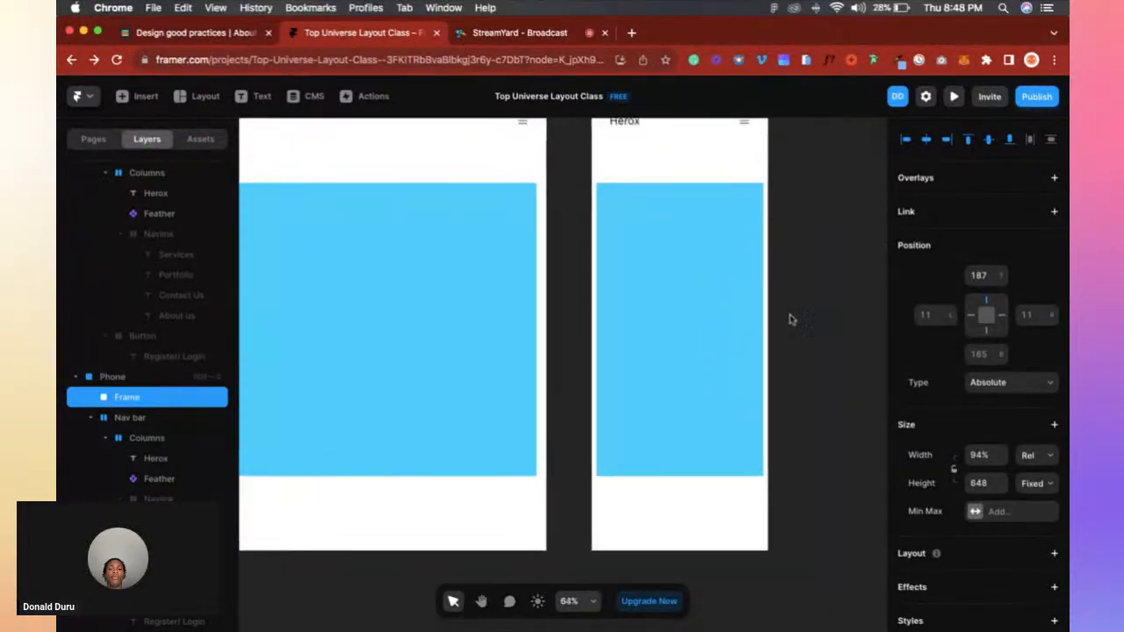
Set the hero frame's relative width to 90% on the Phone and Tablet breakpoints.
{"action": "left_click", "coordinate": [985, 456]}
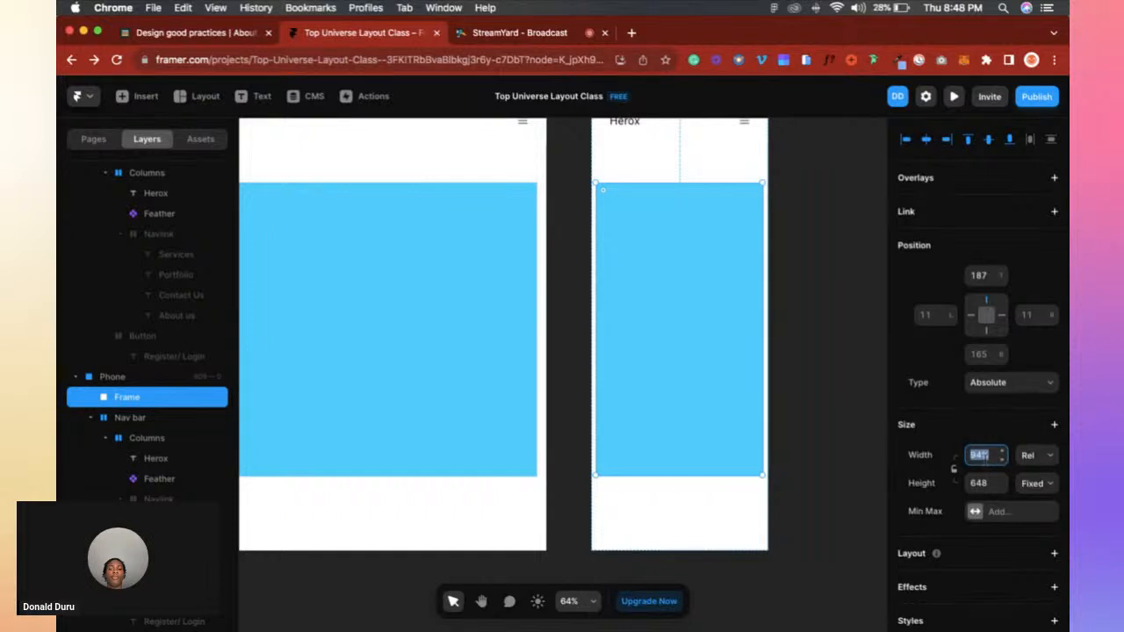
{"action": "scroll", "coordinate": [760, 255], "scroll_direction": "up", "scroll_amount": 2}
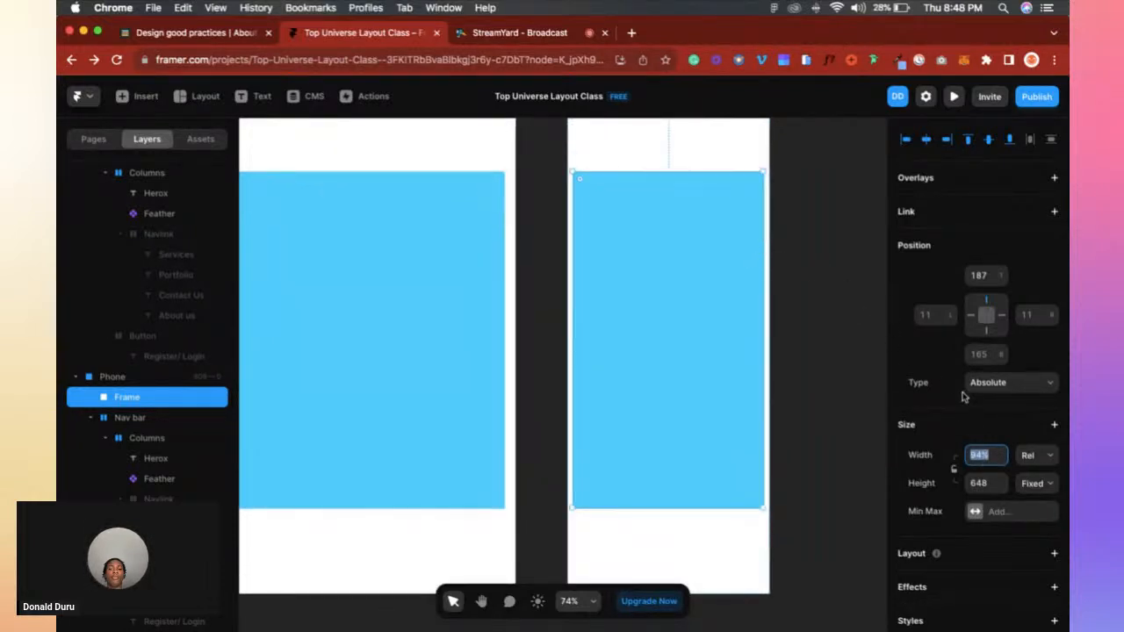
{"action": "key", "text": "Return"}
{"action": "left_click", "coordinate": [381, 359]}
{"action": "left_click", "coordinate": [983, 457]}
{"action": "type", "text": "90"}
{"action": "key", "text": "Return"}
{"action": "scroll", "coordinate": [618, 361], "scroll_direction": "down", "scroll_amount": 5}
{"action": "scroll", "coordinate": [630, 349], "scroll_direction": "up", "scroll_amount": 5}
{"action": "scroll", "coordinate": [556, 366], "scroll_direction": "down", "scroll_amount": 6}
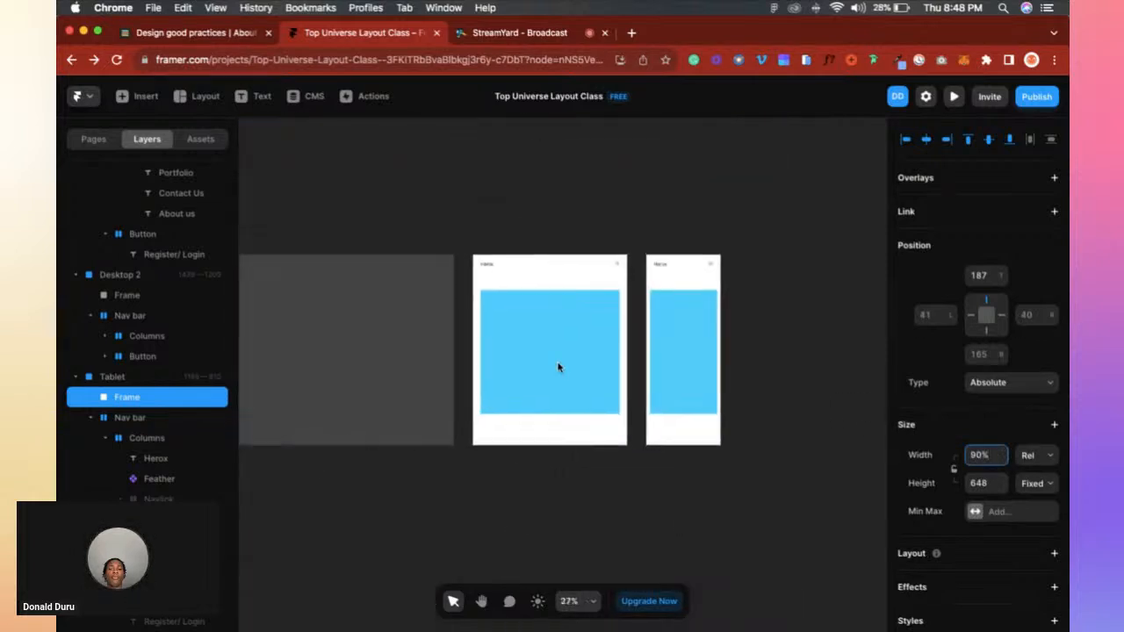
Change the Desktop hero frame's fill colour to the dark green #3A5745 used by the Register/ Login button.
{"action": "scroll", "coordinate": [559, 367], "scroll_direction": "left", "scroll_amount": 10}
{"action": "left_click", "coordinate": [534, 358]}
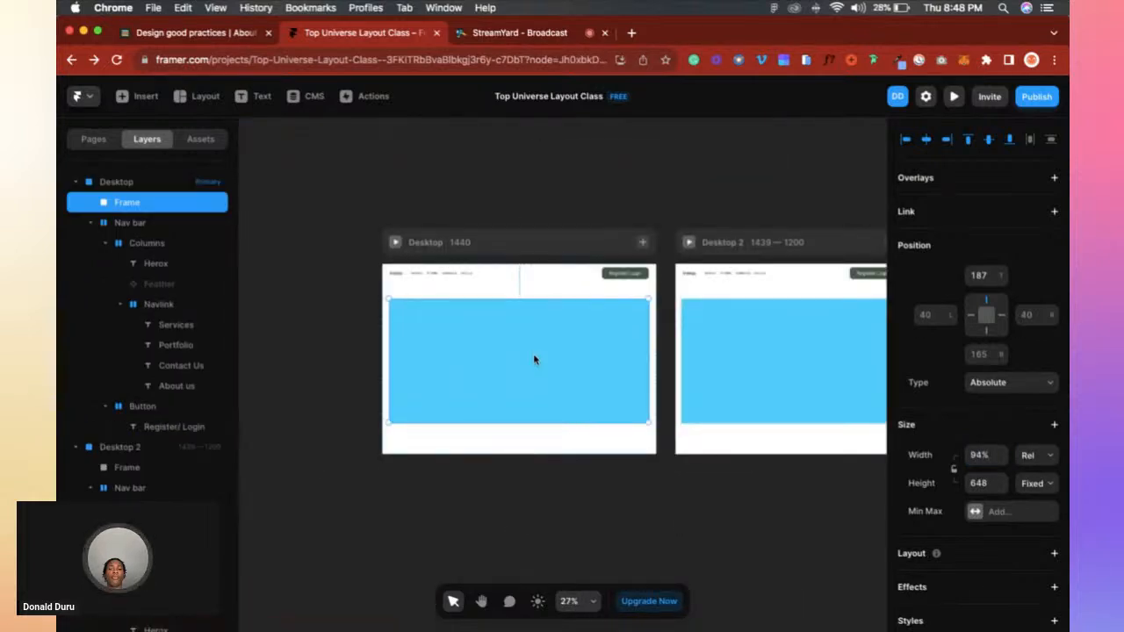
{"action": "key", "text": "i"}
{"action": "key", "text": "Escape"}
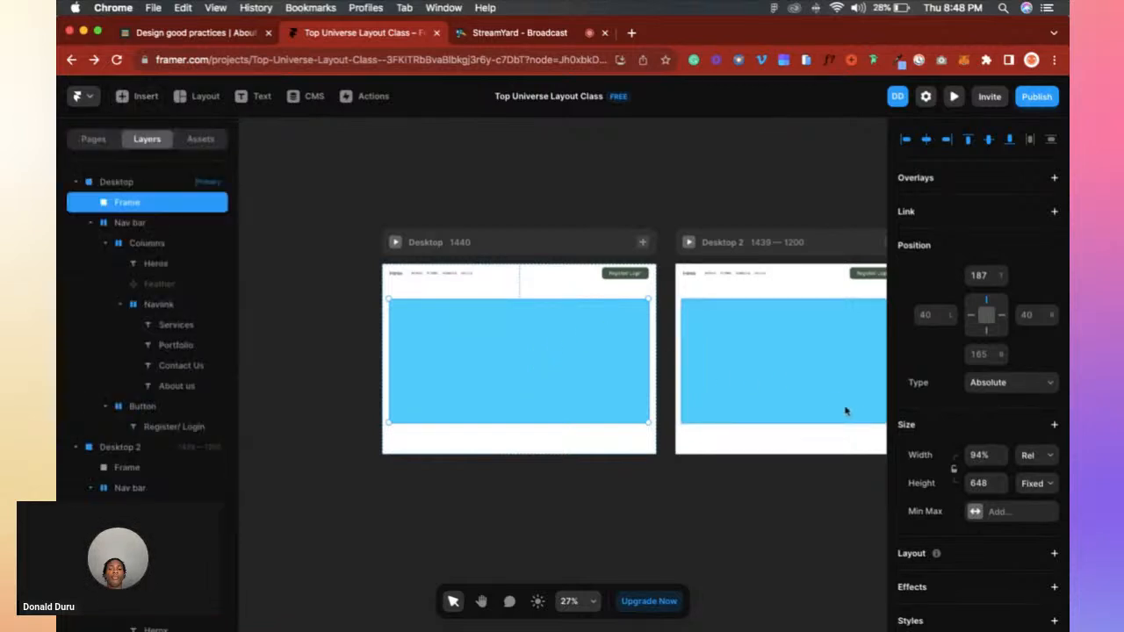
{"action": "scroll", "coordinate": [1026, 494], "scroll_direction": "down", "scroll_amount": 4}
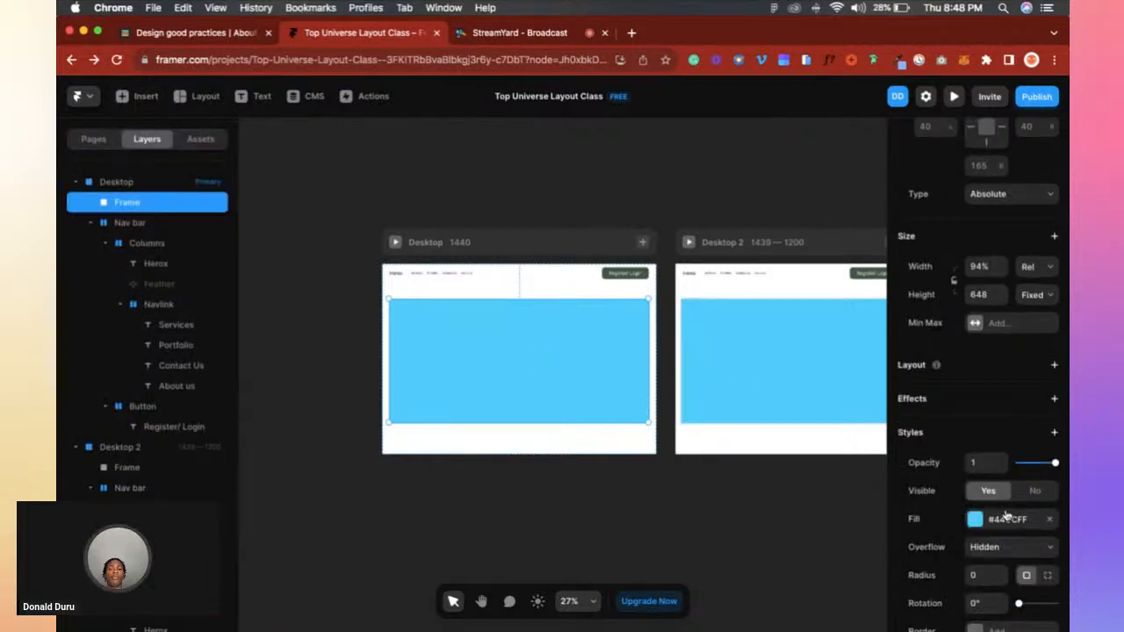
{"action": "scroll", "coordinate": [1007, 516], "scroll_direction": "down", "scroll_amount": 2}
{"action": "left_click", "coordinate": [977, 437]}
{"action": "type", "text": "#3A5745"}
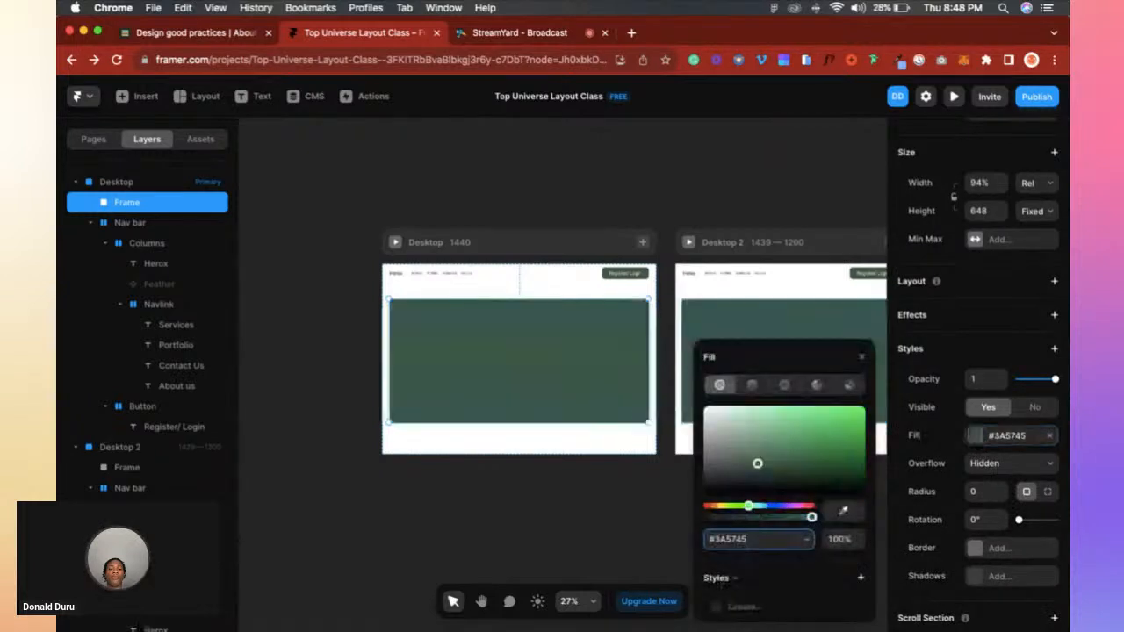
Round the Desktop hero frame's corners with a radius of 12.
{"action": "scroll", "coordinate": [1025, 228], "scroll_direction": "down", "scroll_amount": 4}
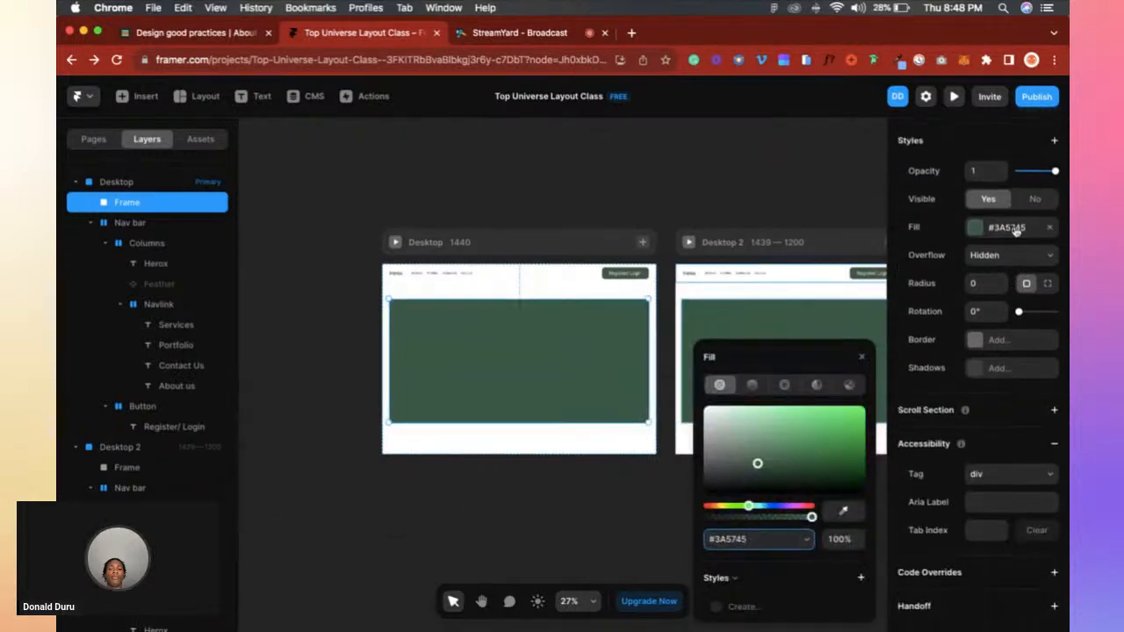
{"action": "left_click", "coordinate": [985, 282]}
{"action": "type", "text": "12"}
{"action": "left_click", "coordinate": [517, 475]}
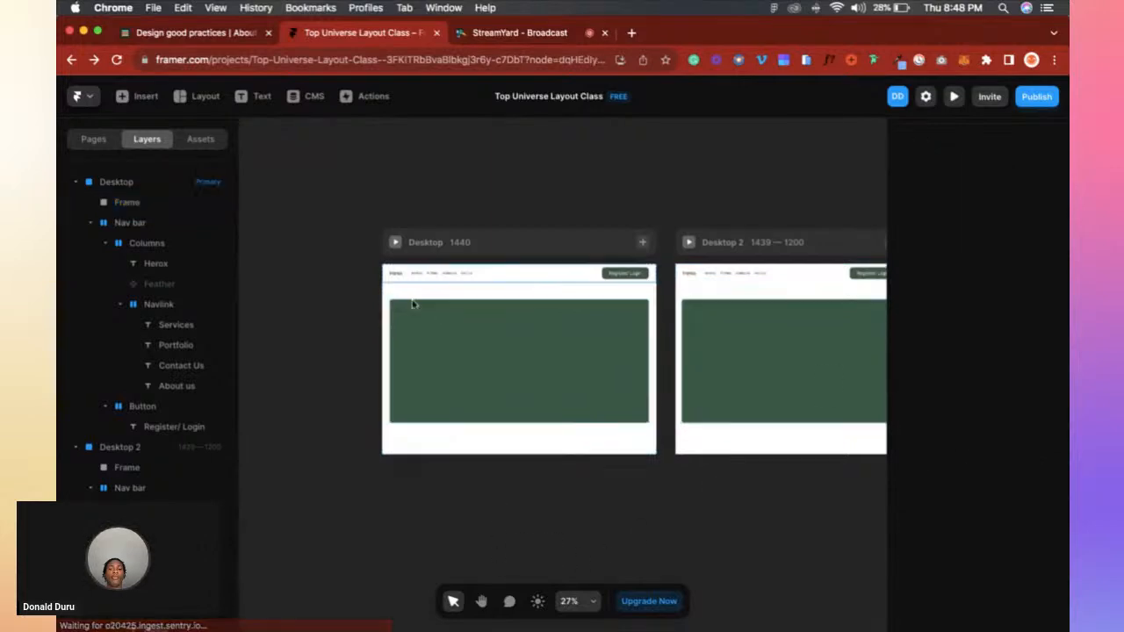
Add the heading text "Better banking for you and your loved ones" near the upper-left of the Desktop hero frame, following the Figma design.
{"action": "key", "text": "t"}
{"action": "left_click", "coordinate": [412, 325]}
{"action": "key", "text": "ctrl+Up"}
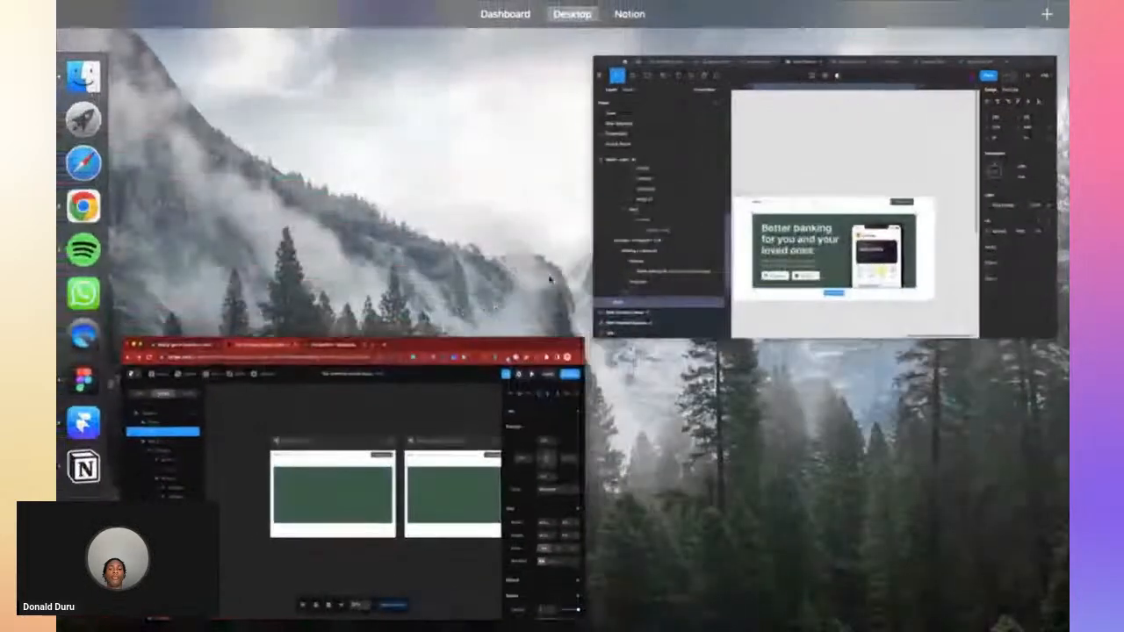
{"action": "left_click", "coordinate": [395, 411]}
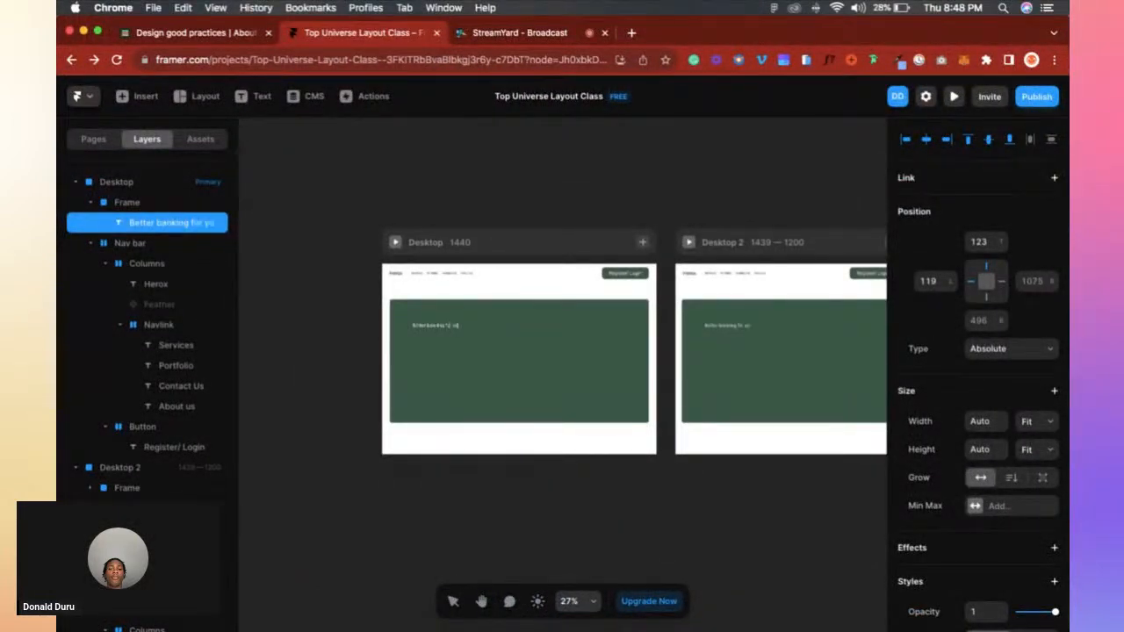
{"action": "scroll", "coordinate": [445, 347], "scroll_direction": "up", "scroll_amount": 5}
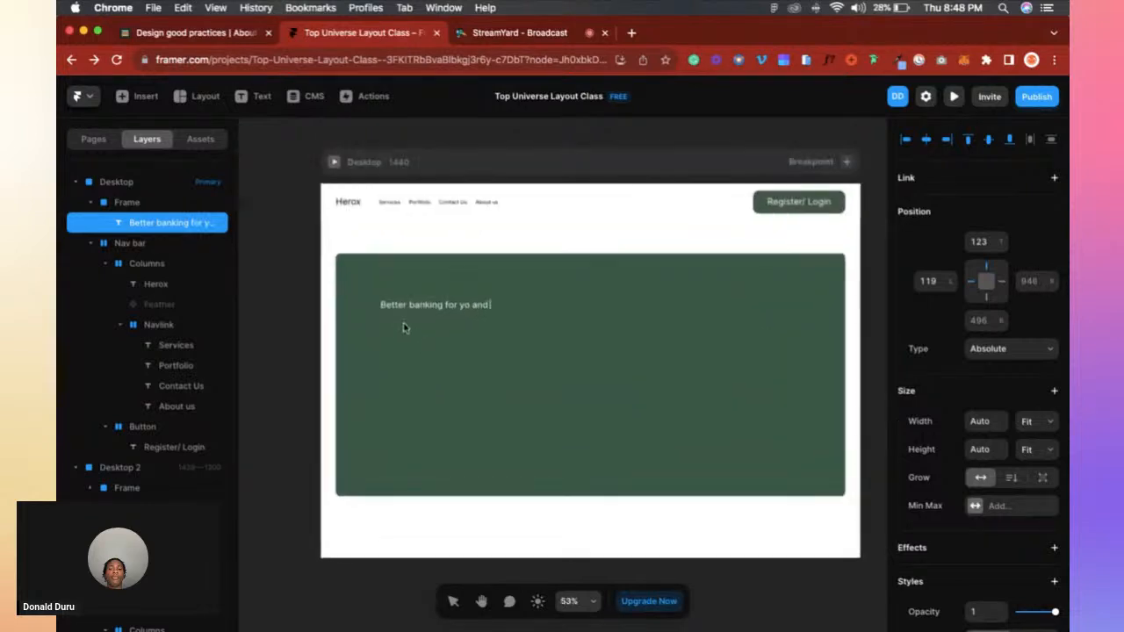
{"action": "type", "text": "u a"}
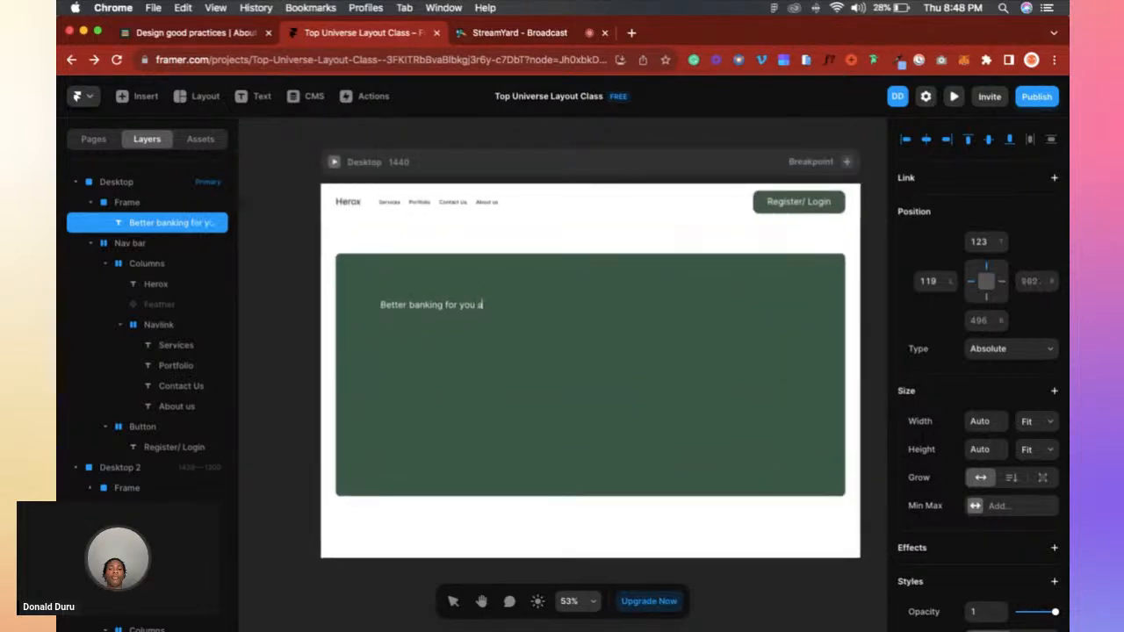
{"action": "type", "text": "nd your loved on"}
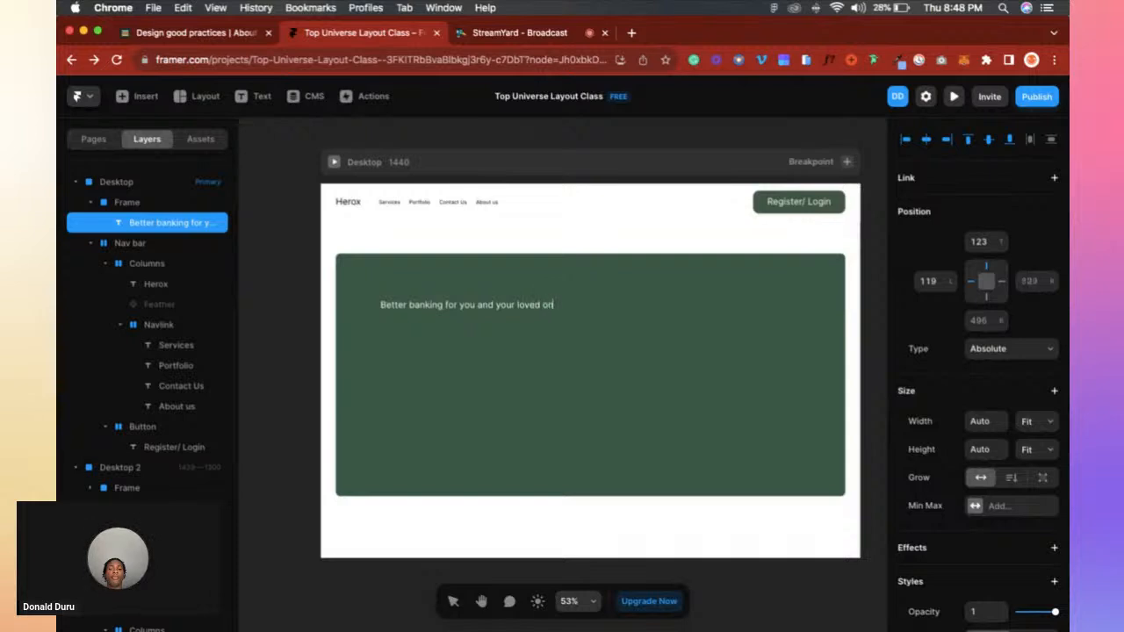
{"action": "type", "text": "es"}
{"action": "key", "text": "Escape"}
Set the hero heading's font size to 32 pixels and its weight to Medium.
{"action": "scroll", "coordinate": [1033, 525], "scroll_direction": "down", "scroll_amount": 10}
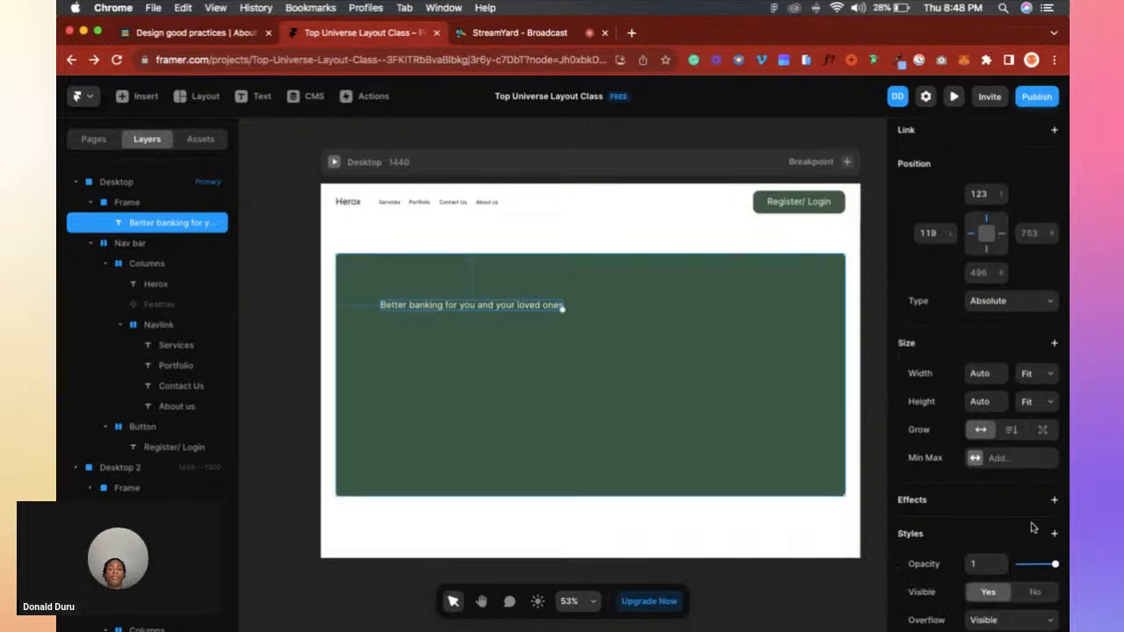
{"action": "left_click", "coordinate": [977, 493]}
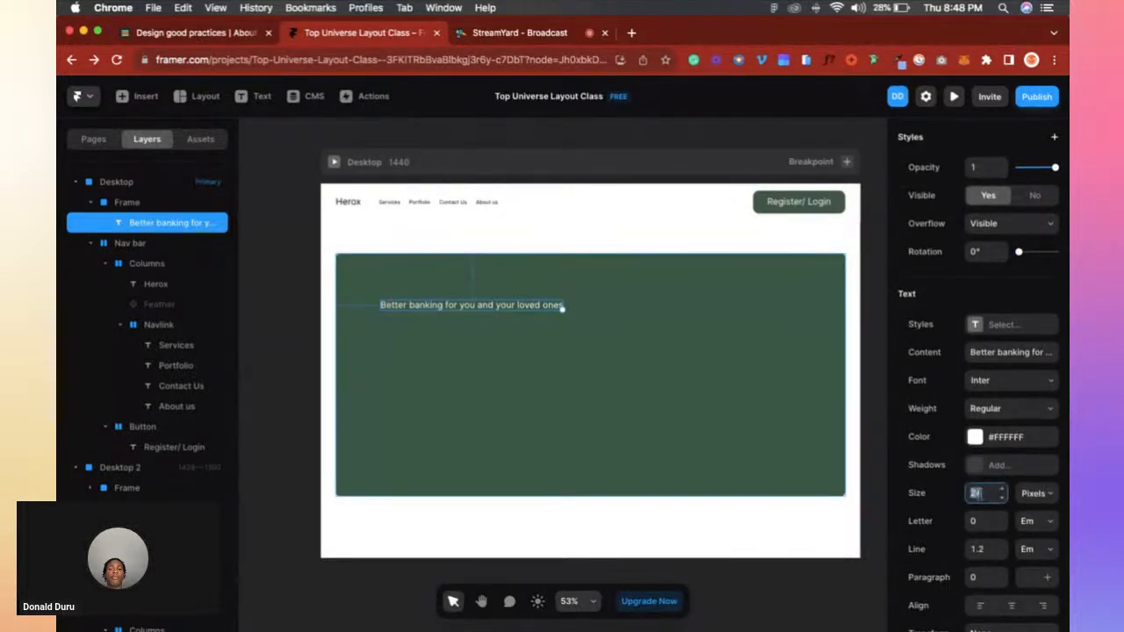
{"action": "type", "text": "32"}
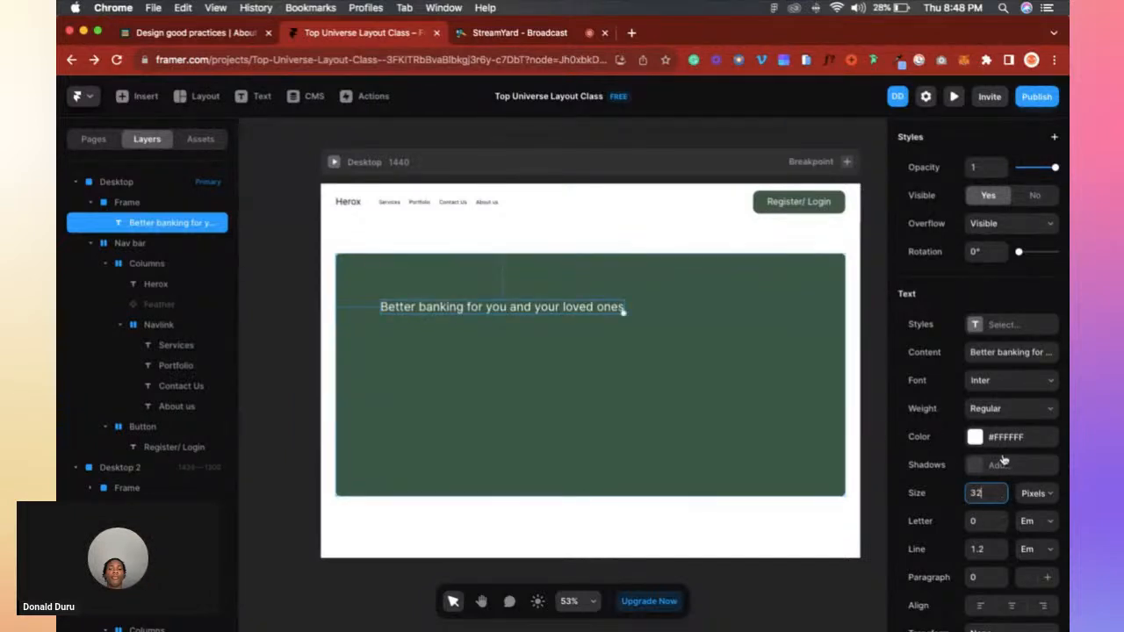
{"action": "scroll", "coordinate": [1006, 458], "scroll_direction": "down", "scroll_amount": 1}
{"action": "left_click", "coordinate": [1004, 408]}
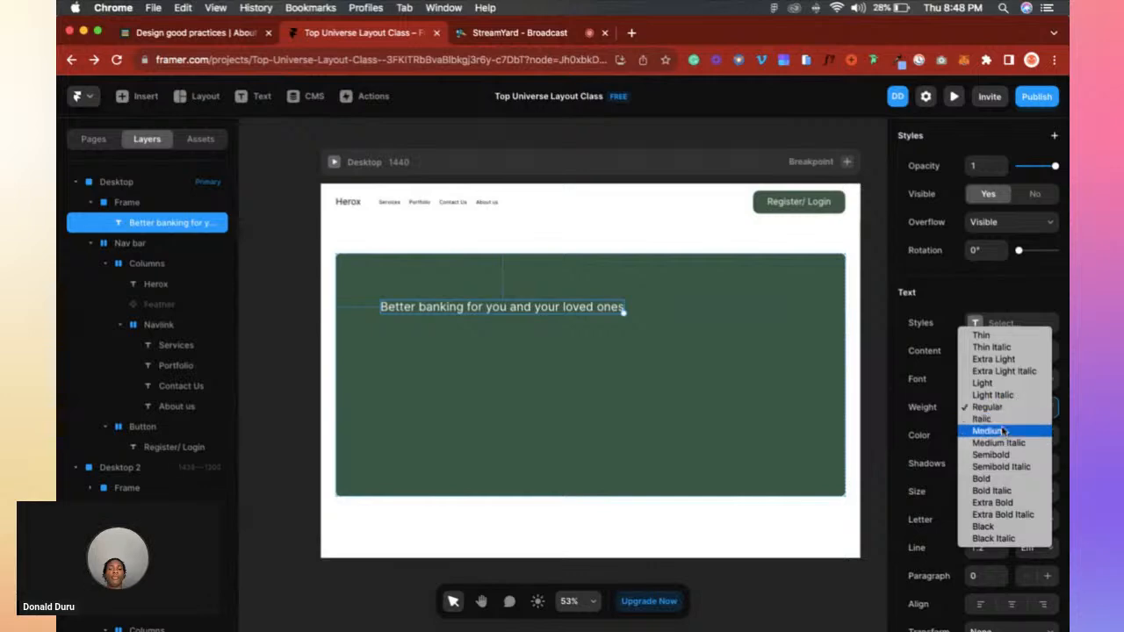
{"action": "left_click", "coordinate": [526, 325]}
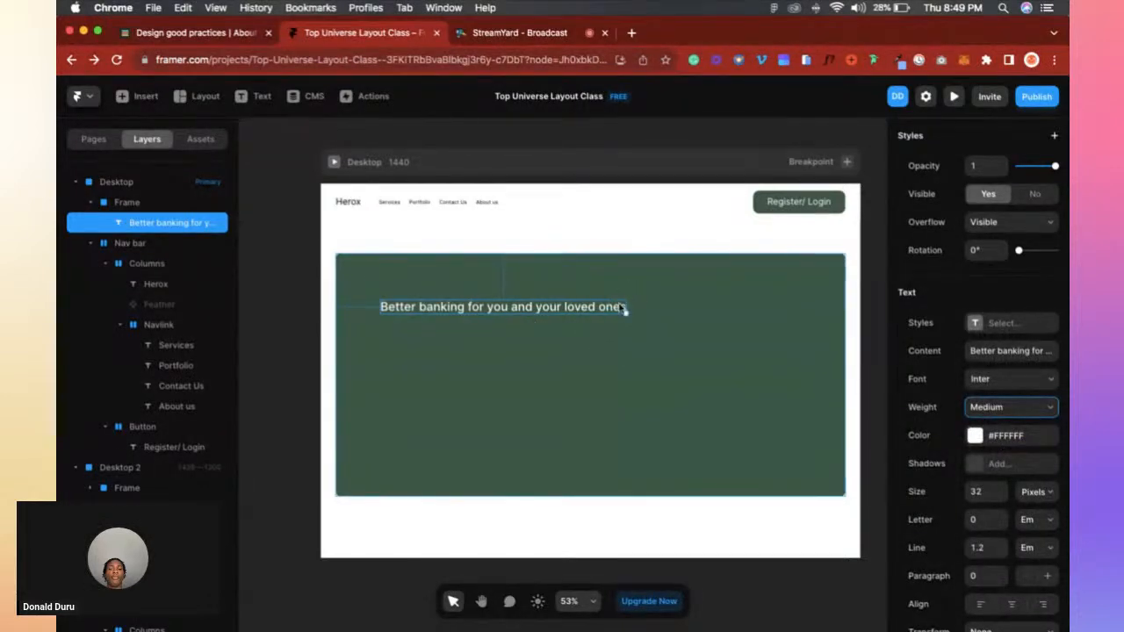
Make the hero heading Bold with a font size of 48 pixels.
{"action": "left_click", "coordinate": [979, 416]}
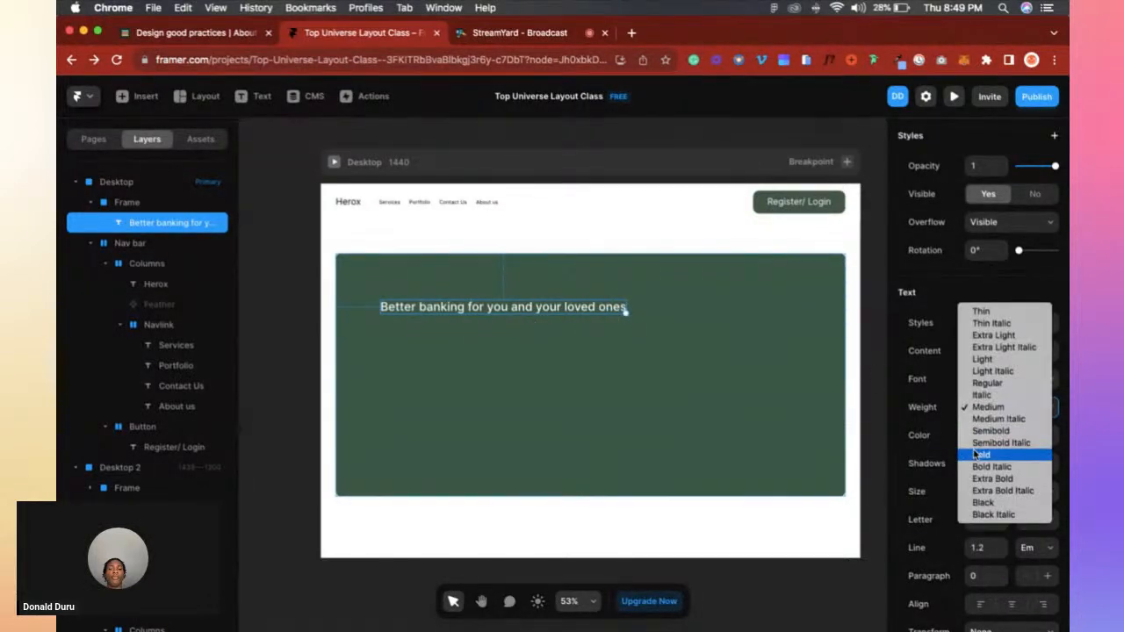
{"action": "left_click", "coordinate": [979, 455]}
{"action": "left_click", "coordinate": [976, 492]}
{"action": "type", "text": "48"}
{"action": "key", "text": "Return"}
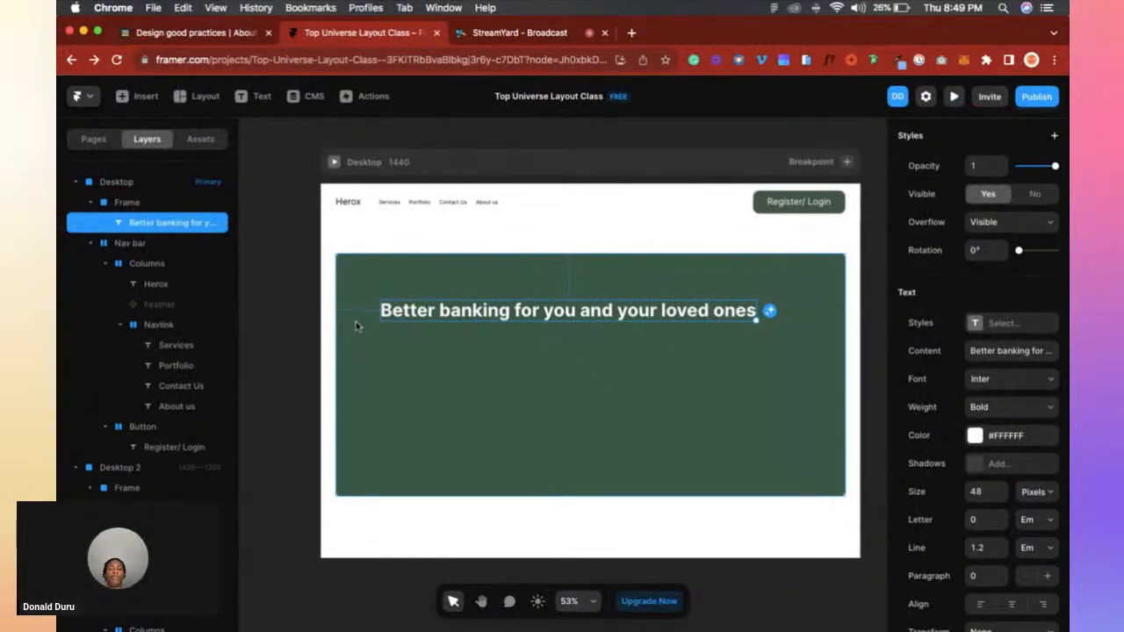
Switch to Figma and measure the reference heading's distances from the edges of its green hero container.
{"action": "key", "text": "ctrl+Up"}
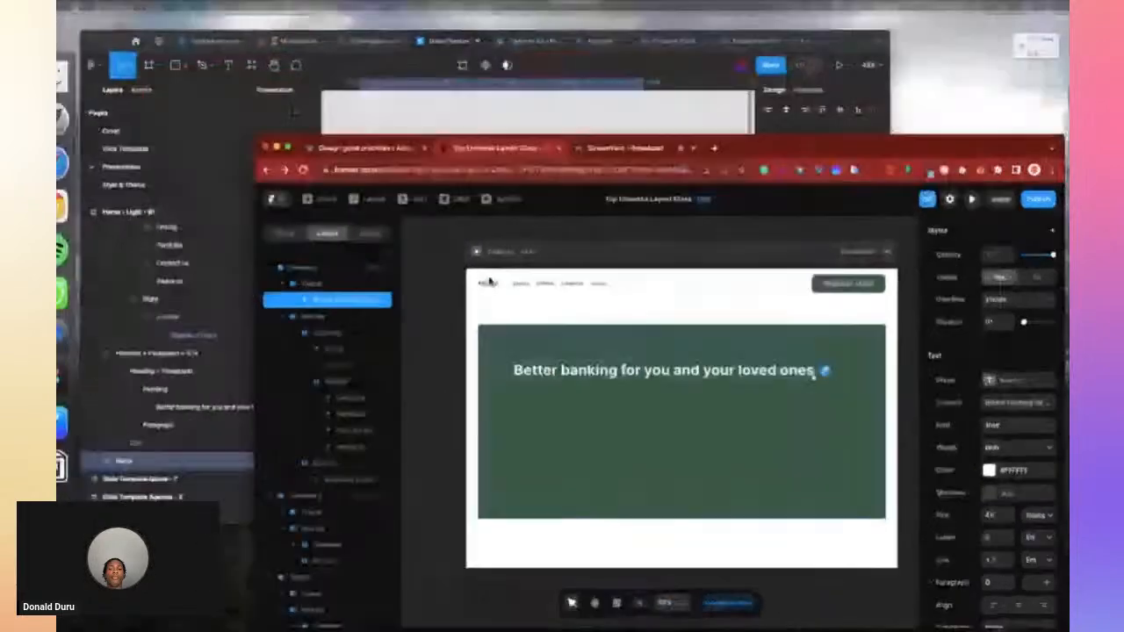
{"action": "left_click", "coordinate": [492, 280]}
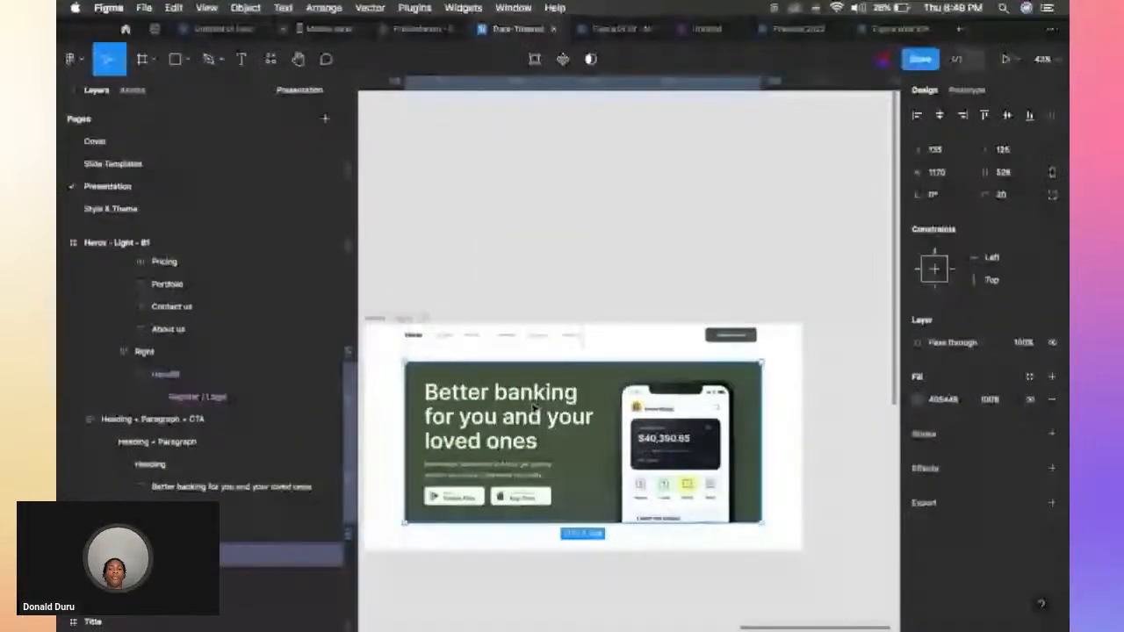
{"action": "scroll", "coordinate": [534, 408], "scroll_direction": "up", "scroll_amount": 3}
{"action": "left_click", "coordinate": [534, 409], "text": "super"}
{"action": "key", "text": "alt"}
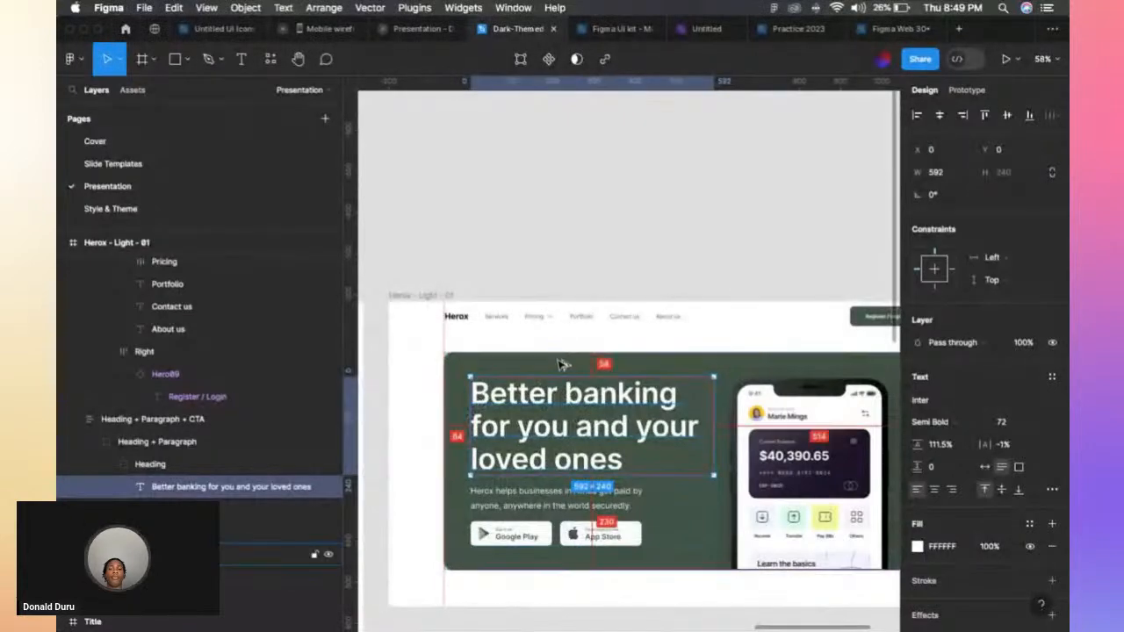
{"action": "scroll", "coordinate": [604, 361], "scroll_direction": "up", "scroll_amount": 5}
{"action": "scroll", "coordinate": [604, 361], "scroll_direction": "down", "scroll_amount": 2}
Return to Framer and position the hero heading 58 from the top and 64 from the left of its frame.
{"action": "key", "text": "ctrl+Up"}
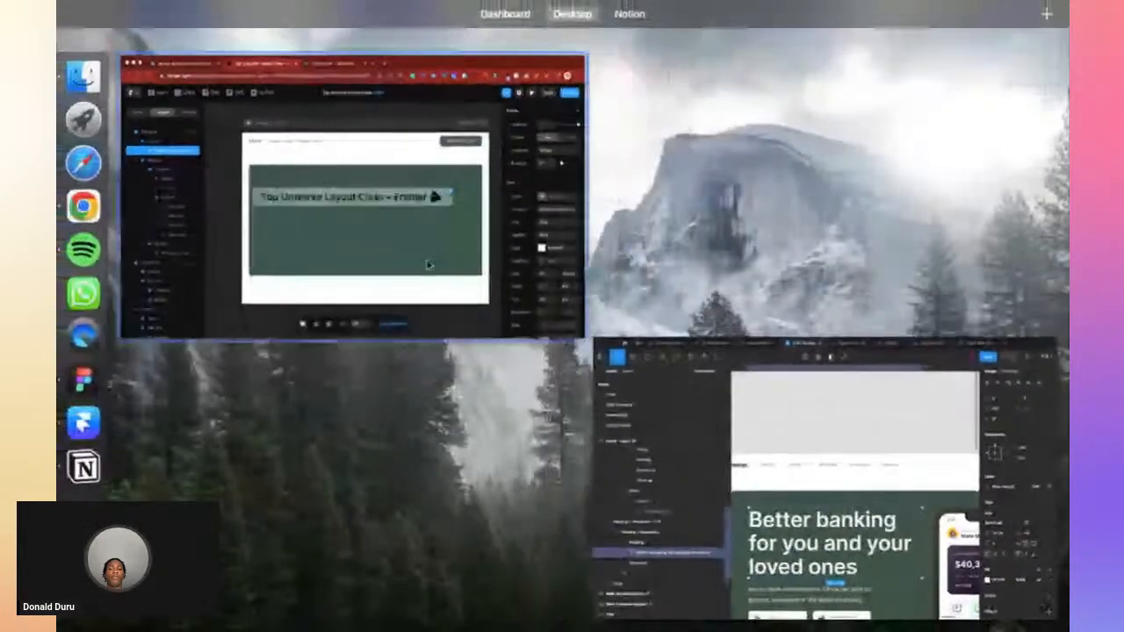
{"action": "left_click", "coordinate": [379, 243]}
{"action": "scroll", "coordinate": [925, 250], "scroll_direction": "up", "scroll_amount": 5}
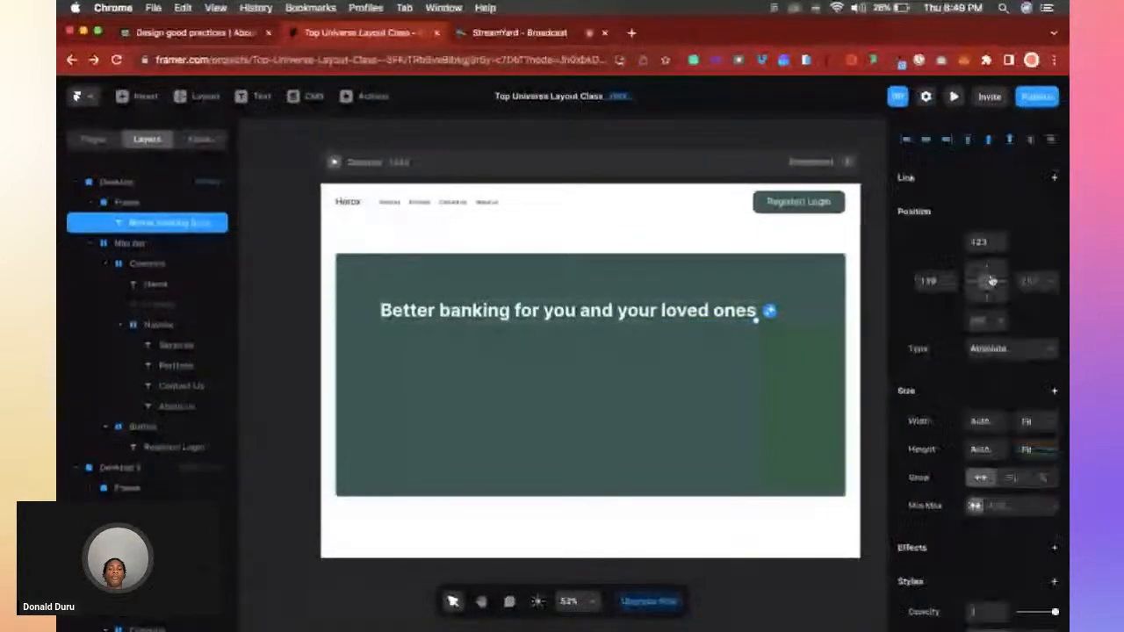
{"action": "left_click", "coordinate": [984, 237]}
{"action": "type", "text": "58"}
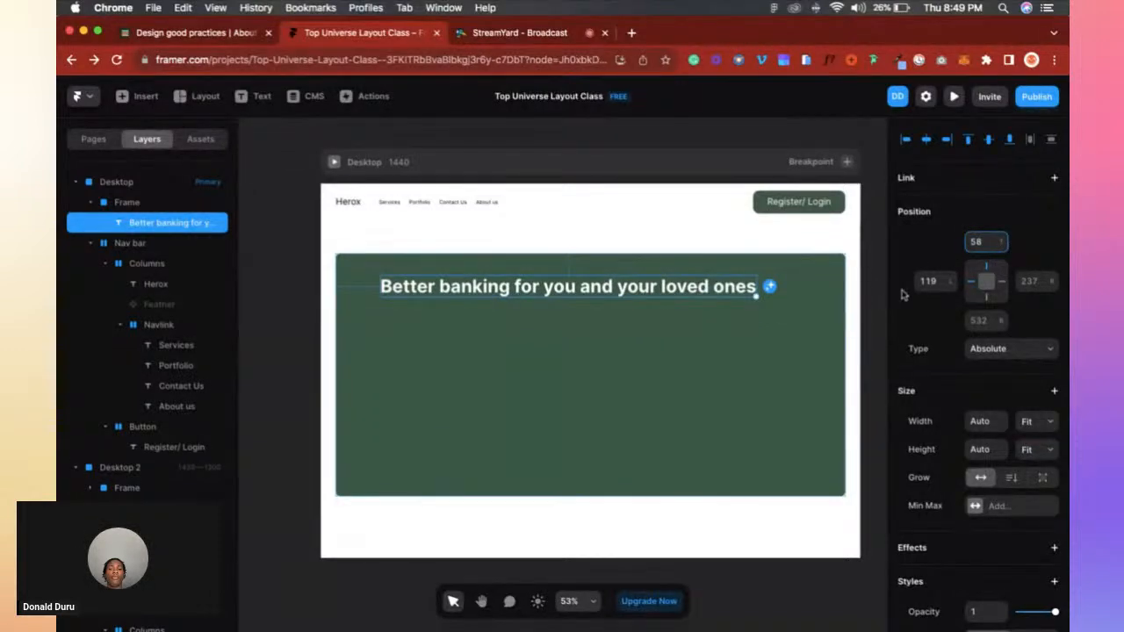
{"action": "key", "text": "Tab"}
{"action": "type", "text": "84"}
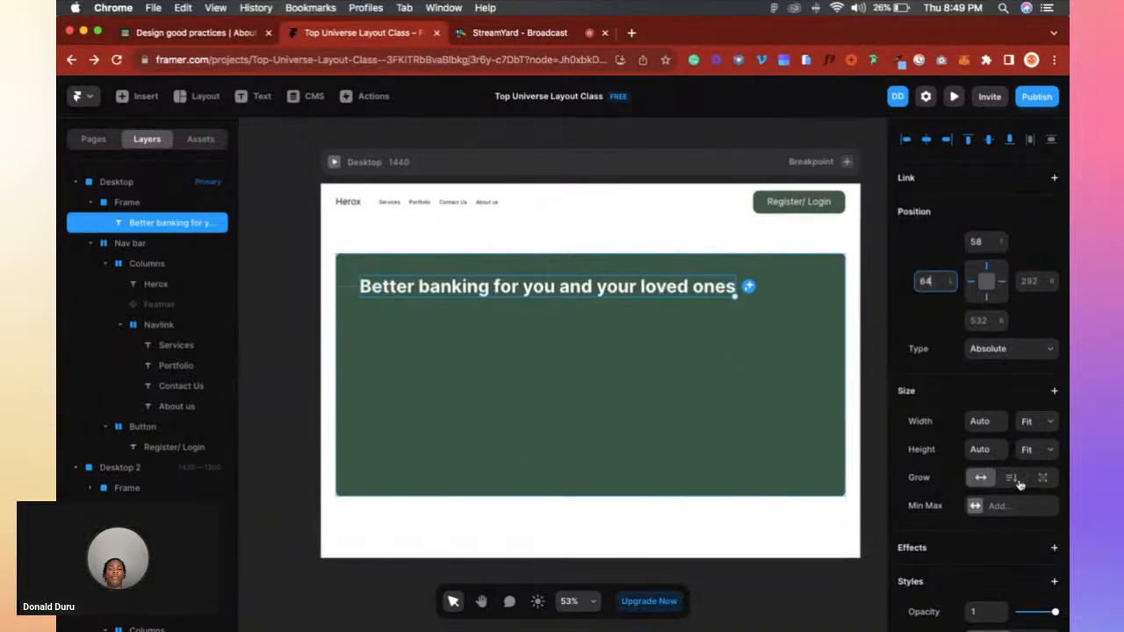
Switch the hero heading's width to Fixed and narrow it to about 607 so the text wraps.
{"action": "left_click", "coordinate": [1043, 422]}
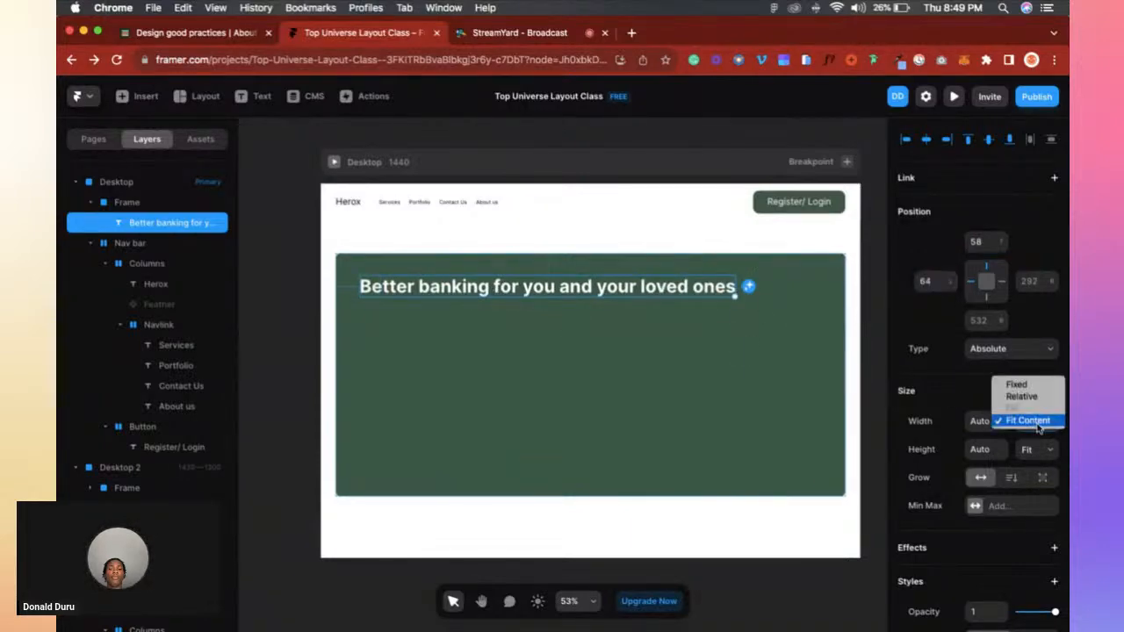
{"action": "left_click", "coordinate": [1027, 420]}
{"action": "scroll", "coordinate": [740, 301], "scroll_direction": "up", "scroll_amount": 5}
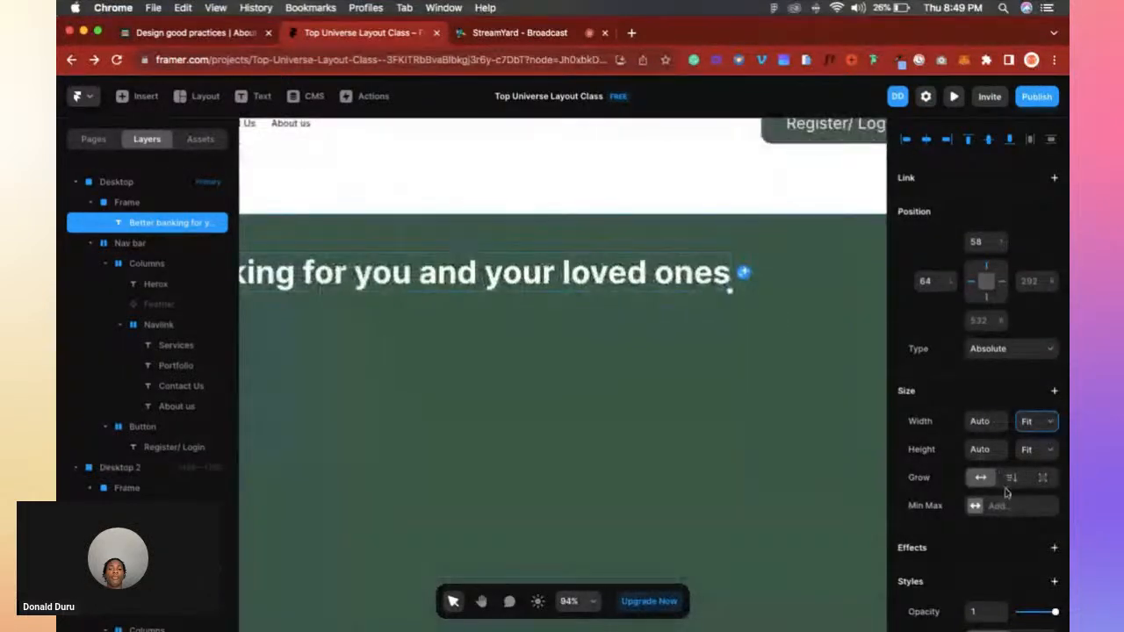
{"action": "left_click", "coordinate": [1036, 420]}
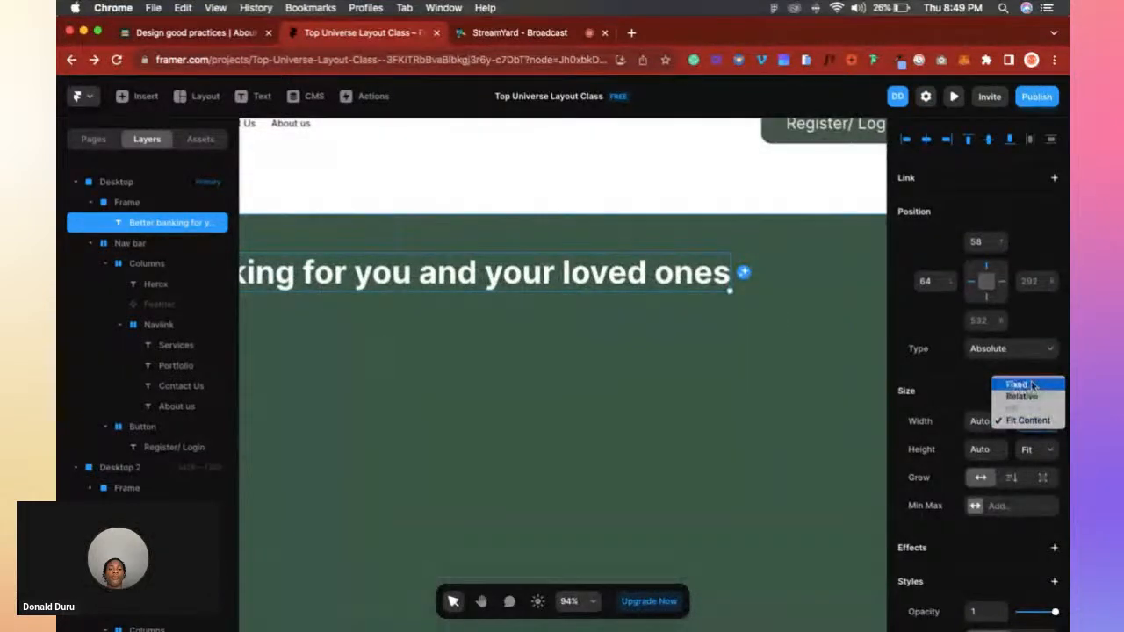
{"action": "left_click", "coordinate": [1032, 386]}
{"action": "scroll", "coordinate": [727, 267], "scroll_direction": "down", "scroll_amount": 5}
{"action": "left_click_drag", "start_coordinate": [728, 266], "coordinate": [590, 273]}
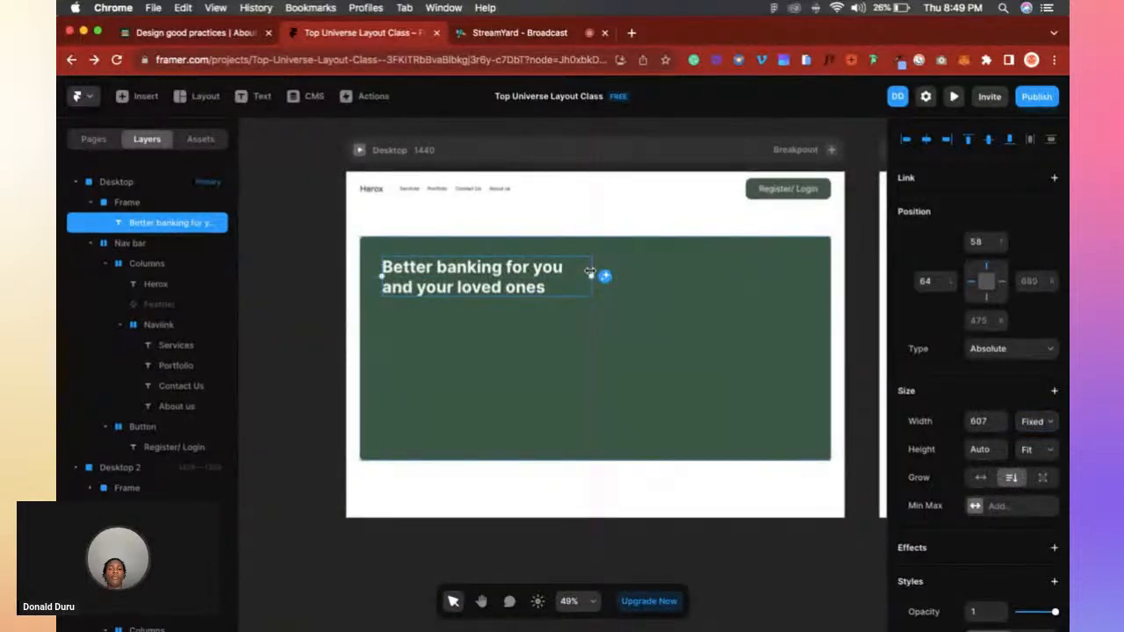
Check the reference heading's font size in Figma, return to Framer and set the hero heading's size to 72 pixels.
{"action": "scroll", "coordinate": [515, 287], "scroll_direction": "up", "scroll_amount": 5}
{"action": "scroll", "coordinate": [515, 287], "scroll_direction": "down", "scroll_amount": 7}
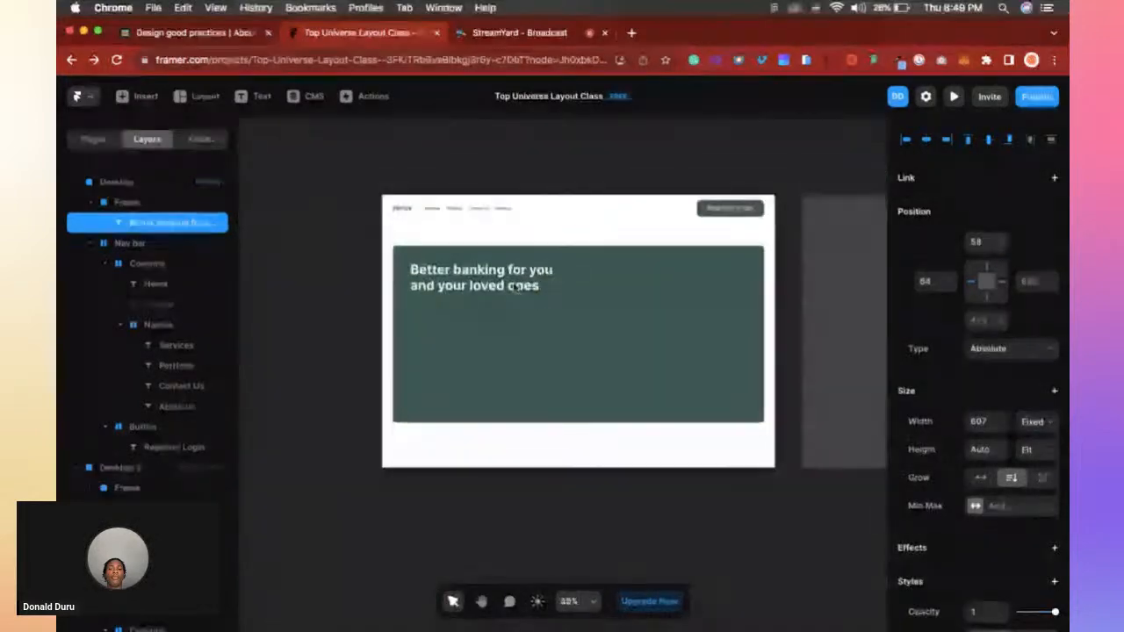
{"action": "scroll", "coordinate": [572, 328], "scroll_direction": "up", "scroll_amount": 4}
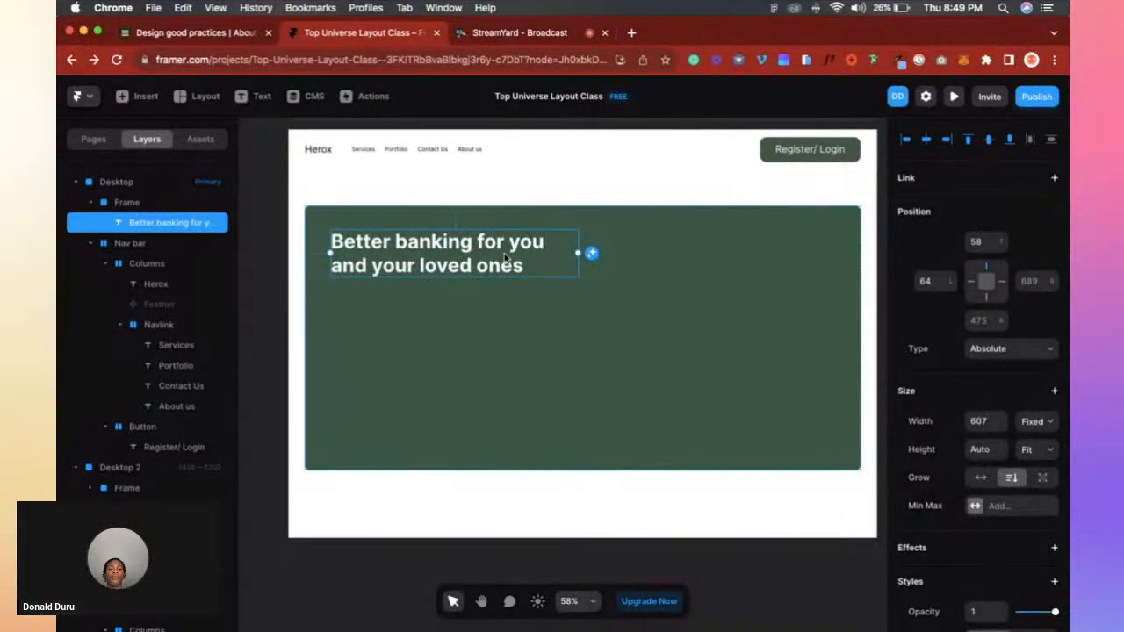
{"action": "key", "text": "ctrl+Up"}
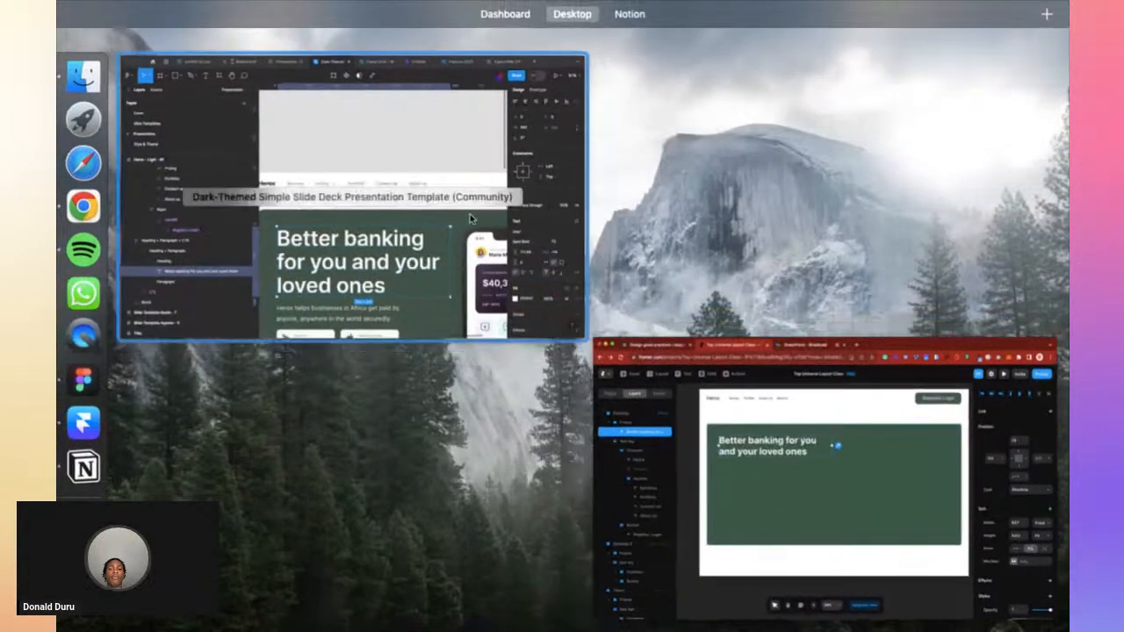
{"action": "left_click", "coordinate": [467, 220]}
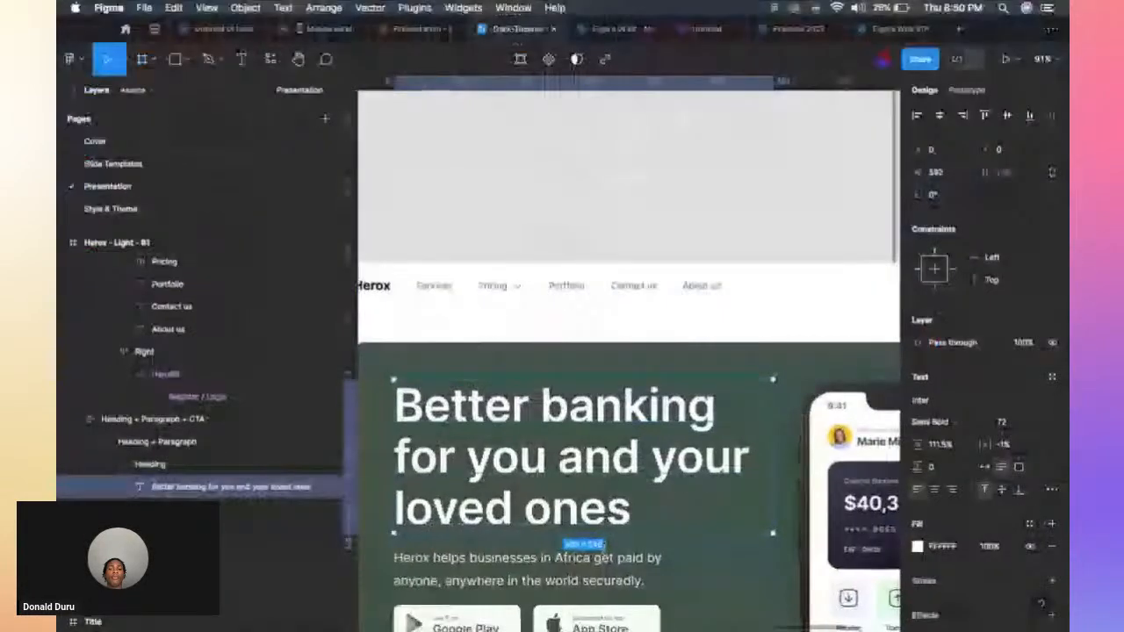
{"action": "key", "text": "ctrl+Up"}
{"action": "left_click", "coordinate": [439, 219]}
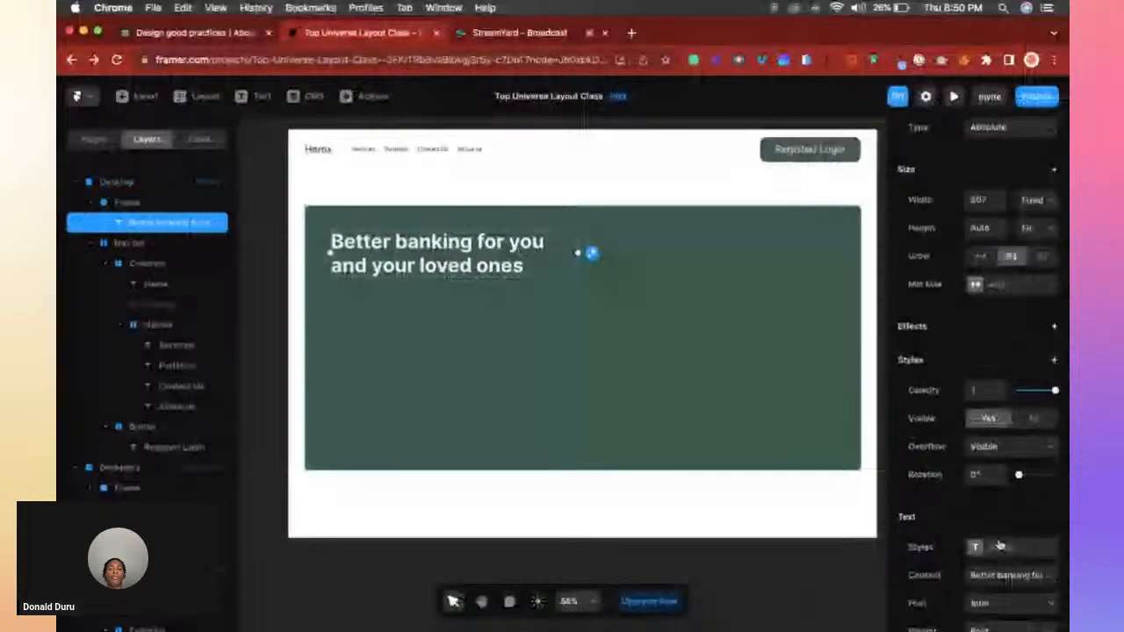
{"action": "scroll", "coordinate": [999, 545], "scroll_direction": "down", "scroll_amount": 1}
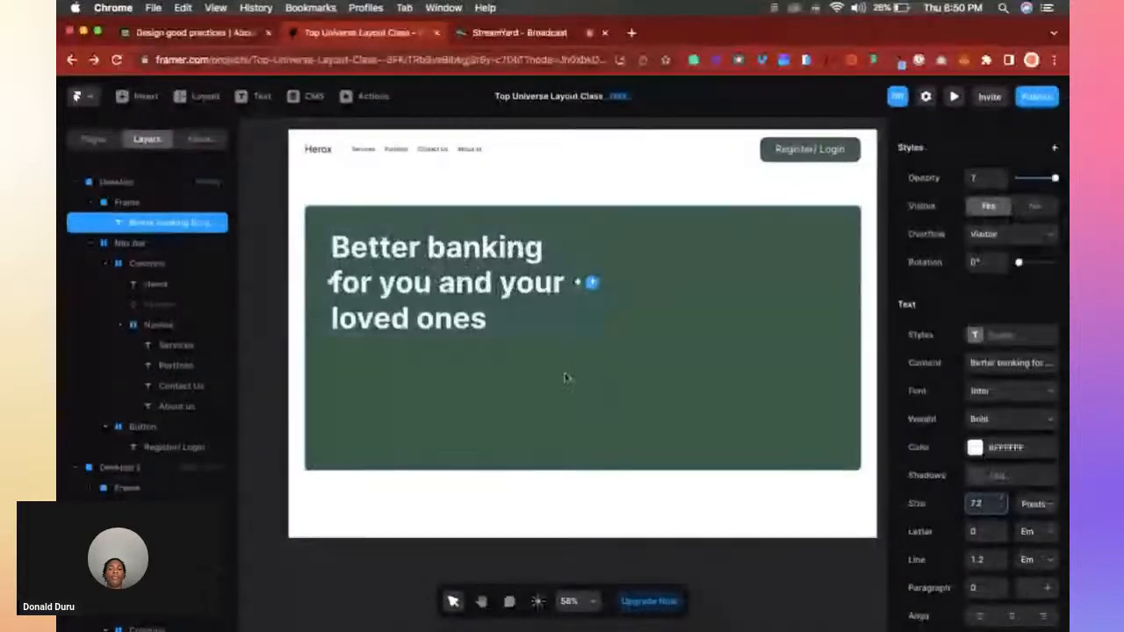
Switch to Figma and copy the text of the reference paragraph below the heading, "Herox helps businesses in Africa get paid by anyone...".
{"action": "key", "text": "ctrl+Up"}
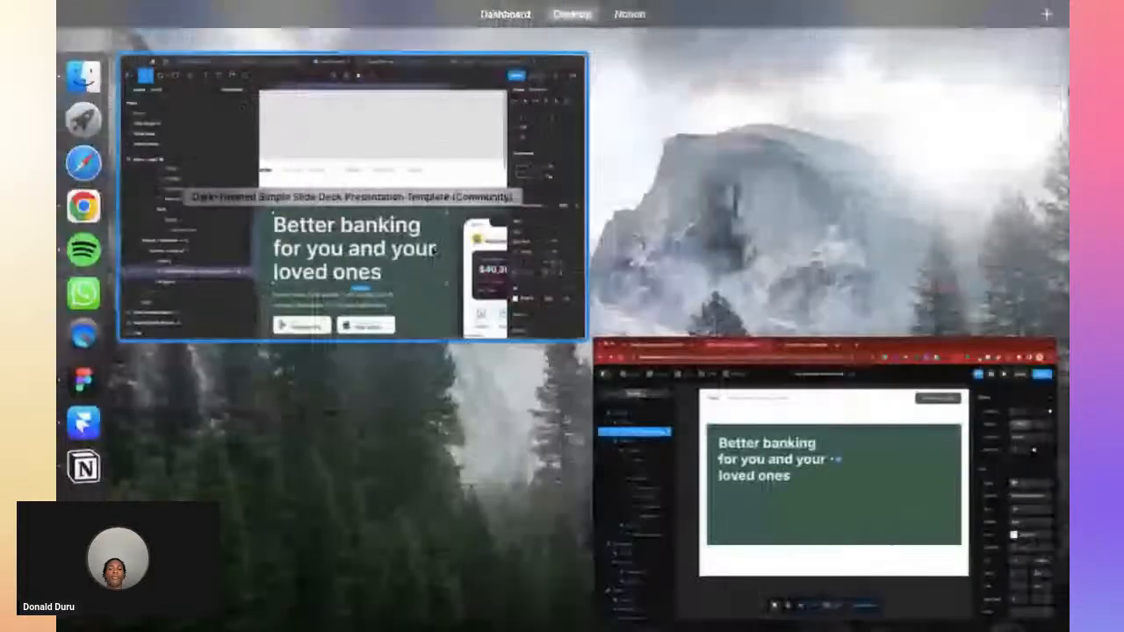
{"action": "left_click", "coordinate": [468, 282]}
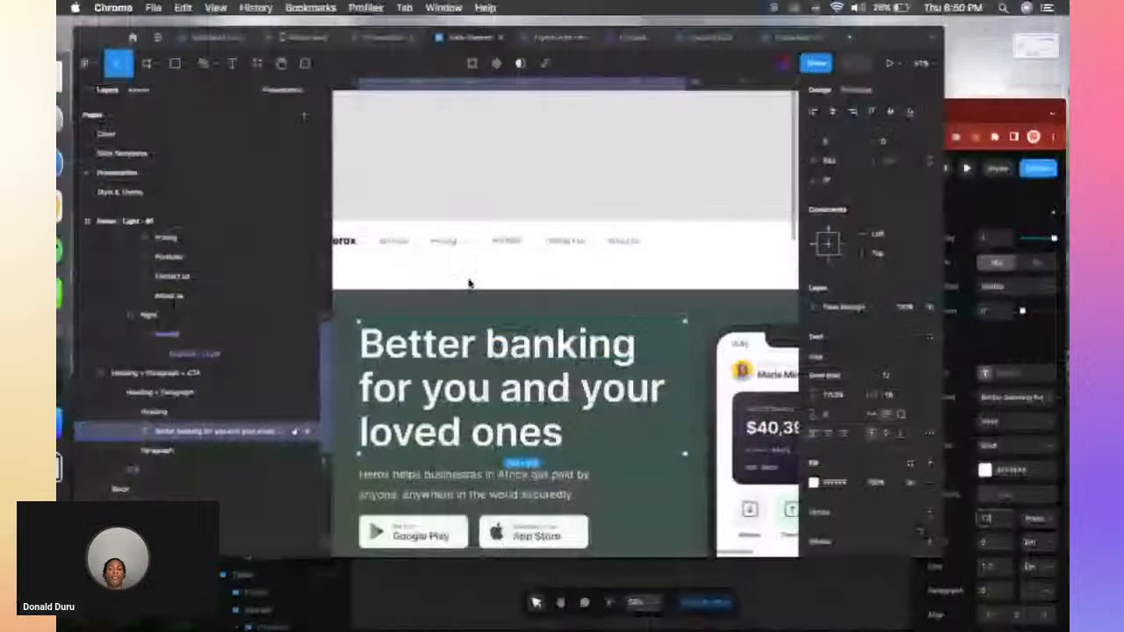
{"action": "left_click", "coordinate": [474, 459]}
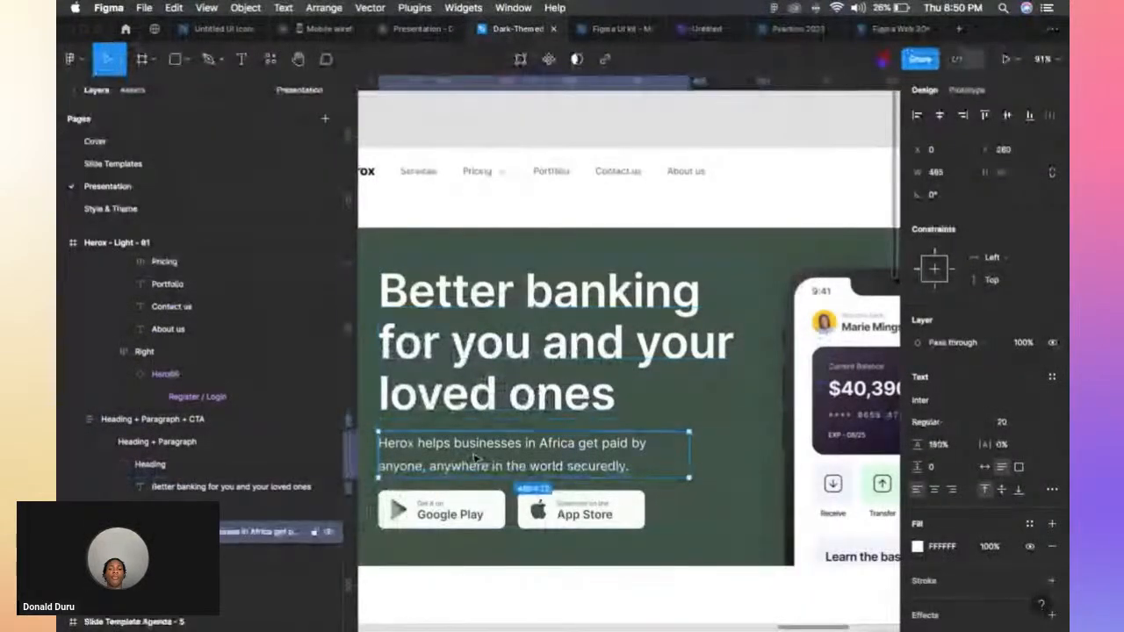
Return to Framer, duplicate the hero heading directly below the original and replace the duplicate's text with the copied "Herox helps businesses" paragraph.
{"action": "key", "text": "ctrl+Up"}
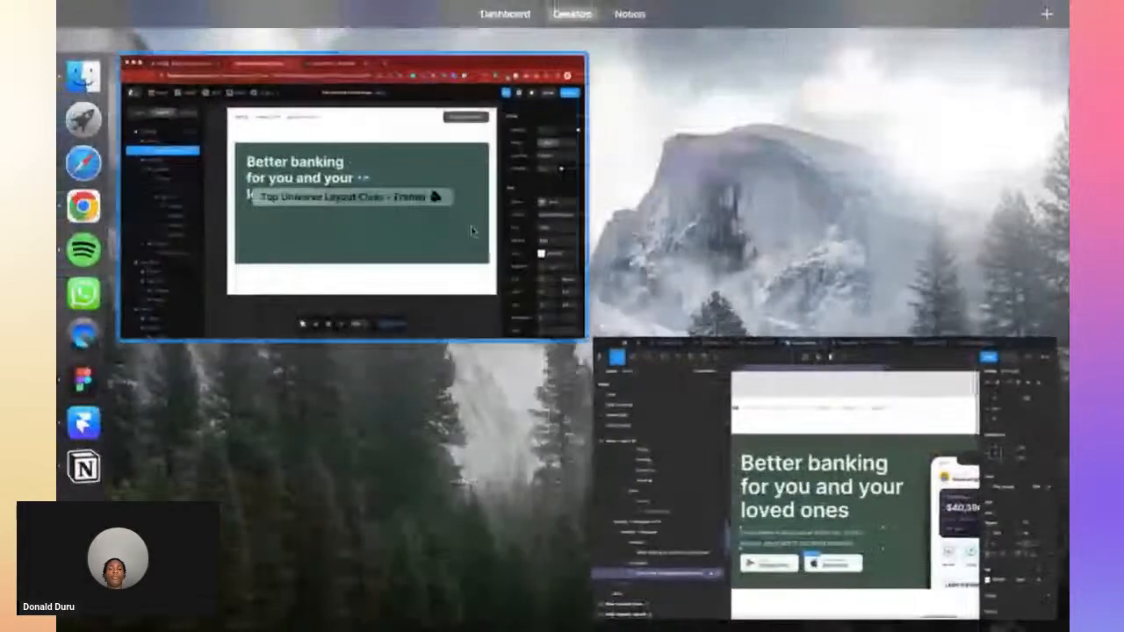
{"action": "left_click", "coordinate": [464, 229]}
{"action": "left_click_drag", "start_coordinate": [446, 294], "coordinate": [446, 413]}
{"action": "double_click", "coordinate": [446, 412]}
{"action": "key", "text": "super+v"}
{"action": "key", "text": "Escape"}
Set the hero paragraph's font size to 32 pixels and open its font weight options.
{"action": "scroll", "coordinate": [983, 526], "scroll_direction": "down", "scroll_amount": 5}
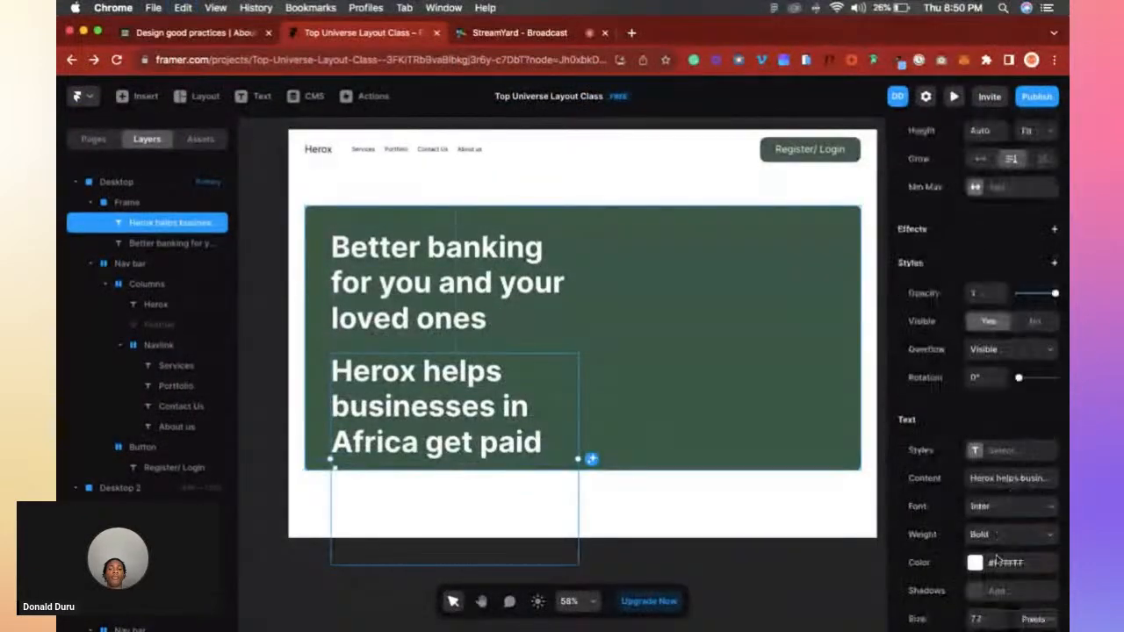
{"action": "type", "text": "32"}
{"action": "key", "text": "Return"}
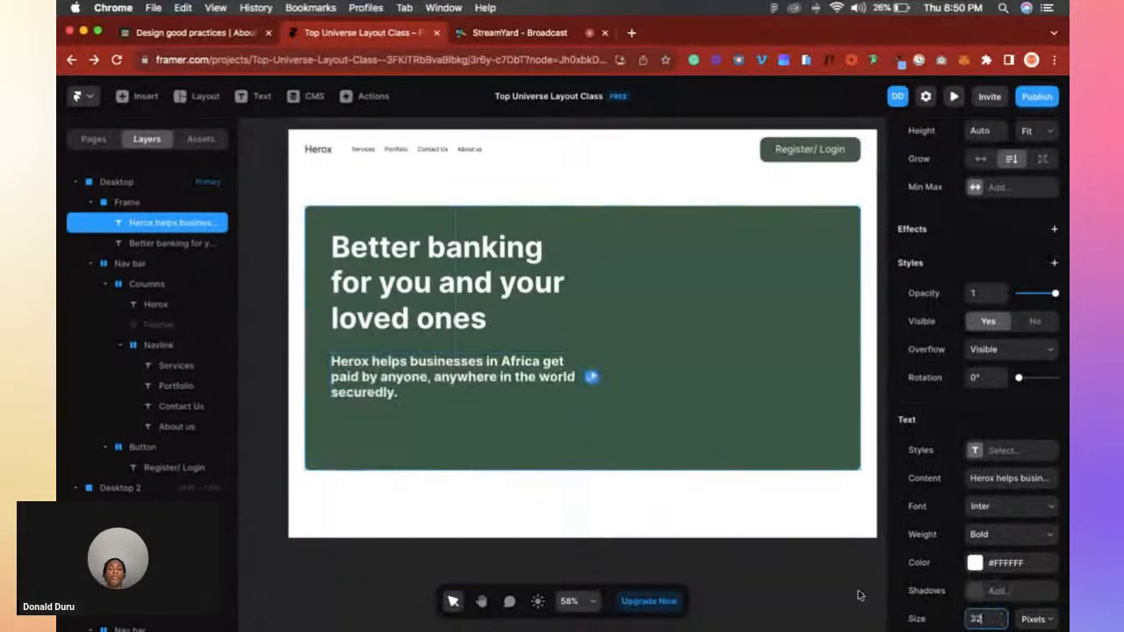
{"action": "left_click", "coordinate": [996, 532]}
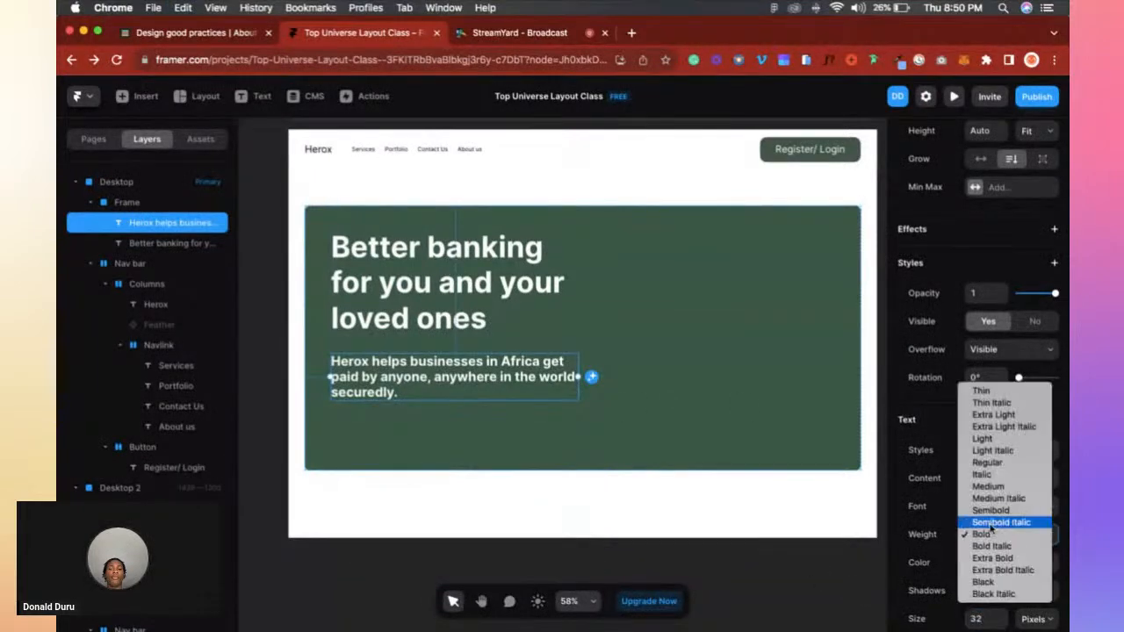
Set the hero paragraph's font weight to Regular.
{"action": "key", "text": "Escape"}
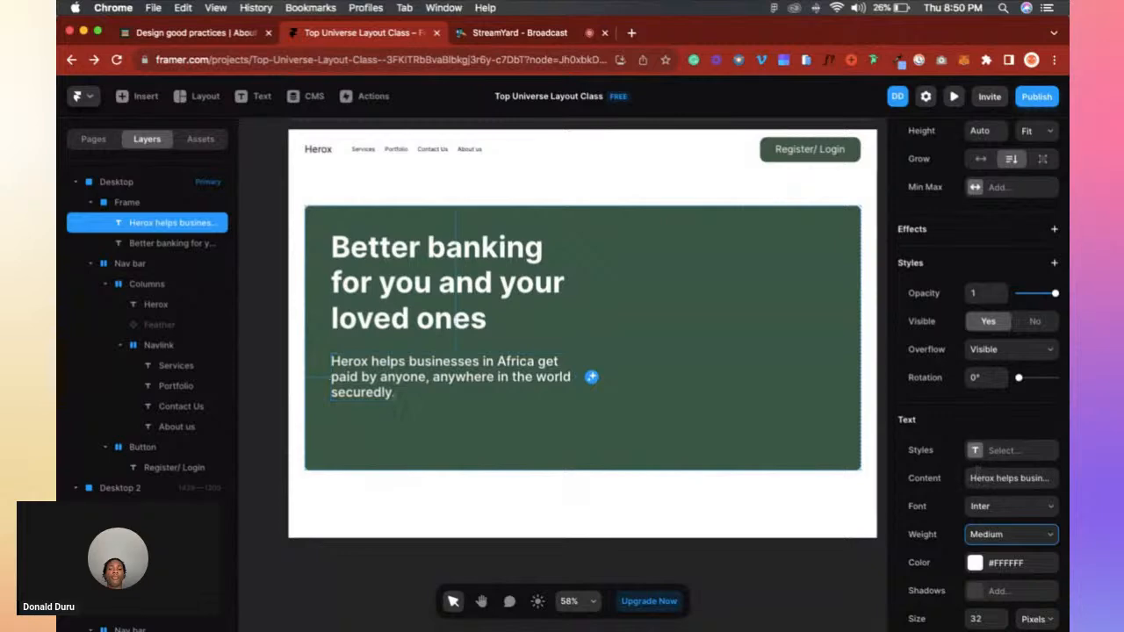
{"action": "left_click", "coordinate": [1027, 545]}
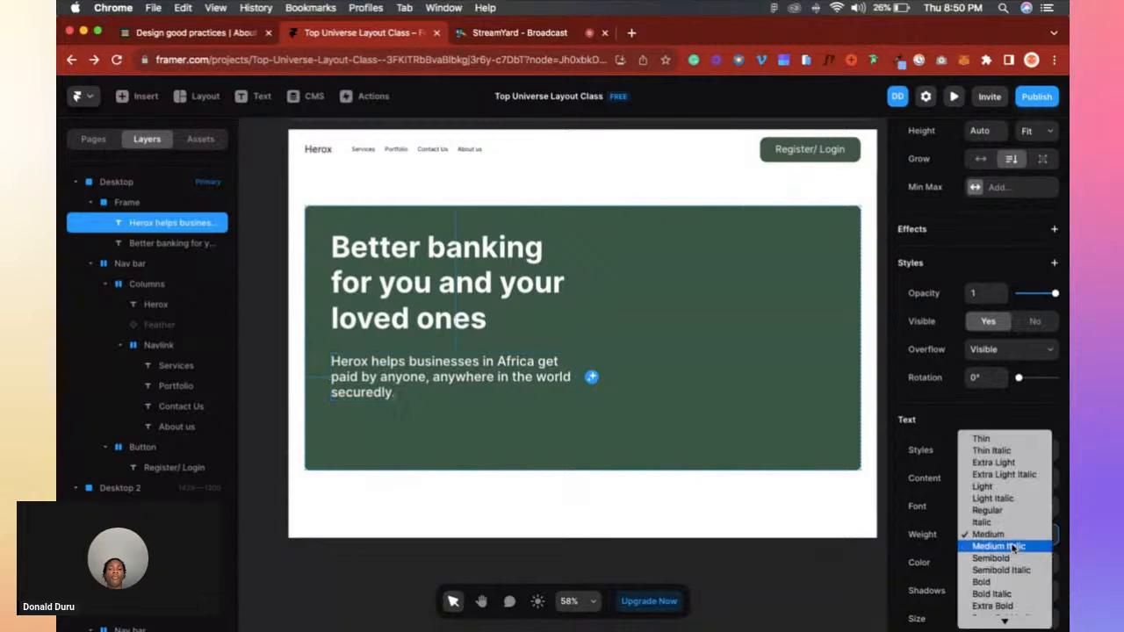
{"action": "left_click", "coordinate": [1004, 512]}
Using the matching paragraph in the Figma design as reference, set the hero paragraph's text size to 20 pixels and move it closer to the heading.
{"action": "scroll", "coordinate": [400, 351], "scroll_direction": "up", "scroll_amount": 3}
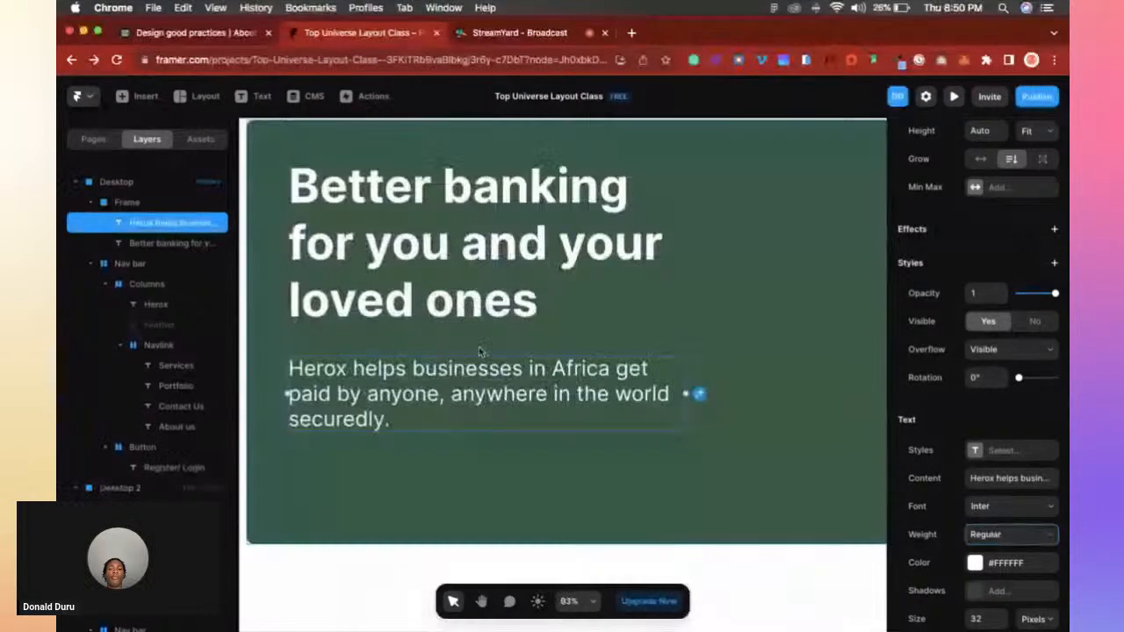
{"action": "key", "text": "ctrl+Up"}
{"action": "left_click", "coordinate": [417, 241]}
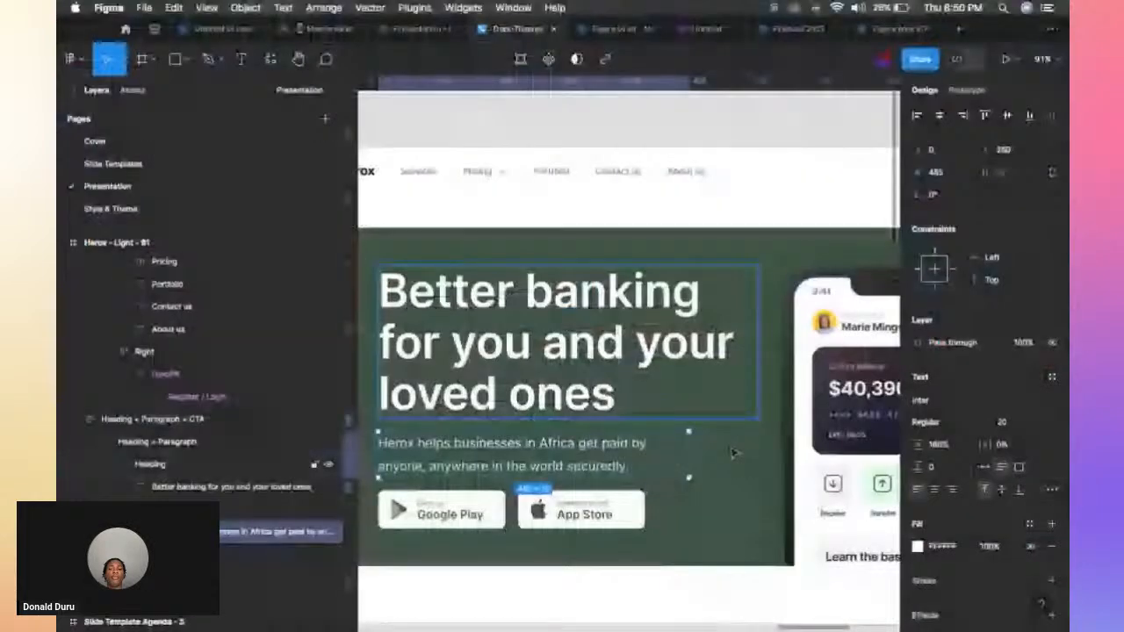
{"action": "key", "text": "ctrl+Up"}
{"action": "left_click", "coordinate": [561, 211]}
{"action": "scroll", "coordinate": [1010, 474], "scroll_direction": "down", "scroll_amount": 2}
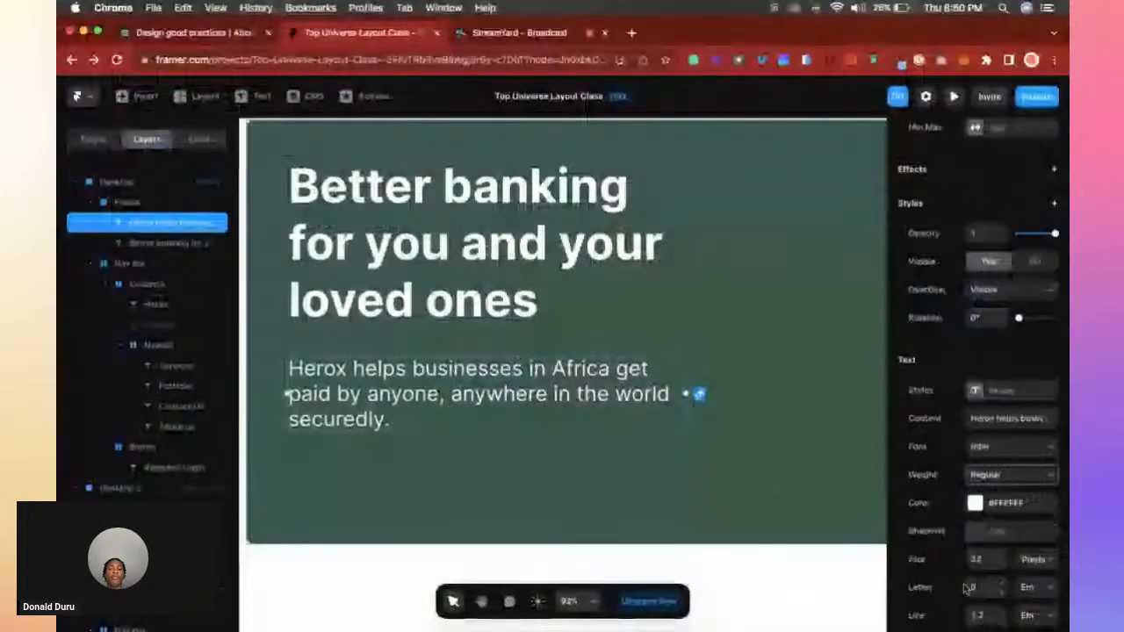
{"action": "left_click", "coordinate": [977, 558]}
{"action": "type", "text": "20"}
{"action": "key", "text": "Return"}
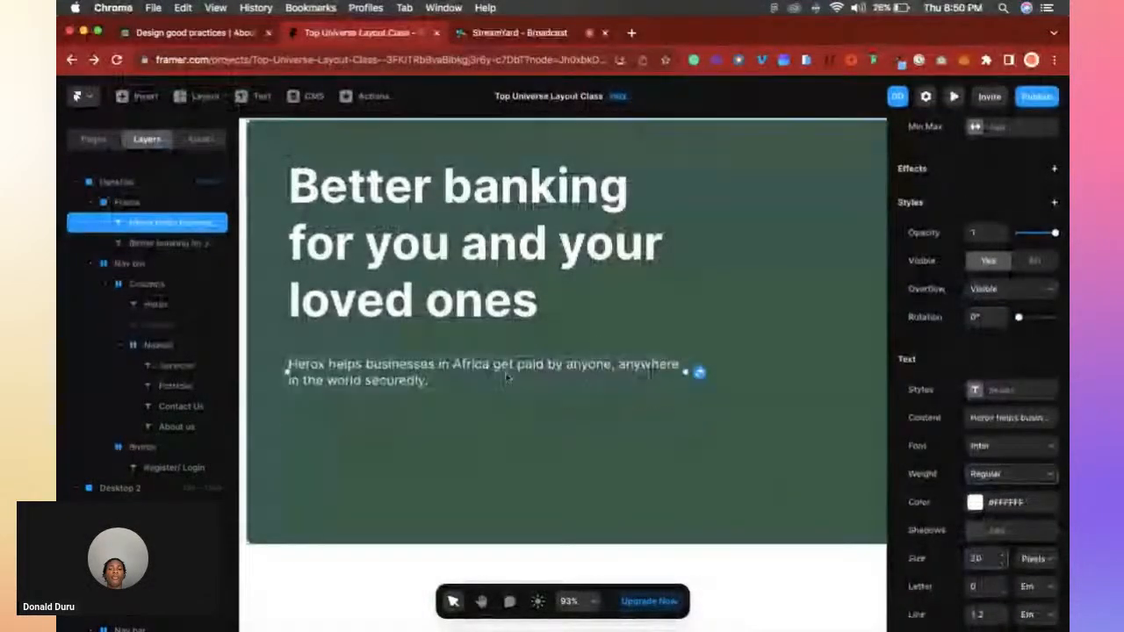
{"action": "left_click_drag", "start_coordinate": [430, 367], "coordinate": [431, 355]}
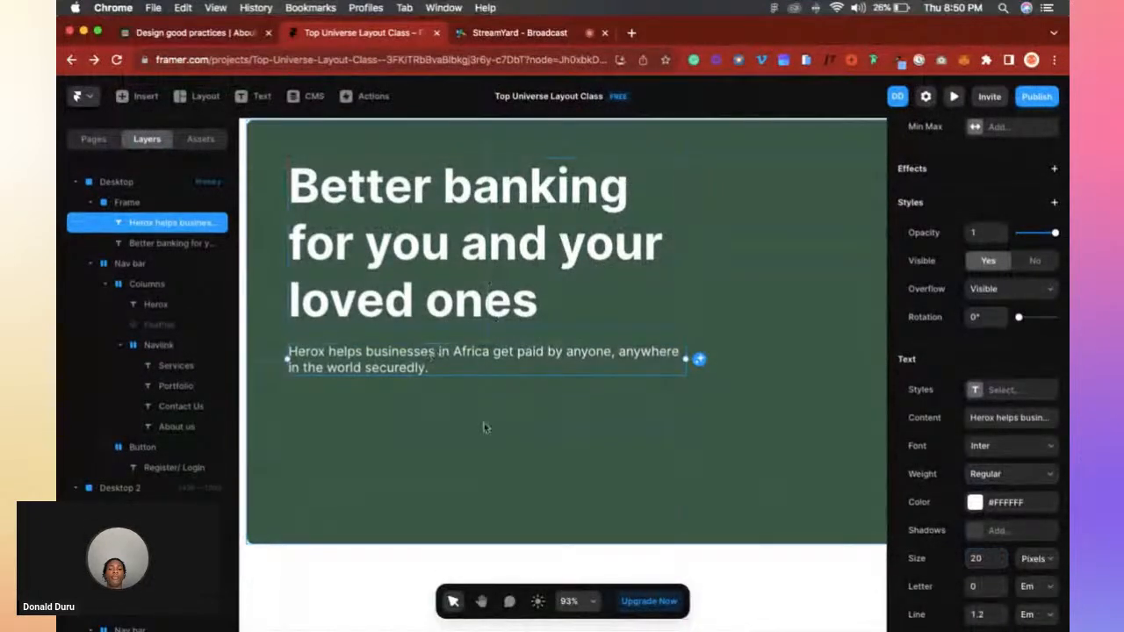
Search the insertable elements for "butt" and place the App Store download button below the hero paragraph, aligned with its left edge.
{"action": "left_click", "coordinate": [123, 97]}
{"action": "type", "text": "b"}
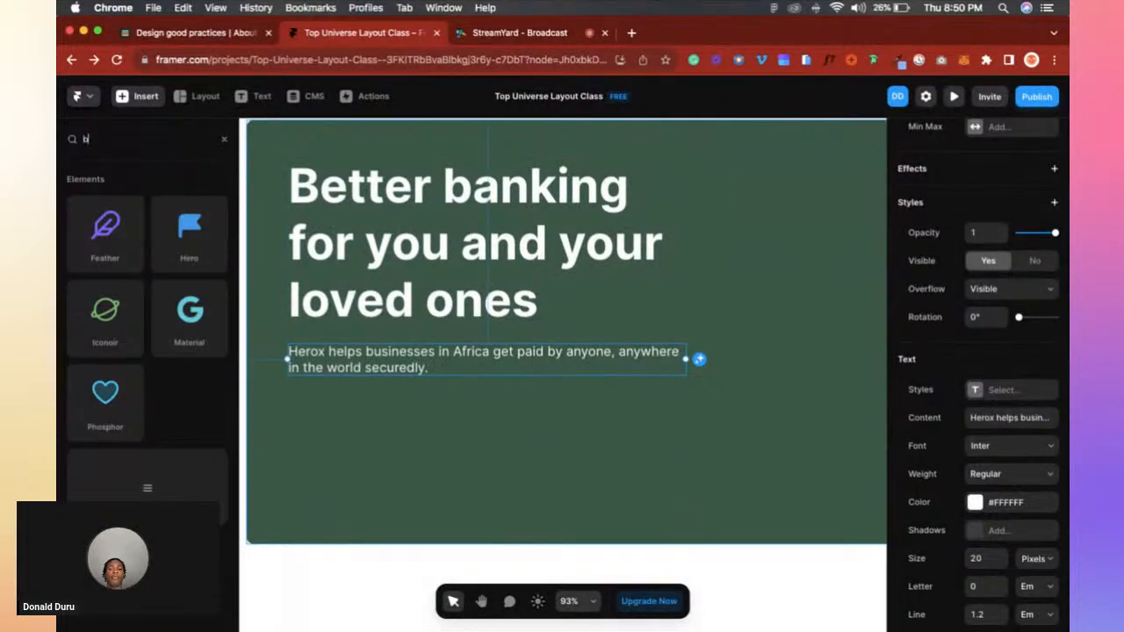
{"action": "type", "text": "utt"}
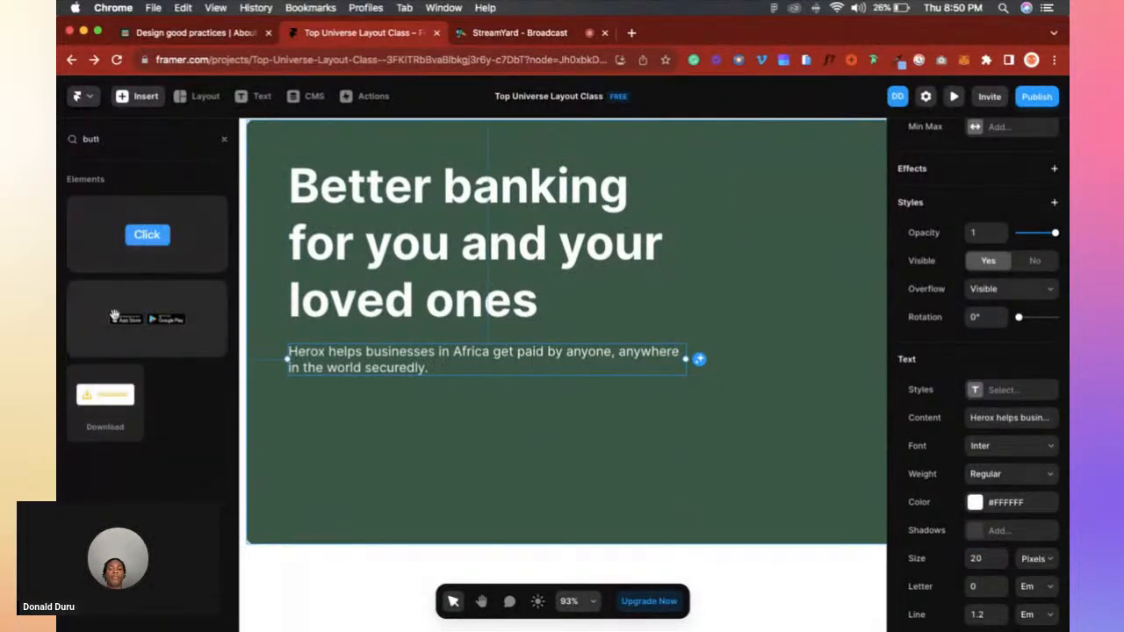
{"action": "left_click_drag", "start_coordinate": [116, 316], "coordinate": [409, 433]}
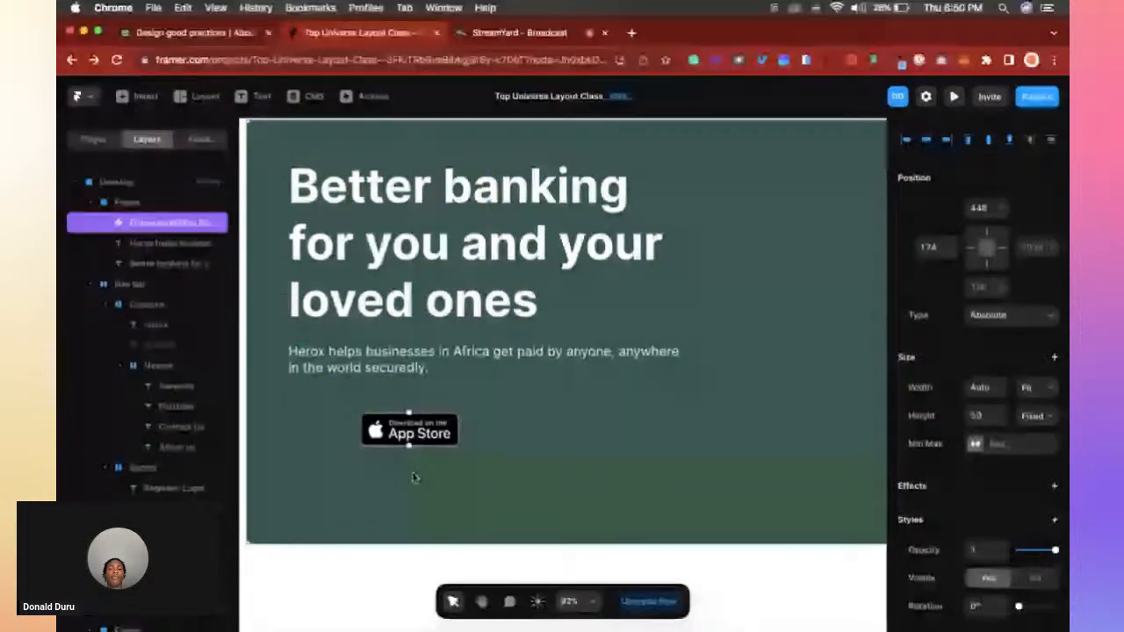
{"action": "left_click_drag", "start_coordinate": [422, 436], "coordinate": [1066, 405]}
Duplicate the App Store button beside the original and switch the copy's variant to Google Play.
{"action": "scroll", "coordinate": [1066, 405], "scroll_direction": "down", "scroll_amount": 3}
{"action": "left_click_drag", "start_coordinate": [820, 436], "coordinate": [474, 415]}
{"action": "scroll", "coordinate": [1009, 424], "scroll_direction": "down", "scroll_amount": 3}
{"action": "left_click", "coordinate": [1010, 417]}
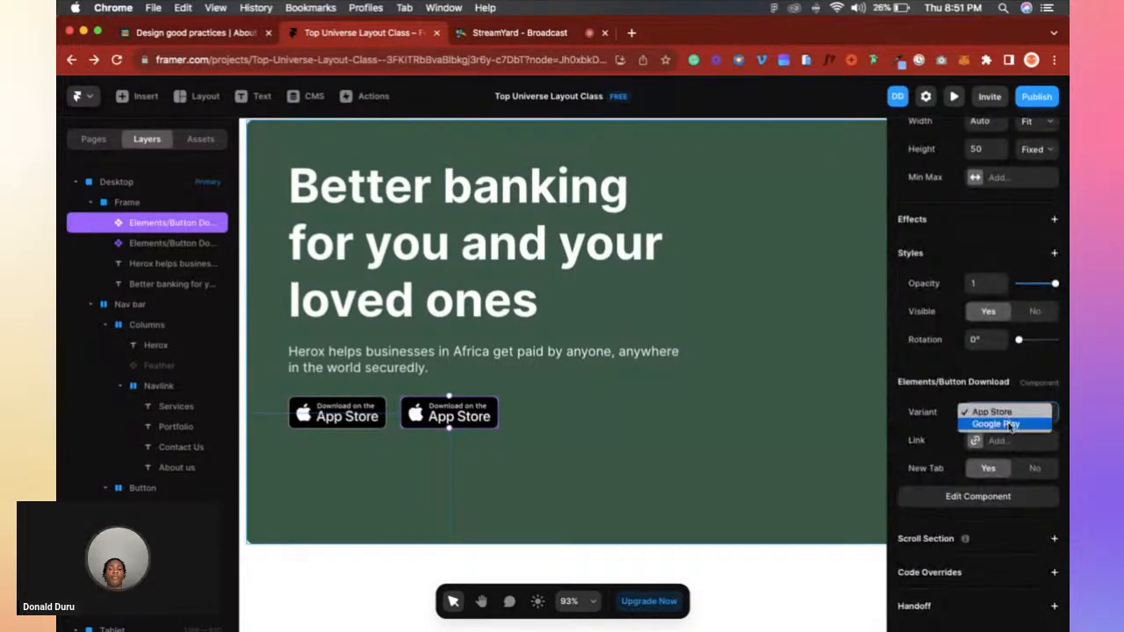
{"action": "left_click", "coordinate": [1008, 425]}
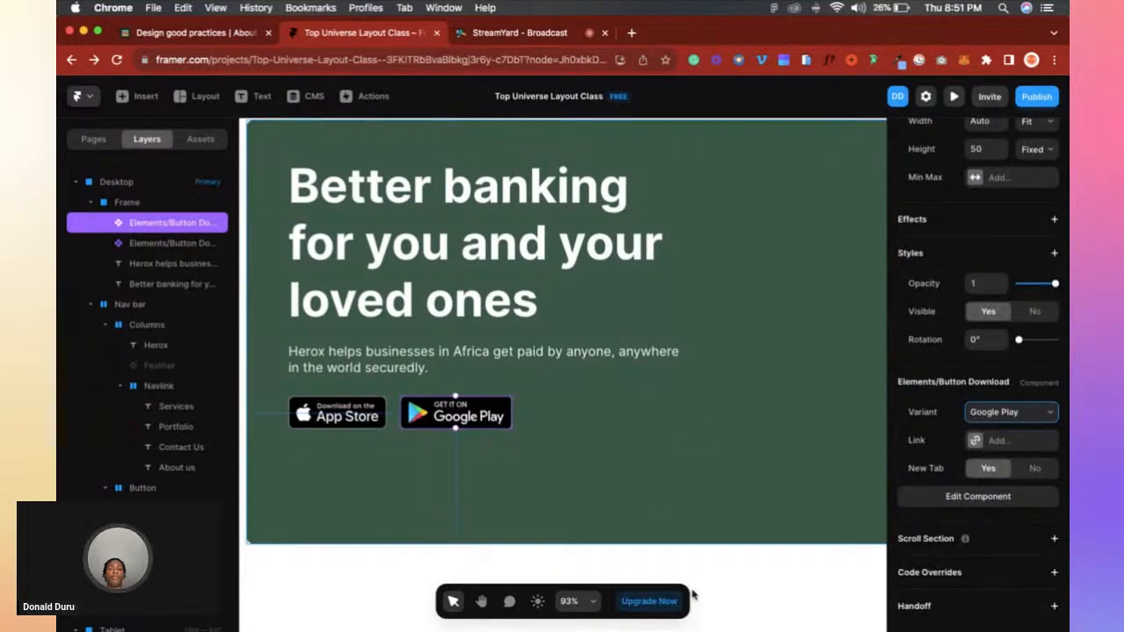
{"action": "left_click", "coordinate": [738, 576]}
Draw a frame about 549 by 476 in the empty right half of the green hero section.
{"action": "scroll", "coordinate": [540, 309], "scroll_direction": "right", "scroll_amount": 1}
{"action": "scroll", "coordinate": [585, 316], "scroll_direction": "down", "scroll_amount": 5}
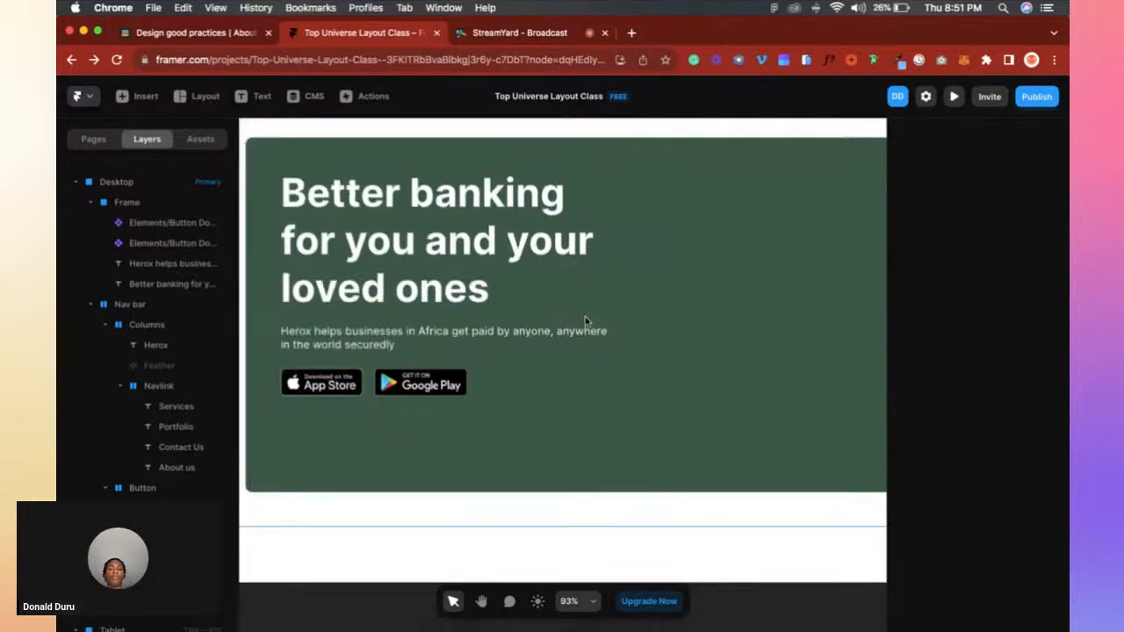
{"action": "scroll", "coordinate": [666, 303], "scroll_direction": "up", "scroll_amount": 2}
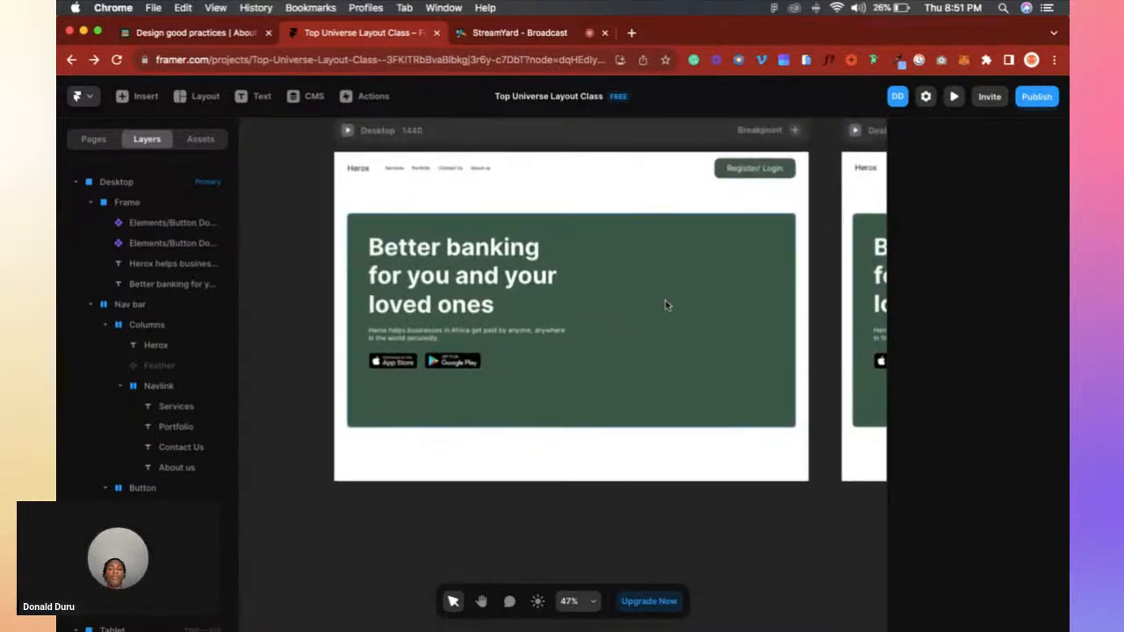
{"action": "key", "text": "r"}
{"action": "left_click_drag", "start_coordinate": [612, 250], "coordinate": [793, 403]}
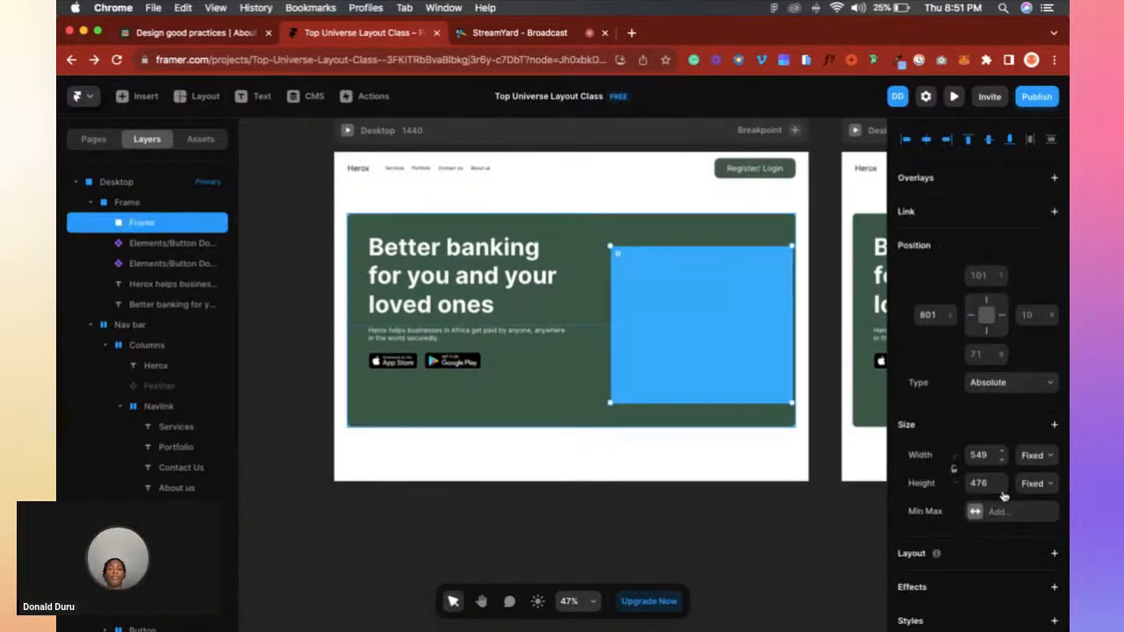
Change the new frame's fill to an image, using Image.png from the Downloads folder.
{"action": "scroll", "coordinate": [1006, 482], "scroll_direction": "down", "scroll_amount": 5}
{"action": "left_click", "coordinate": [975, 331]}
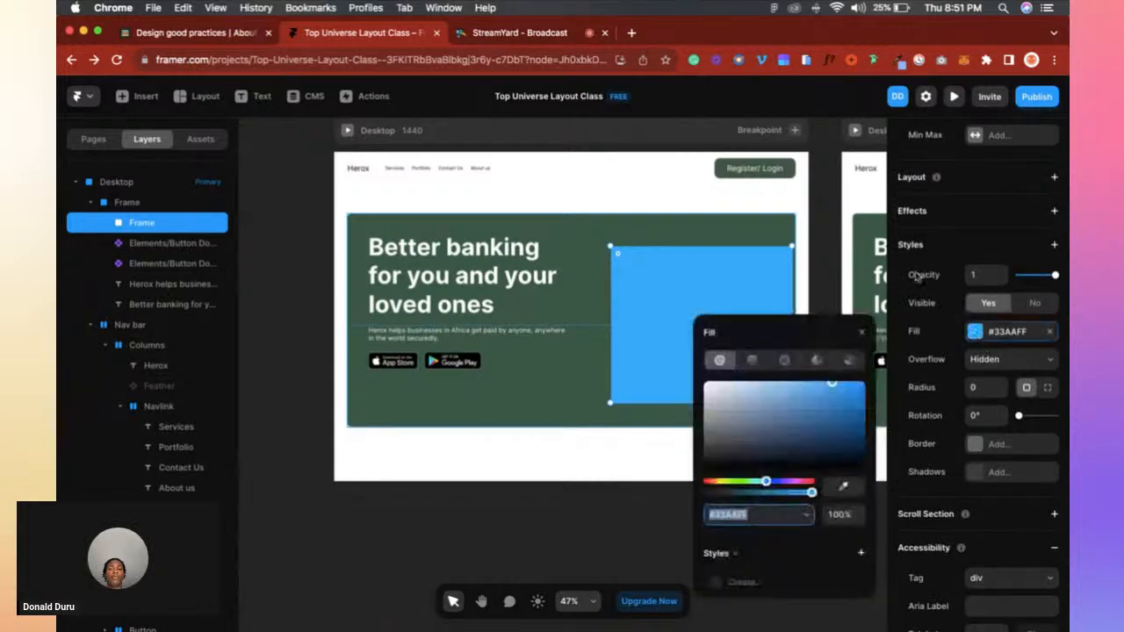
{"action": "left_click", "coordinate": [849, 355]}
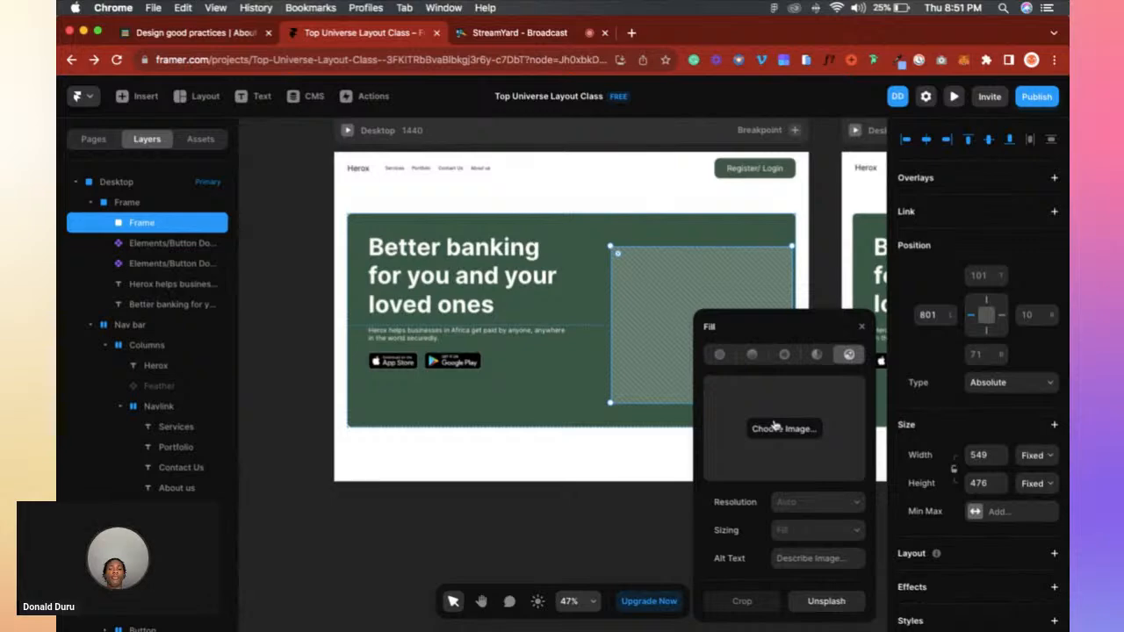
{"action": "left_click", "coordinate": [775, 428]}
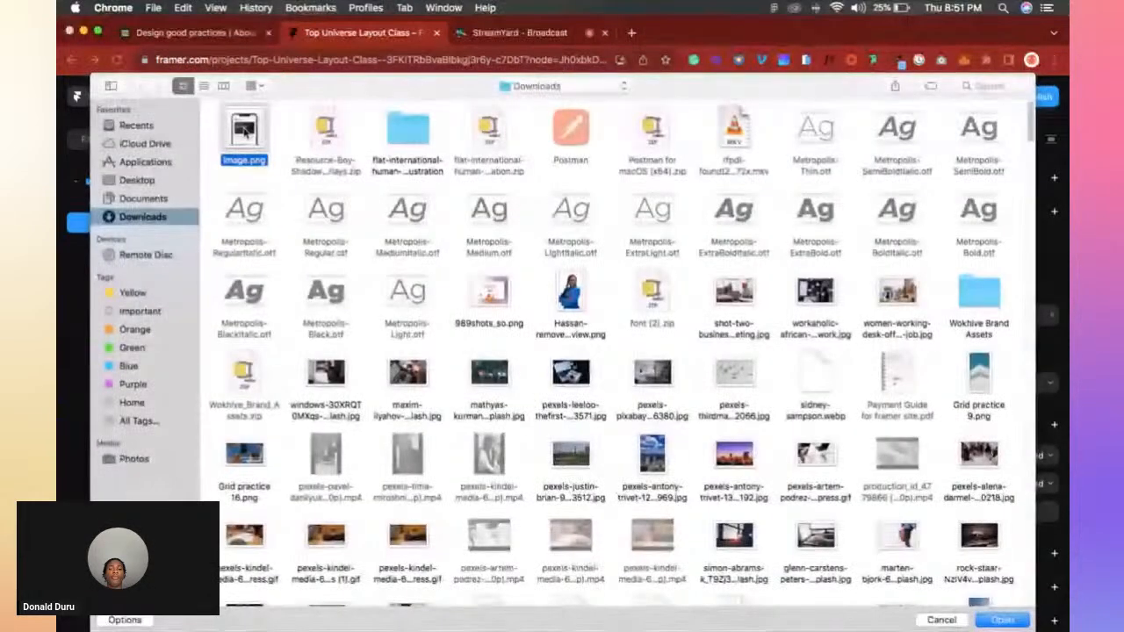
{"action": "double_click", "coordinate": [246, 132]}
{"action": "left_click", "coordinate": [860, 327]}
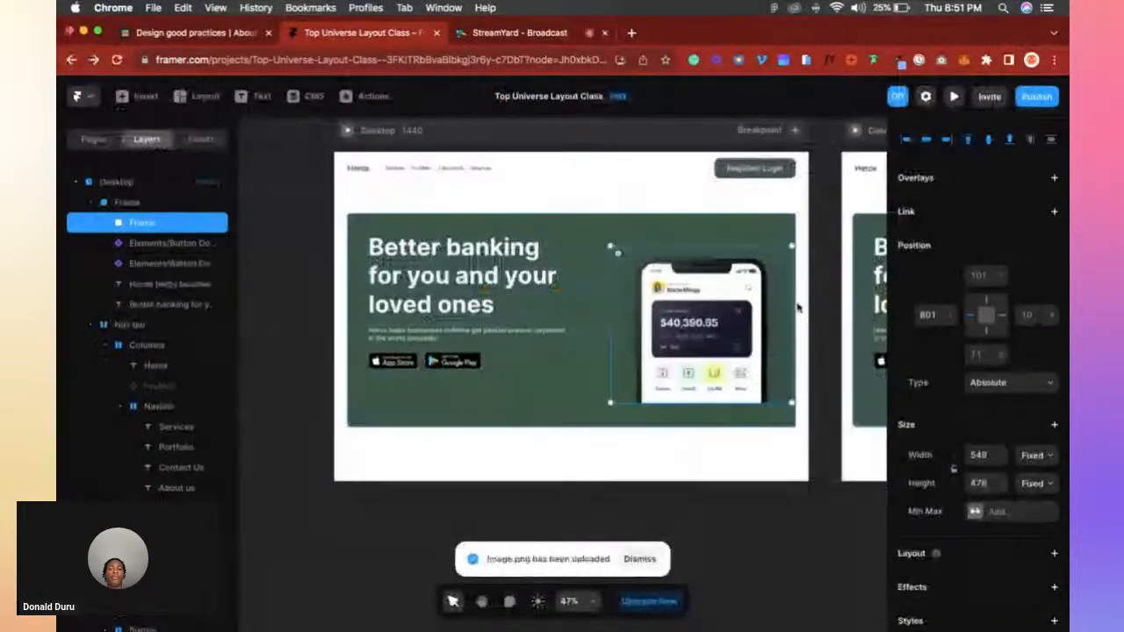
Reposition and enlarge the phone image frame to about 625 by 573, flush with the hero section's right and bottom edges.
{"action": "left_click_drag", "start_coordinate": [736, 301], "coordinate": [714, 291]}
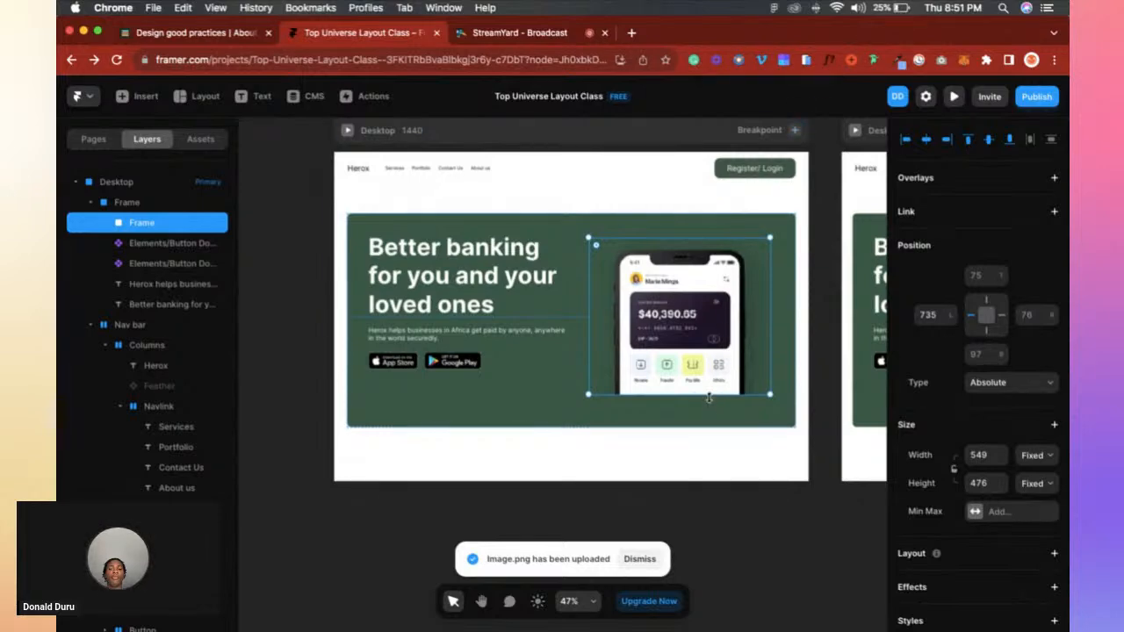
{"action": "left_click_drag", "start_coordinate": [710, 395], "coordinate": [710, 426]}
{"action": "mouse_move", "coordinate": [773, 369]}
{"action": "left_mouse_down"}
{"action": "mouse_move", "coordinate": [810, 369]}
{"action": "mouse_move", "coordinate": [795, 370]}
{"action": "left_mouse_up"}
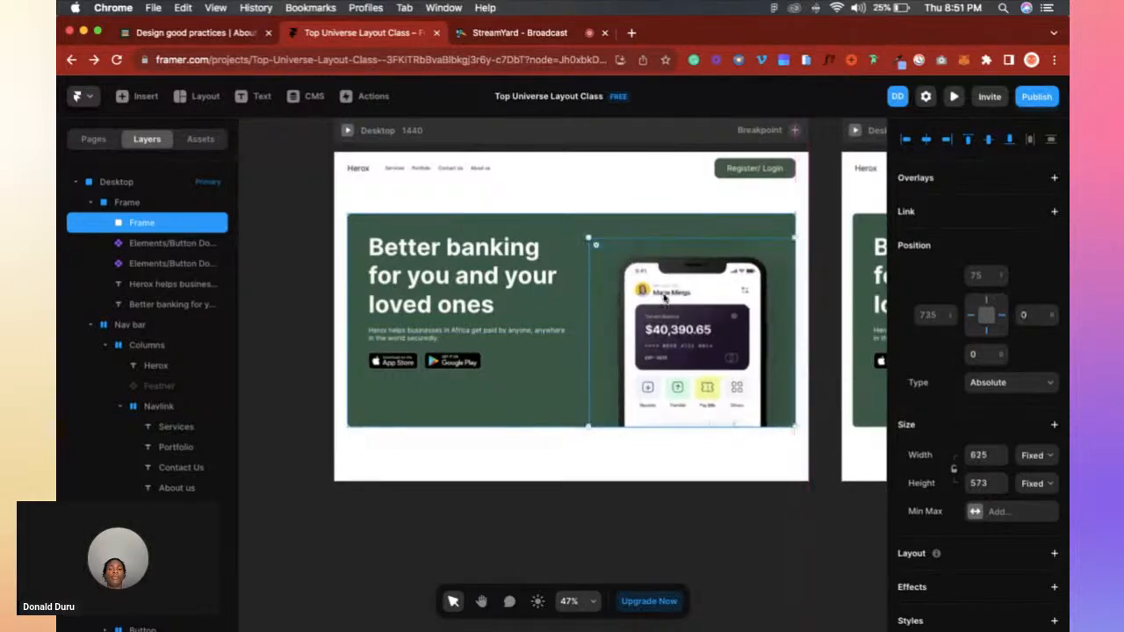
Examine the hero heading and paragraph, comparing their text settings and placement within the green section.
{"action": "left_click", "coordinate": [575, 279]}
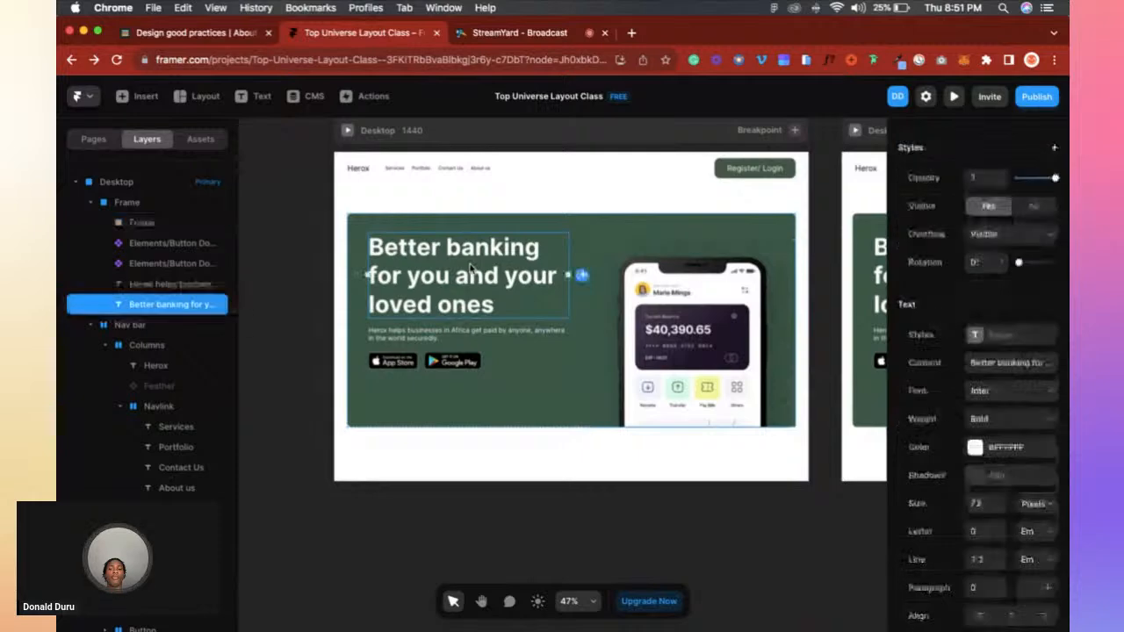
{"action": "scroll", "coordinate": [468, 264], "scroll_direction": "up", "scroll_amount": 5}
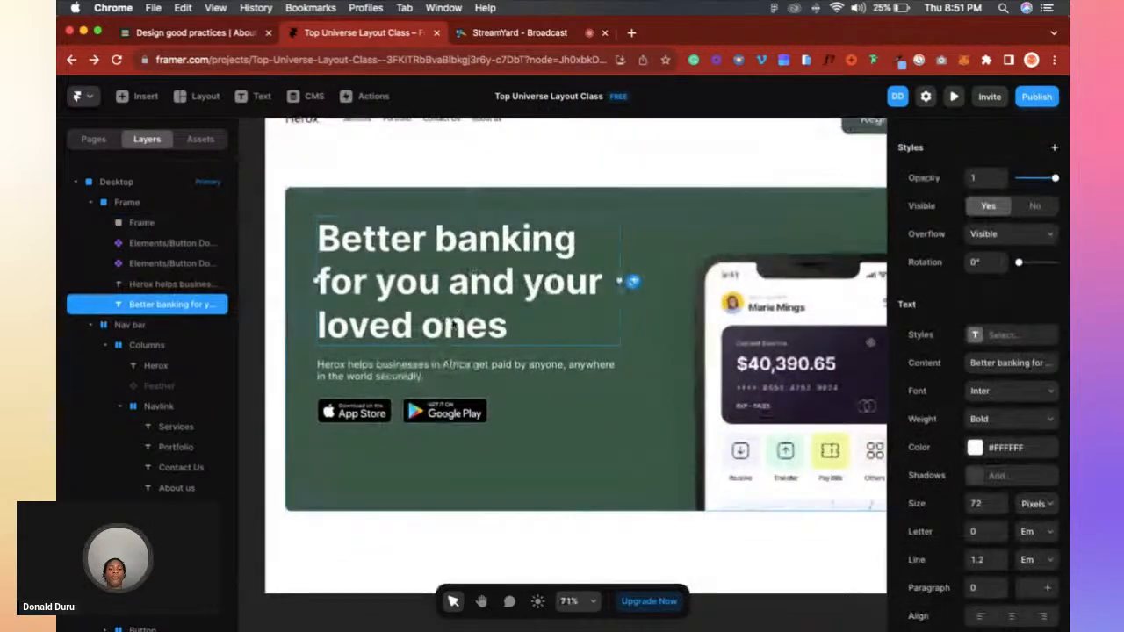
{"action": "scroll", "coordinate": [456, 309], "scroll_direction": "down", "scroll_amount": 4}
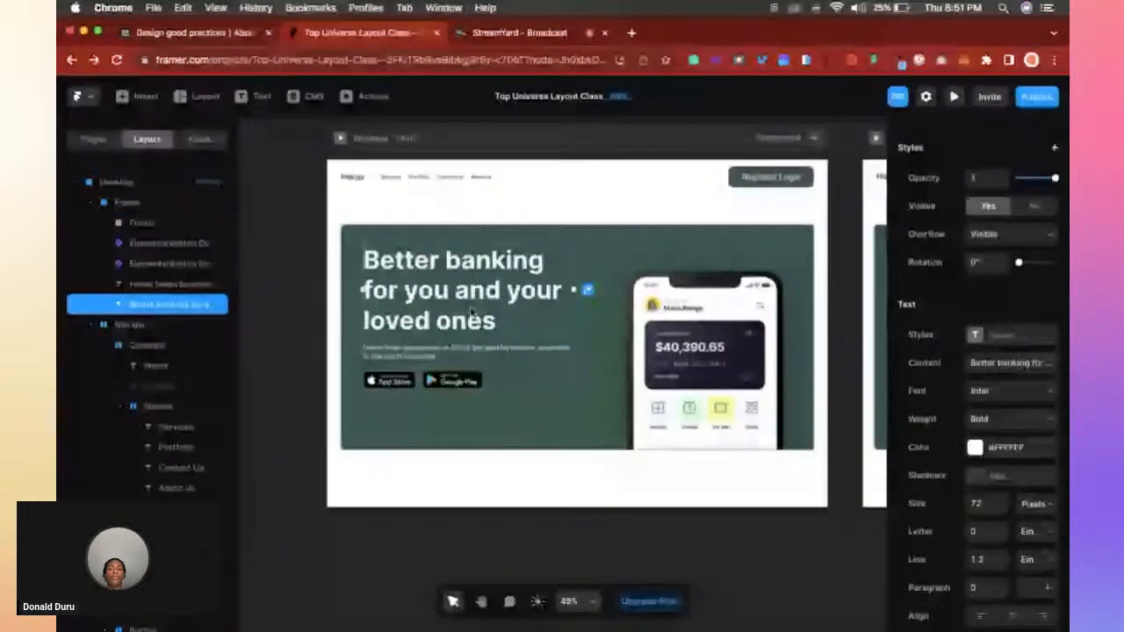
{"action": "scroll", "coordinate": [470, 312], "scroll_direction": "right", "scroll_amount": 2}
{"action": "scroll", "coordinate": [471, 312], "scroll_direction": "down", "scroll_amount": 1}
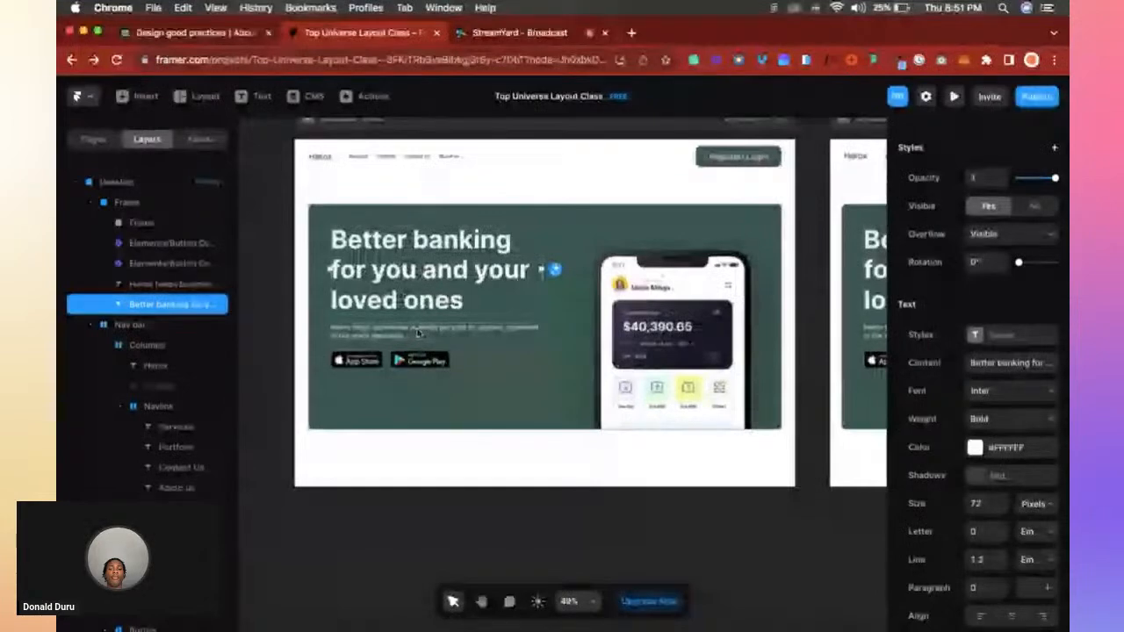
{"action": "left_click", "coordinate": [418, 333]}
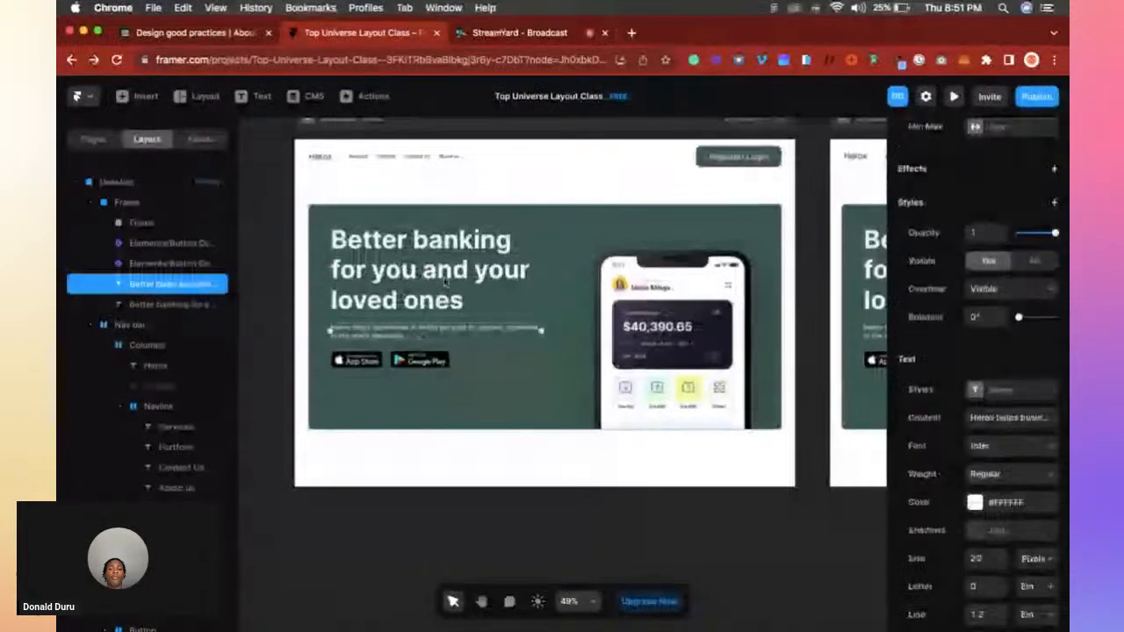
{"action": "left_click", "coordinate": [319, 229]}
{"action": "left_click", "coordinate": [395, 272]}
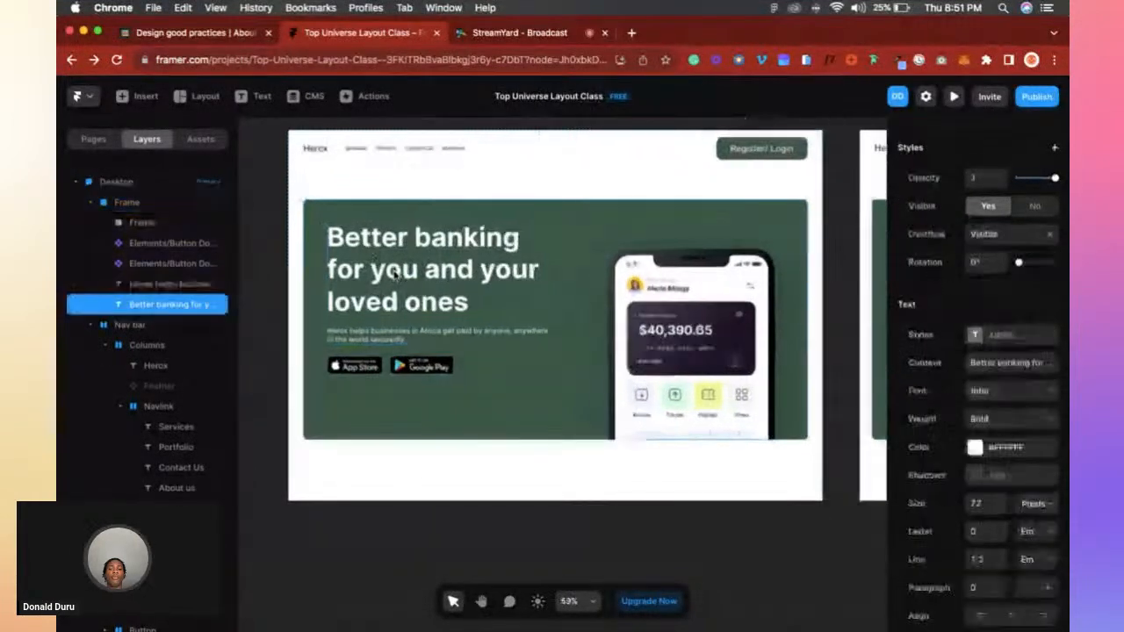
{"action": "scroll", "coordinate": [393, 272], "scroll_direction": "up", "scroll_amount": 4}
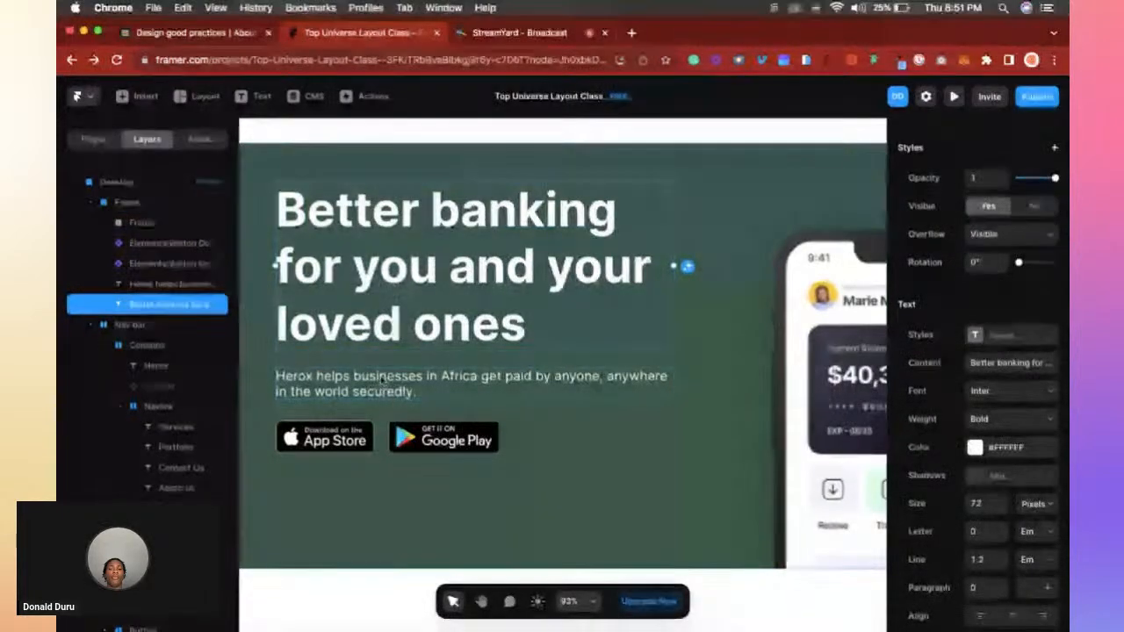
{"action": "key", "text": "Escape"}
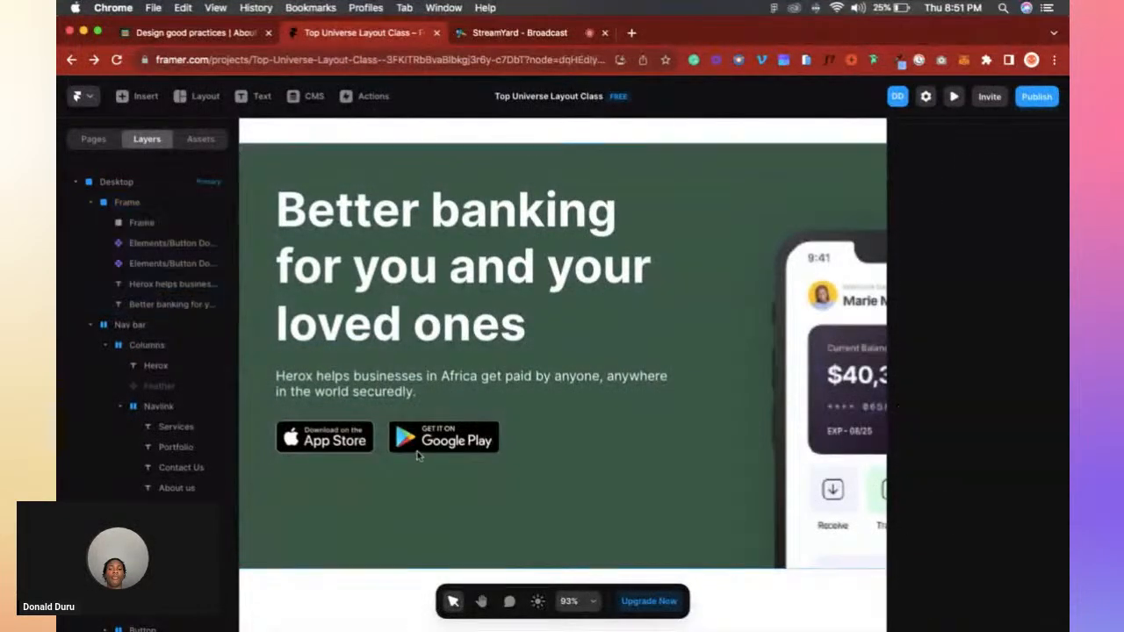
Wrap the hero heading and paragraph together in a stack.
{"action": "left_click", "coordinate": [397, 395]}
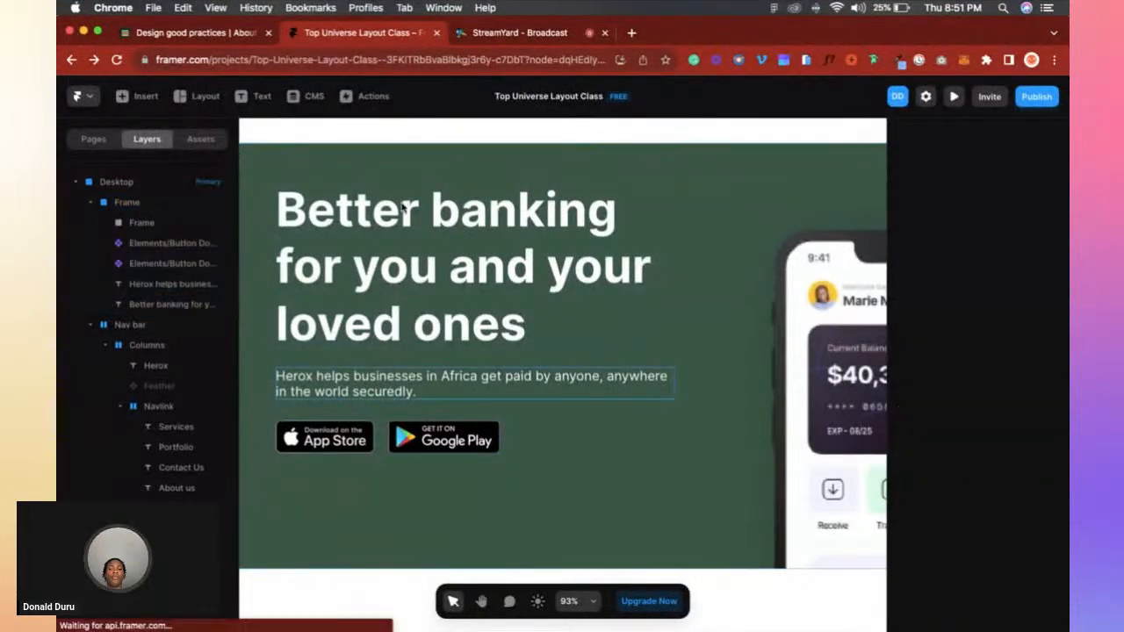
{"action": "left_click", "coordinate": [393, 270], "text": "shift"}
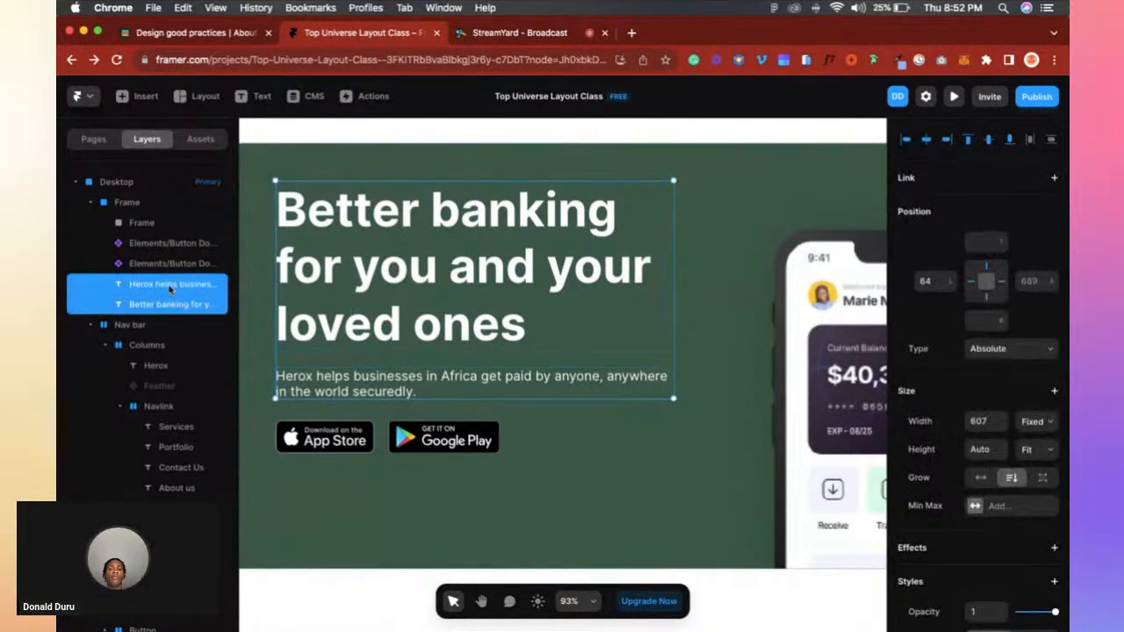
{"action": "scroll", "coordinate": [1031, 521], "scroll_direction": "down", "scroll_amount": 2}
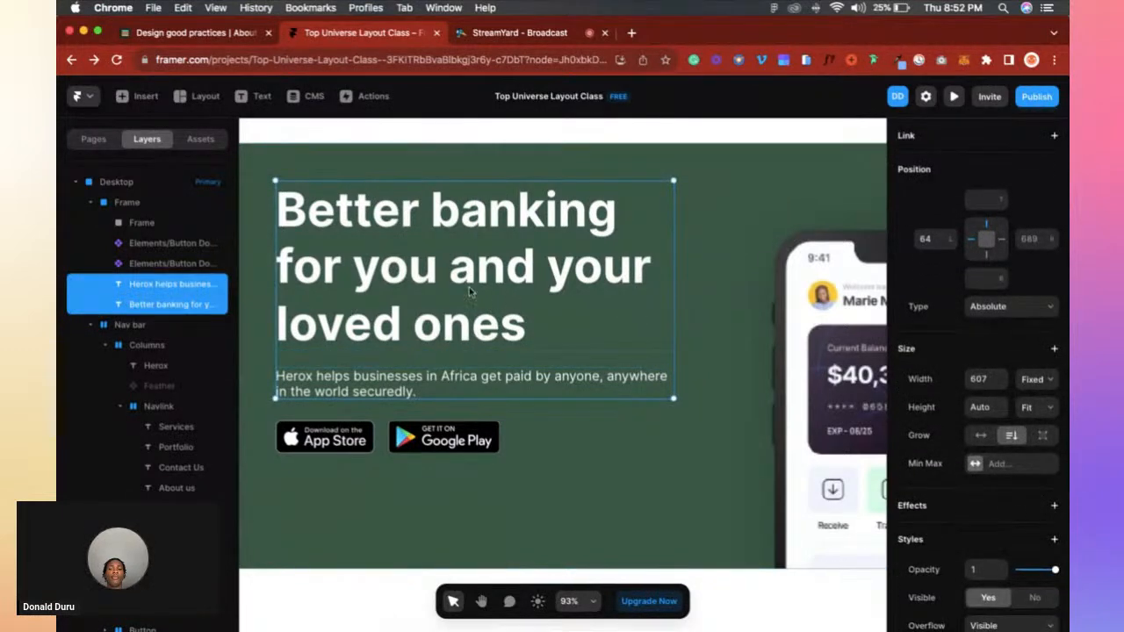
{"action": "right_click", "coordinate": [470, 292]}
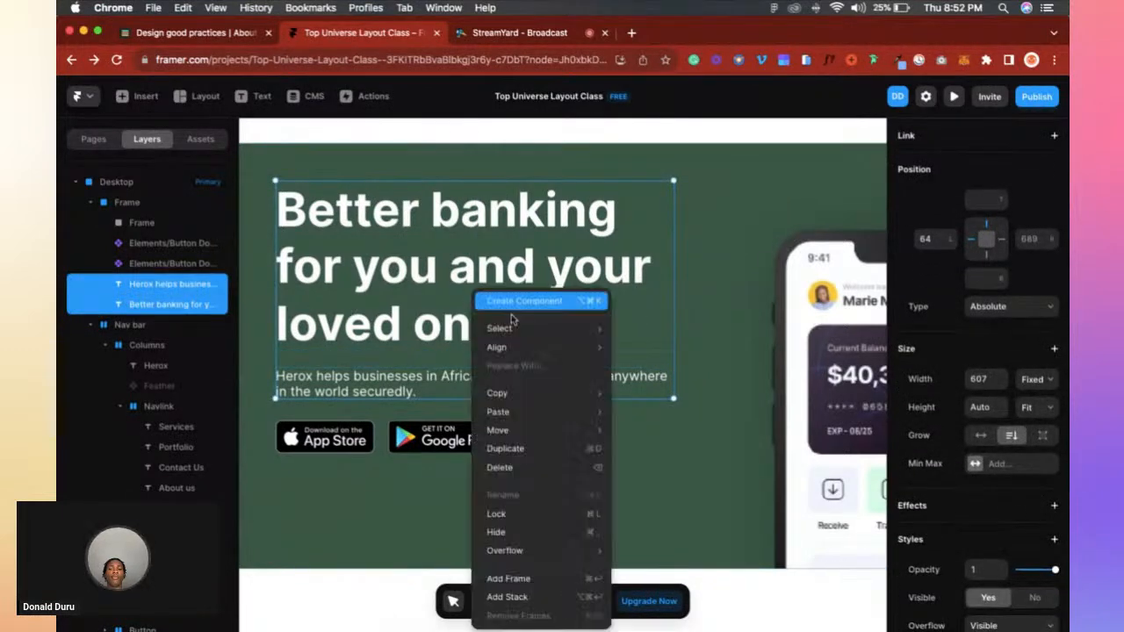
{"action": "left_click", "coordinate": [544, 596]}
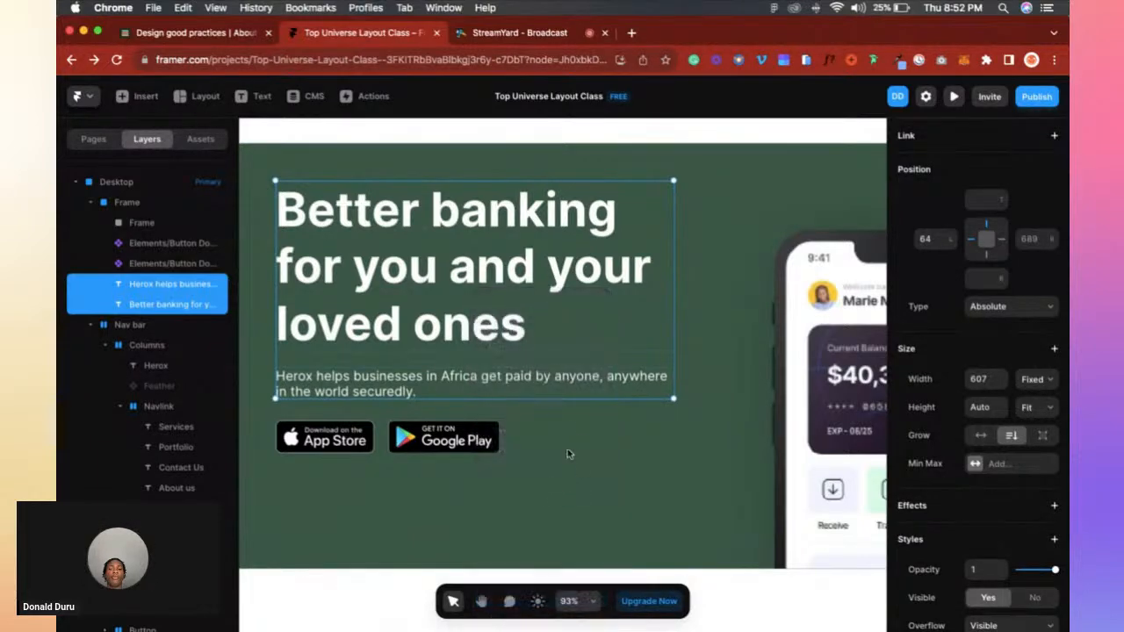
Set both the width and height of the heading-and-paragraph stack to Fit Content.
{"action": "left_click", "coordinate": [1044, 457]}
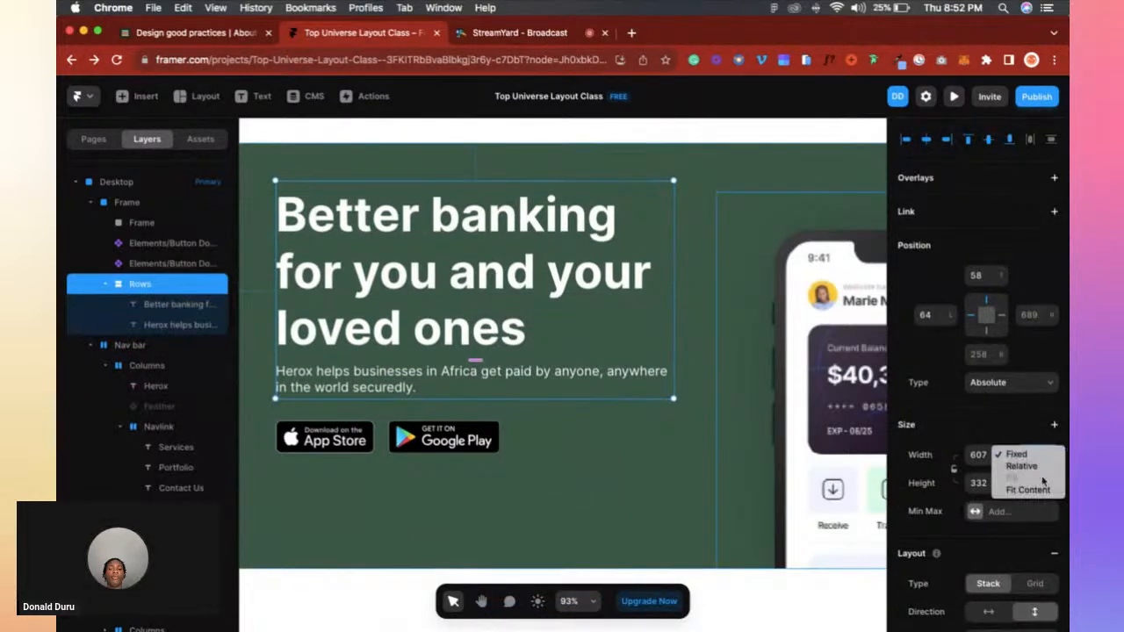
{"action": "left_click", "coordinate": [1027, 492]}
{"action": "left_click", "coordinate": [1033, 483]}
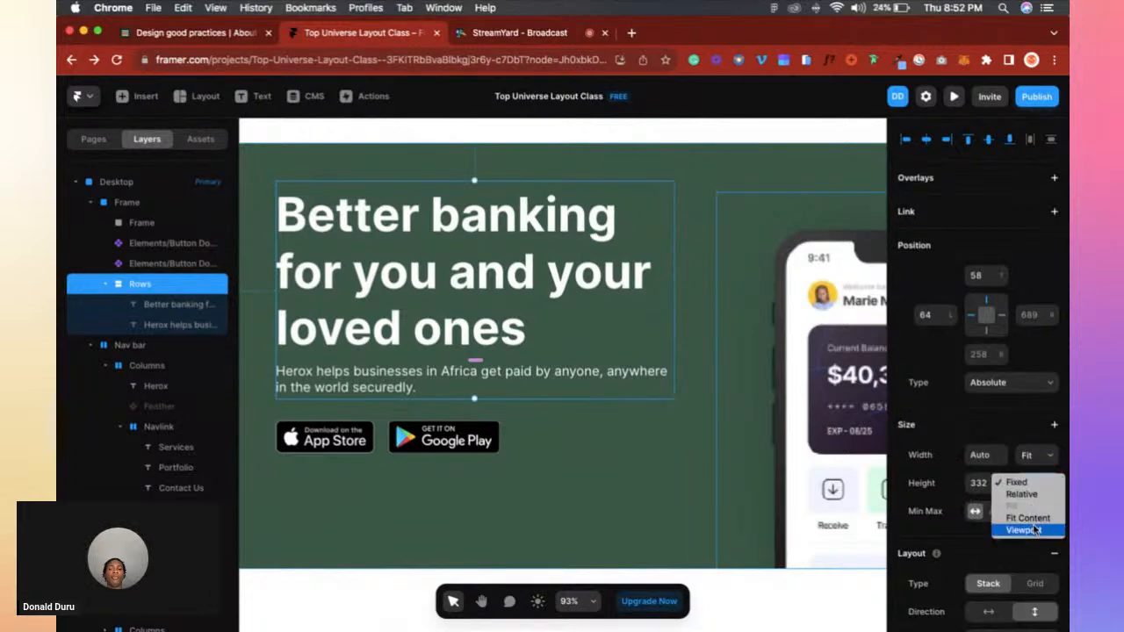
{"action": "left_click", "coordinate": [1027, 519]}
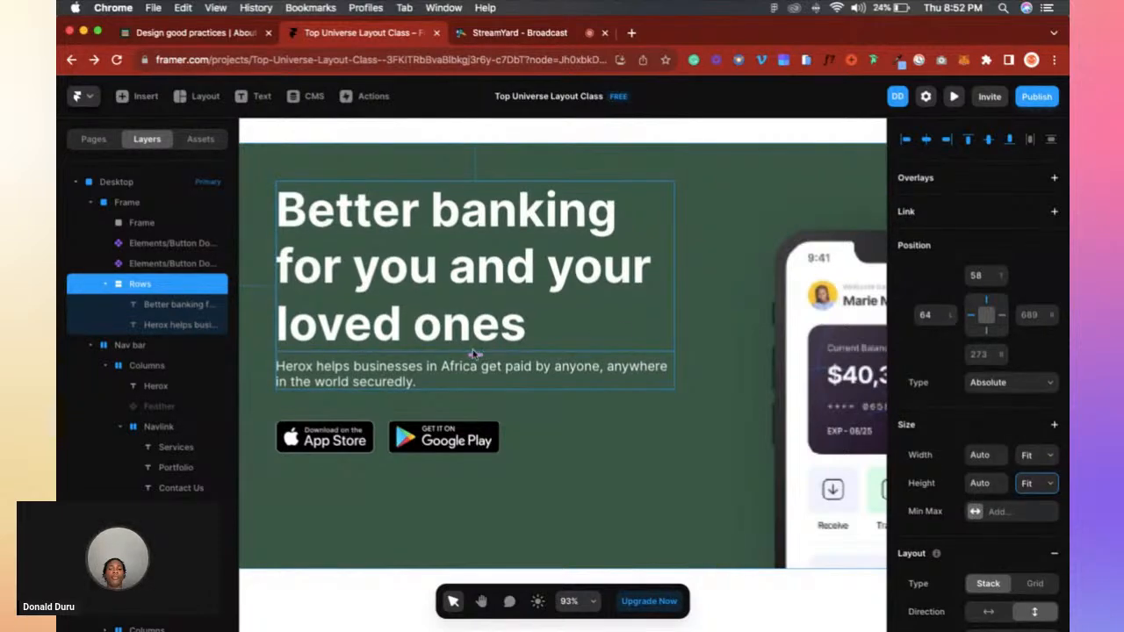
Set the gap between the hero heading and paragraph in their stack to 20.
{"action": "scroll", "coordinate": [1011, 455], "scroll_direction": "down", "scroll_amount": 5}
{"action": "left_click", "coordinate": [983, 512]}
{"action": "type", "text": "16"}
{"action": "key", "text": "Return"}
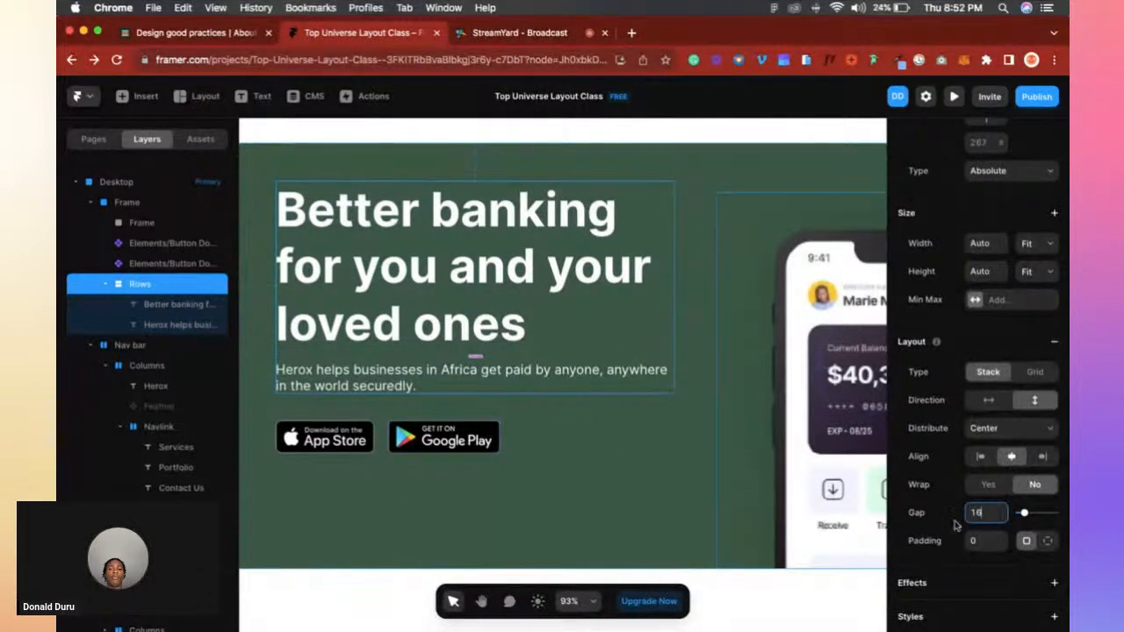
{"action": "type", "text": "20"}
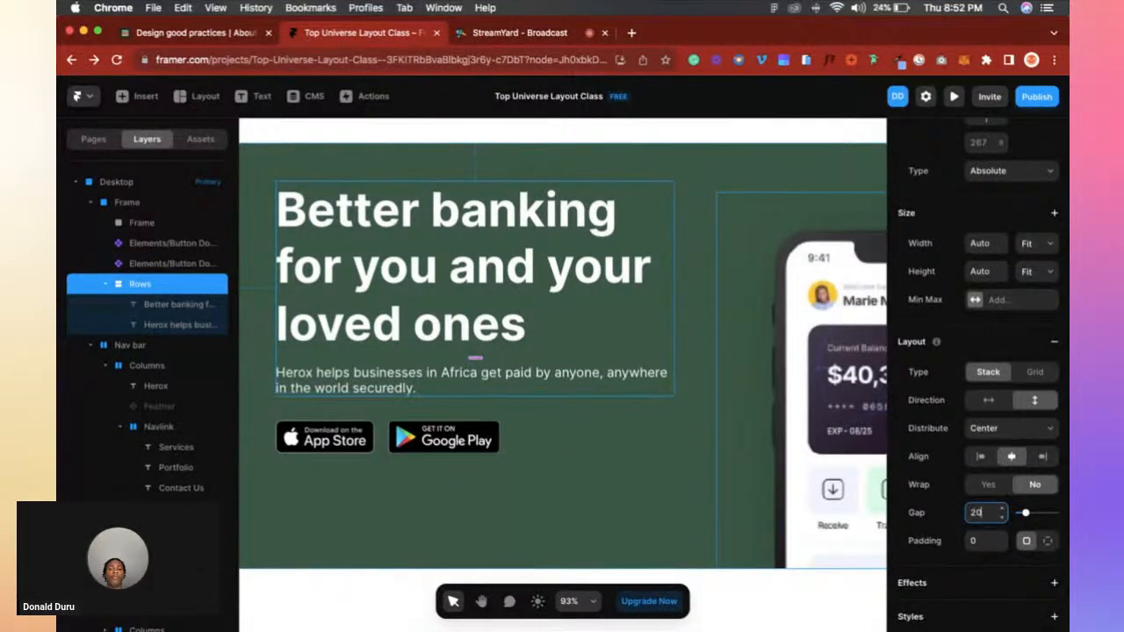
{"action": "scroll", "coordinate": [458, 356], "scroll_direction": "right", "scroll_amount": 2}
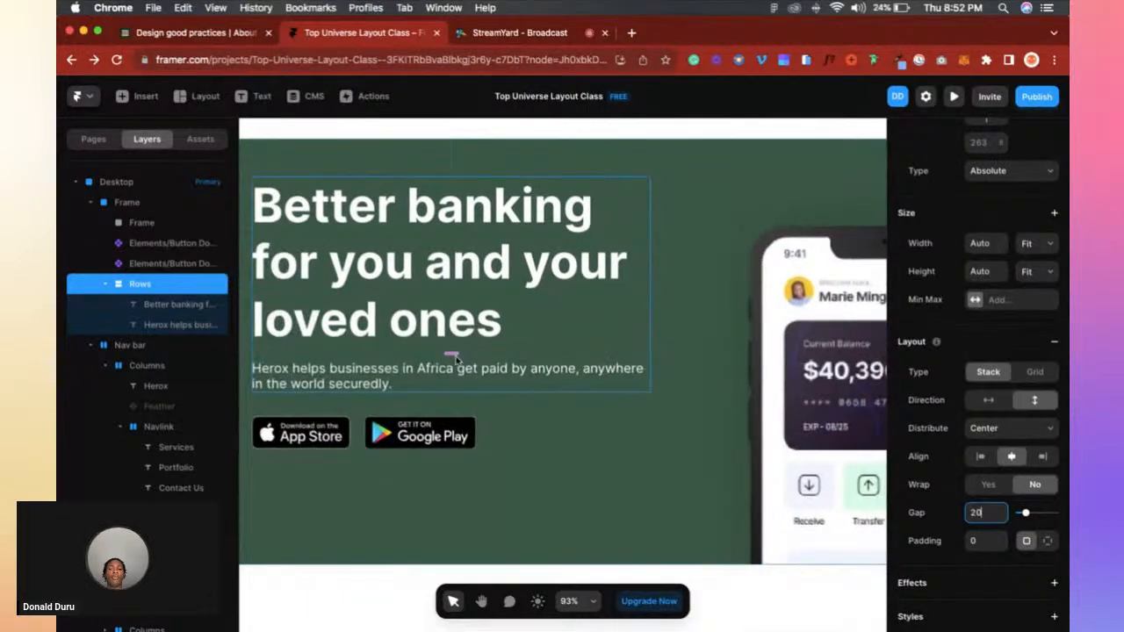
{"action": "scroll", "coordinate": [453, 353], "scroll_direction": "down", "scroll_amount": 5}
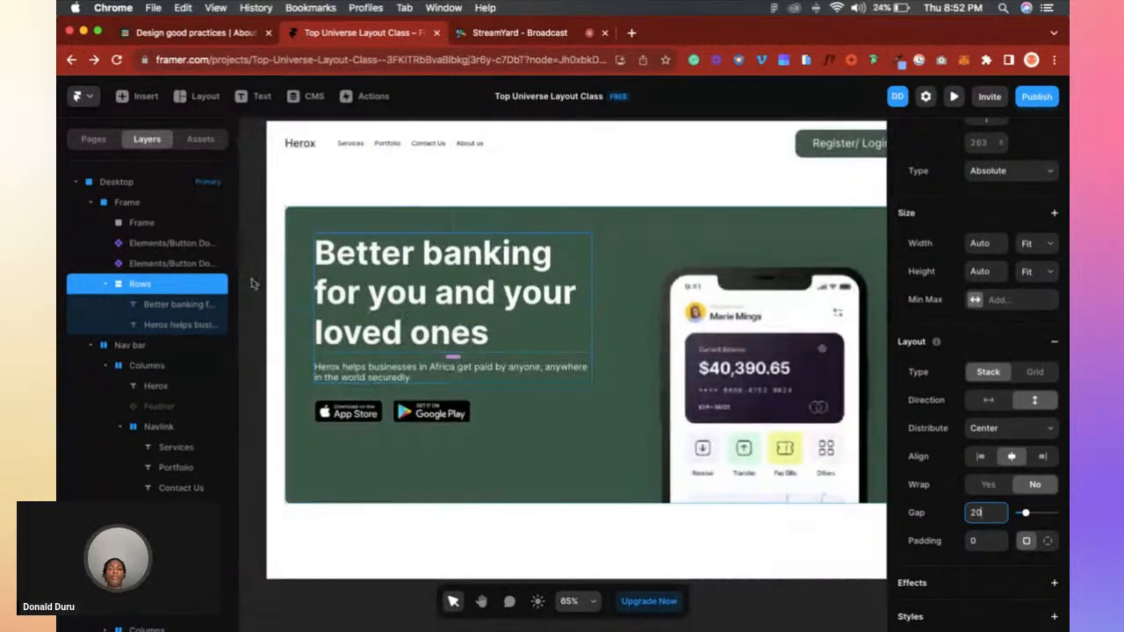
Rename the heading-and-paragraph stack as Text.
{"action": "double_click", "coordinate": [141, 284]}
{"action": "type", "text": "Text"}
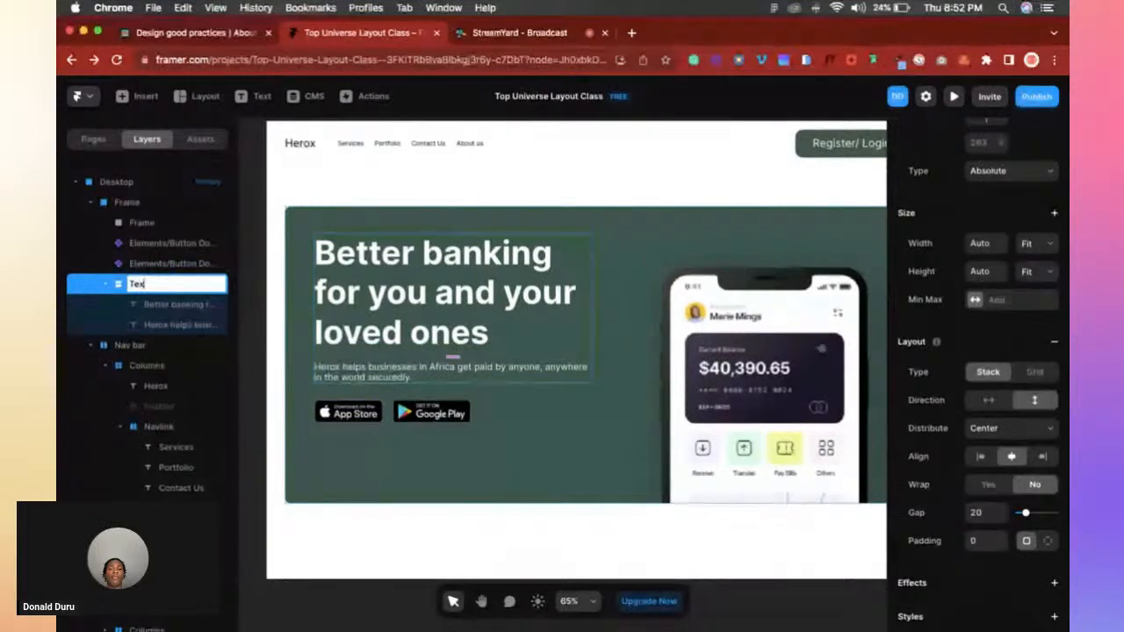
{"action": "key", "text": "Return"}
Wrap the App Store and Google Play buttons together in a stack.
{"action": "left_click", "coordinate": [431, 412]}
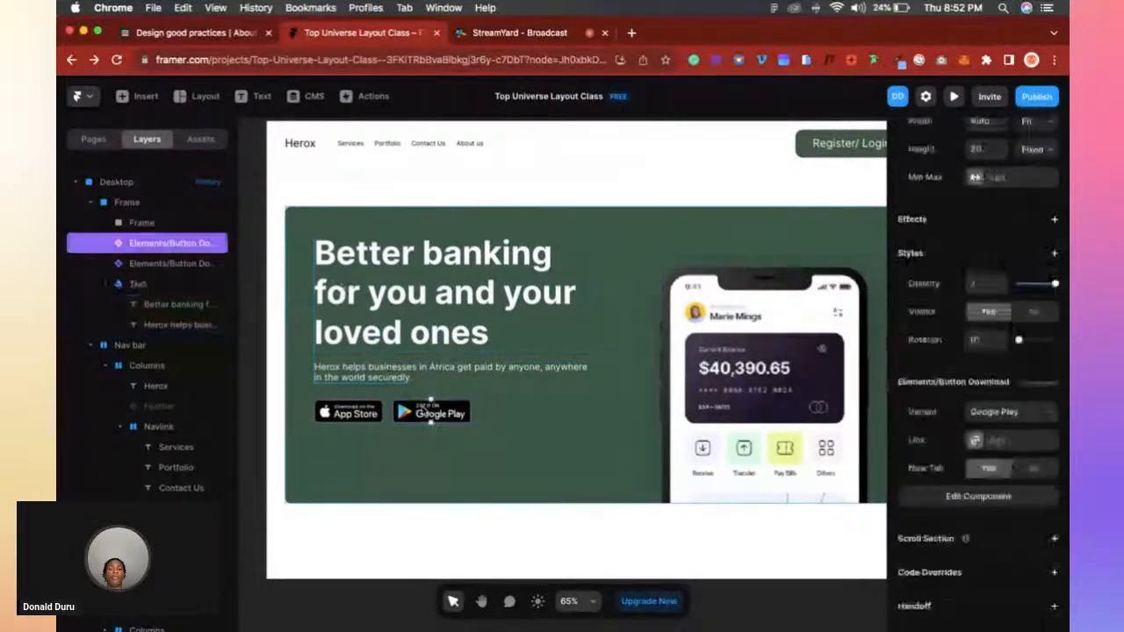
{"action": "scroll", "coordinate": [317, 413], "scroll_direction": "up", "scroll_amount": 5}
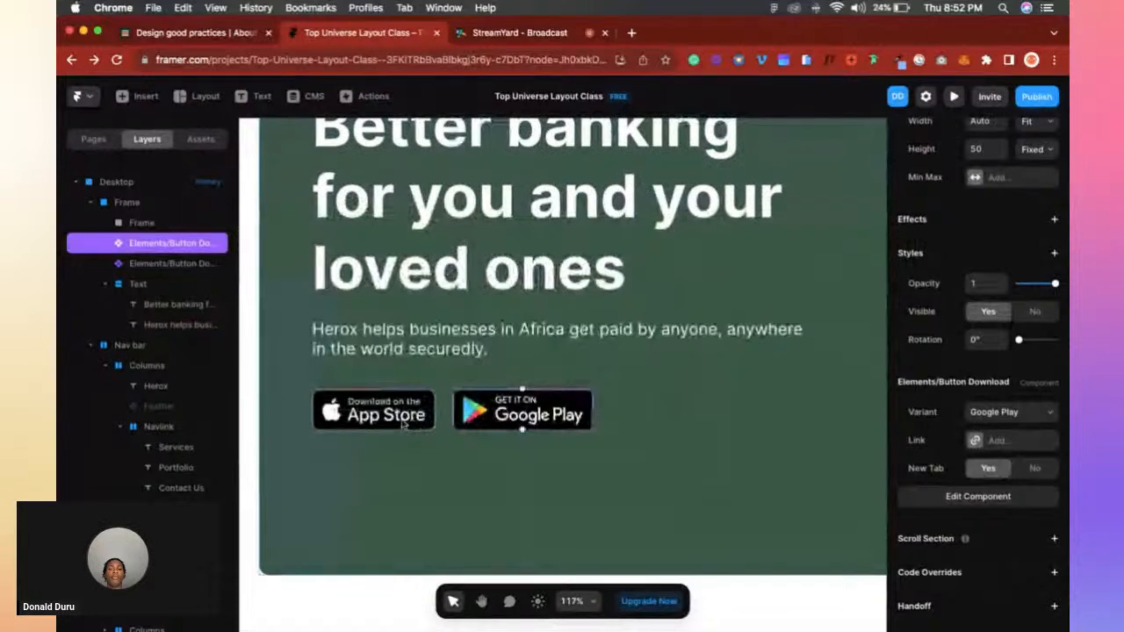
{"action": "left_click", "coordinate": [411, 422], "text": "shift"}
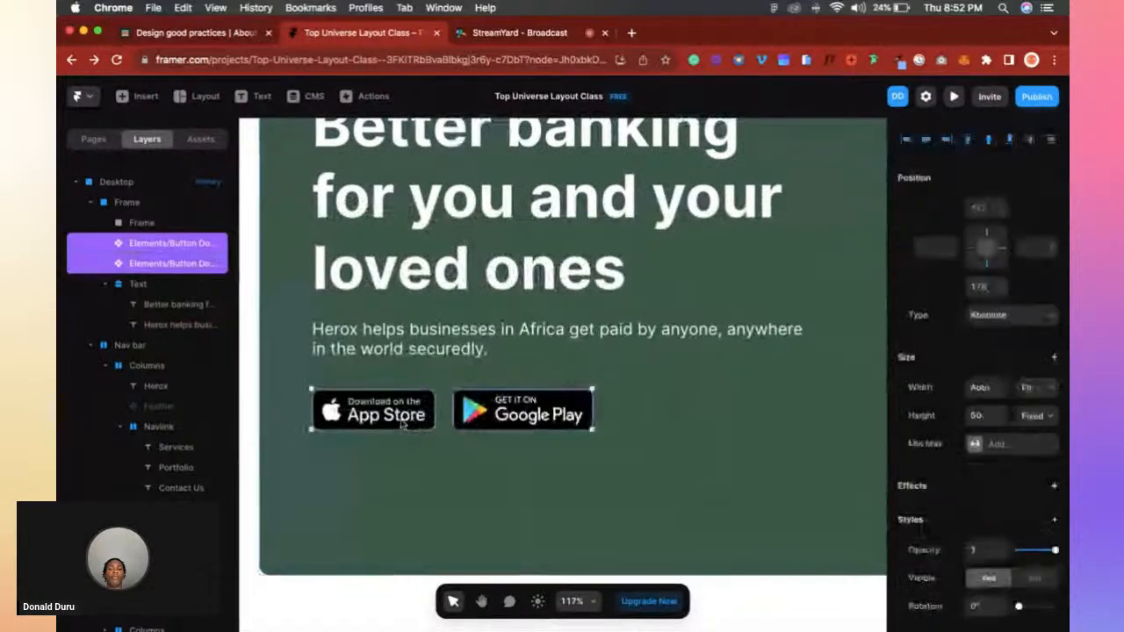
{"action": "right_click", "coordinate": [544, 439]}
{"action": "left_click", "coordinate": [580, 597]}
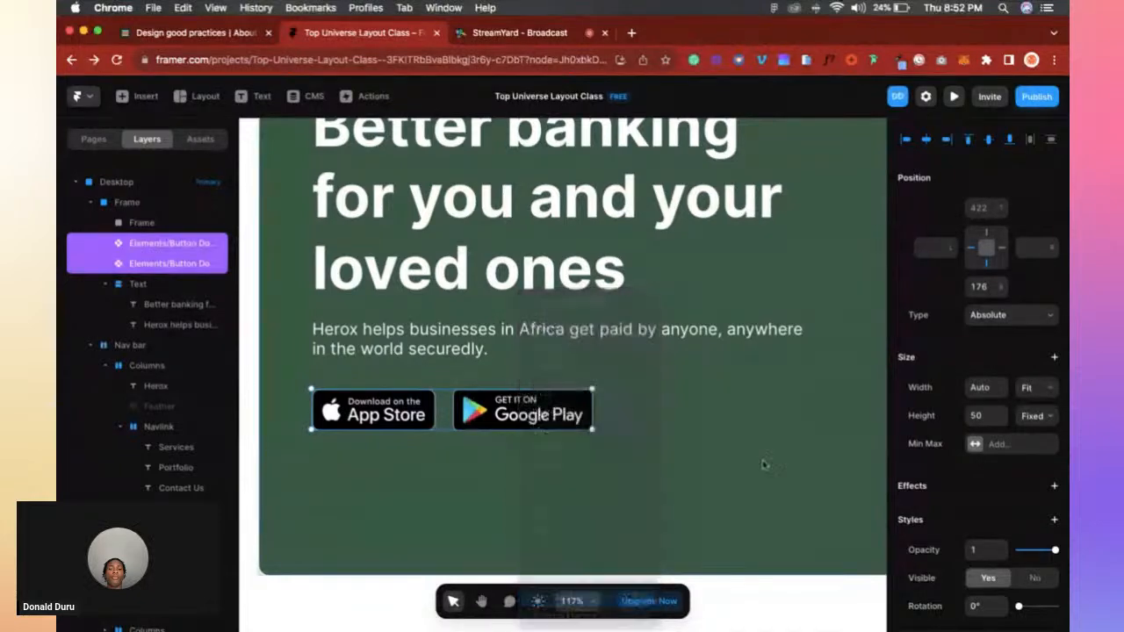
Set both the width and height of the store buttons' stack to Fit Content.
{"action": "left_click", "coordinate": [1036, 454]}
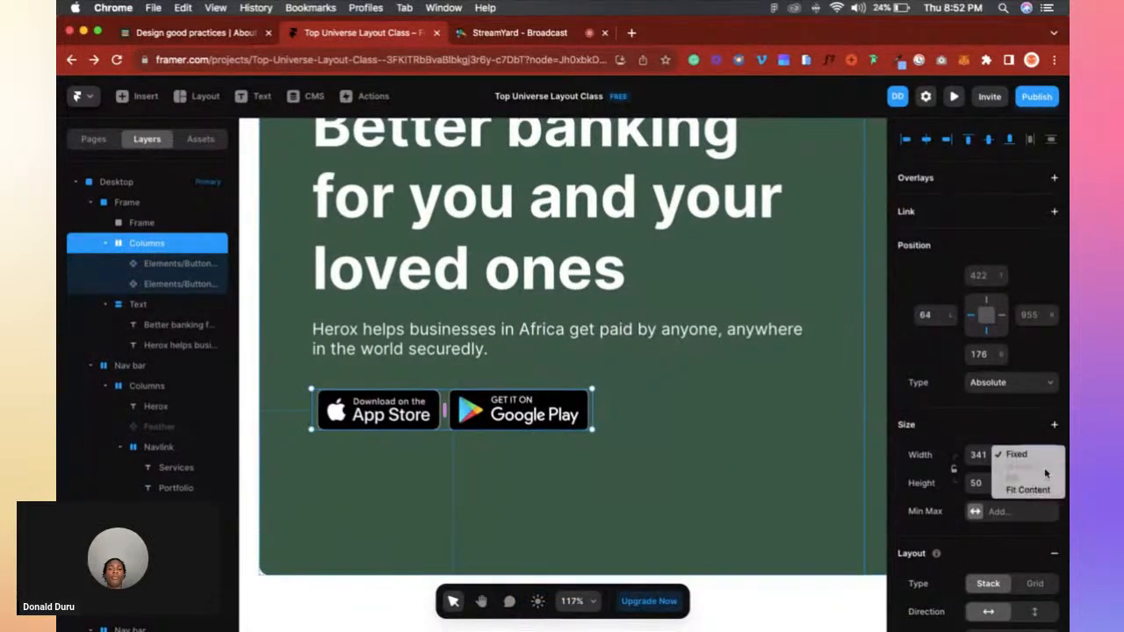
{"action": "left_click", "coordinate": [1041, 490]}
{"action": "left_click", "coordinate": [1040, 482]}
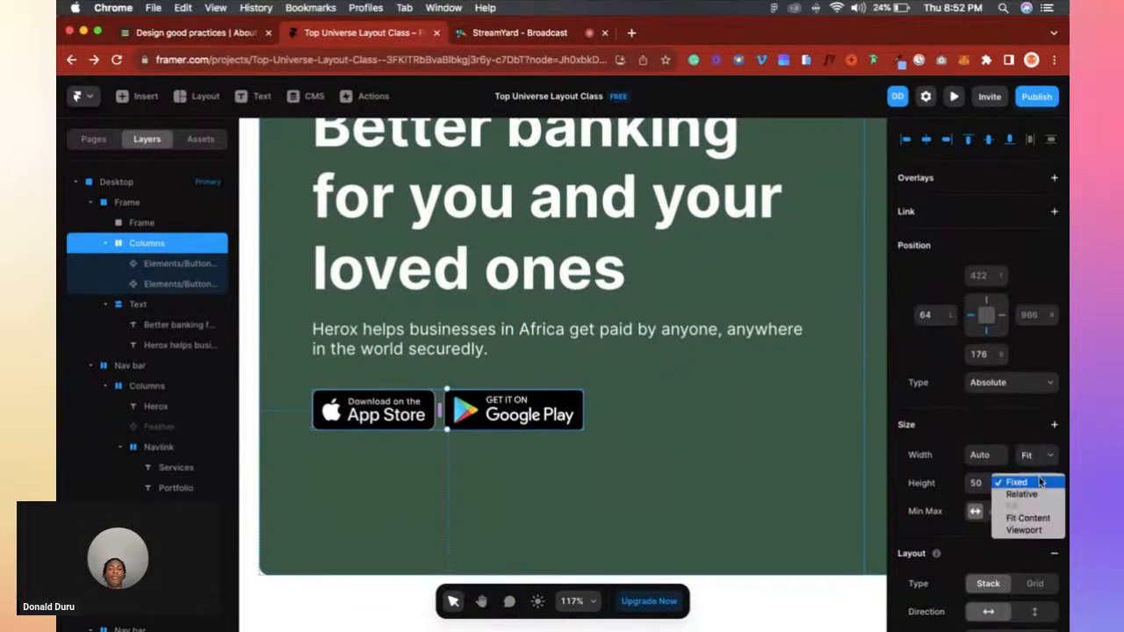
{"action": "left_click", "coordinate": [1041, 518]}
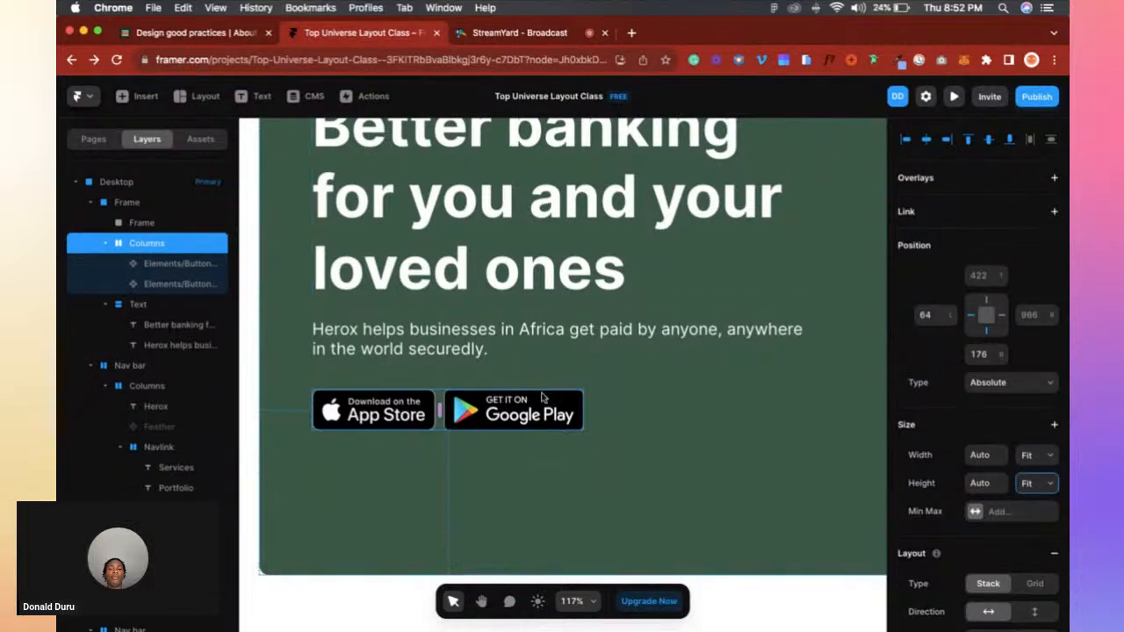
Set the gap between the two store buttons in their stack to 16.
{"action": "scroll", "coordinate": [948, 545], "scroll_direction": "down", "scroll_amount": 2}
{"action": "scroll", "coordinate": [1008, 502], "scroll_direction": "down", "scroll_amount": 2}
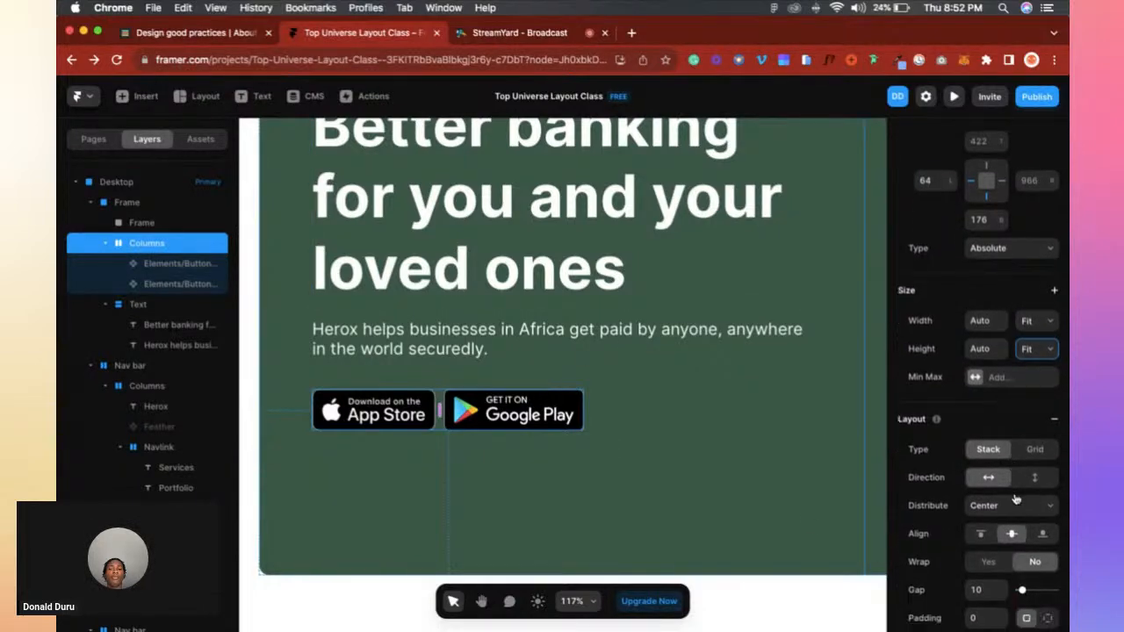
{"action": "left_click", "coordinate": [988, 533]}
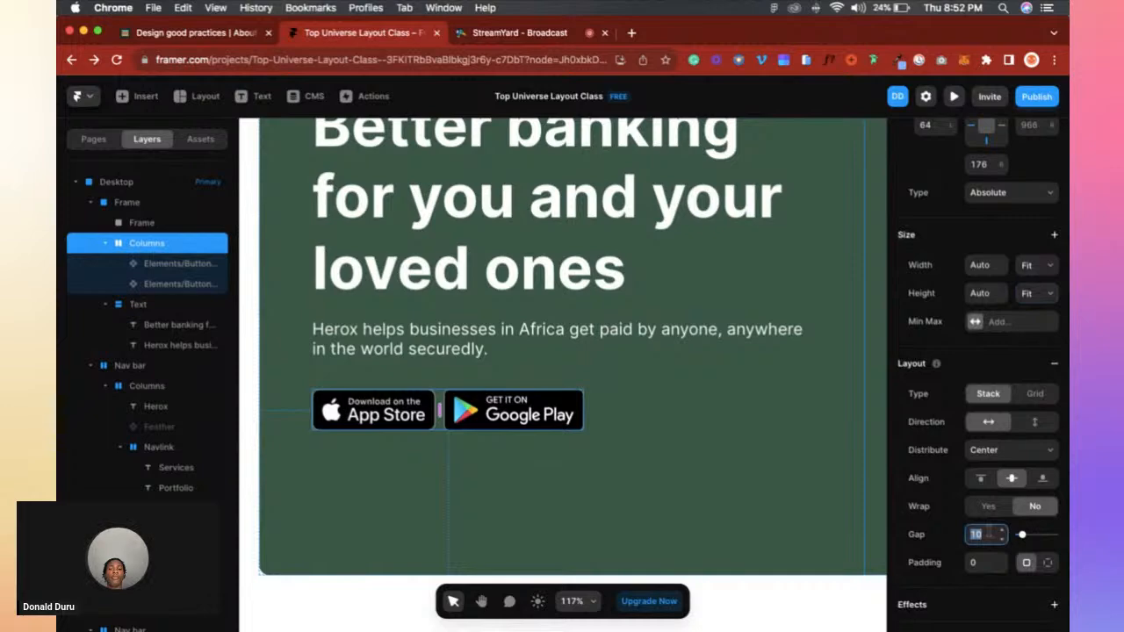
{"action": "type", "text": "16"}
{"action": "key", "text": "Return"}
{"action": "scroll", "coordinate": [607, 342], "scroll_direction": "down", "scroll_amount": 5}
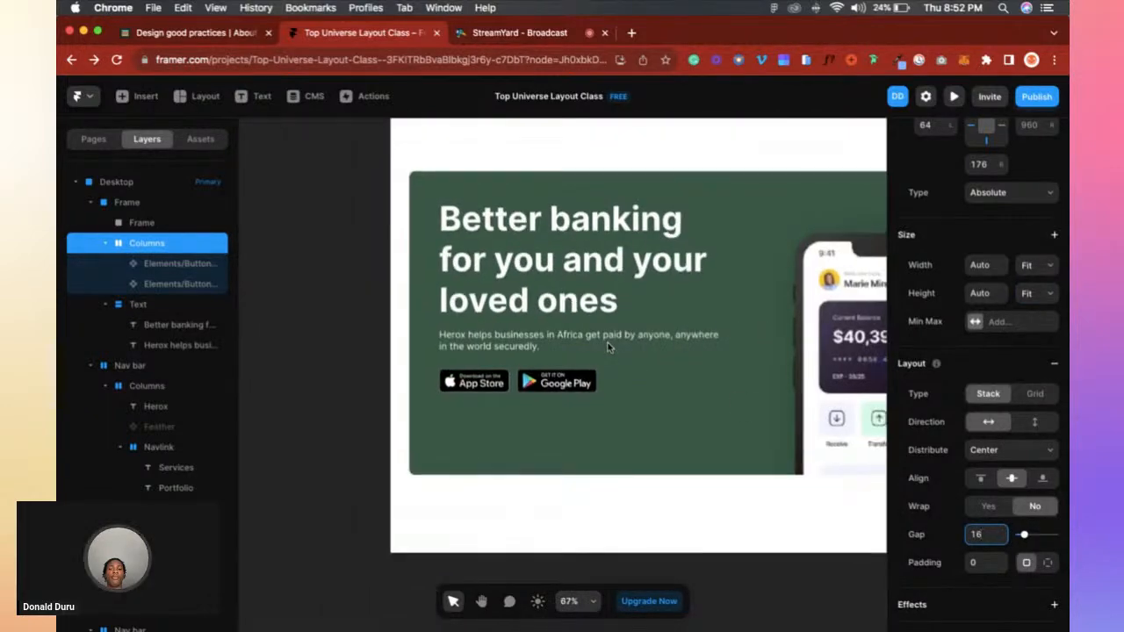
Rename the store buttons' stack as Buttons.
{"action": "left_click", "coordinate": [641, 327]}
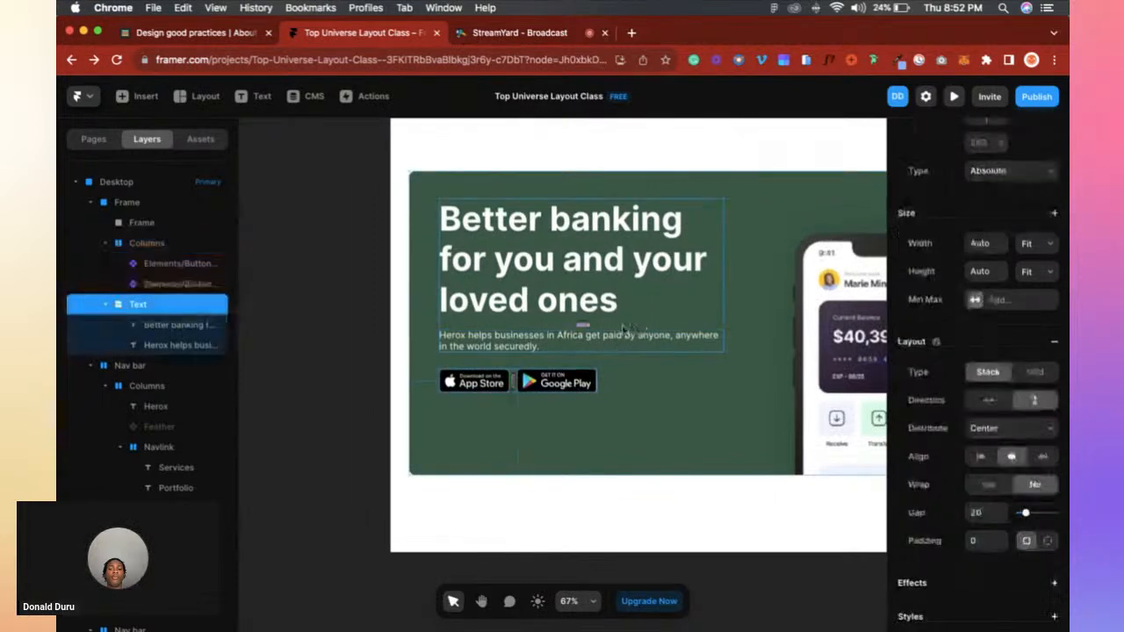
{"action": "left_click", "coordinate": [505, 382]}
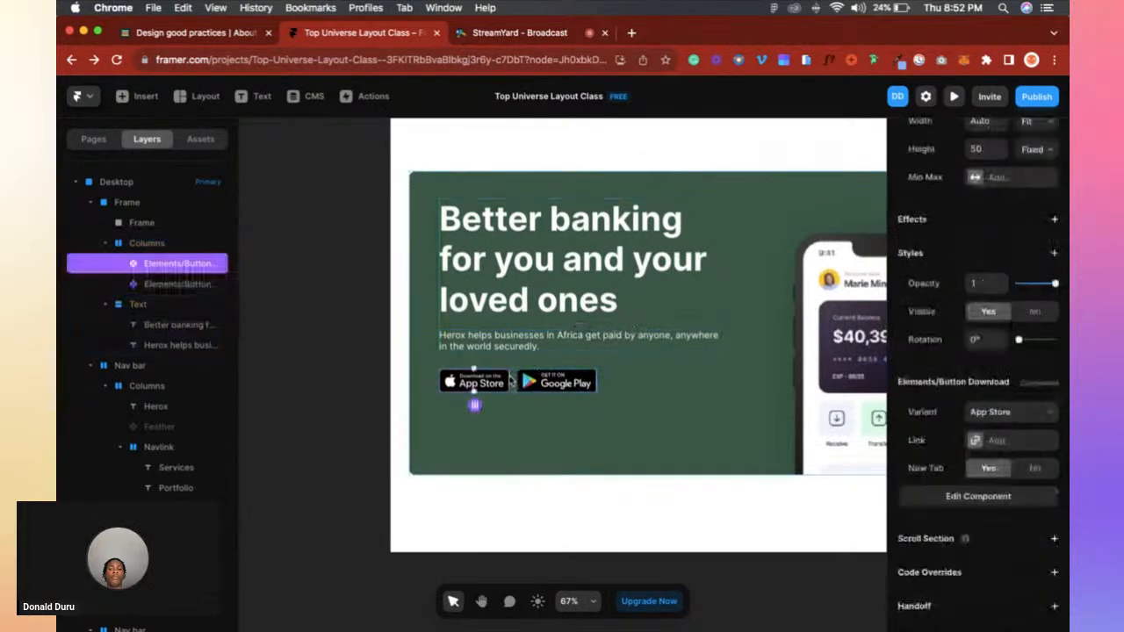
{"action": "double_click", "coordinate": [162, 243]}
{"action": "type", "text": "Button"}
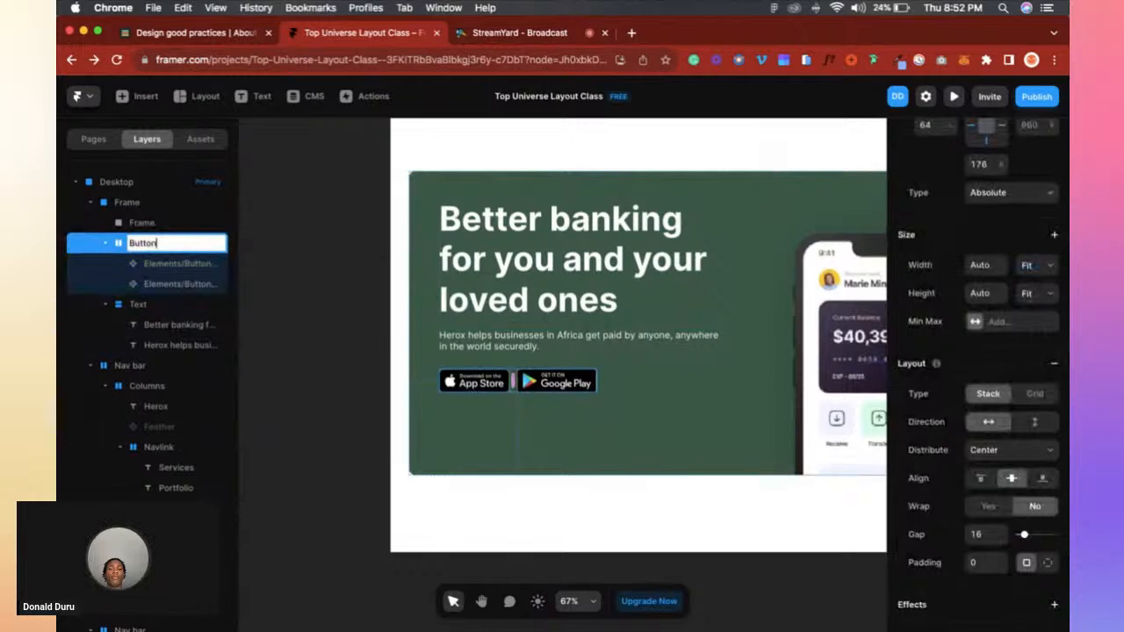
{"action": "type", "text": "s"}
{"action": "key", "text": "Return"}
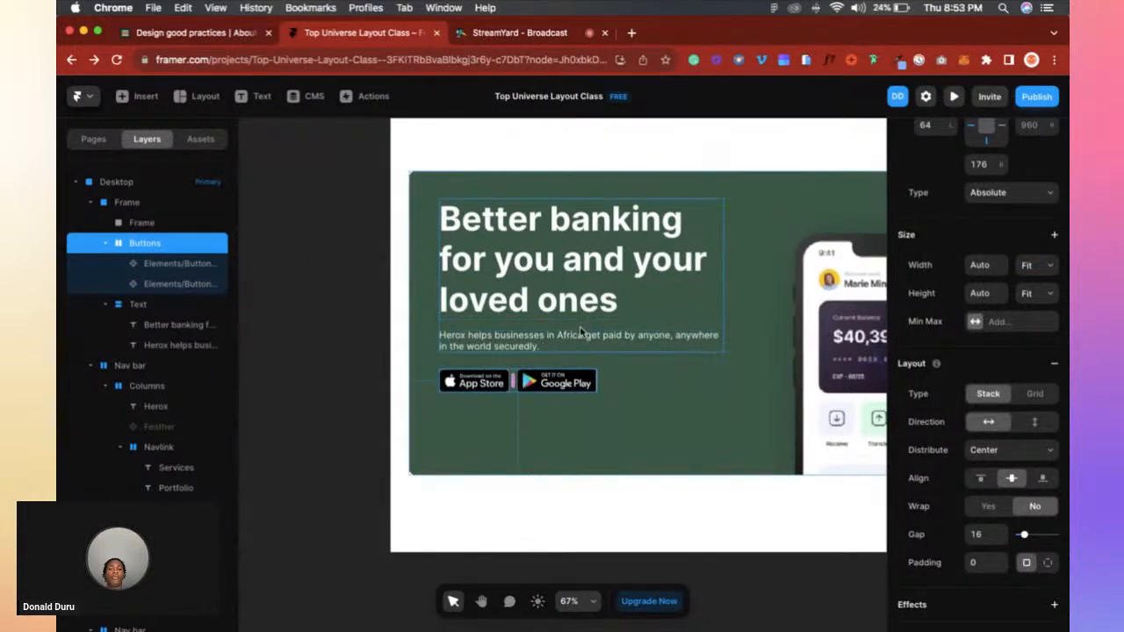
{"action": "left_click", "coordinate": [541, 344]}
{"action": "left_click", "coordinate": [514, 392], "text": "shift"}
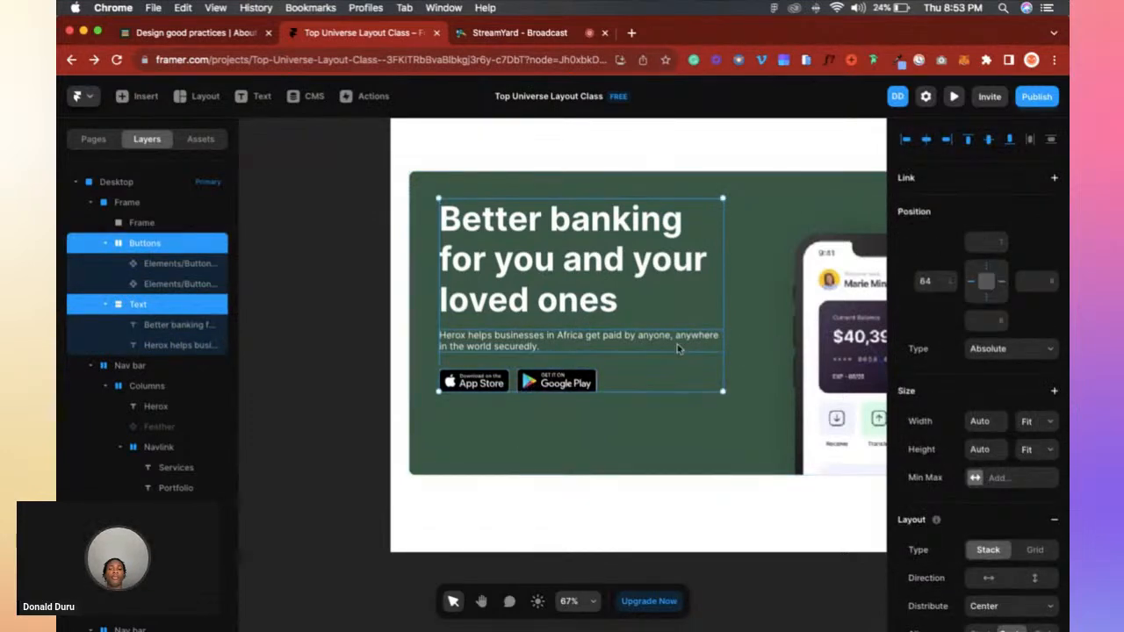
{"action": "right_click", "coordinate": [649, 383]}
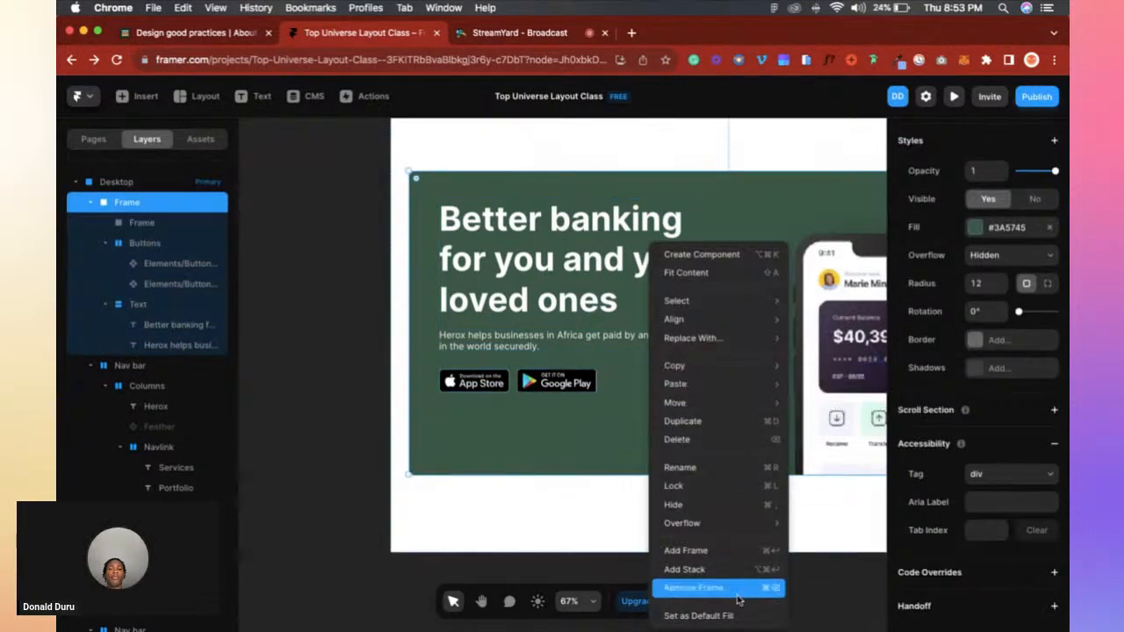
{"action": "left_click", "coordinate": [154, 244]}
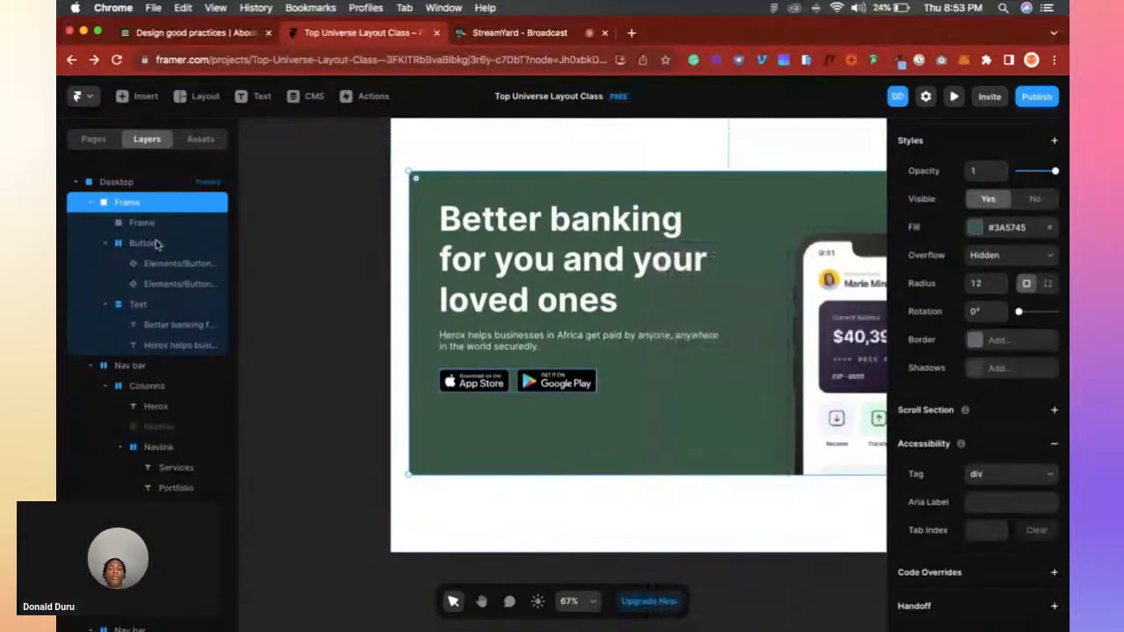
Wrap the Buttons and Text stacks together in a new parent stack.
{"action": "left_click", "coordinate": [145, 243]}
{"action": "left_click", "coordinate": [138, 304], "text": "shift"}
{"action": "right_click", "coordinate": [160, 274]}
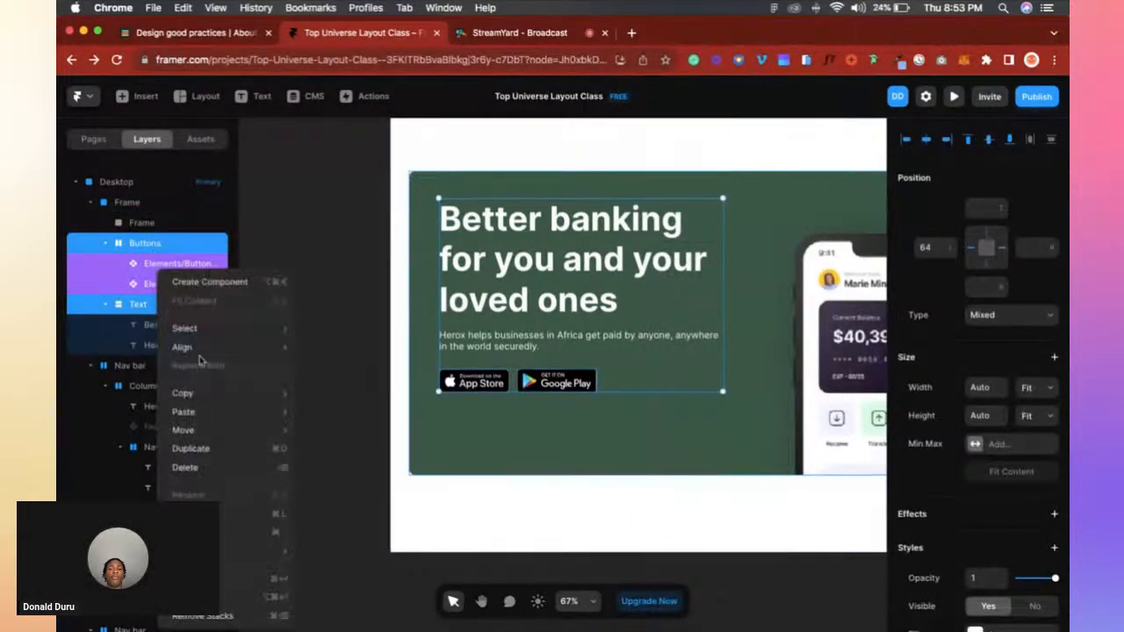
{"action": "left_click", "coordinate": [246, 593]}
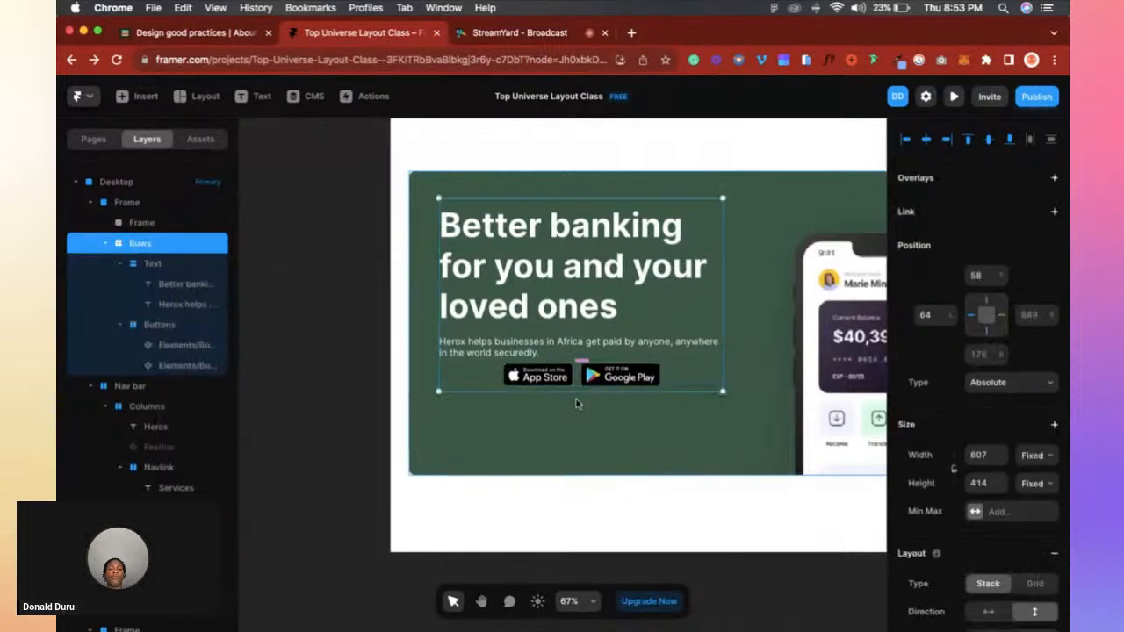
Set both the width and height of the parent stack holding Text and Buttons to Fit Content.
{"action": "scroll", "coordinate": [576, 402], "scroll_direction": "down", "scroll_amount": 5}
{"action": "scroll", "coordinate": [576, 398], "scroll_direction": "up", "scroll_amount": 5}
{"action": "scroll", "coordinate": [535, 397], "scroll_direction": "up", "scroll_amount": 5}
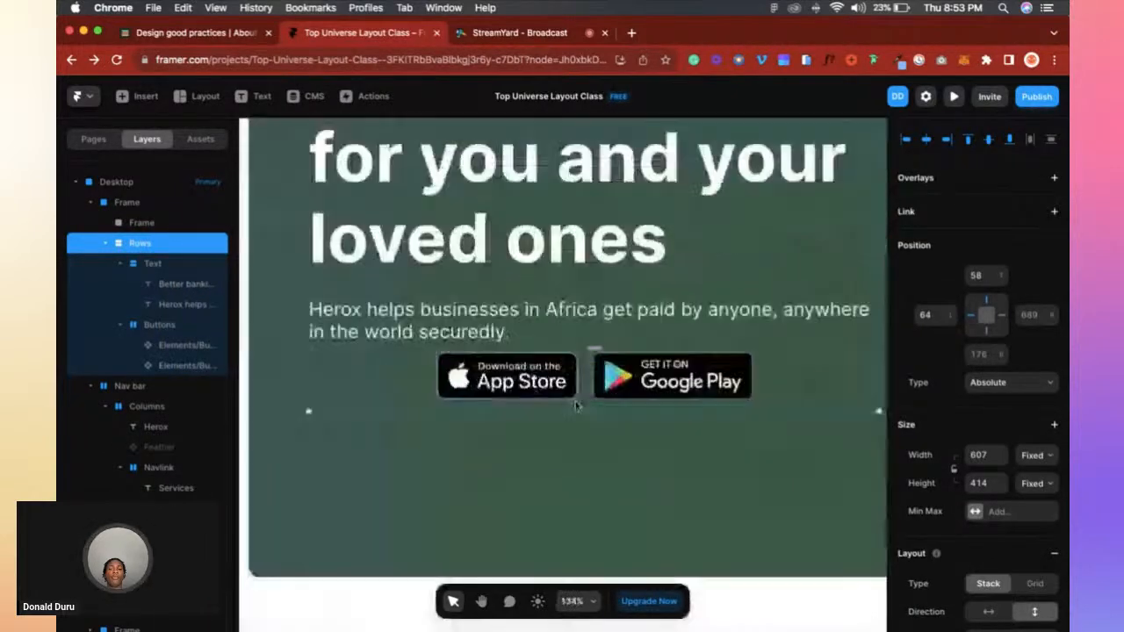
{"action": "left_click", "coordinate": [1031, 456]}
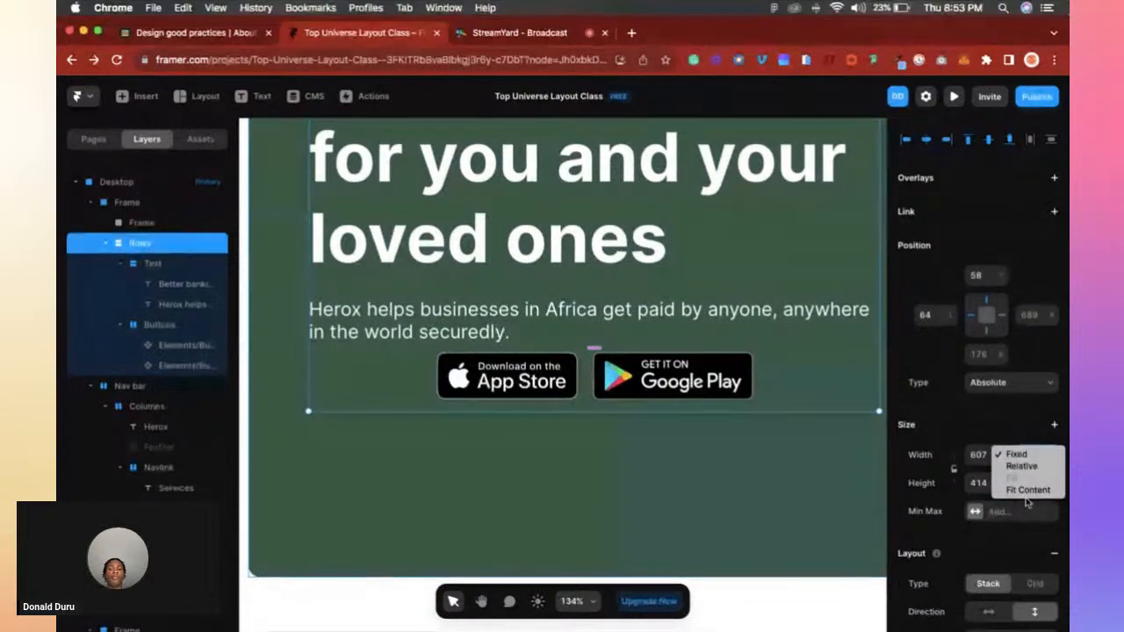
{"action": "left_click", "coordinate": [1027, 492]}
{"action": "left_click", "coordinate": [1035, 483]}
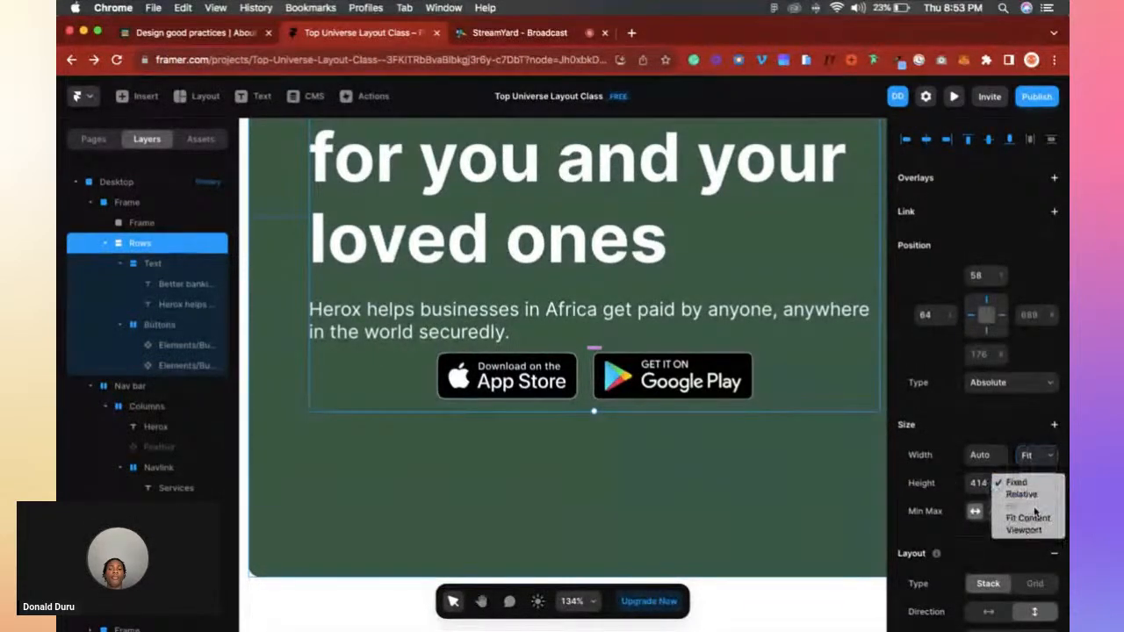
{"action": "left_click", "coordinate": [1032, 518]}
Left-align the contents of the parent stack and set the gap between Text and Buttons to 40.
{"action": "scroll", "coordinate": [966, 439], "scroll_direction": "down", "scroll_amount": 4}
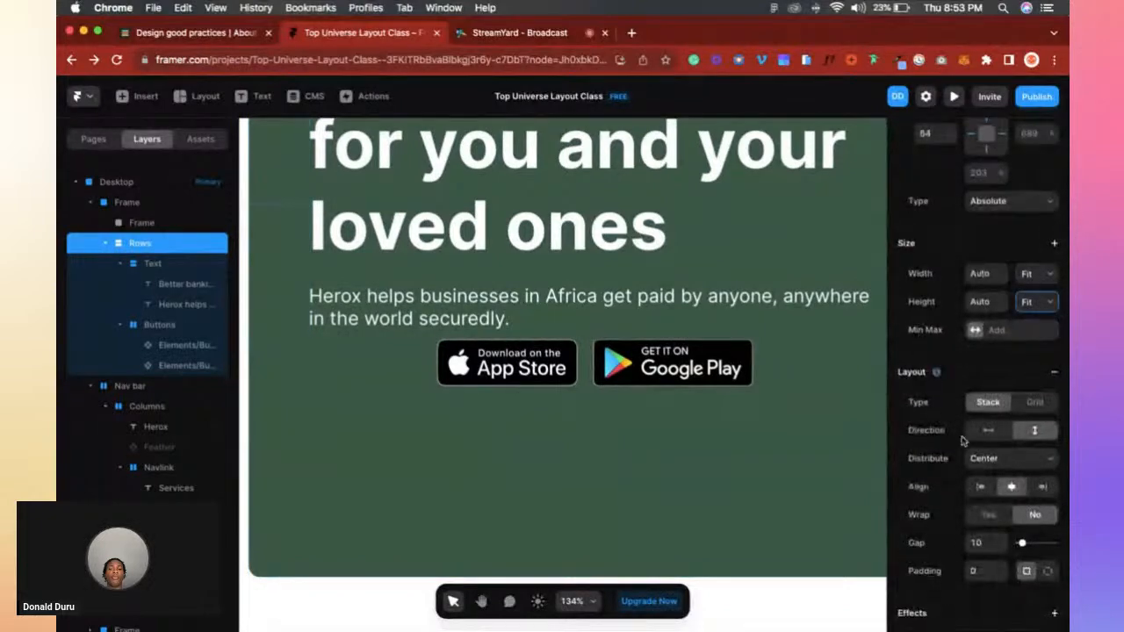
{"action": "left_click", "coordinate": [981, 490]}
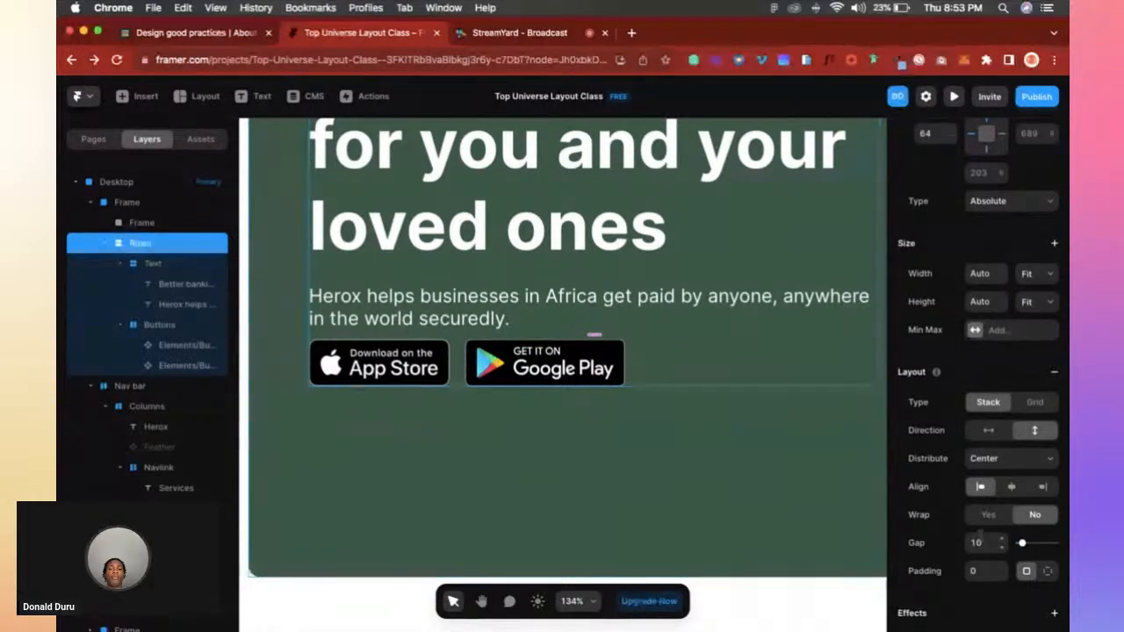
{"action": "left_click", "coordinate": [981, 542]}
{"action": "type", "text": "24"}
{"action": "key", "text": "Return"}
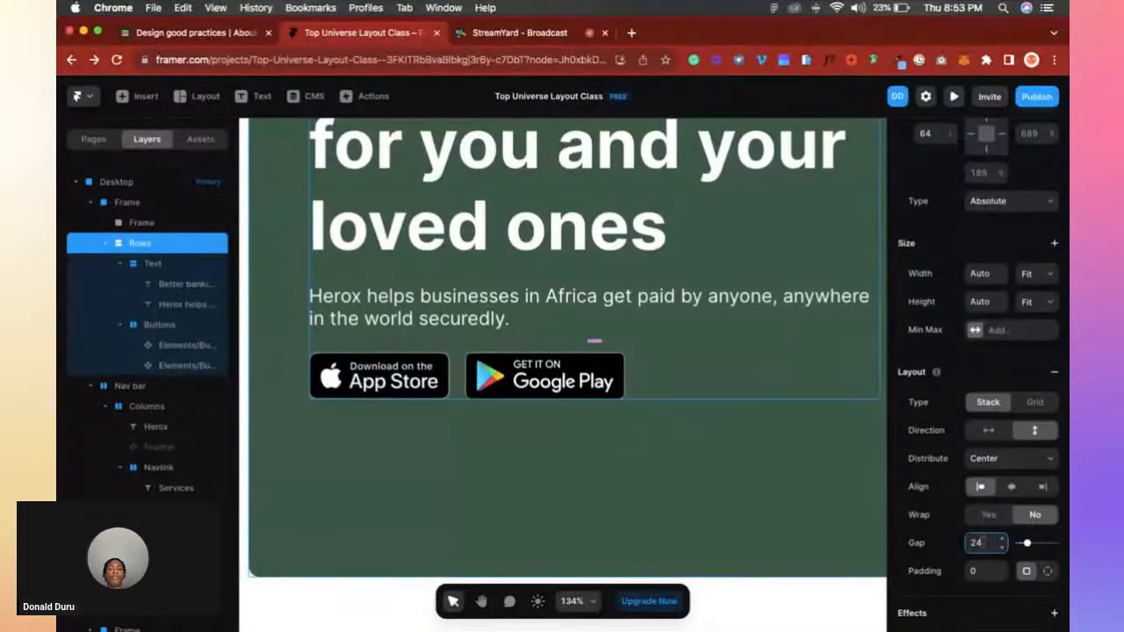
{"action": "key", "text": "Return"}
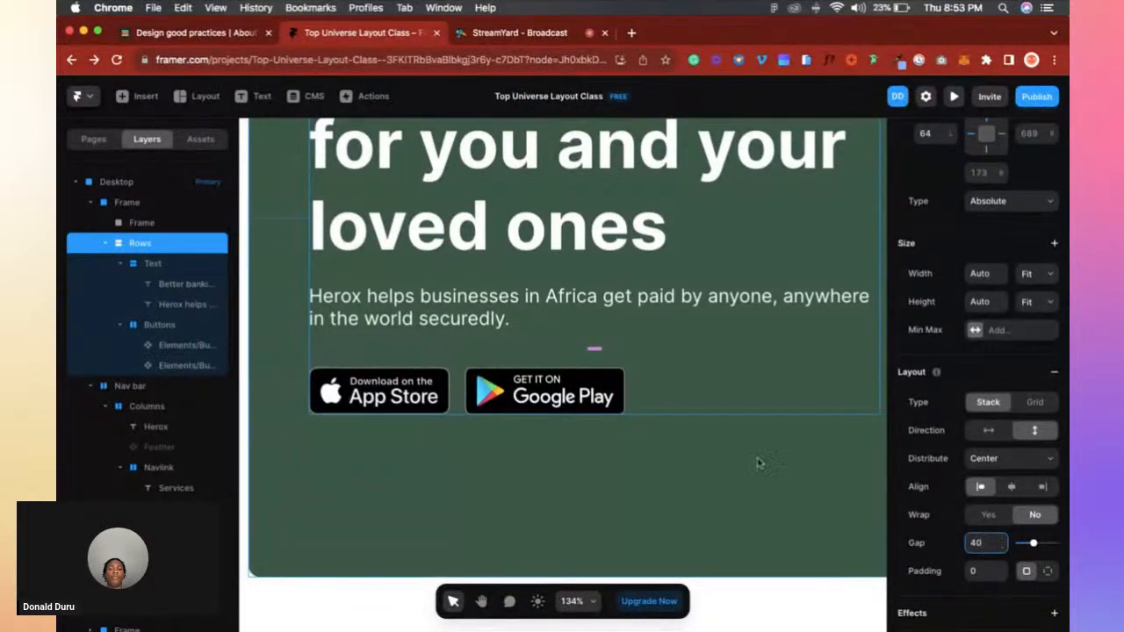
{"action": "scroll", "coordinate": [639, 355], "scroll_direction": "down", "scroll_amount": 5}
{"action": "scroll", "coordinate": [639, 354], "scroll_direction": "right", "scroll_amount": 1}
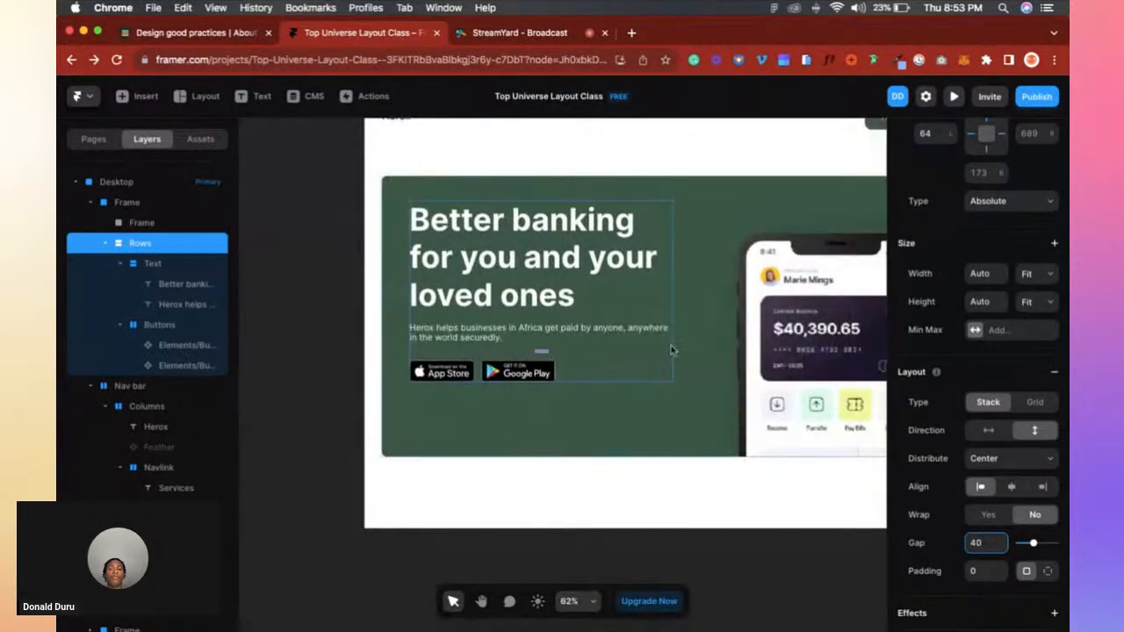
Examine how the hero's text and phone image fit in the Desktop and Desktop 2 breakpoints.
{"action": "scroll", "coordinate": [671, 349], "scroll_direction": "down", "scroll_amount": 10}
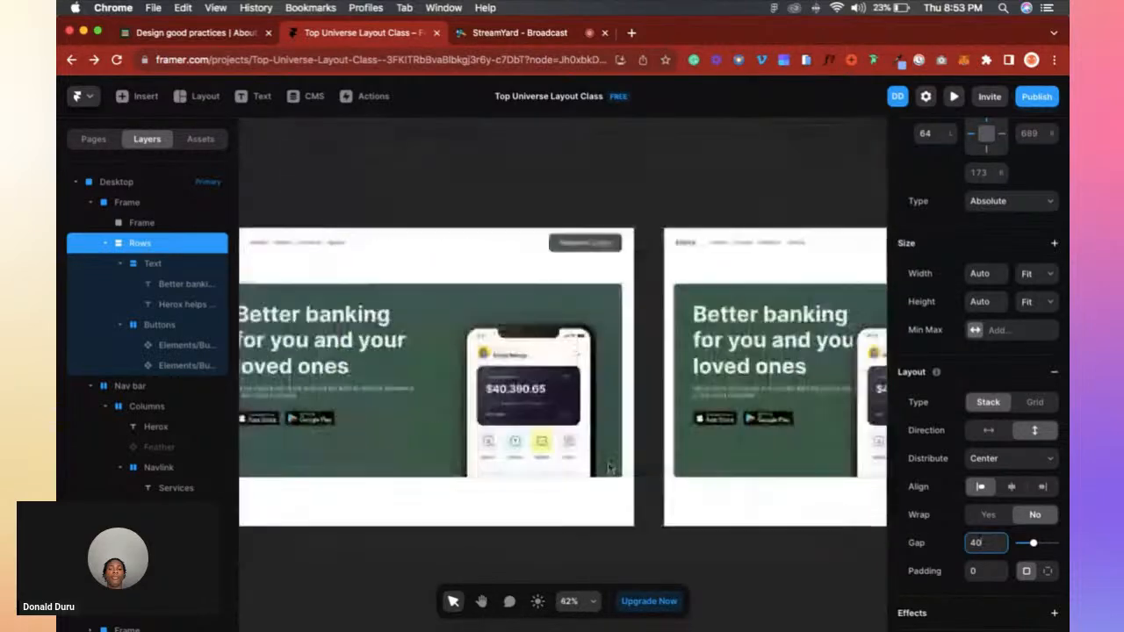
{"action": "scroll", "coordinate": [624, 474], "scroll_direction": "up", "scroll_amount": 4}
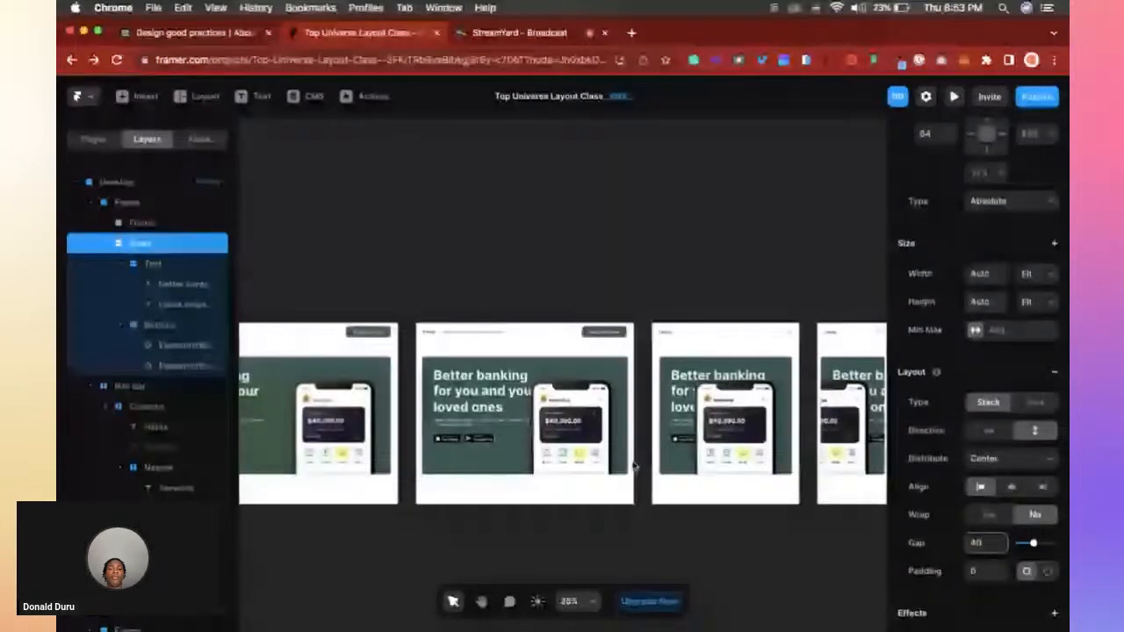
{"action": "scroll", "coordinate": [623, 448], "scroll_direction": "up", "scroll_amount": 2}
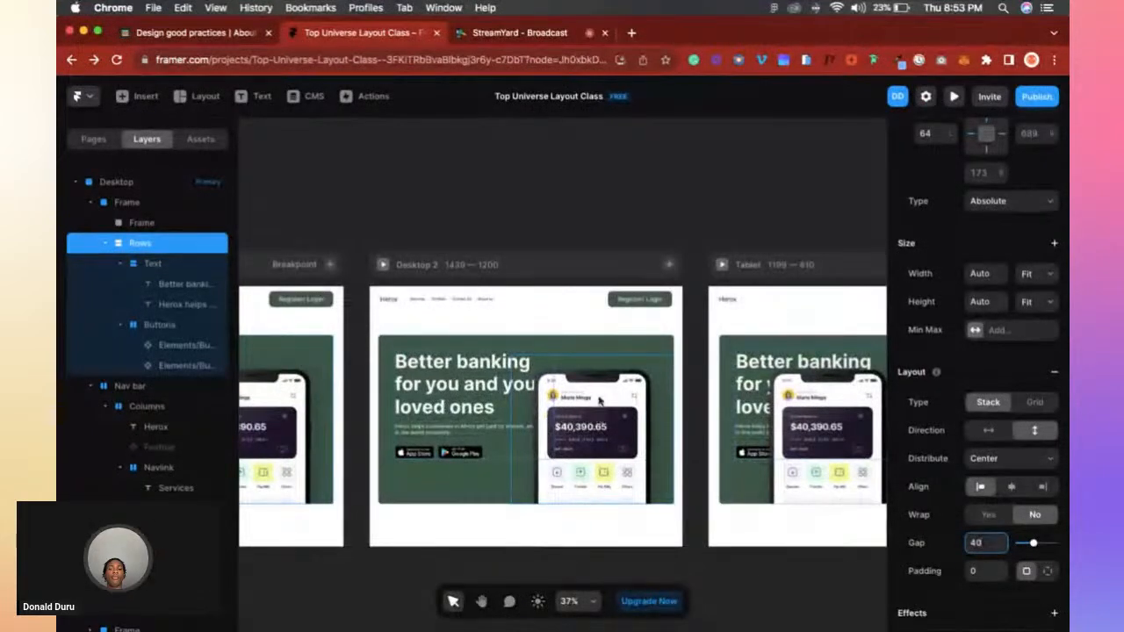
{"action": "scroll", "coordinate": [589, 411], "scroll_direction": "up", "scroll_amount": 3}
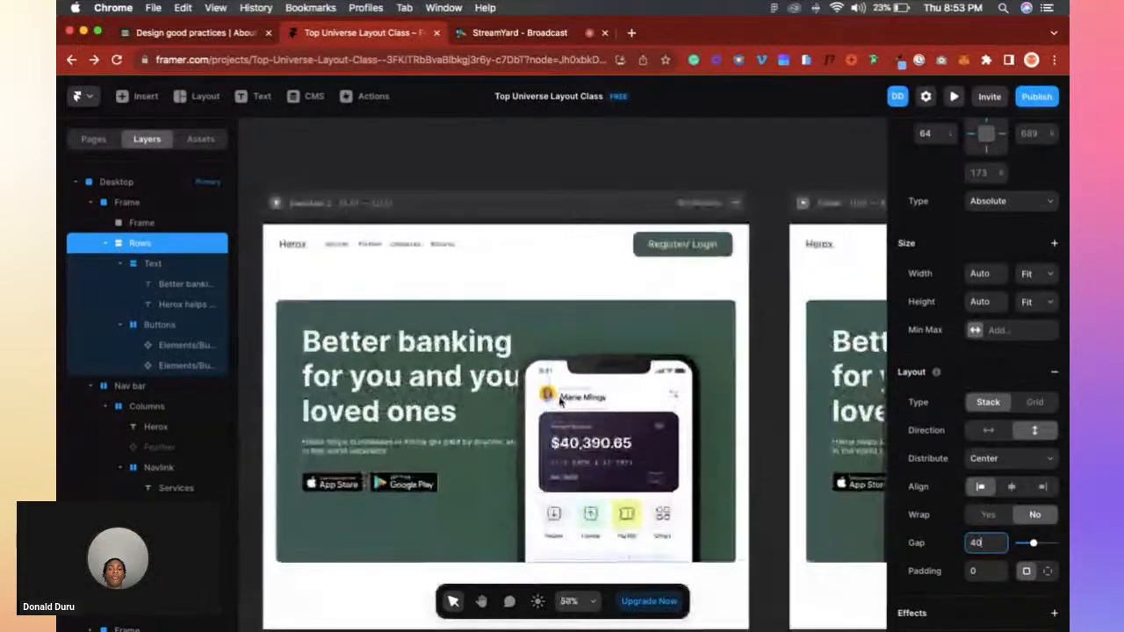
{"action": "scroll", "coordinate": [560, 401], "scroll_direction": "up", "scroll_amount": 5}
{"action": "scroll", "coordinate": [566, 398], "scroll_direction": "down", "scroll_amount": 5}
{"action": "scroll", "coordinate": [491, 412], "scroll_direction": "left", "scroll_amount": 3}
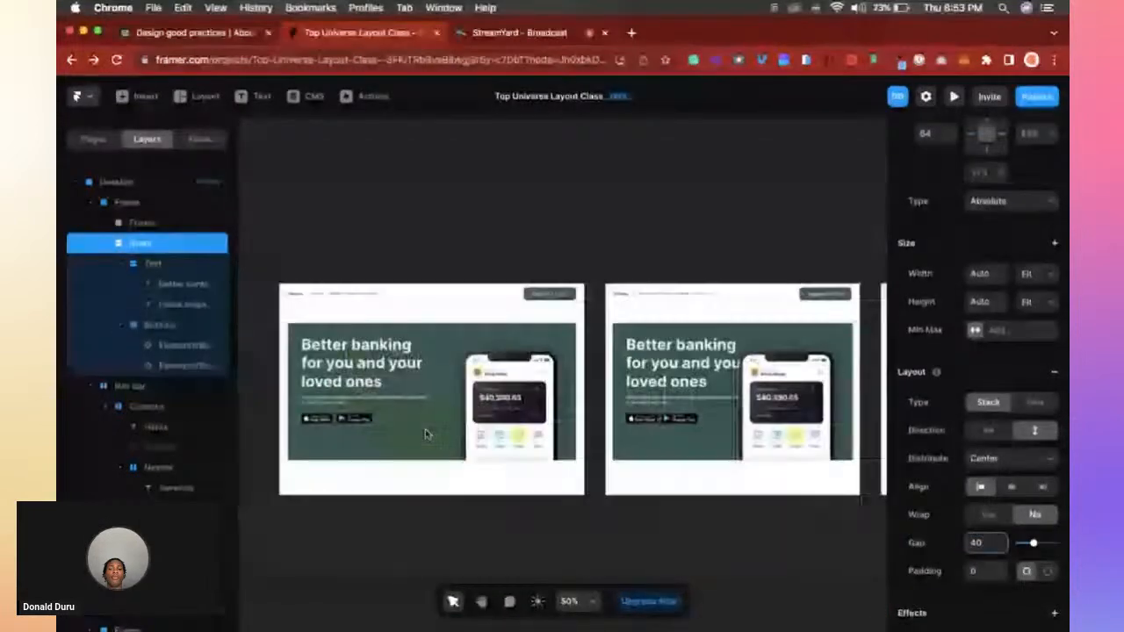
{"action": "scroll", "coordinate": [458, 420], "scroll_direction": "up", "scroll_amount": 5}
{"action": "left_click", "coordinate": [542, 370]}
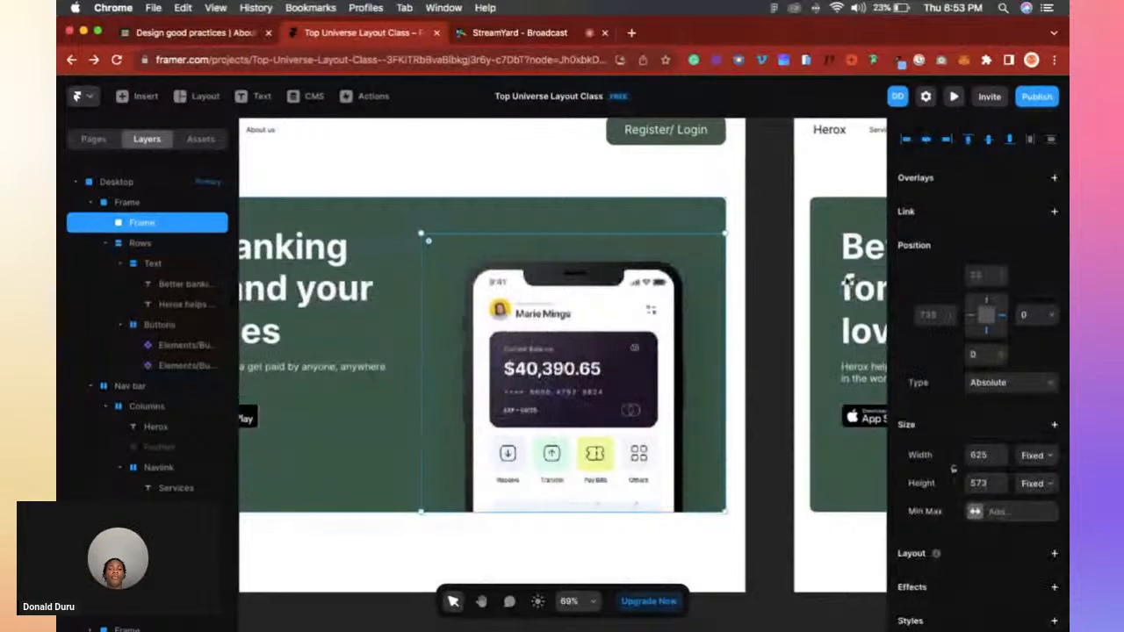
{"action": "scroll", "coordinate": [715, 288], "scroll_direction": "down", "scroll_amount": 5}
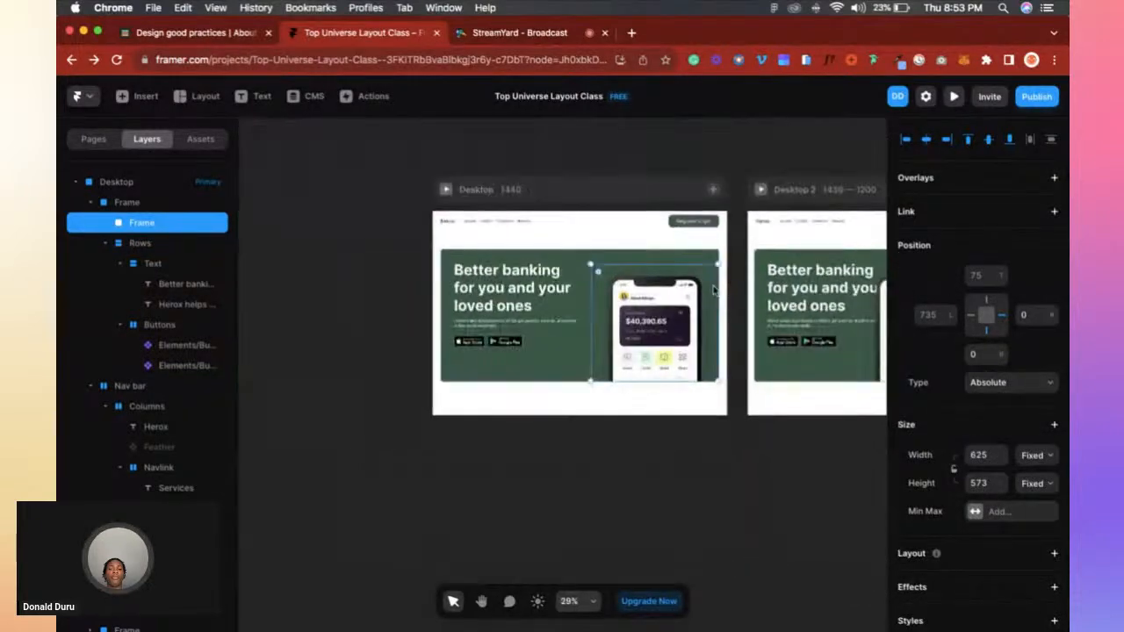
Change the width of the stack holding Text and Buttons to Relative in the Desktop breakpoint.
{"action": "left_click", "coordinate": [550, 337]}
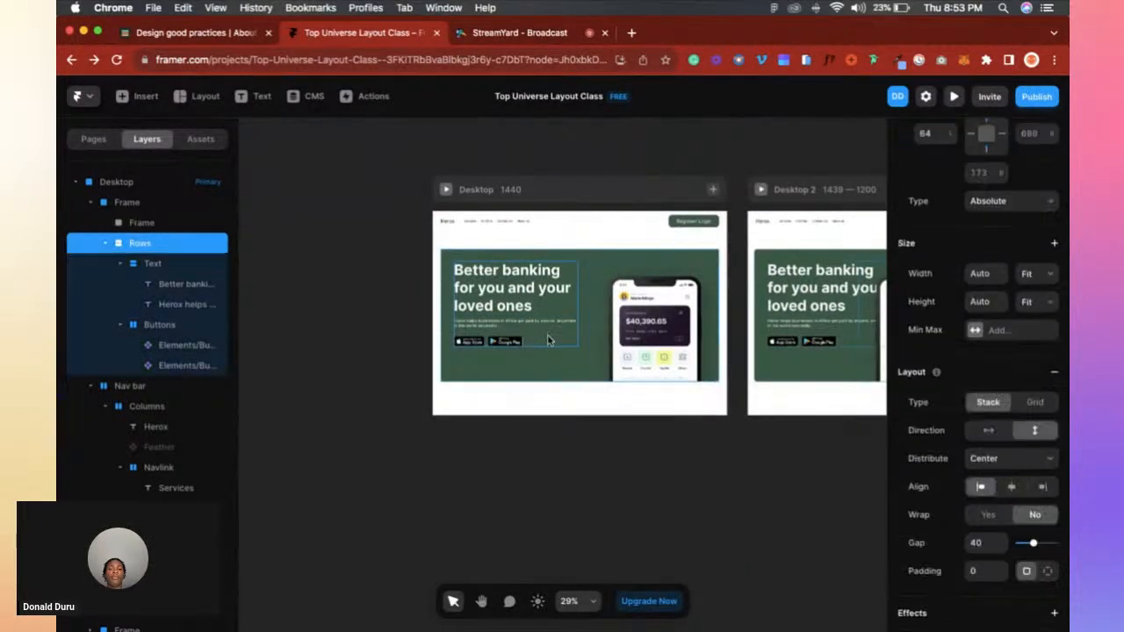
{"action": "scroll", "coordinate": [550, 337], "scroll_direction": "up", "scroll_amount": 3}
{"action": "scroll", "coordinate": [1001, 290], "scroll_direction": "up", "scroll_amount": 2}
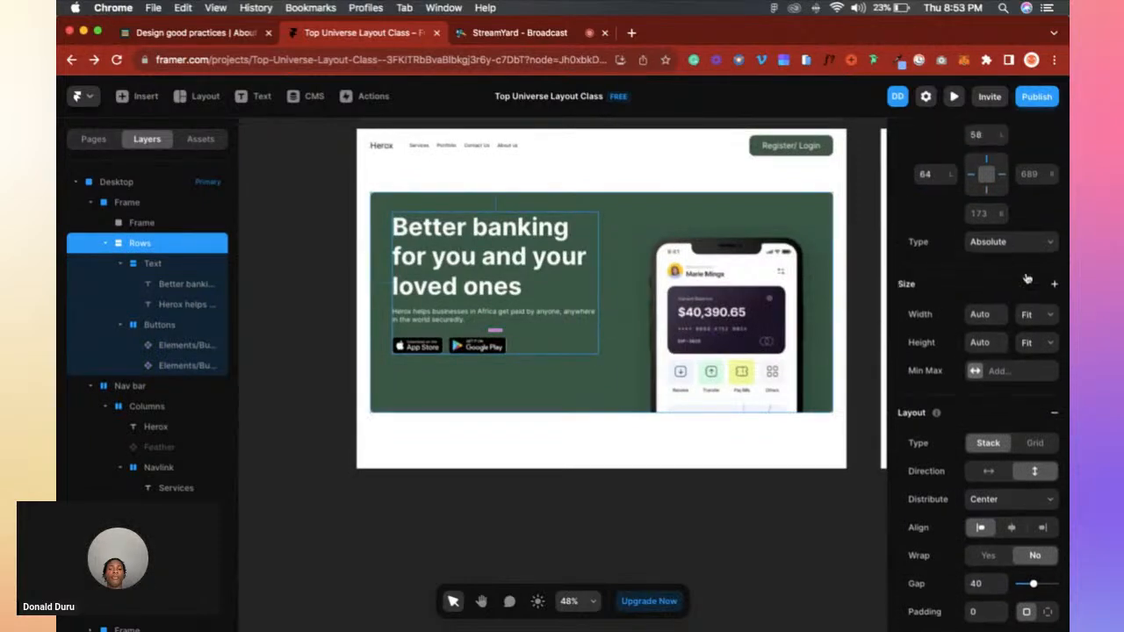
{"action": "left_click", "coordinate": [1038, 357]}
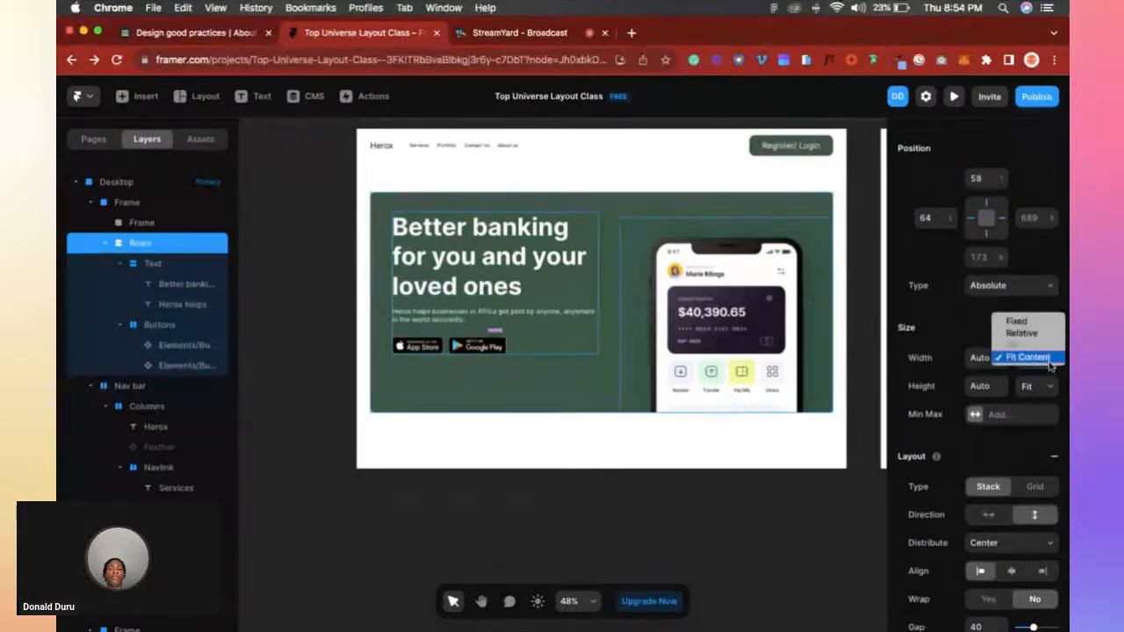
{"action": "left_click", "coordinate": [1022, 333]}
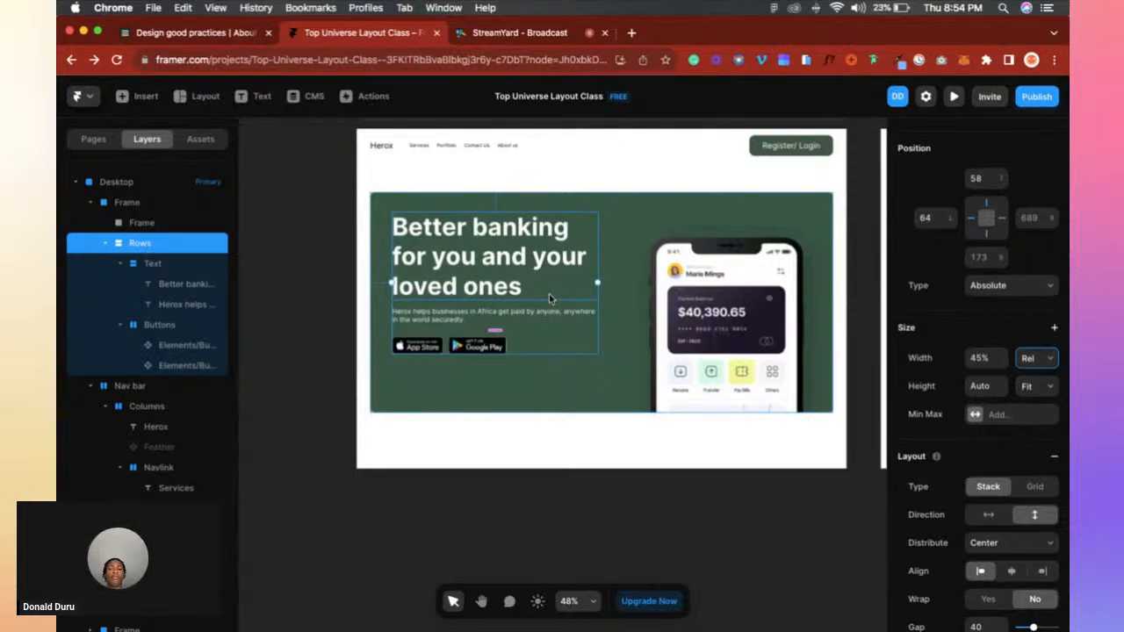
Change the width of the phone image frame in the Desktop hero to Relative.
{"action": "left_click", "coordinate": [662, 321]}
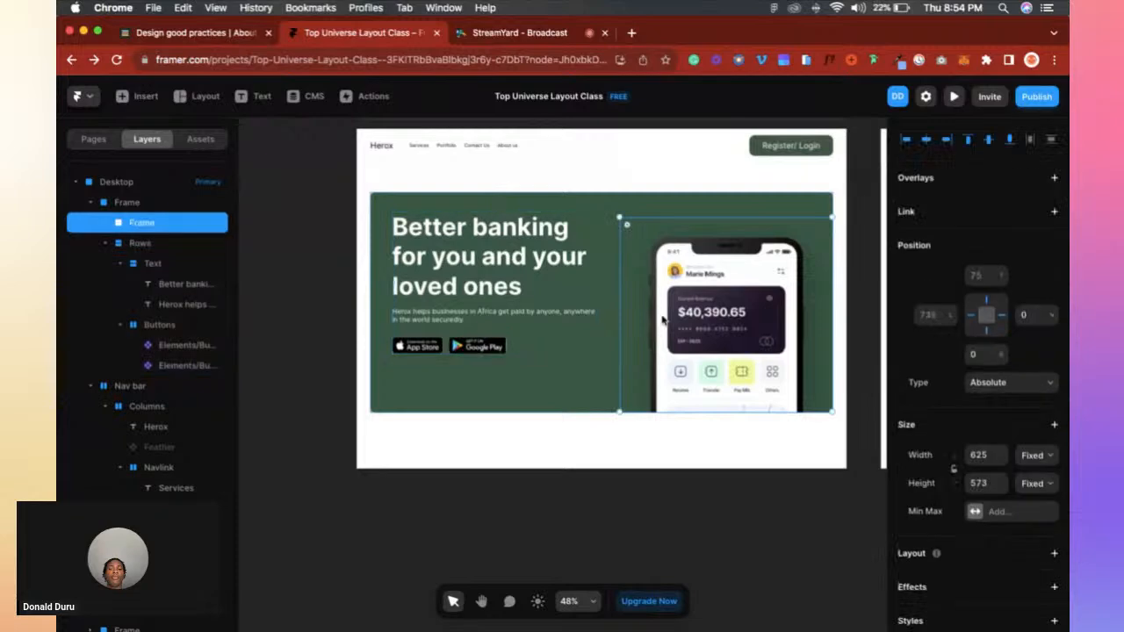
{"action": "left_click", "coordinate": [1031, 467]}
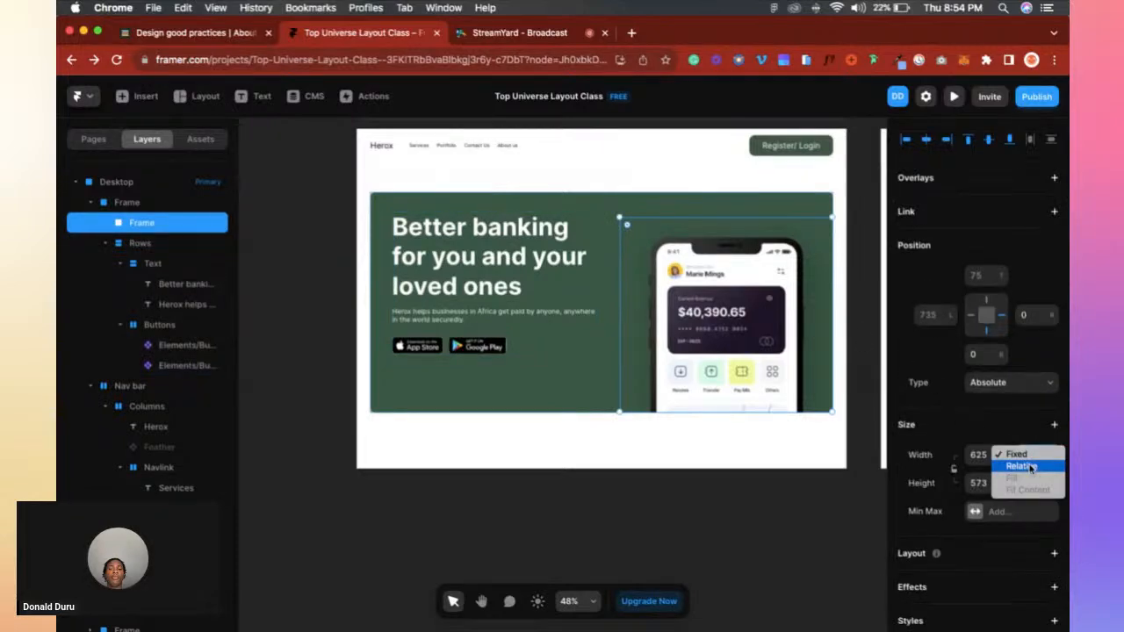
{"action": "left_click", "coordinate": [1031, 468]}
Inspect the Desktop 2 hero, checking the sizing of its text stack and phone image frame.
{"action": "scroll", "coordinate": [785, 288], "scroll_direction": "down", "scroll_amount": 10}
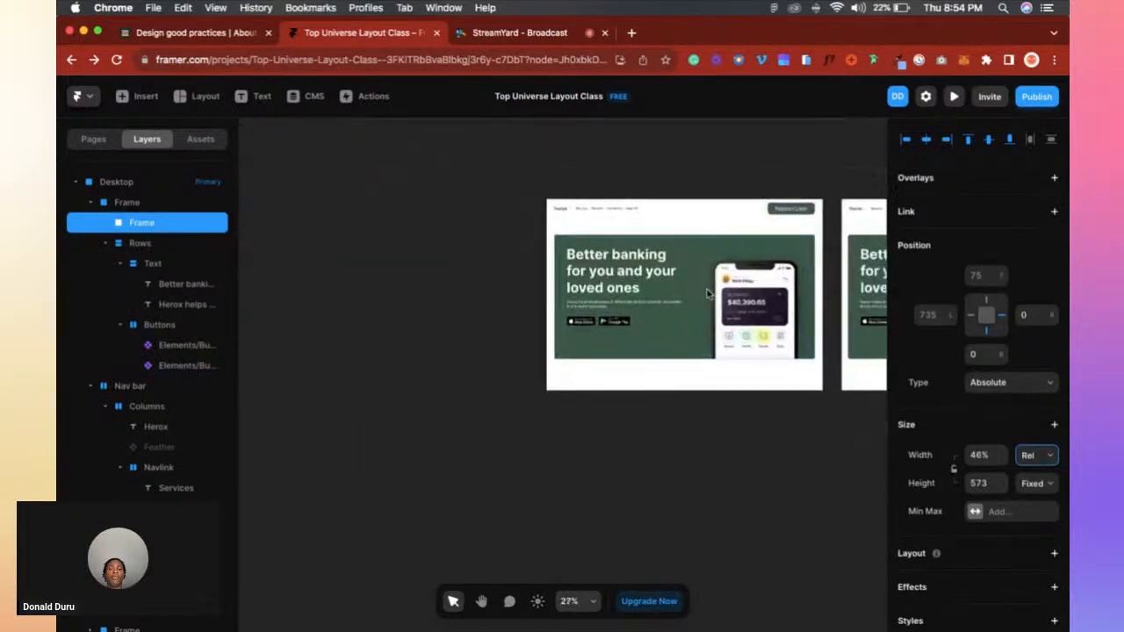
{"action": "scroll", "coordinate": [712, 296], "scroll_direction": "up", "scroll_amount": 8}
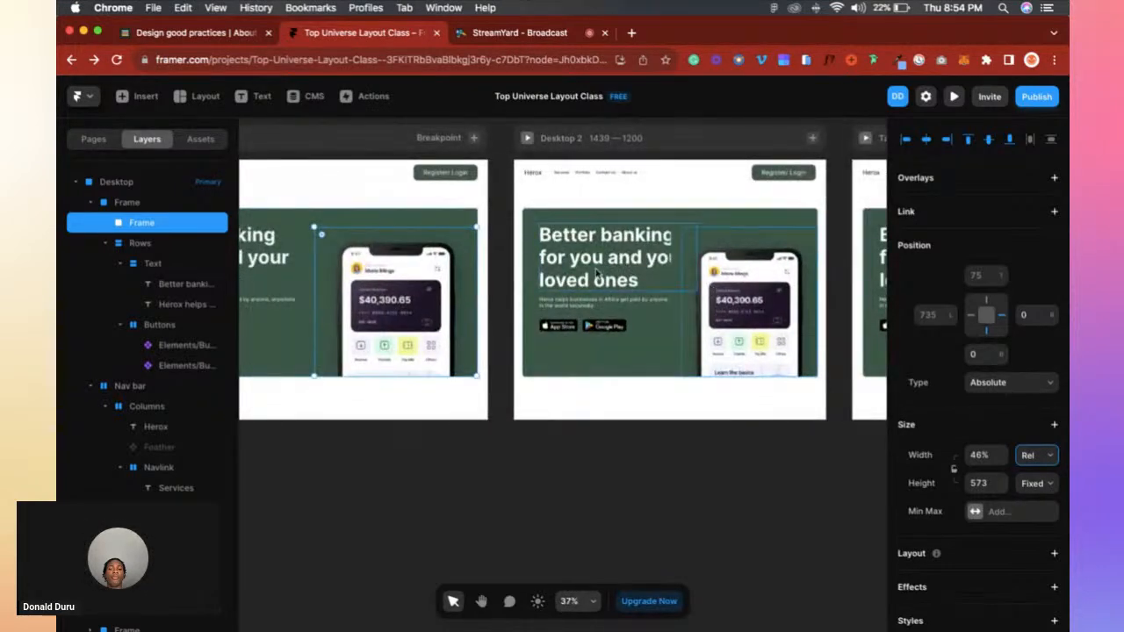
{"action": "scroll", "coordinate": [602, 274], "scroll_direction": "up", "scroll_amount": 3}
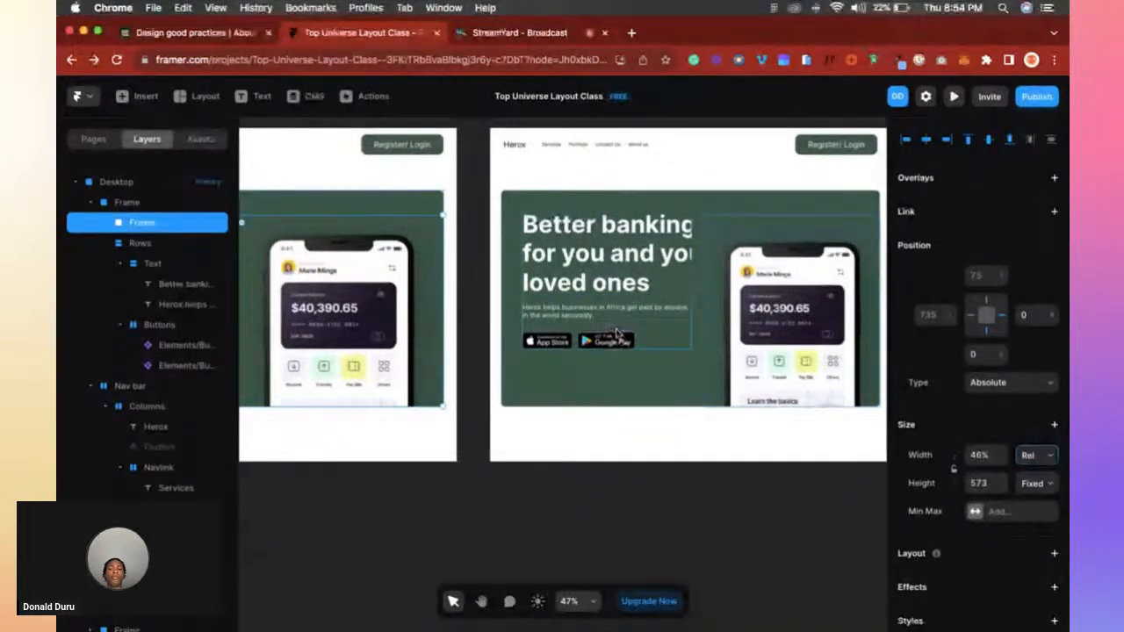
{"action": "left_click", "coordinate": [665, 288]}
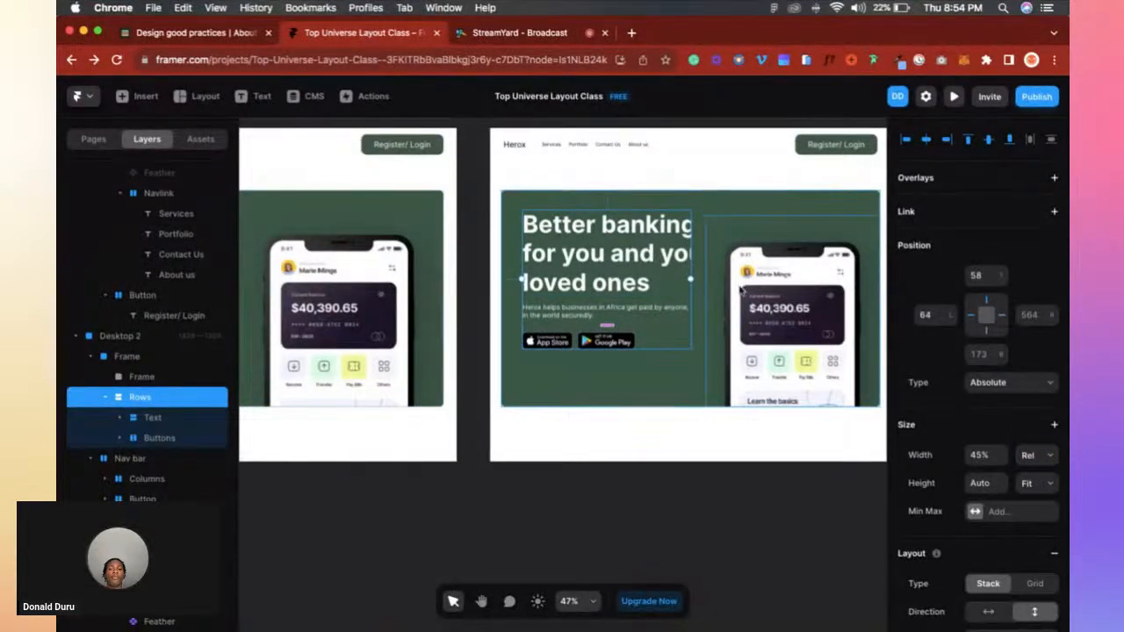
{"action": "left_click", "coordinate": [812, 318]}
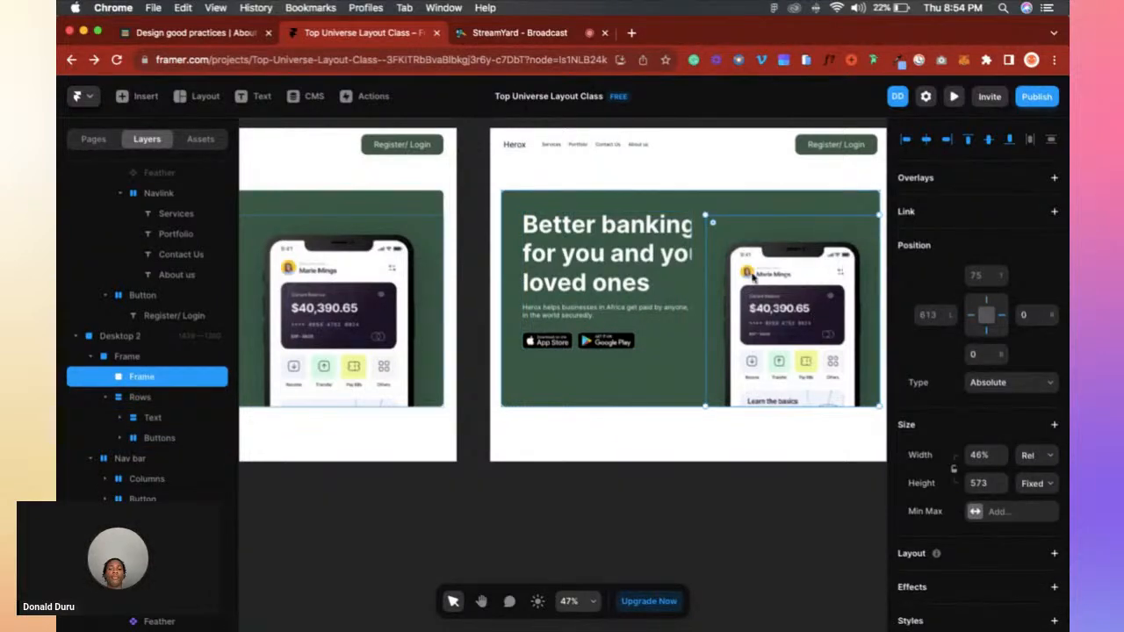
{"action": "scroll", "coordinate": [699, 362], "scroll_direction": "down", "scroll_amount": 1}
{"action": "scroll", "coordinate": [699, 362], "scroll_direction": "left", "scroll_amount": 1}
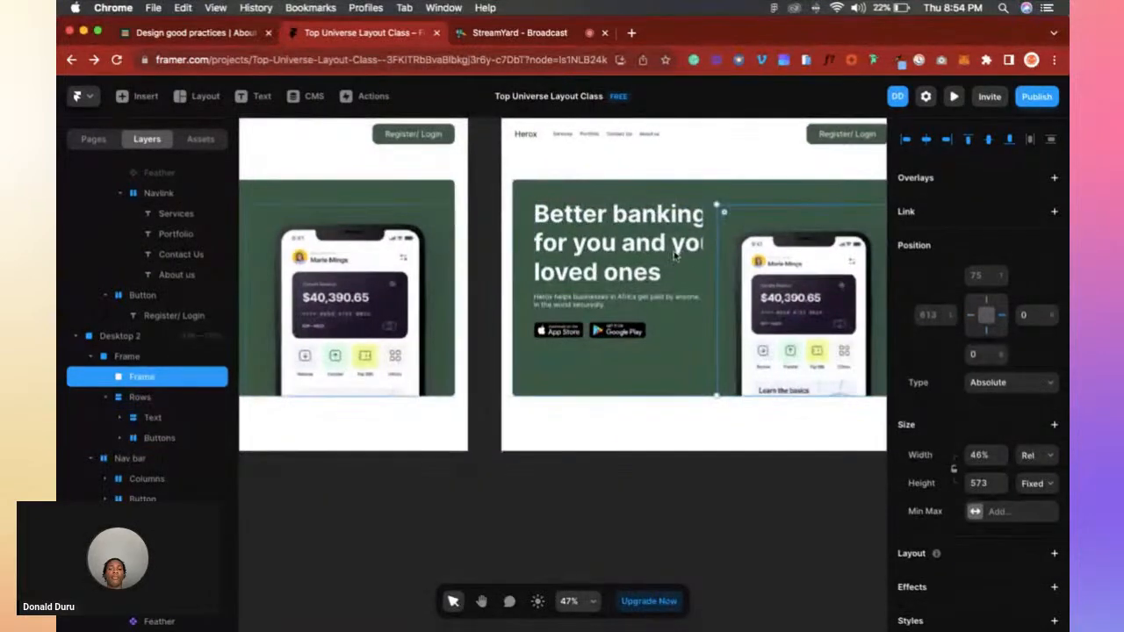
Set the width of the "Better banking" heading in the Desktop 2 breakpoint to Fill.
{"action": "left_click", "coordinate": [654, 253]}
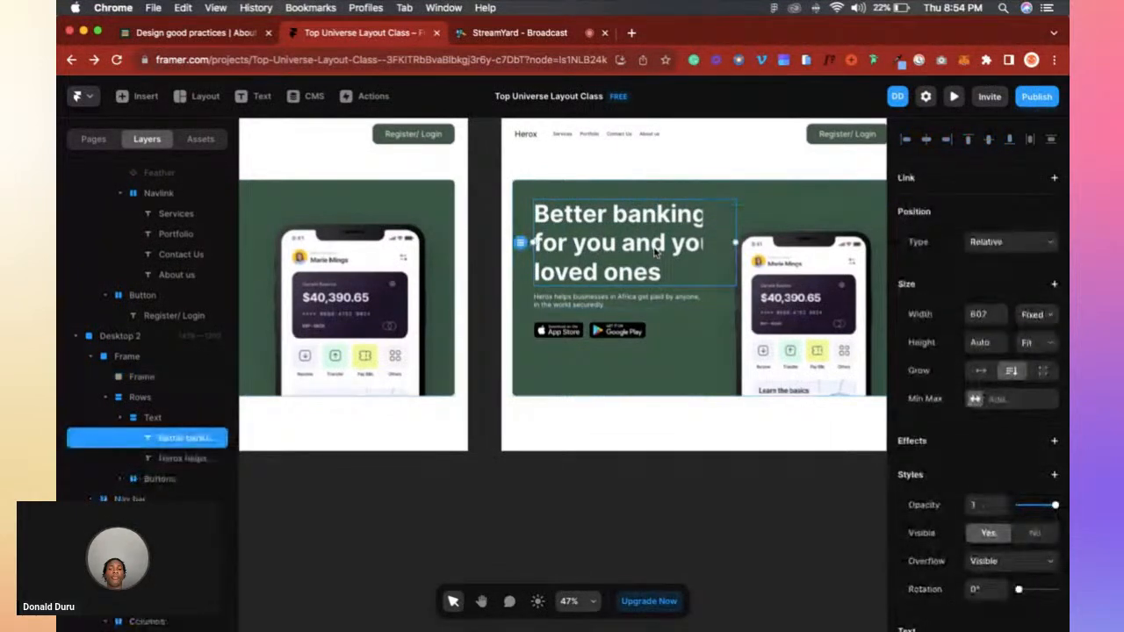
{"action": "scroll", "coordinate": [703, 235], "scroll_direction": "up", "scroll_amount": 3}
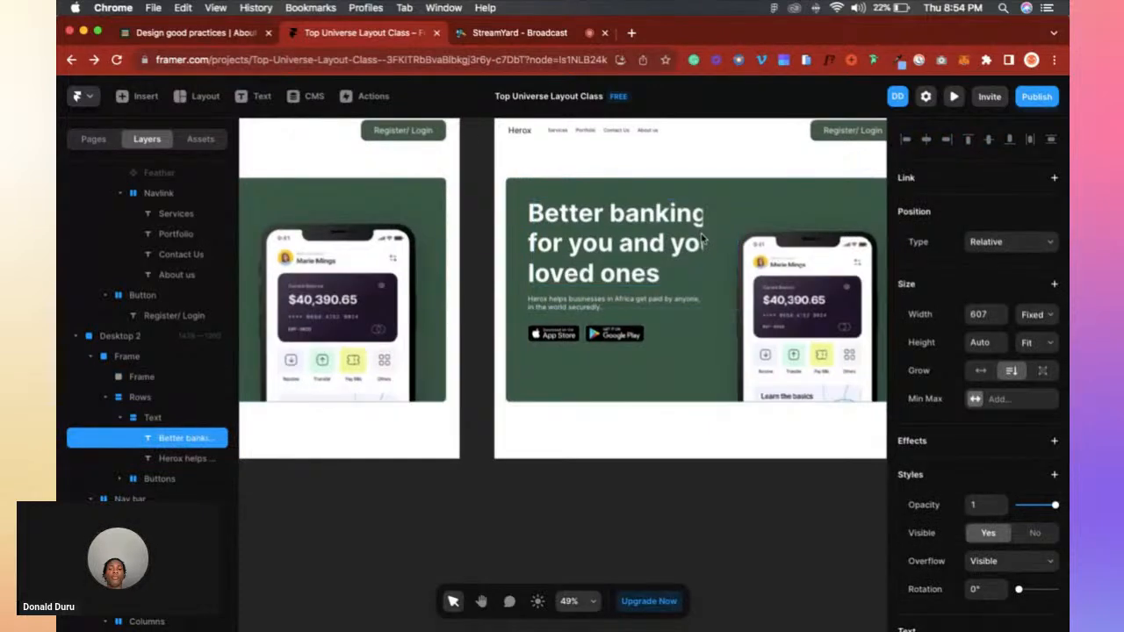
{"action": "scroll", "coordinate": [702, 237], "scroll_direction": "up", "scroll_amount": 5}
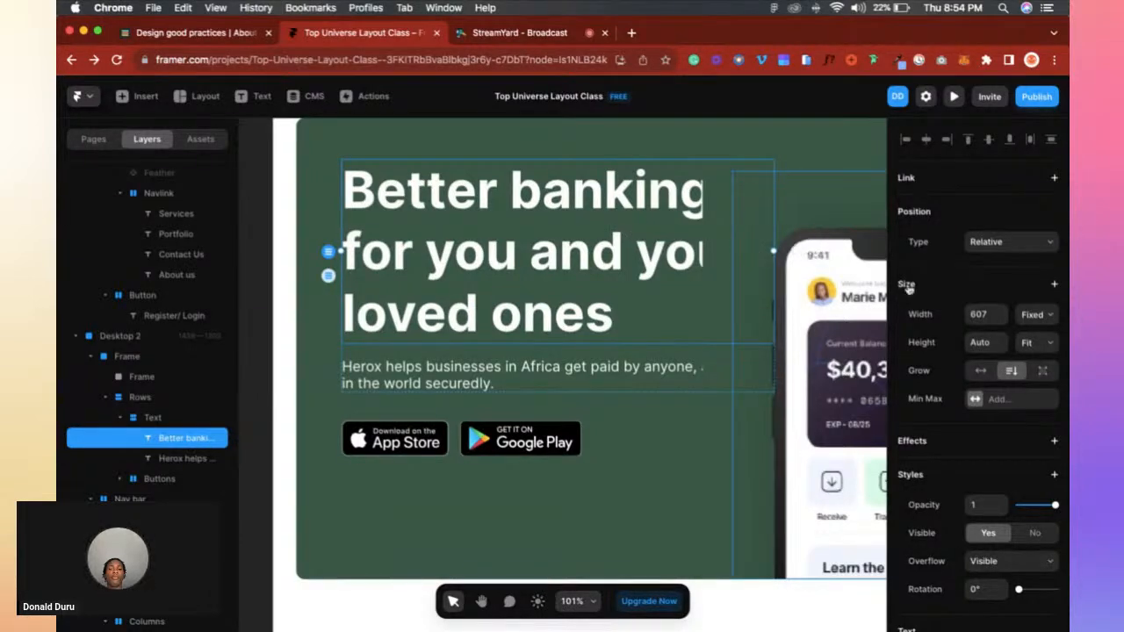
{"action": "left_click", "coordinate": [1046, 321]}
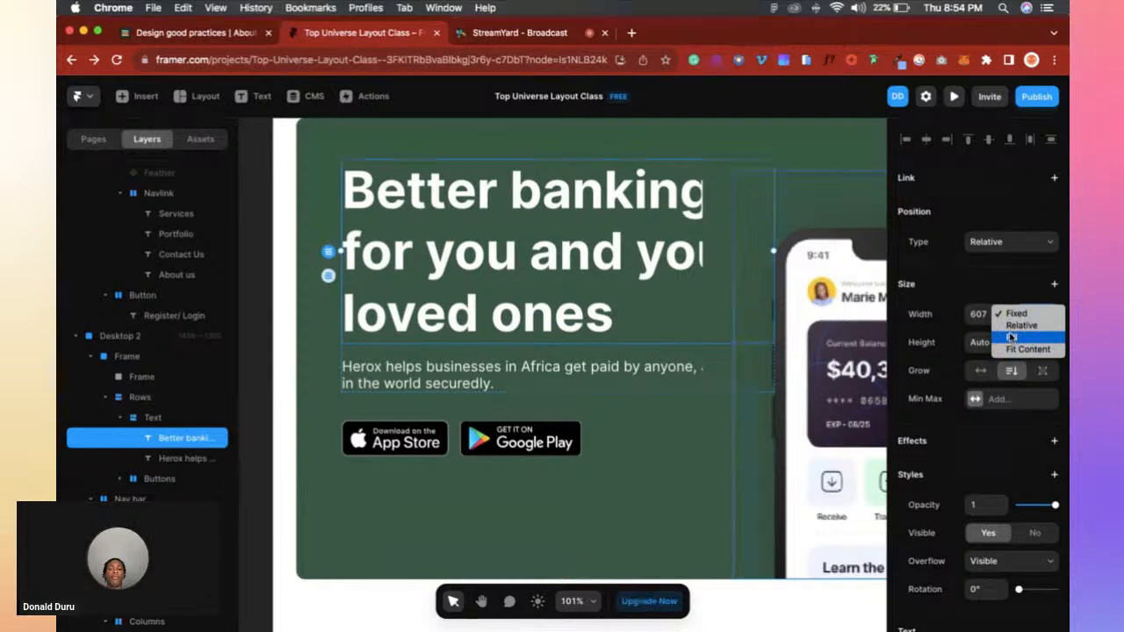
{"action": "left_click", "coordinate": [1011, 337]}
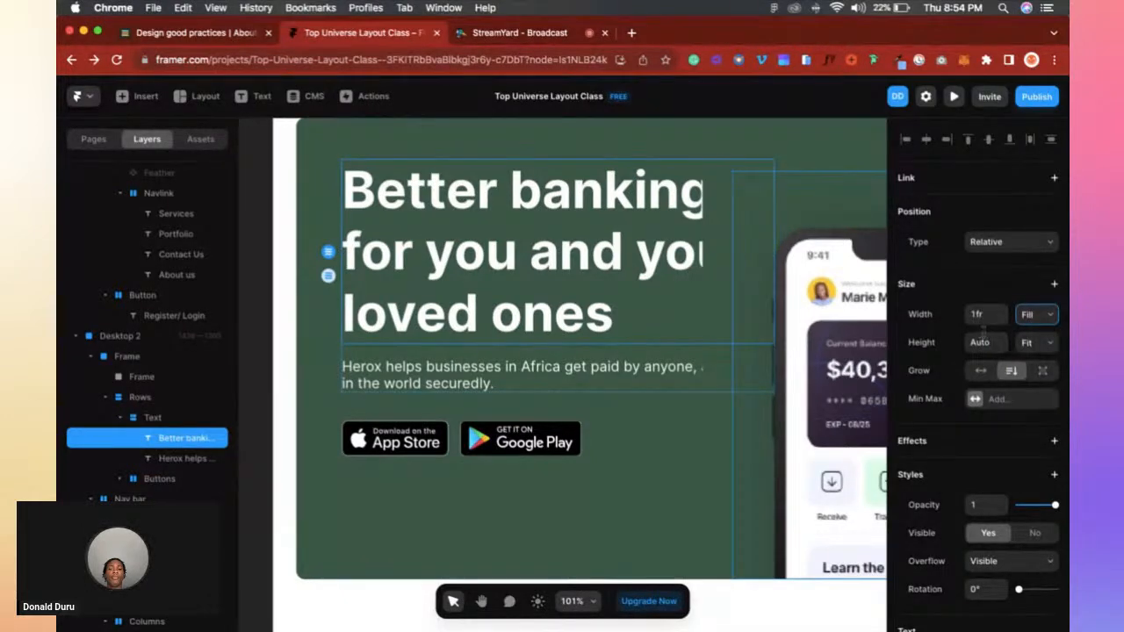
Try a Fill width on the Text stack in Desktop 2 and undo the change.
{"action": "scroll", "coordinate": [774, 282], "scroll_direction": "down", "scroll_amount": 5}
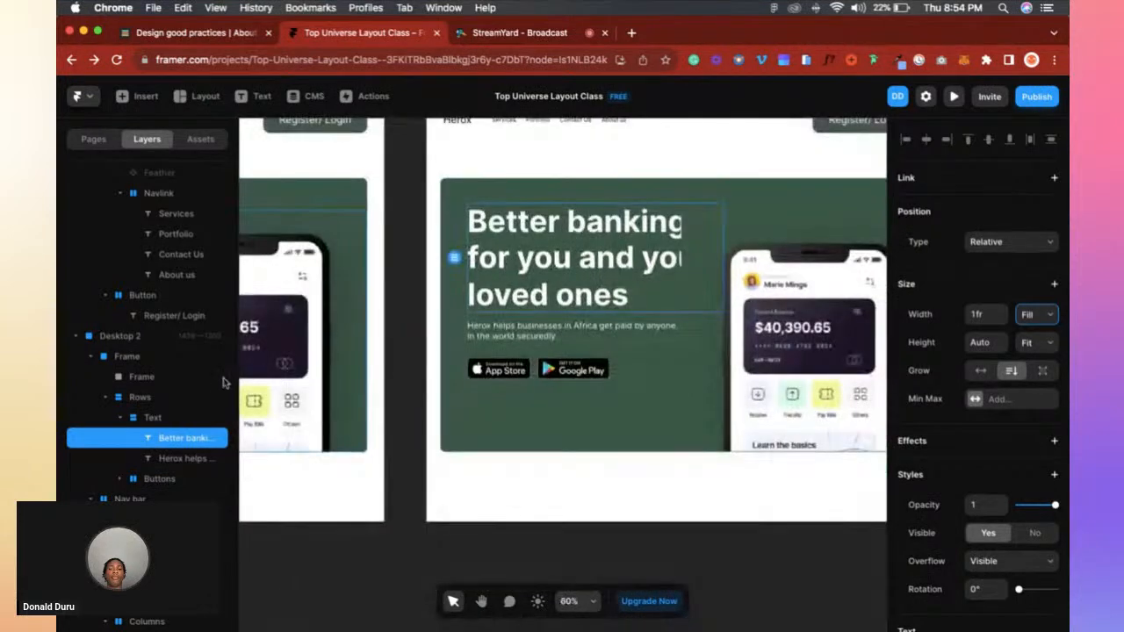
{"action": "left_click", "coordinate": [154, 418]}
{"action": "left_click", "coordinate": [1026, 348]}
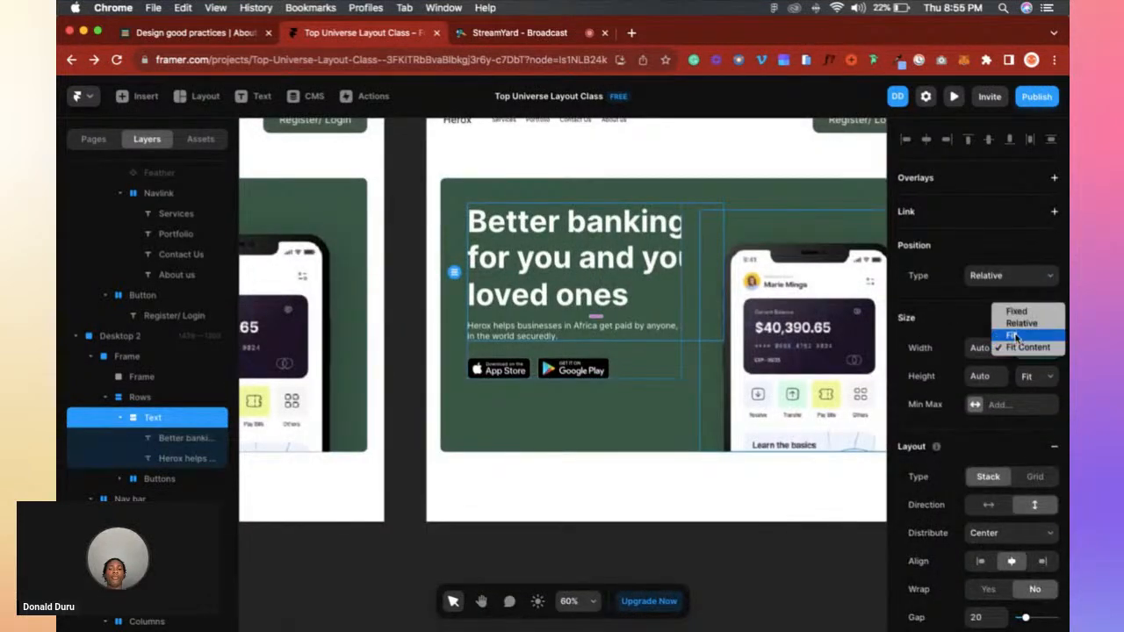
{"action": "left_click", "coordinate": [1014, 336]}
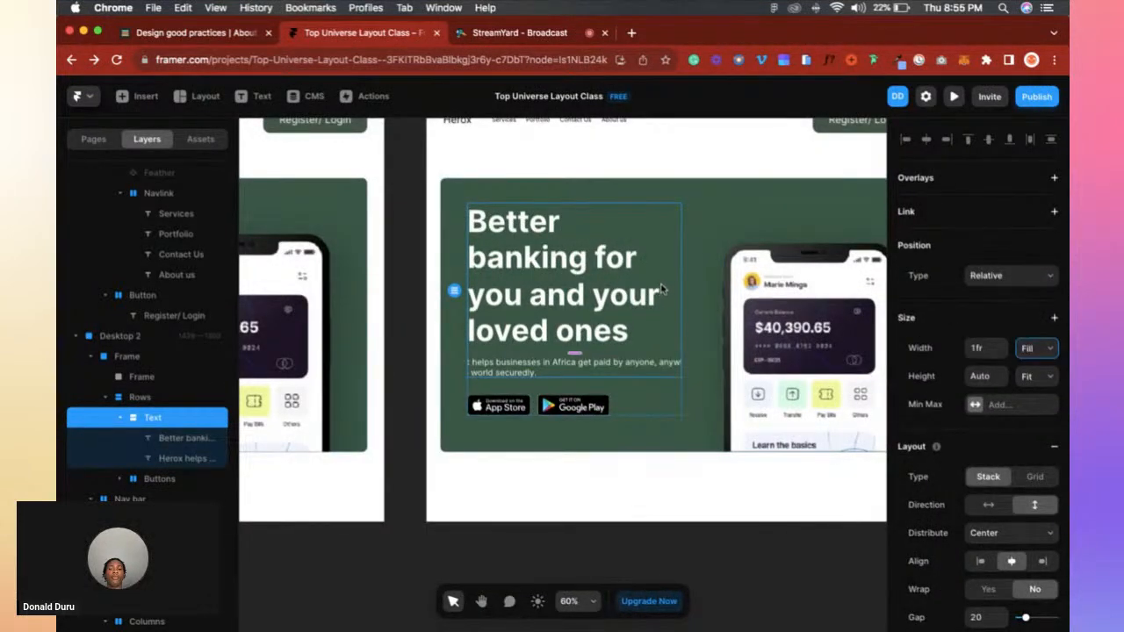
{"action": "scroll", "coordinate": [662, 289], "scroll_direction": "up", "scroll_amount": 2}
{"action": "scroll", "coordinate": [615, 281], "scroll_direction": "down", "scroll_amount": 6}
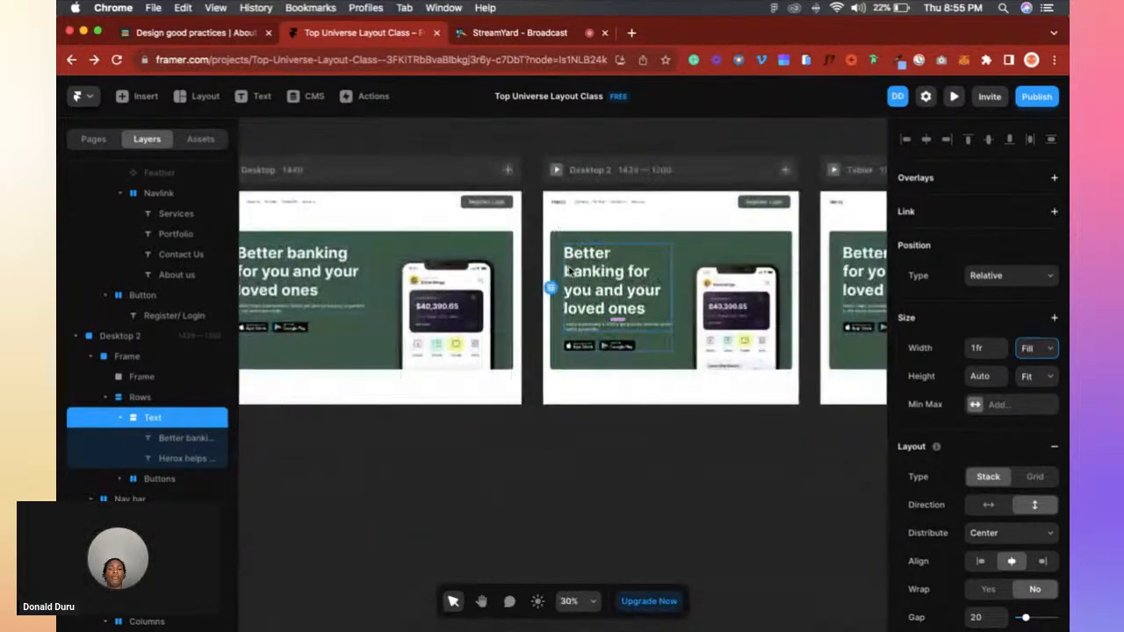
{"action": "key", "text": "super+z"}
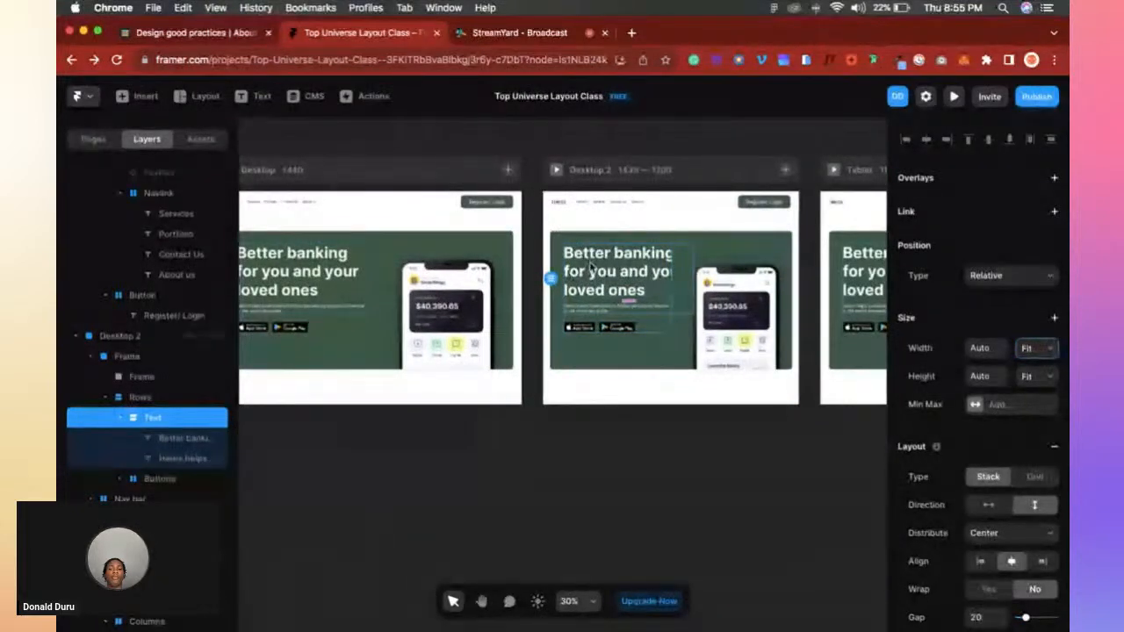
Set the width of the Text stack in the Desktop 2 breakpoint to Fill.
{"action": "scroll", "coordinate": [691, 239], "scroll_direction": "up", "scroll_amount": 3}
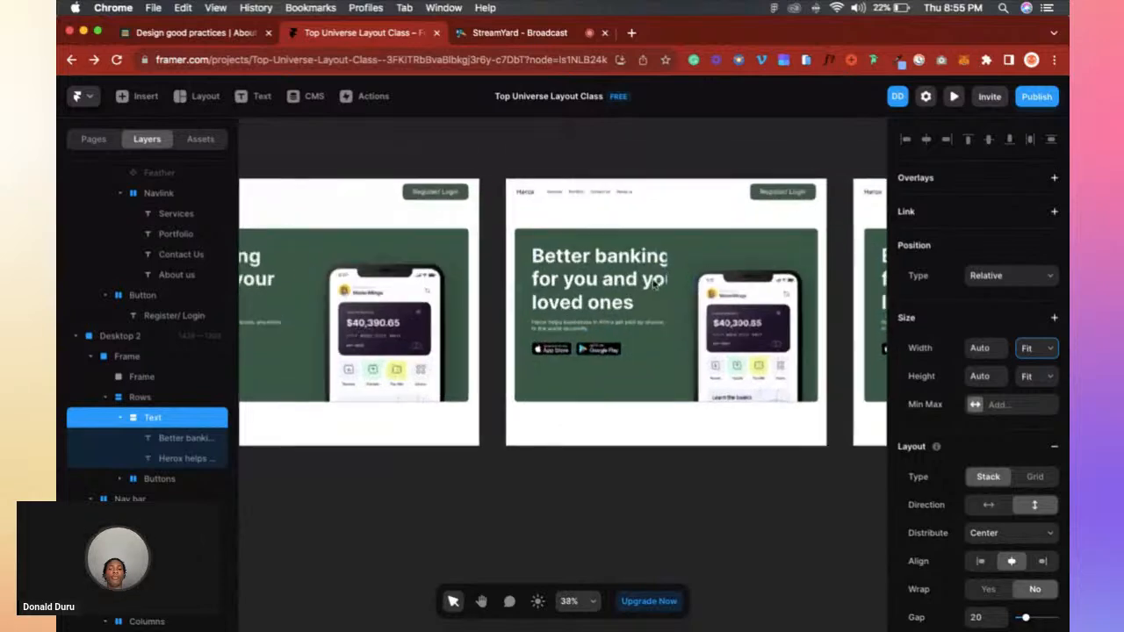
{"action": "left_click", "coordinate": [1036, 348]}
{"action": "left_click", "coordinate": [1025, 338]}
Set the width of the "Herox helps businesses" paragraph in Desktop 2 to Fill and compare with the Tablet breakpoint.
{"action": "scroll", "coordinate": [552, 366], "scroll_direction": "up", "scroll_amount": 5}
{"action": "left_click", "coordinate": [515, 387]}
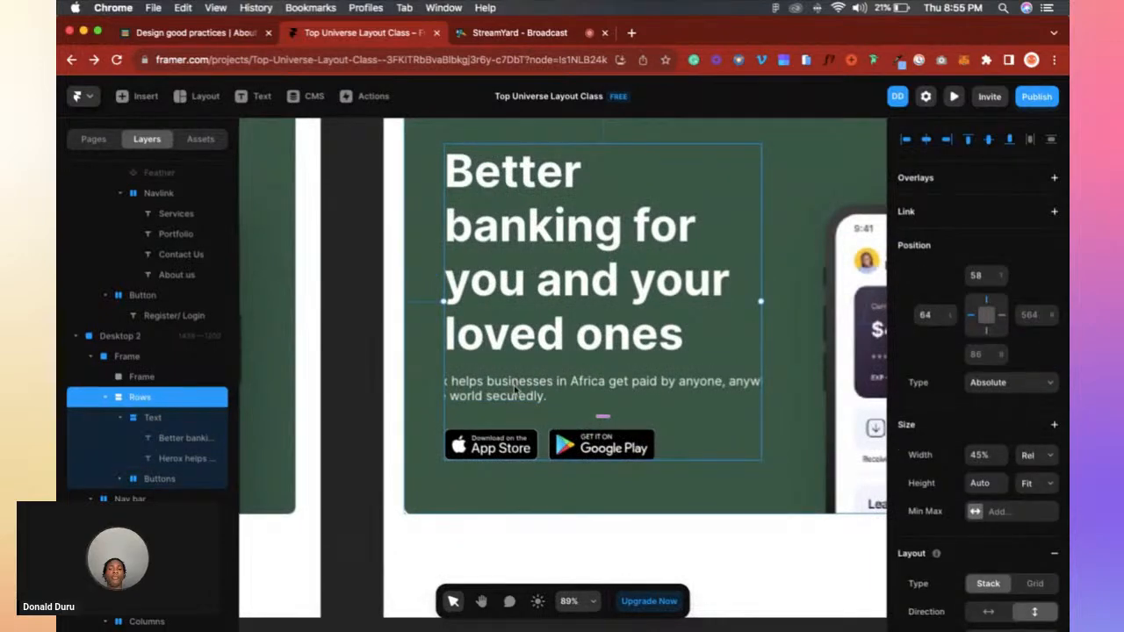
{"action": "left_click", "coordinate": [482, 504]}
{"action": "left_click", "coordinate": [627, 396], "text": "super"}
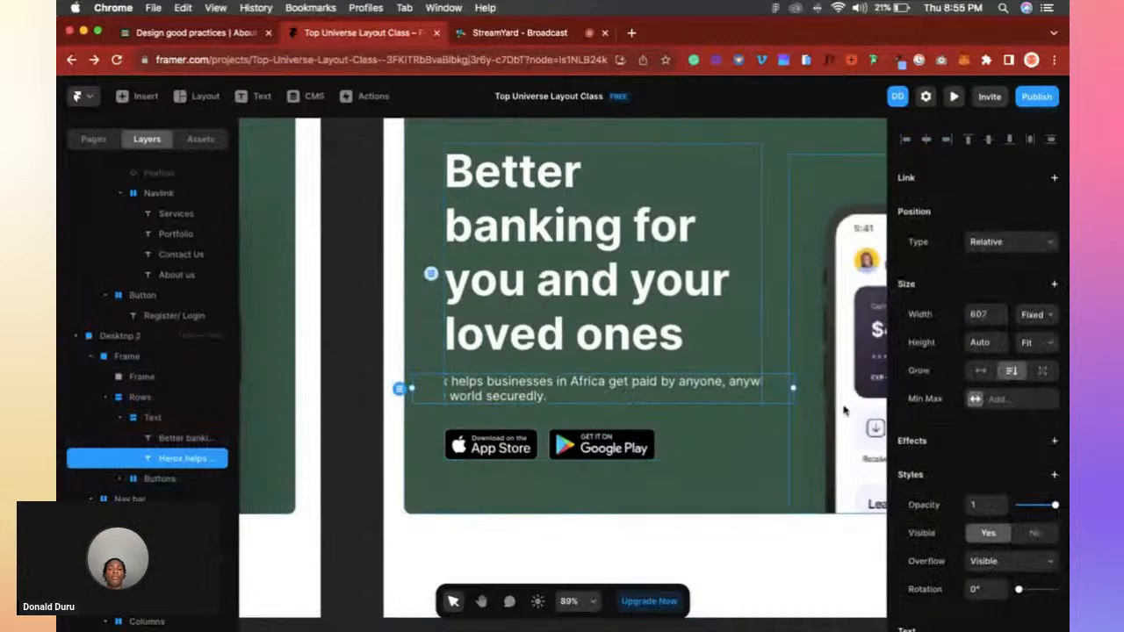
{"action": "left_click", "coordinate": [1033, 315]}
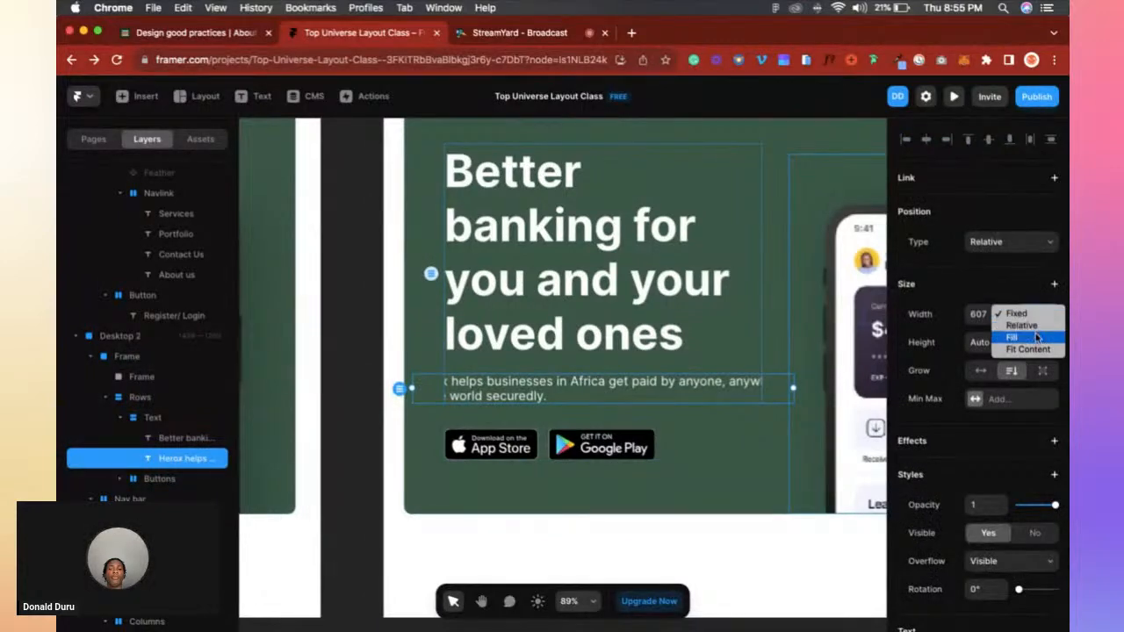
{"action": "left_click", "coordinate": [1036, 337]}
{"action": "scroll", "coordinate": [781, 356], "scroll_direction": "down", "scroll_amount": 5}
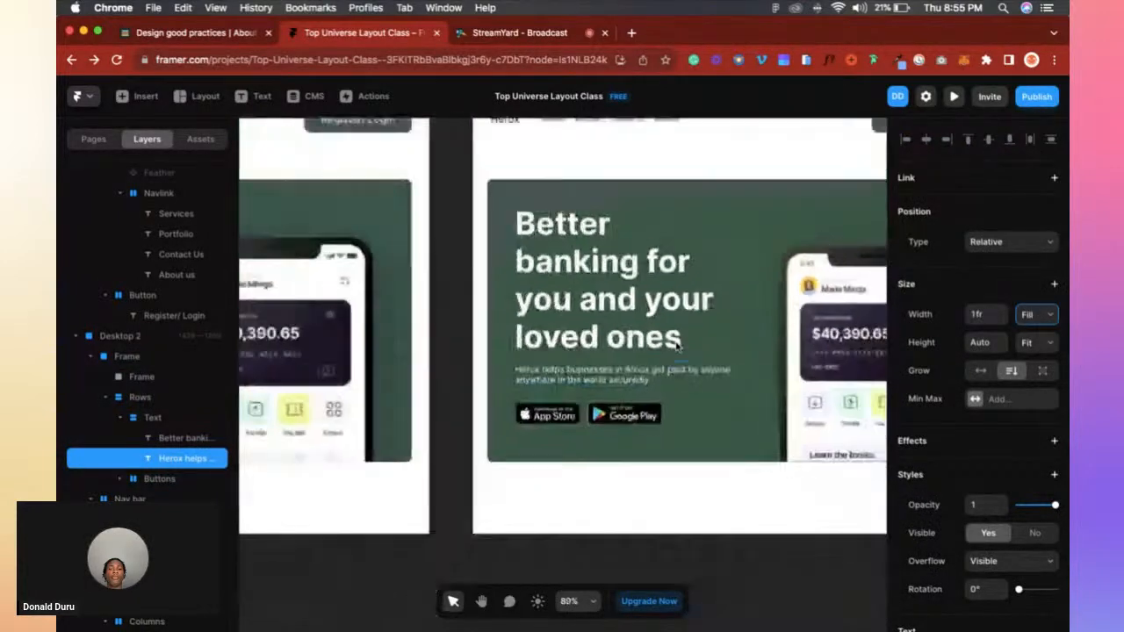
{"action": "left_click", "coordinate": [676, 346]}
{"action": "scroll", "coordinate": [675, 348], "scroll_direction": "right", "scroll_amount": 3}
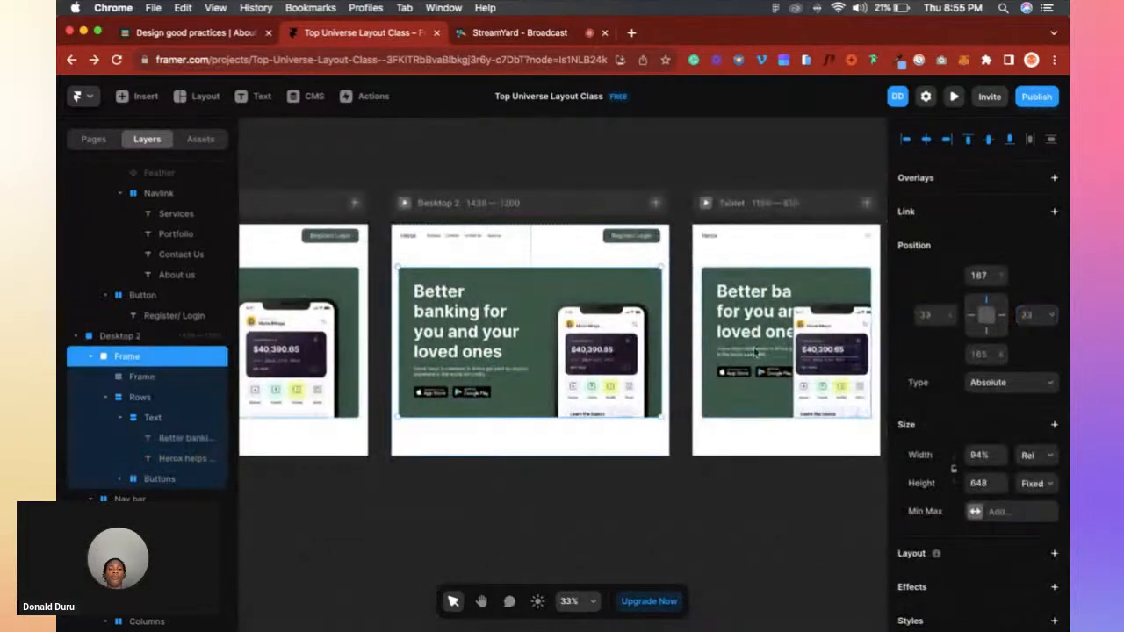
Compare how the hero text and phone image fit in the Desktop, Desktop 2, Tablet and Phone breakpoints.
{"action": "scroll", "coordinate": [361, 349], "scroll_direction": "right", "scroll_amount": 2}
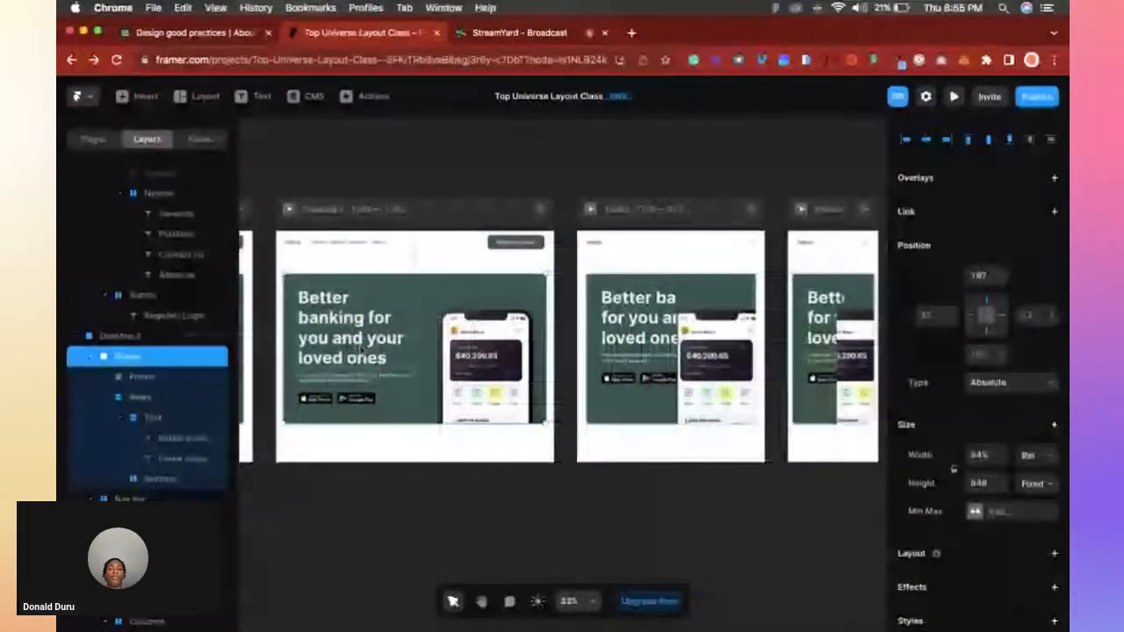
{"action": "scroll", "coordinate": [360, 349], "scroll_direction": "up", "scroll_amount": 3}
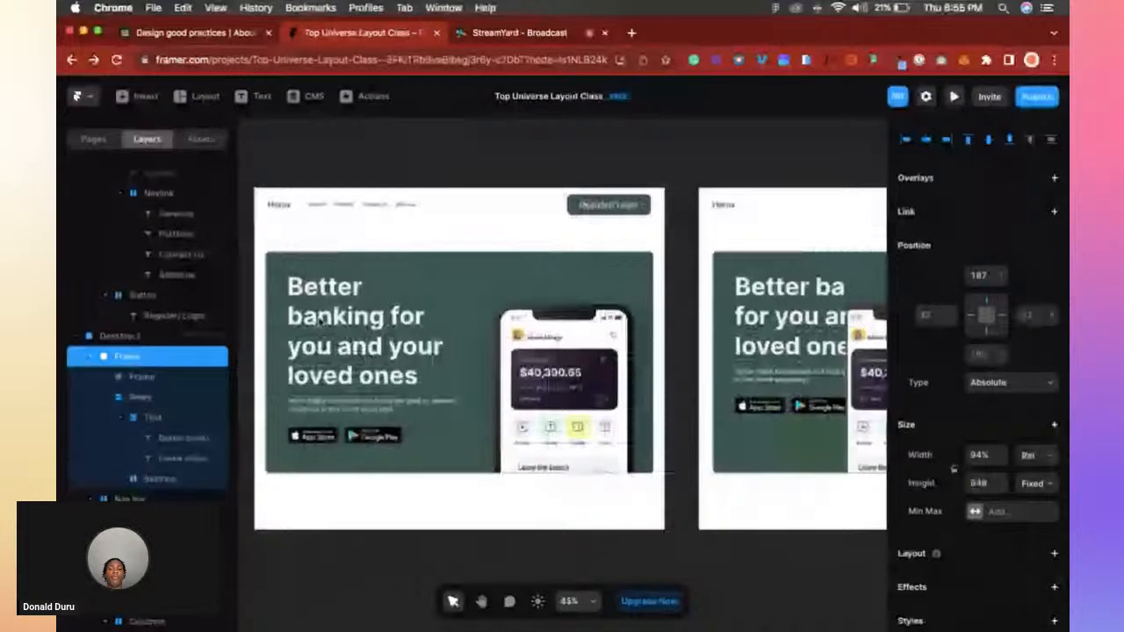
{"action": "scroll", "coordinate": [319, 323], "scroll_direction": "down", "scroll_amount": 3}
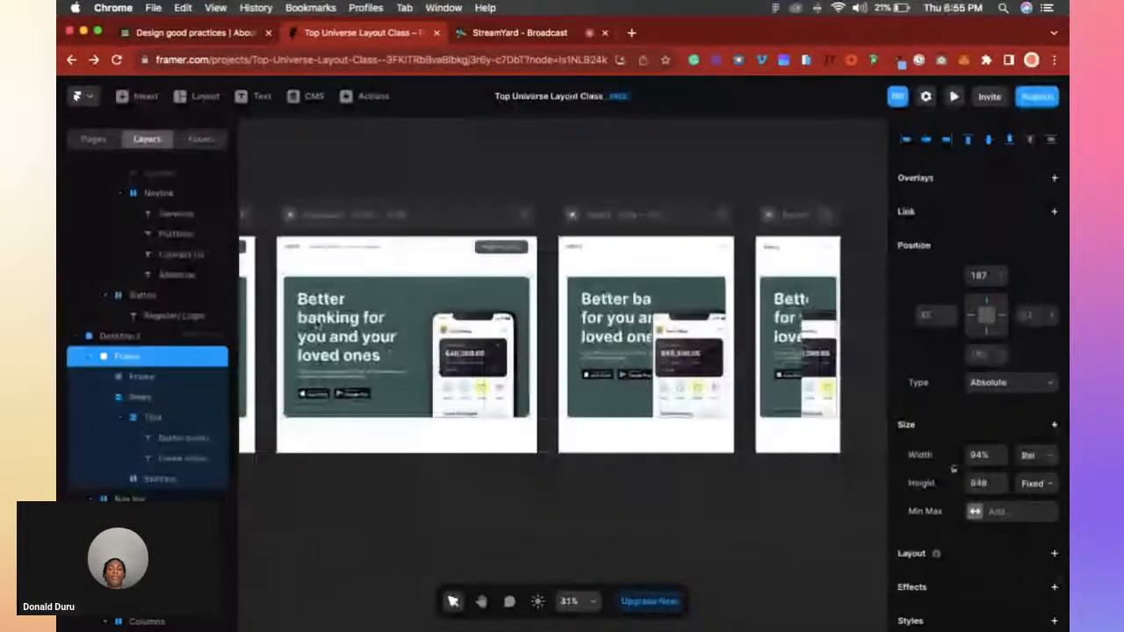
{"action": "scroll", "coordinate": [318, 325], "scroll_direction": "up", "scroll_amount": 5}
{"action": "scroll", "coordinate": [317, 325], "scroll_direction": "down", "scroll_amount": 5}
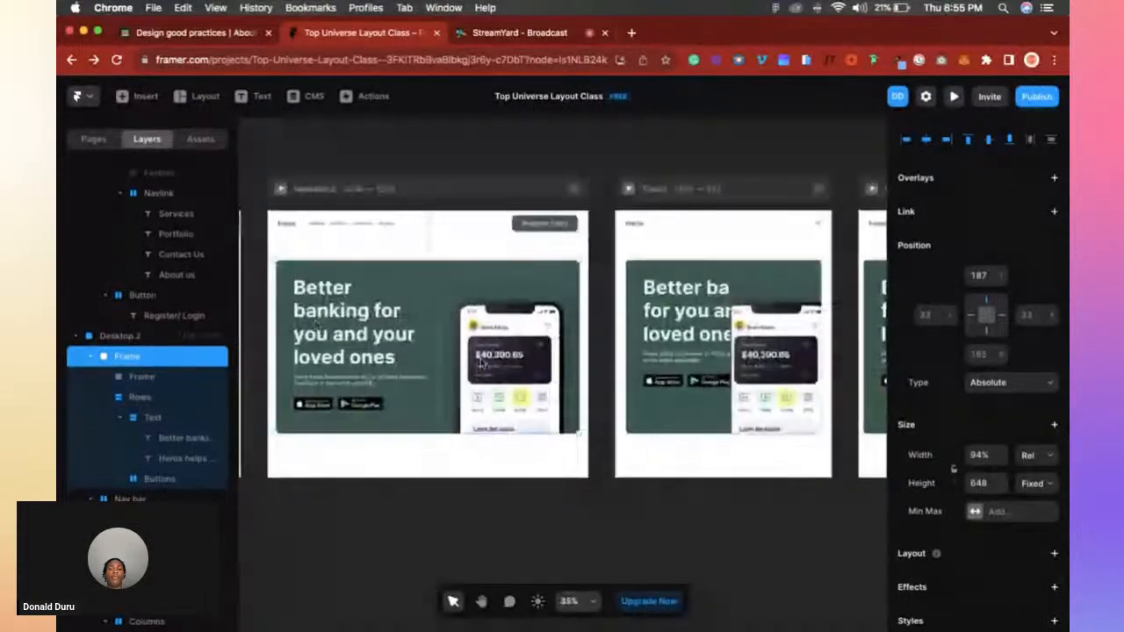
{"action": "left_click", "coordinate": [479, 362]}
{"action": "scroll", "coordinate": [661, 433], "scroll_direction": "right", "scroll_amount": 5}
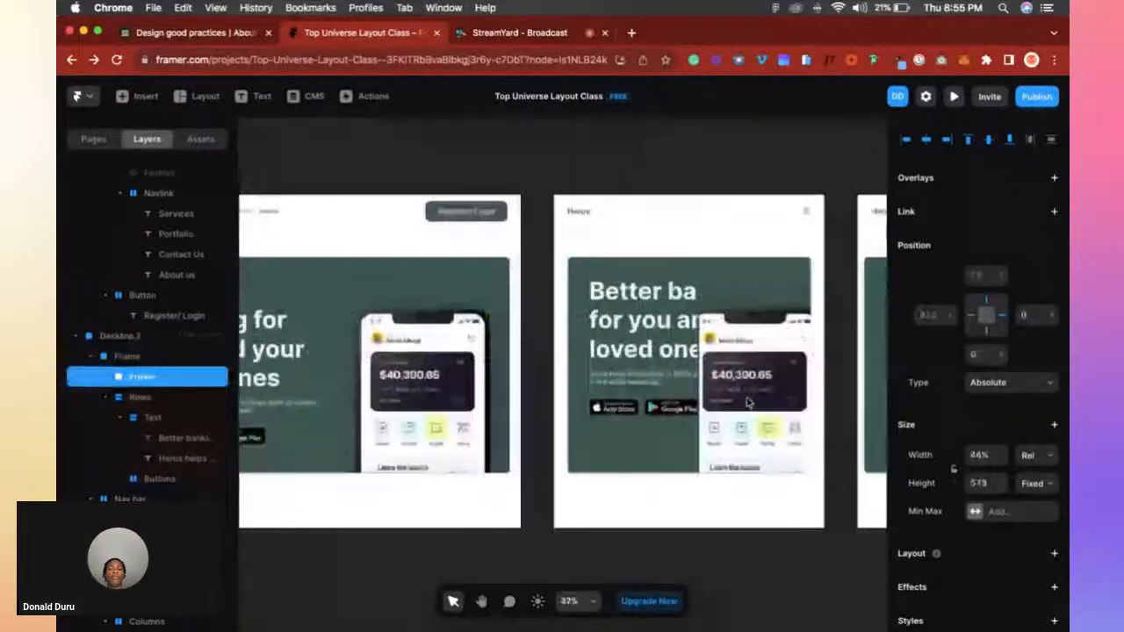
{"action": "scroll", "coordinate": [659, 432], "scroll_direction": "up", "scroll_amount": 3}
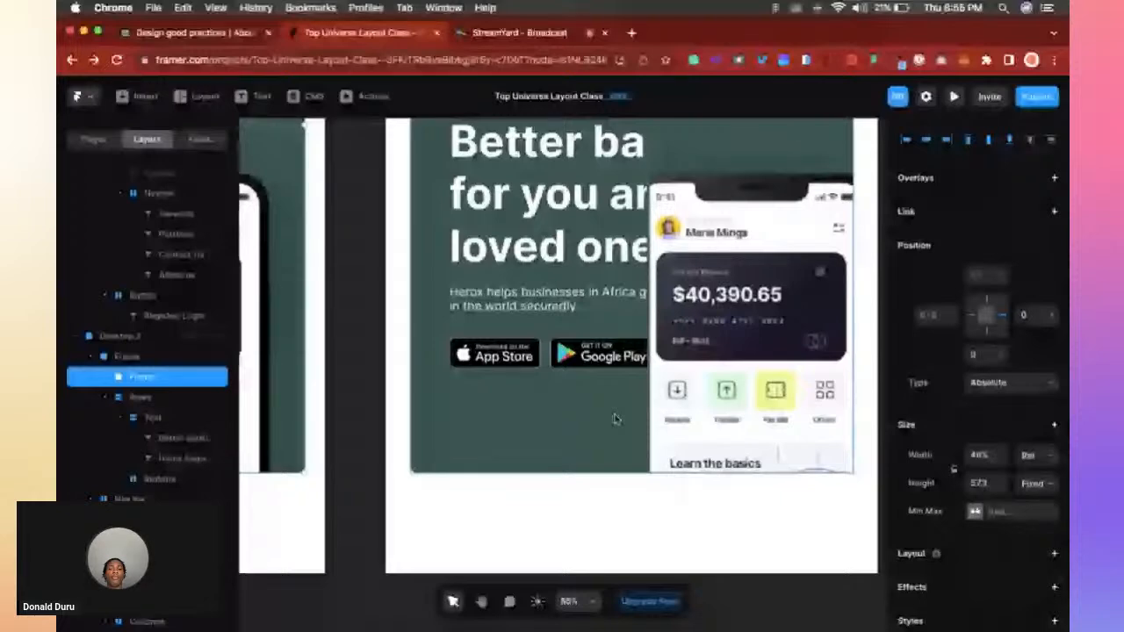
{"action": "scroll", "coordinate": [615, 418], "scroll_direction": "down", "scroll_amount": 5}
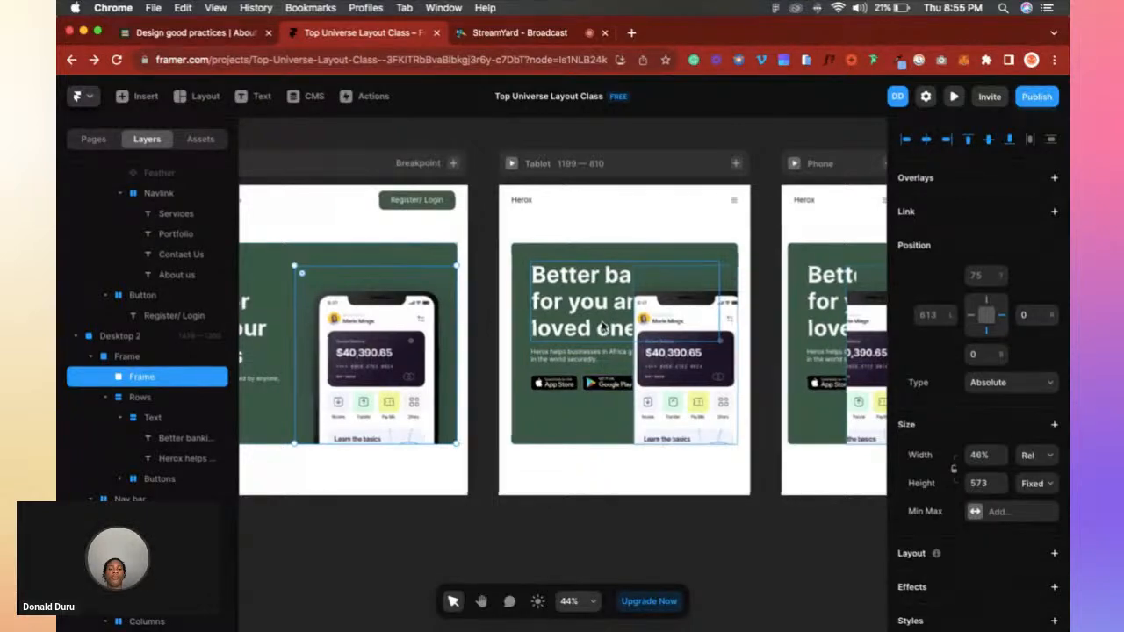
{"action": "scroll", "coordinate": [602, 327], "scroll_direction": "down", "scroll_amount": 5}
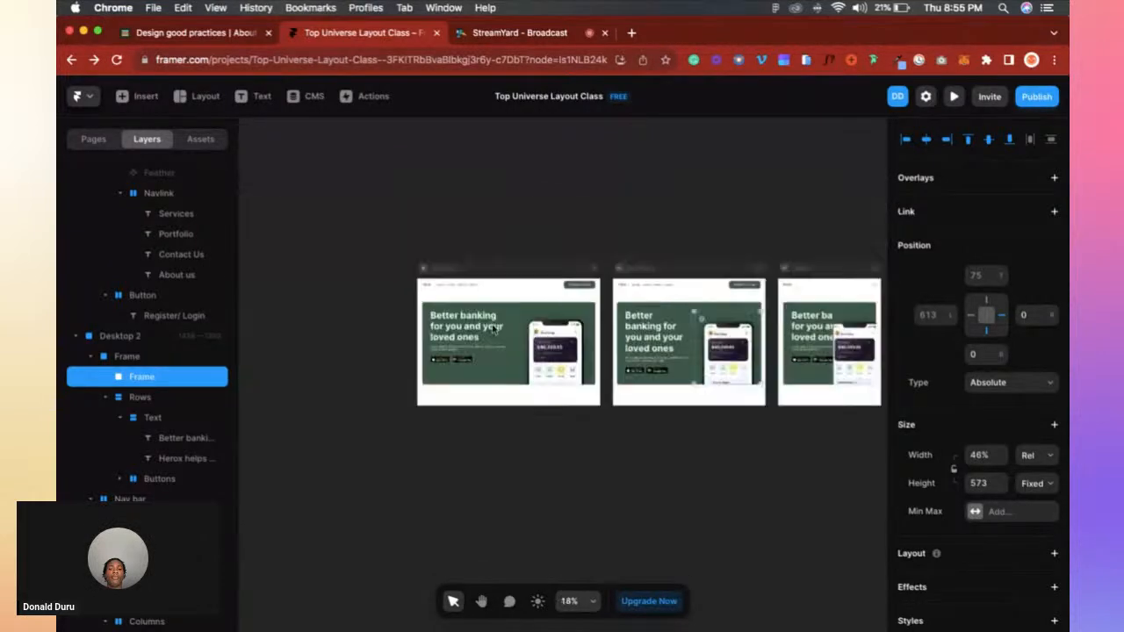
{"action": "scroll", "coordinate": [517, 339], "scroll_direction": "up", "scroll_amount": 5}
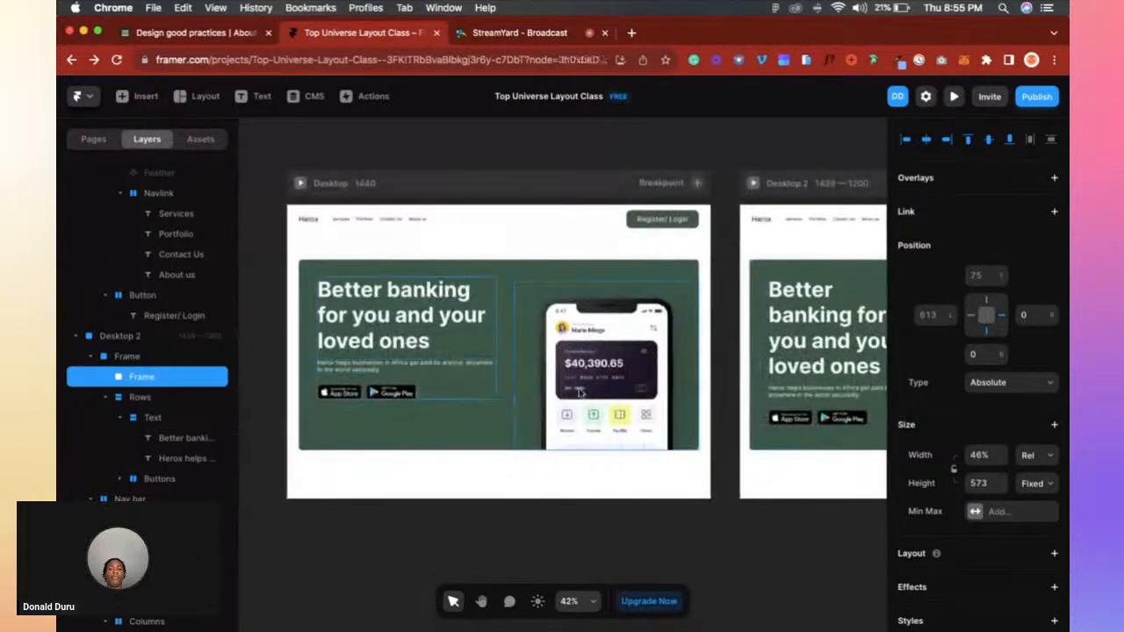
Wrap the text Rows and the phone image frame in the Desktop breakpoint together in a new frame with a horizontal stack layout.
{"action": "left_click", "coordinate": [488, 303]}
{"action": "left_click", "coordinate": [529, 306], "text": "shift"}
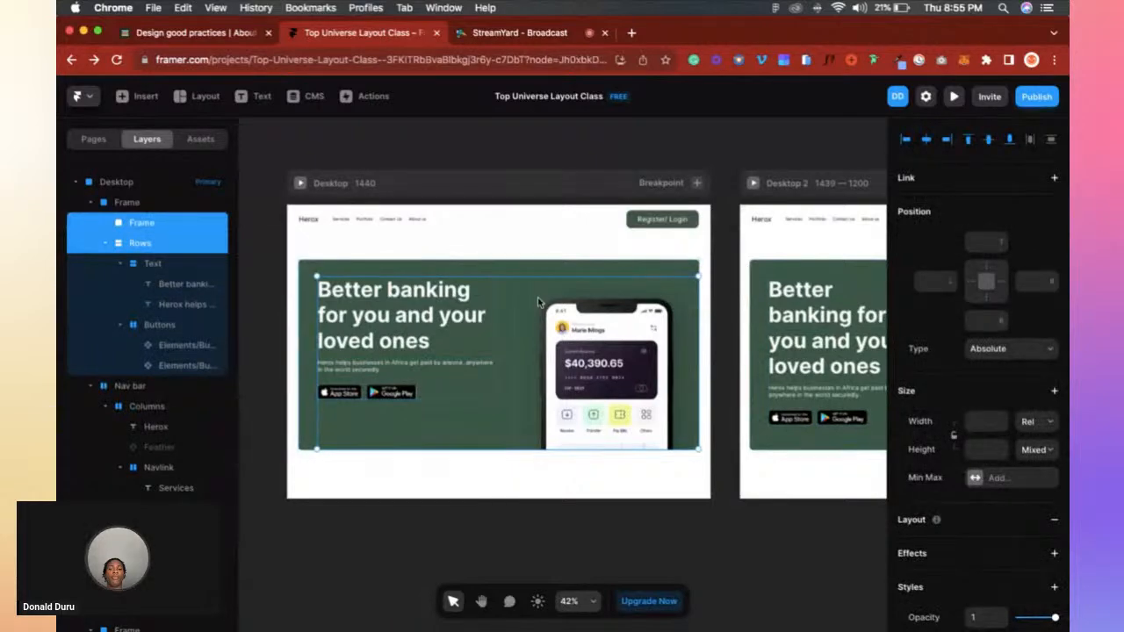
{"action": "key", "text": "super+alt+g"}
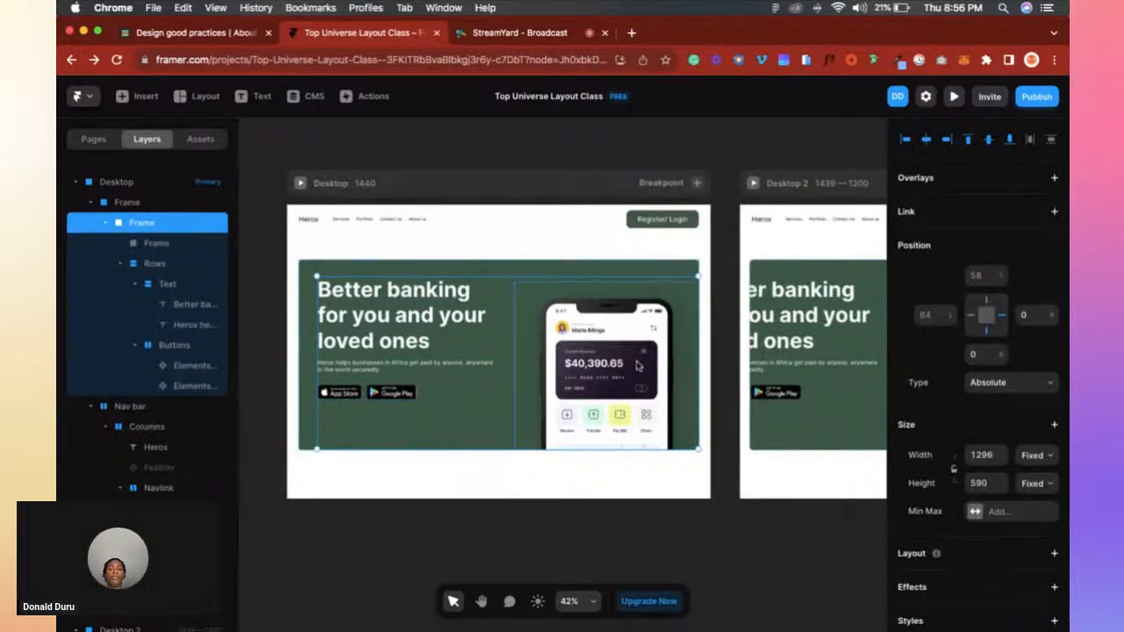
{"action": "left_click", "coordinate": [1054, 553]}
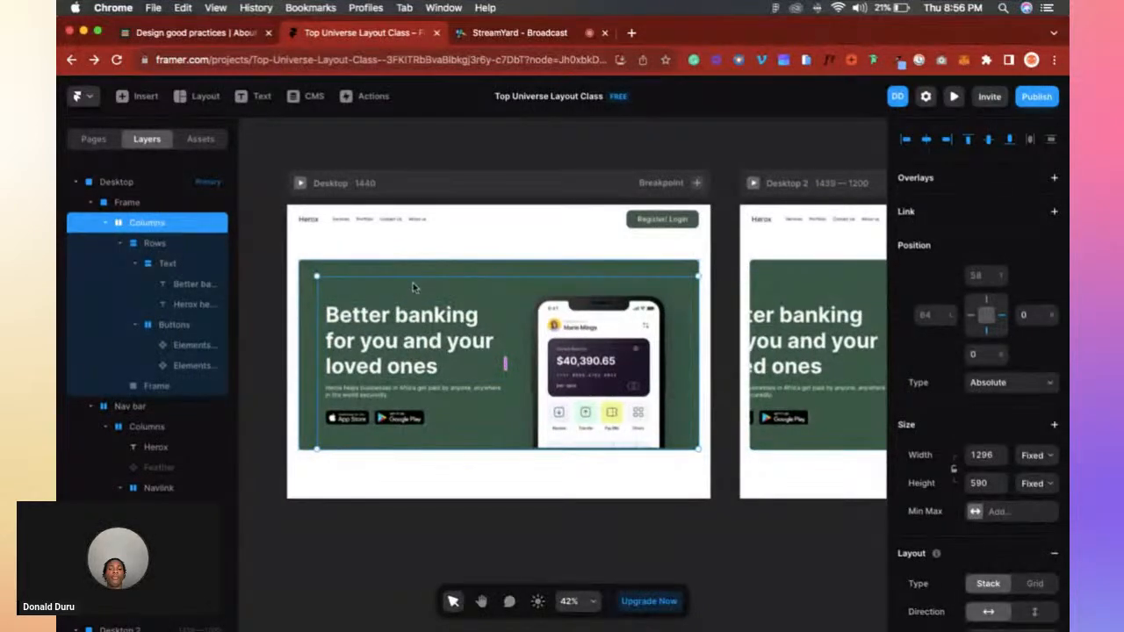
Enlarge the Columns stack in the Desktop hero upward to a height of 620 and check the effect in Desktop 2.
{"action": "left_click_drag", "start_coordinate": [317, 276], "coordinate": [309, 265]}
{"action": "scroll", "coordinate": [520, 271], "scroll_direction": "right", "scroll_amount": 5}
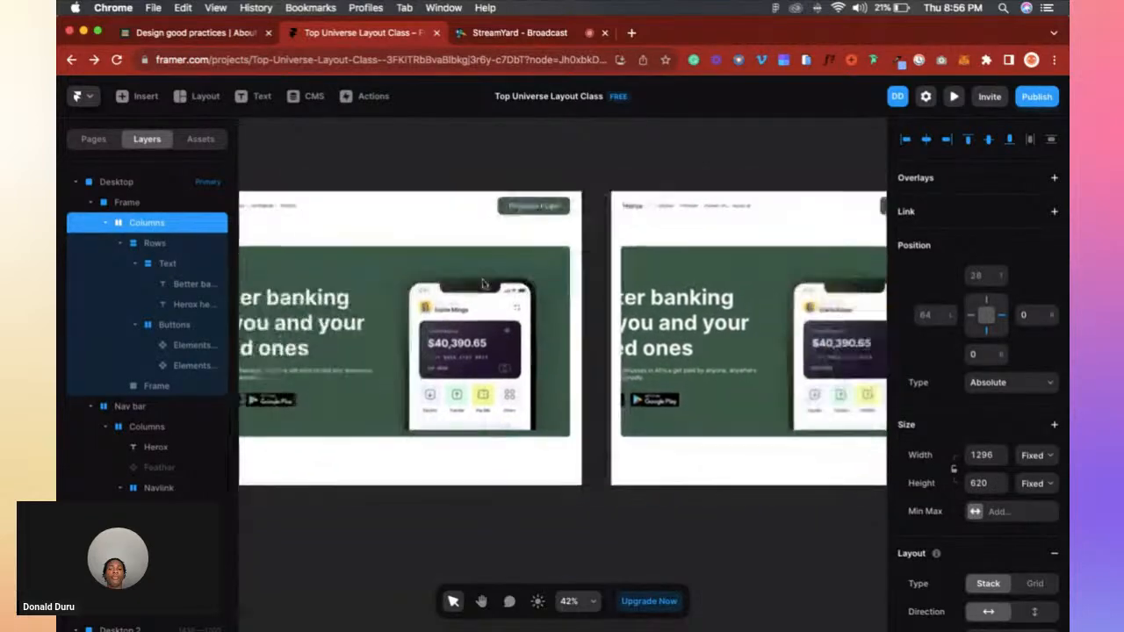
{"action": "left_click", "coordinate": [520, 272]}
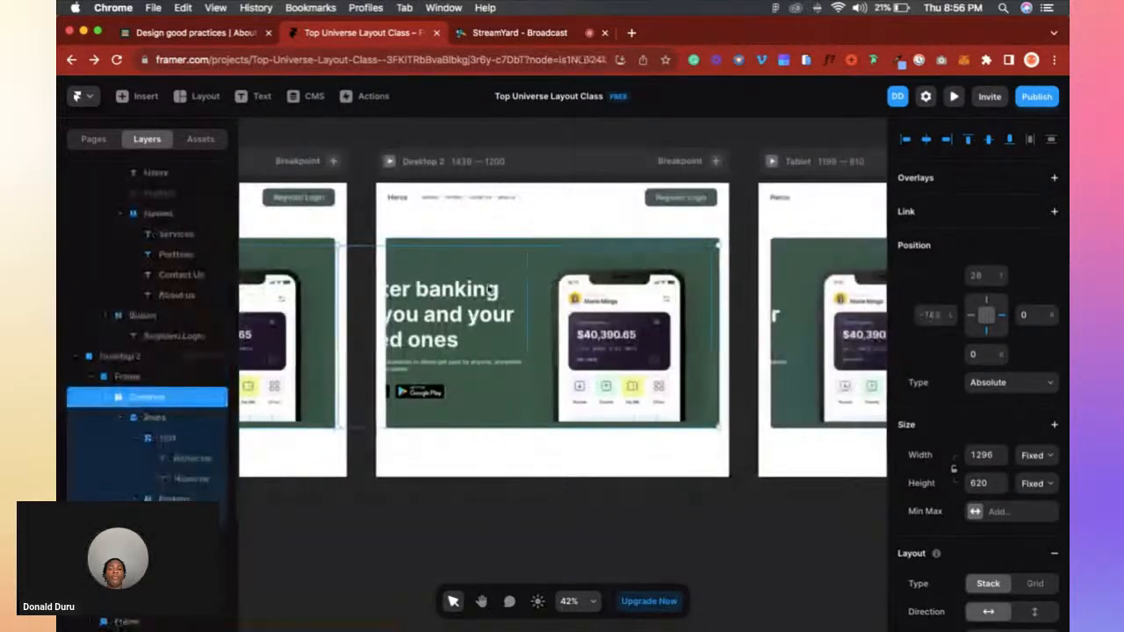
{"action": "scroll", "coordinate": [505, 312], "scroll_direction": "left", "scroll_amount": 2}
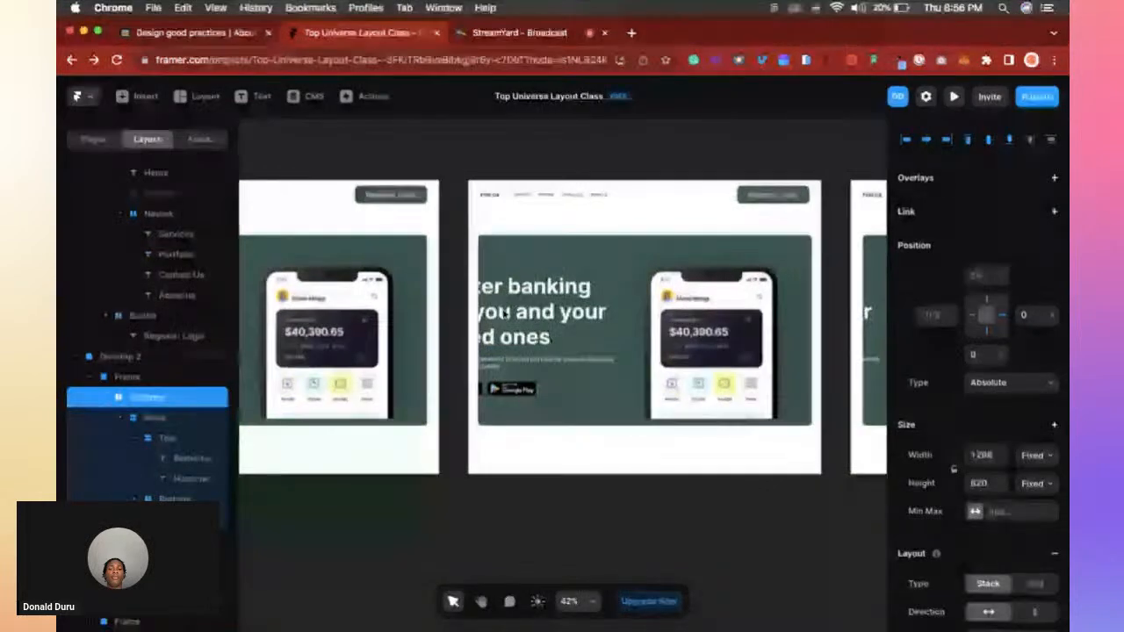
{"action": "scroll", "coordinate": [429, 269], "scroll_direction": "up", "scroll_amount": 2}
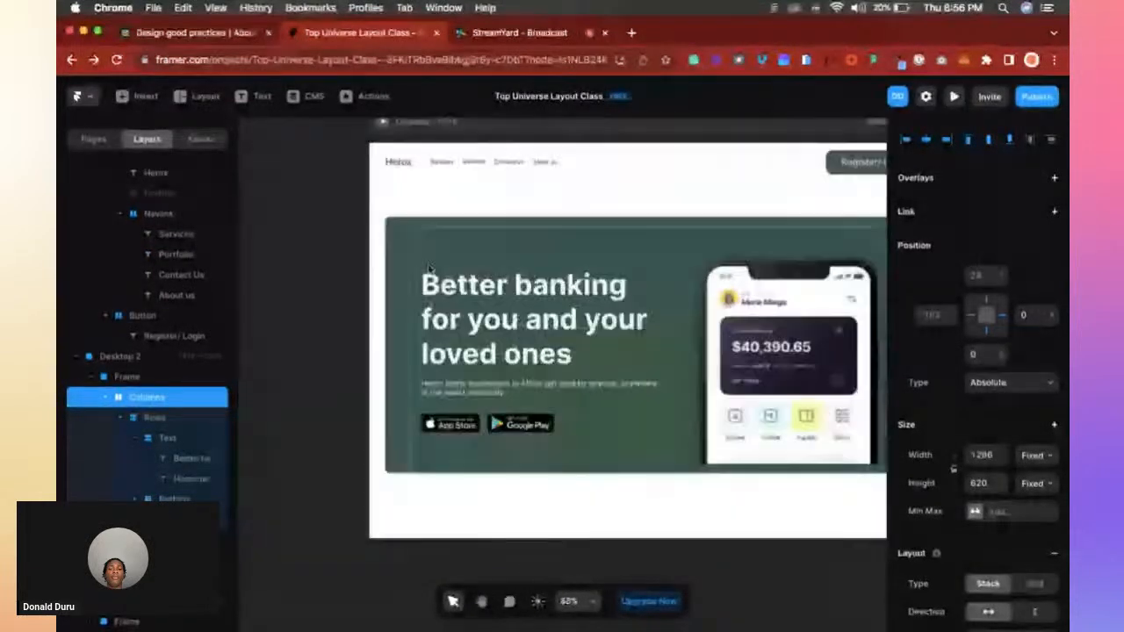
{"action": "scroll", "coordinate": [429, 269], "scroll_direction": "down", "scroll_amount": 1}
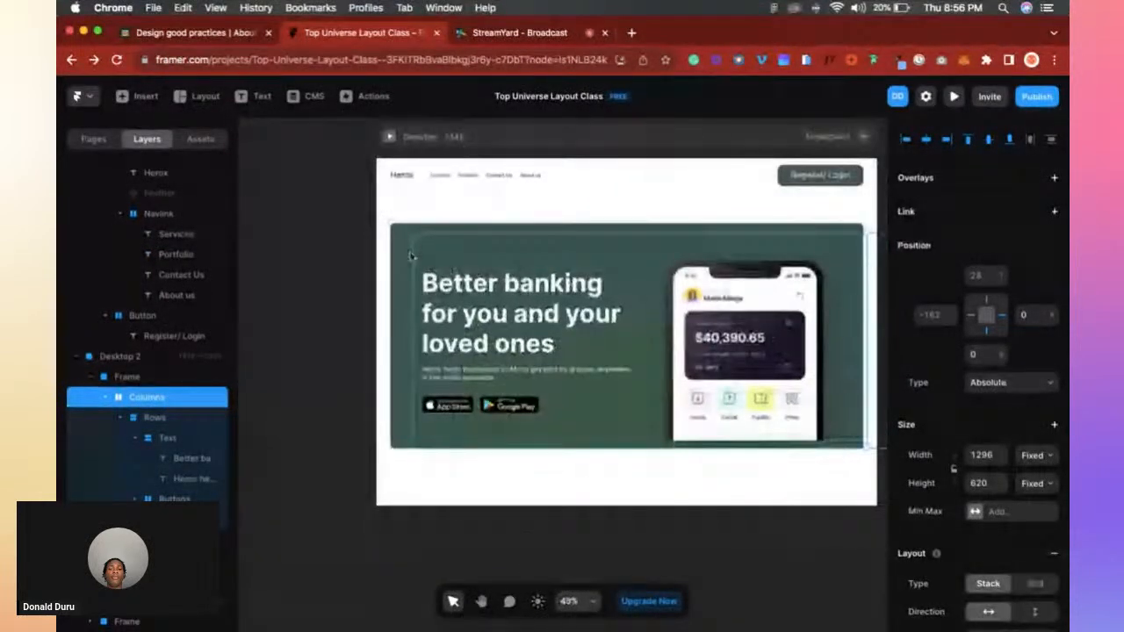
Examine the bounds and properties of the green hero frame and its nested Columns stack in the Desktop breakpoint.
{"action": "left_click", "coordinate": [411, 254]}
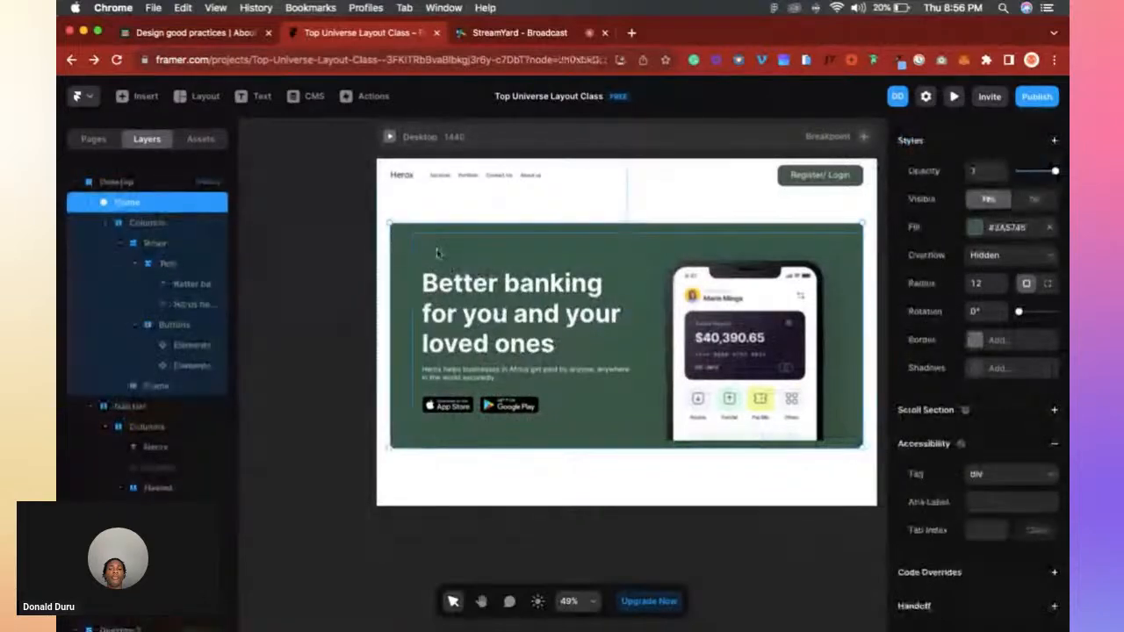
{"action": "scroll", "coordinate": [442, 255], "scroll_direction": "right", "scroll_amount": 3}
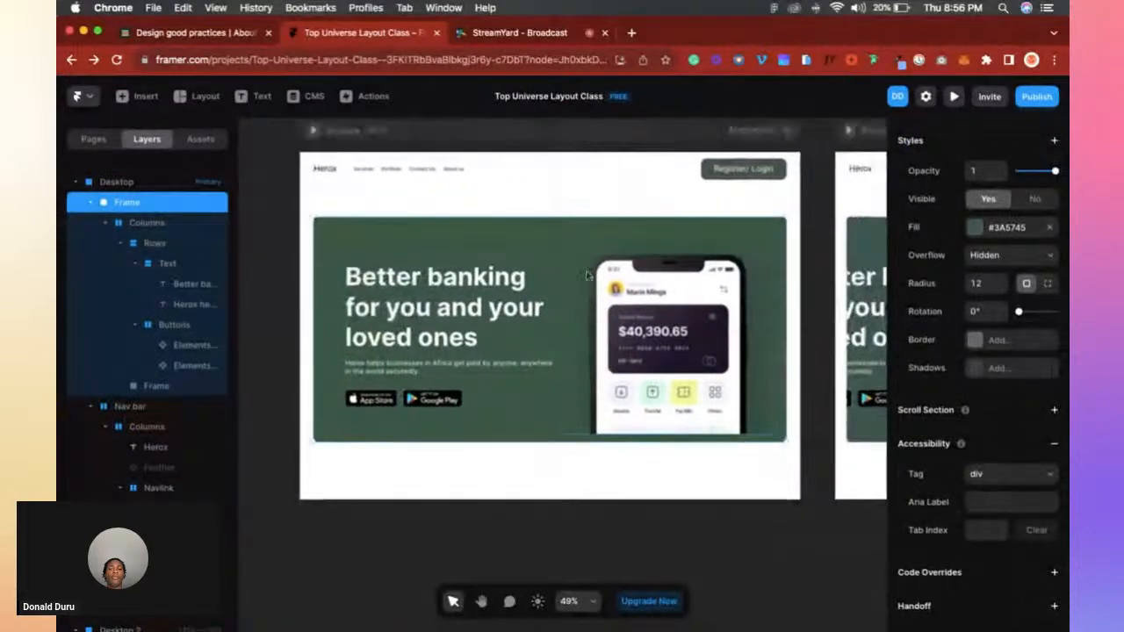
{"action": "left_click", "coordinate": [532, 255]}
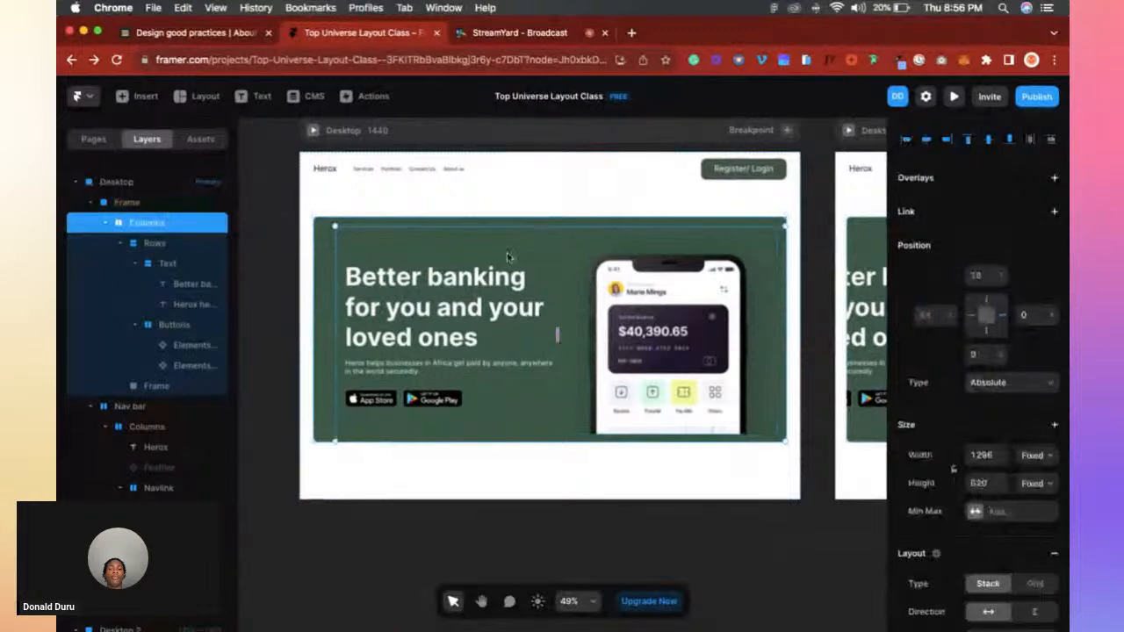
{"action": "left_click", "coordinate": [327, 247]}
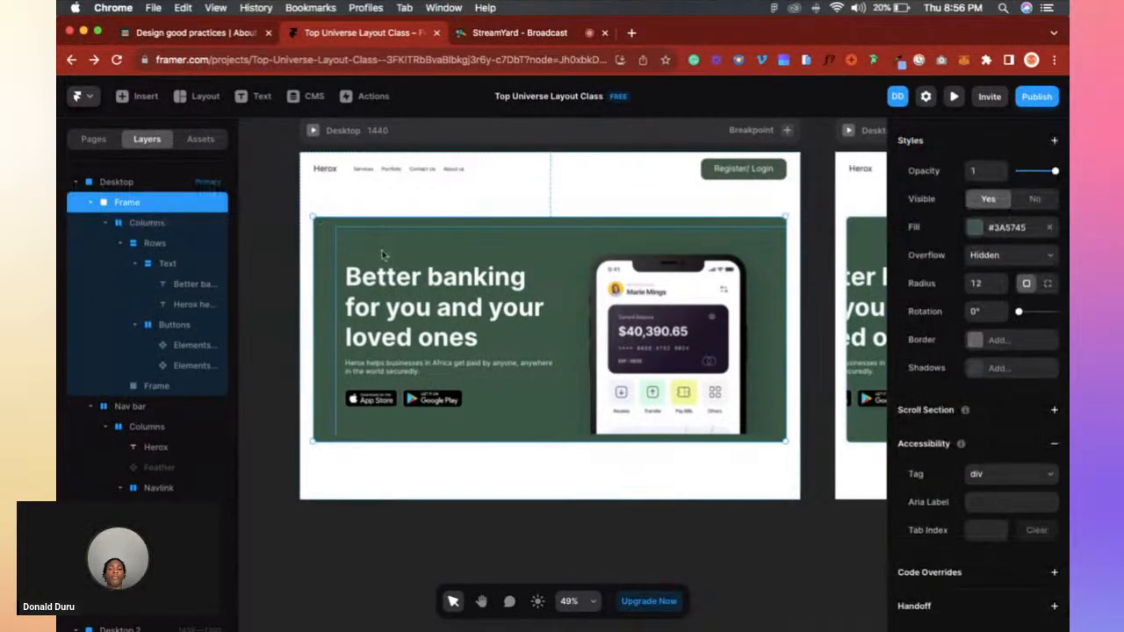
{"action": "left_click", "coordinate": [382, 255]}
{"action": "left_click", "coordinate": [334, 252]}
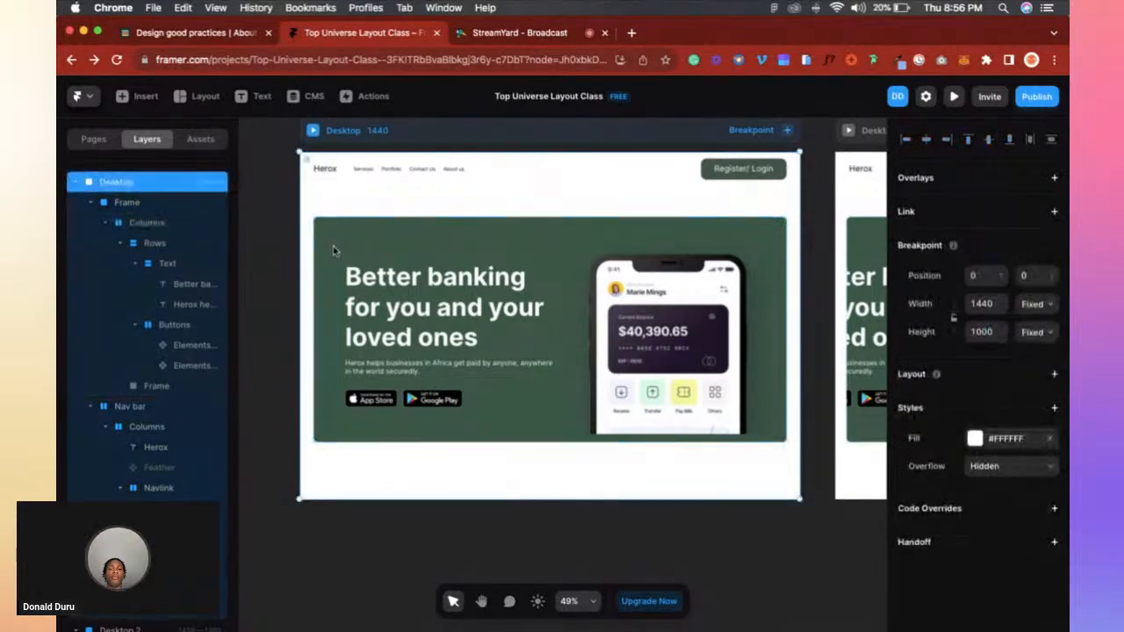
{"action": "left_click", "coordinate": [282, 251]}
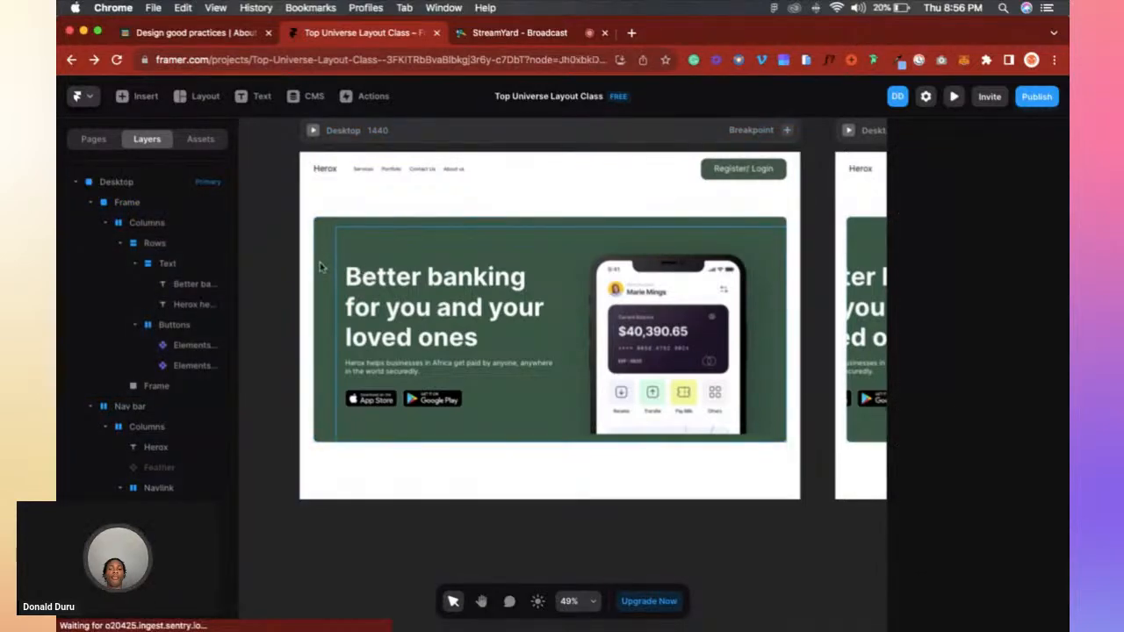
{"action": "left_click", "coordinate": [322, 267]}
{"action": "left_click", "coordinate": [322, 256]}
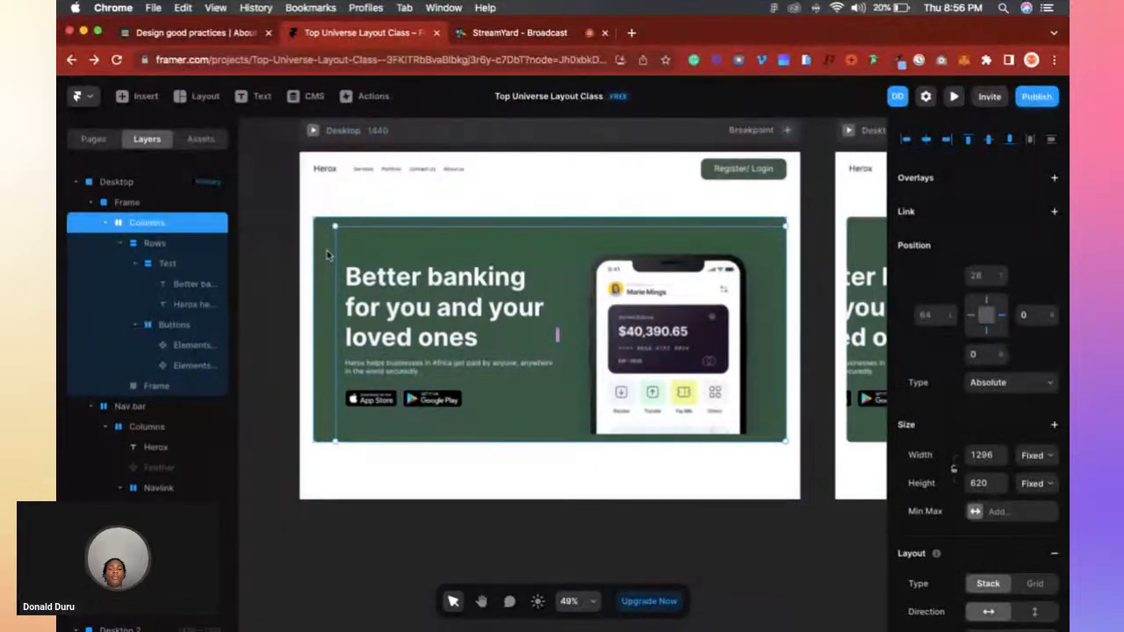
{"action": "left_click", "coordinate": [327, 255]}
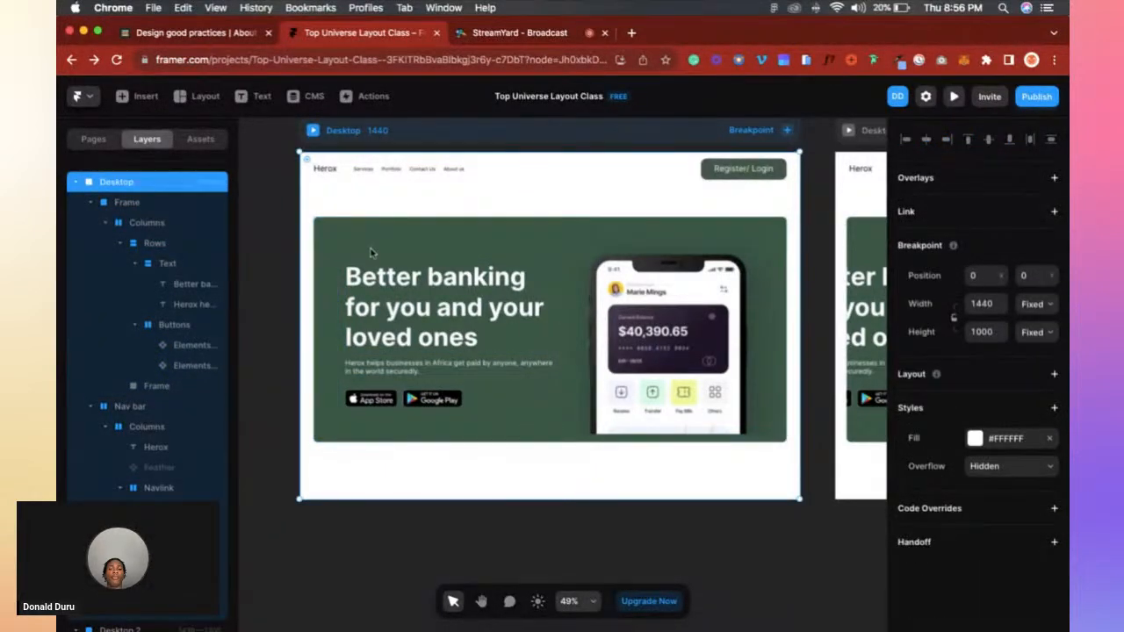
{"action": "left_click", "coordinate": [550, 533]}
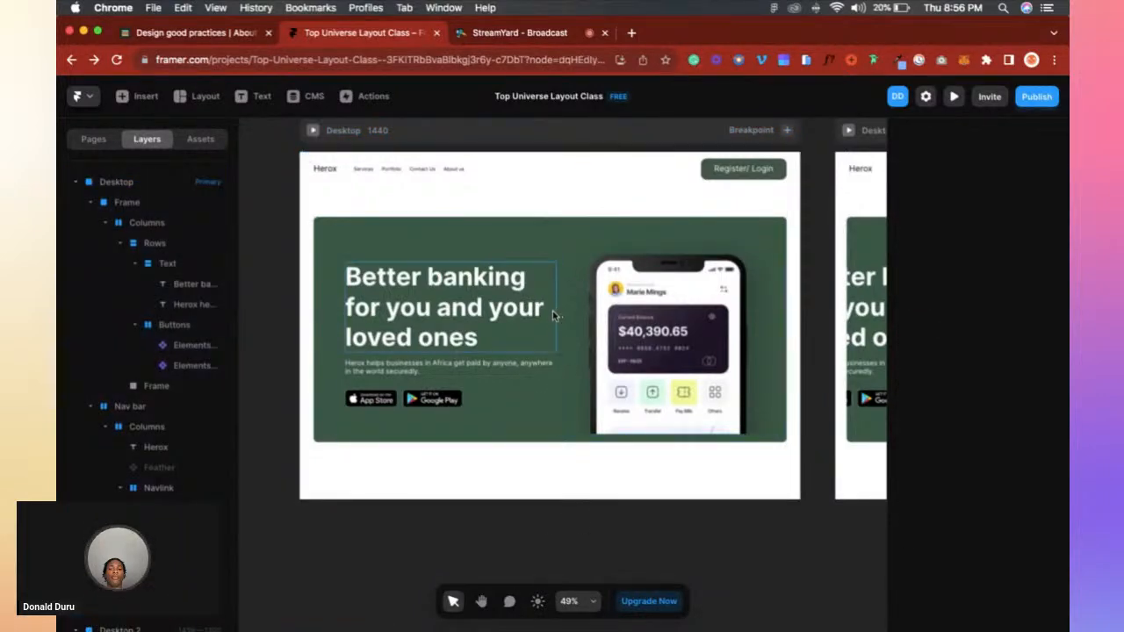
{"action": "left_click", "coordinate": [553, 312]}
{"action": "left_click", "coordinate": [538, 238]}
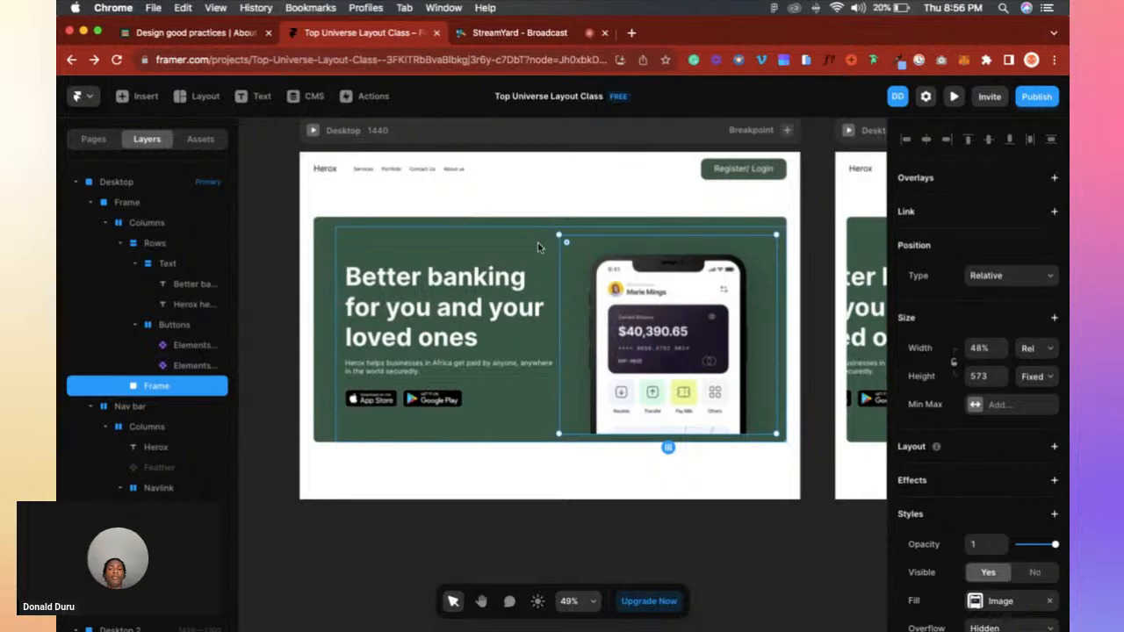
{"action": "left_click", "coordinate": [378, 247]}
{"action": "left_click", "coordinate": [332, 266]}
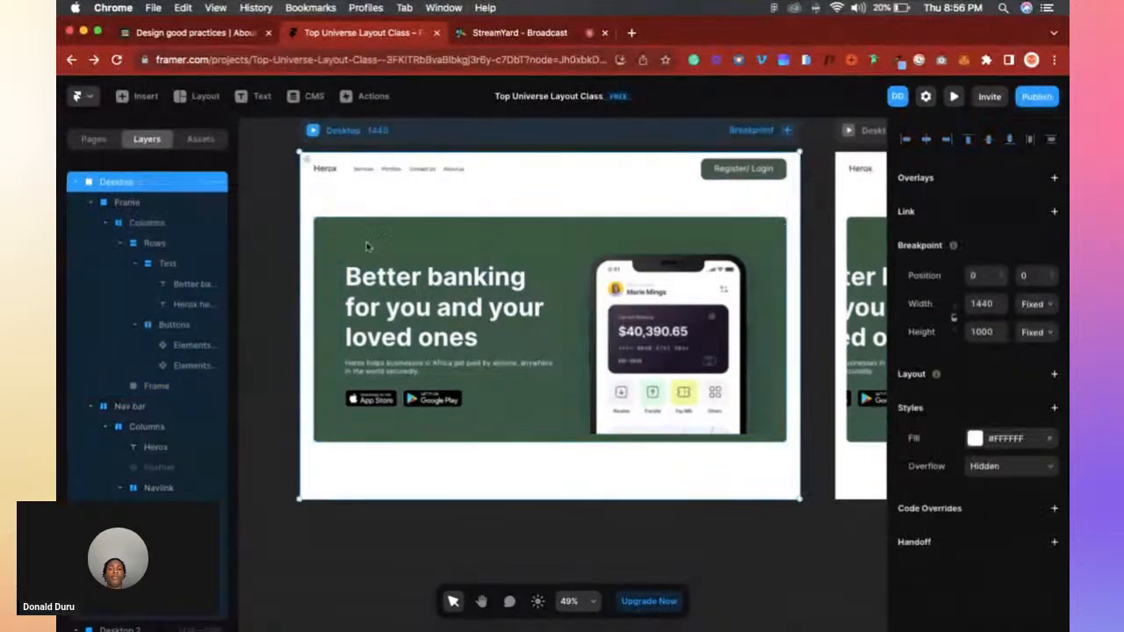
Extend the Columns stack in Desktop to the green hero frame's left edge, giving it a width of 1360.
{"action": "left_click", "coordinate": [415, 537]}
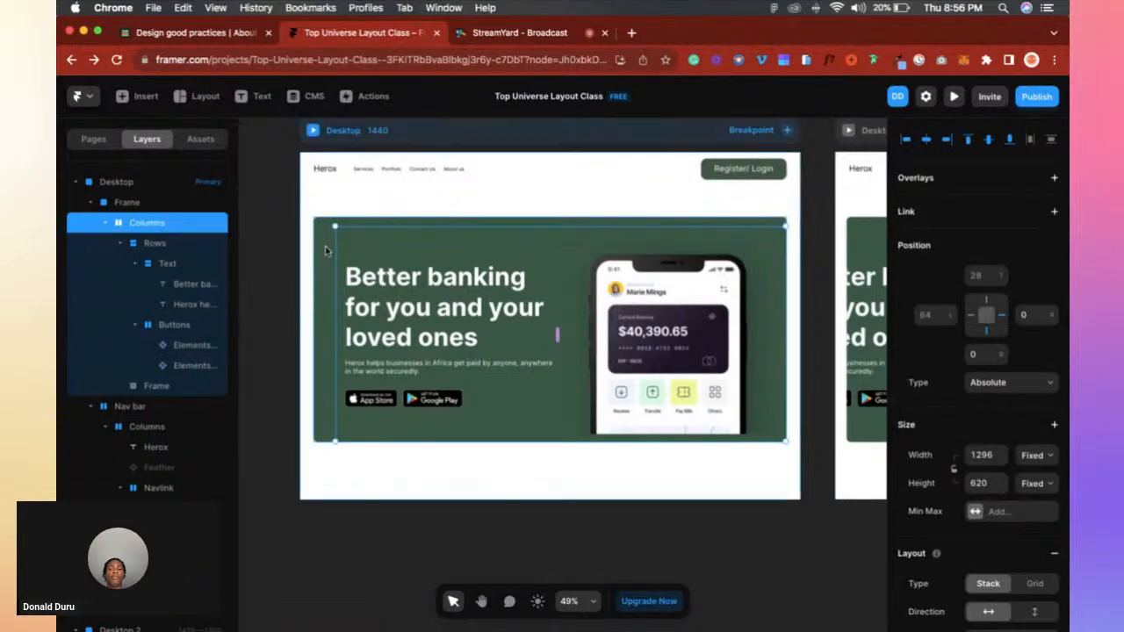
{"action": "left_click_drag", "start_coordinate": [333, 228], "coordinate": [313, 223]}
{"action": "scroll", "coordinate": [520, 247], "scroll_direction": "right", "scroll_amount": 2}
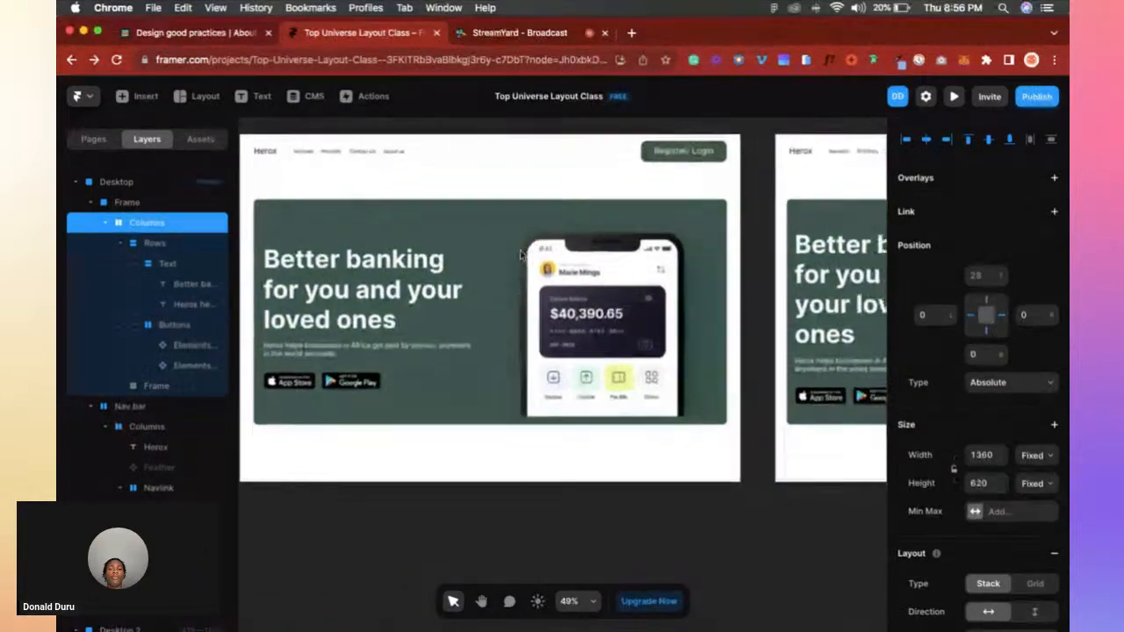
Give the green hero frame in the Desktop breakpoint a vertical stack layout.
{"action": "left_click", "coordinate": [128, 203]}
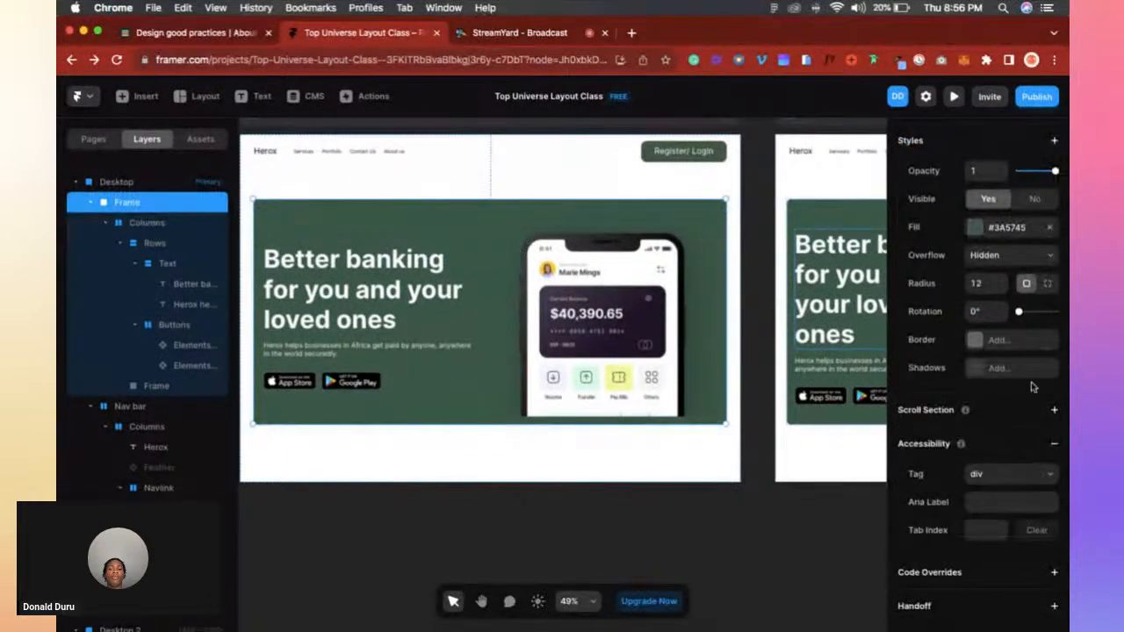
{"action": "scroll", "coordinate": [1030, 380], "scroll_direction": "up", "scroll_amount": 5}
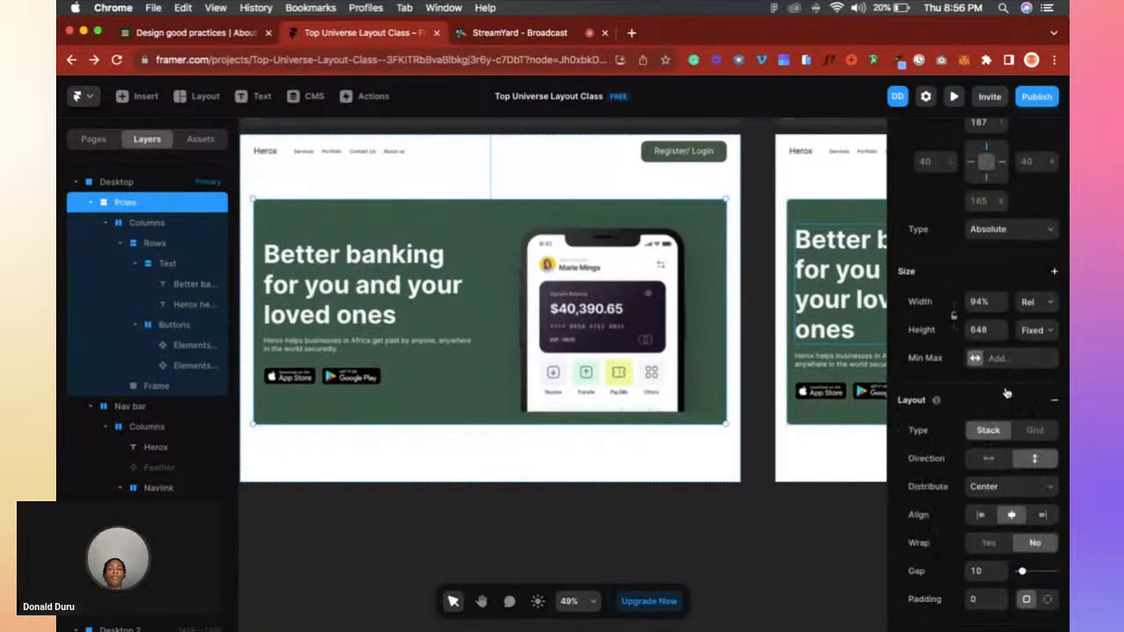
{"action": "right_click", "coordinate": [690, 342]}
{"action": "left_click", "coordinate": [598, 331]}
Check the stacked hero section in the Desktop 2 and Tablet breakpoints, selecting the phone image frame in Tablet.
{"action": "scroll", "coordinate": [598, 333], "scroll_direction": "down", "scroll_amount": 5}
{"action": "scroll", "coordinate": [620, 335], "scroll_direction": "up", "scroll_amount": 4}
{"action": "scroll", "coordinate": [622, 336], "scroll_direction": "down", "scroll_amount": 1}
{"action": "scroll", "coordinate": [618, 330], "scroll_direction": "right", "scroll_amount": 4}
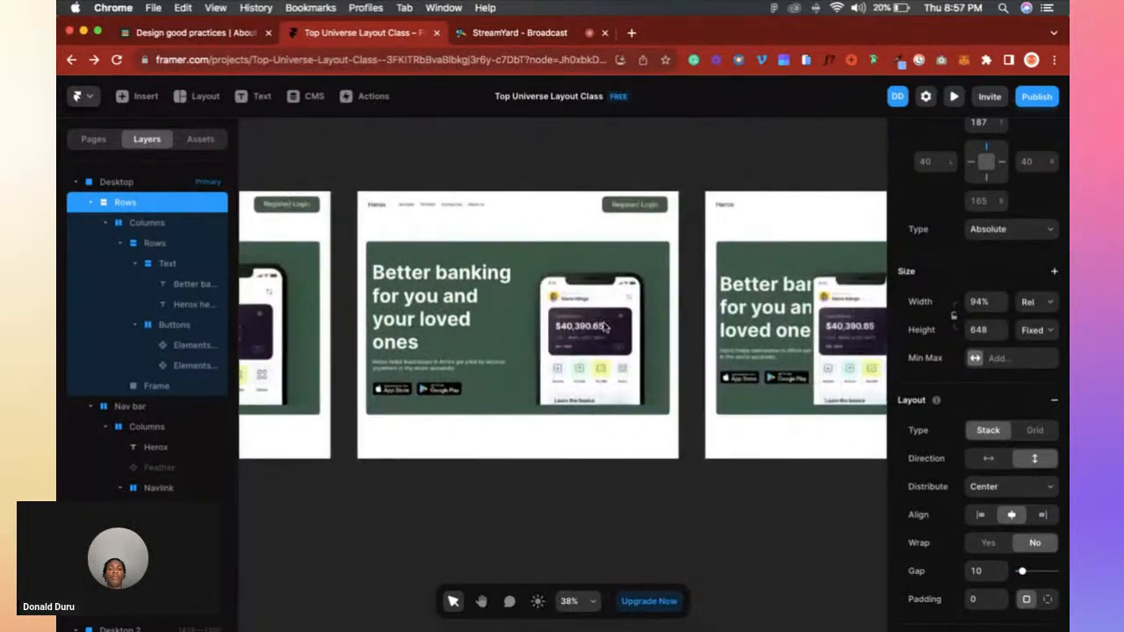
{"action": "scroll", "coordinate": [619, 325], "scroll_direction": "right", "scroll_amount": 5}
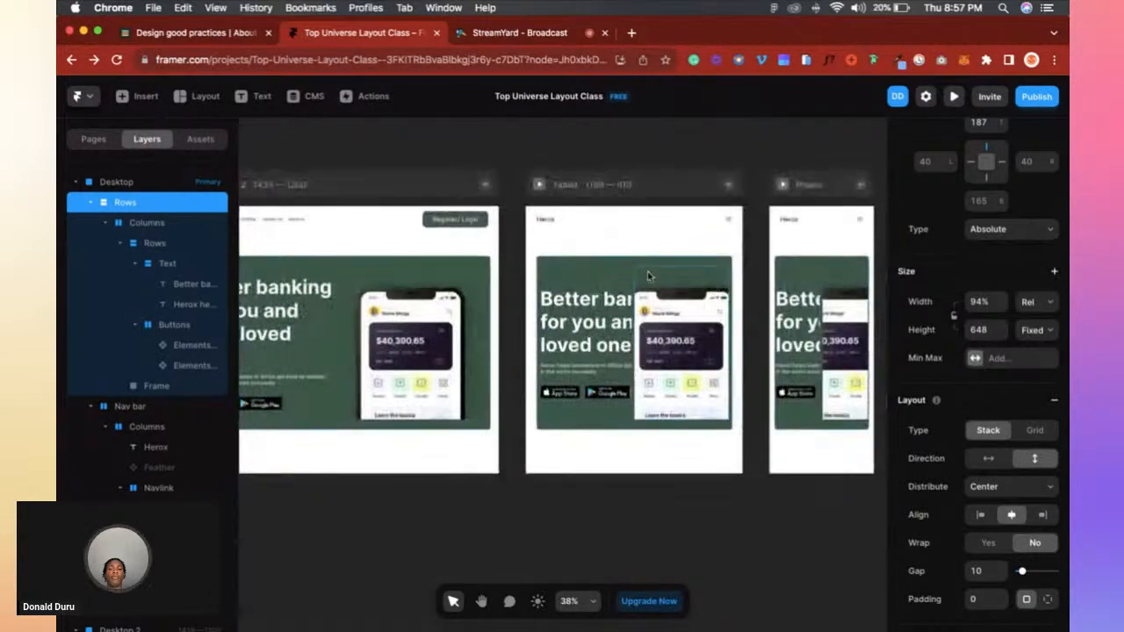
{"action": "left_click", "coordinate": [639, 267]}
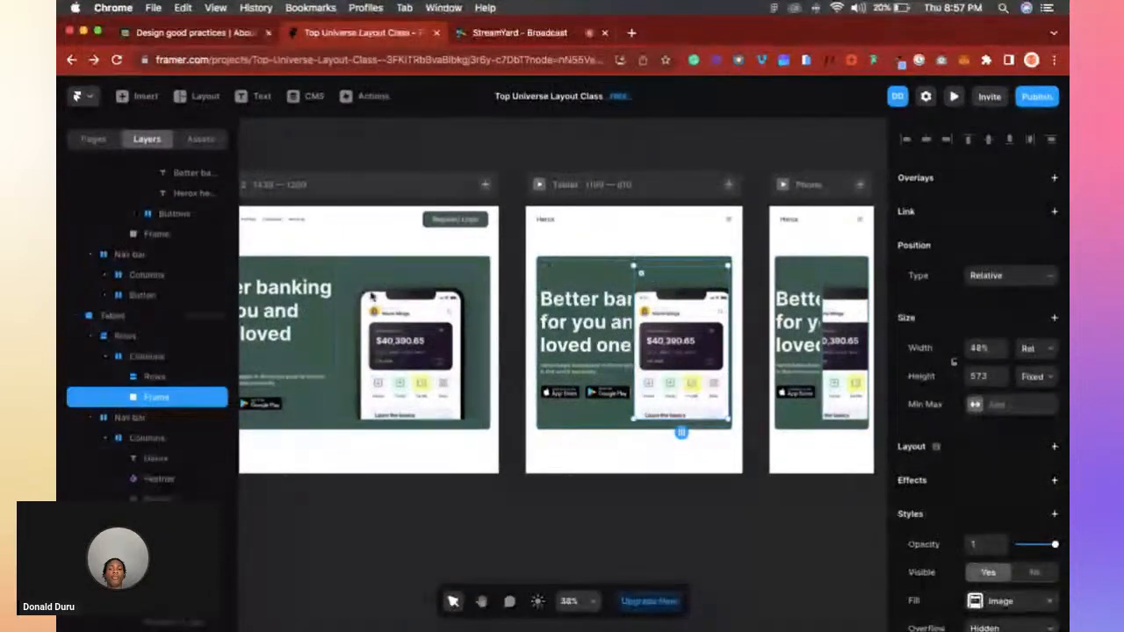
Switch the nested Columns stack of the Tablet hero section to a vertical direction.
{"action": "left_click", "coordinate": [123, 336]}
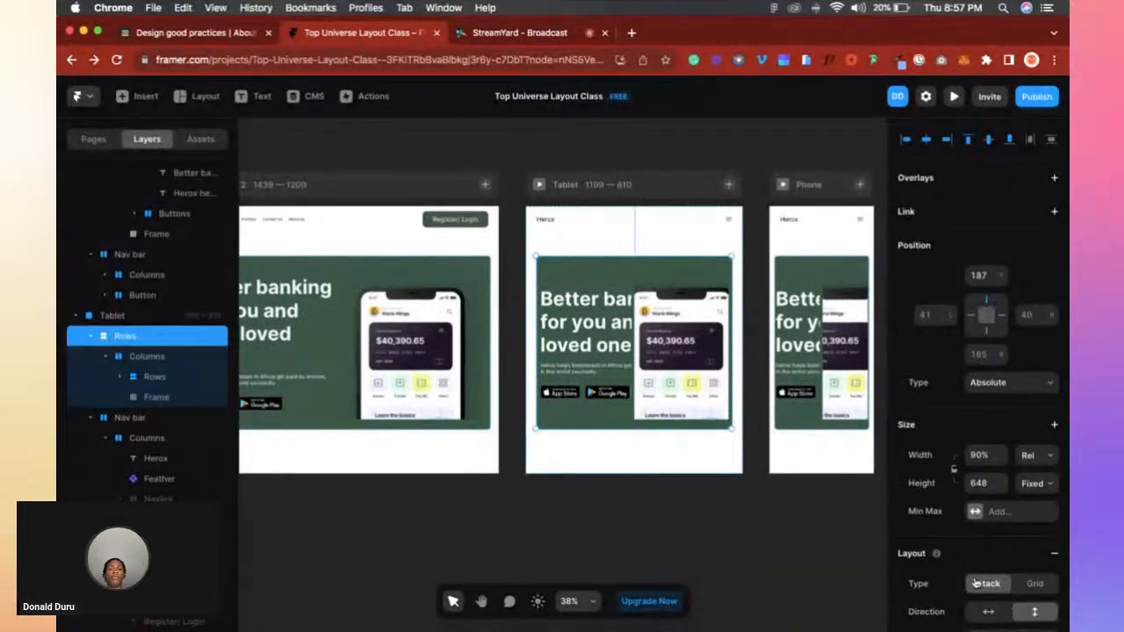
{"action": "left_click", "coordinate": [145, 358]}
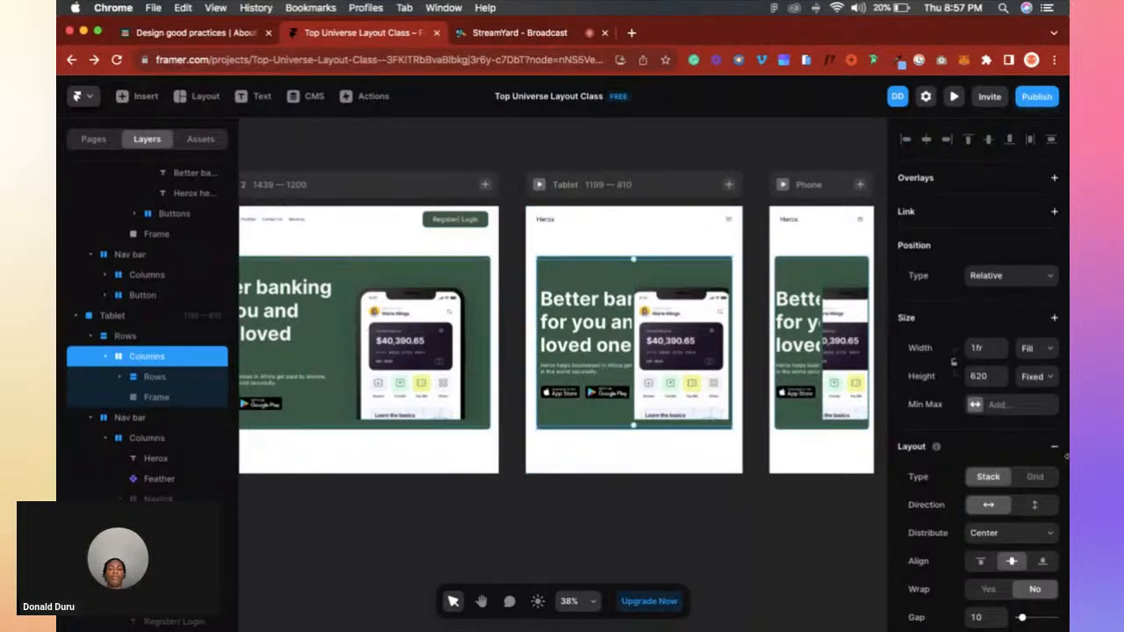
{"action": "left_click", "coordinate": [1034, 504]}
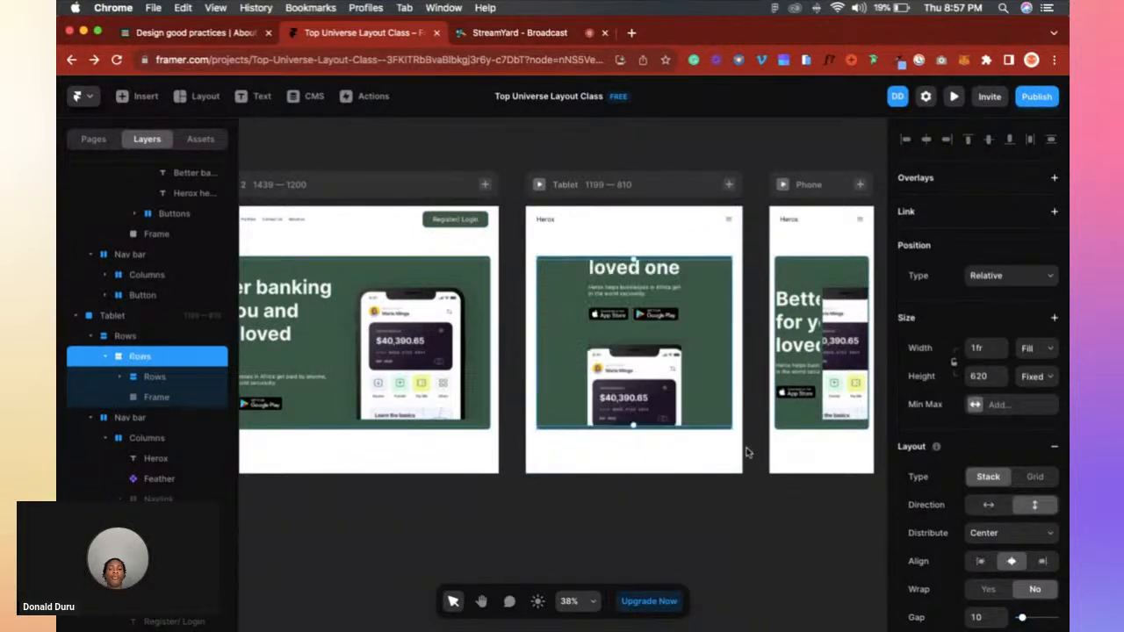
{"action": "scroll", "coordinate": [672, 340], "scroll_direction": "up", "scroll_amount": 3}
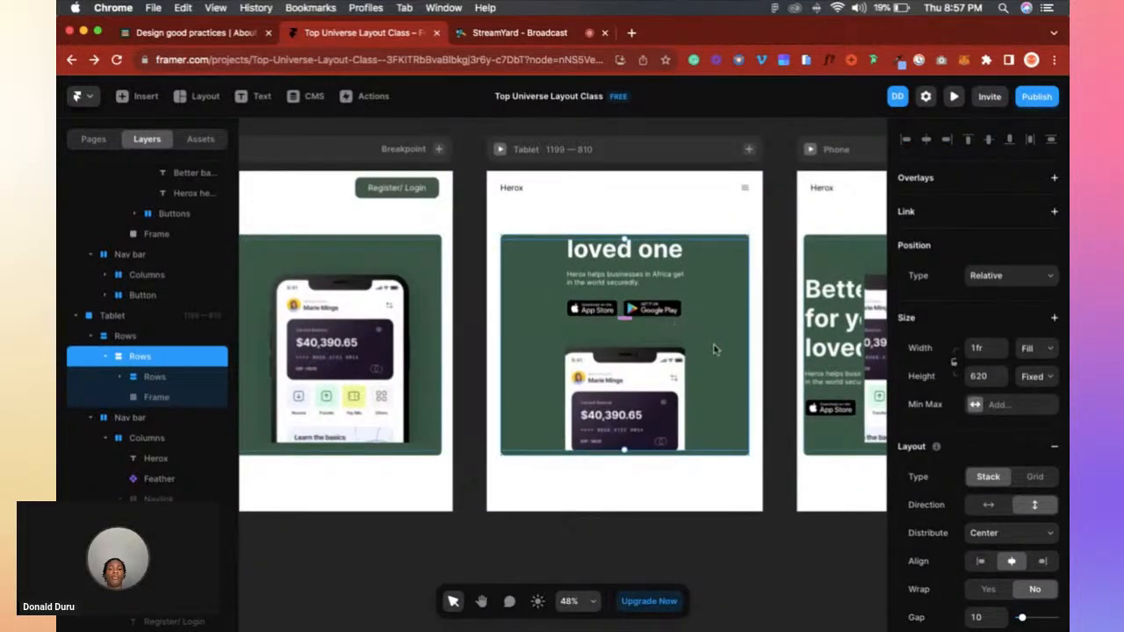
Set the distribution of both the green hero stack and its nested content stack in Tablet to Start.
{"action": "left_click", "coordinate": [122, 377]}
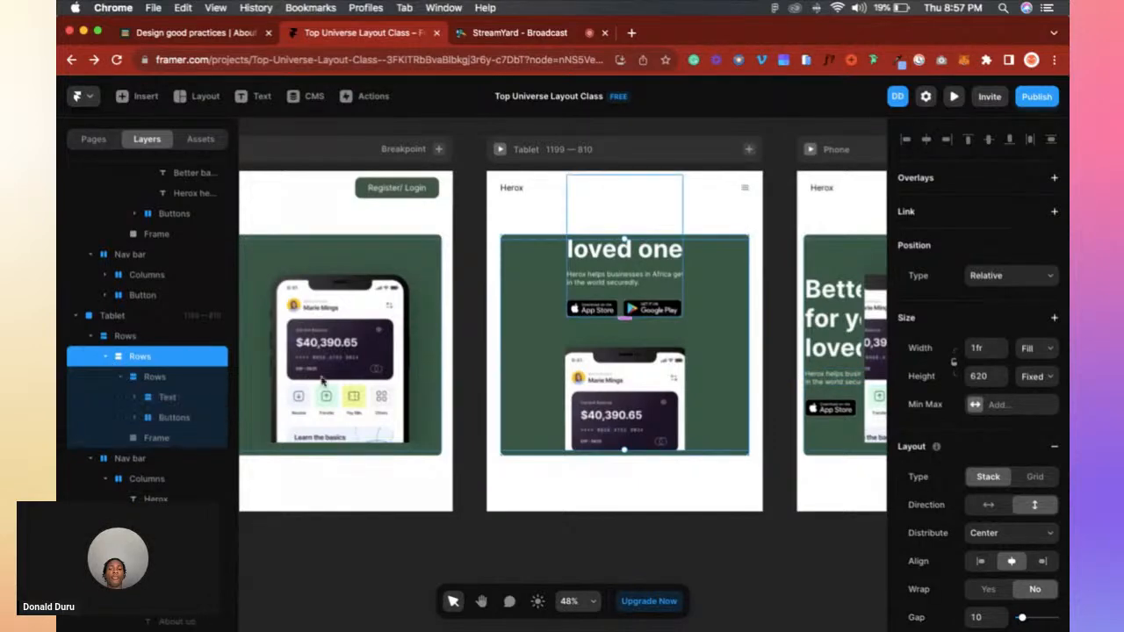
{"action": "left_click", "coordinate": [162, 338]}
{"action": "scroll", "coordinate": [1045, 519], "scroll_direction": "down", "scroll_amount": 1}
{"action": "left_click", "coordinate": [1015, 610]}
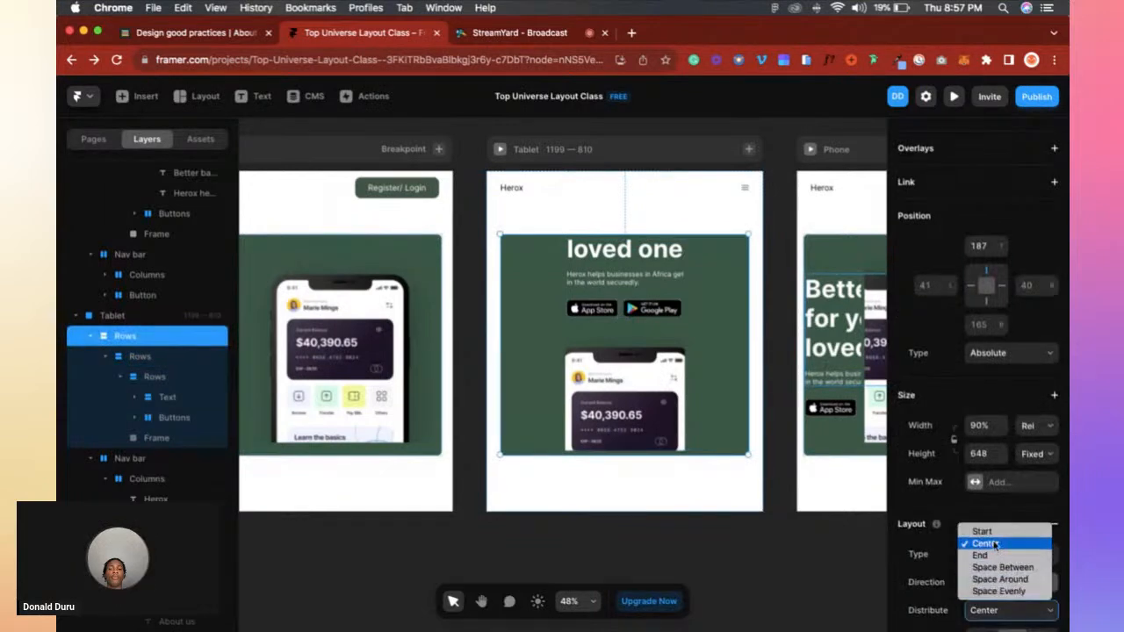
{"action": "left_click", "coordinate": [983, 532]}
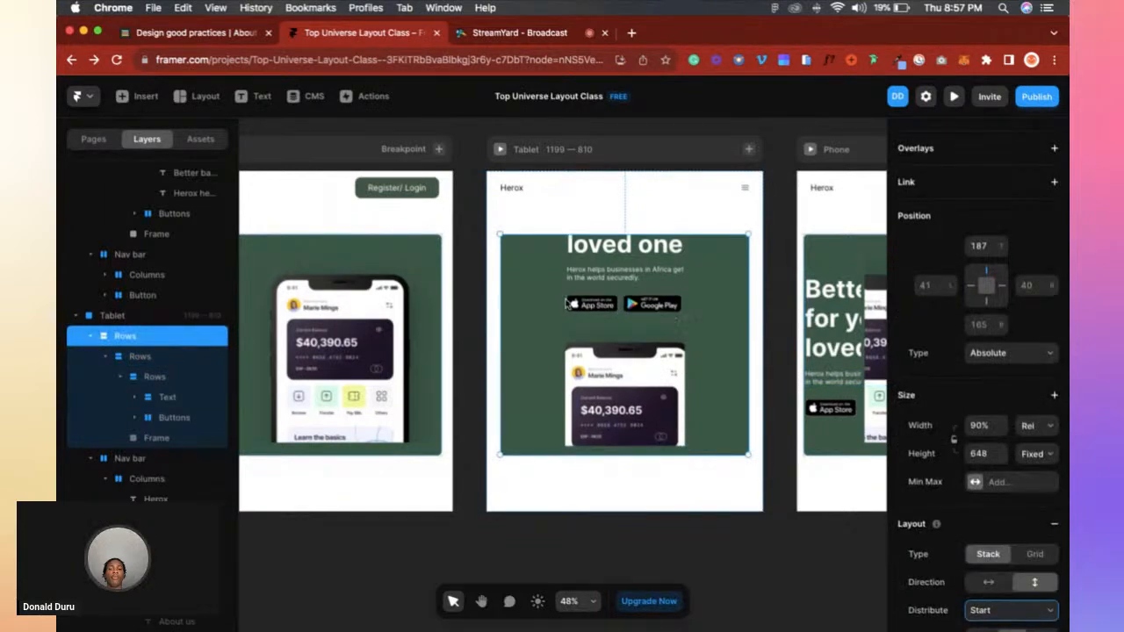
{"action": "left_click", "coordinate": [171, 357]}
{"action": "left_click", "coordinate": [1050, 534]}
{"action": "left_click", "coordinate": [1028, 526]}
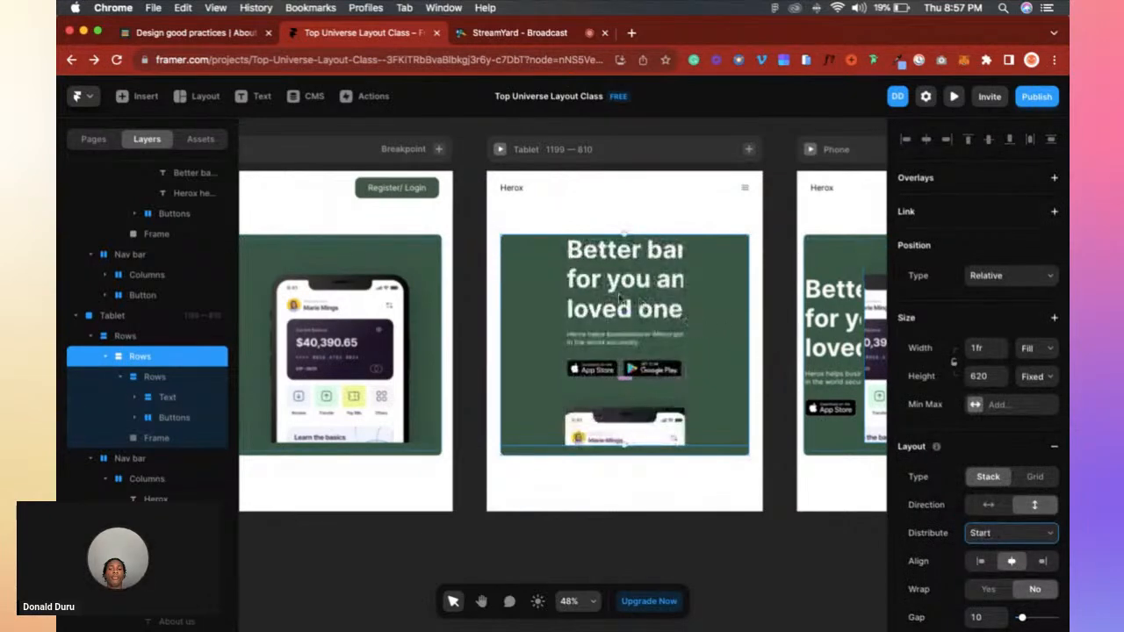
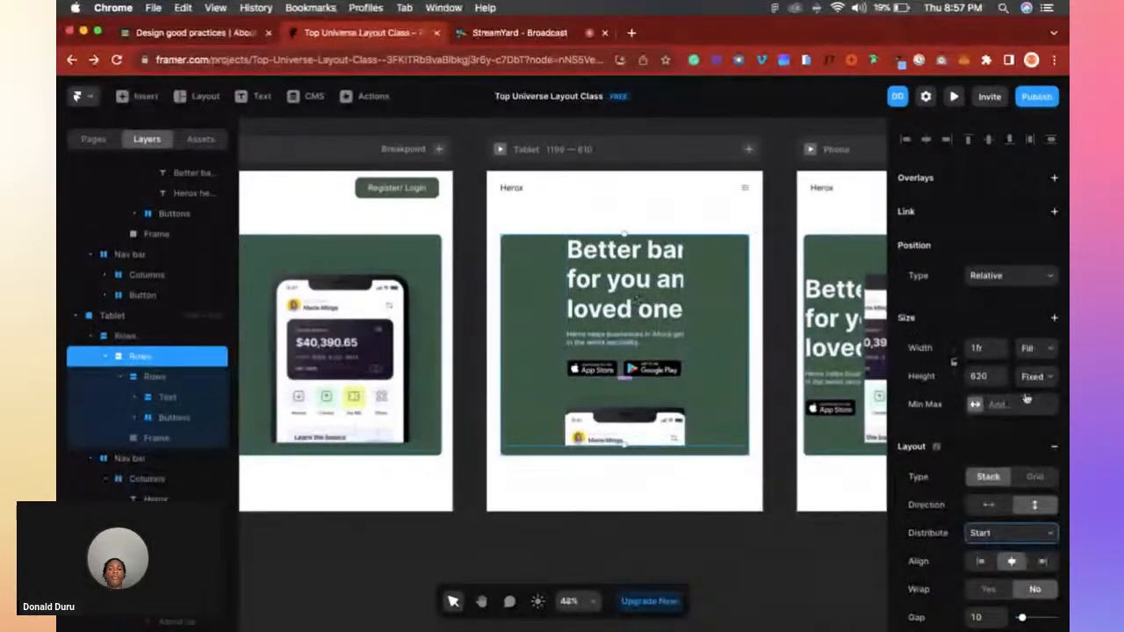
Set the width of the stack holding the text and store buttons in Tablet to 100%.
{"action": "left_click", "coordinate": [167, 376]}
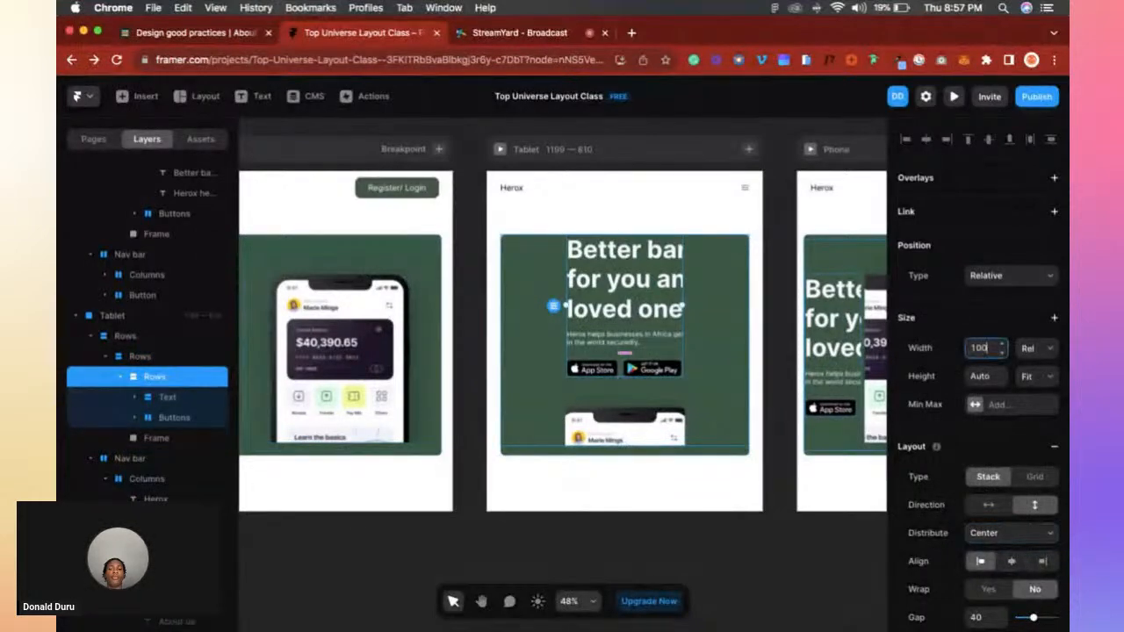
{"action": "key", "text": "Return"}
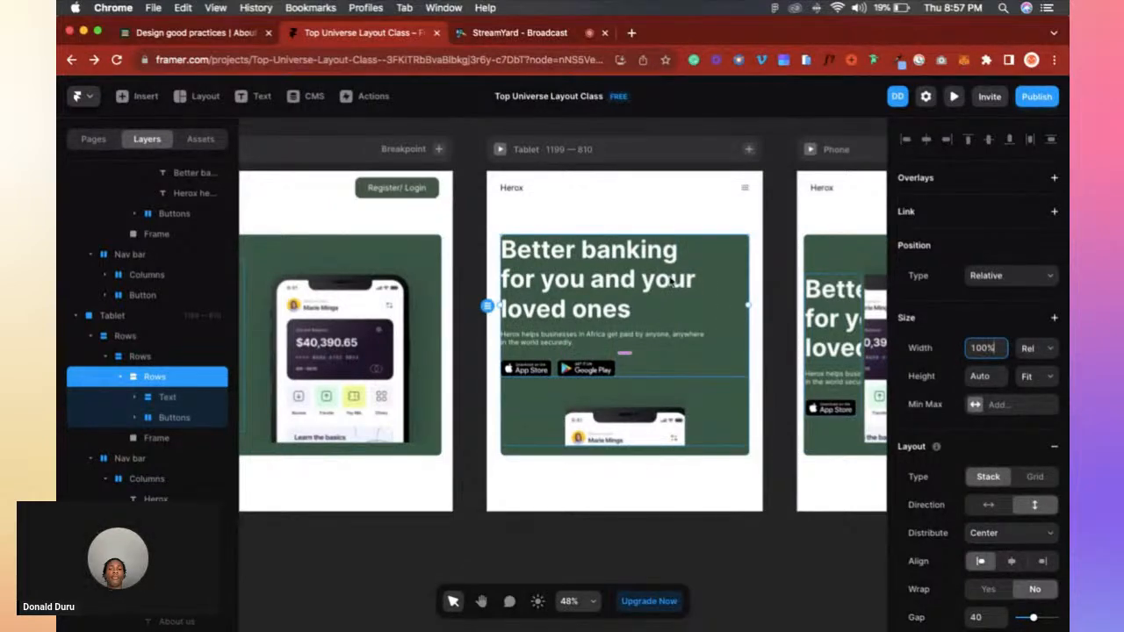
{"action": "scroll", "coordinate": [669, 279], "scroll_direction": "up", "scroll_amount": 5}
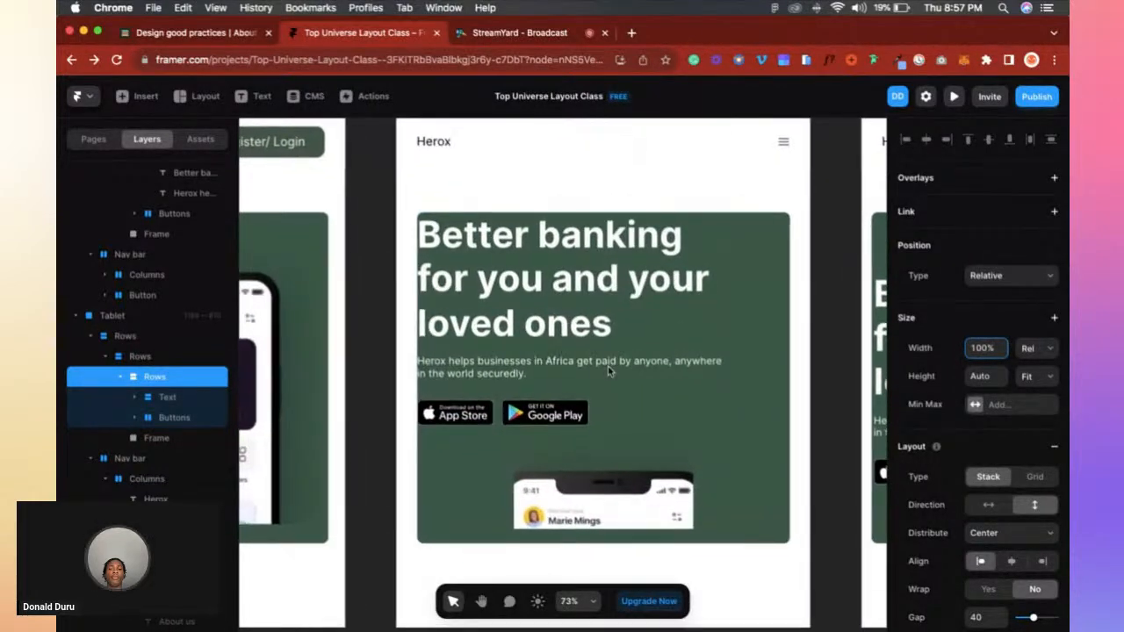
{"action": "scroll", "coordinate": [609, 370], "scroll_direction": "down", "scroll_amount": 5}
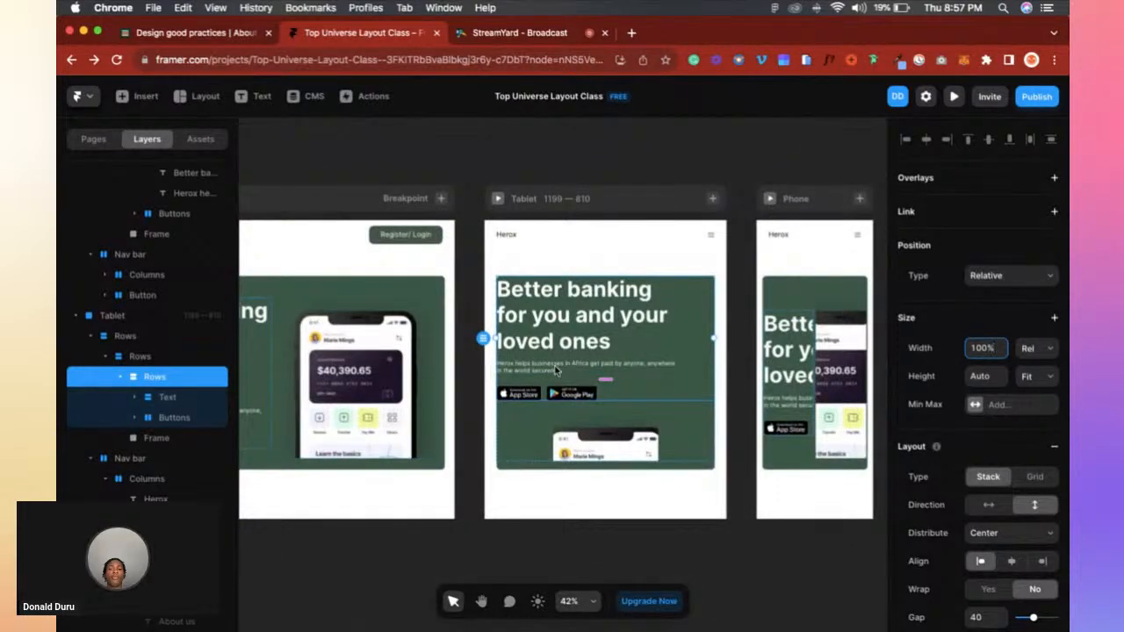
{"action": "scroll", "coordinate": [709, 387], "scroll_direction": "up", "scroll_amount": 5}
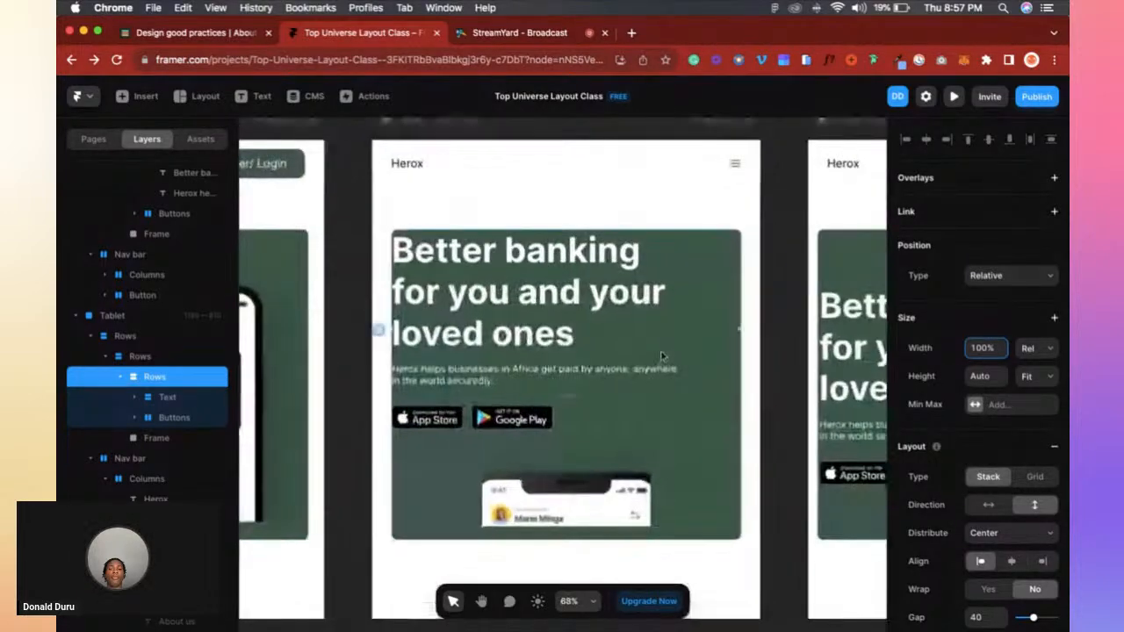
{"action": "scroll", "coordinate": [576, 361], "scroll_direction": "down", "scroll_amount": 3}
{"action": "scroll", "coordinate": [576, 361], "scroll_direction": "up", "scroll_amount": 3}
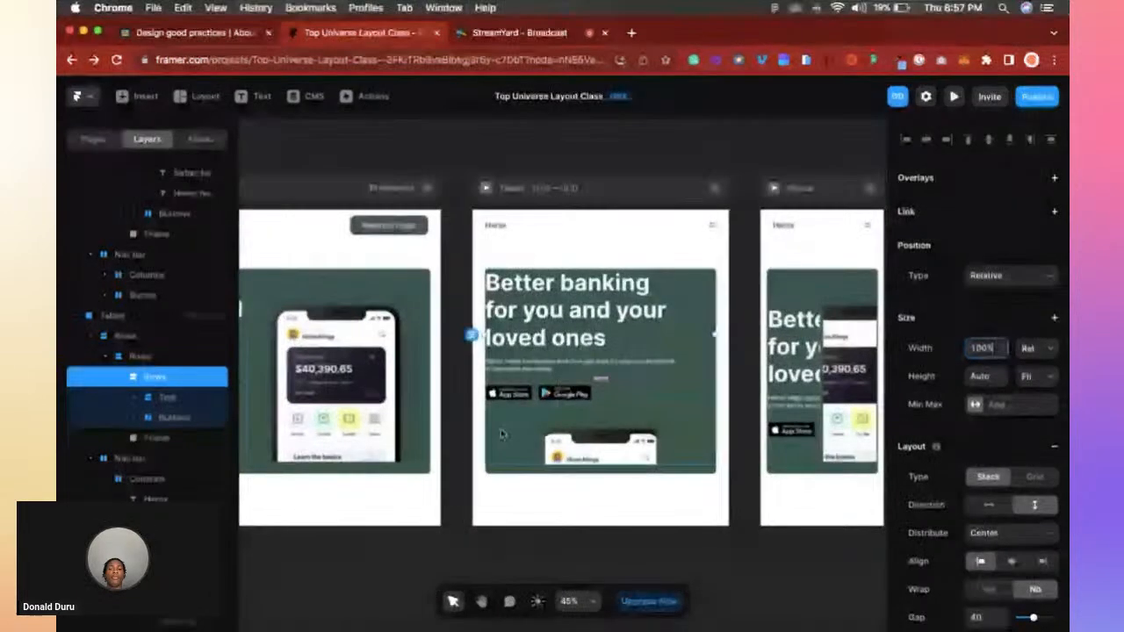
Give the green hero frame in the Tablet breakpoint a padding of 24.
{"action": "left_click", "coordinate": [130, 337]}
{"action": "scroll", "coordinate": [975, 378], "scroll_direction": "down", "scroll_amount": 10}
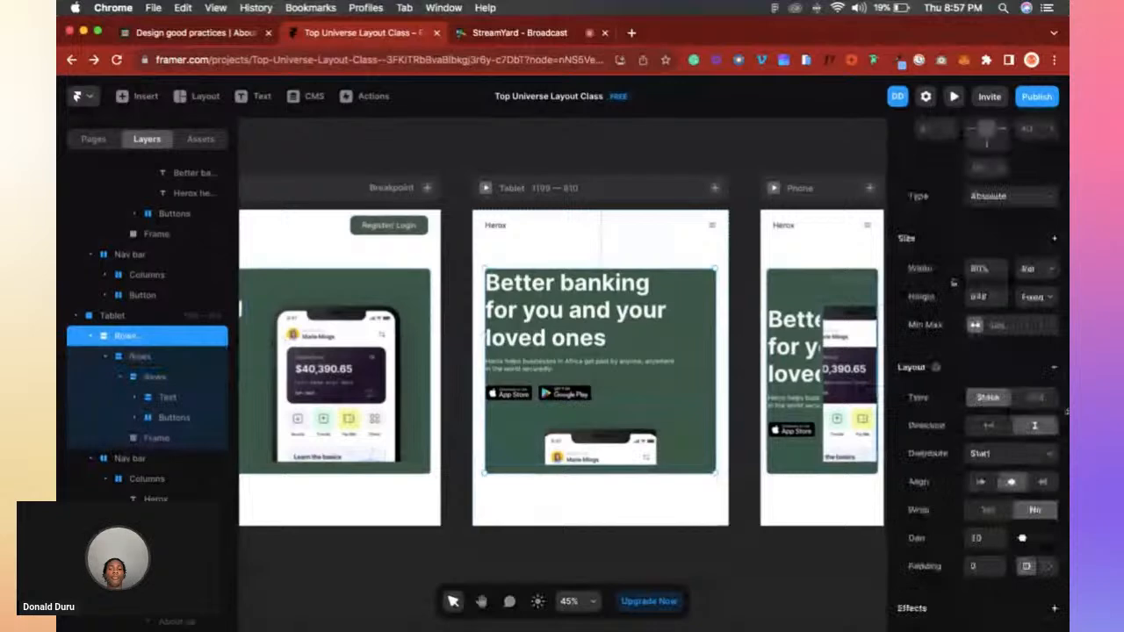
{"action": "scroll", "coordinate": [1008, 405], "scroll_direction": "up", "scroll_amount": 2}
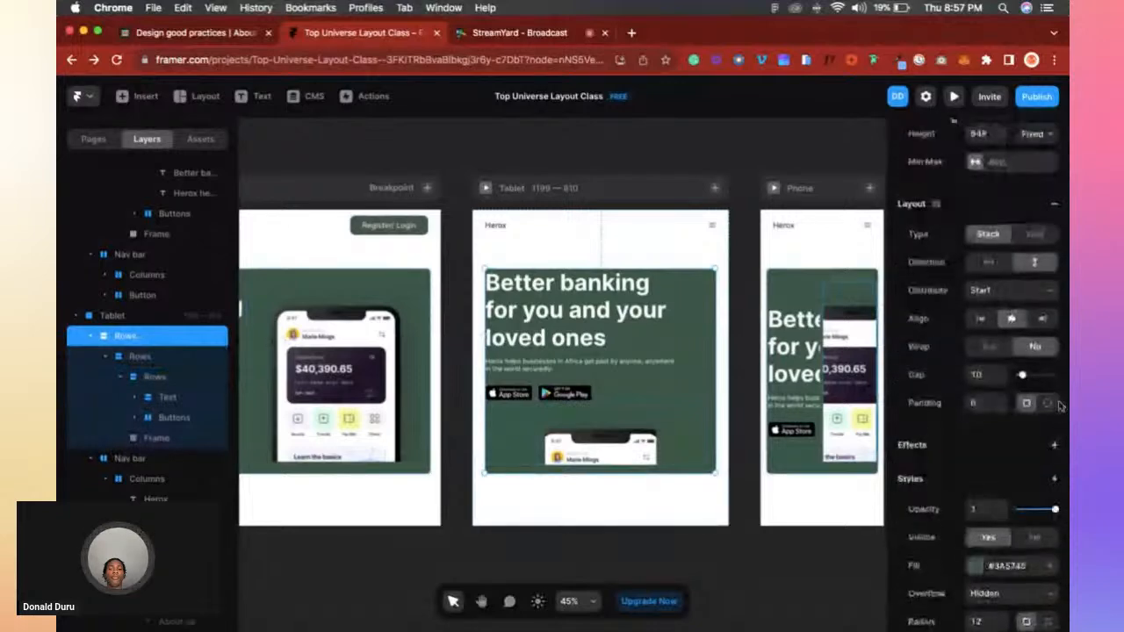
{"action": "left_click", "coordinate": [988, 403]}
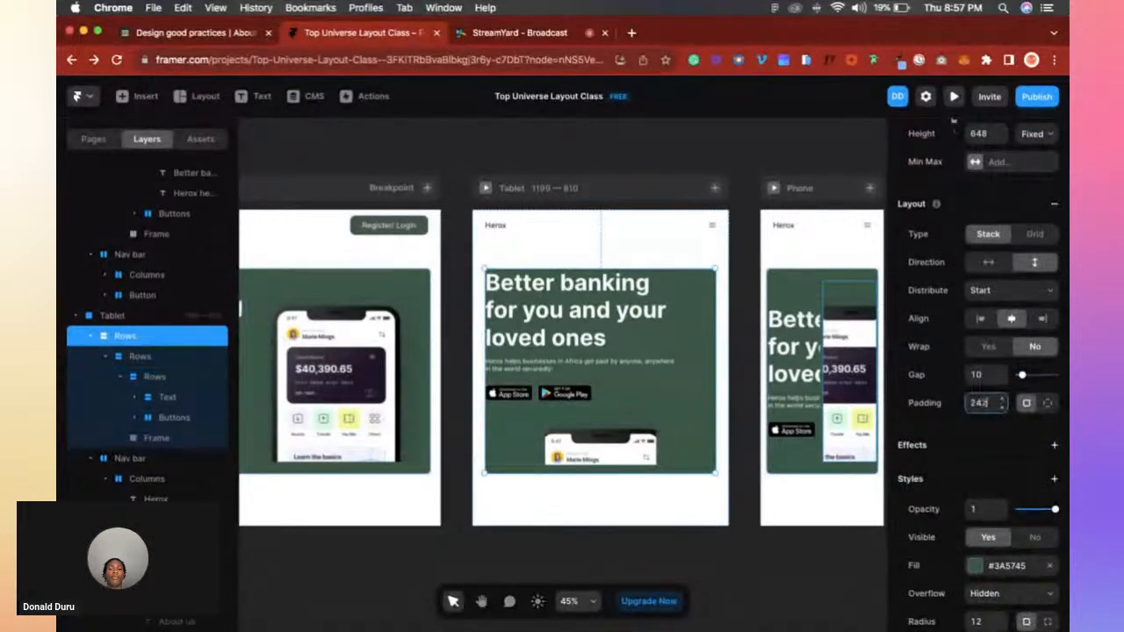
{"action": "type", "text": "242"}
{"action": "key", "text": "BackSpace"}
{"action": "key", "text": "Return"}
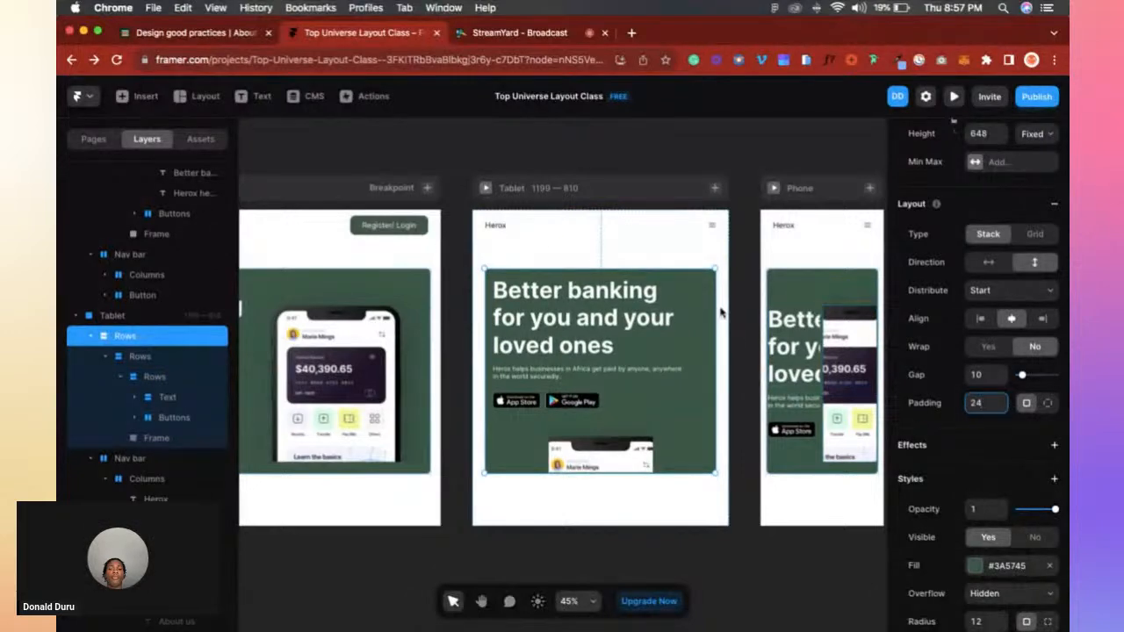
{"action": "scroll", "coordinate": [718, 314], "scroll_direction": "up", "scroll_amount": 3}
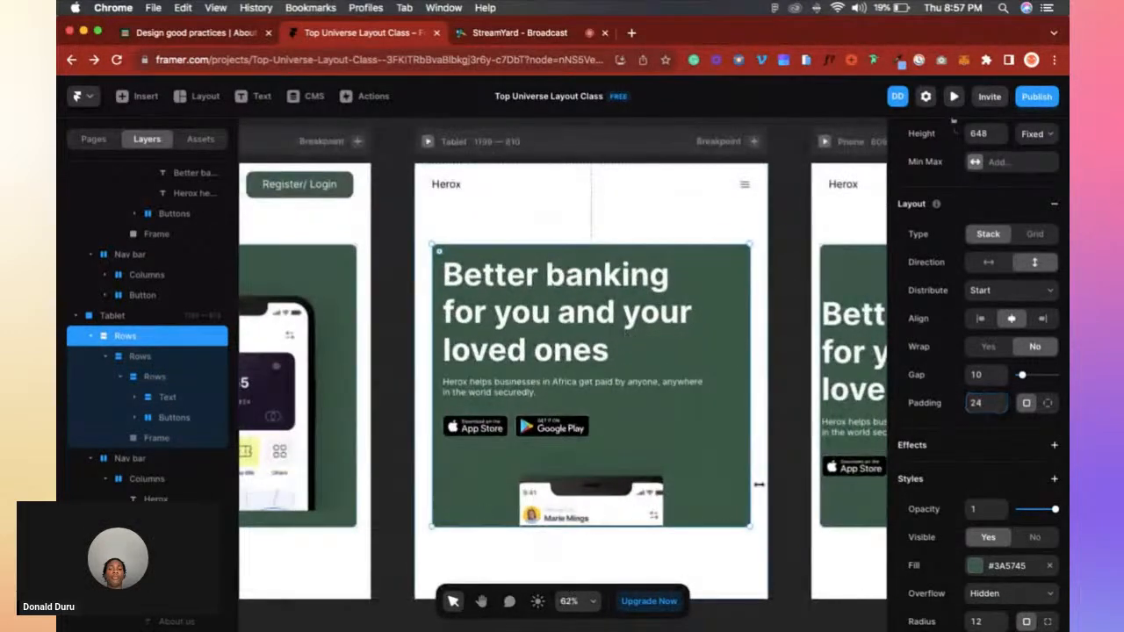
Set the heights of the green hero frame and its nested content stack in Tablet to Fit Content.
{"action": "scroll", "coordinate": [994, 245], "scroll_direction": "up", "scroll_amount": 2}
{"action": "left_click", "coordinate": [1030, 210]}
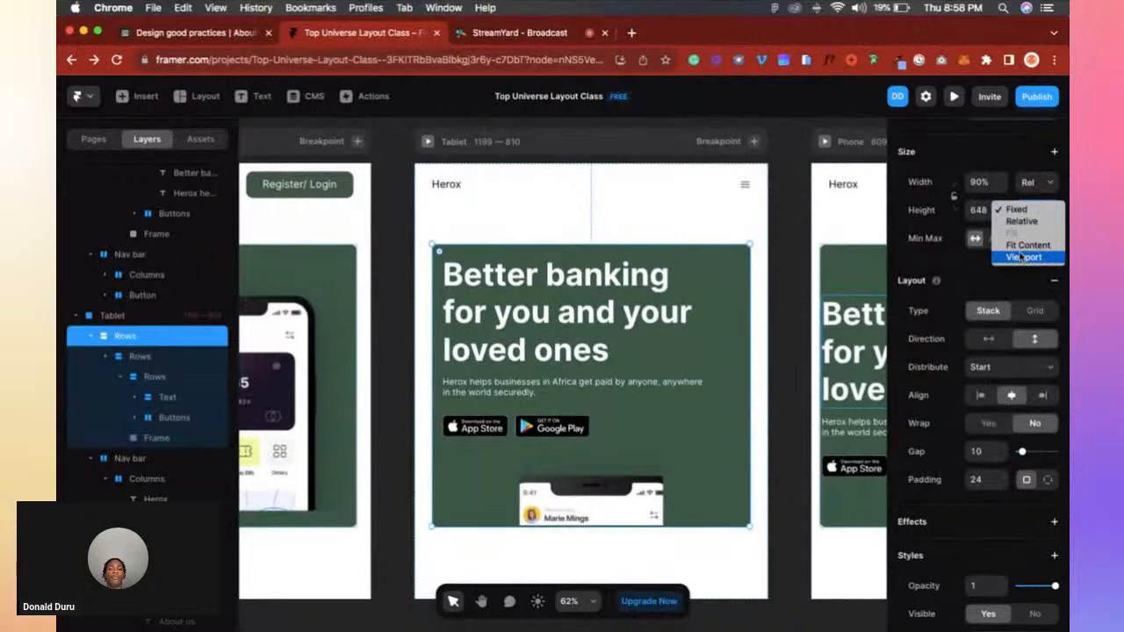
{"action": "left_click", "coordinate": [1020, 246]}
{"action": "scroll", "coordinate": [632, 360], "scroll_direction": "down", "scroll_amount": 2}
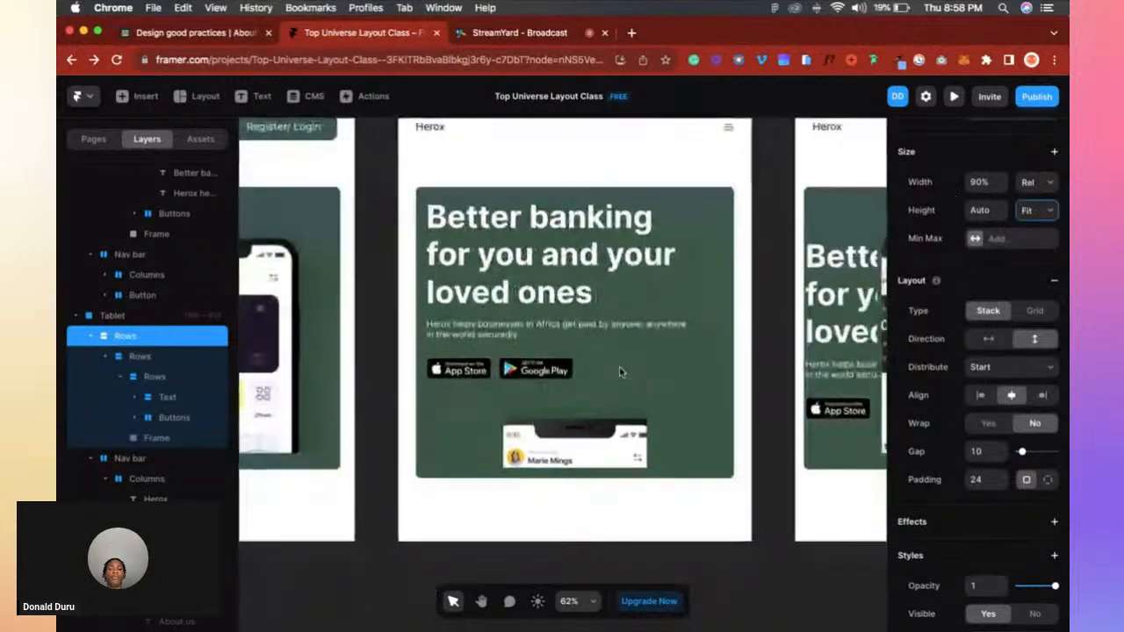
{"action": "double_click", "coordinate": [558, 425]}
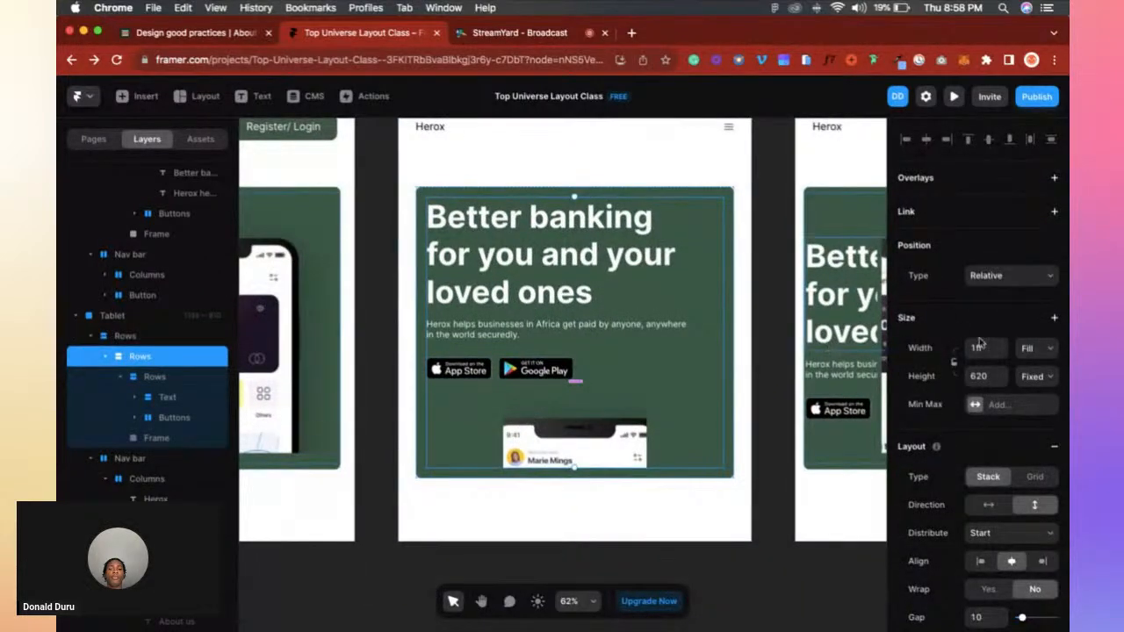
{"action": "left_click", "coordinate": [1035, 377]}
{"action": "left_click", "coordinate": [1027, 411]}
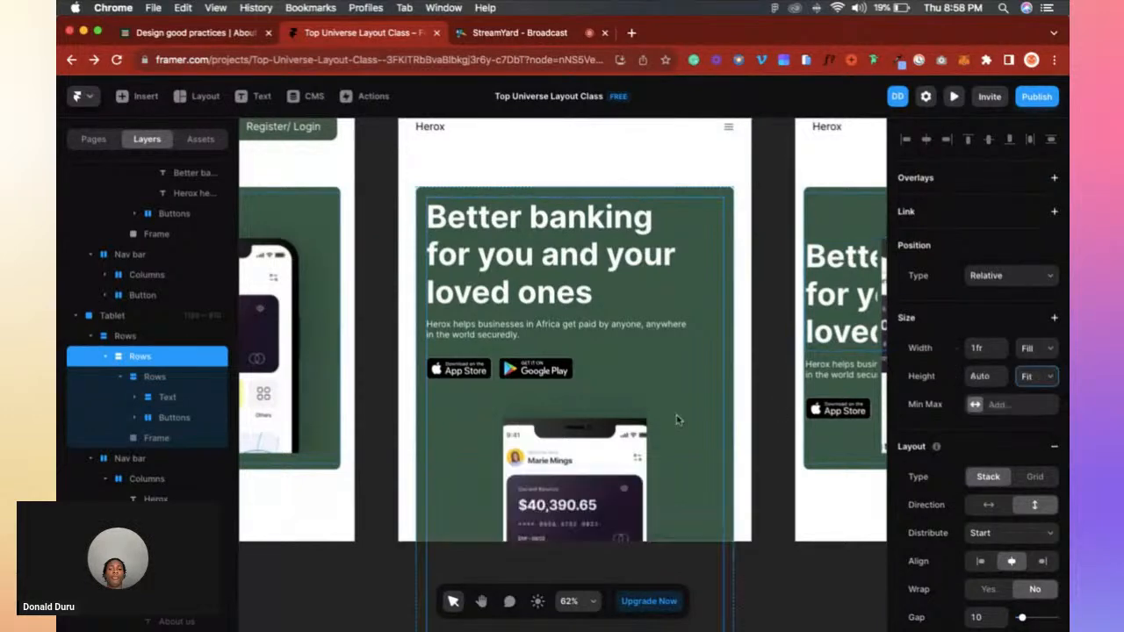
{"action": "scroll", "coordinate": [729, 360], "scroll_direction": "down", "scroll_amount": 3}
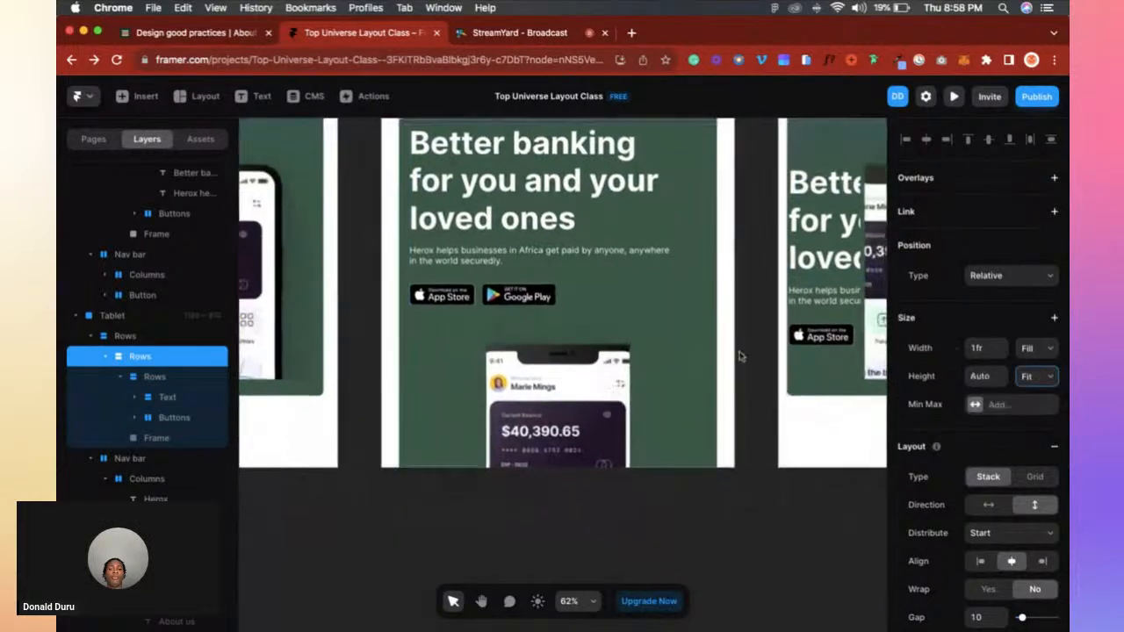
Set the height of the whole Tablet breakpoint to Fit Content.
{"action": "left_click", "coordinate": [735, 453]}
{"action": "scroll", "coordinate": [734, 448], "scroll_direction": "up", "scroll_amount": 5}
{"action": "scroll", "coordinate": [734, 448], "scroll_direction": "up", "scroll_amount": 3}
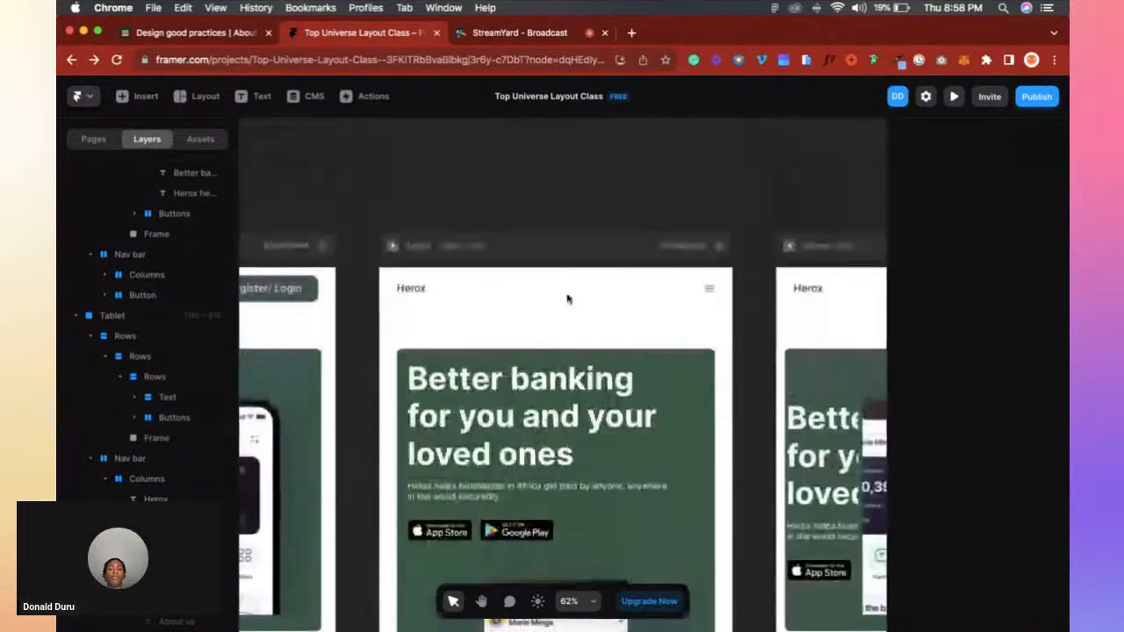
{"action": "left_click", "coordinate": [540, 250]}
{"action": "left_click", "coordinate": [1036, 332]}
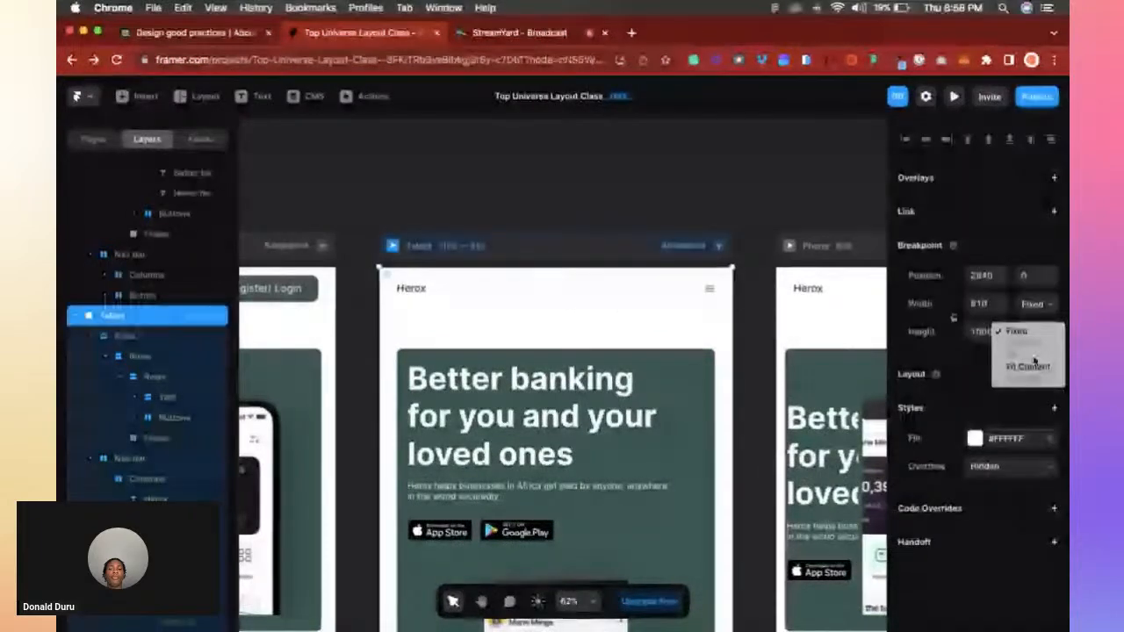
{"action": "left_click", "coordinate": [1029, 365]}
{"action": "scroll", "coordinate": [492, 403], "scroll_direction": "down", "scroll_amount": 5}
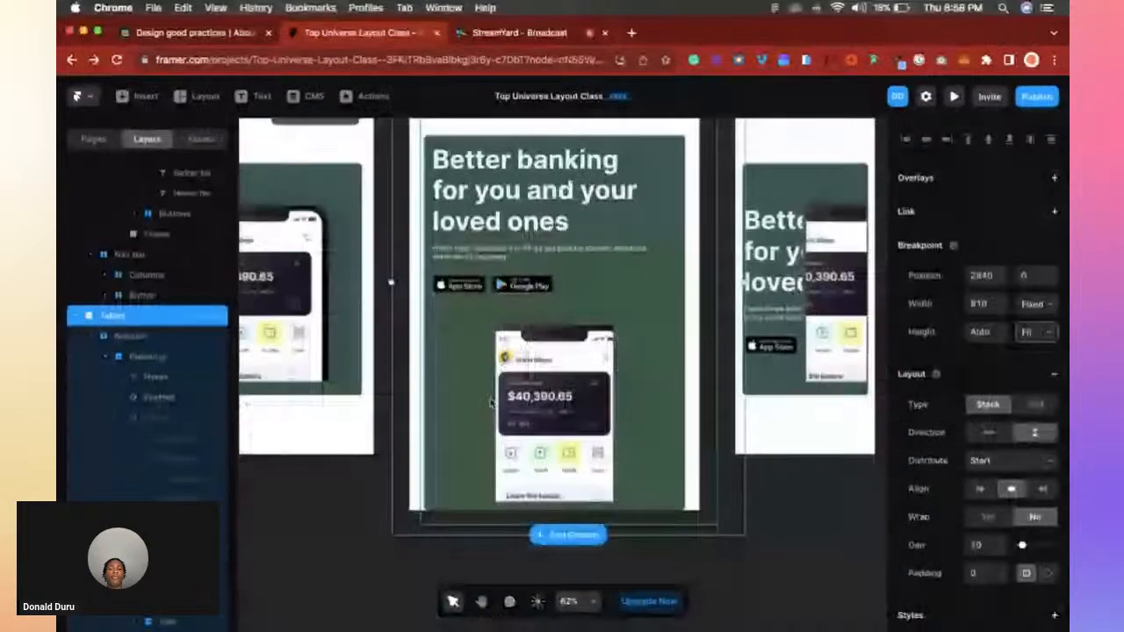
{"action": "scroll", "coordinate": [492, 403], "scroll_direction": "down", "scroll_amount": 3}
Set the width of the phone image frame in Tablet to 100%.
{"action": "left_click", "coordinate": [537, 400]}
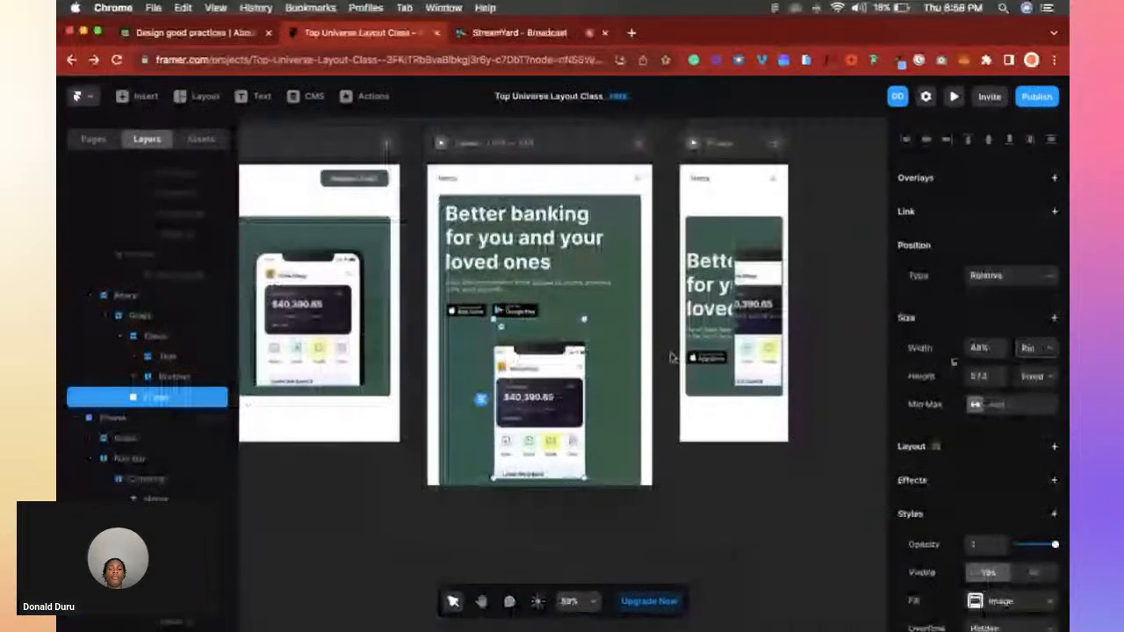
{"action": "left_click", "coordinate": [996, 356]}
{"action": "type", "text": "10"}
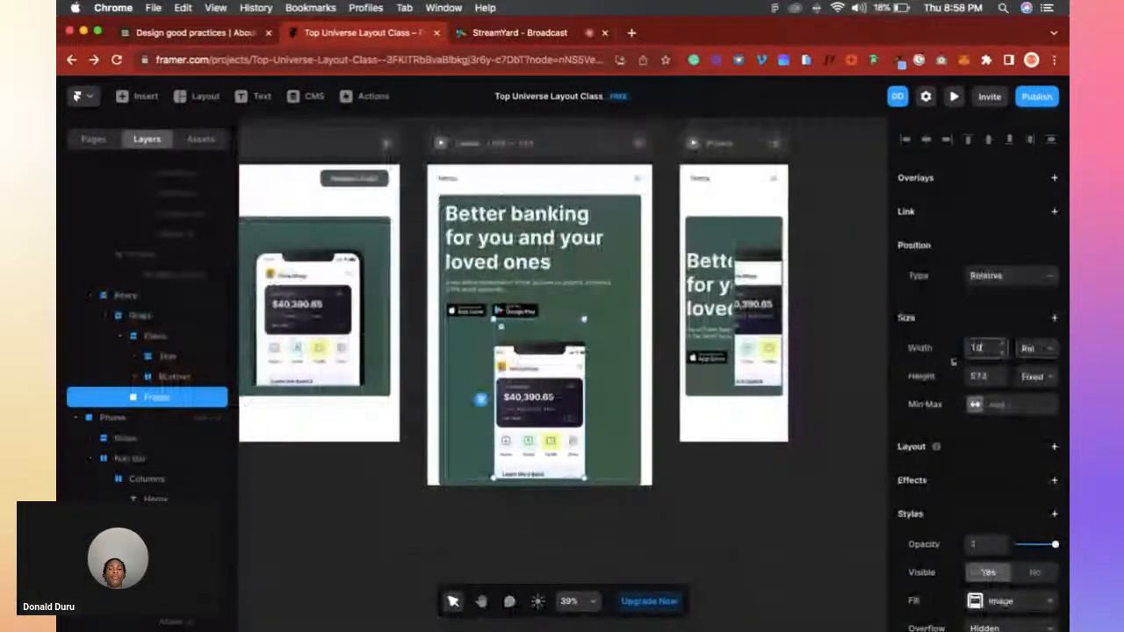
{"action": "type", "text": "0"}
{"action": "key", "text": "Return"}
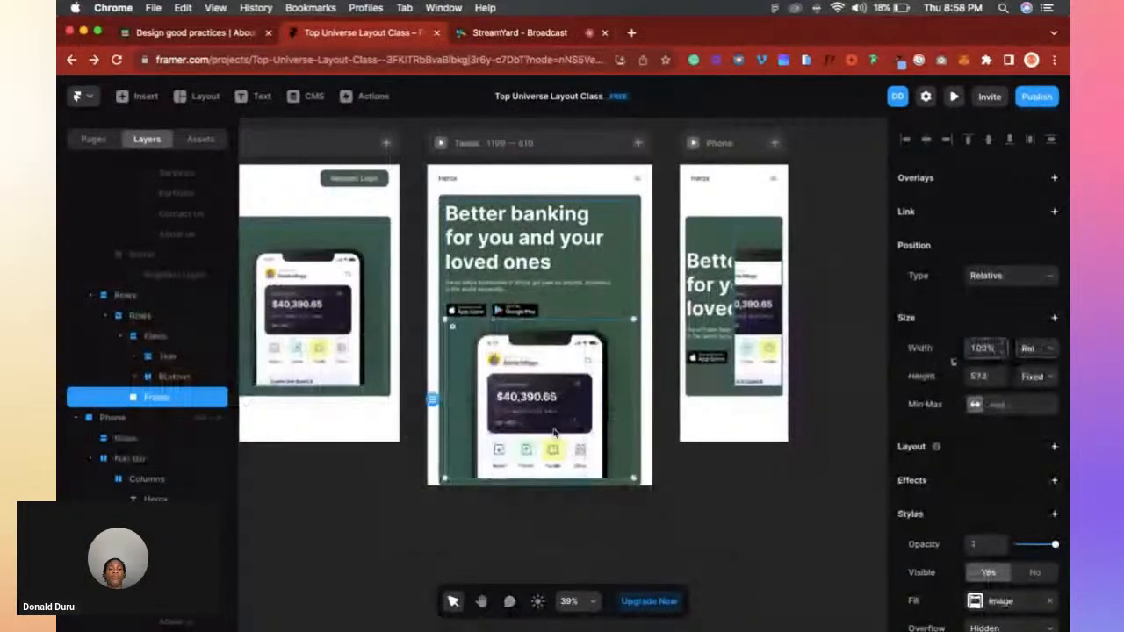
{"action": "scroll", "coordinate": [518, 369], "scroll_direction": "up", "scroll_amount": 3}
{"action": "key", "text": "Escape"}
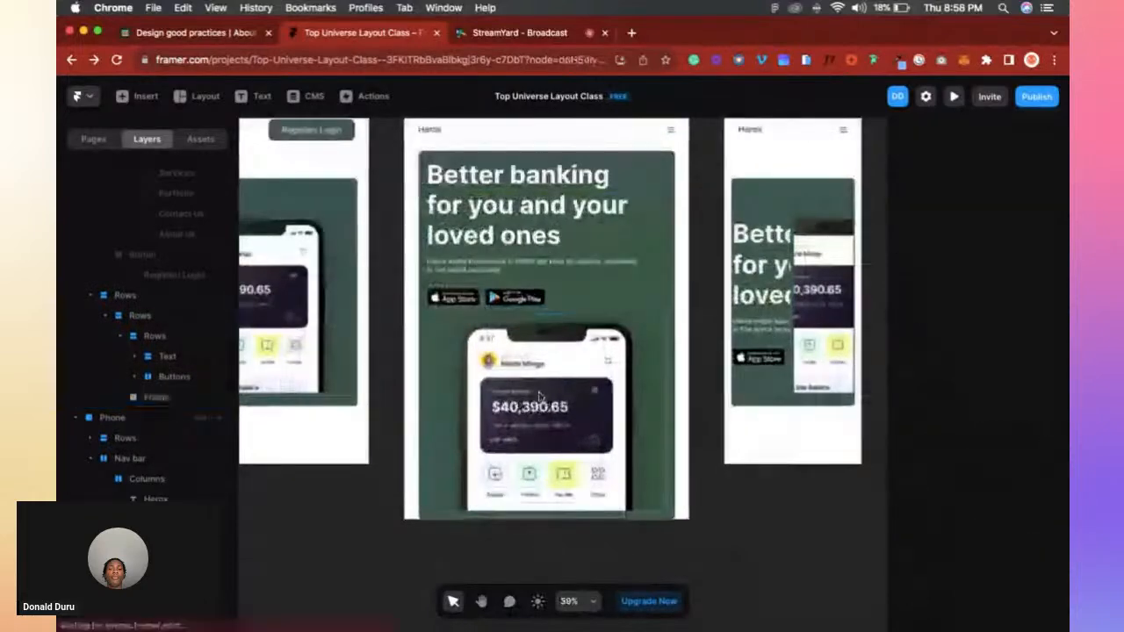
Set the gap of the Tablet hero's content stack, between the text block and phone image, to 40.
{"action": "left_click", "coordinate": [539, 395]}
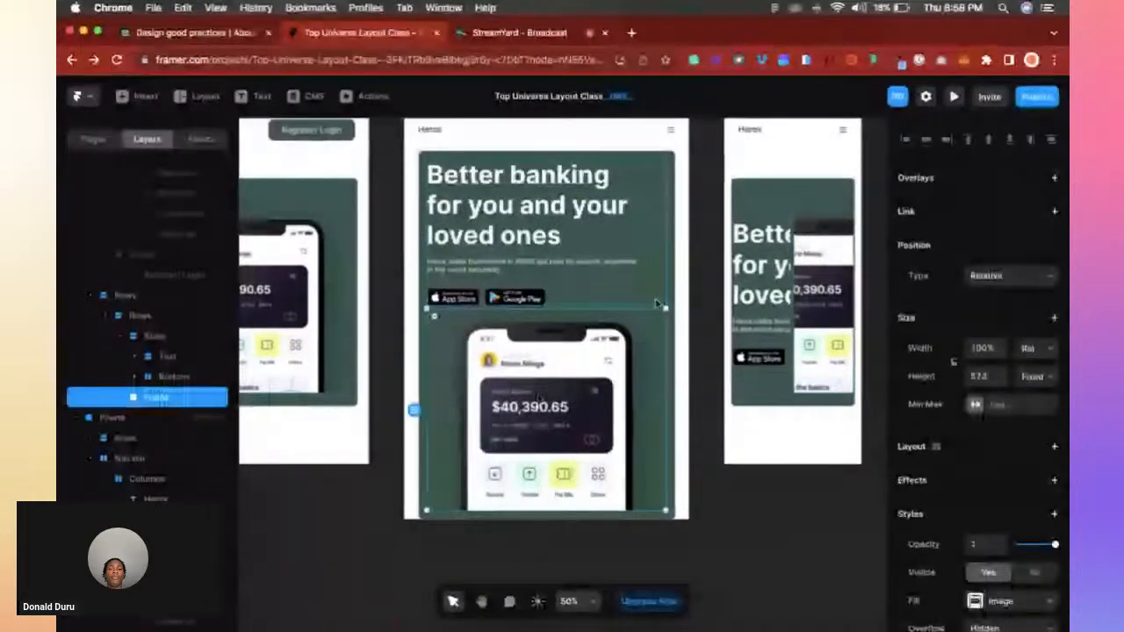
{"action": "left_click", "coordinate": [456, 303]}
{"action": "left_click", "coordinate": [141, 316]}
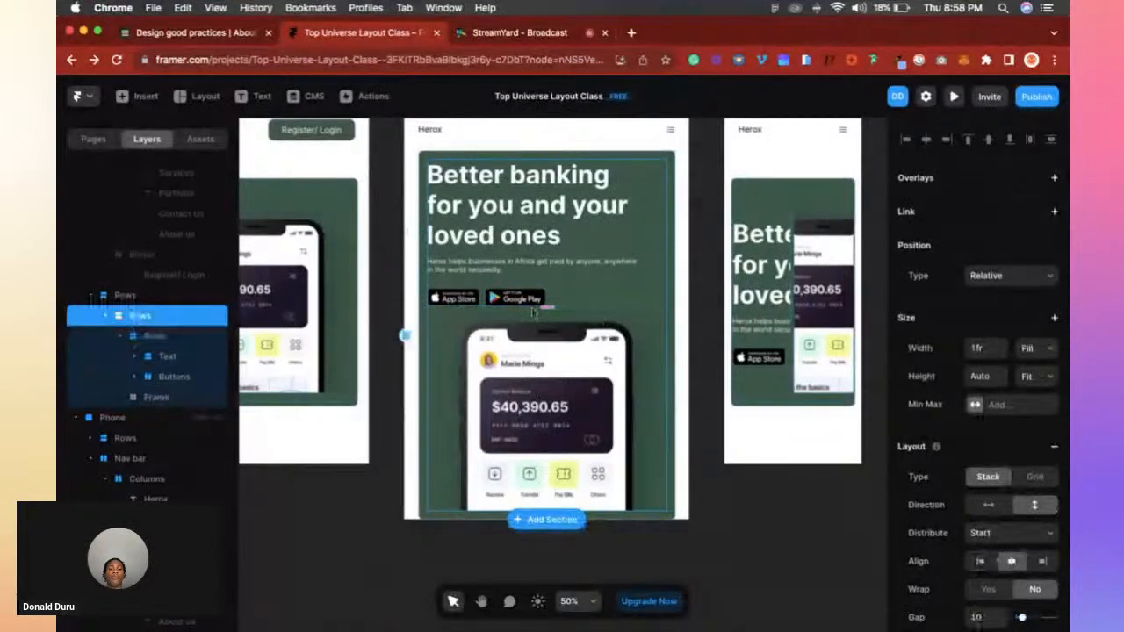
{"action": "scroll", "coordinate": [1067, 508], "scroll_direction": "down", "scroll_amount": 2}
{"action": "left_click", "coordinate": [977, 535]}
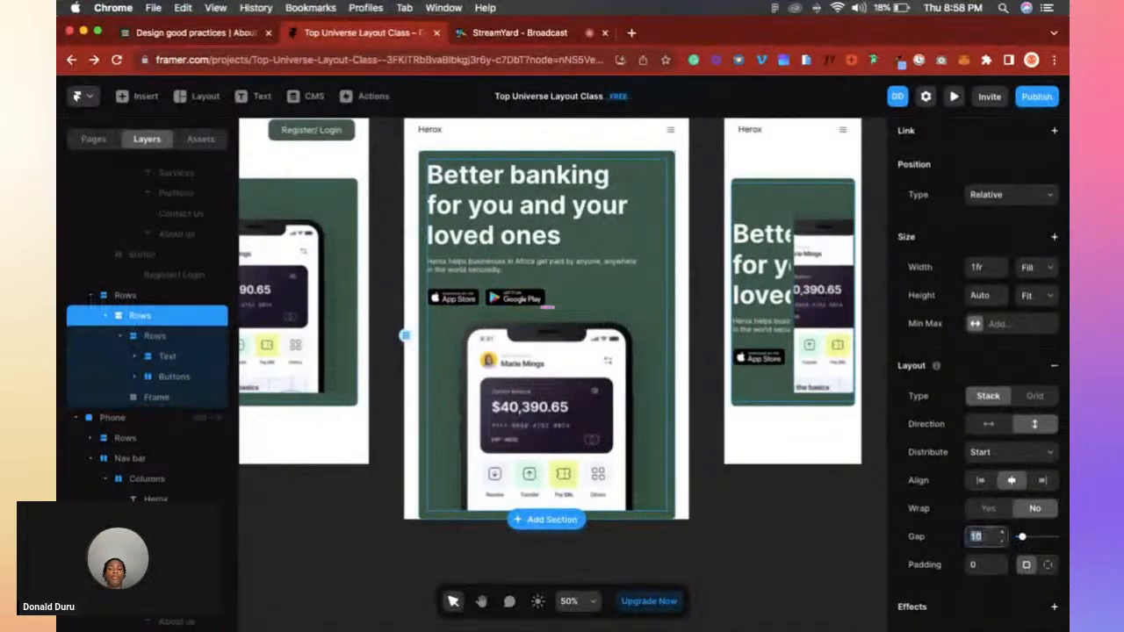
{"action": "type", "text": "16"}
{"action": "key", "text": "Return"}
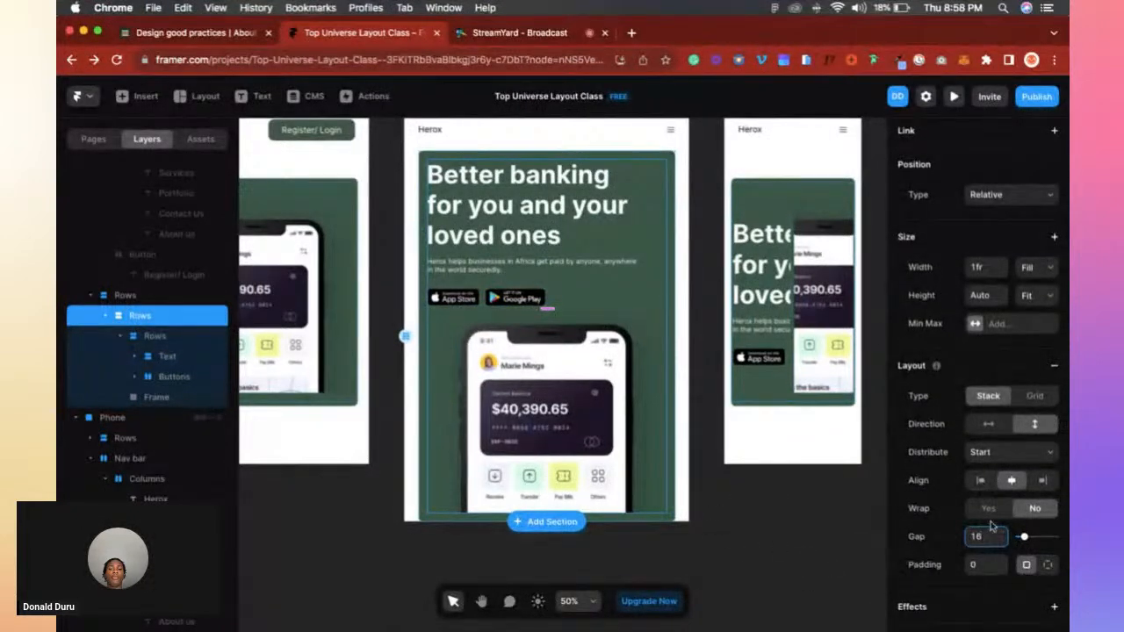
{"action": "type", "text": "40"}
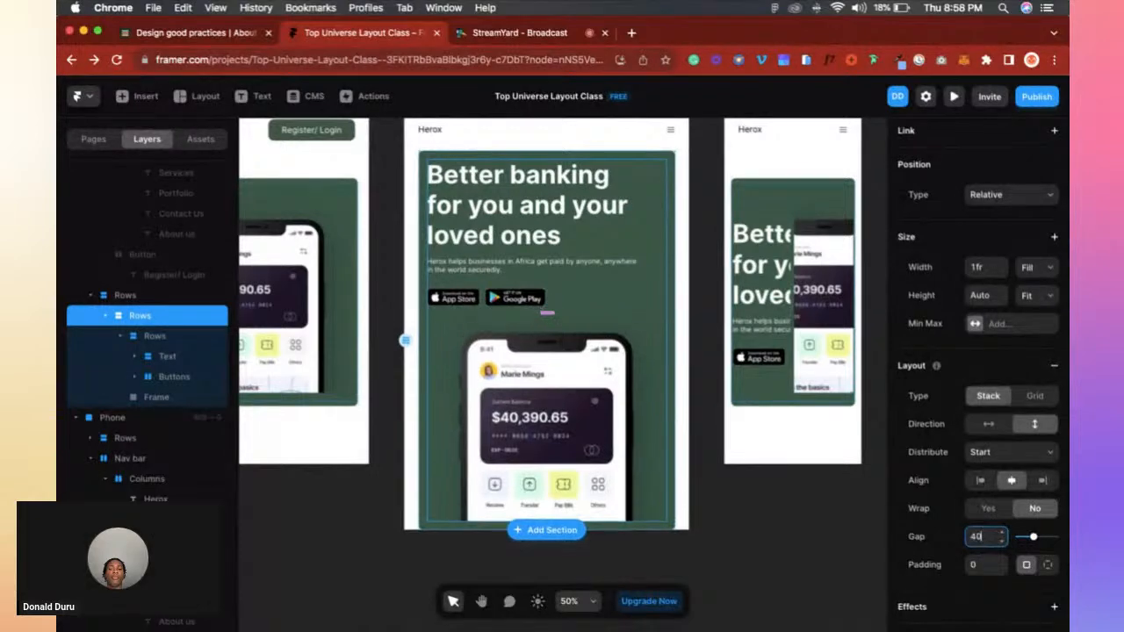
{"action": "left_click", "coordinate": [778, 527]}
Switch the content stack inside the Phone breakpoint's green hero frame to a vertical direction.
{"action": "scroll", "coordinate": [782, 509], "scroll_direction": "up", "scroll_amount": 2}
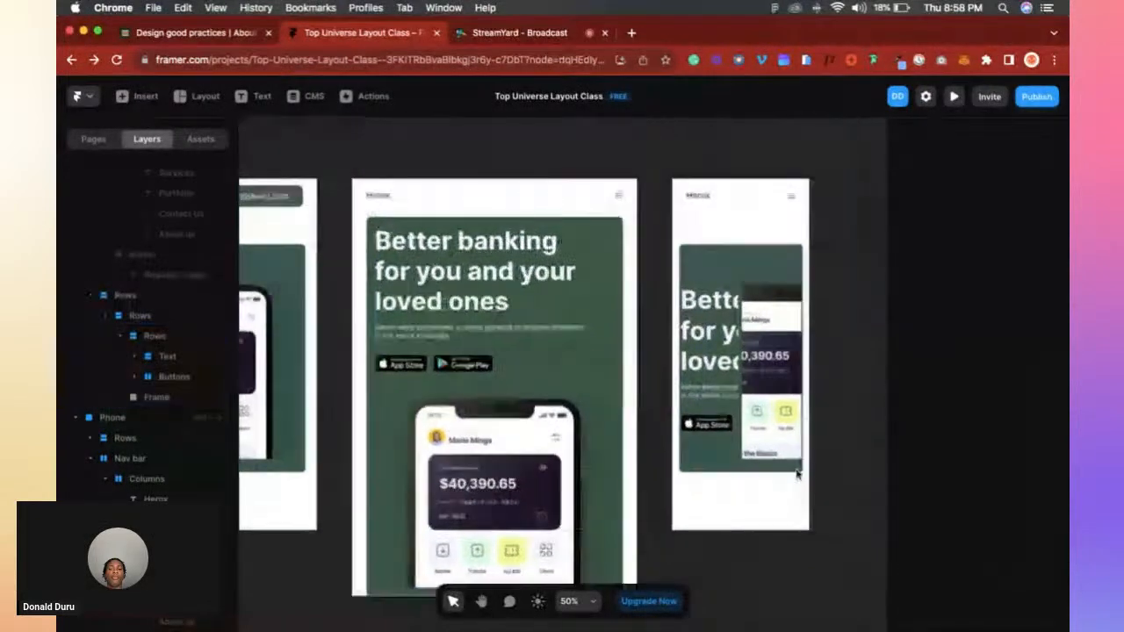
{"action": "left_click", "coordinate": [704, 274]}
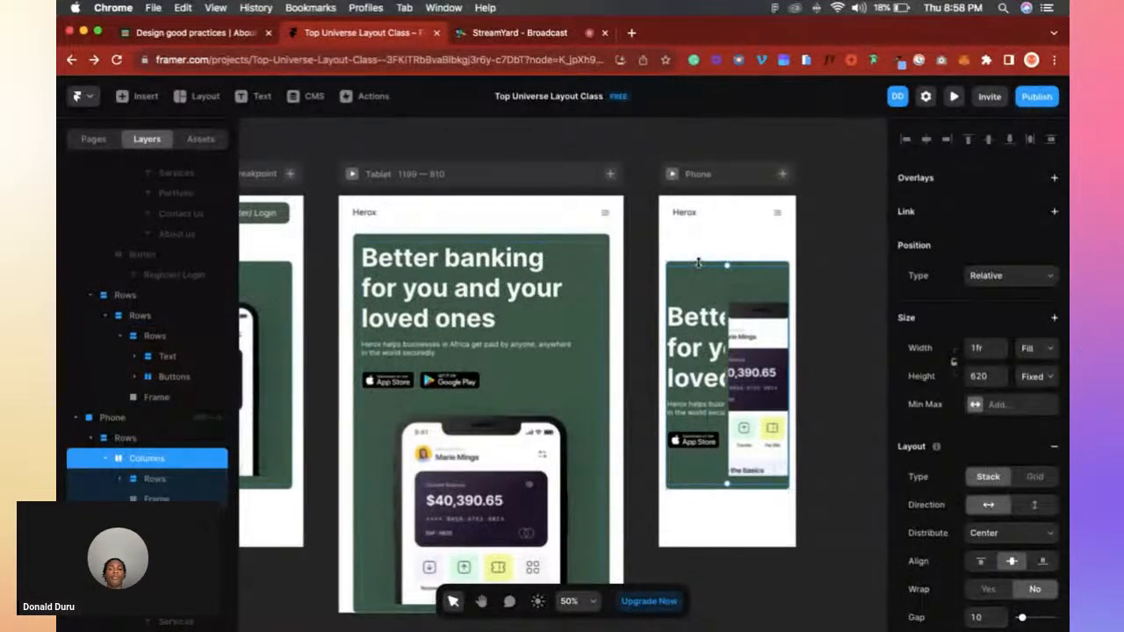
{"action": "left_click", "coordinate": [127, 437]}
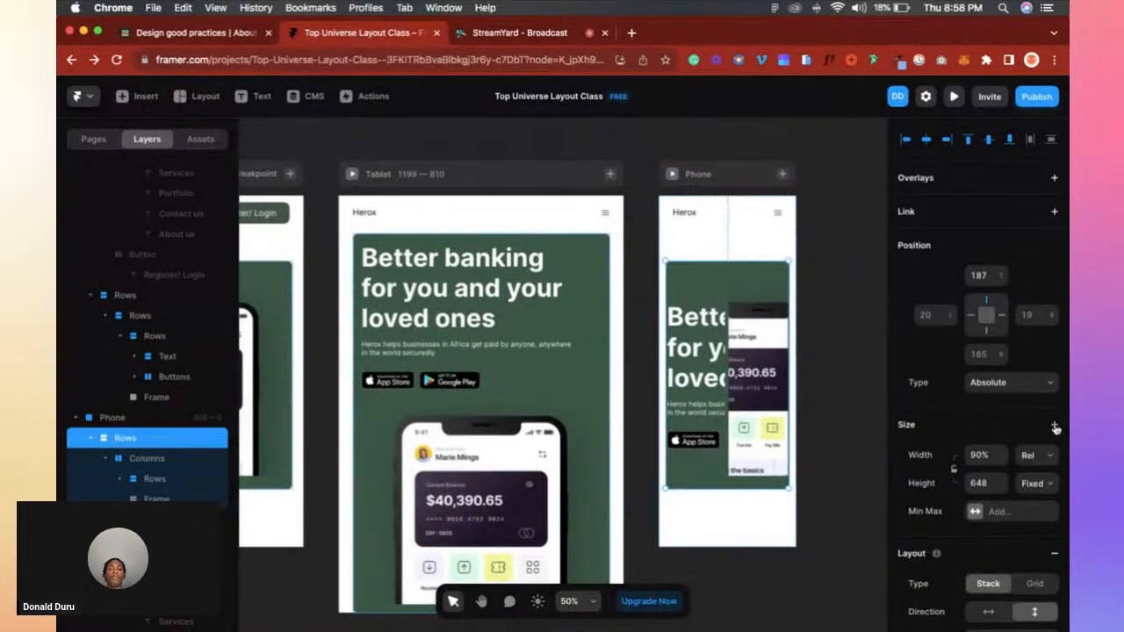
{"action": "scroll", "coordinate": [1050, 448], "scroll_direction": "down", "scroll_amount": 3}
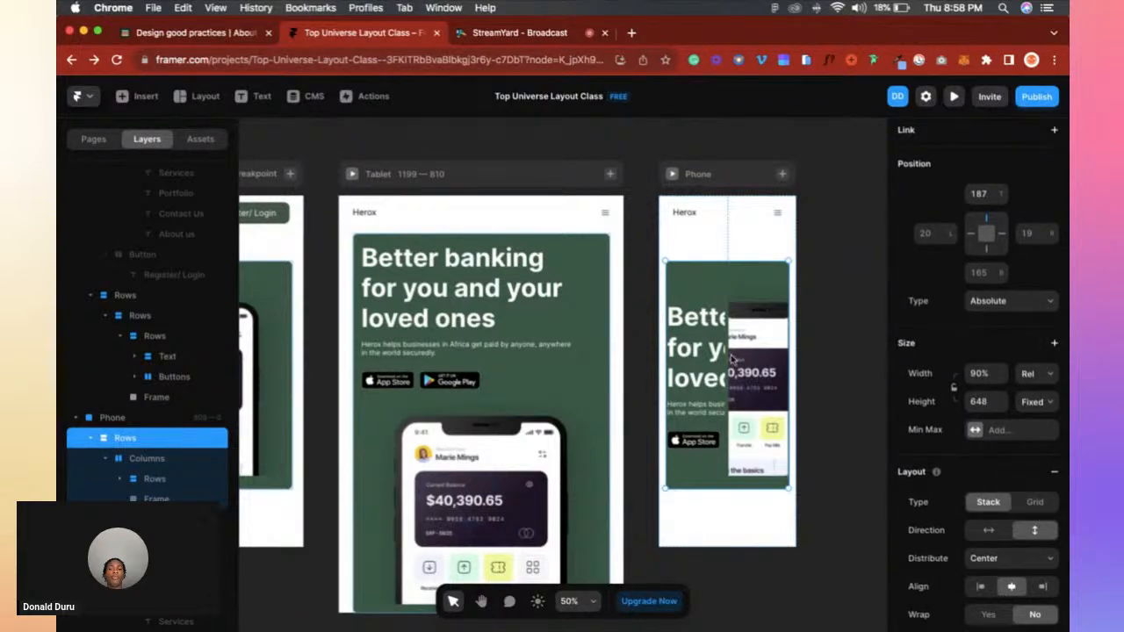
{"action": "left_click", "coordinate": [141, 458]}
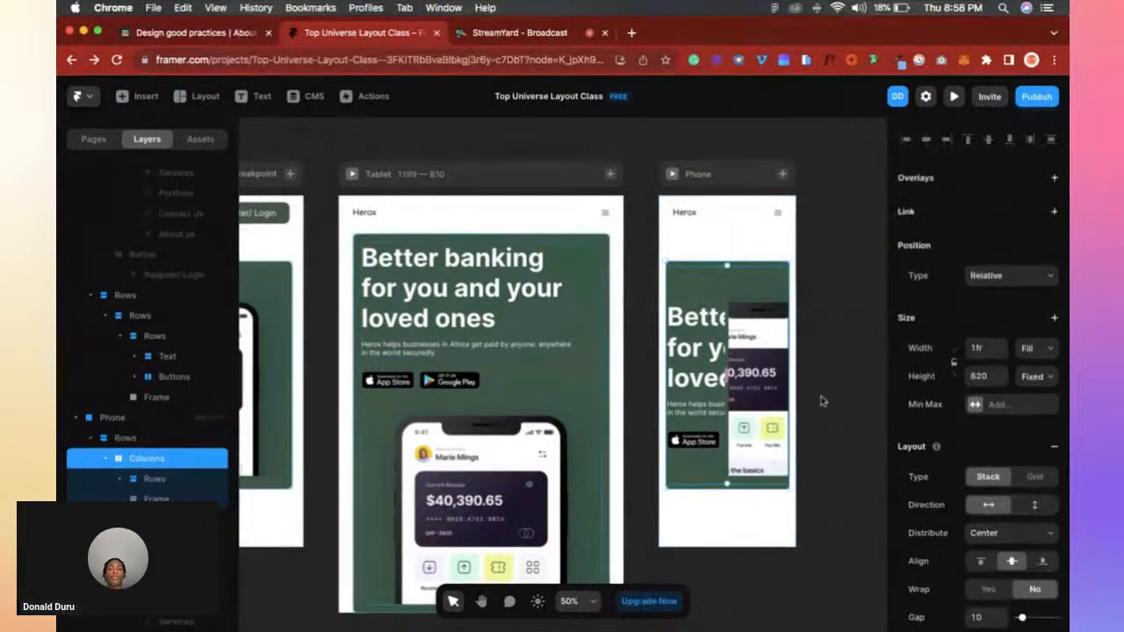
{"action": "left_click", "coordinate": [1034, 506]}
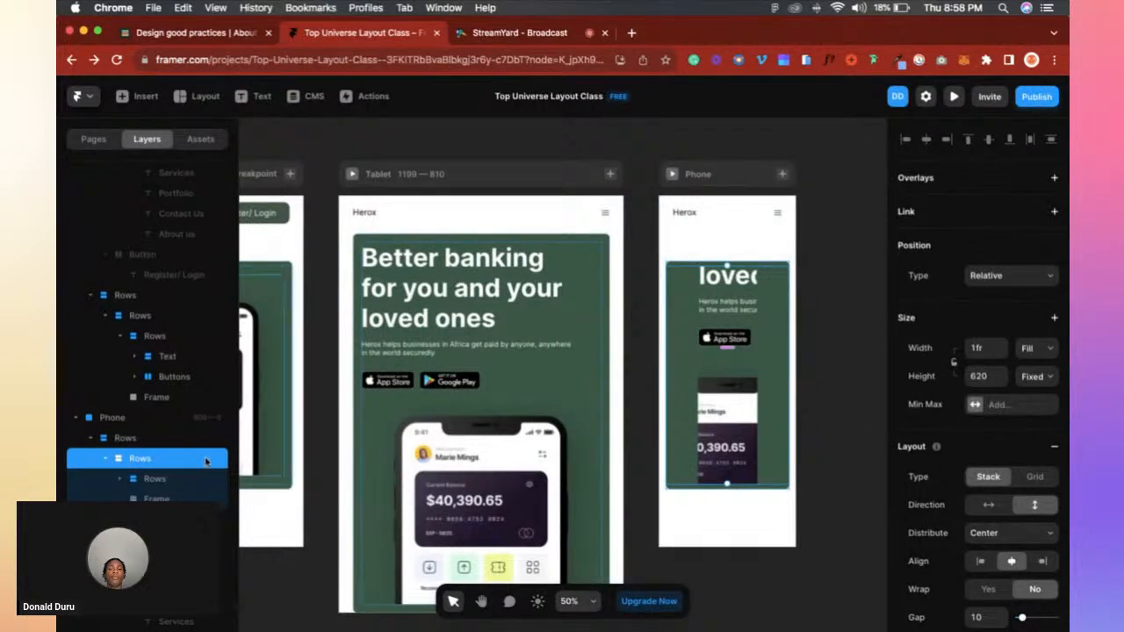
Set the distribution of the Phone hero's content stack to Start.
{"action": "left_click", "coordinate": [149, 479]}
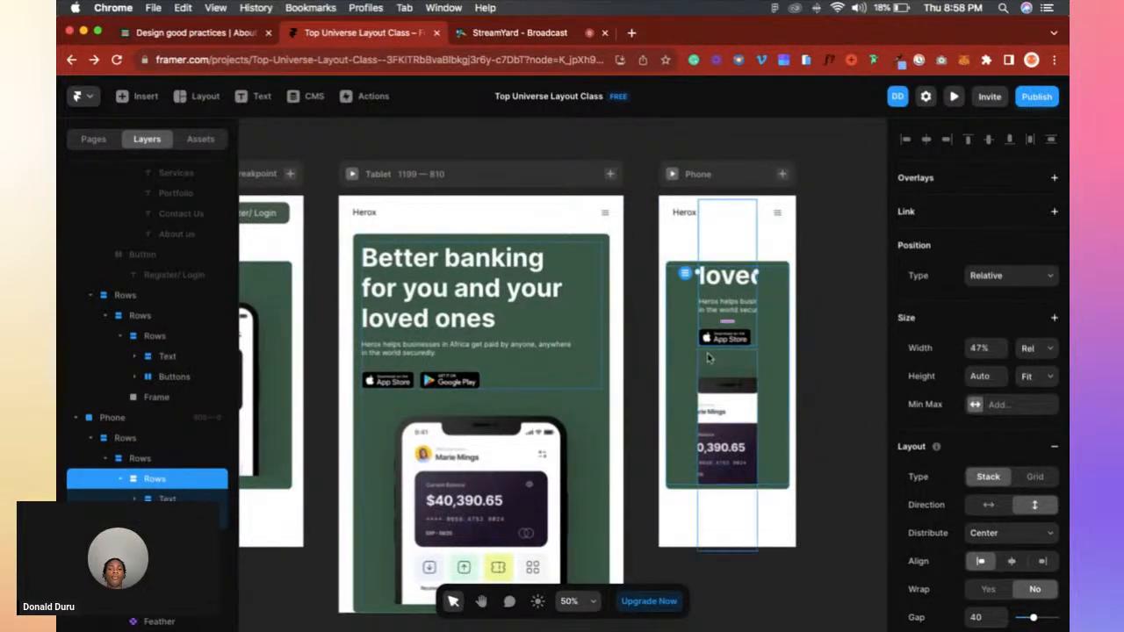
{"action": "left_click", "coordinate": [141, 437]}
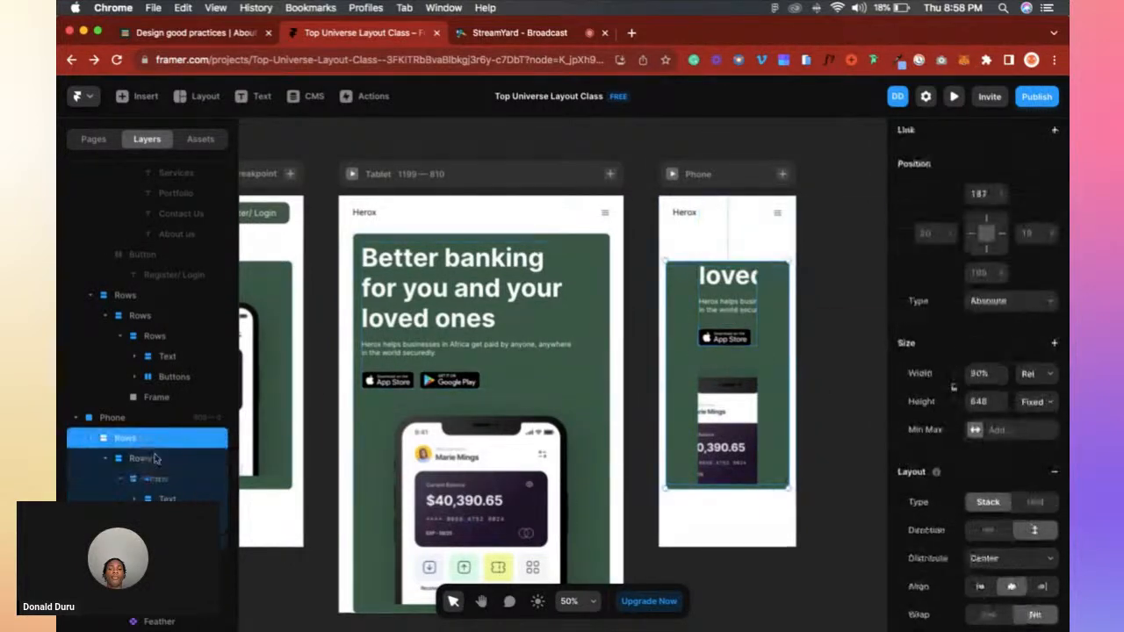
{"action": "left_click", "coordinate": [141, 458]}
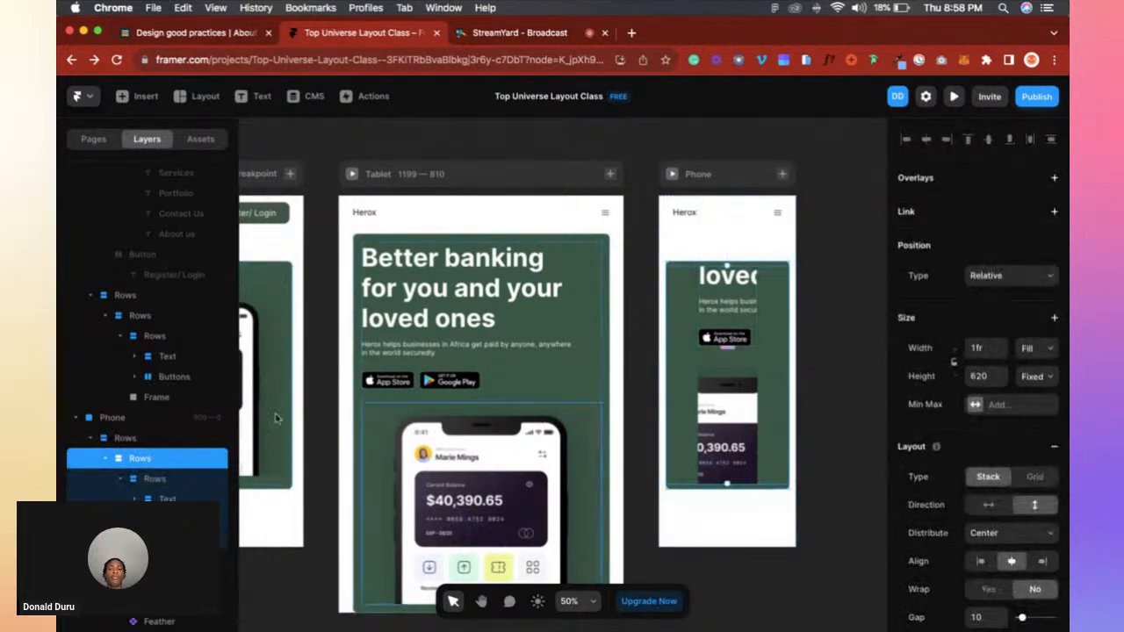
{"action": "left_click", "coordinate": [1001, 530]}
{"action": "left_click", "coordinate": [1002, 523]}
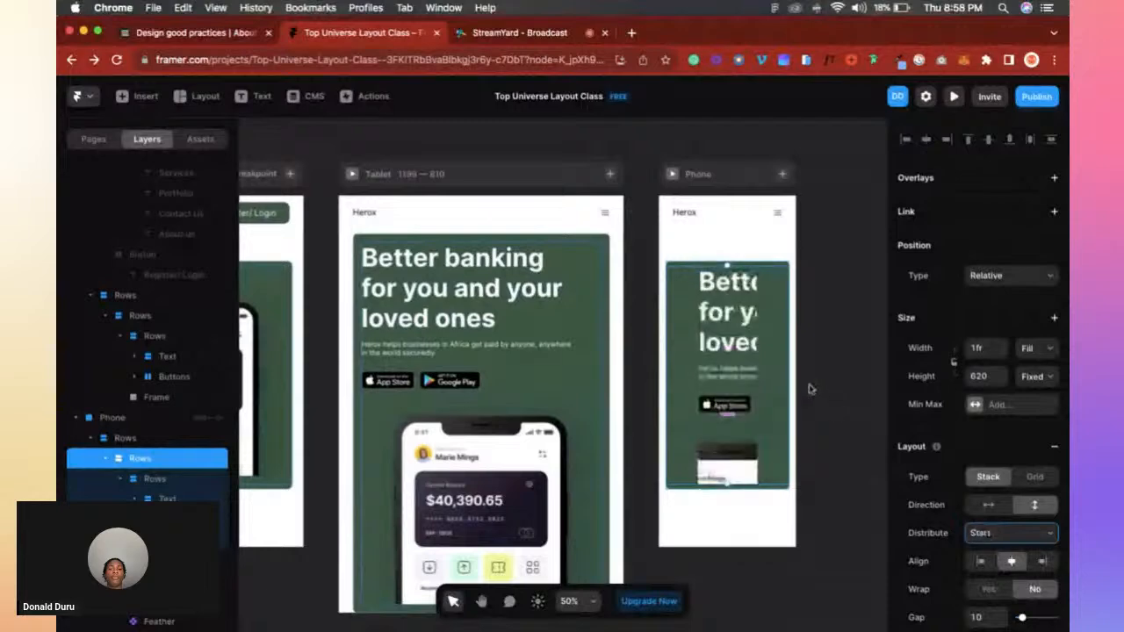
Set the width of the stack holding the text and store buttons in Phone to 100%.
{"action": "left_click", "coordinate": [177, 482]}
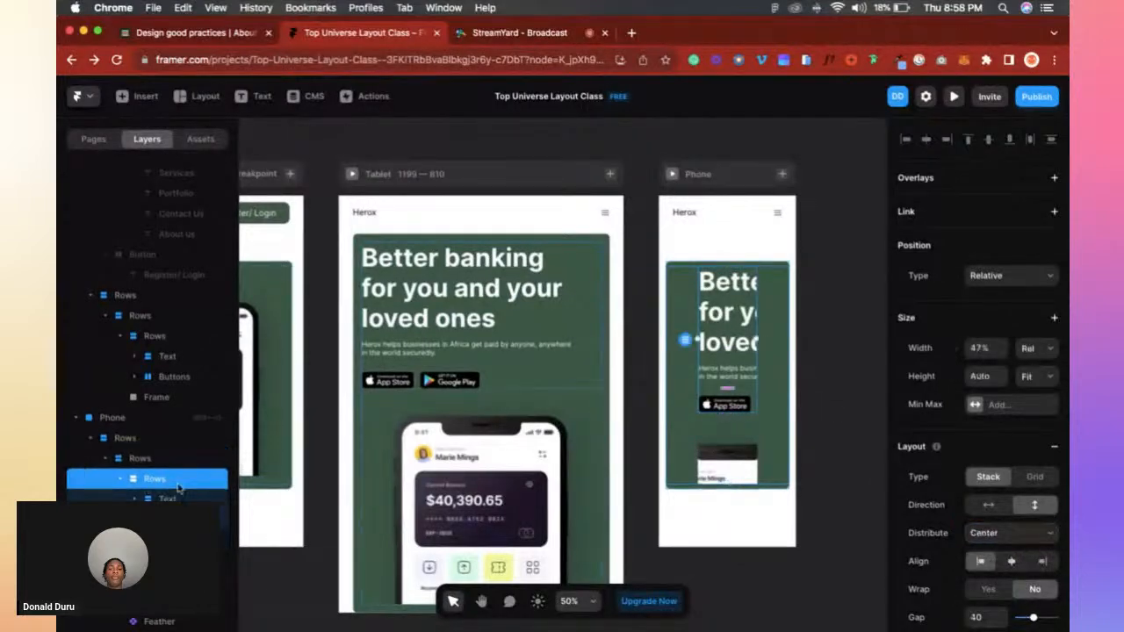
{"action": "left_click", "coordinate": [979, 348]}
{"action": "type", "text": "100"}
{"action": "key", "text": "Return"}
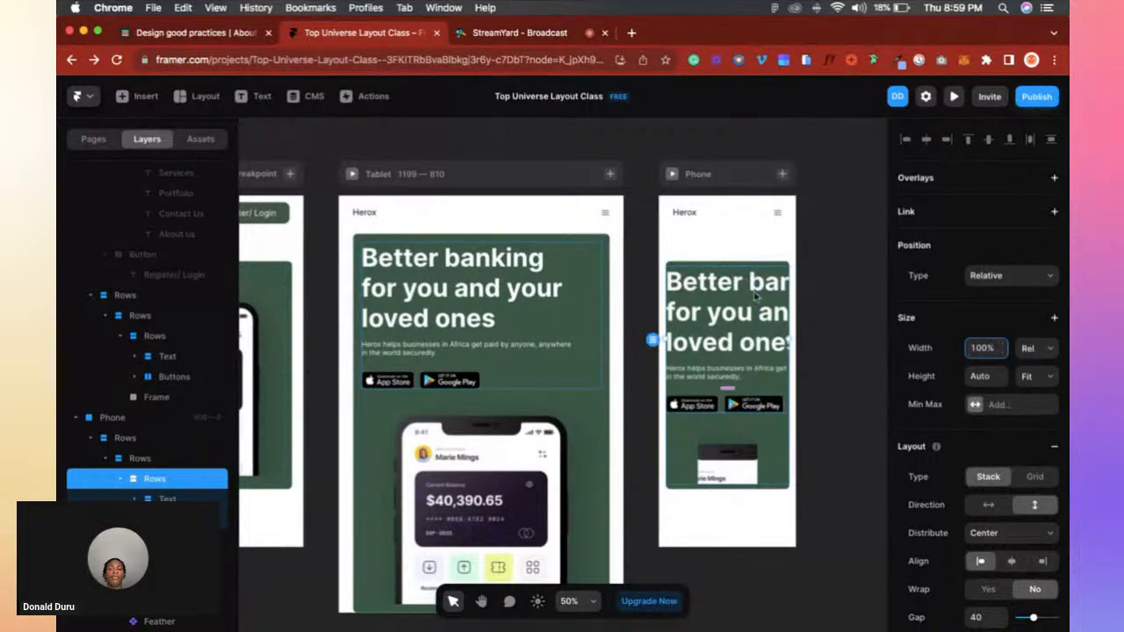
Set the widths of the Text stack and its heading and description in Phone to Fill.
{"action": "scroll", "coordinate": [737, 295], "scroll_direction": "up", "scroll_amount": 5}
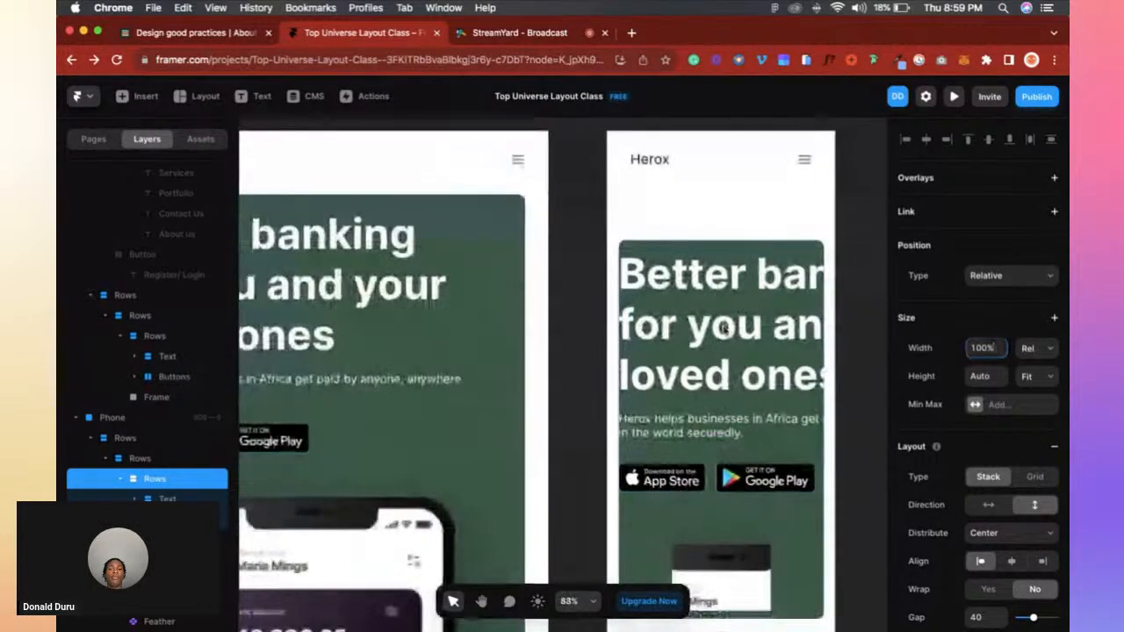
{"action": "scroll", "coordinate": [723, 328], "scroll_direction": "down", "scroll_amount": 5}
{"action": "left_click", "coordinate": [723, 327]}
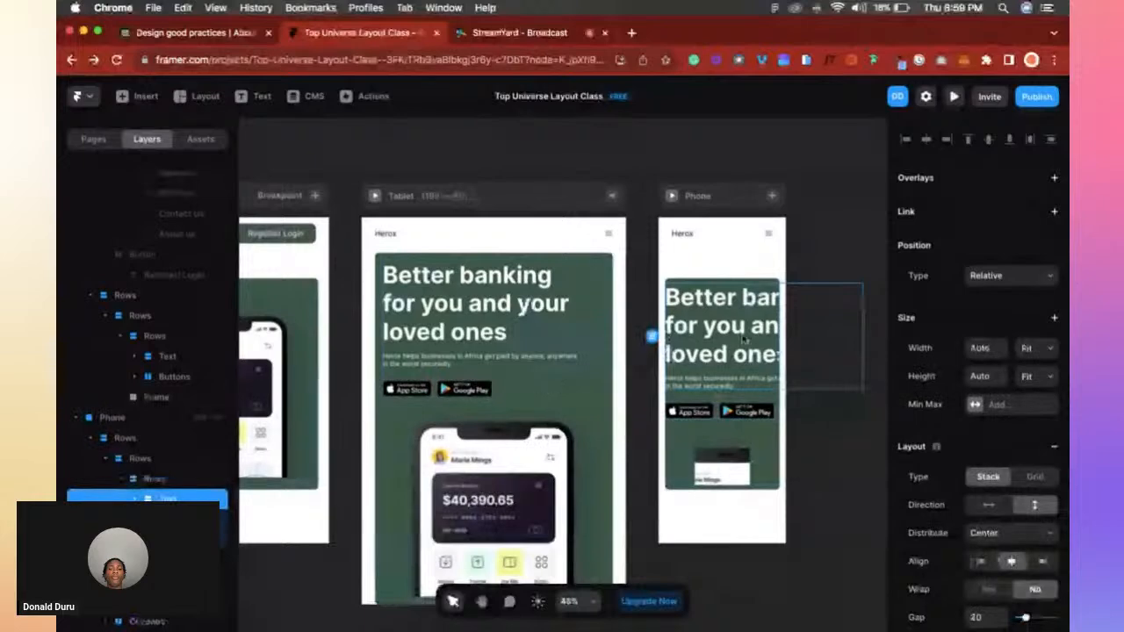
{"action": "left_click", "coordinate": [1028, 349]}
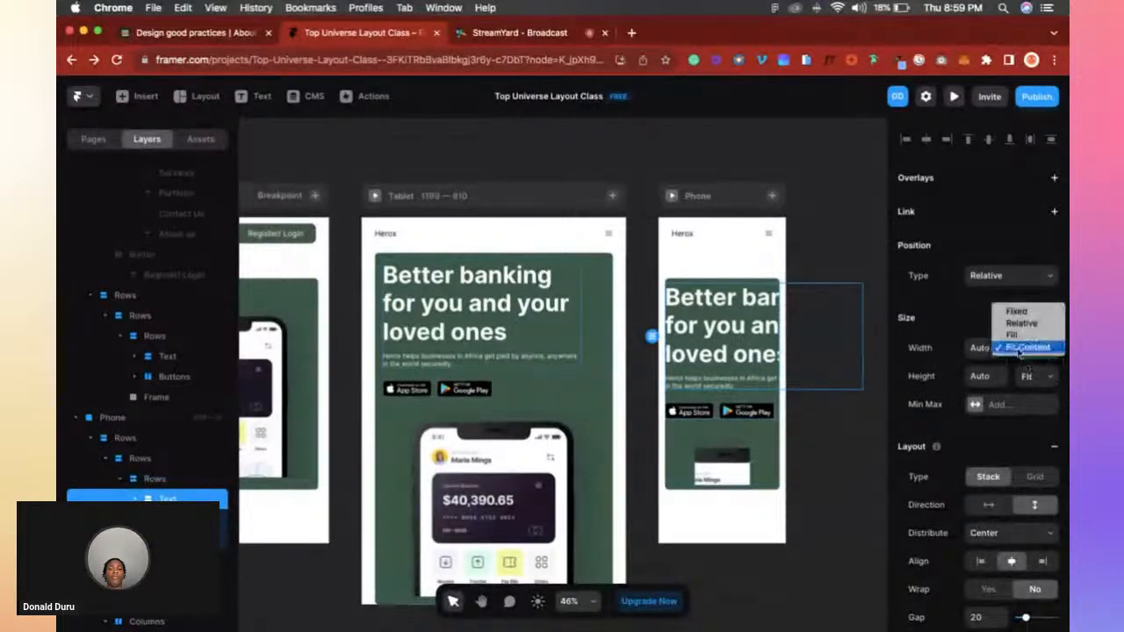
{"action": "left_click", "coordinate": [1018, 335]}
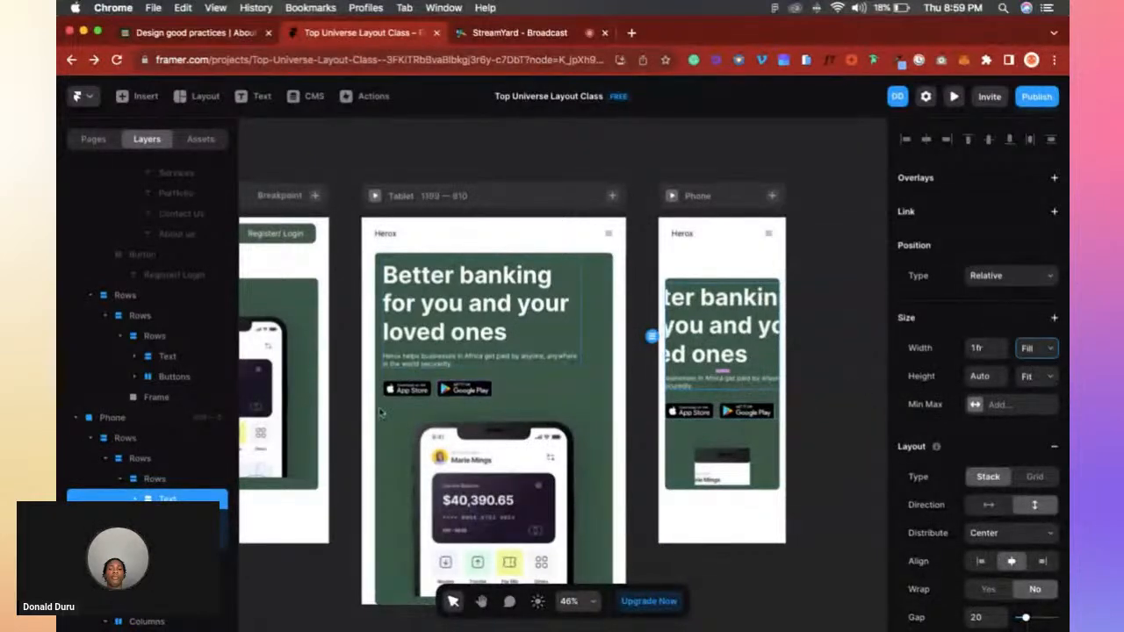
{"action": "left_click", "coordinate": [180, 519]}
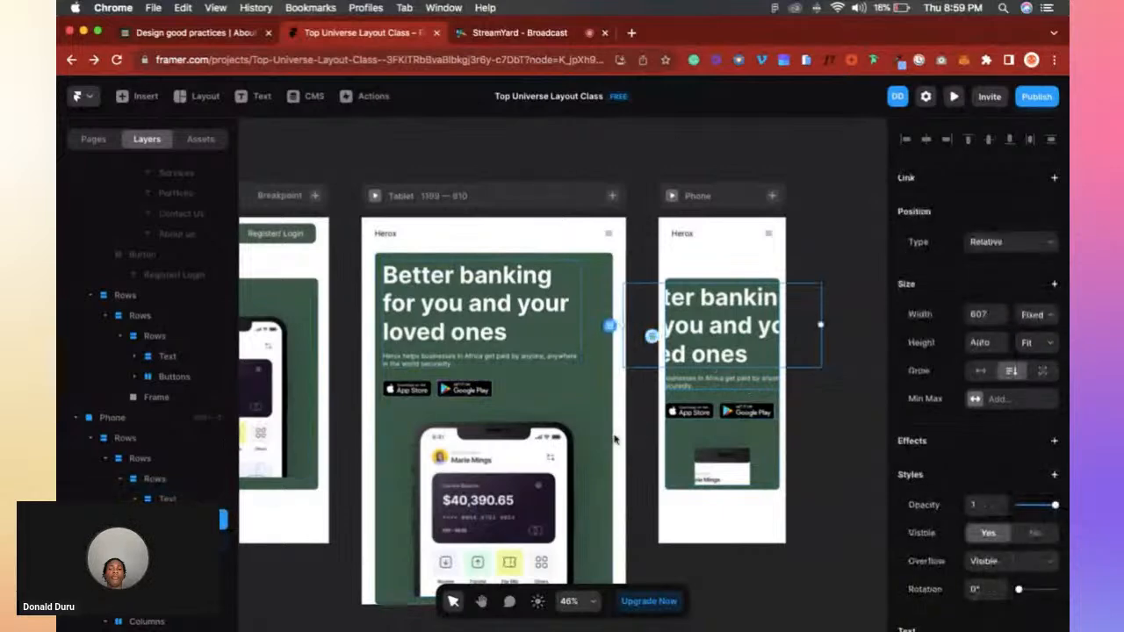
{"action": "left_click", "coordinate": [1036, 314]}
{"action": "left_click", "coordinate": [1020, 337]}
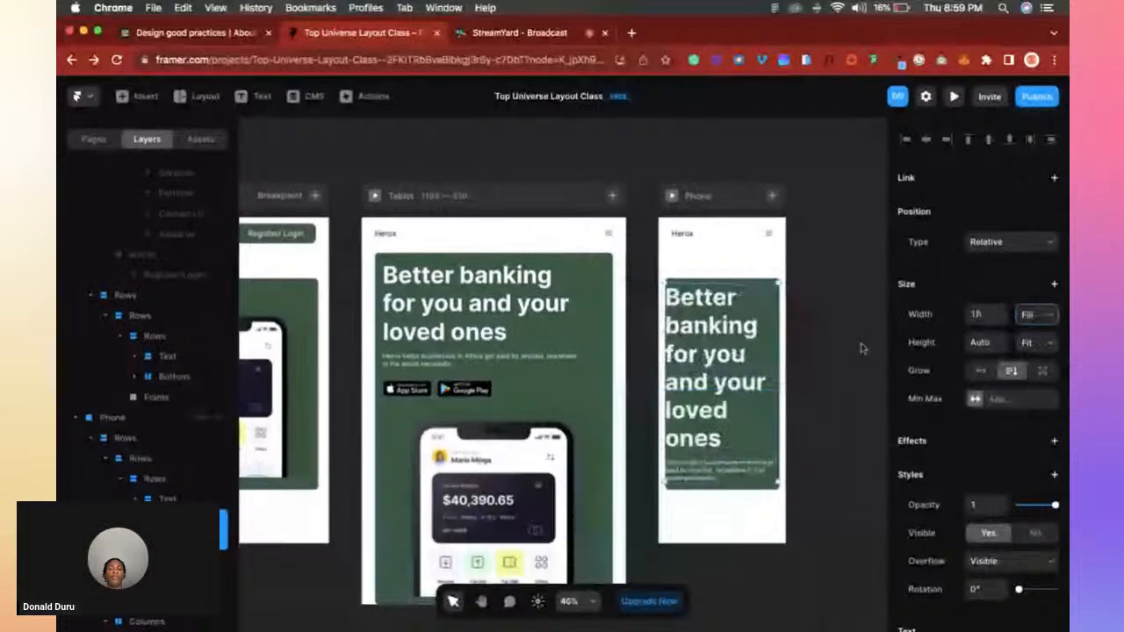
Set the font size of the "Better banking for you and your loved ones" heading in Phone to 48.
{"action": "scroll", "coordinate": [813, 356], "scroll_direction": "up", "scroll_amount": 3}
{"action": "left_click", "coordinate": [681, 369]}
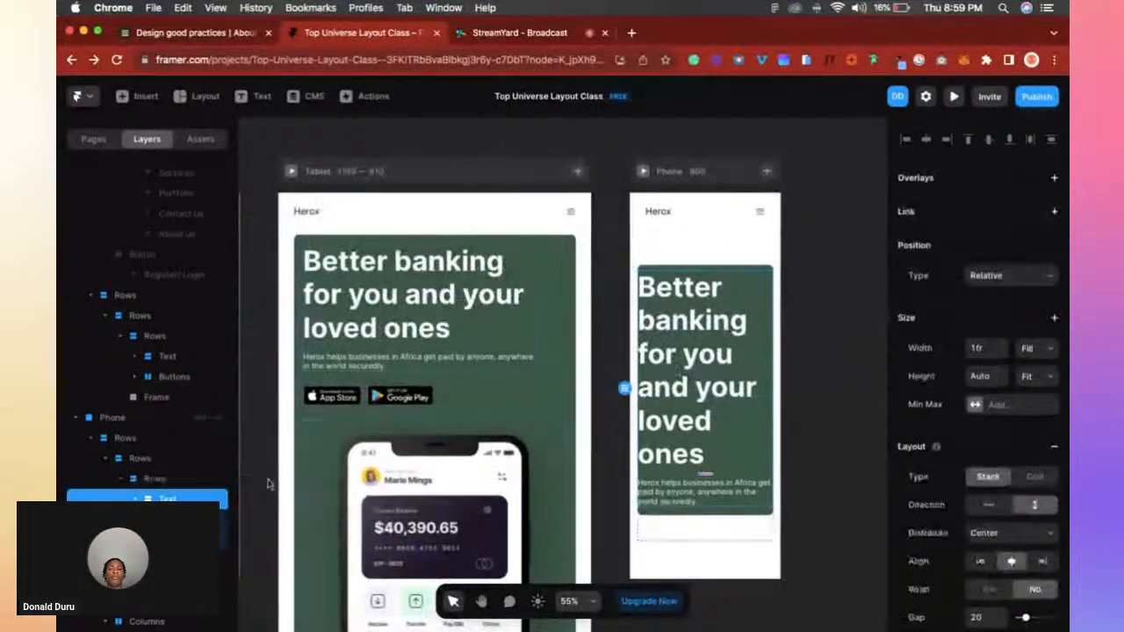
{"action": "double_click", "coordinate": [706, 388]}
{"action": "scroll", "coordinate": [1038, 433], "scroll_direction": "down", "scroll_amount": 3}
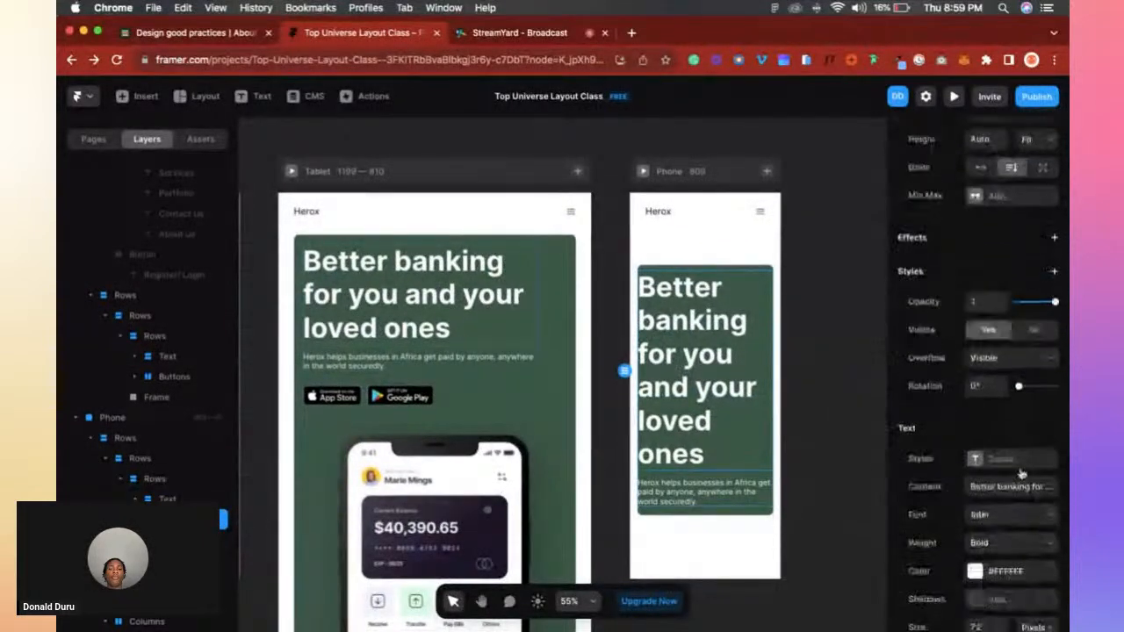
{"action": "left_click", "coordinate": [986, 556]}
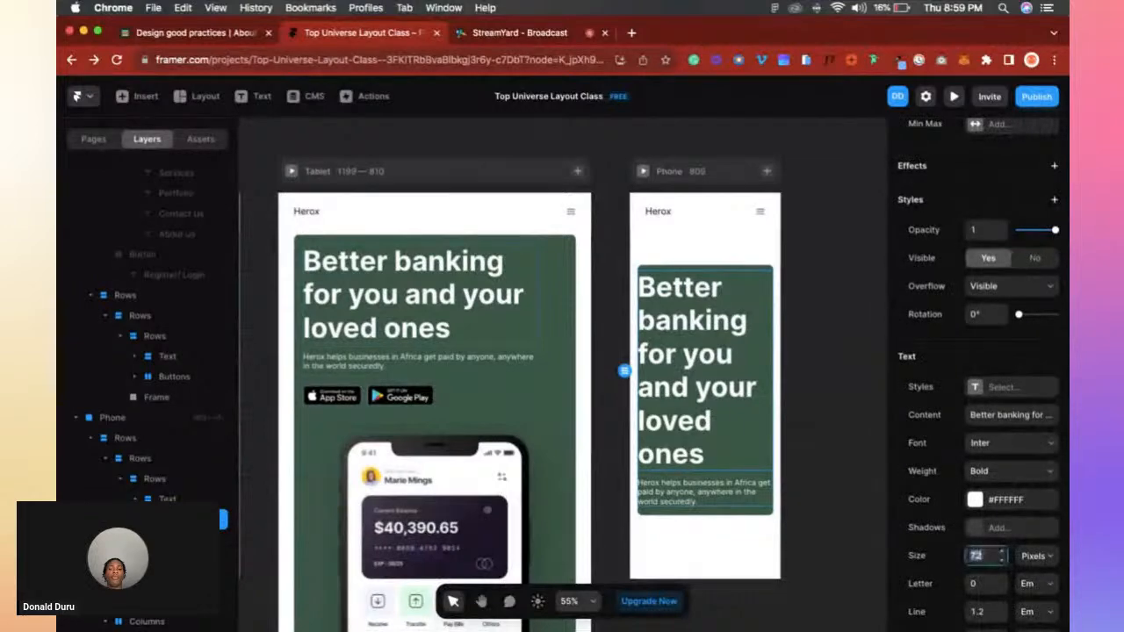
{"action": "type", "text": "32"}
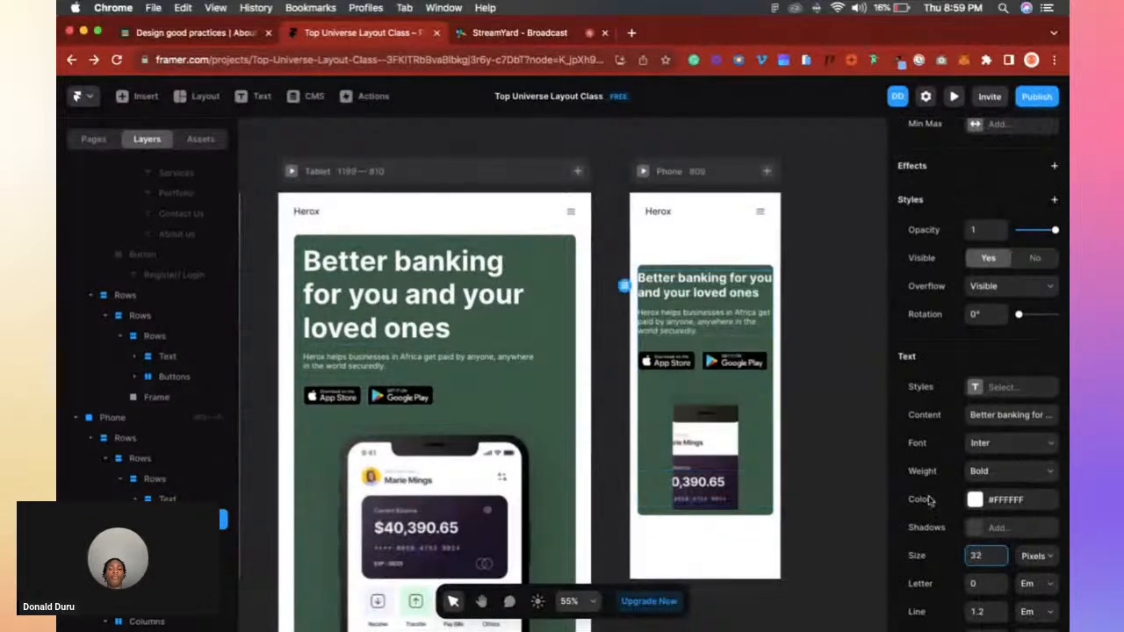
{"action": "key", "text": "BackSpace"}
{"action": "type", "text": "48"}
Set the font size of the description below the heading in Phone to 16.
{"action": "scroll", "coordinate": [775, 404], "scroll_direction": "up", "scroll_amount": 5}
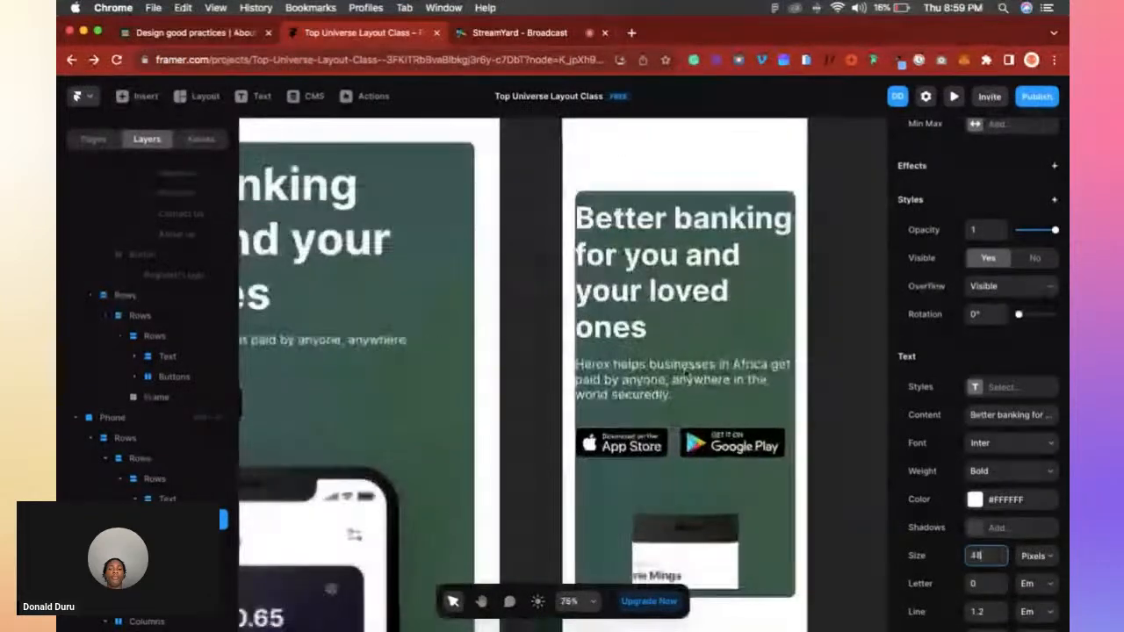
{"action": "scroll", "coordinate": [687, 373], "scroll_direction": "up", "scroll_amount": 2}
{"action": "left_click", "coordinate": [687, 376]}
{"action": "scroll", "coordinate": [950, 523], "scroll_direction": "down", "scroll_amount": 3}
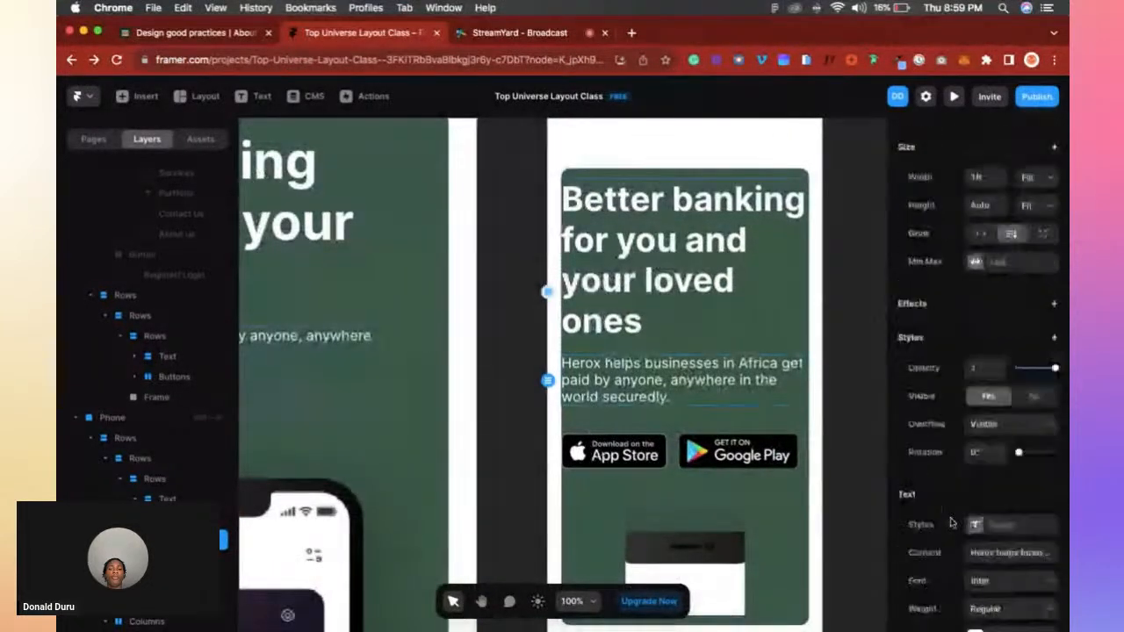
{"action": "scroll", "coordinate": [950, 523], "scroll_direction": "down", "scroll_amount": 3}
{"action": "left_click", "coordinate": [976, 556]}
{"action": "type", "text": "1"}
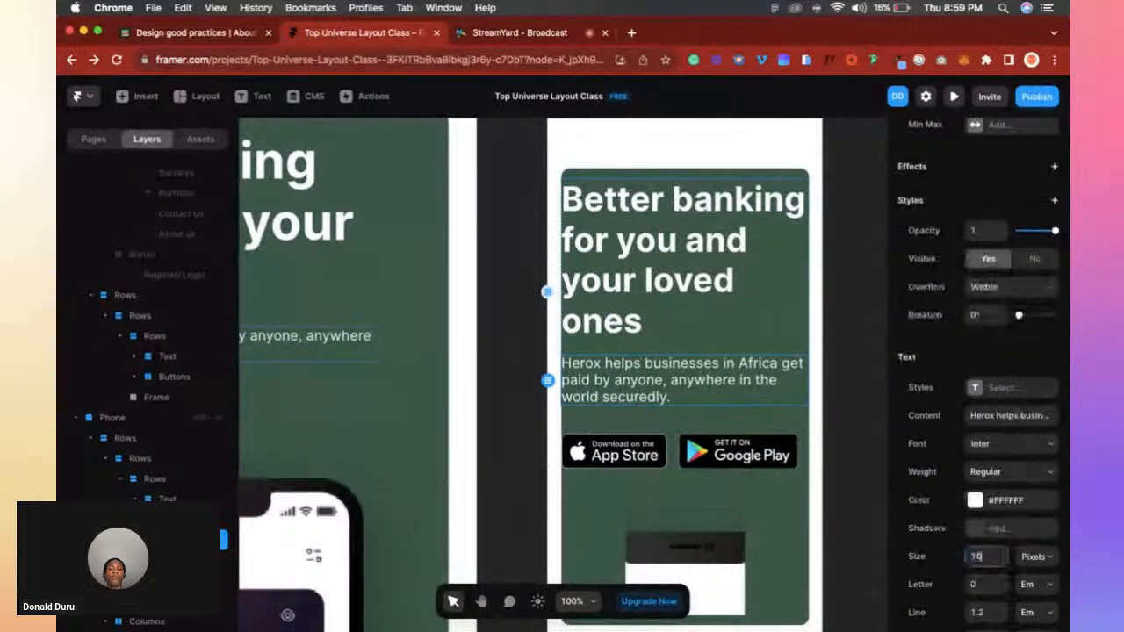
{"action": "type", "text": "6"}
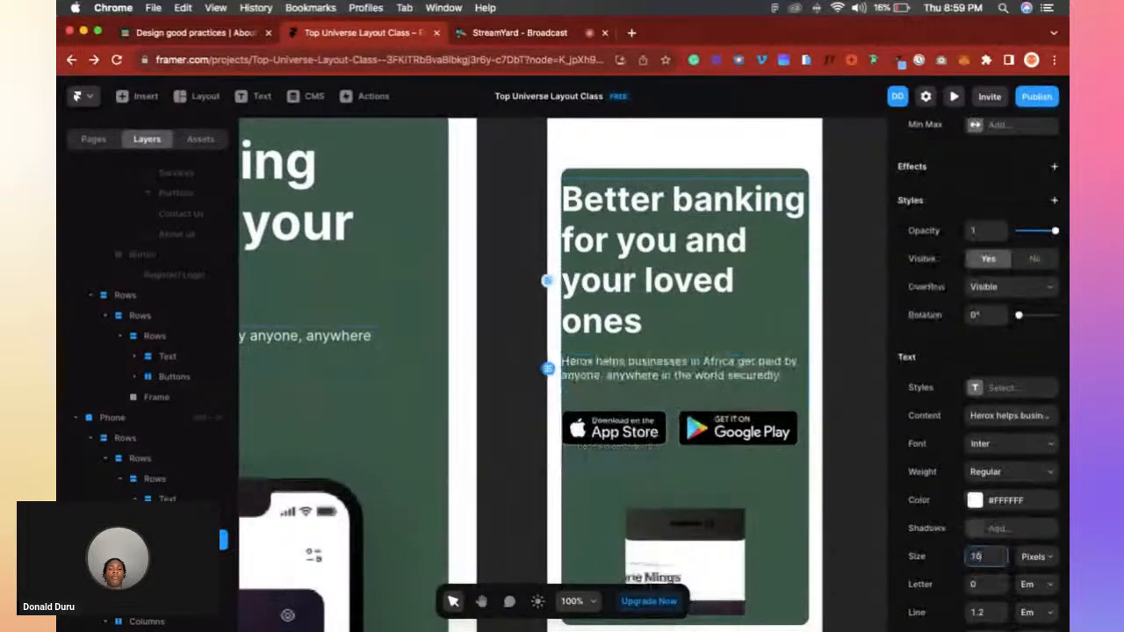
Give the green hero frame in the Phone breakpoint a padding of 20.
{"action": "left_click", "coordinate": [669, 392]}
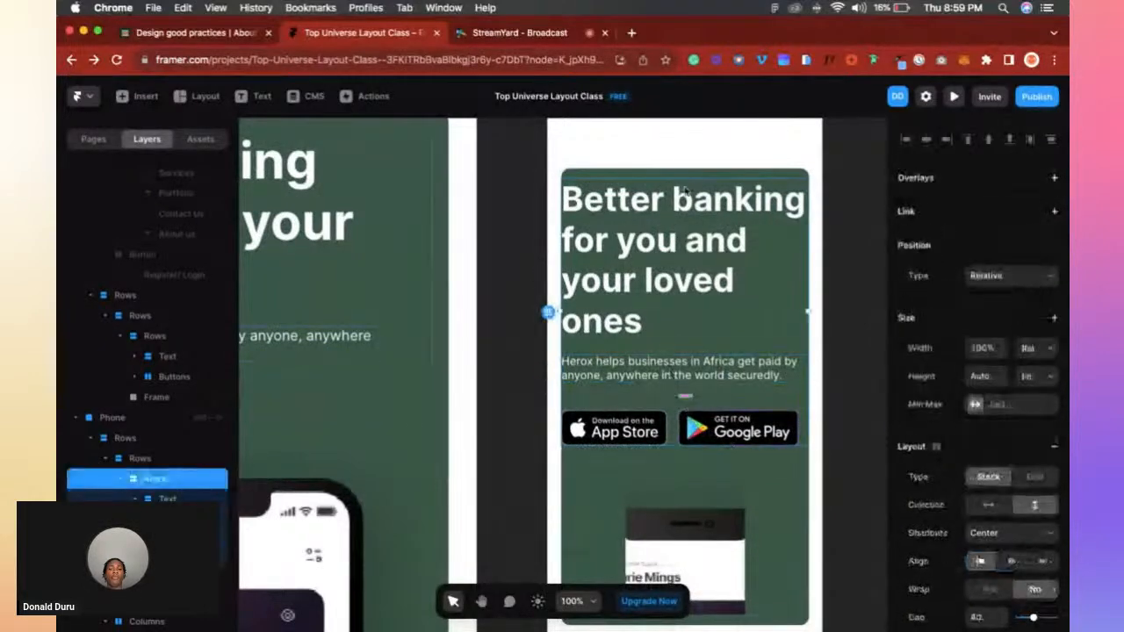
{"action": "left_click", "coordinate": [593, 176]}
{"action": "scroll", "coordinate": [1003, 531], "scroll_direction": "down", "scroll_amount": 2}
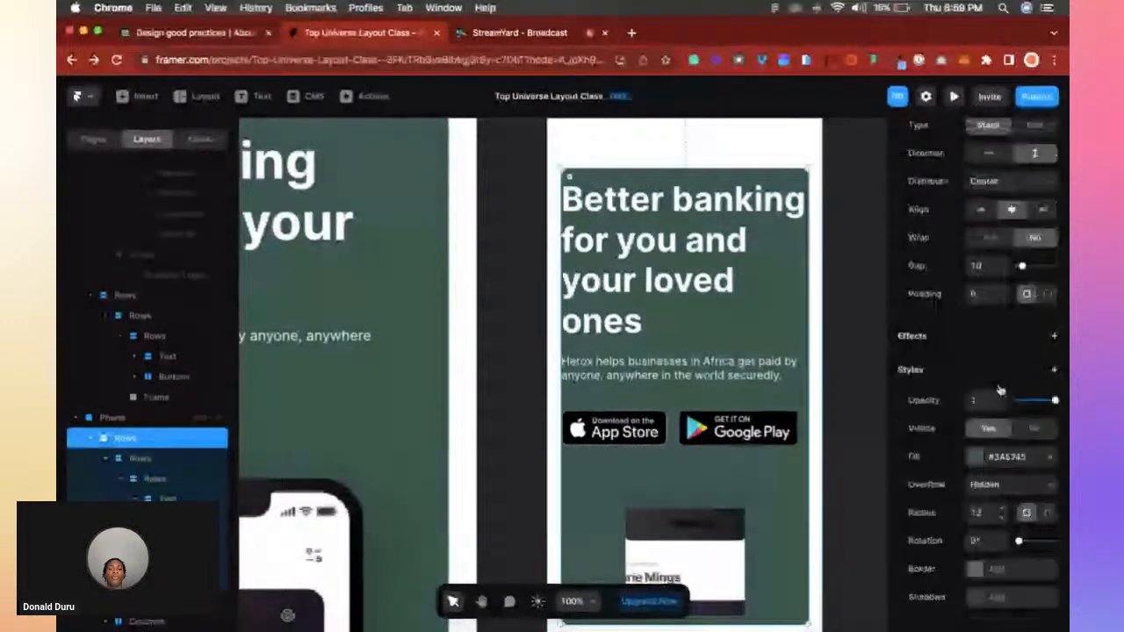
{"action": "left_click", "coordinate": [974, 294]}
{"action": "type", "text": "20"}
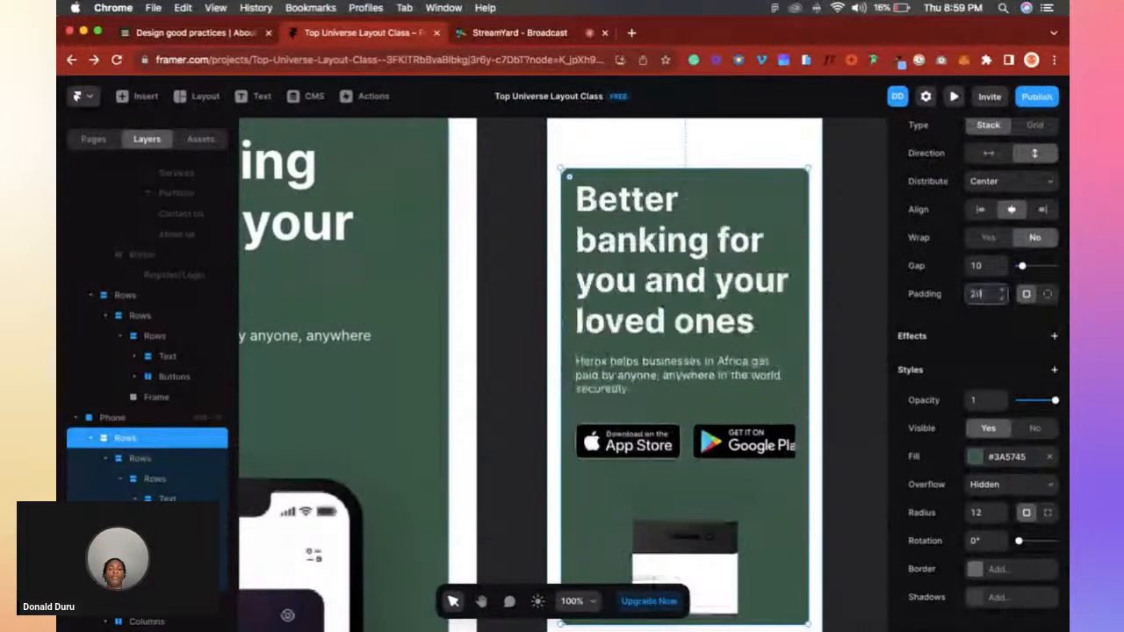
{"action": "scroll", "coordinate": [784, 247], "scroll_direction": "down", "scroll_amount": 2}
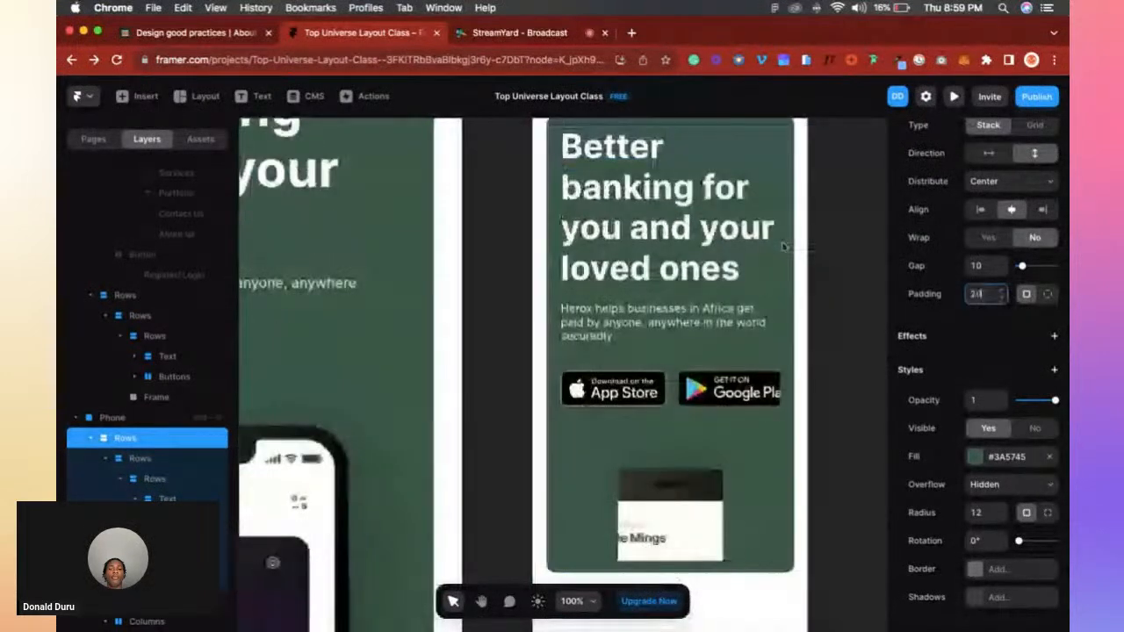
Arrange the App Store and Google Play buttons in Phone vertically and set the green hero frame's height to Fit Content.
{"action": "left_click", "coordinate": [674, 386]}
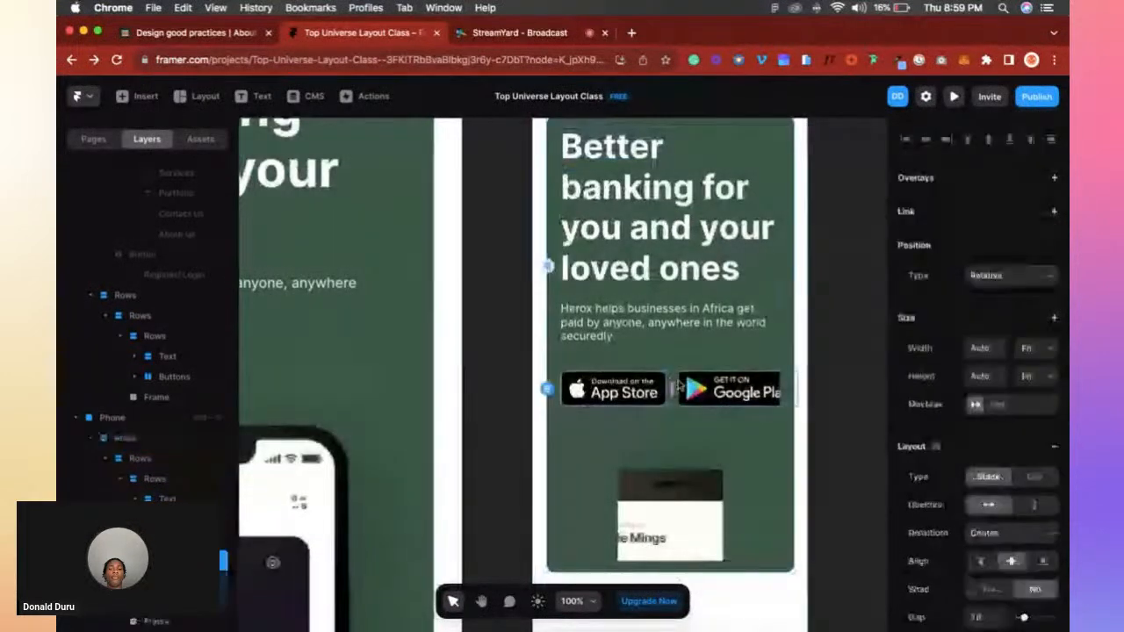
{"action": "left_click", "coordinate": [1035, 506]}
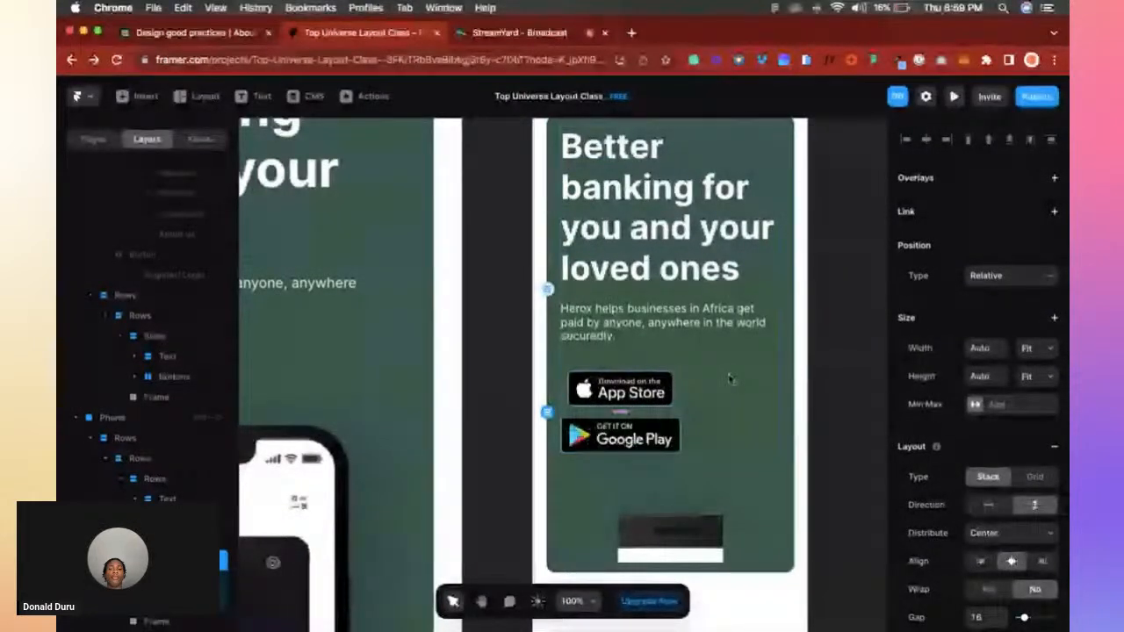
{"action": "left_click", "coordinate": [782, 523]}
{"action": "scroll", "coordinate": [984, 307], "scroll_direction": "up", "scroll_amount": 5}
{"action": "left_click", "coordinate": [1025, 231]}
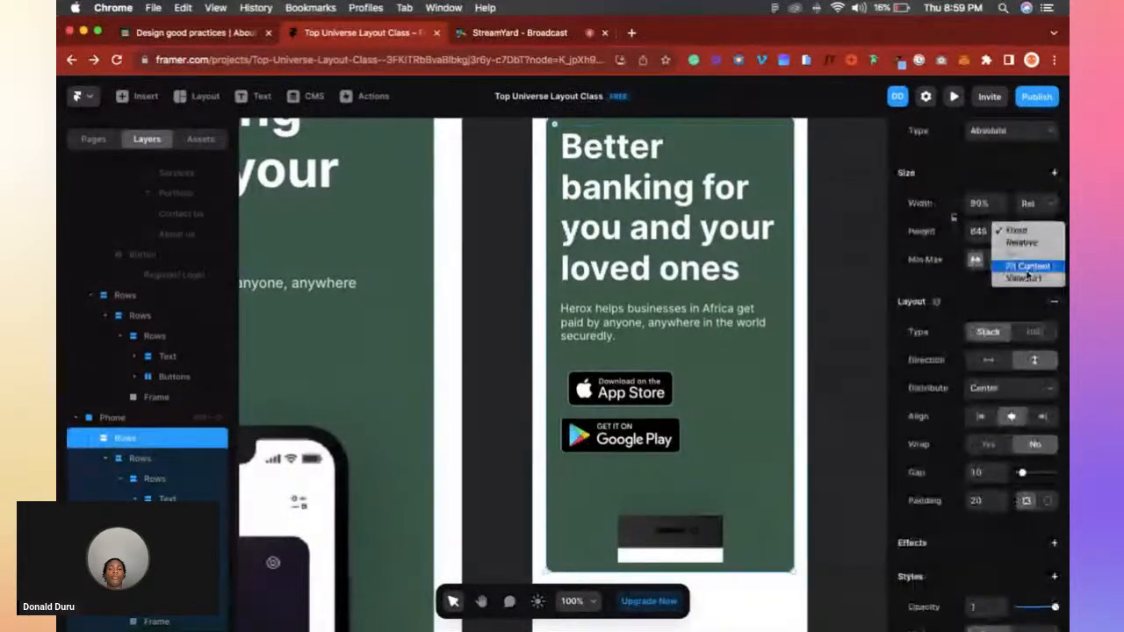
{"action": "left_click", "coordinate": [1029, 267]}
Set the height of the stack directly inside the Phone hero frame to Fit Content.
{"action": "scroll", "coordinate": [660, 396], "scroll_direction": "down", "scroll_amount": 3}
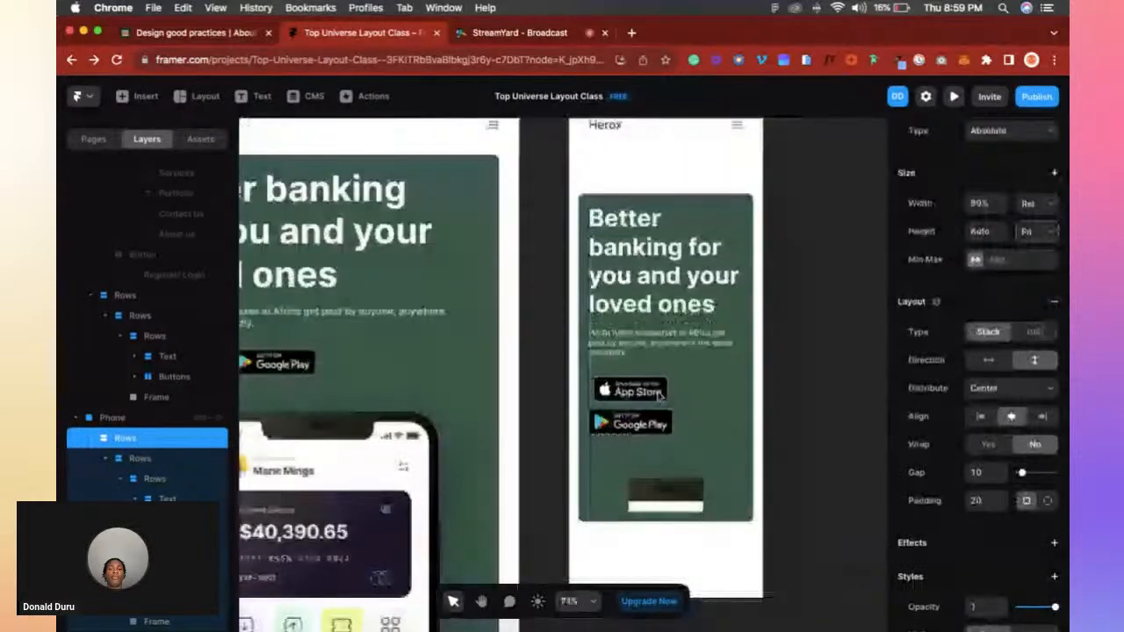
{"action": "left_click", "coordinate": [665, 494]}
{"action": "left_click", "coordinate": [739, 464]}
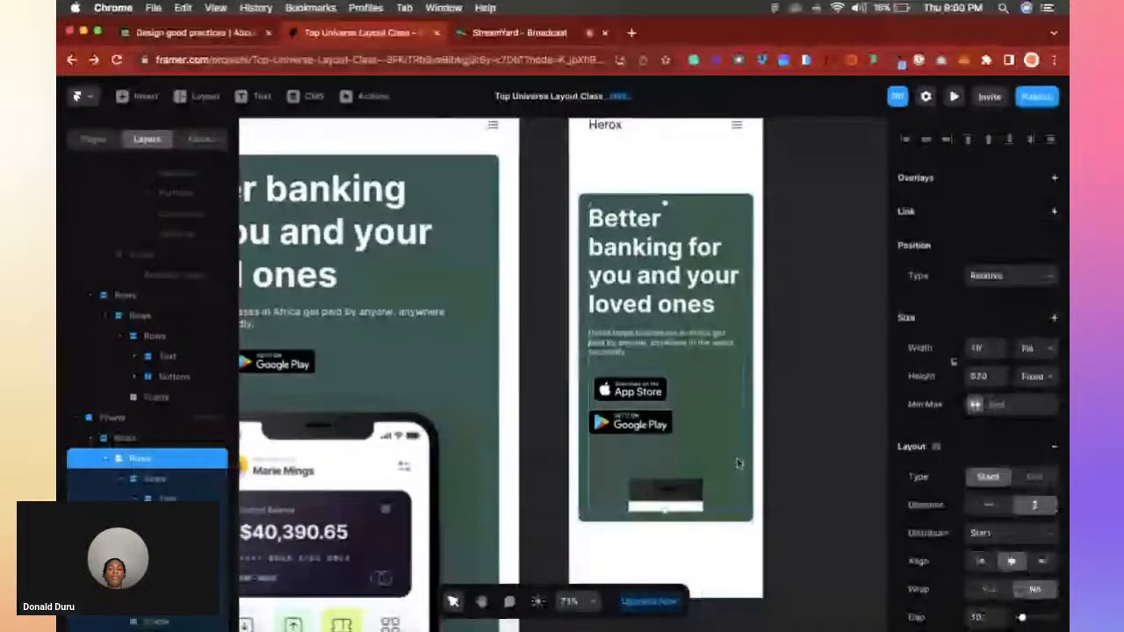
{"action": "left_click", "coordinate": [1039, 376]}
{"action": "left_click", "coordinate": [1028, 411]}
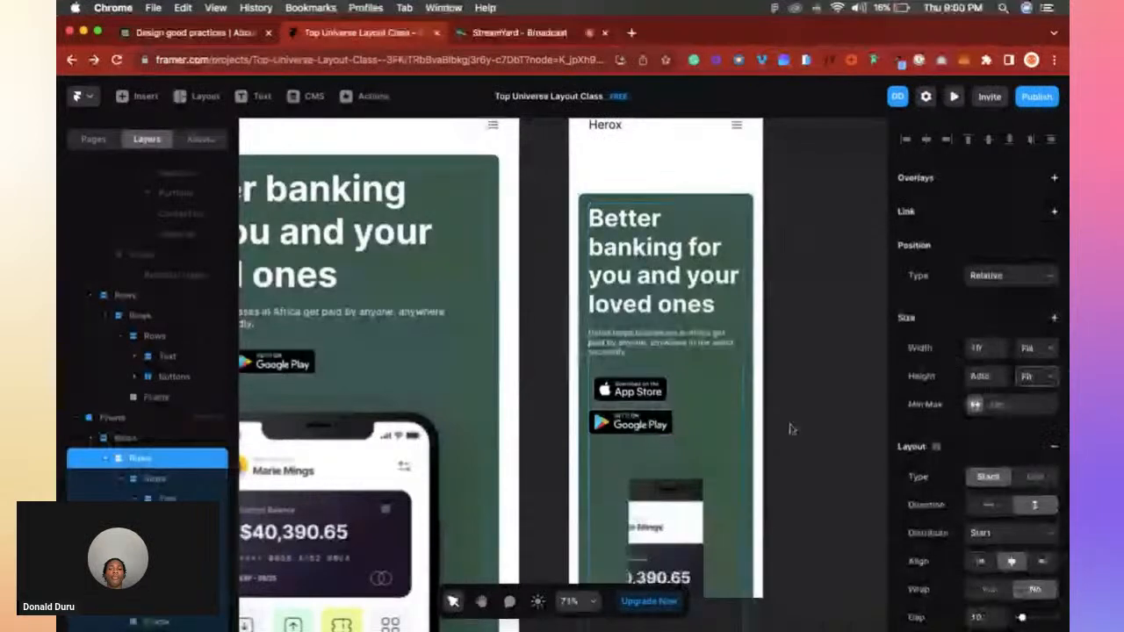
Set the width of the phone image frame in the Phone breakpoint to 100%.
{"action": "scroll", "coordinate": [662, 427], "scroll_direction": "down", "scroll_amount": 2}
{"action": "left_click", "coordinate": [662, 426]}
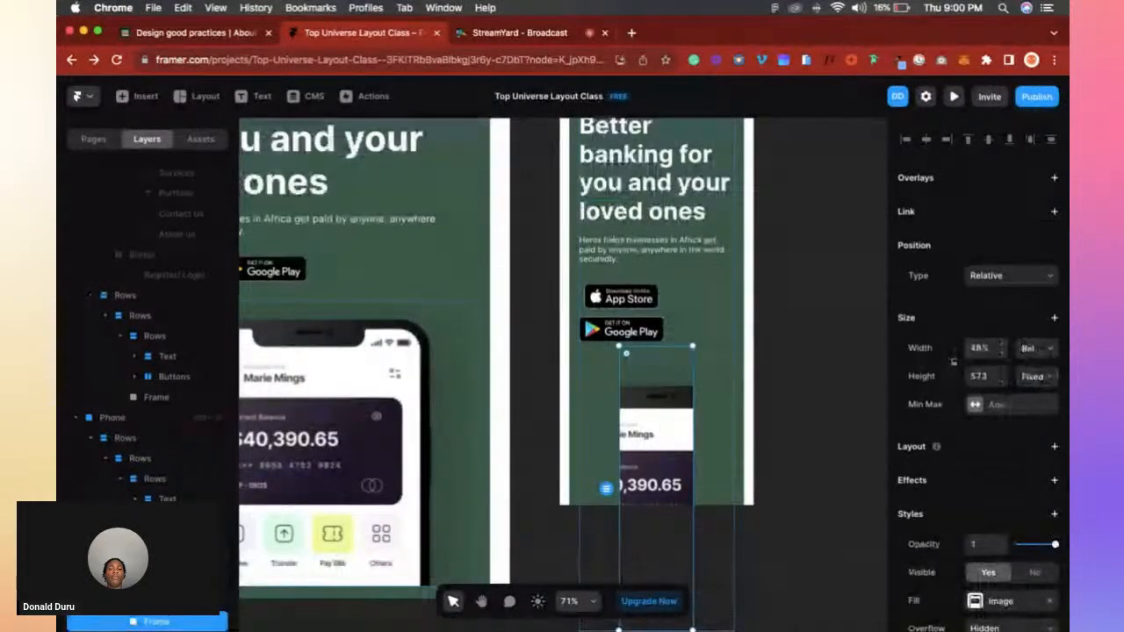
{"action": "left_click", "coordinate": [981, 349]}
{"action": "type", "text": "100"}
{"action": "key", "text": "Return"}
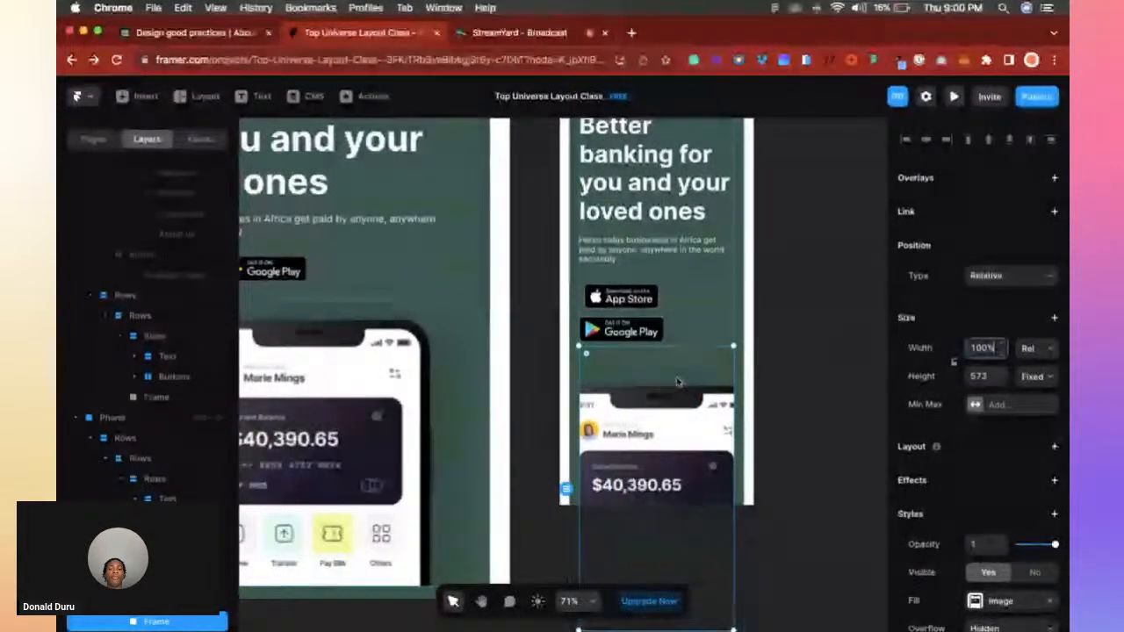
Set the height of the whole Phone breakpoint to Fit Content.
{"action": "scroll", "coordinate": [646, 182], "scroll_direction": "up", "scroll_amount": 5}
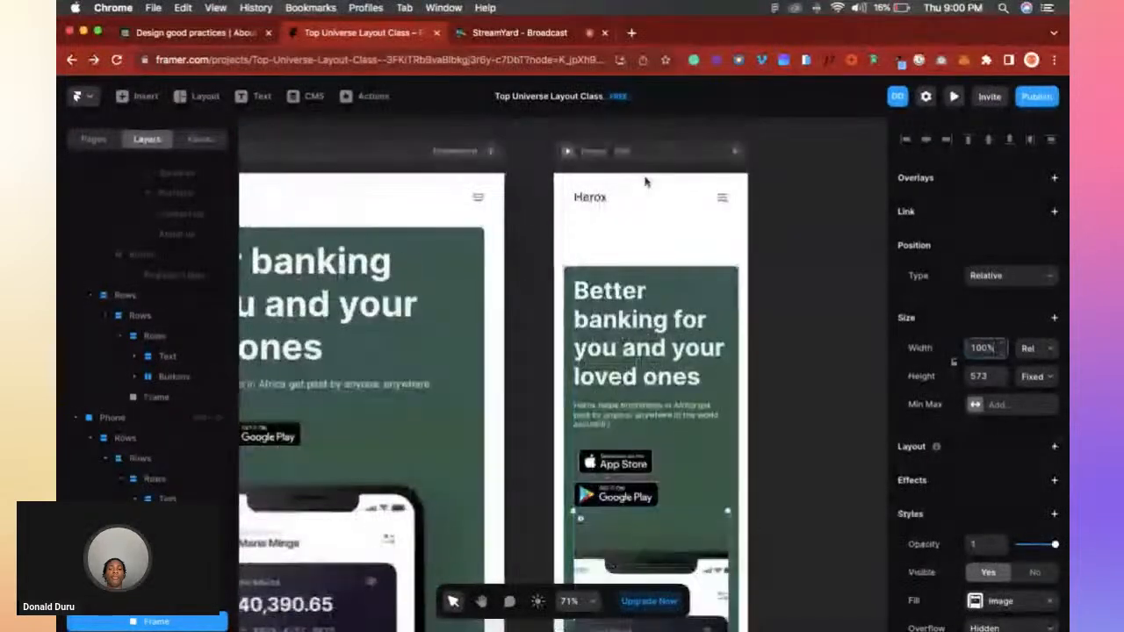
{"action": "left_click", "coordinate": [597, 151]}
{"action": "left_click", "coordinate": [1030, 332]}
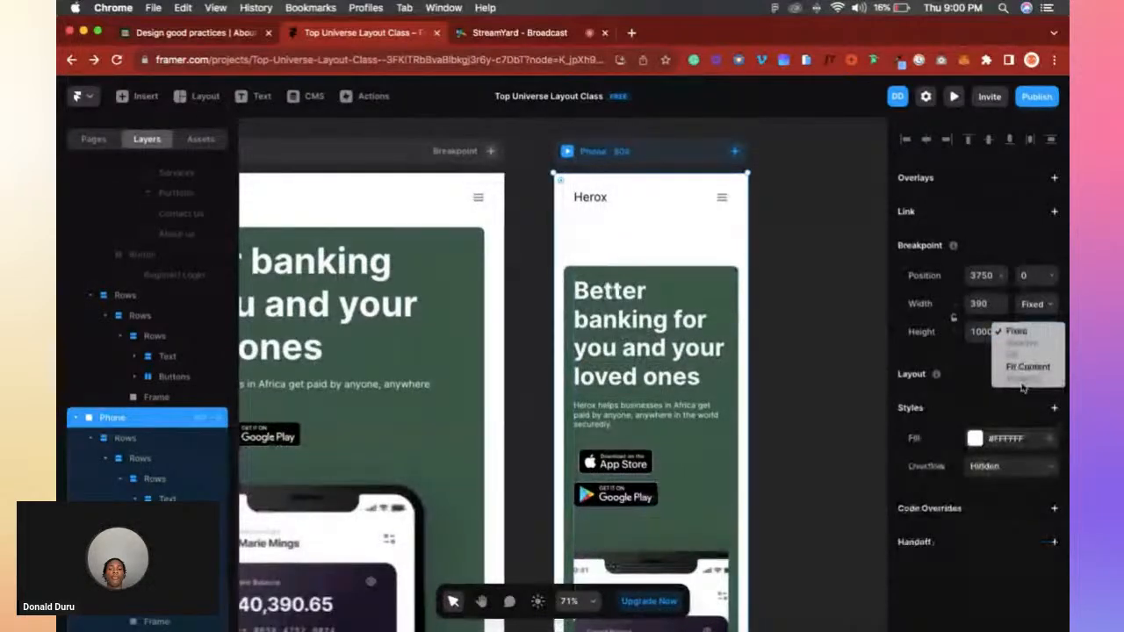
{"action": "left_click", "coordinate": [1027, 367]}
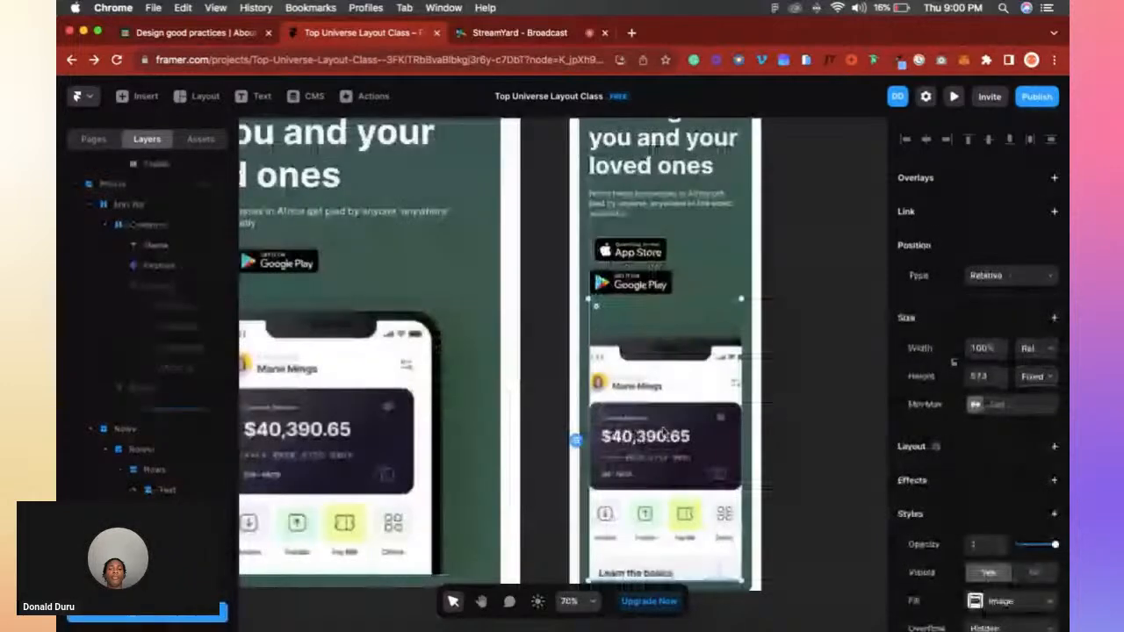
Try Fit as the image fill sizing of the phone picture in the Phone breakpoint.
{"action": "double_click", "coordinate": [664, 431]}
{"action": "left_click", "coordinate": [797, 533]}
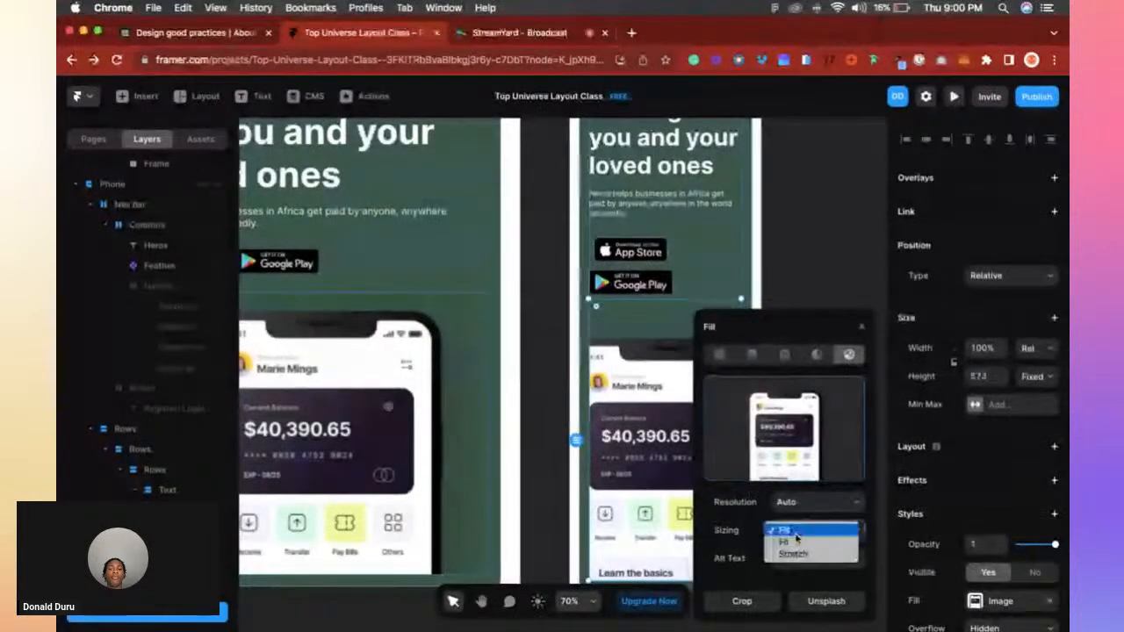
{"action": "left_click", "coordinate": [795, 541]}
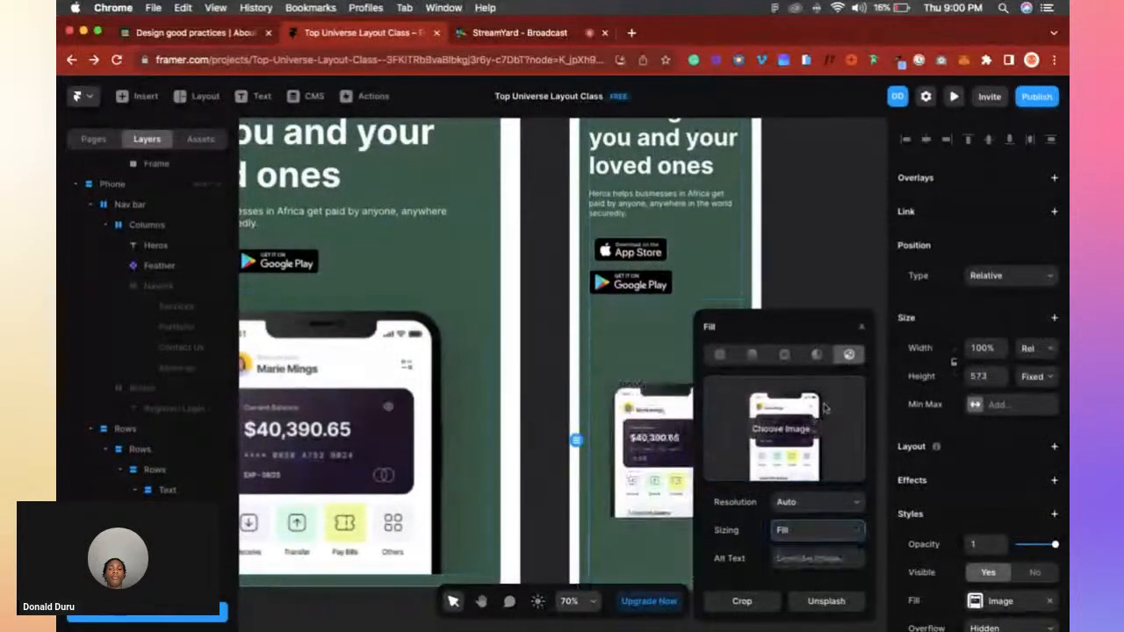
{"action": "left_click", "coordinate": [862, 329]}
Shorten the phone image frame in the Phone breakpoint to a height of about 338.
{"action": "left_click", "coordinate": [1027, 376]}
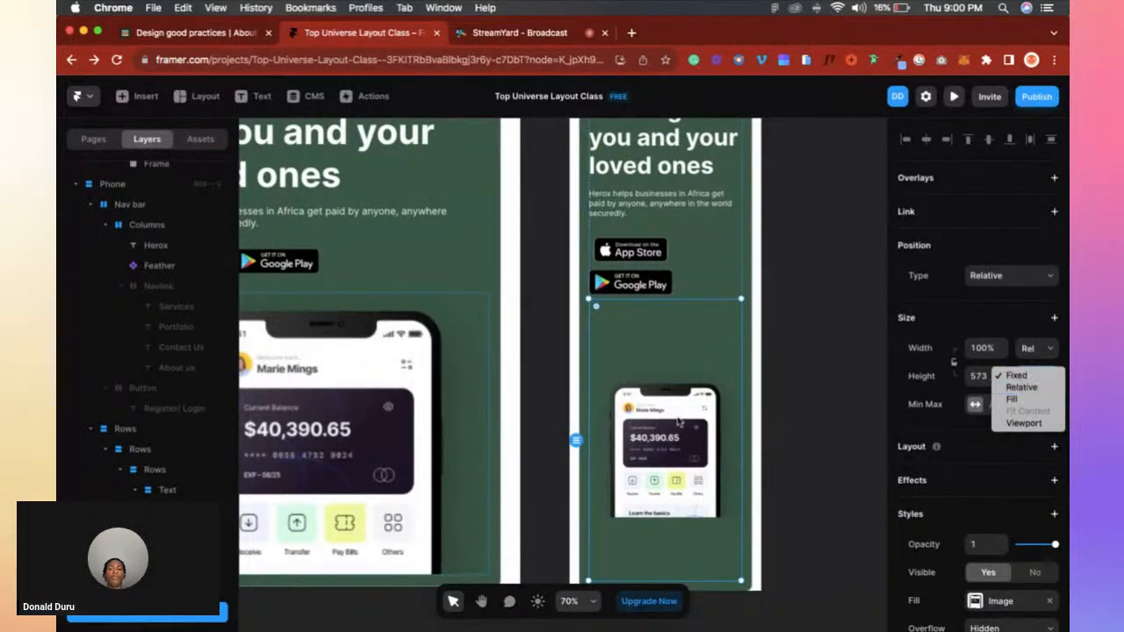
{"action": "left_click", "coordinate": [722, 580]}
{"action": "left_click_drag", "start_coordinate": [722, 581], "coordinate": [699, 465]}
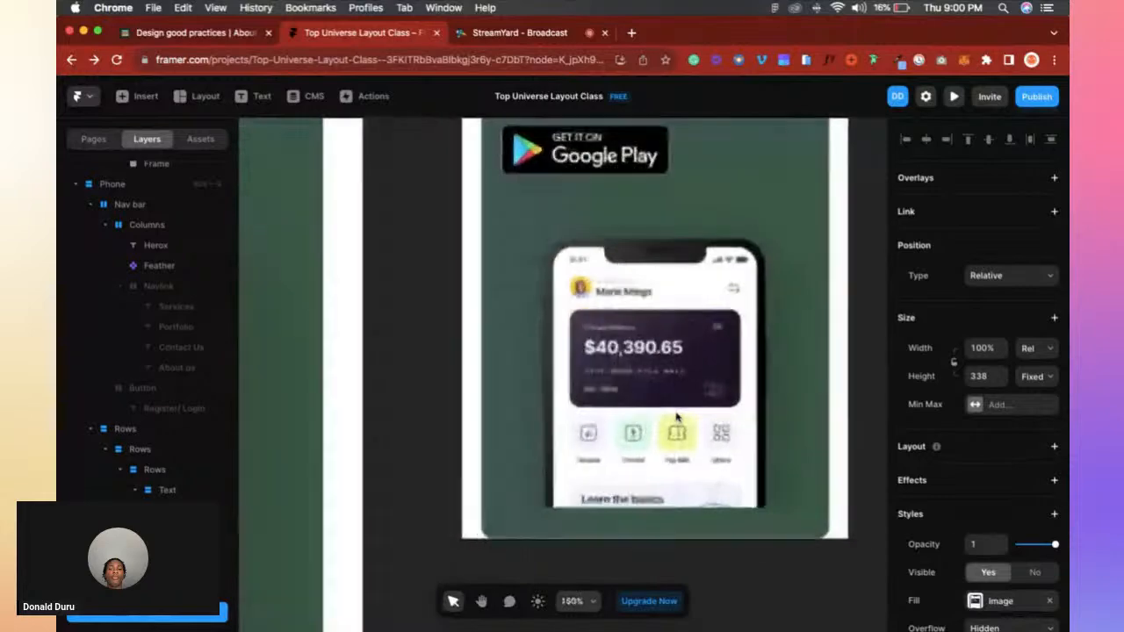
Set the image fill sizing of the phone picture in the Phone breakpoint to Fill.
{"action": "scroll", "coordinate": [681, 421], "scroll_direction": "up", "scroll_amount": 5}
{"action": "double_click", "coordinate": [677, 418]}
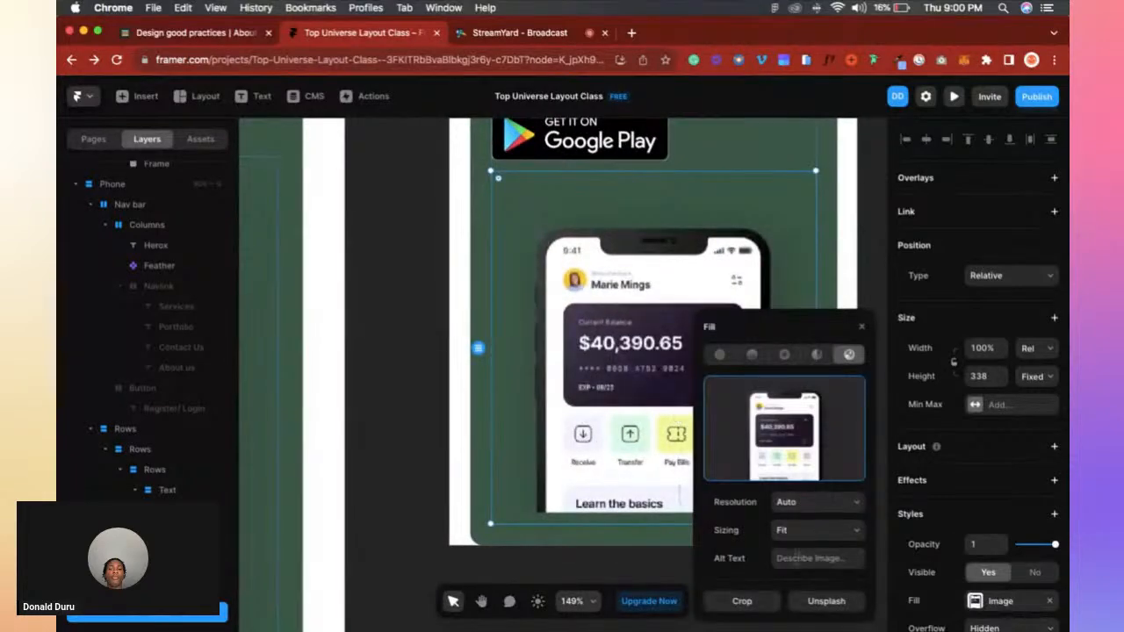
{"action": "left_click", "coordinate": [801, 528]}
{"action": "left_click", "coordinate": [801, 518]}
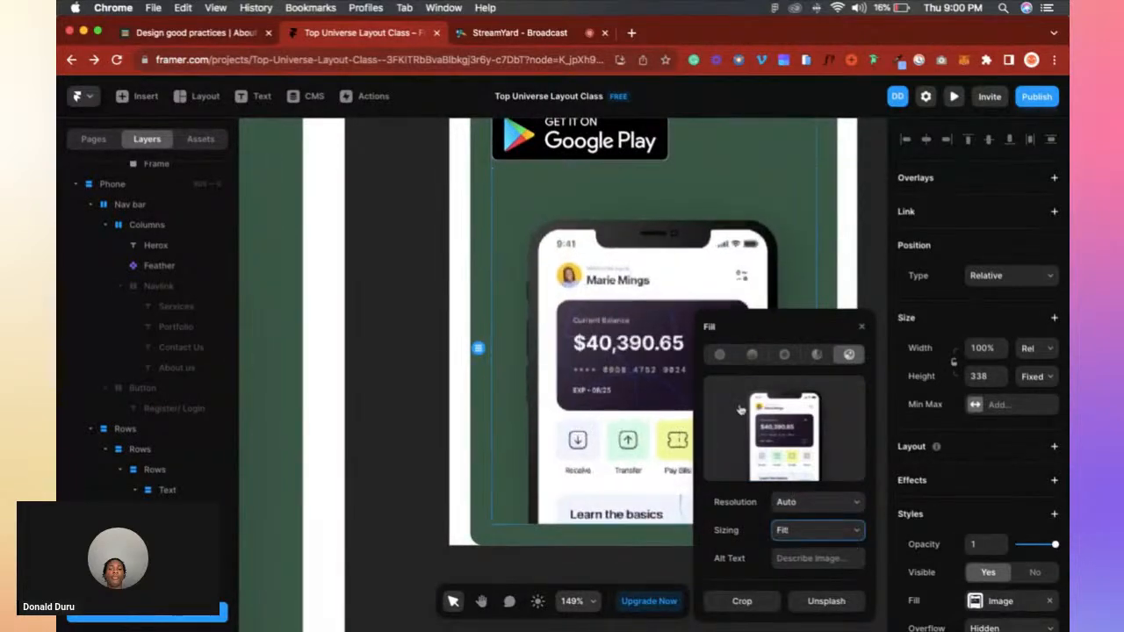
{"action": "left_click", "coordinate": [873, 206]}
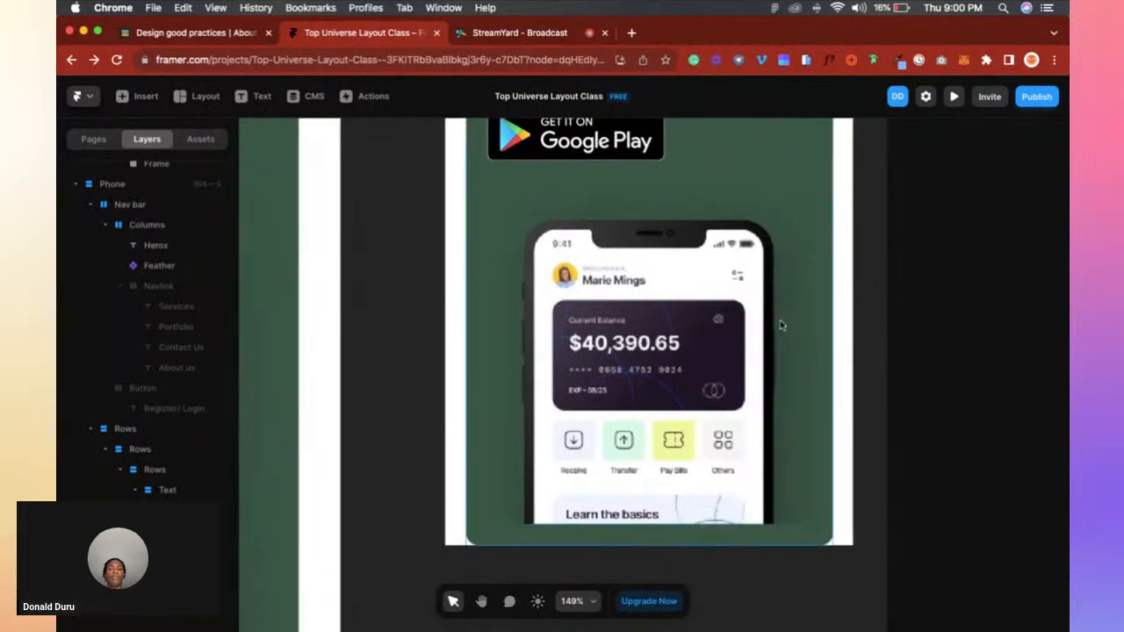
Give the Tablet breakpoint individual paddings of 20 at its upper and lower edges.
{"action": "scroll", "coordinate": [780, 325], "scroll_direction": "down", "scroll_amount": 10}
{"action": "scroll", "coordinate": [778, 322], "scroll_direction": "down", "scroll_amount": 5}
{"action": "scroll", "coordinate": [773, 325], "scroll_direction": "up", "scroll_amount": 5}
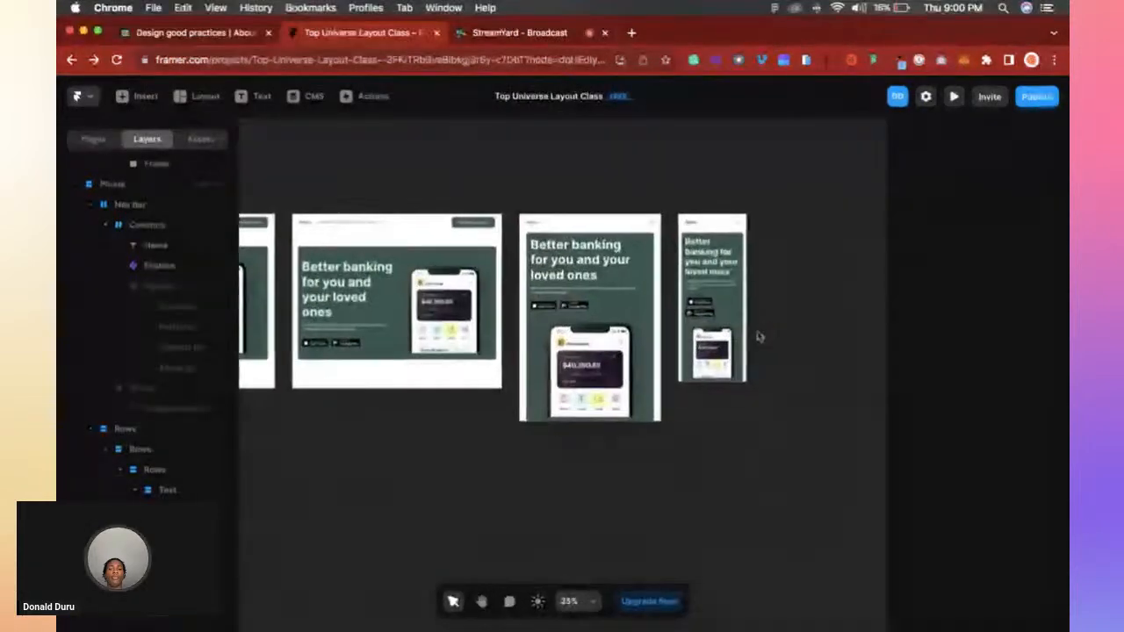
{"action": "scroll", "coordinate": [624, 430], "scroll_direction": "up", "scroll_amount": 3}
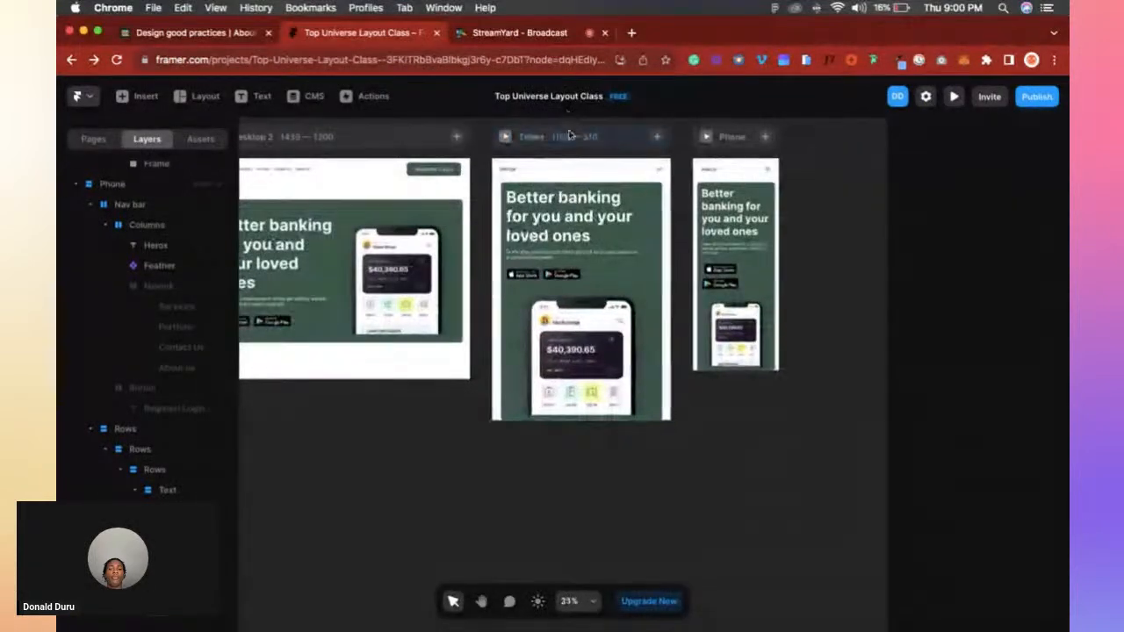
{"action": "left_click", "coordinate": [653, 249]}
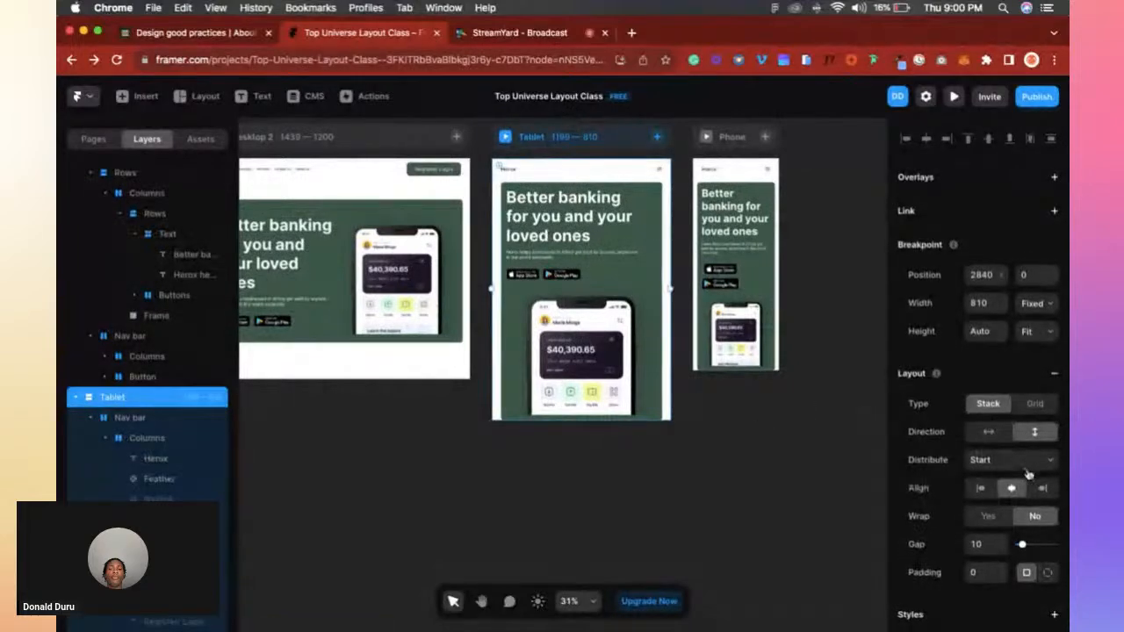
{"action": "scroll", "coordinate": [1029, 474], "scroll_direction": "down", "scroll_amount": 2}
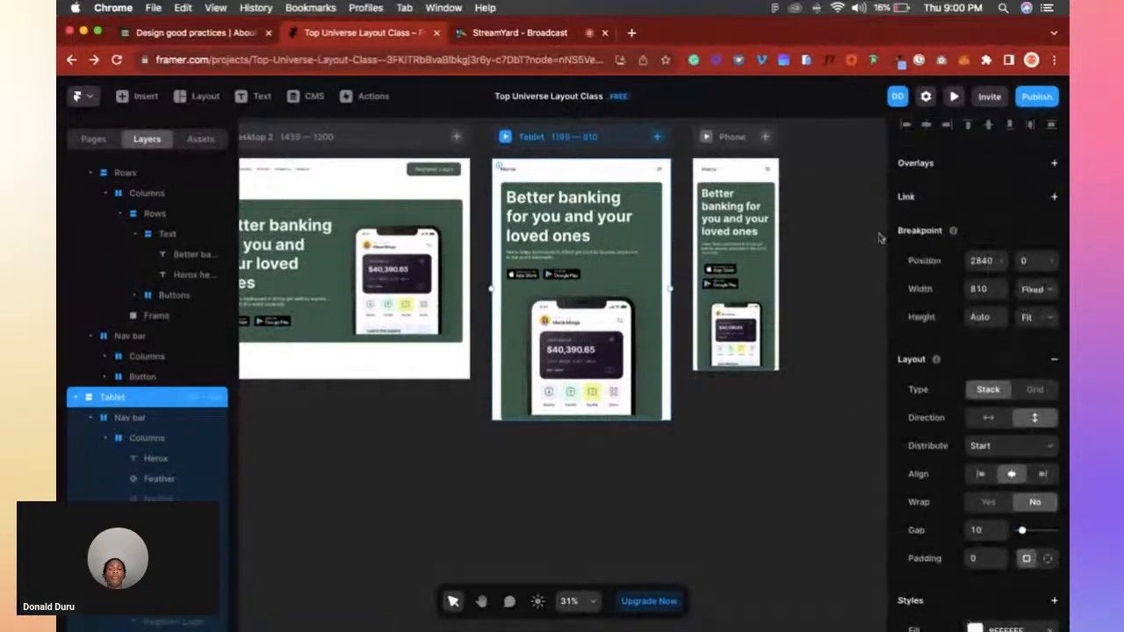
{"action": "scroll", "coordinate": [596, 399], "scroll_direction": "up", "scroll_amount": 5}
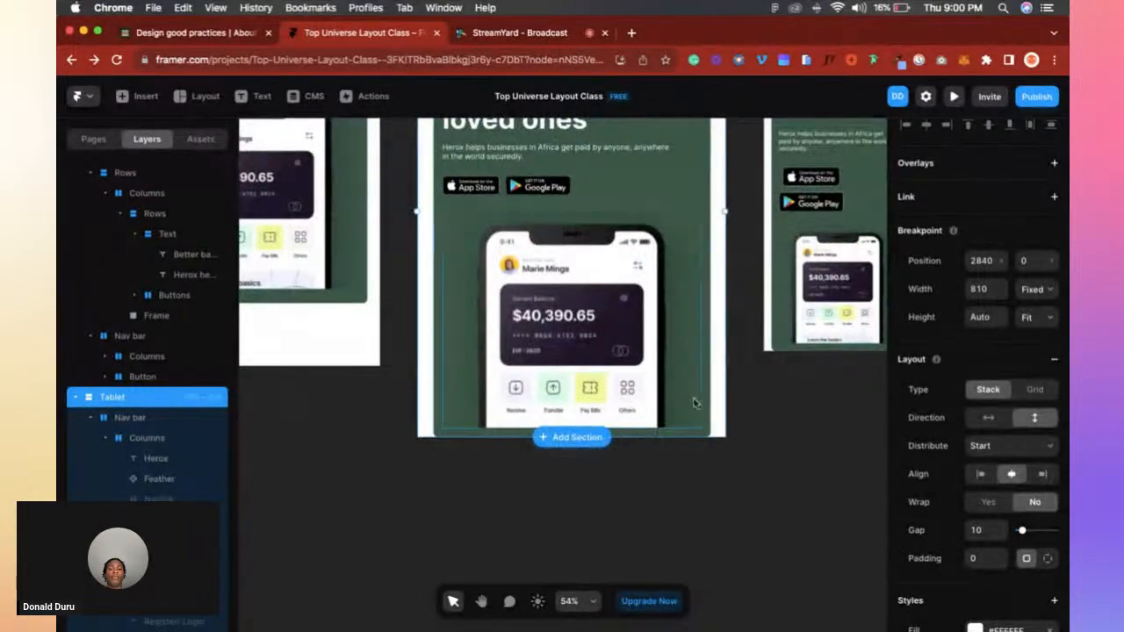
{"action": "left_click", "coordinate": [1045, 557]}
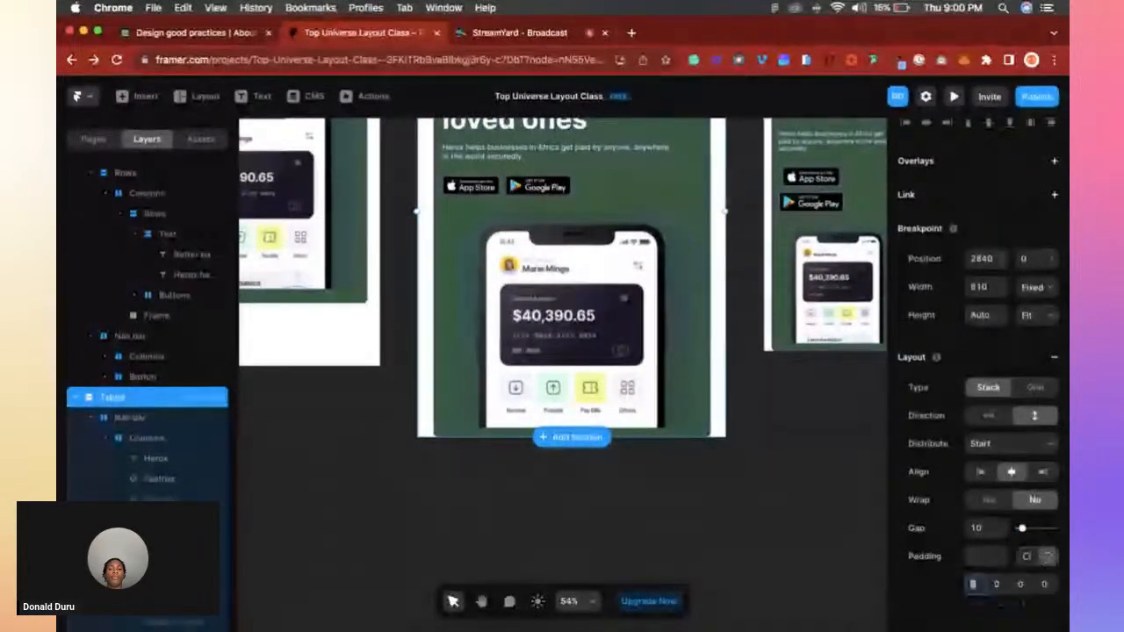
{"action": "type", "text": "20"}
{"action": "scroll", "coordinate": [737, 500], "scroll_direction": "down", "scroll_amount": 5}
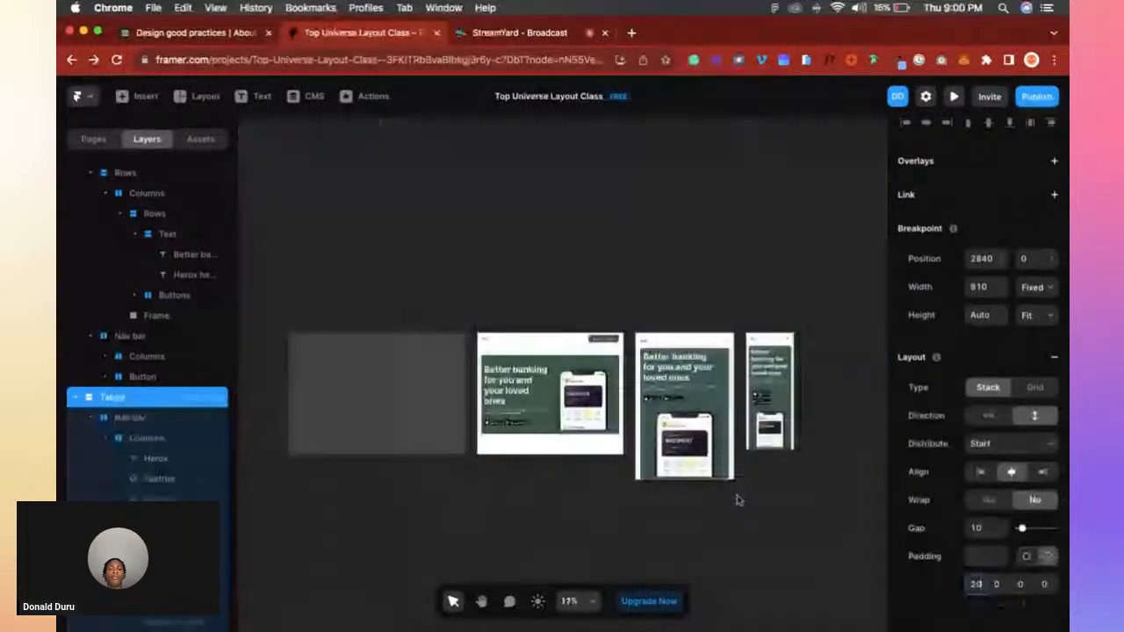
{"action": "scroll", "coordinate": [738, 500], "scroll_direction": "up", "scroll_amount": 4}
{"action": "key", "text": "Tab"}
{"action": "key", "text": "Tab"}
{"action": "type", "text": "20"}
Give the Phone breakpoint individual paddings of 20 at its upper and lower edges.
{"action": "scroll", "coordinate": [785, 527], "scroll_direction": "right", "scroll_amount": 1}
{"action": "scroll", "coordinate": [785, 527], "scroll_direction": "up", "scroll_amount": 1}
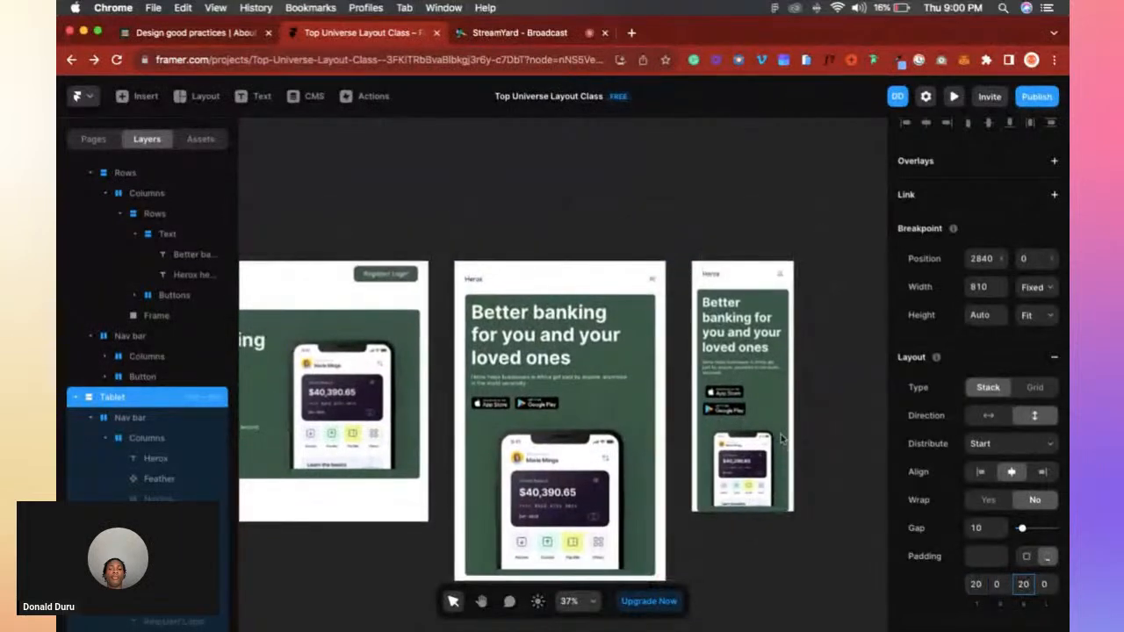
{"action": "left_click", "coordinate": [763, 259]}
{"action": "left_click", "coordinate": [1047, 554]}
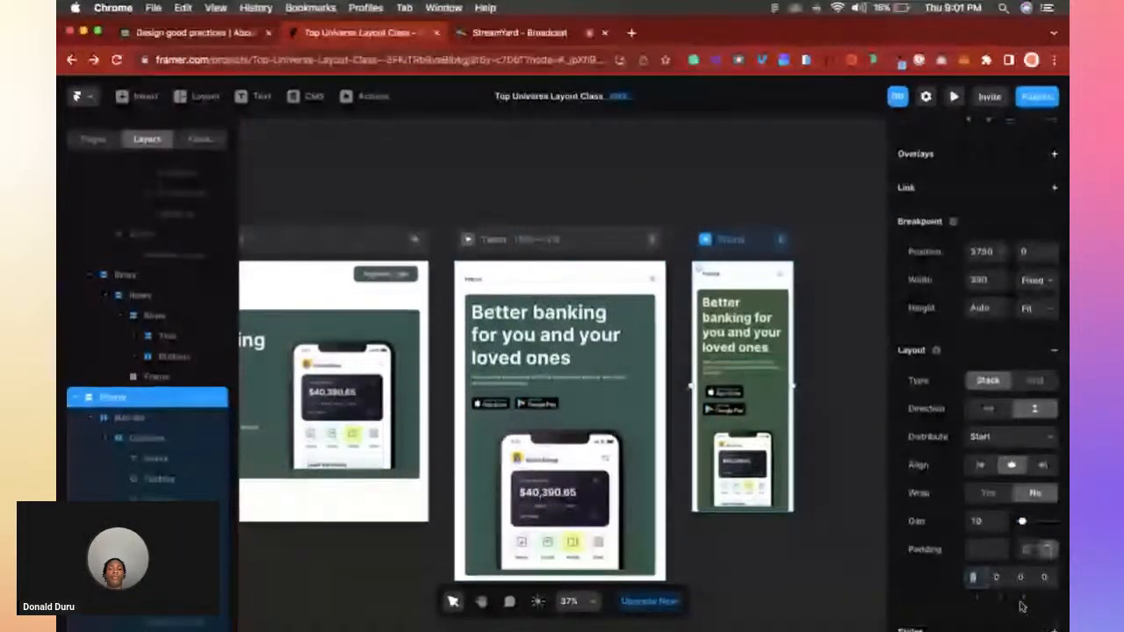
{"action": "type", "text": "20"}
{"action": "key", "text": "Return"}
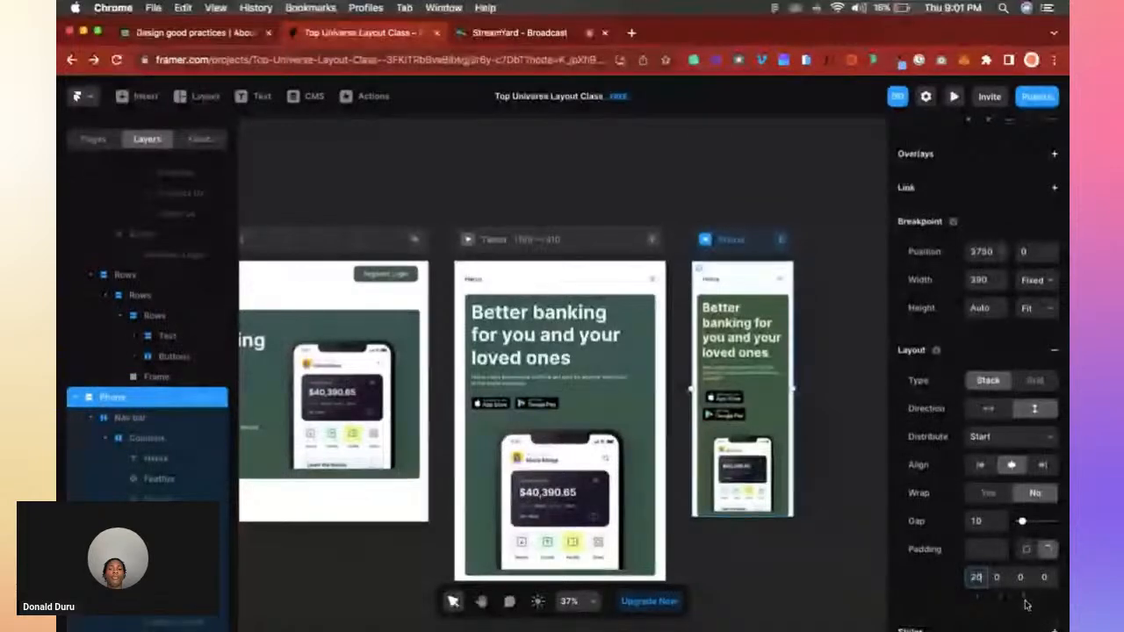
{"action": "left_click", "coordinate": [1021, 578]}
{"action": "key", "text": "Return"}
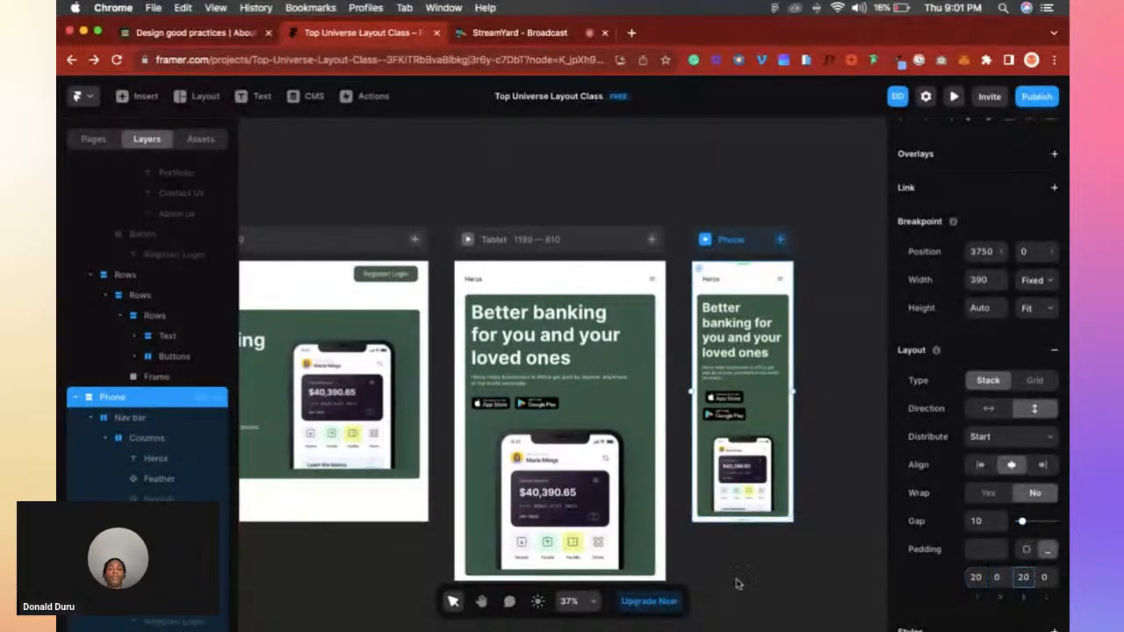
Review the hero section layout across the Phone, Tablet and Desktop breakpoints.
{"action": "scroll", "coordinate": [735, 583], "scroll_direction": "down", "scroll_amount": 1}
{"action": "scroll", "coordinate": [752, 321], "scroll_direction": "up", "scroll_amount": 3}
{"action": "scroll", "coordinate": [751, 322], "scroll_direction": "up", "scroll_amount": 2}
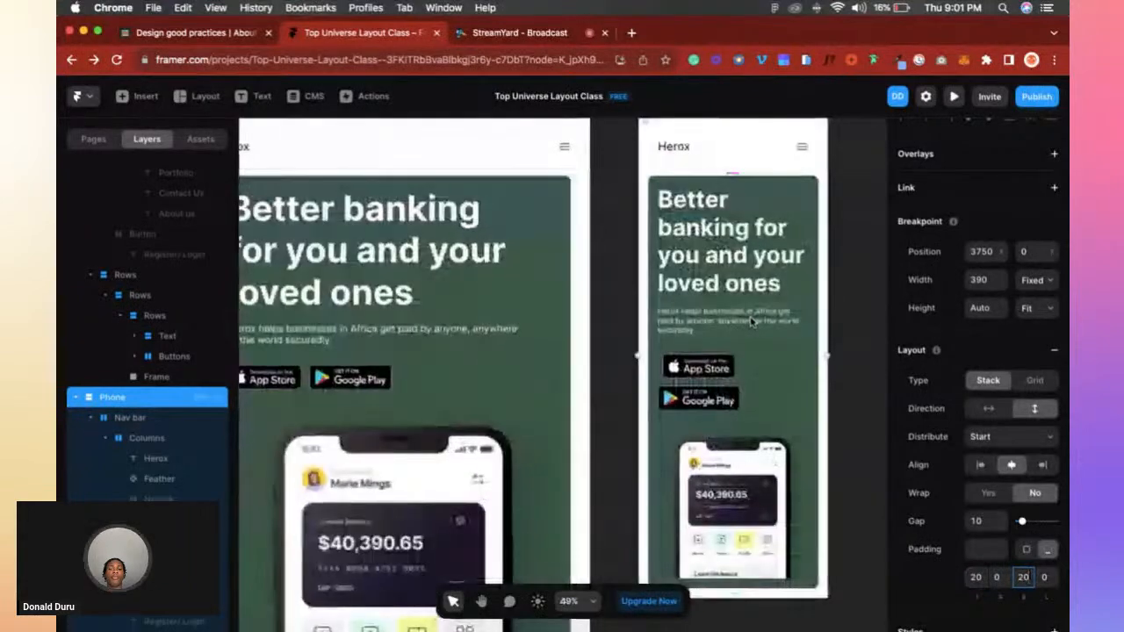
{"action": "scroll", "coordinate": [752, 321], "scroll_direction": "up", "scroll_amount": 3}
{"action": "scroll", "coordinate": [751, 321], "scroll_direction": "down", "scroll_amount": 4}
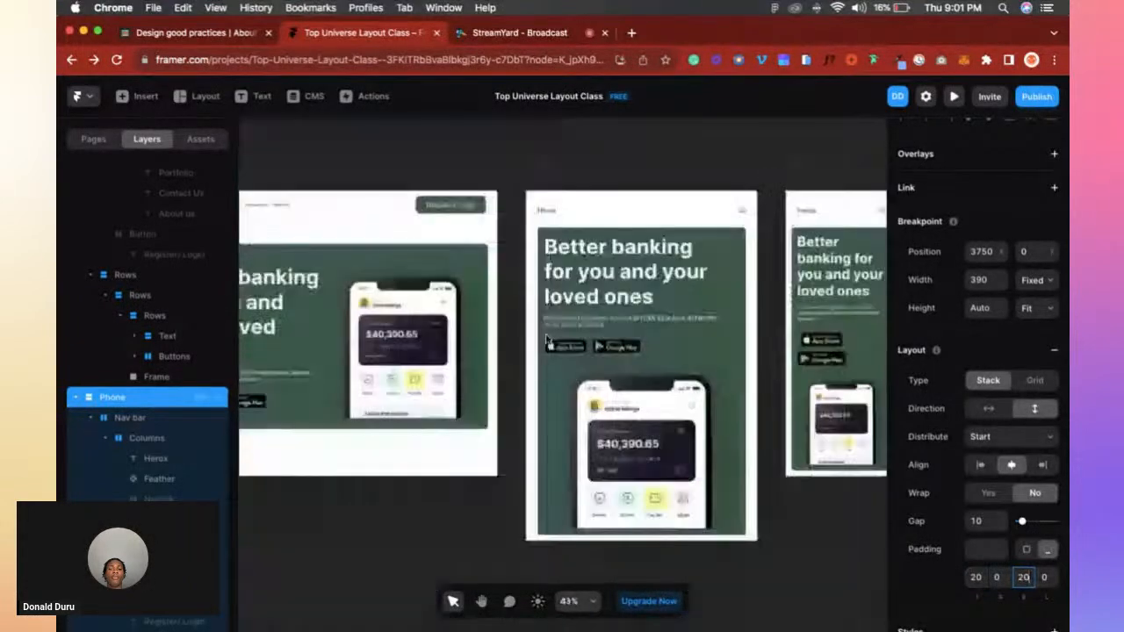
{"action": "scroll", "coordinate": [543, 351], "scroll_direction": "left", "scroll_amount": 10}
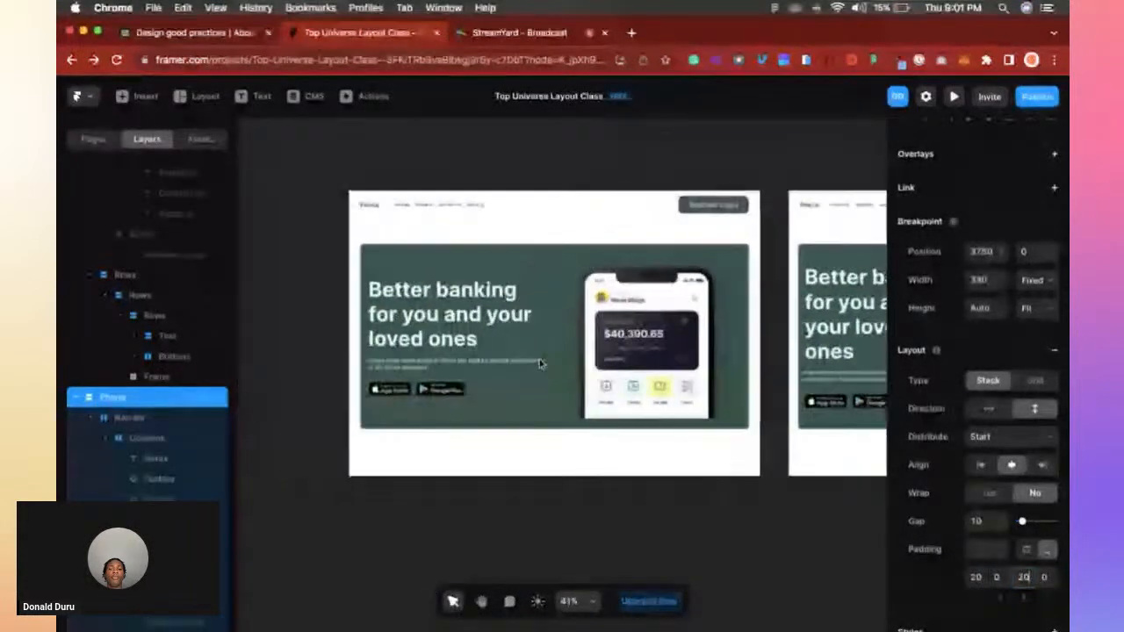
{"action": "scroll", "coordinate": [546, 363], "scroll_direction": "up", "scroll_amount": 2}
{"action": "scroll", "coordinate": [552, 367], "scroll_direction": "up", "scroll_amount": 3}
{"action": "scroll", "coordinate": [543, 374], "scroll_direction": "down", "scroll_amount": 2}
{"action": "scroll", "coordinate": [557, 375], "scroll_direction": "up", "scroll_amount": 2}
{"action": "scroll", "coordinate": [556, 376], "scroll_direction": "down", "scroll_amount": 3}
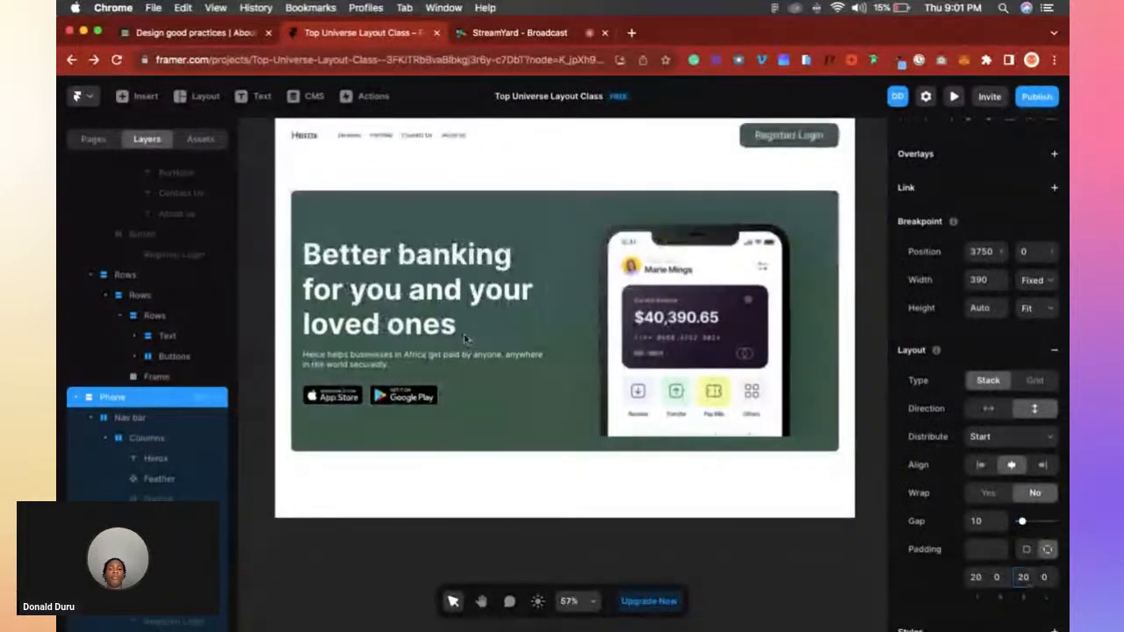
Inspect the settings of the heading, the description and their enclosing Rows stack in the Desktop hero.
{"action": "left_click", "coordinate": [468, 340]}
{"action": "left_click", "coordinate": [408, 361]}
{"action": "left_click", "coordinate": [411, 286]}
{"action": "left_click", "coordinate": [403, 361]}
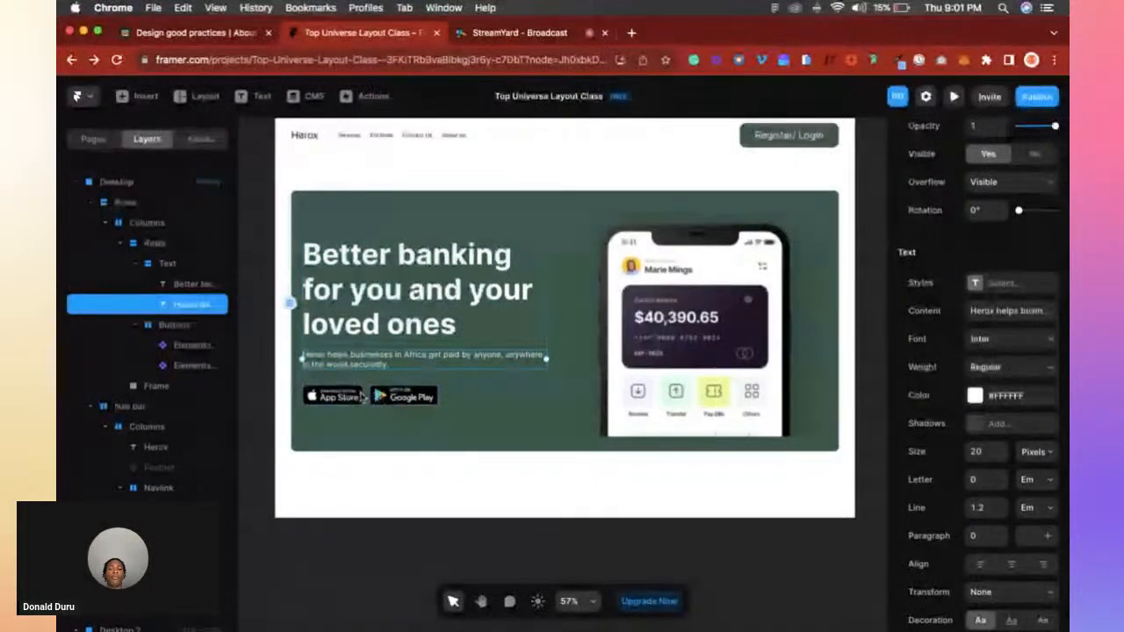
{"action": "left_click", "coordinate": [454, 384]}
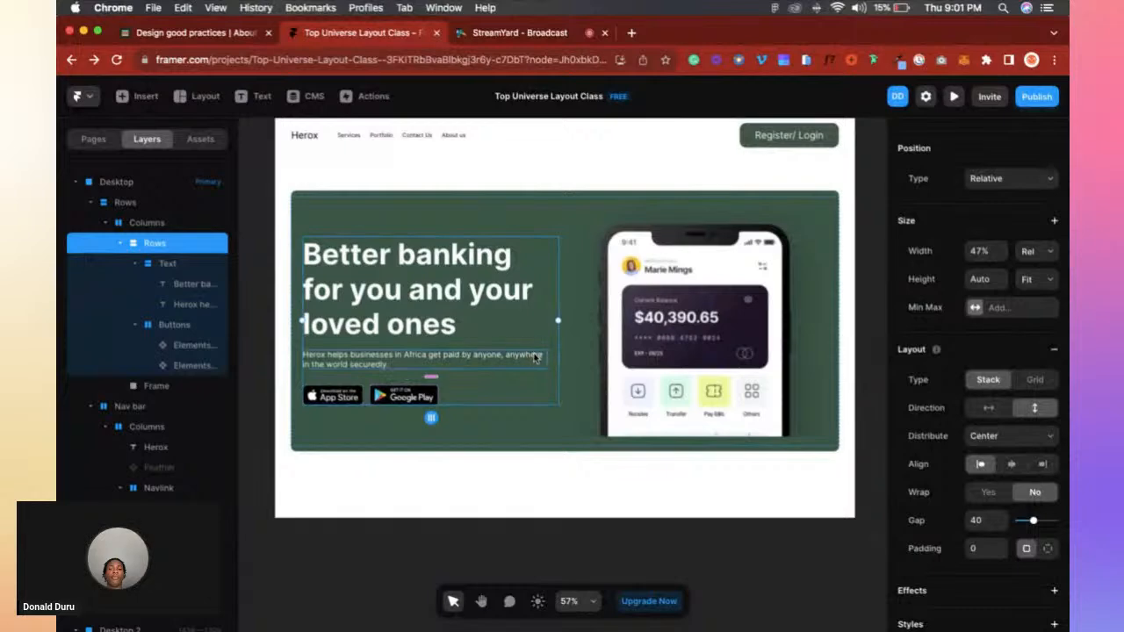
Inspect the size and layout settings of the phone image frame, the text Rows stack and the outer Rows container in the Desktop hero.
{"action": "left_click", "coordinate": [644, 307]}
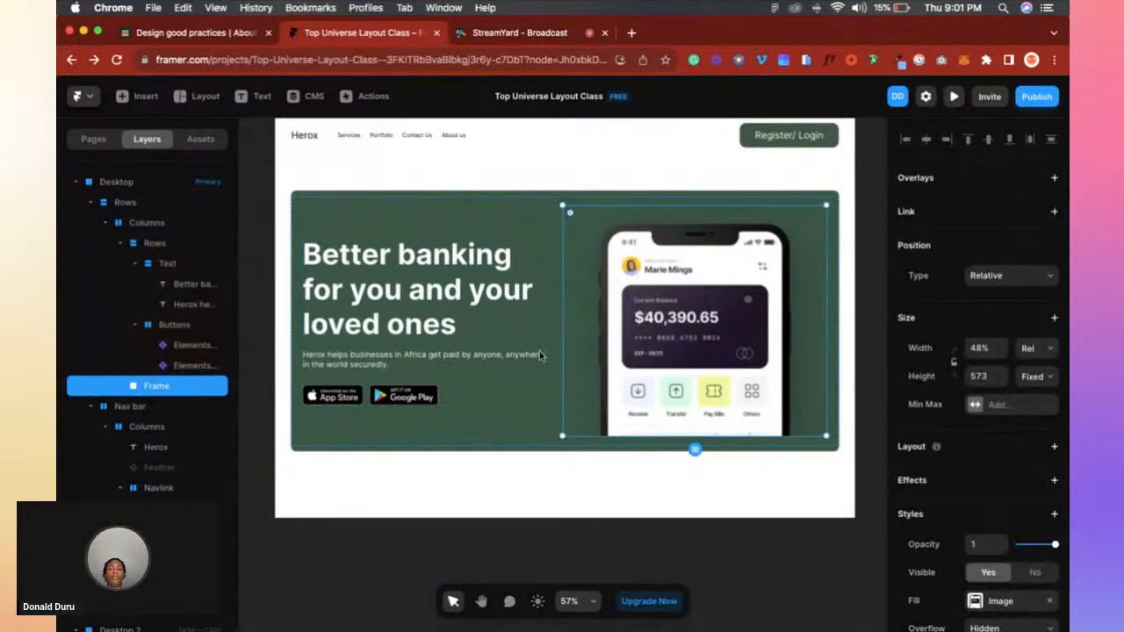
{"action": "left_click", "coordinate": [511, 397]}
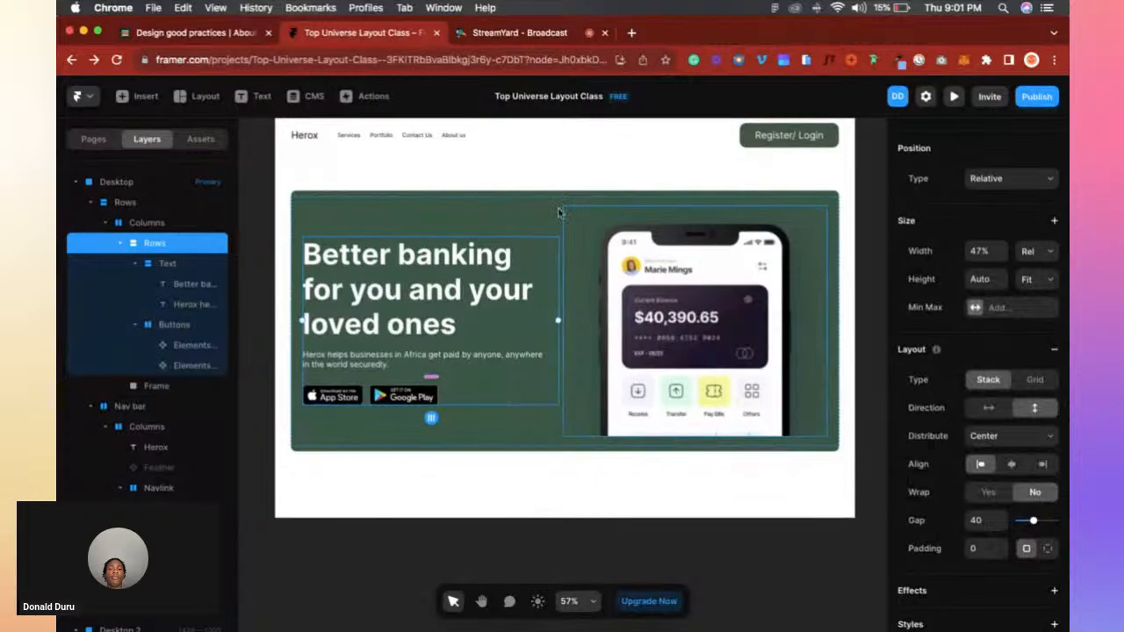
{"action": "left_click", "coordinate": [348, 198]}
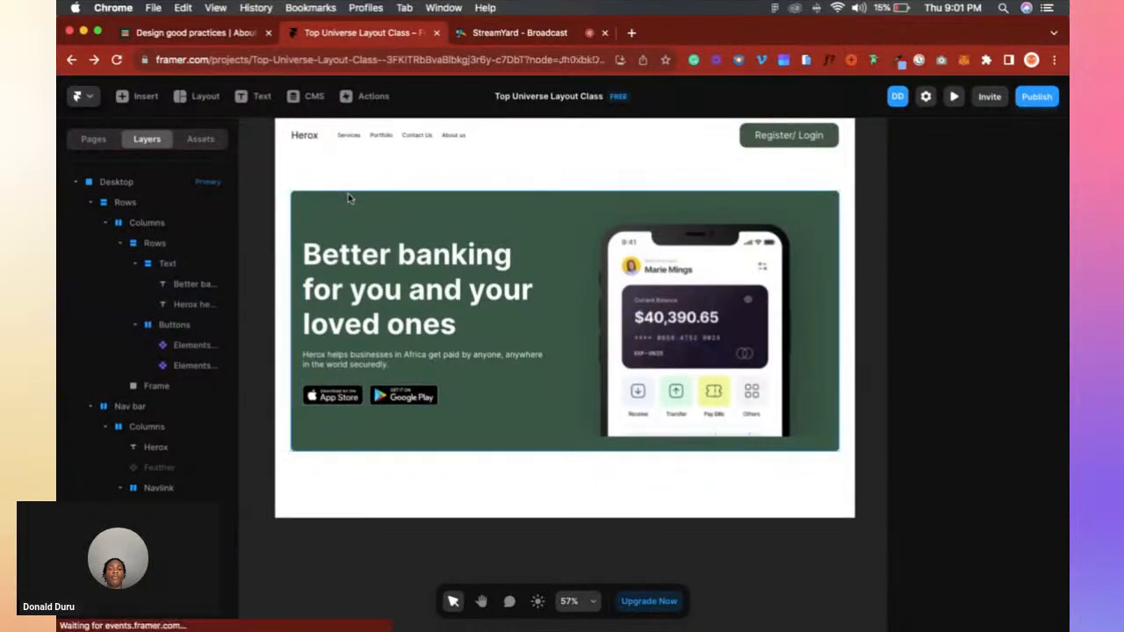
{"action": "left_click", "coordinate": [350, 199]}
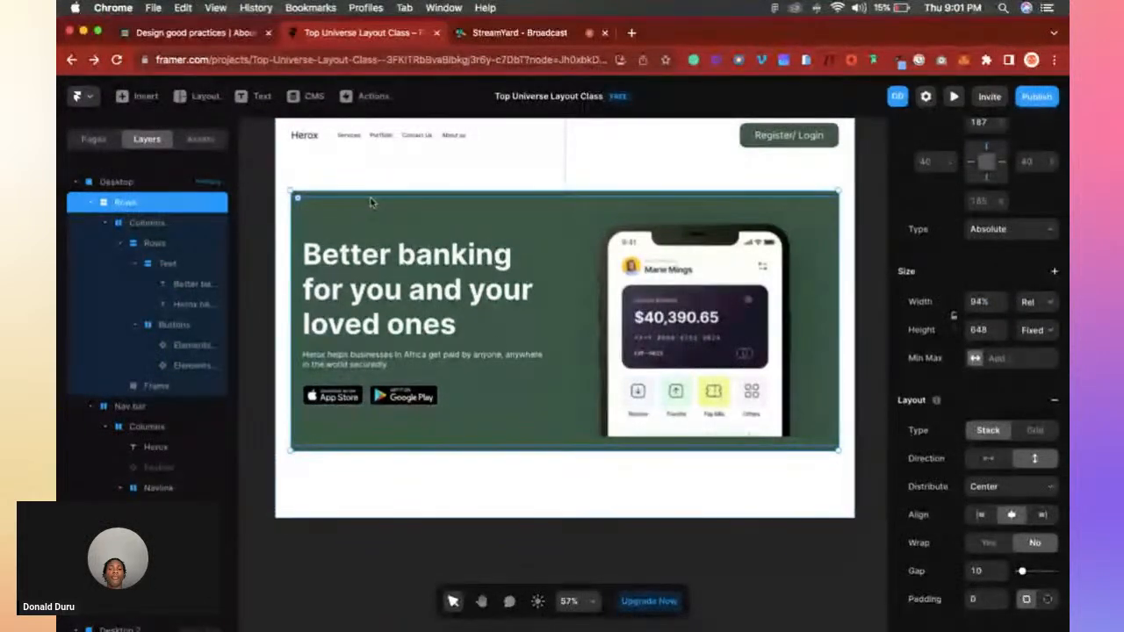
{"action": "scroll", "coordinate": [375, 210], "scroll_direction": "down", "scroll_amount": 5}
{"action": "scroll", "coordinate": [602, 234], "scroll_direction": "up", "scroll_amount": 5}
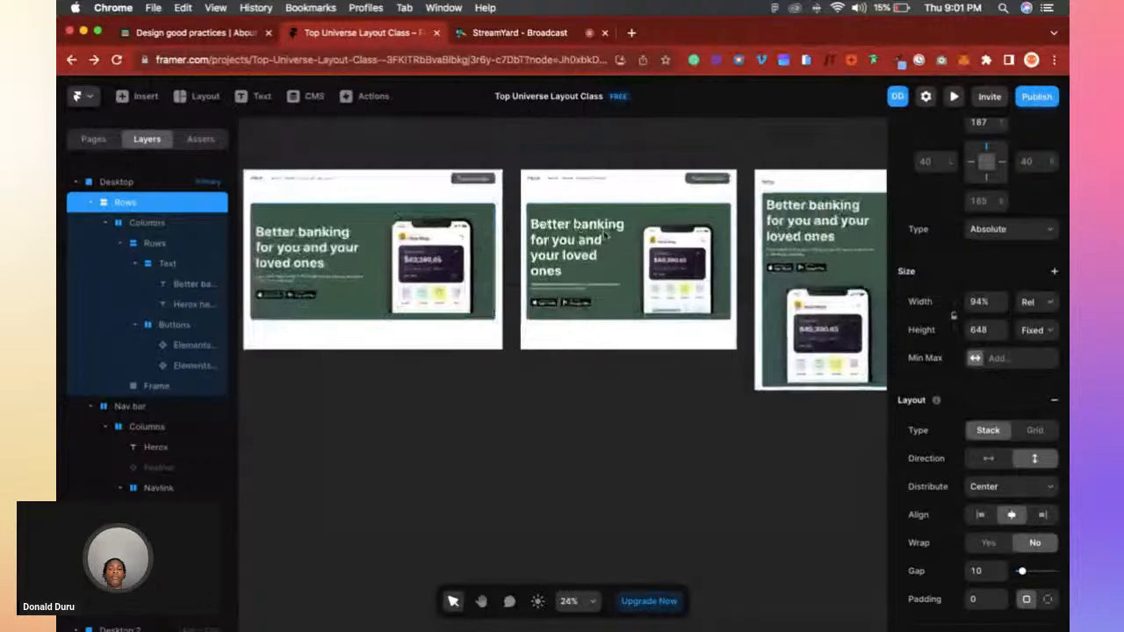
Compare the Desktop 2 hero heading with the Desktop hero's text Rows stack and their size settings.
{"action": "scroll", "coordinate": [602, 234], "scroll_direction": "down", "scroll_amount": 1}
{"action": "left_click", "coordinate": [594, 321]}
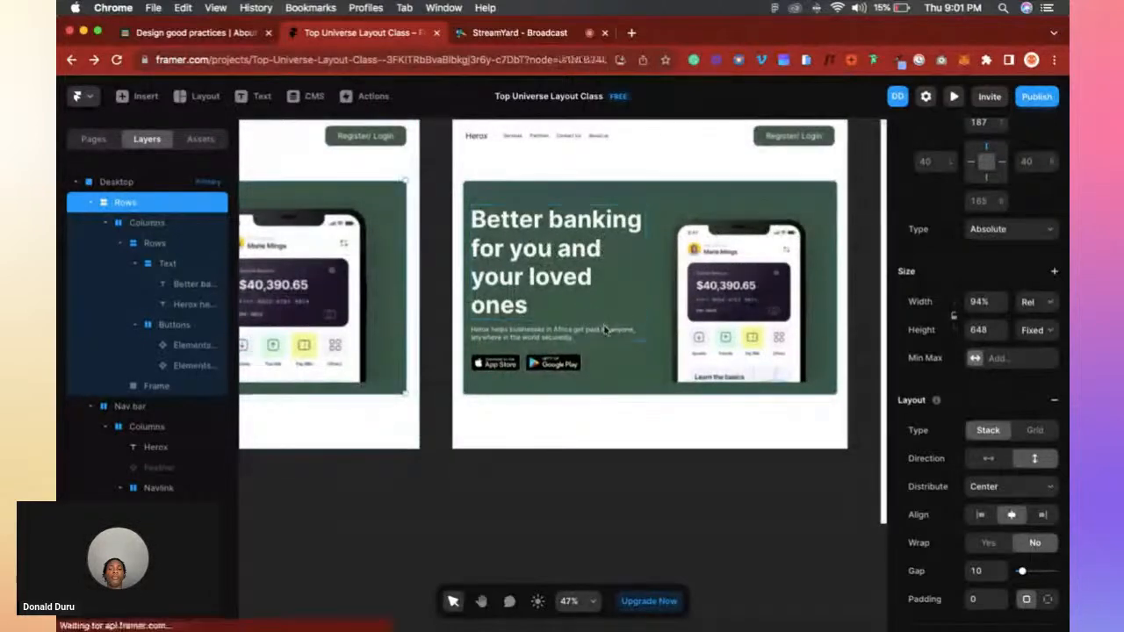
{"action": "scroll", "coordinate": [594, 320], "scroll_direction": "left", "scroll_amount": 3}
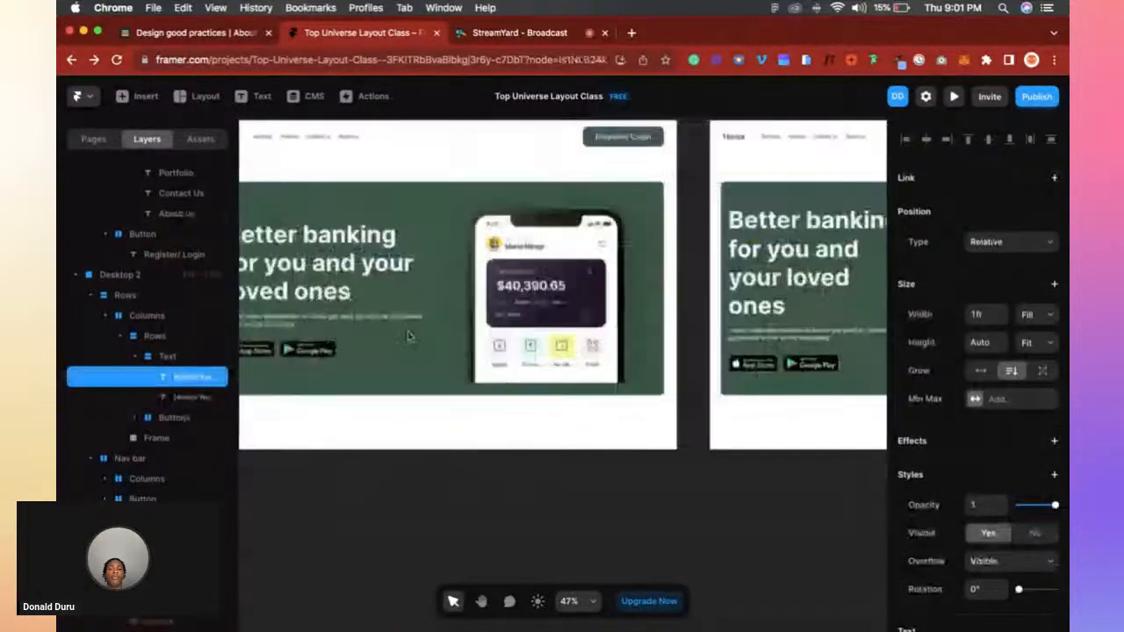
{"action": "left_click", "coordinate": [395, 310]}
{"action": "left_click", "coordinate": [434, 289]}
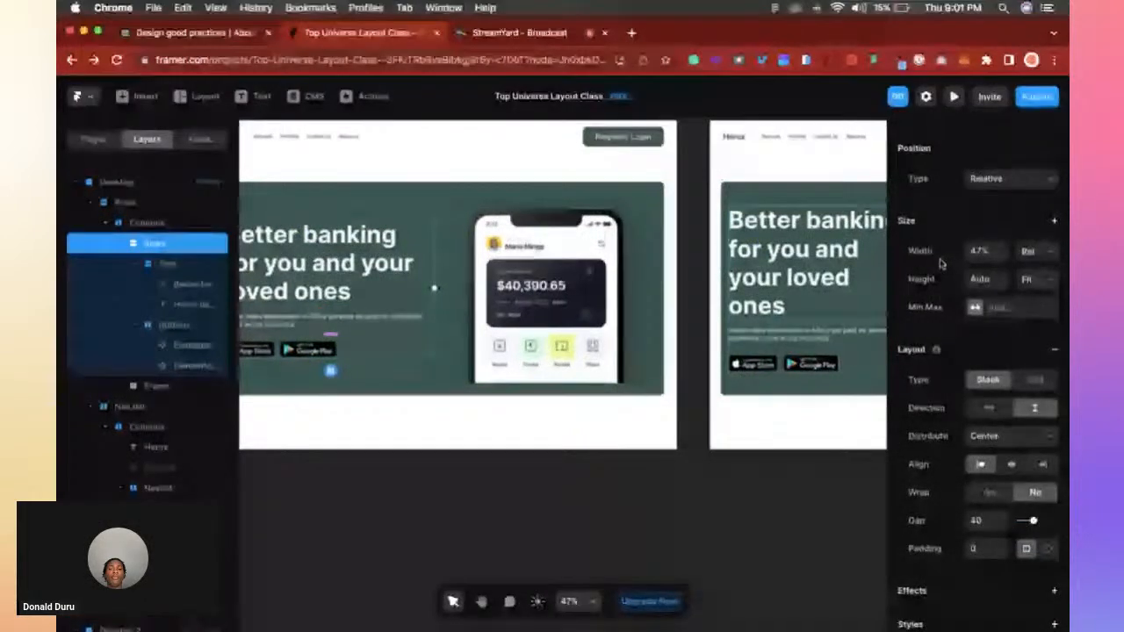
{"action": "scroll", "coordinate": [538, 244], "scroll_direction": "down", "scroll_amount": 5}
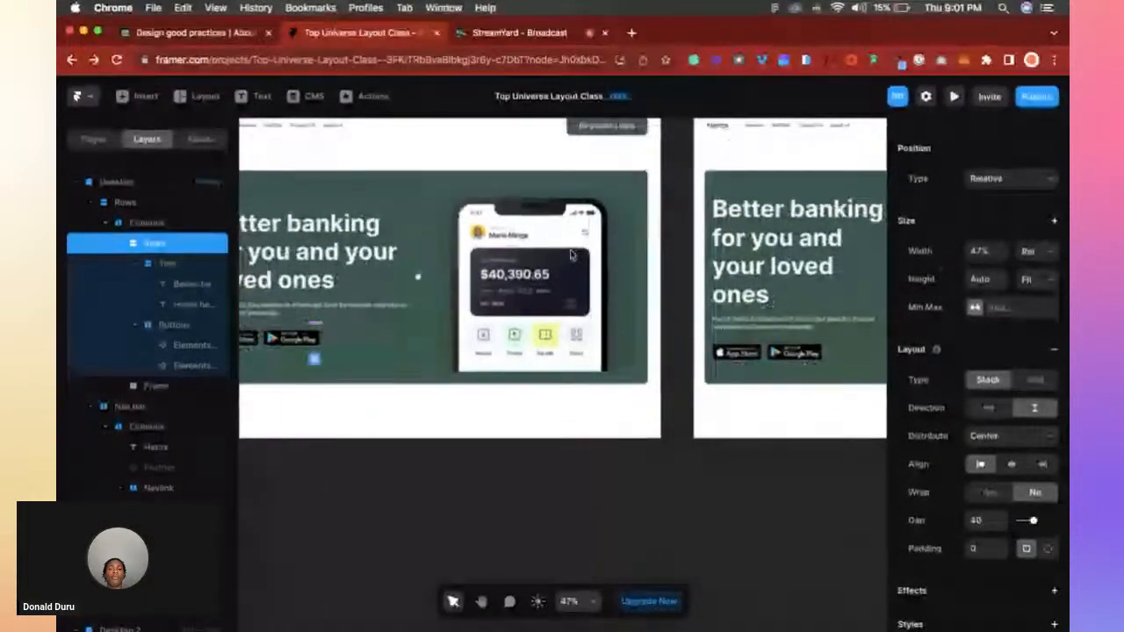
{"action": "scroll", "coordinate": [538, 244], "scroll_direction": "up", "scroll_amount": 4}
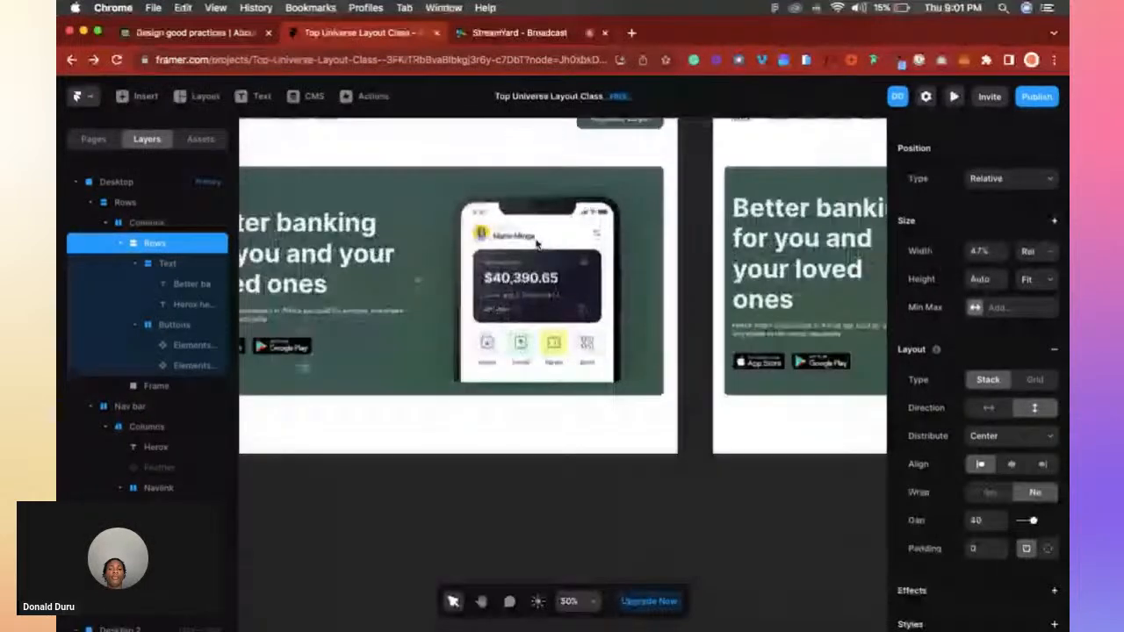
{"action": "scroll", "coordinate": [538, 244], "scroll_direction": "right", "scroll_amount": 6}
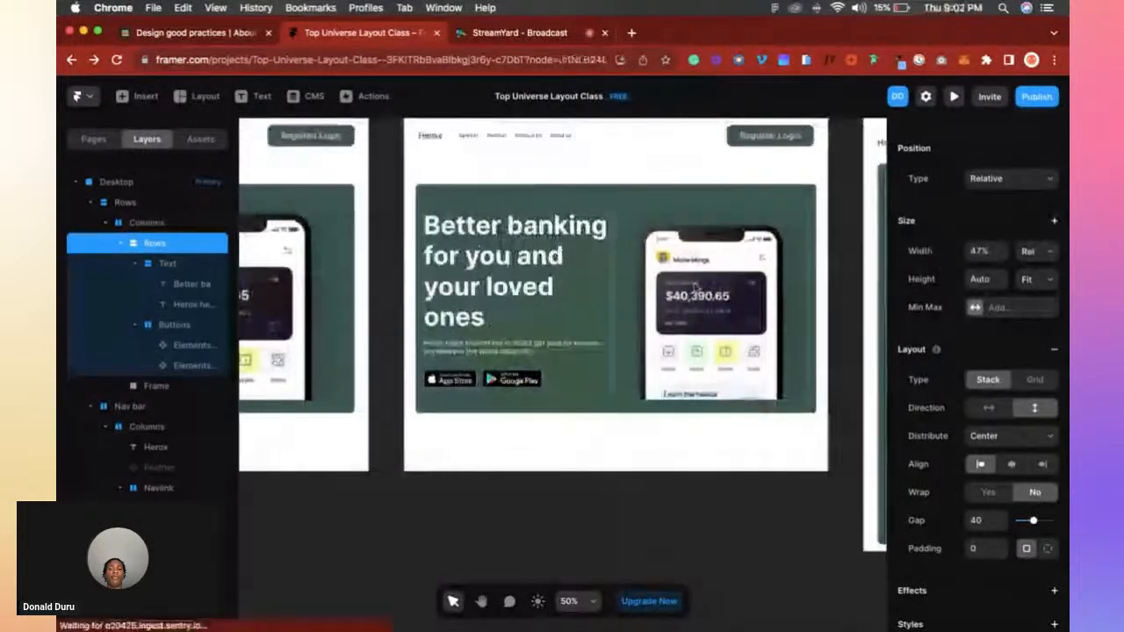
Examine the phone image frame in the Desktop 2 hero and its size settings.
{"action": "left_click", "coordinate": [710, 283]}
{"action": "scroll", "coordinate": [739, 308], "scroll_direction": "down", "scroll_amount": 3}
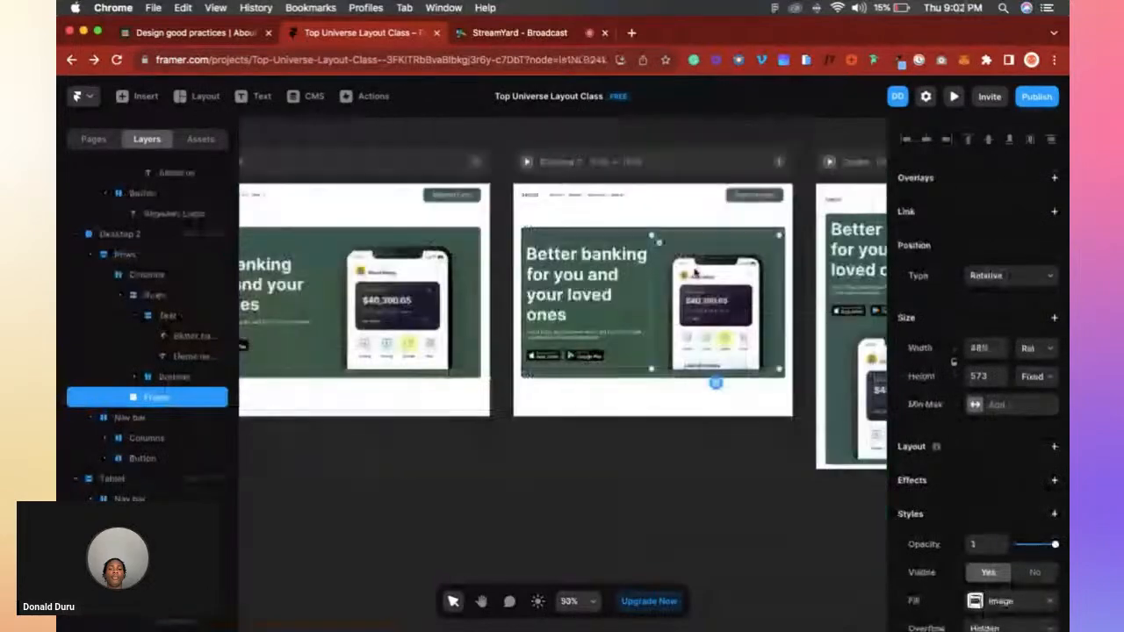
{"action": "scroll", "coordinate": [739, 307], "scroll_direction": "up", "scroll_amount": 5}
{"action": "scroll", "coordinate": [702, 290], "scroll_direction": "down", "scroll_amount": 5}
{"action": "scroll", "coordinate": [657, 276], "scroll_direction": "up", "scroll_amount": 1}
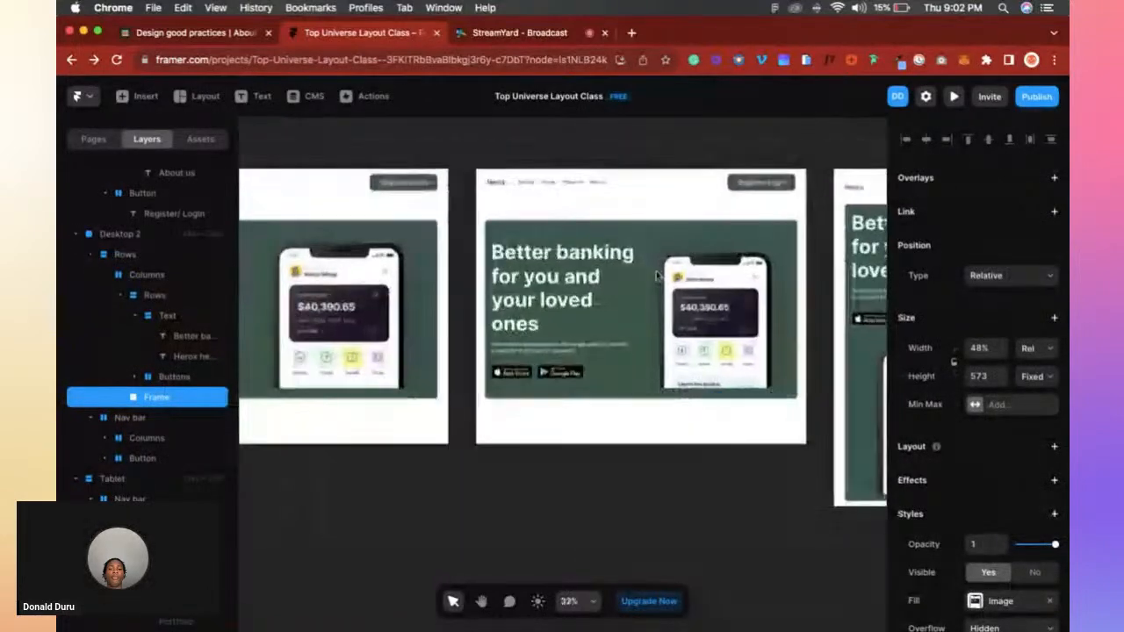
{"action": "scroll", "coordinate": [657, 276], "scroll_direction": "up", "scroll_amount": 3}
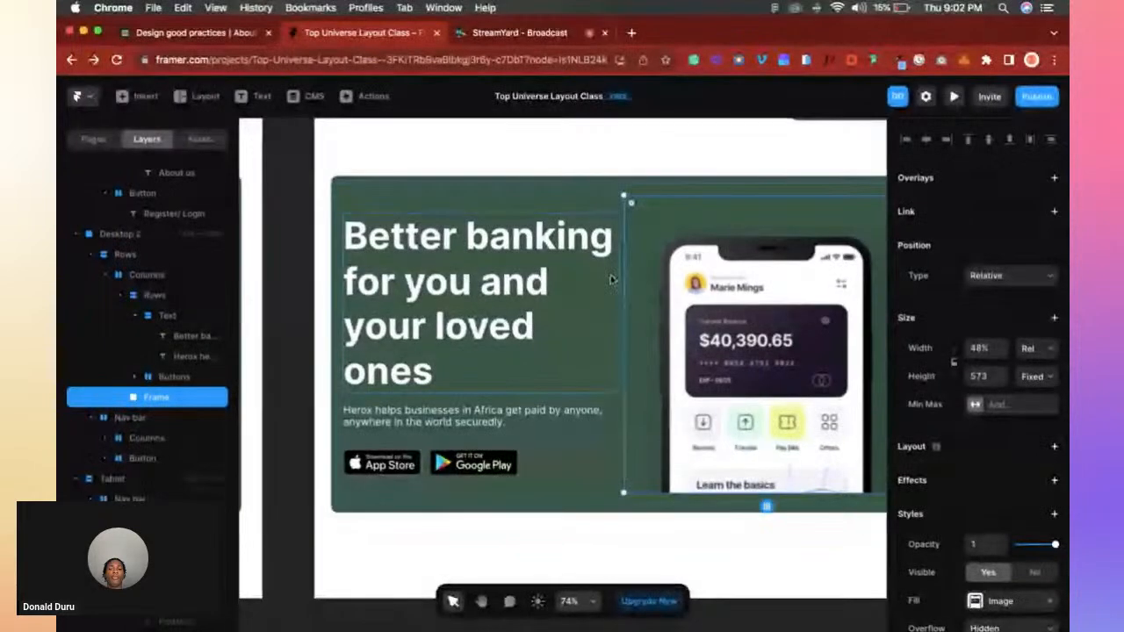
{"action": "scroll", "coordinate": [624, 290], "scroll_direction": "down", "scroll_amount": 3}
{"action": "scroll", "coordinate": [625, 292], "scroll_direction": "down", "scroll_amount": 1}
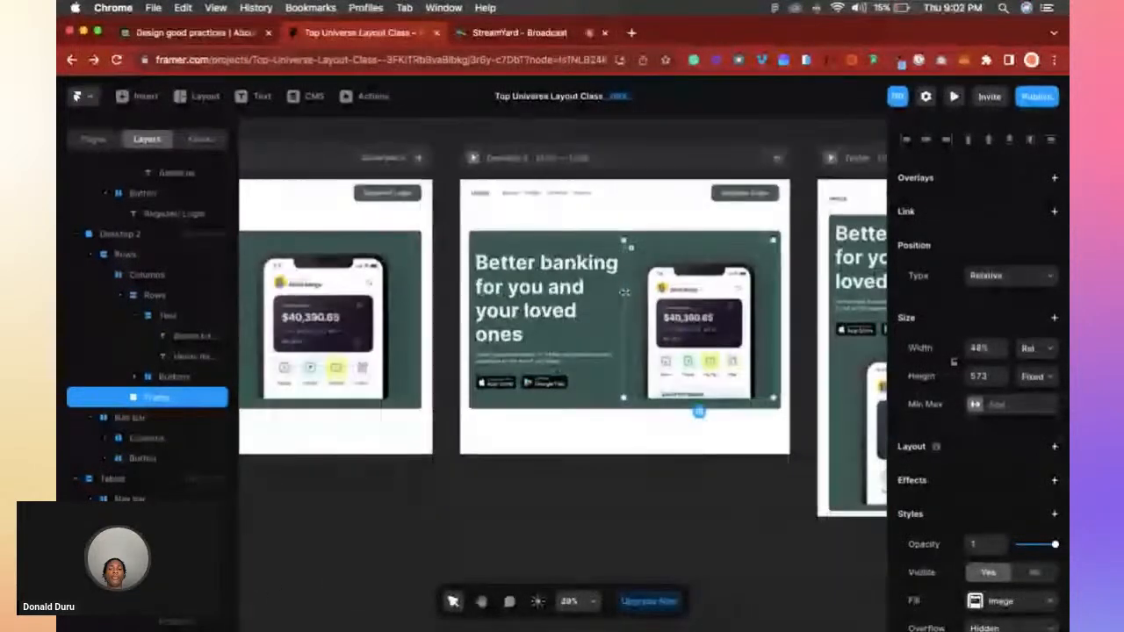
Review the hero's heading, store buttons and phone image on the Tablet and Phone breakpoints.
{"action": "scroll", "coordinate": [623, 293], "scroll_direction": "right", "scroll_amount": 5}
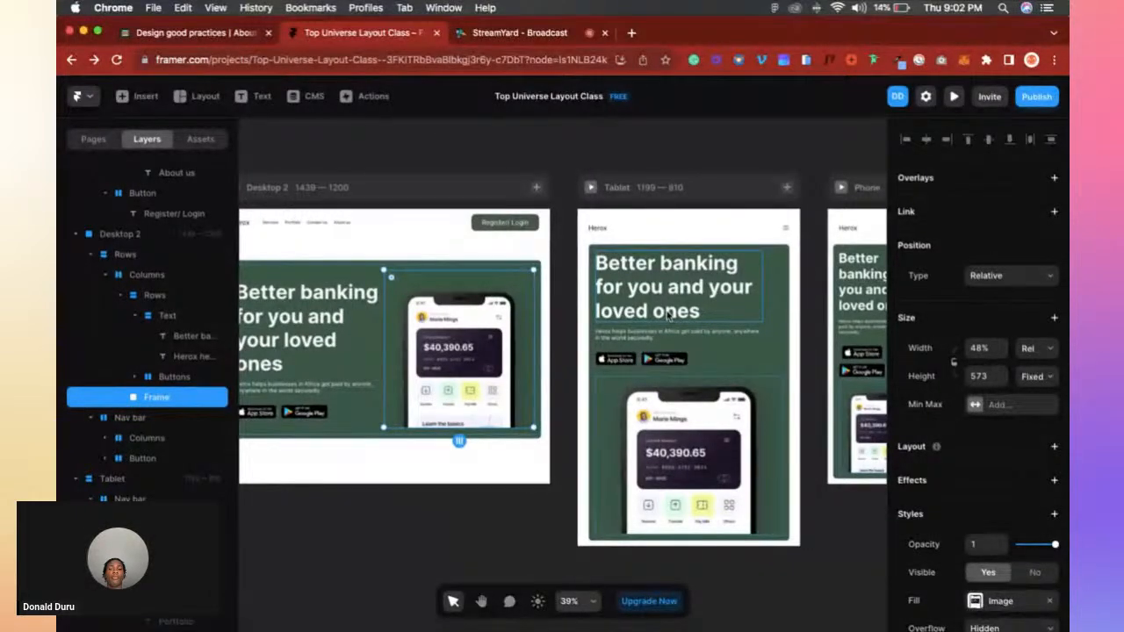
{"action": "scroll", "coordinate": [667, 320], "scroll_direction": "down", "scroll_amount": 5}
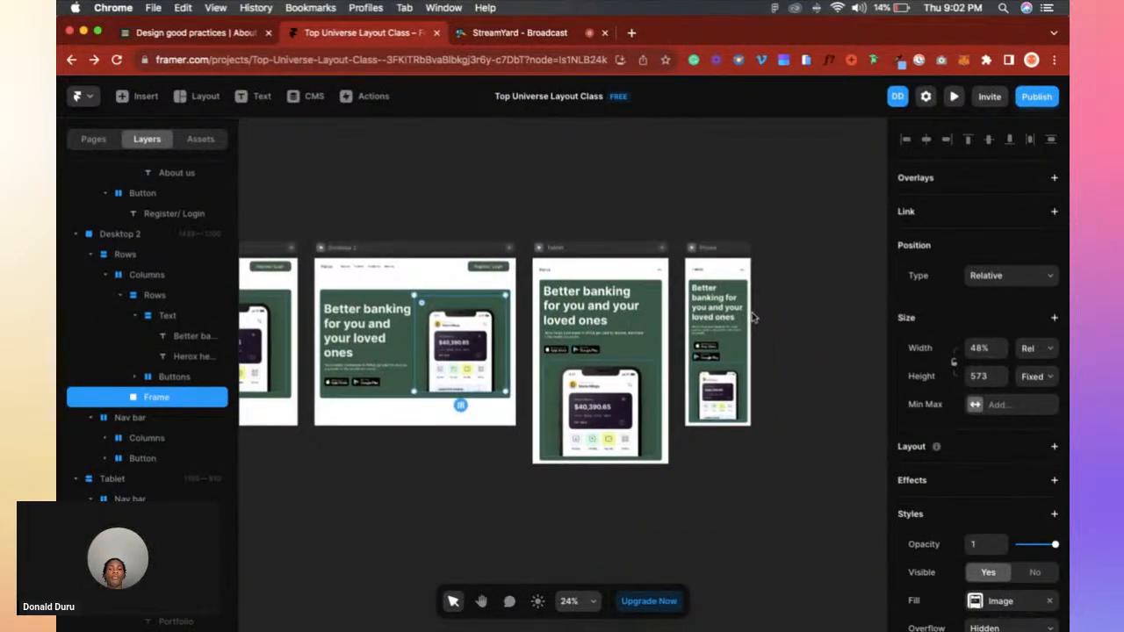
{"action": "scroll", "coordinate": [753, 318], "scroll_direction": "up", "scroll_amount": 8}
{"action": "scroll", "coordinate": [725, 321], "scroll_direction": "down", "scroll_amount": 6}
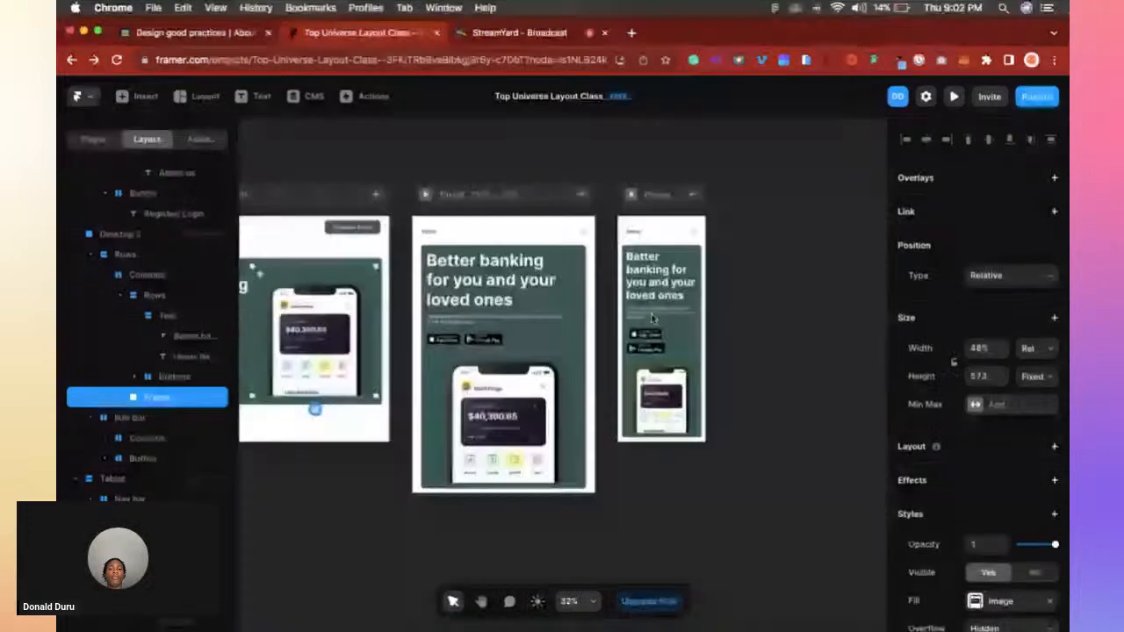
{"action": "scroll", "coordinate": [652, 318], "scroll_direction": "up", "scroll_amount": 5}
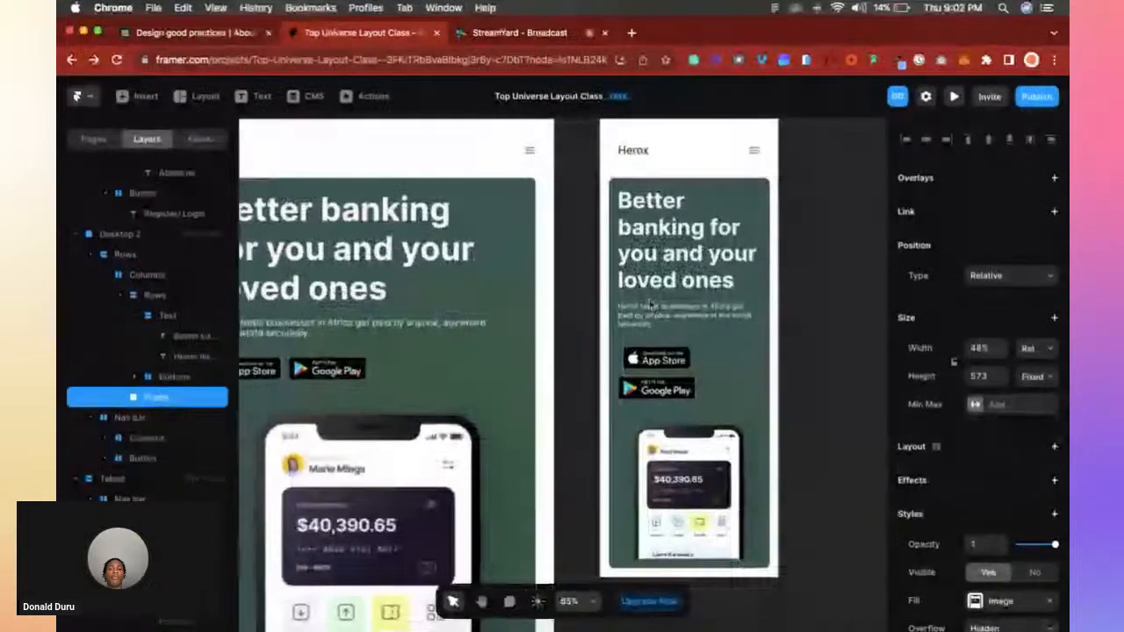
{"action": "scroll", "coordinate": [650, 304], "scroll_direction": "down", "scroll_amount": 4}
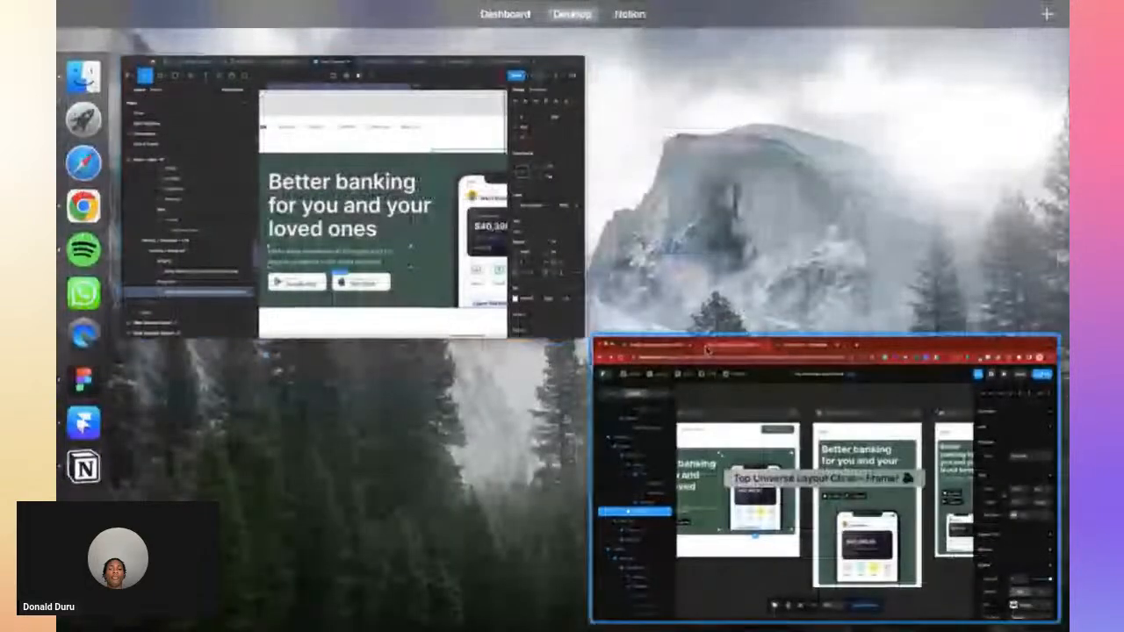
Switch to the StreamYard broadcast page and read through the viewers' comments.
{"action": "left_click", "coordinate": [952, 360]}
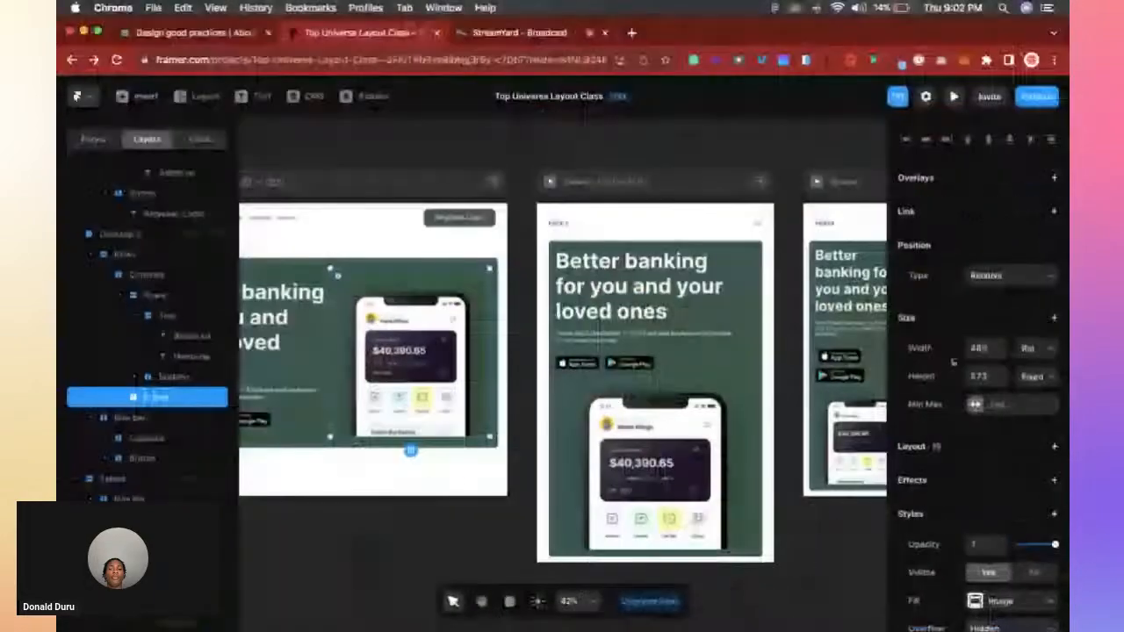
{"action": "left_click", "coordinate": [516, 33]}
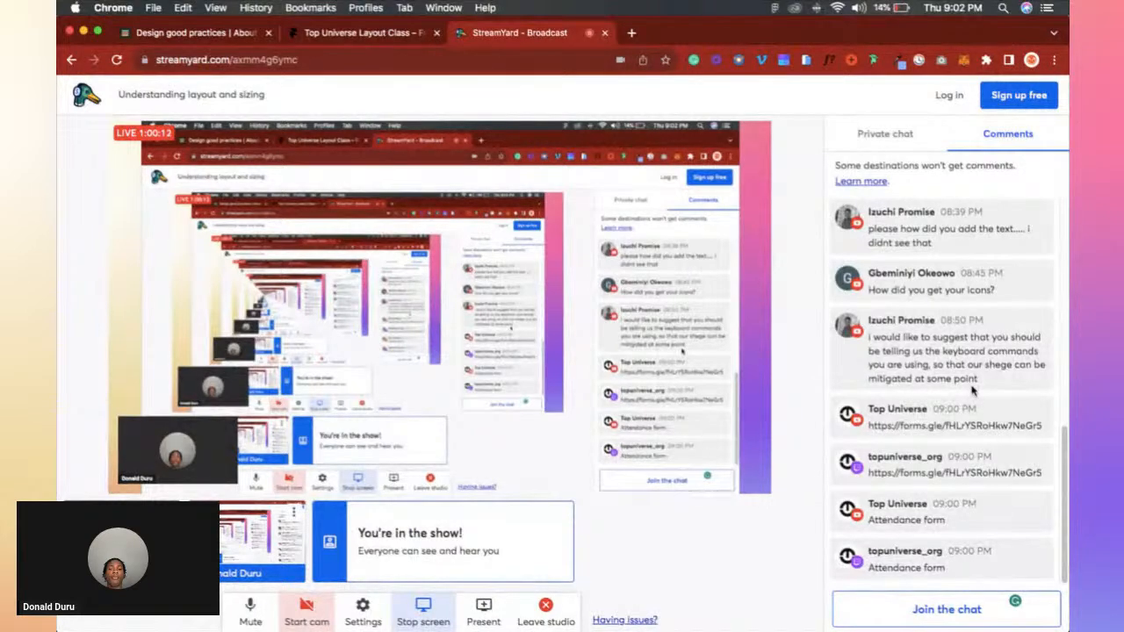
{"action": "scroll", "coordinate": [972, 390], "scroll_direction": "up", "scroll_amount": 3}
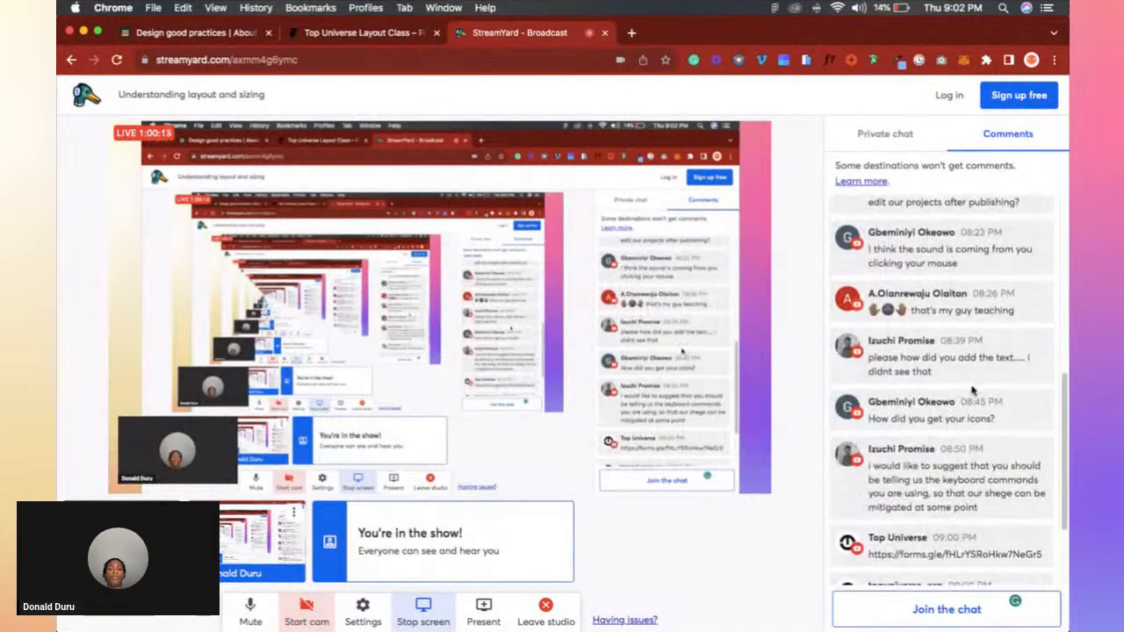
{"action": "scroll", "coordinate": [972, 390], "scroll_direction": "down", "scroll_amount": 3}
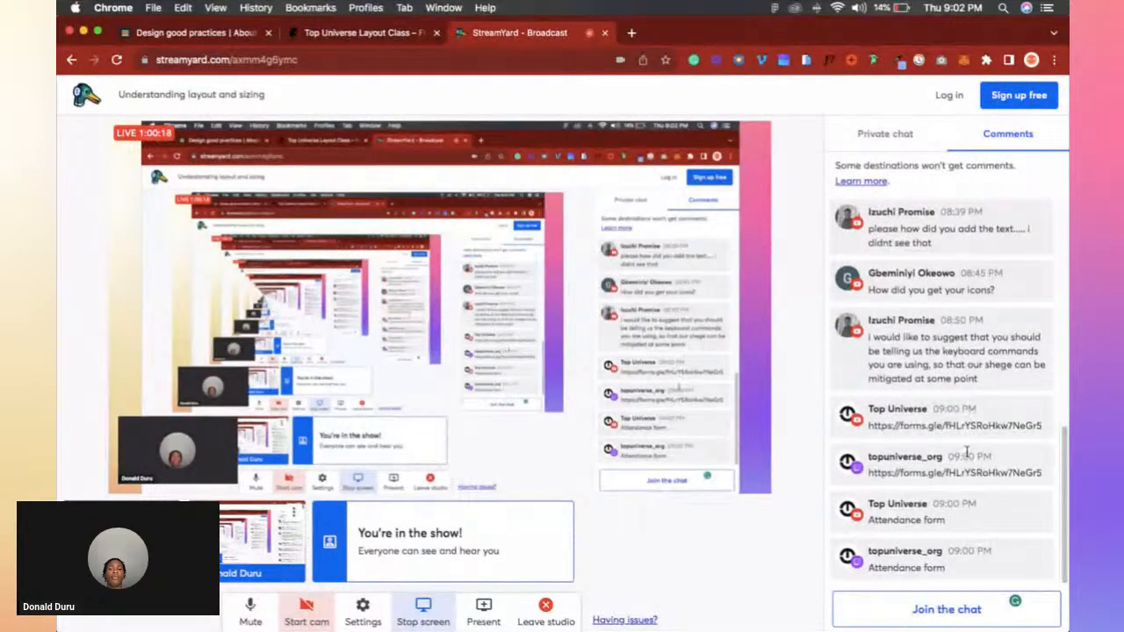
{"action": "scroll", "coordinate": [966, 453], "scroll_direction": "up", "scroll_amount": 2}
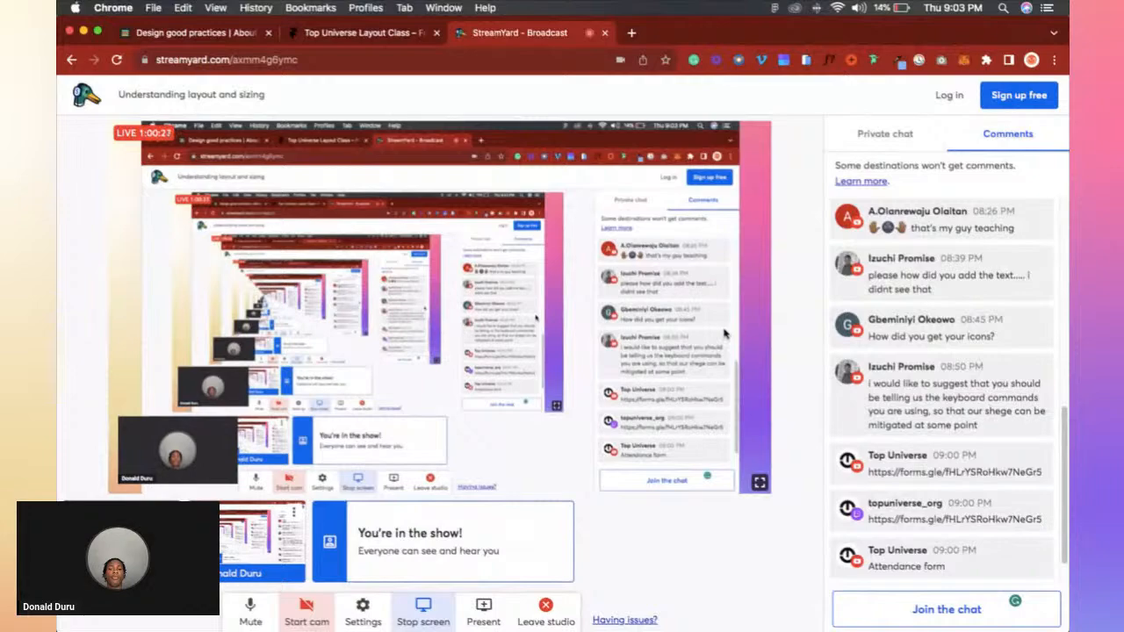
Return to the Framer project and search the insertable elements for "icon".
{"action": "key", "text": "ctrl+Up"}
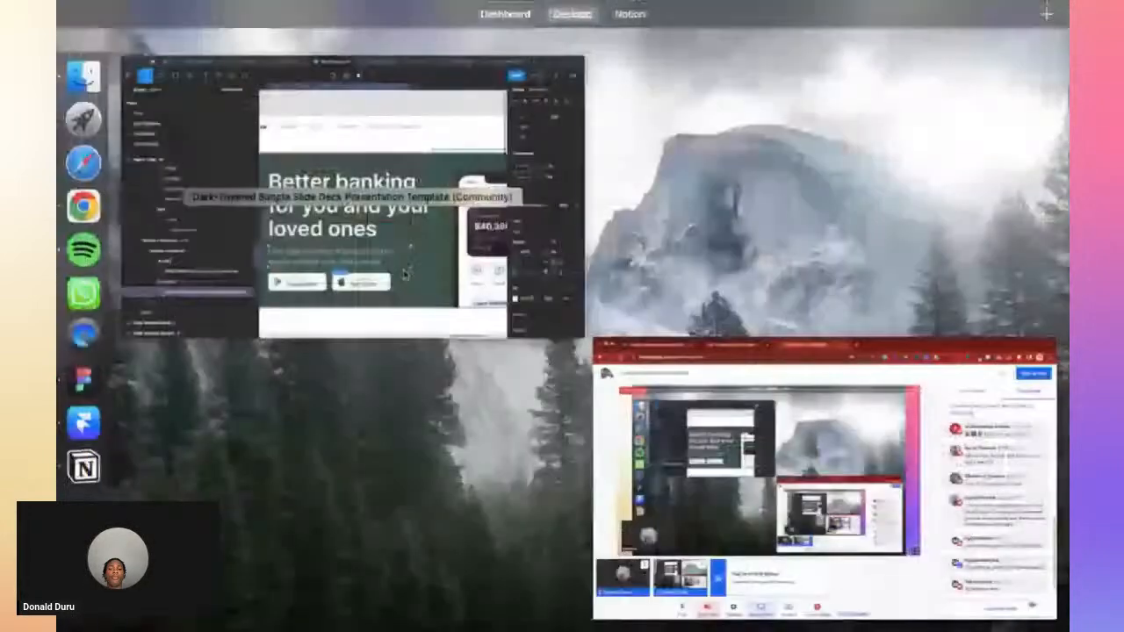
{"action": "left_click", "coordinate": [697, 406]}
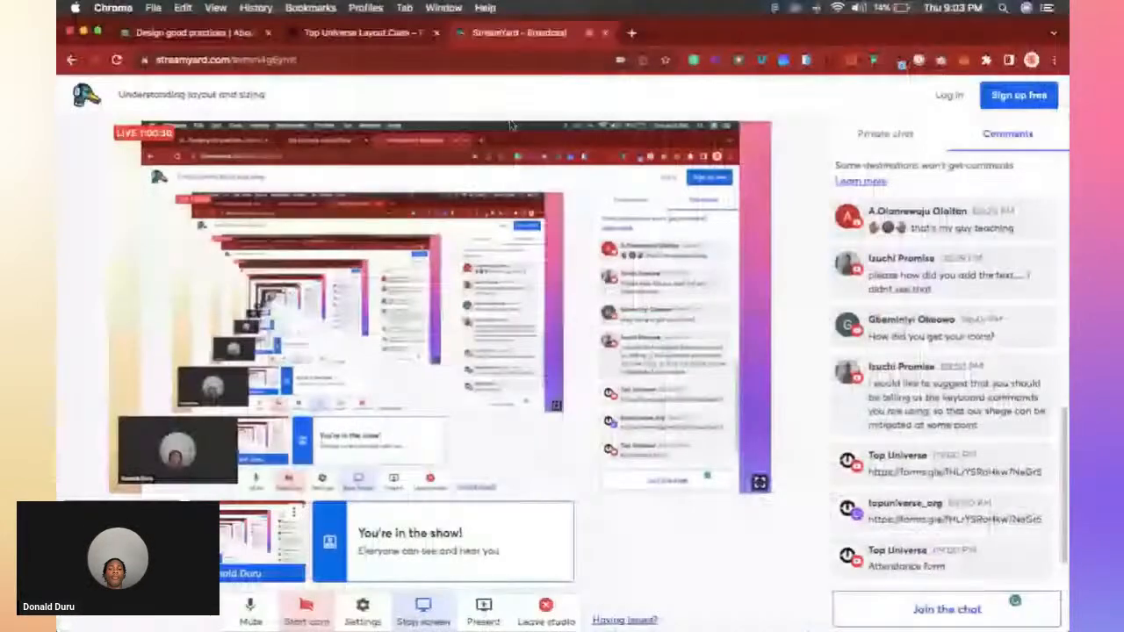
{"action": "left_click", "coordinate": [371, 34]}
{"action": "left_click", "coordinate": [137, 97]}
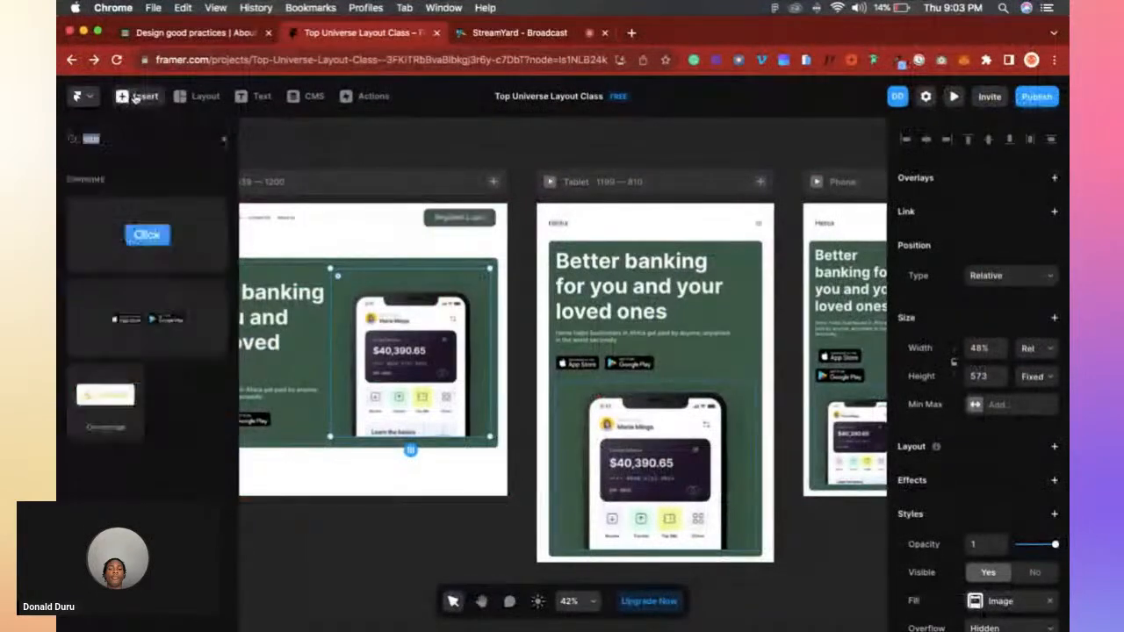
{"action": "type", "text": "icon"}
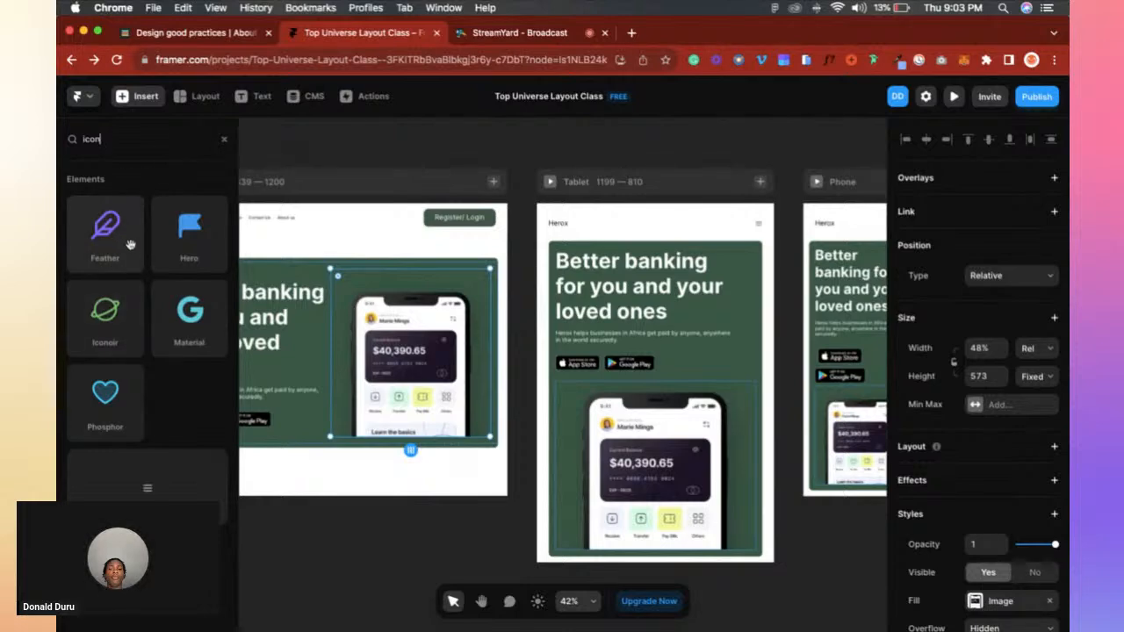
Switch to the StreamYard broadcast page and read the viewer's comment about naming the keyboard commands used.
{"action": "left_click", "coordinate": [494, 32]}
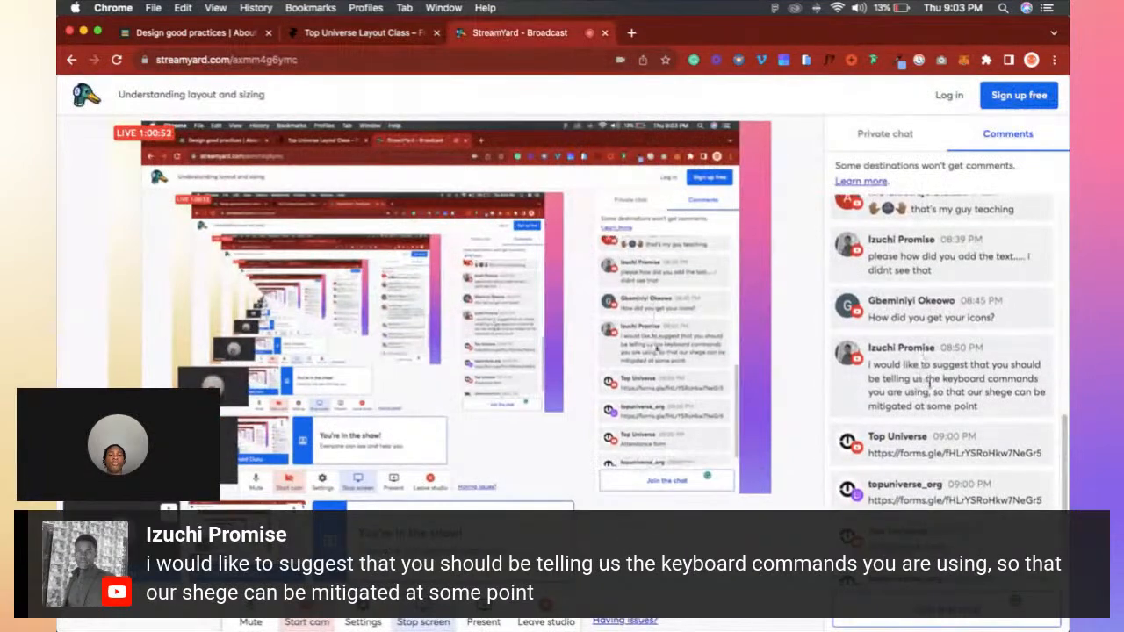
{"action": "left_click", "coordinate": [924, 374]}
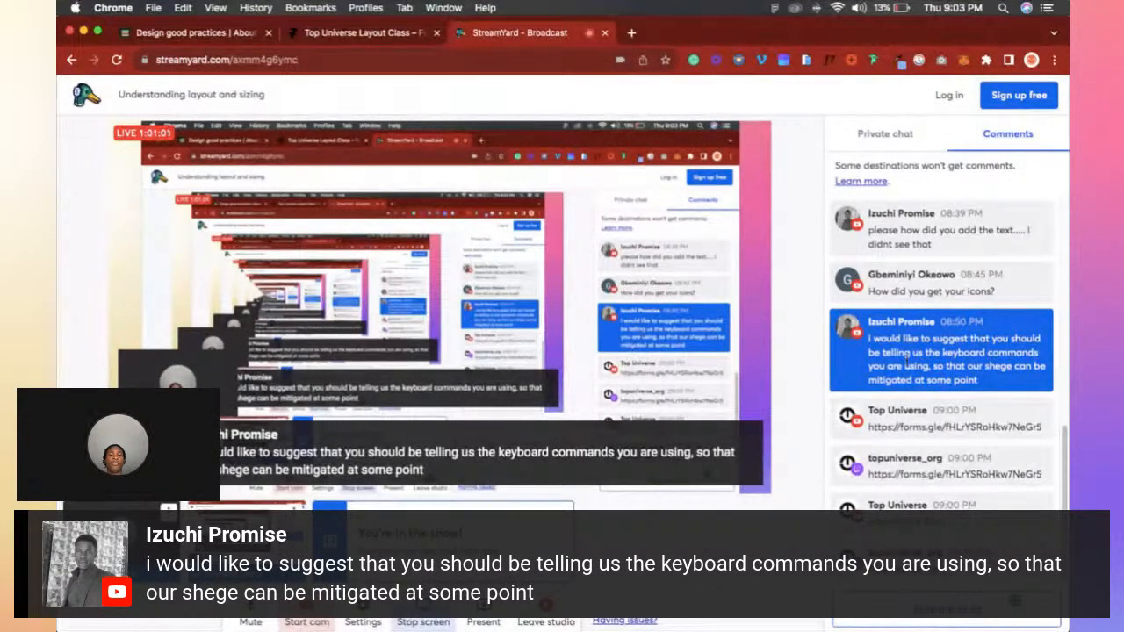
Return to the Framer project, close the element search and select the phone image frame in the Desktop 2 hero.
{"action": "left_click", "coordinate": [395, 32]}
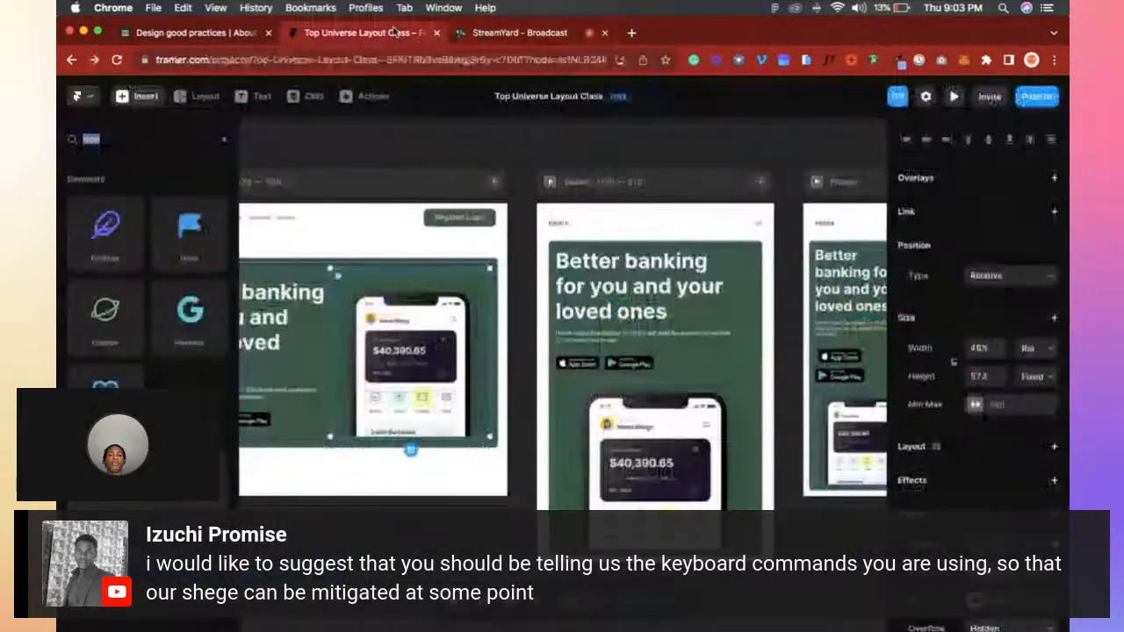
{"action": "scroll", "coordinate": [444, 273], "scroll_direction": "down", "scroll_amount": 1}
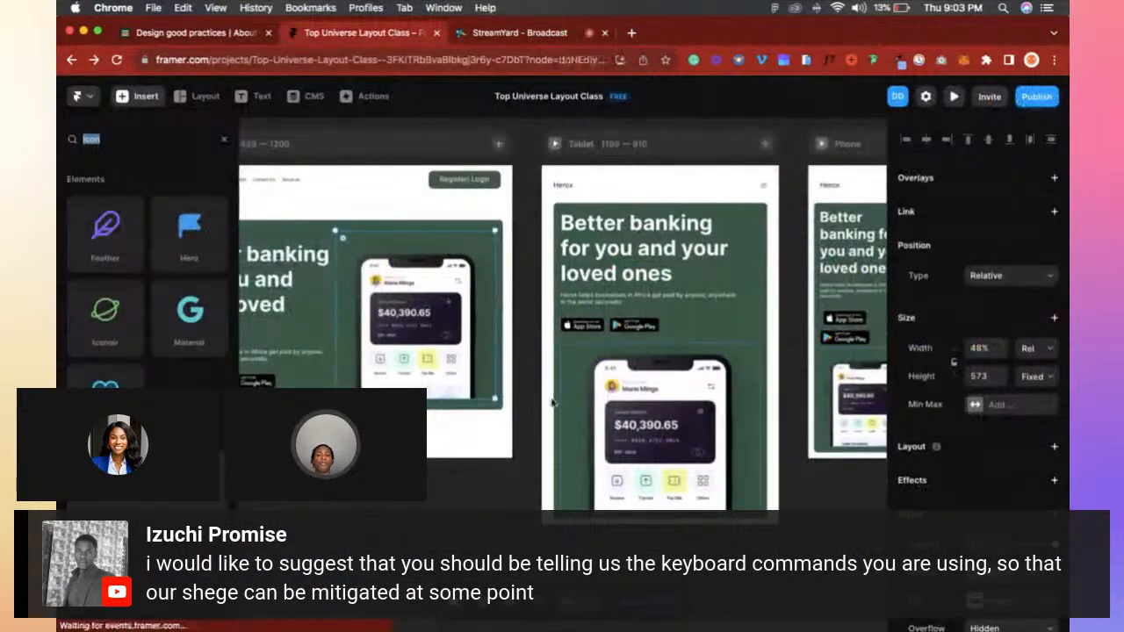
{"action": "left_click", "coordinate": [509, 495]}
{"action": "scroll", "coordinate": [518, 404], "scroll_direction": "down", "scroll_amount": 1}
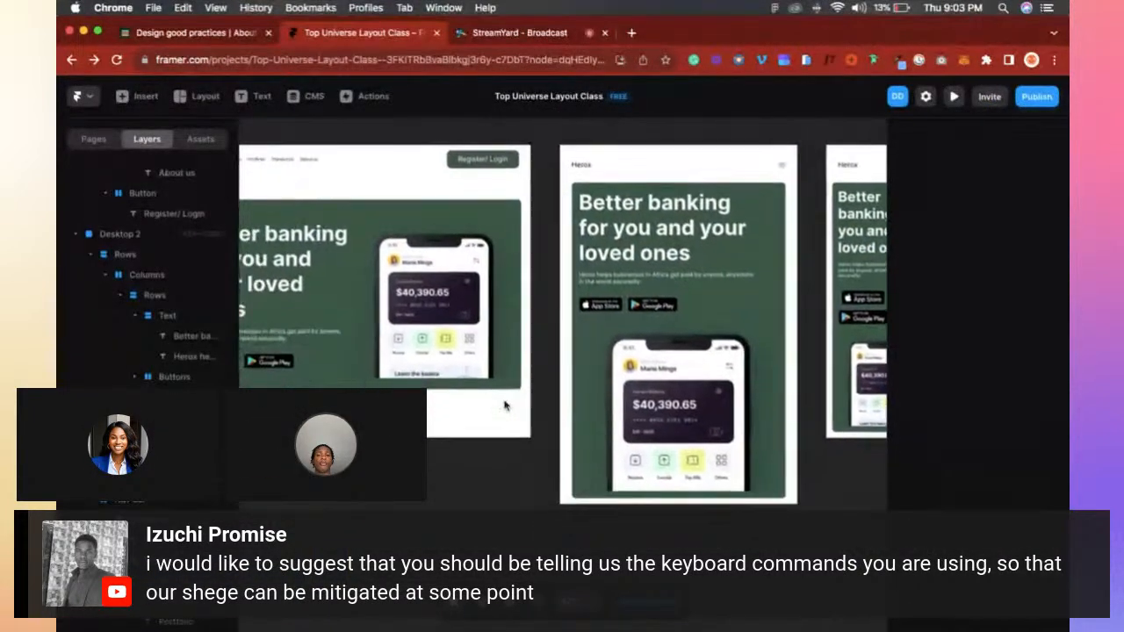
{"action": "left_click", "coordinate": [470, 354]}
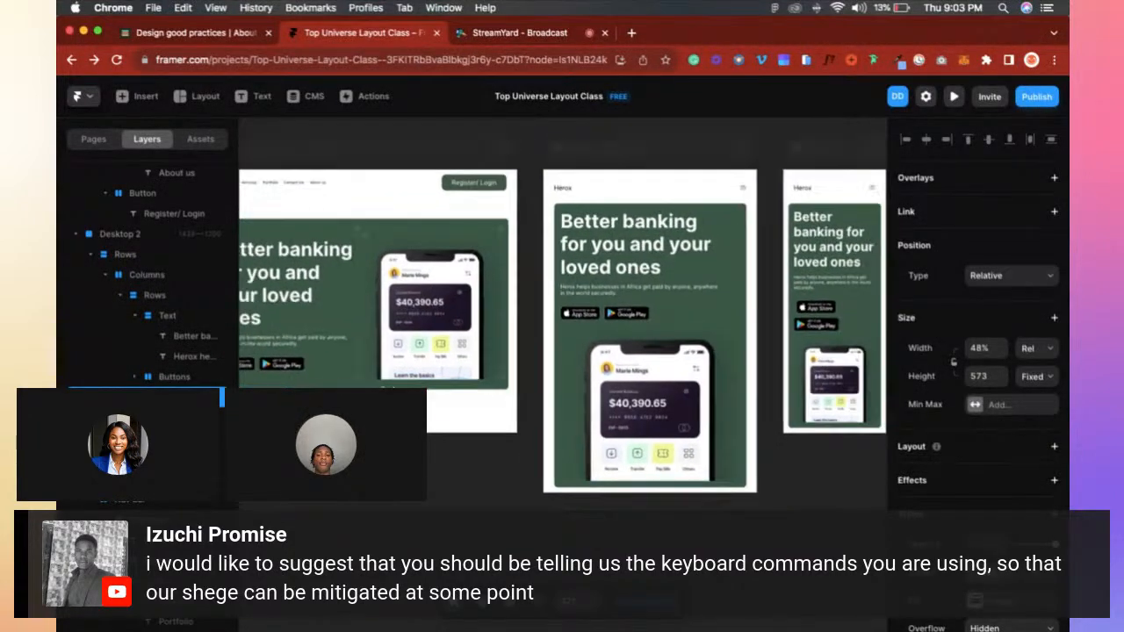
Select the "Better banking for you and your loved ones" heading in the Desktop 2 hero and look through its properties.
{"action": "scroll", "coordinate": [311, 370], "scroll_direction": "up", "scroll_amount": 4}
{"action": "scroll", "coordinate": [311, 371], "scroll_direction": "left", "scroll_amount": 1}
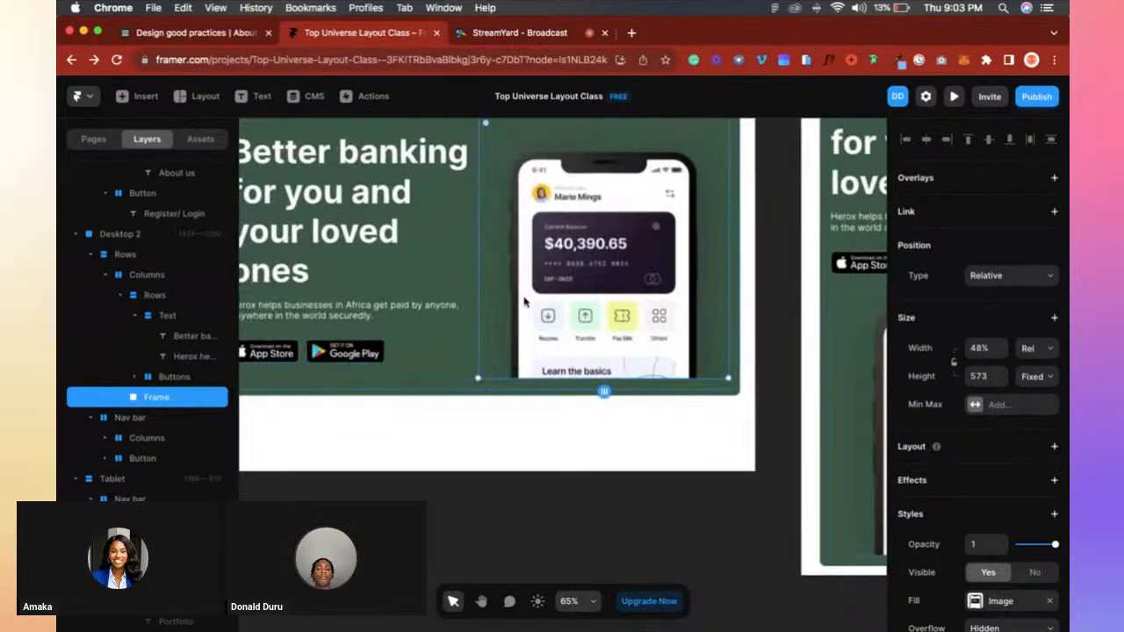
{"action": "scroll", "coordinate": [484, 344], "scroll_direction": "down", "scroll_amount": 5}
{"action": "left_click", "coordinate": [397, 311]}
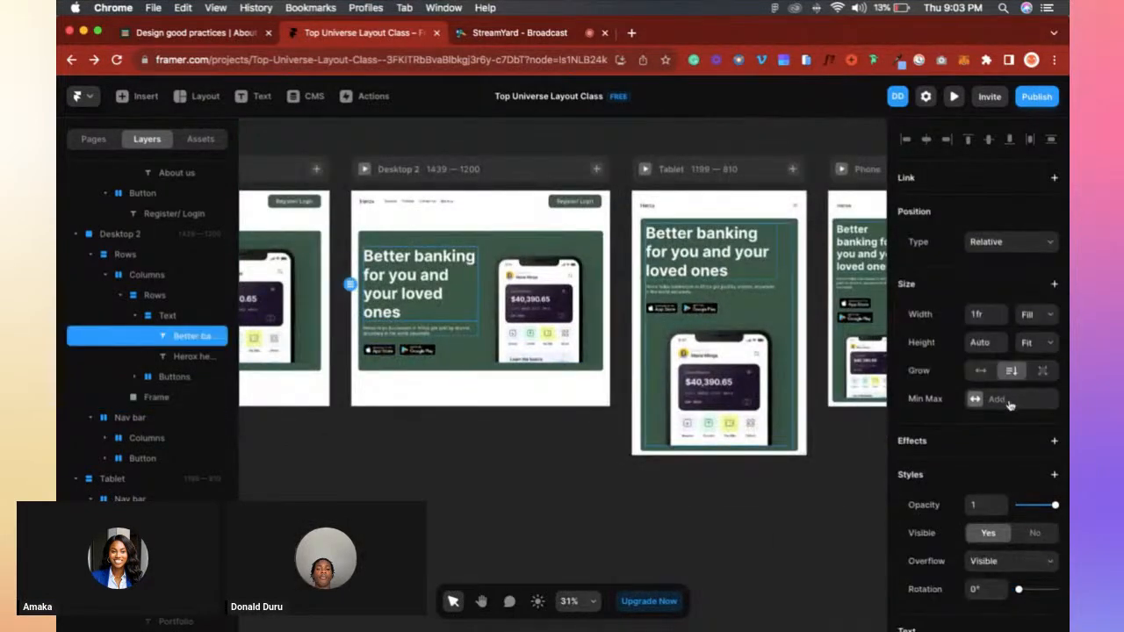
{"action": "scroll", "coordinate": [1042, 451], "scroll_direction": "down", "scroll_amount": 2}
{"action": "scroll", "coordinate": [1041, 451], "scroll_direction": "down", "scroll_amount": 5}
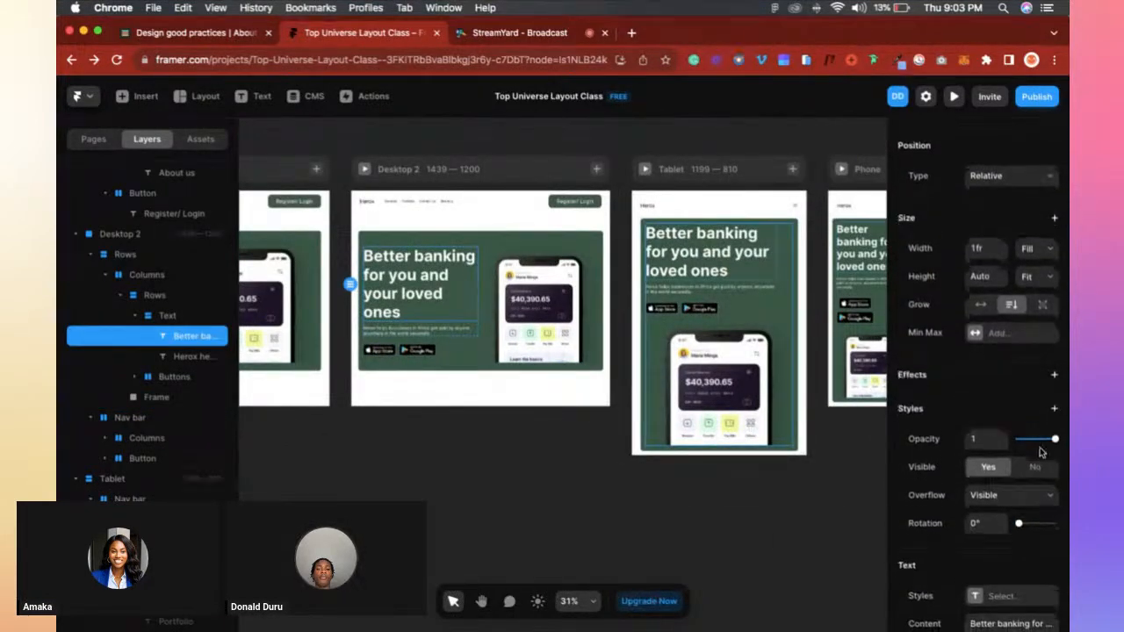
{"action": "scroll", "coordinate": [1041, 452], "scroll_direction": "up", "scroll_amount": 6}
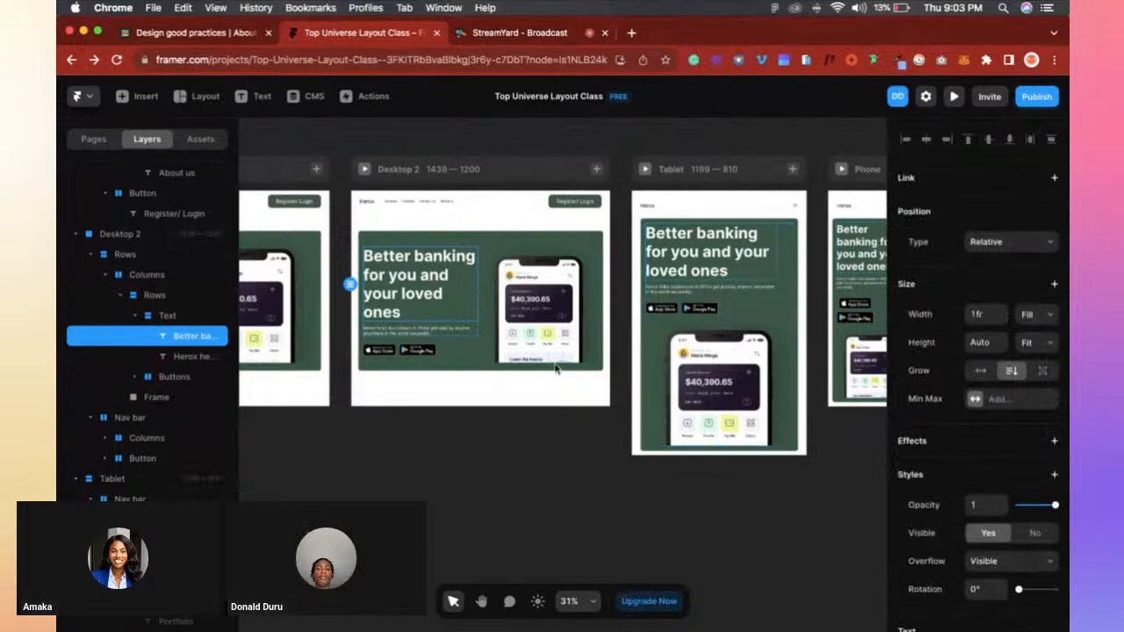
Collapse and select the Text stack in the Desktop 2 layers, look at its available commands and dismiss them.
{"action": "left_click", "coordinate": [135, 316]}
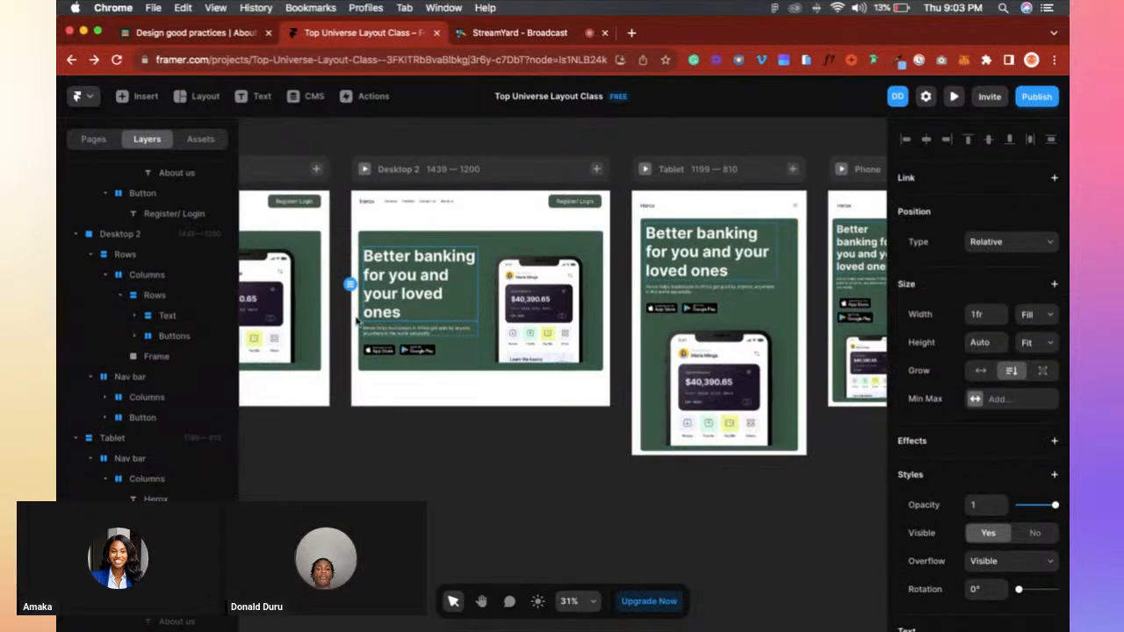
{"action": "left_click", "coordinate": [165, 316]}
{"action": "right_click", "coordinate": [166, 317]}
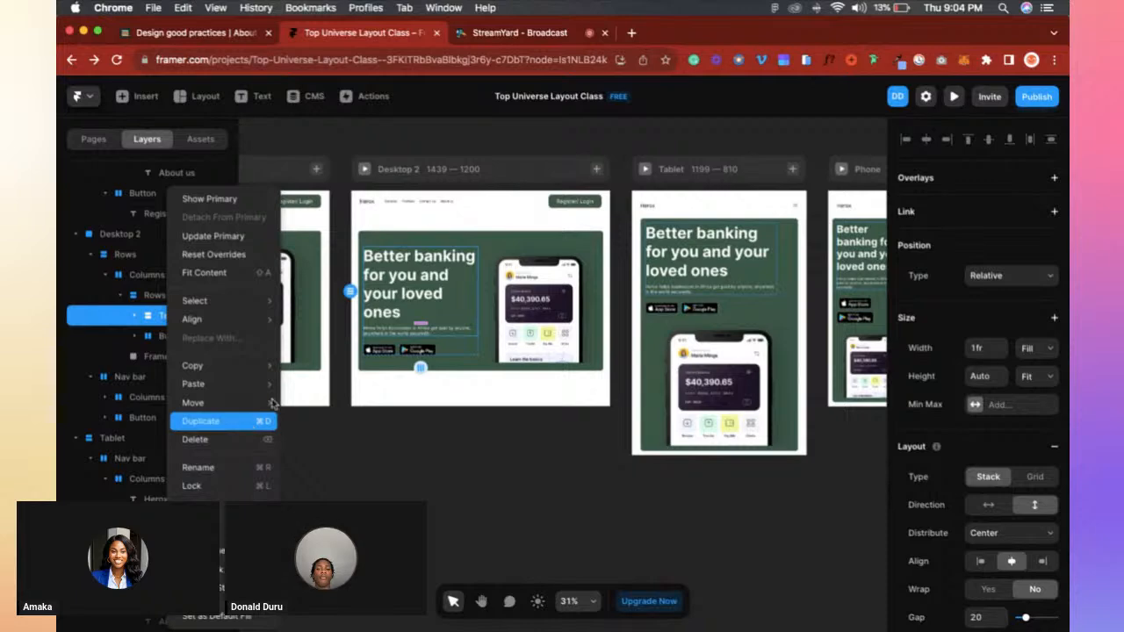
{"action": "left_click", "coordinate": [90, 99]}
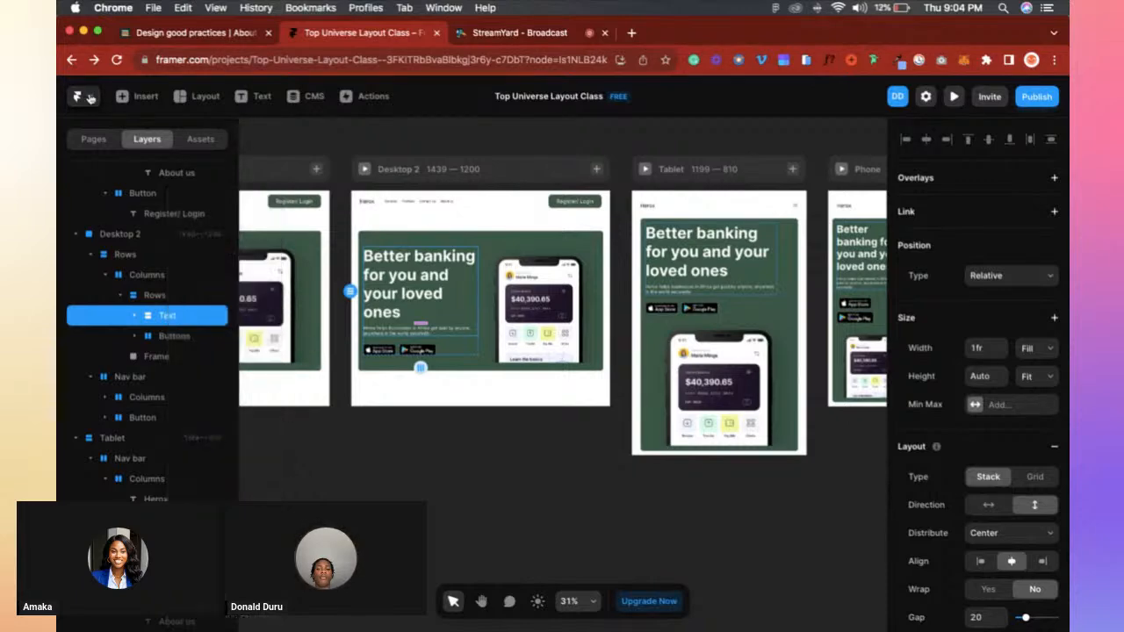
Search Quick Actions for "keyb" and open the Keyboard Shortcuts overview.
{"action": "left_click", "coordinate": [89, 99]}
{"action": "mouse_move", "coordinate": [184, 411]}
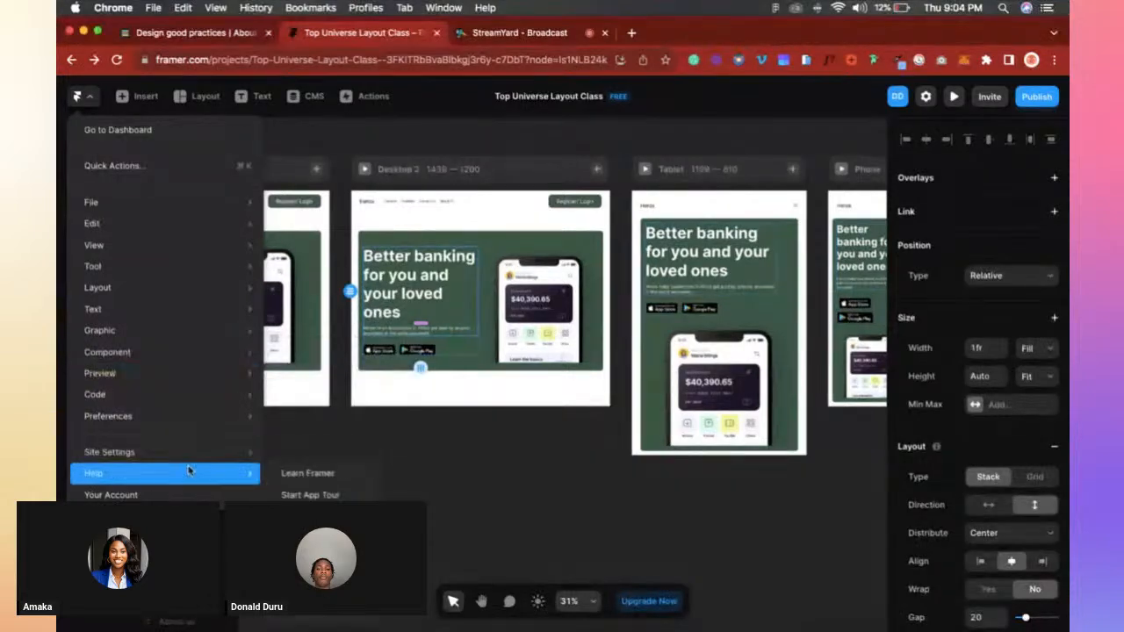
{"action": "left_click", "coordinate": [207, 160]}
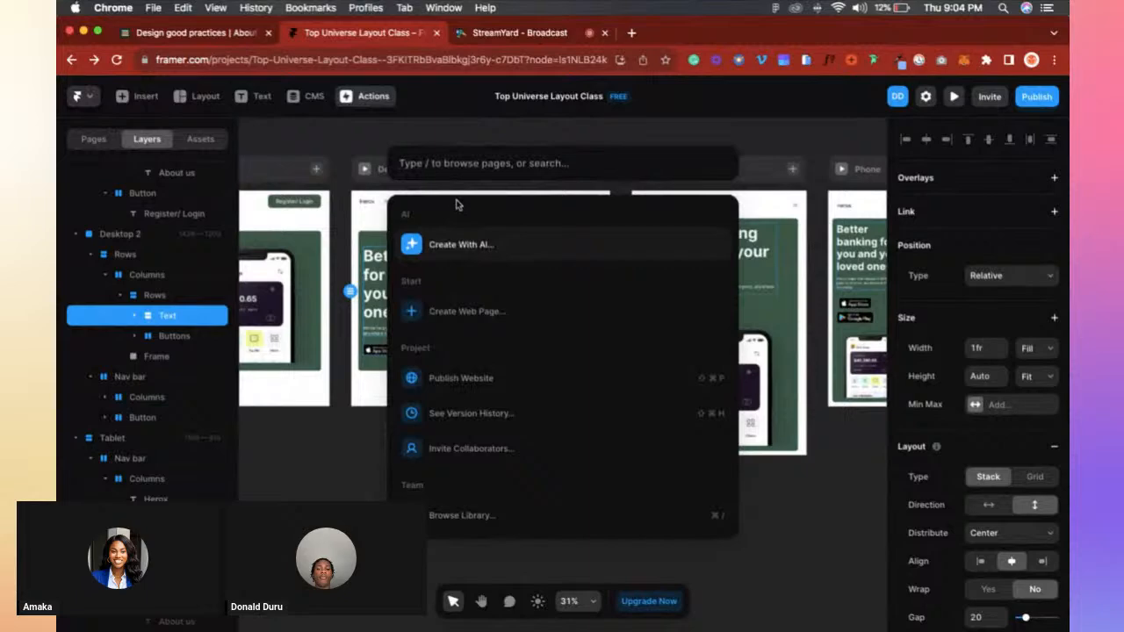
{"action": "type", "text": "keyb"}
{"action": "key", "text": "Return"}
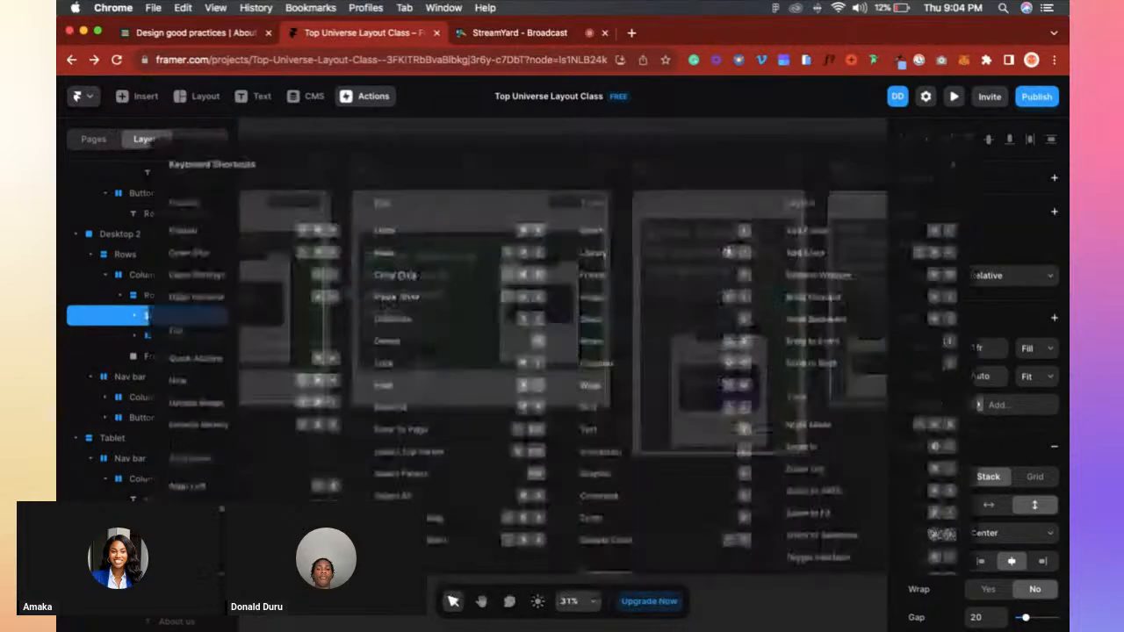
Look through the Publish, File, Edit, Tools, Layout and View keyboard shortcuts and close the overview.
{"action": "scroll", "coordinate": [456, 219], "scroll_direction": "down", "scroll_amount": 3}
{"action": "scroll", "coordinate": [461, 281], "scroll_direction": "up", "scroll_amount": 3}
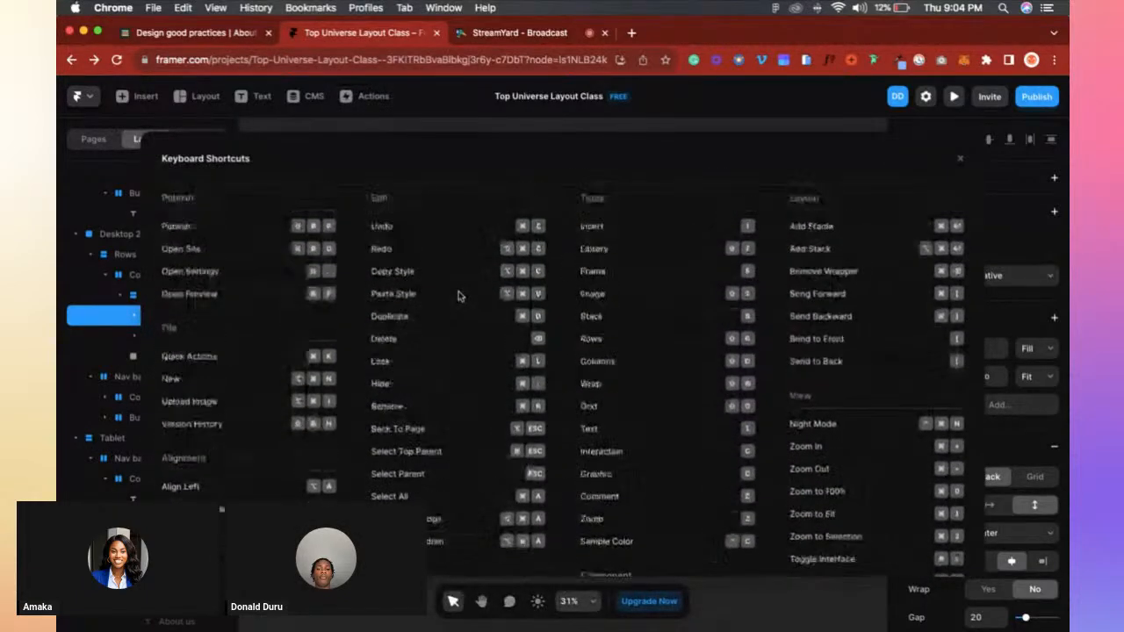
{"action": "scroll", "coordinate": [323, 256], "scroll_direction": "down", "scroll_amount": 1}
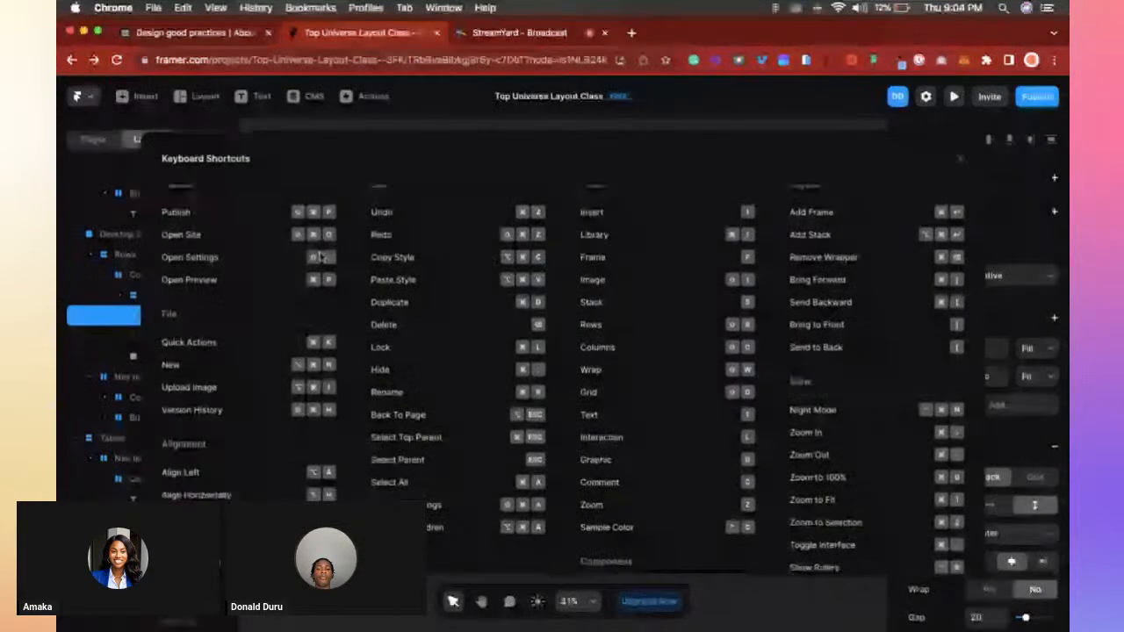
{"action": "scroll", "coordinate": [321, 257], "scroll_direction": "up", "scroll_amount": 1}
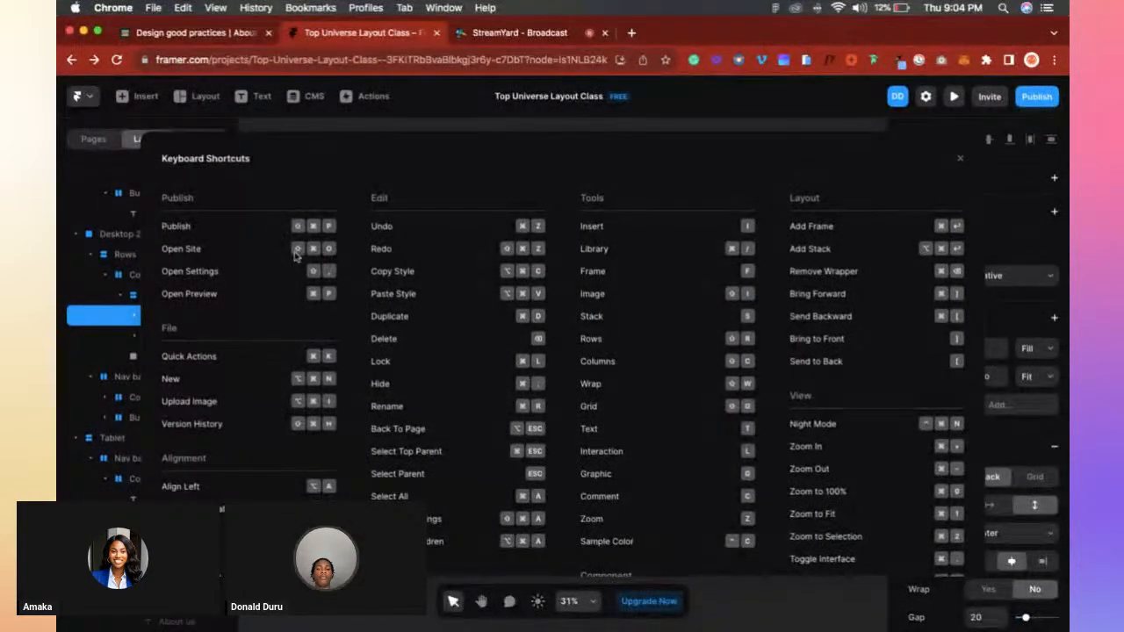
{"action": "scroll", "coordinate": [337, 268], "scroll_direction": "down", "scroll_amount": 1}
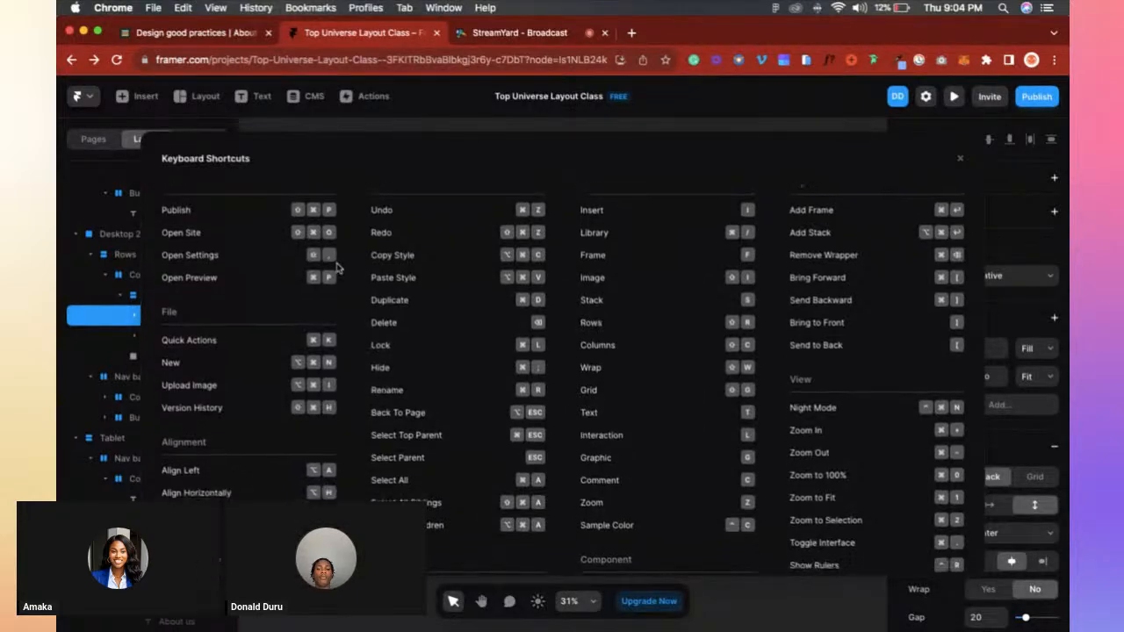
{"action": "scroll", "coordinate": [337, 267], "scroll_direction": "down", "scroll_amount": 4}
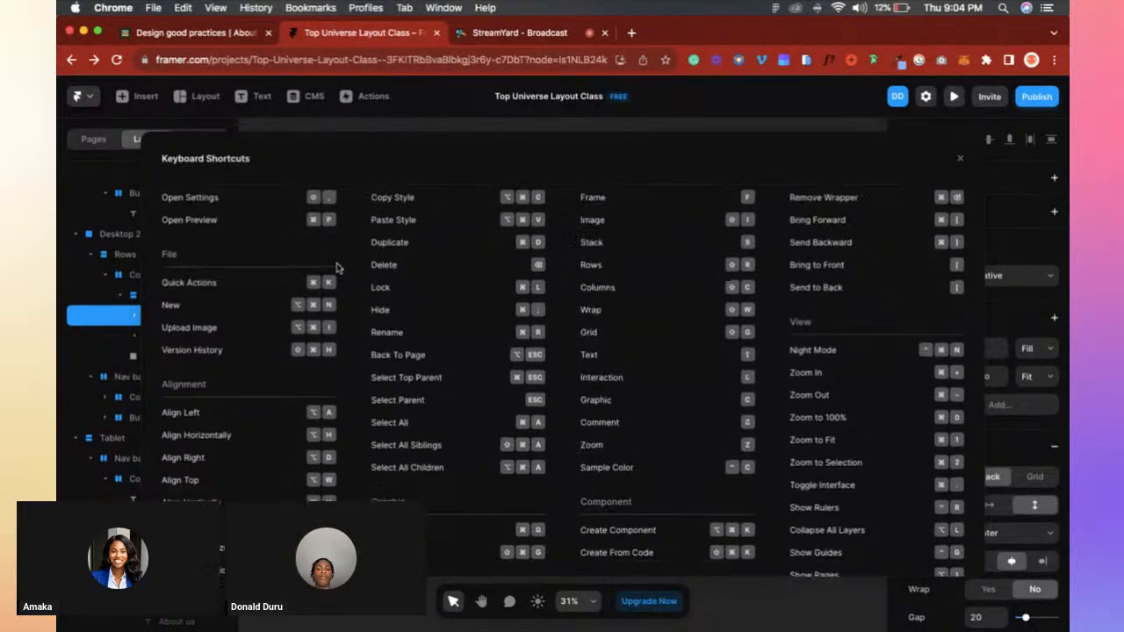
{"action": "scroll", "coordinate": [386, 389], "scroll_direction": "up", "scroll_amount": 5}
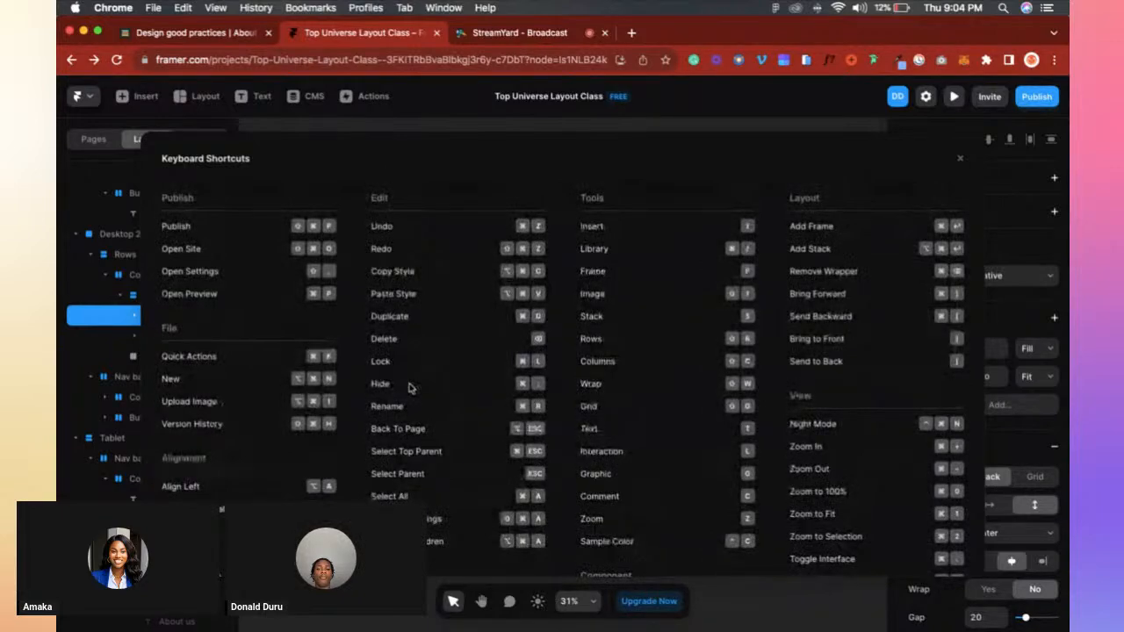
{"action": "left_click", "coordinate": [748, 616]}
Examine the hero layout across the Desktop, Desktop 2, Tablet and Phone breakpoints.
{"action": "scroll", "coordinate": [650, 457], "scroll_direction": "down", "scroll_amount": 5}
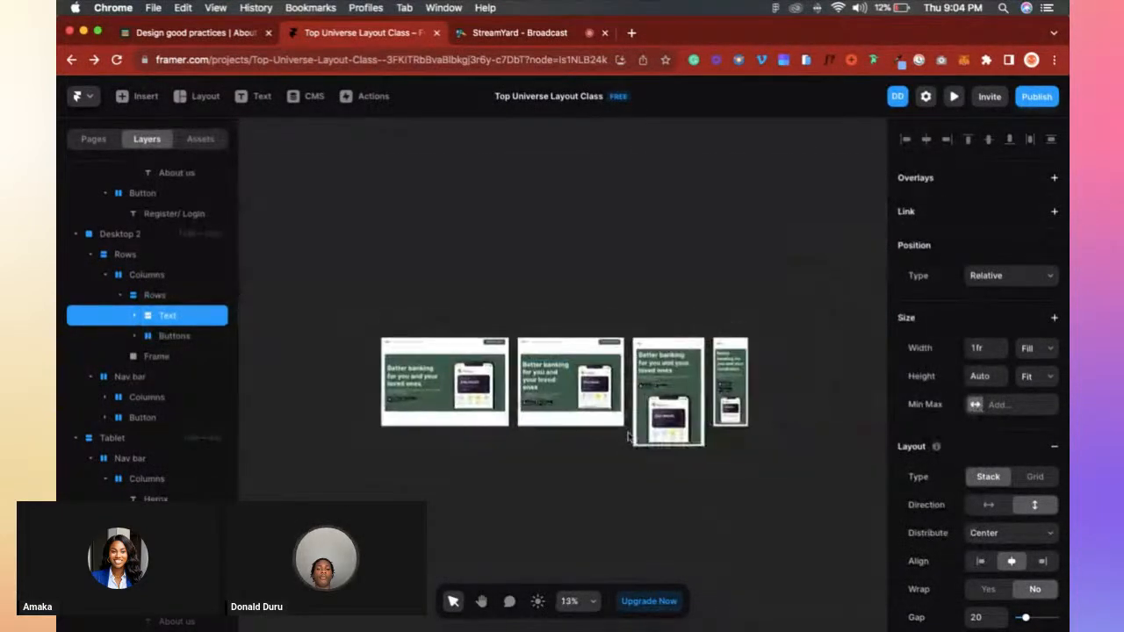
{"action": "scroll", "coordinate": [639, 427], "scroll_direction": "up", "scroll_amount": 4}
{"action": "scroll", "coordinate": [639, 428], "scroll_direction": "down", "scroll_amount": 4}
{"action": "scroll", "coordinate": [761, 391], "scroll_direction": "up", "scroll_amount": 10}
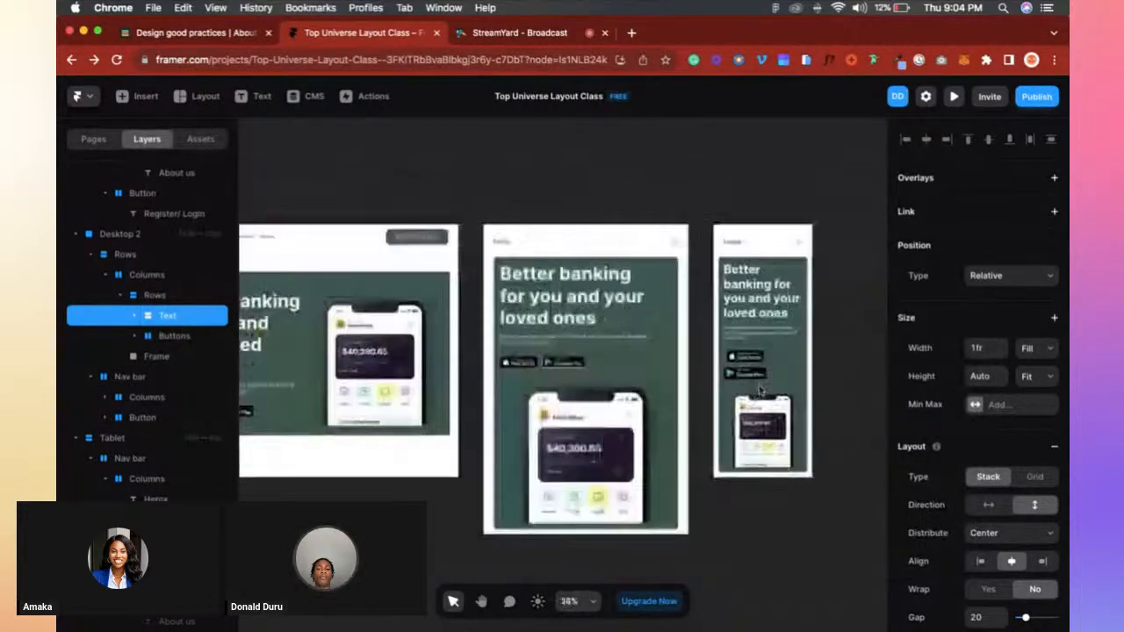
{"action": "scroll", "coordinate": [761, 391], "scroll_direction": "down", "scroll_amount": 3}
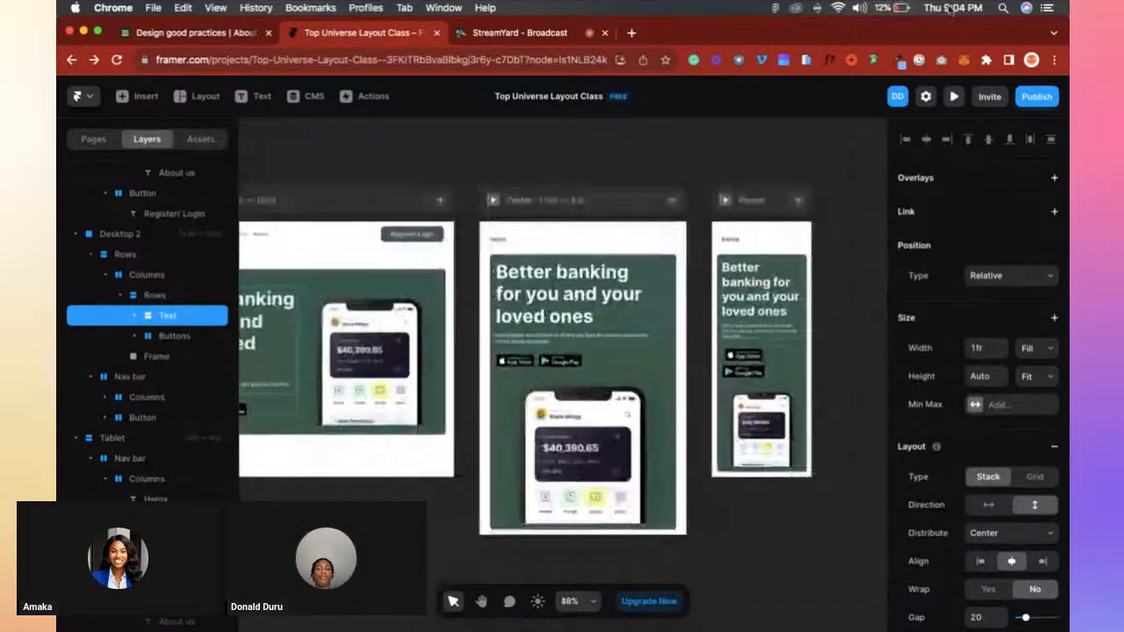
{"action": "scroll", "coordinate": [527, 417], "scroll_direction": "down", "scroll_amount": 3}
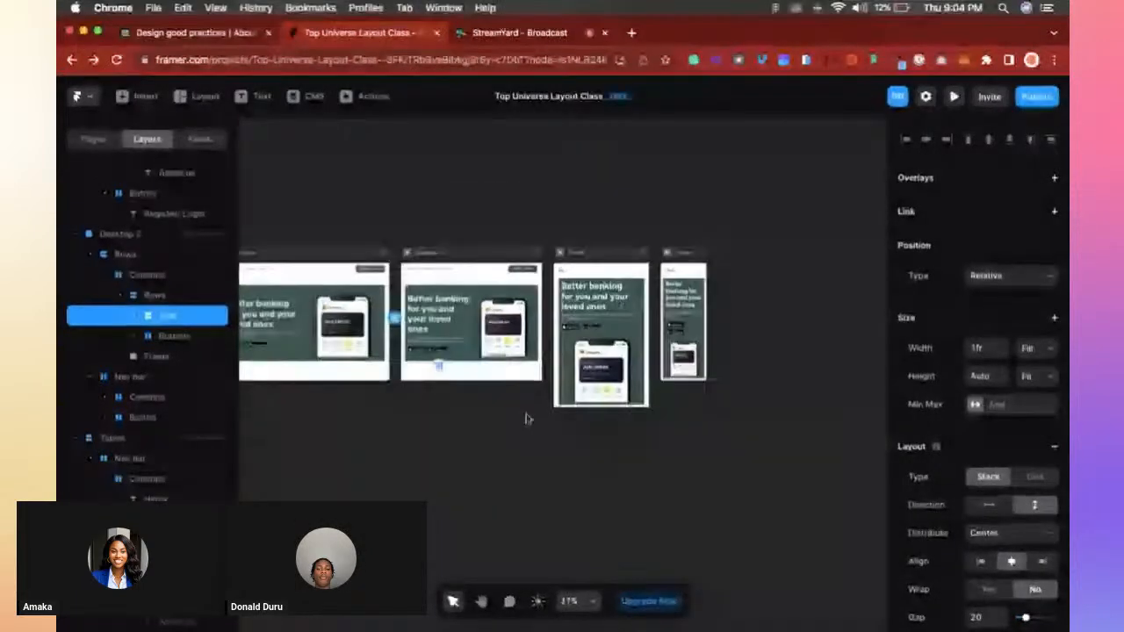
{"action": "scroll", "coordinate": [526, 417], "scroll_direction": "up", "scroll_amount": 6}
{"action": "scroll", "coordinate": [527, 419], "scroll_direction": "down", "scroll_amount": 2}
{"action": "scroll", "coordinate": [525, 419], "scroll_direction": "down", "scroll_amount": 5}
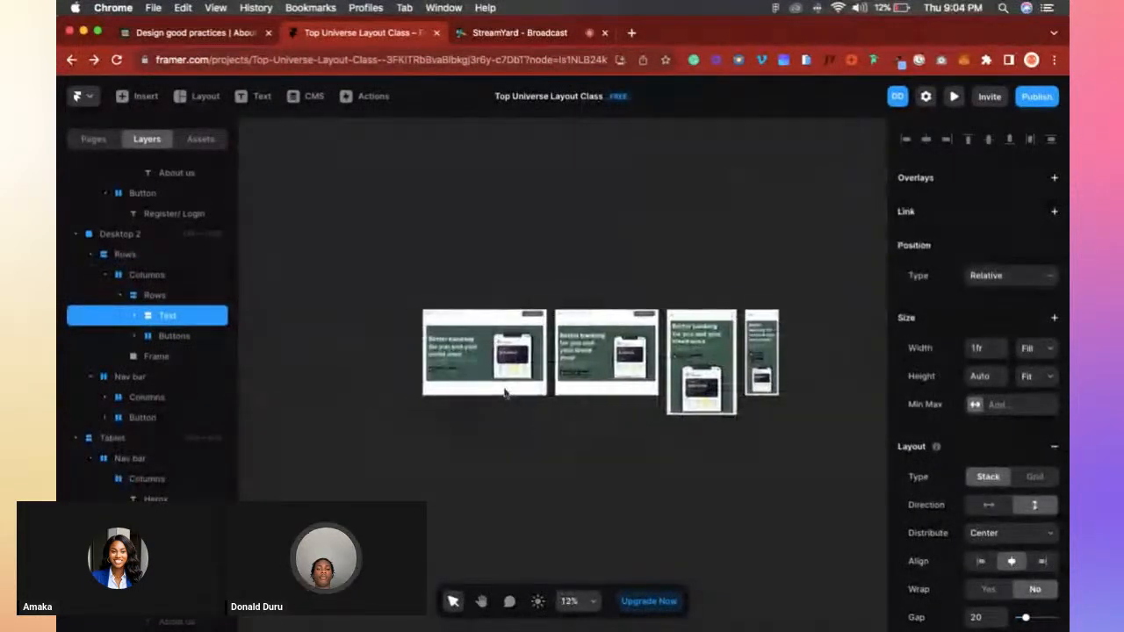
{"action": "scroll", "coordinate": [507, 389], "scroll_direction": "up", "scroll_amount": 3}
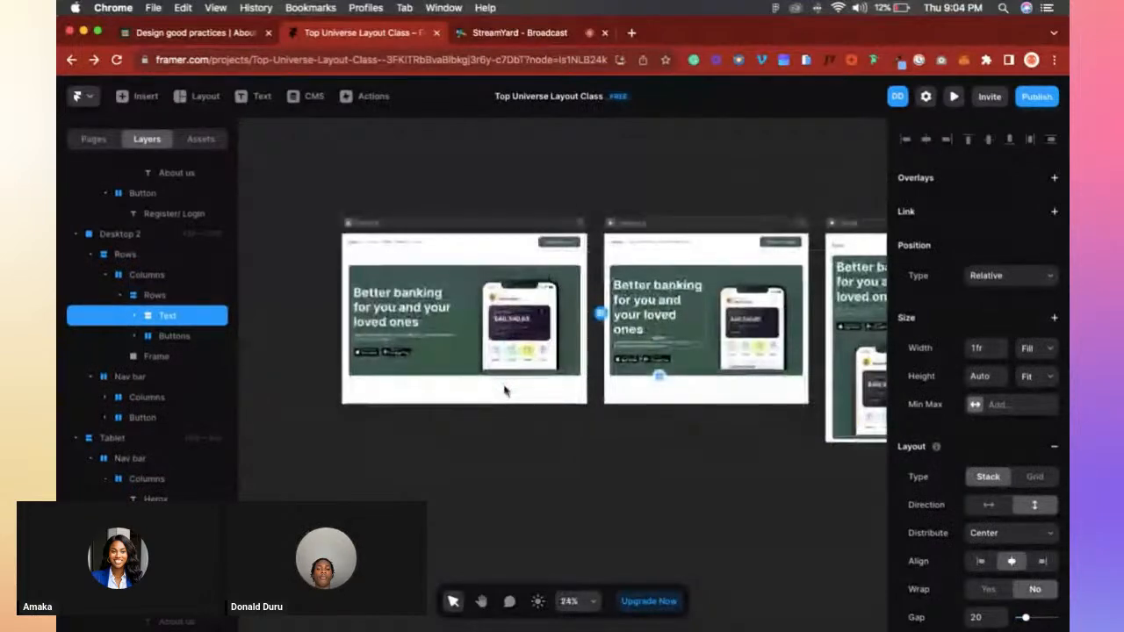
Switch to the StreamYard broadcast page and read the viewers' newest comments.
{"action": "key", "text": "ctrl+Up"}
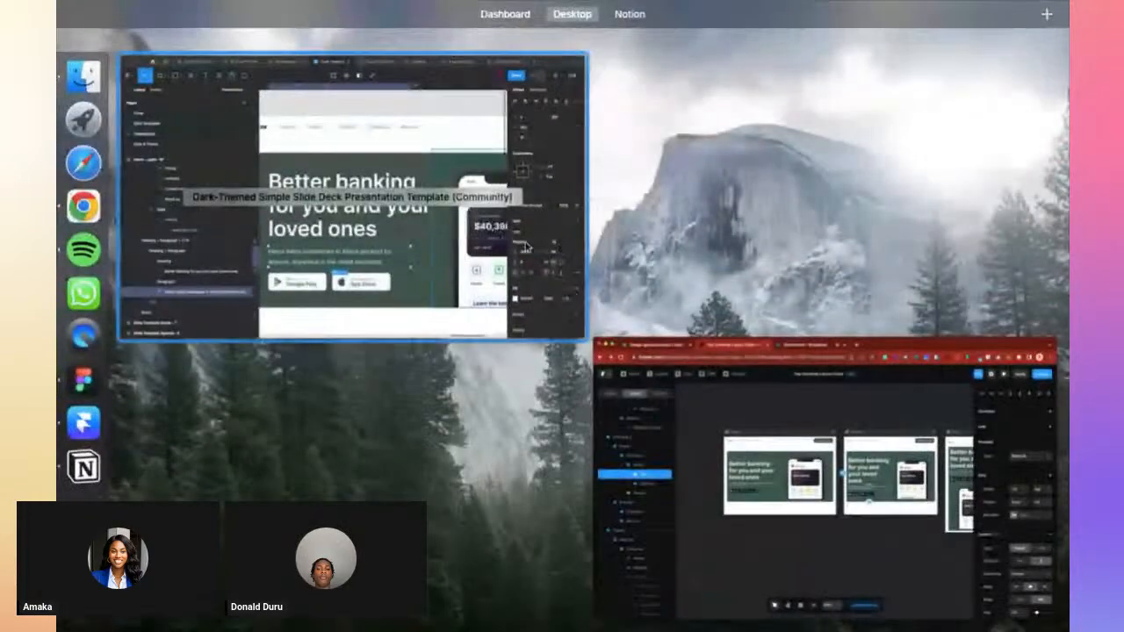
{"action": "left_click", "coordinate": [764, 423]}
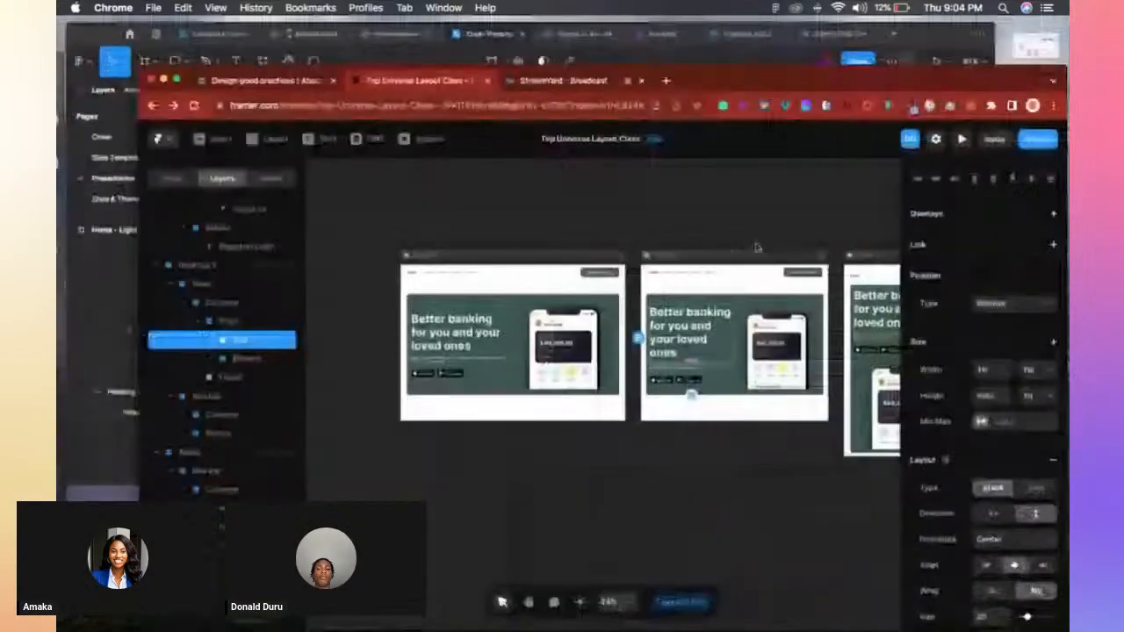
{"action": "left_click", "coordinate": [538, 34]}
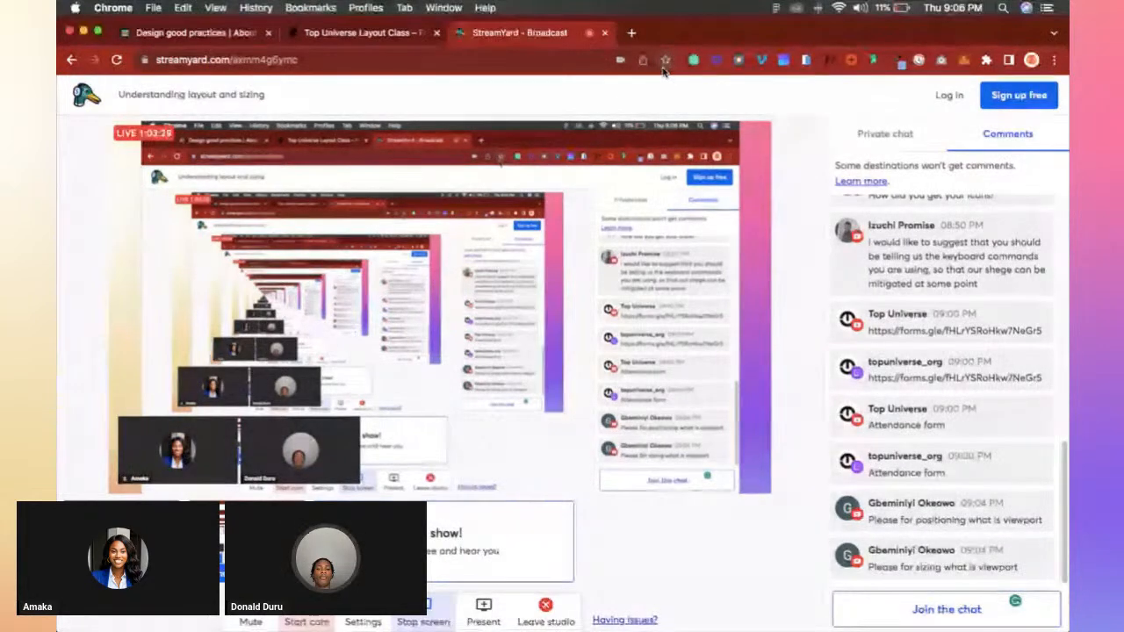
Switch to the Figma file, look over the original Herox hero frames and return to the browser.
{"action": "key", "text": "ctrl+Up"}
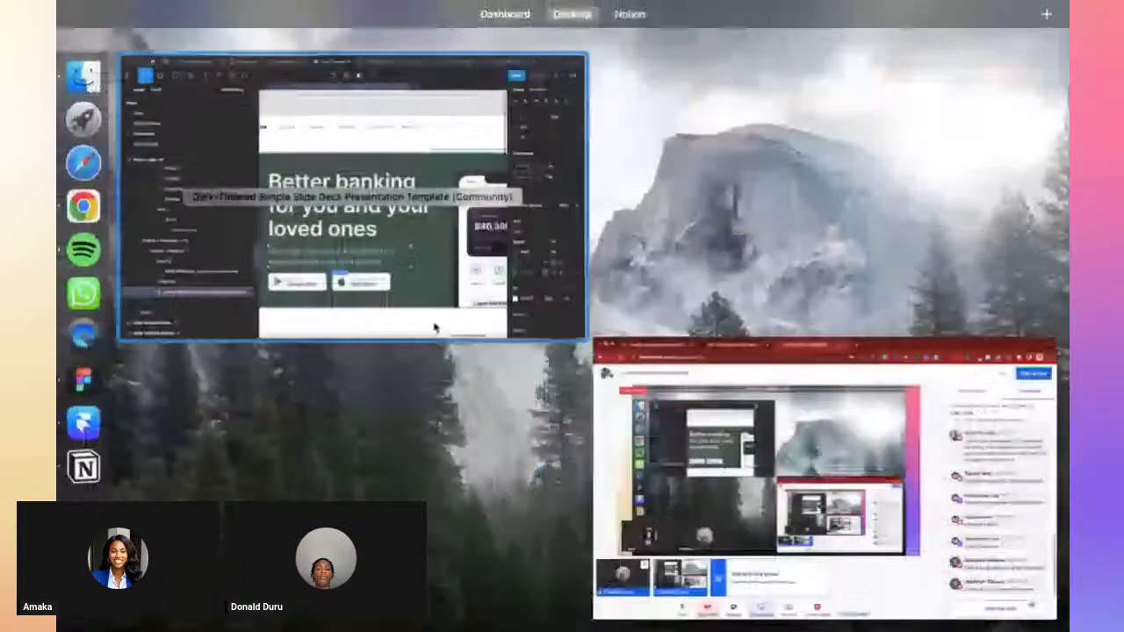
{"action": "left_click", "coordinate": [427, 307]}
{"action": "scroll", "coordinate": [521, 286], "scroll_direction": "down", "scroll_amount": 5}
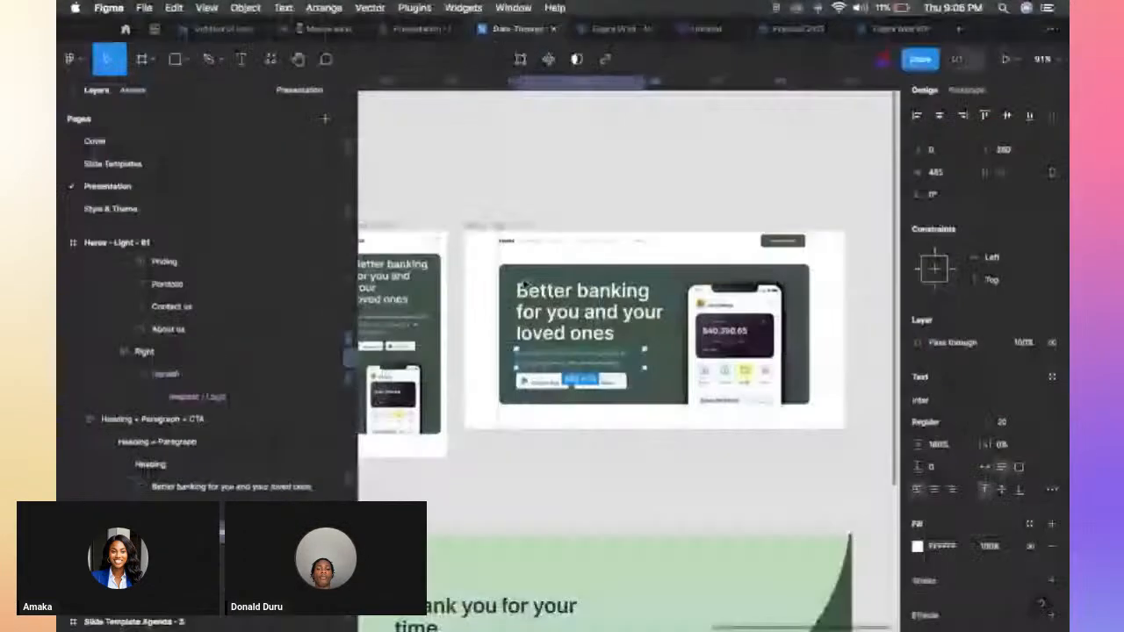
{"action": "scroll", "coordinate": [490, 268], "scroll_direction": "left", "scroll_amount": 3}
{"action": "key", "text": "ctrl+Up"}
{"action": "left_click", "coordinate": [562, 175]}
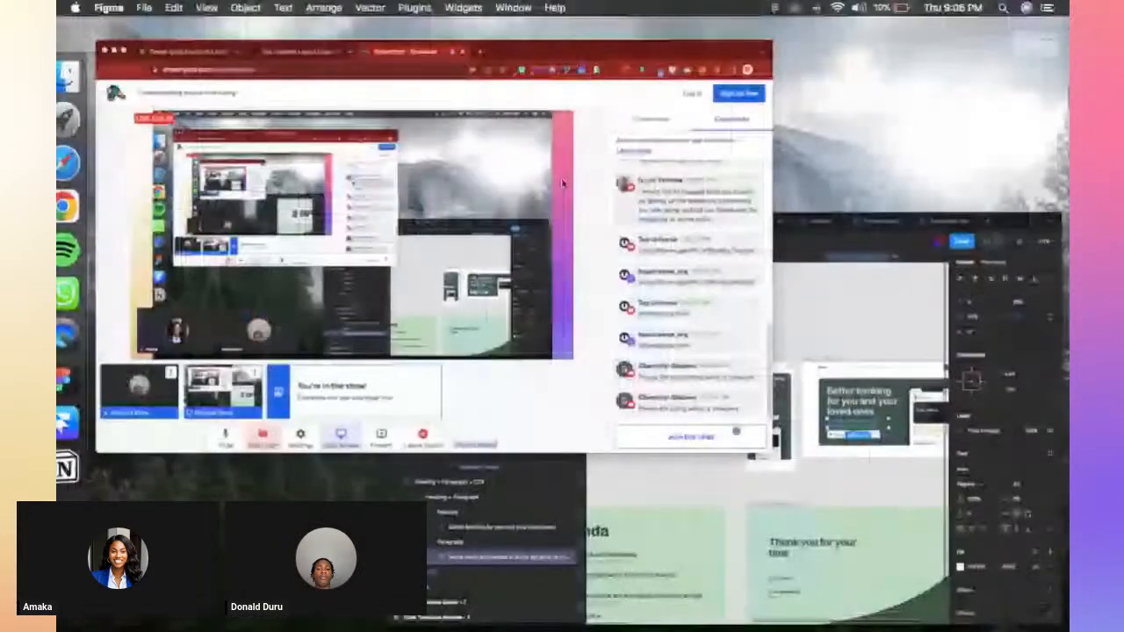
Return to the Framer project and publish the site.
{"action": "left_click", "coordinate": [363, 32]}
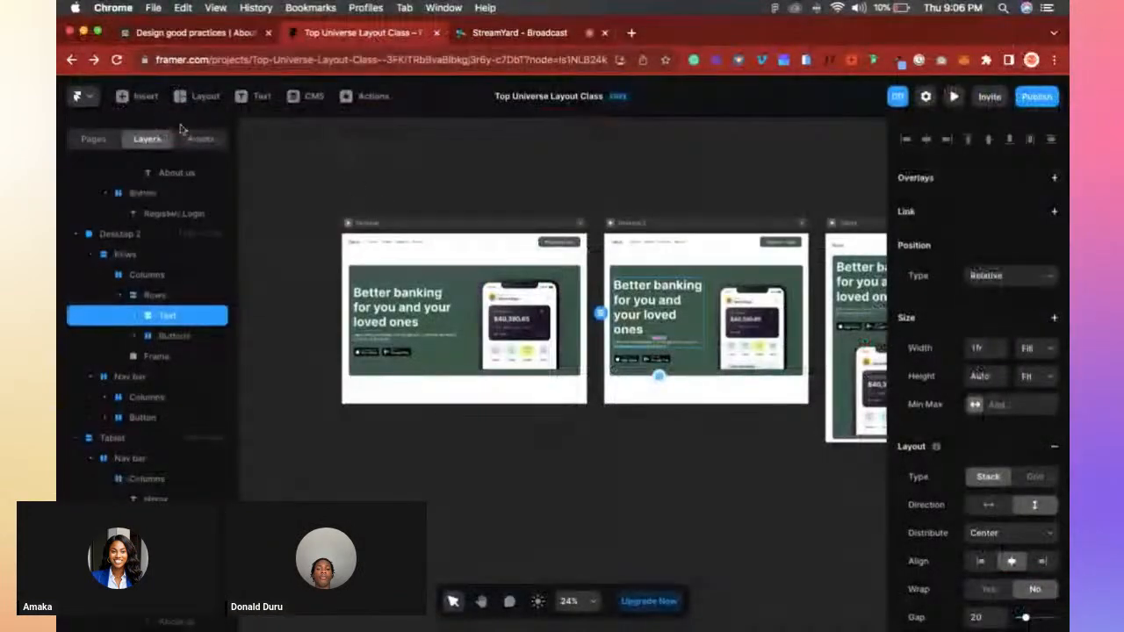
{"action": "left_click", "coordinate": [1036, 103]}
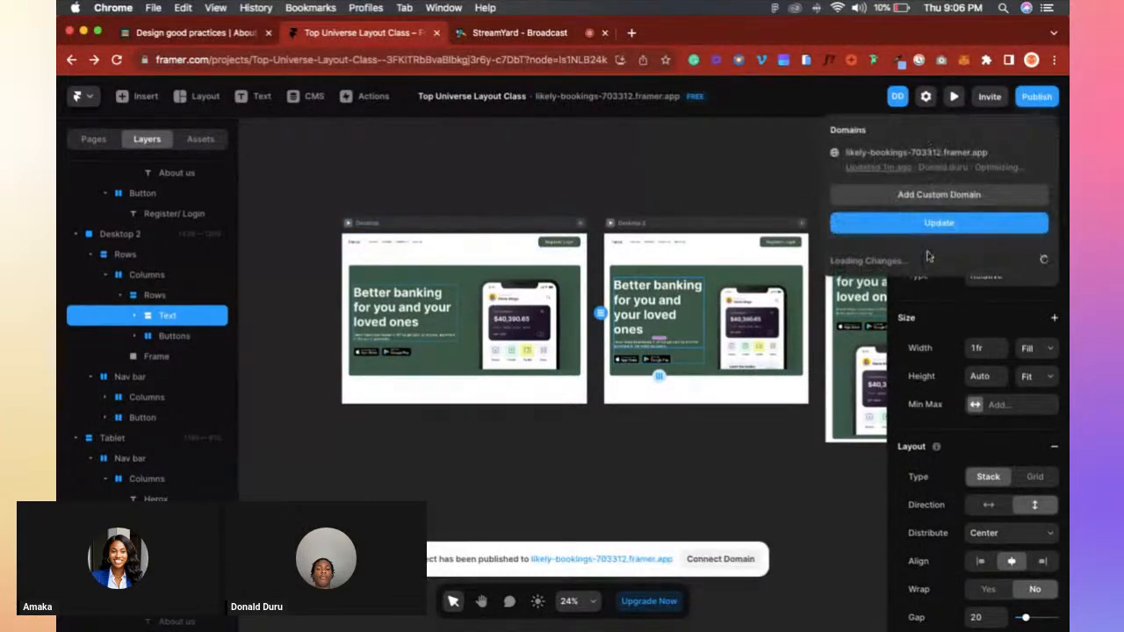
Open the published page at likely-bookings-703312.framer.app and review its hero section.
{"action": "left_click", "coordinate": [912, 152]}
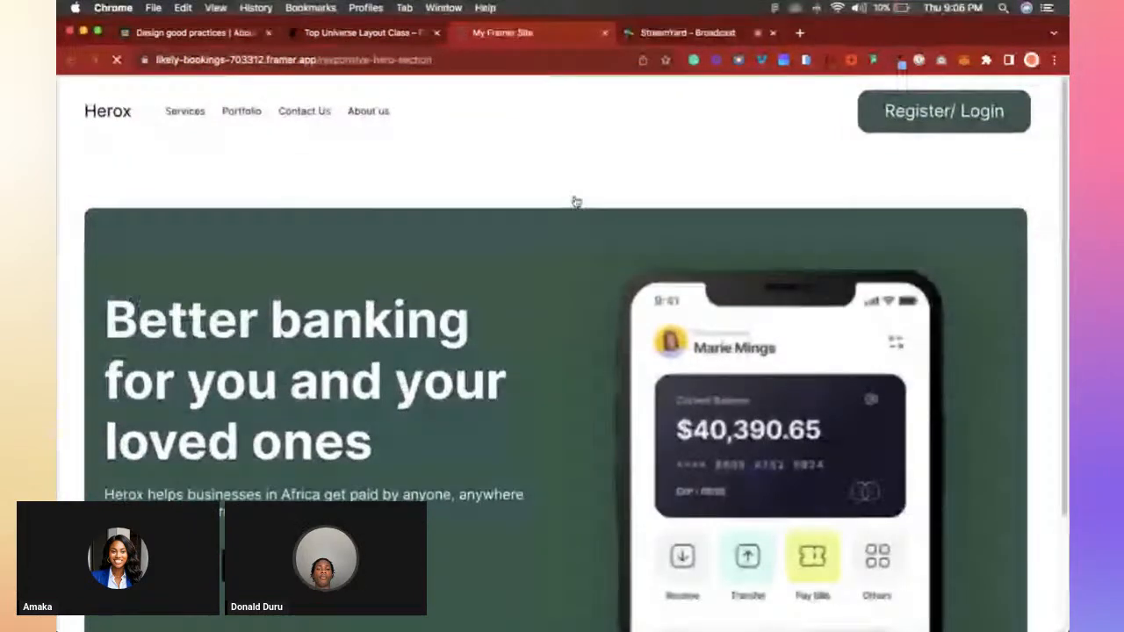
{"action": "scroll", "coordinate": [227, 146], "scroll_direction": "down", "scroll_amount": 1}
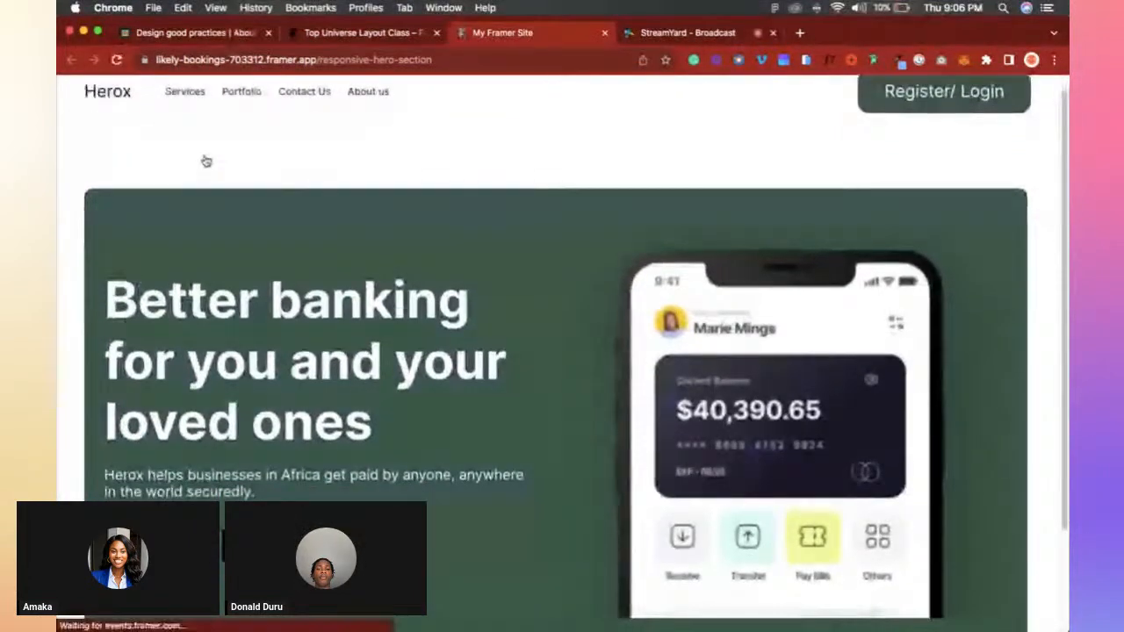
{"action": "scroll", "coordinate": [205, 161], "scroll_direction": "up", "scroll_amount": 1}
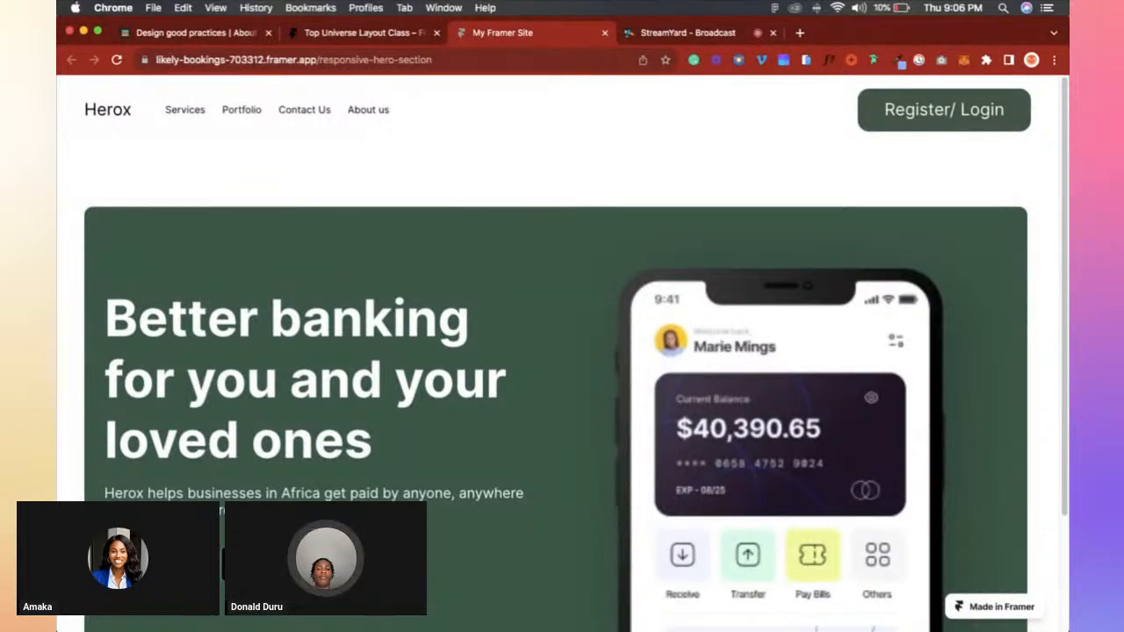
{"action": "scroll", "coordinate": [955, 451], "scroll_direction": "down", "scroll_amount": 1}
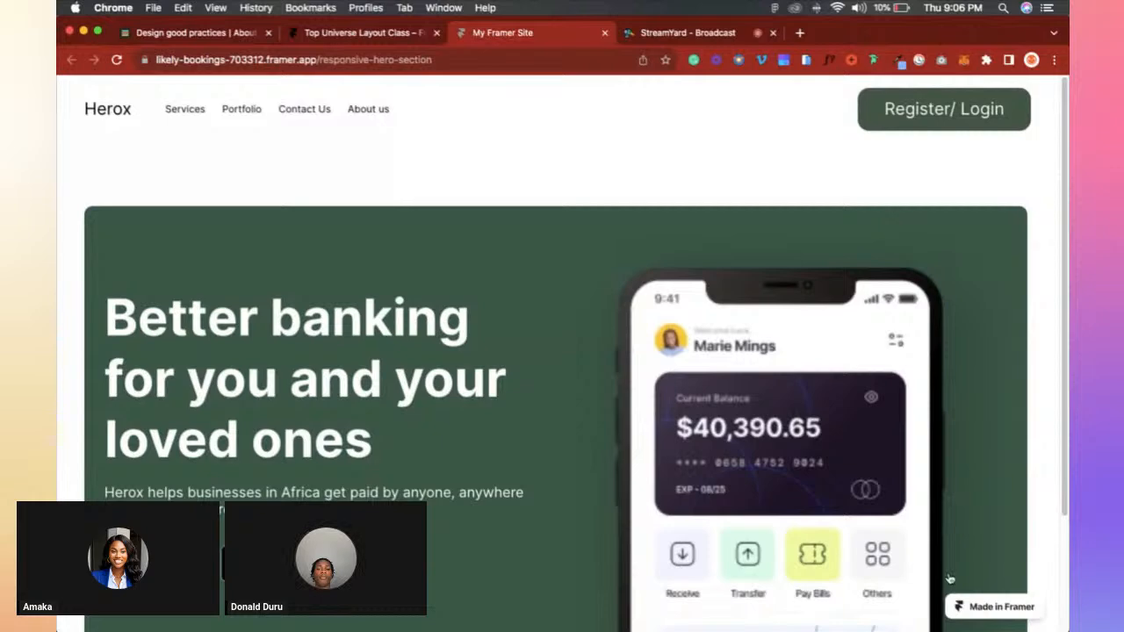
{"action": "scroll", "coordinate": [1000, 512], "scroll_direction": "down", "scroll_amount": 1}
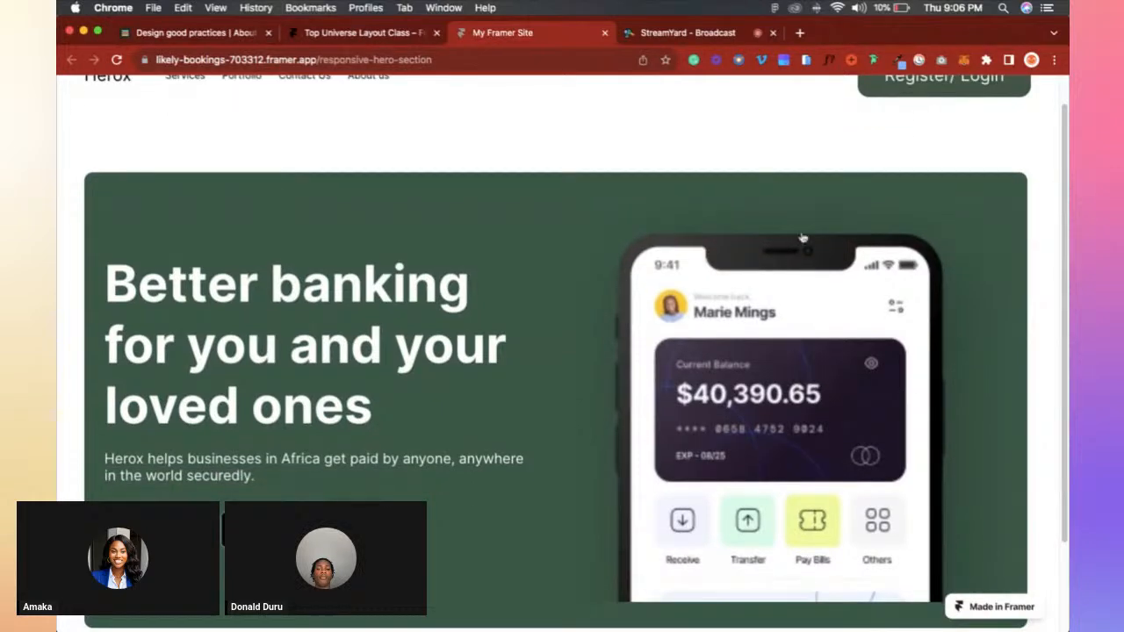
Check the StreamYard comments again and switch to Figma to show the "Thank you for your time" slide in the presentation view.
{"action": "left_click", "coordinate": [684, 33]}
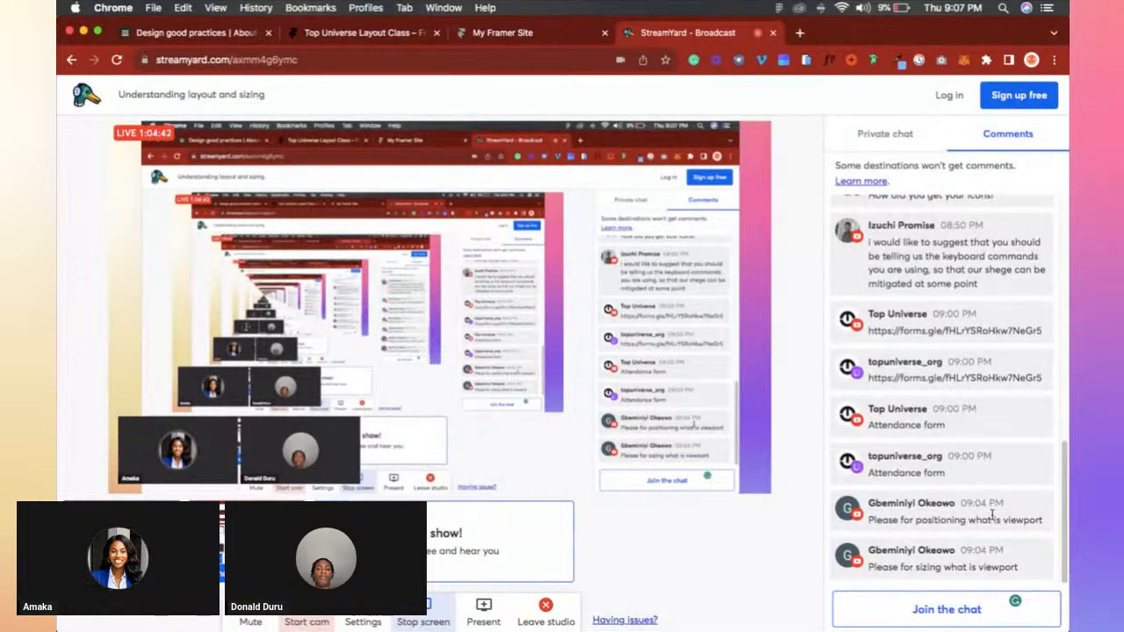
{"action": "key", "text": "ctrl+Up"}
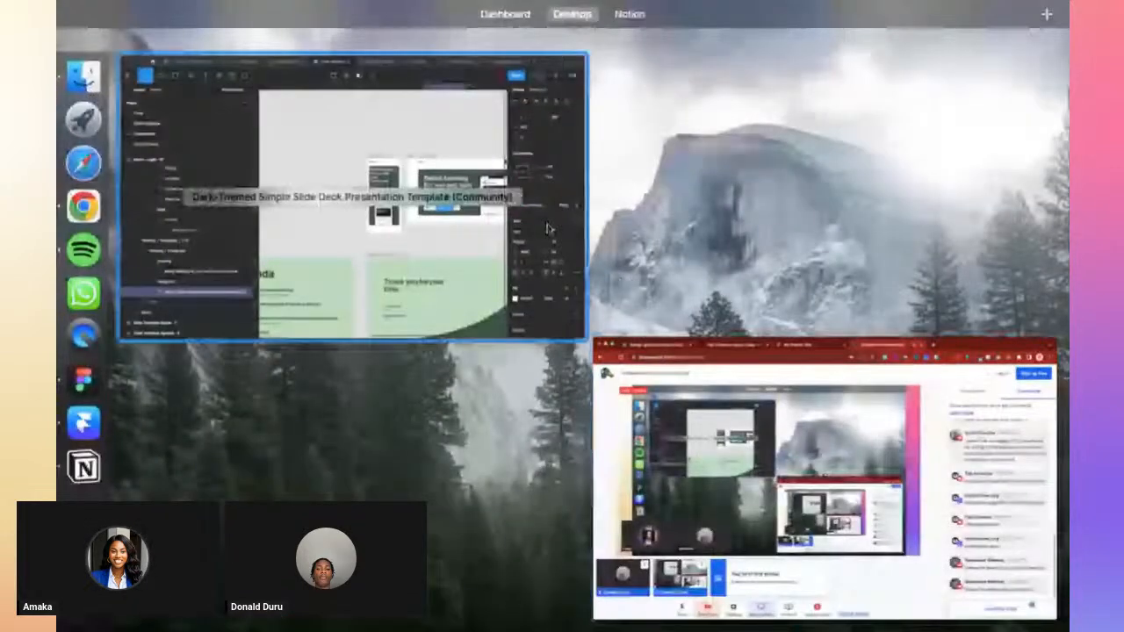
{"action": "left_click", "coordinate": [547, 228]}
{"action": "scroll", "coordinate": [609, 394], "scroll_direction": "up", "scroll_amount": 5}
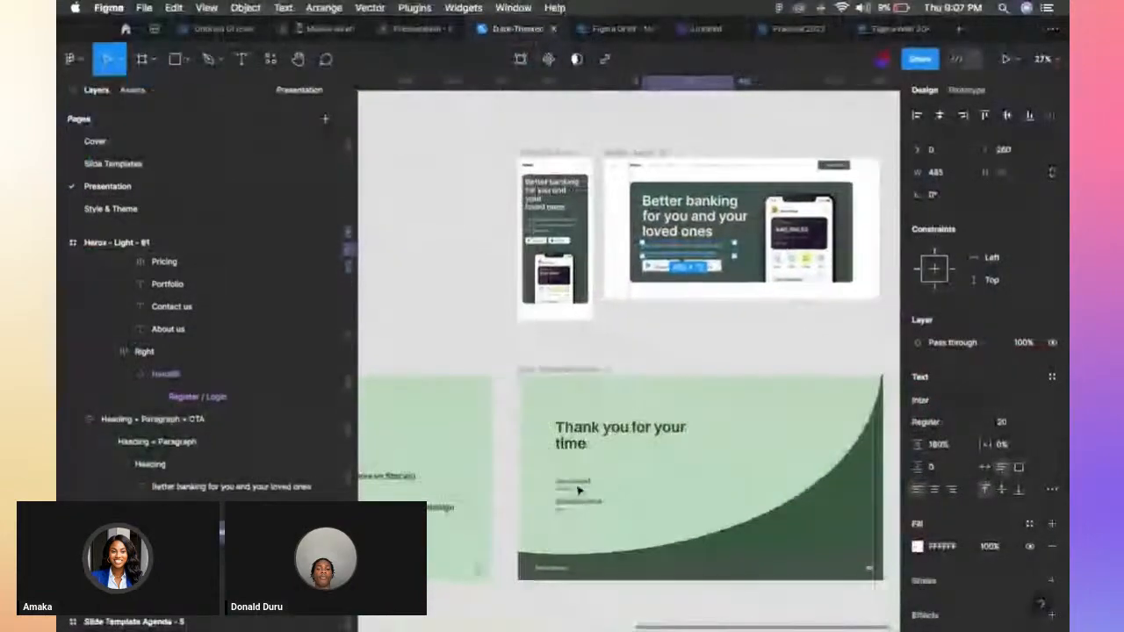
{"action": "scroll", "coordinate": [578, 490], "scroll_direction": "up", "scroll_amount": 5}
{"action": "scroll", "coordinate": [577, 490], "scroll_direction": "down", "scroll_amount": 2}
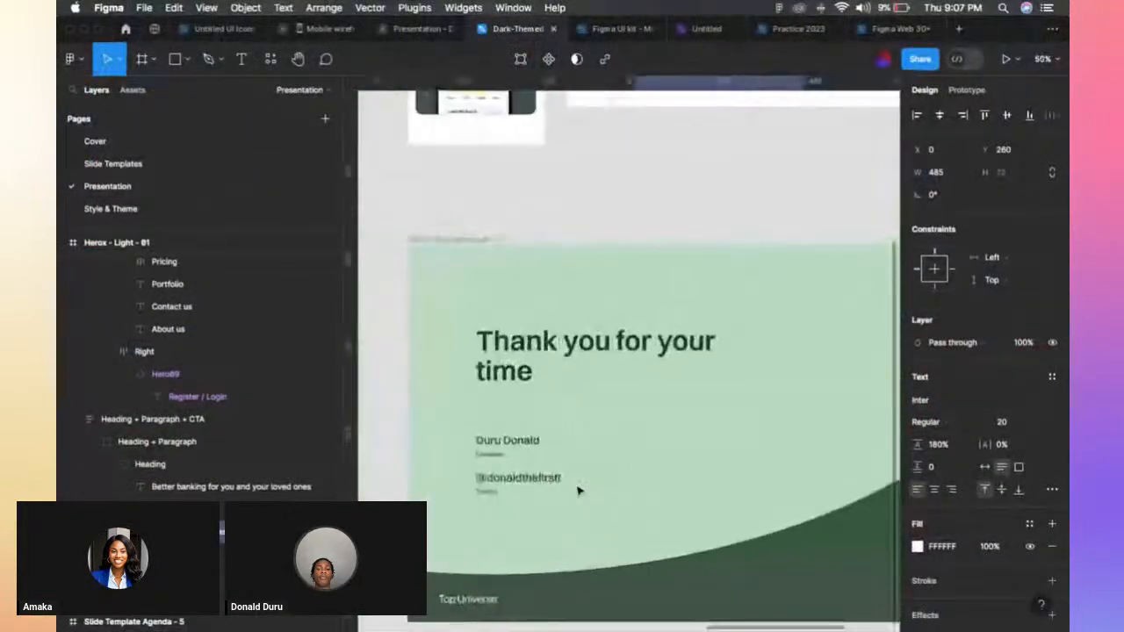
{"action": "left_click", "coordinate": [417, 29]}
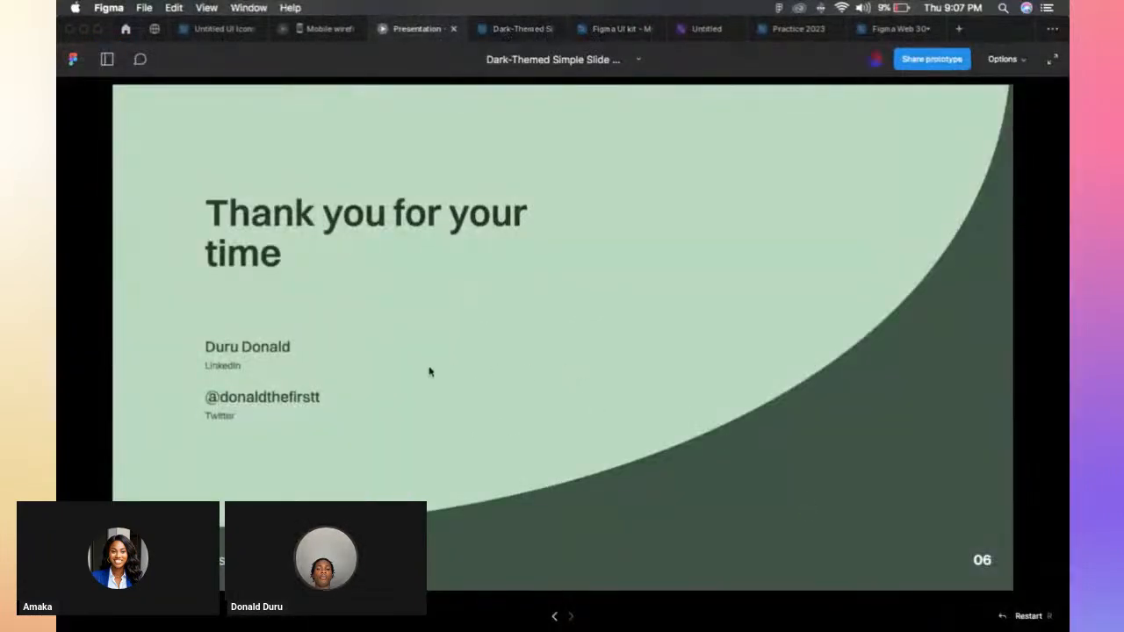